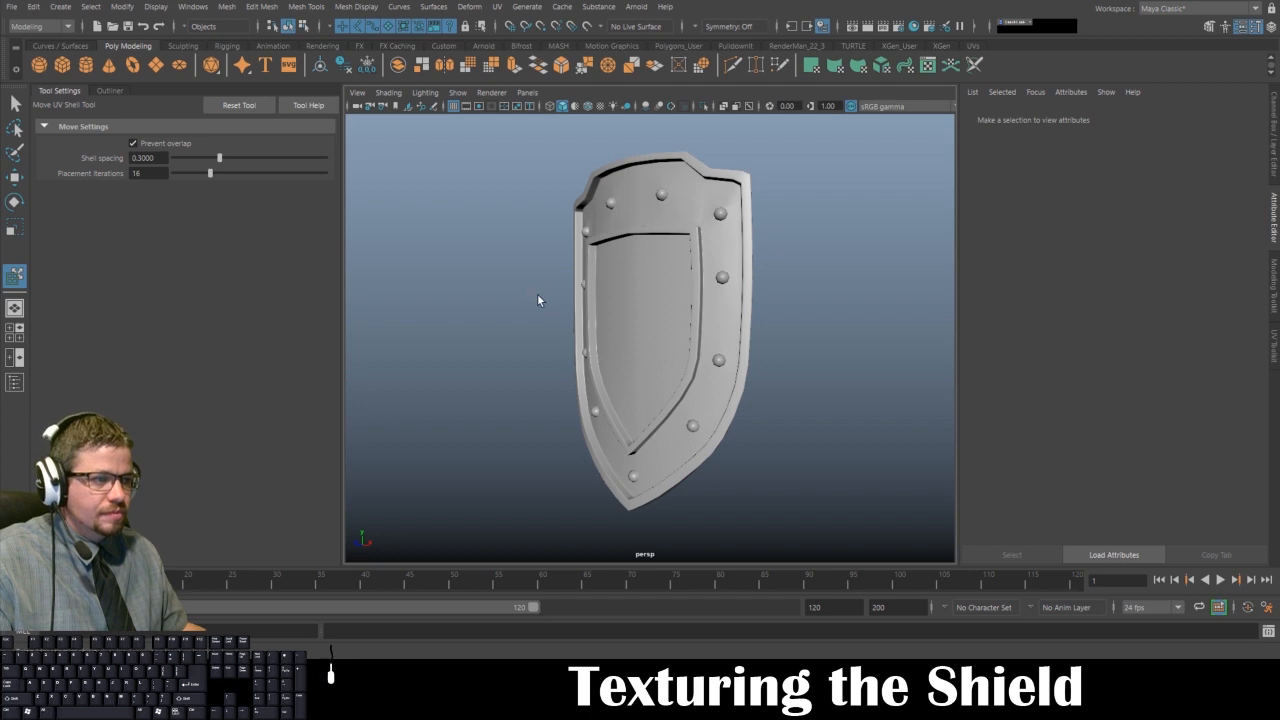
Inspect the shield's UV layout beside the perspective view and turn on textured display for the model.
key(space)
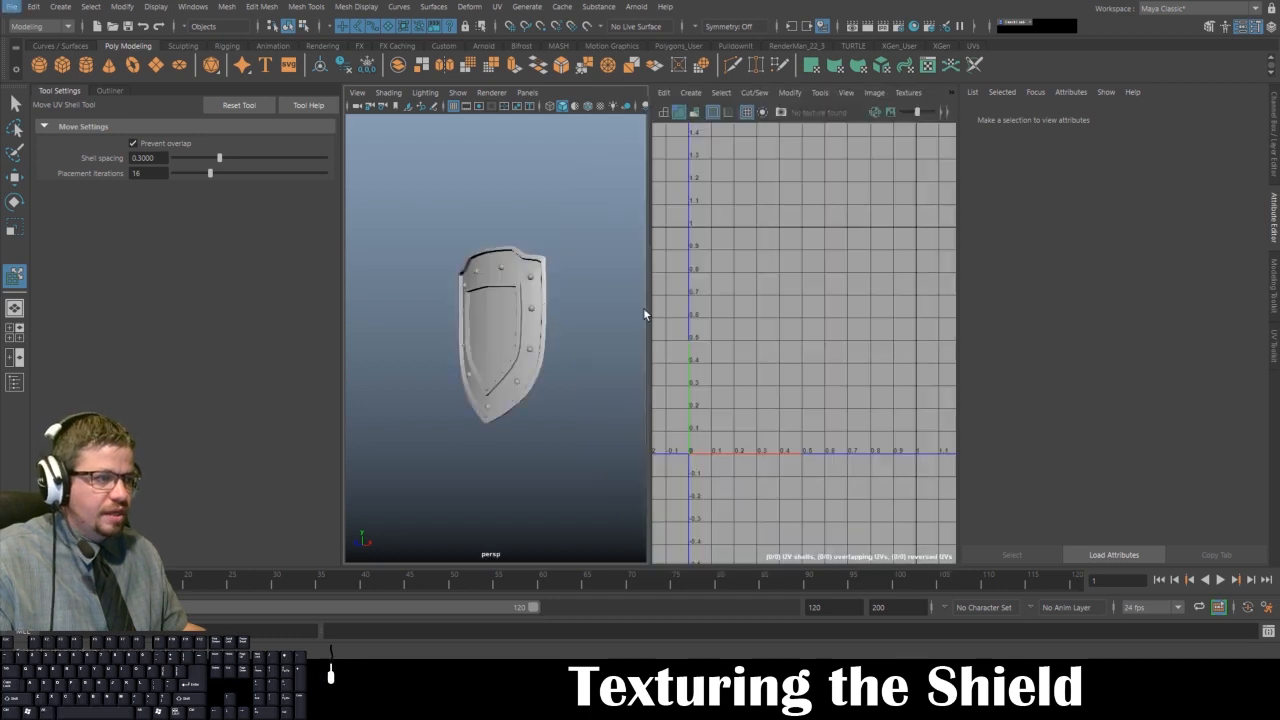
click(543, 303)
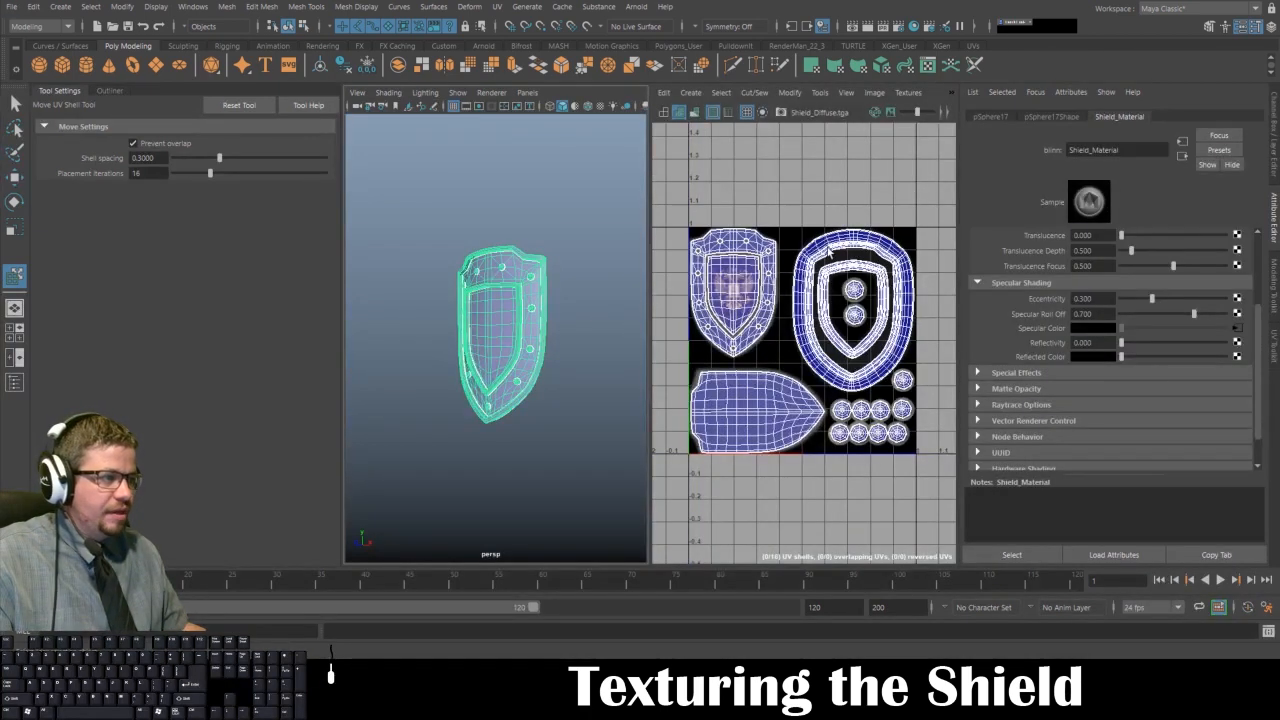
key(6)
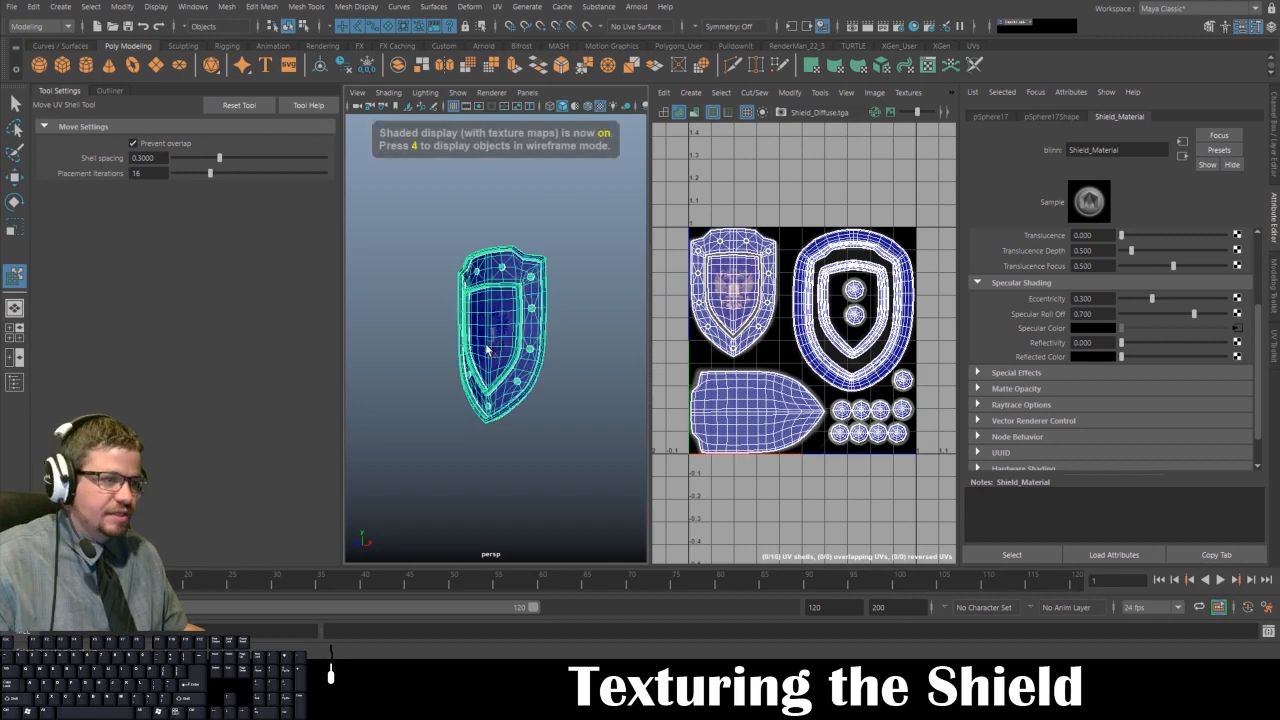
click(425, 300)
scroll(473, 408, up, 5)
scroll(473, 408, down, 4)
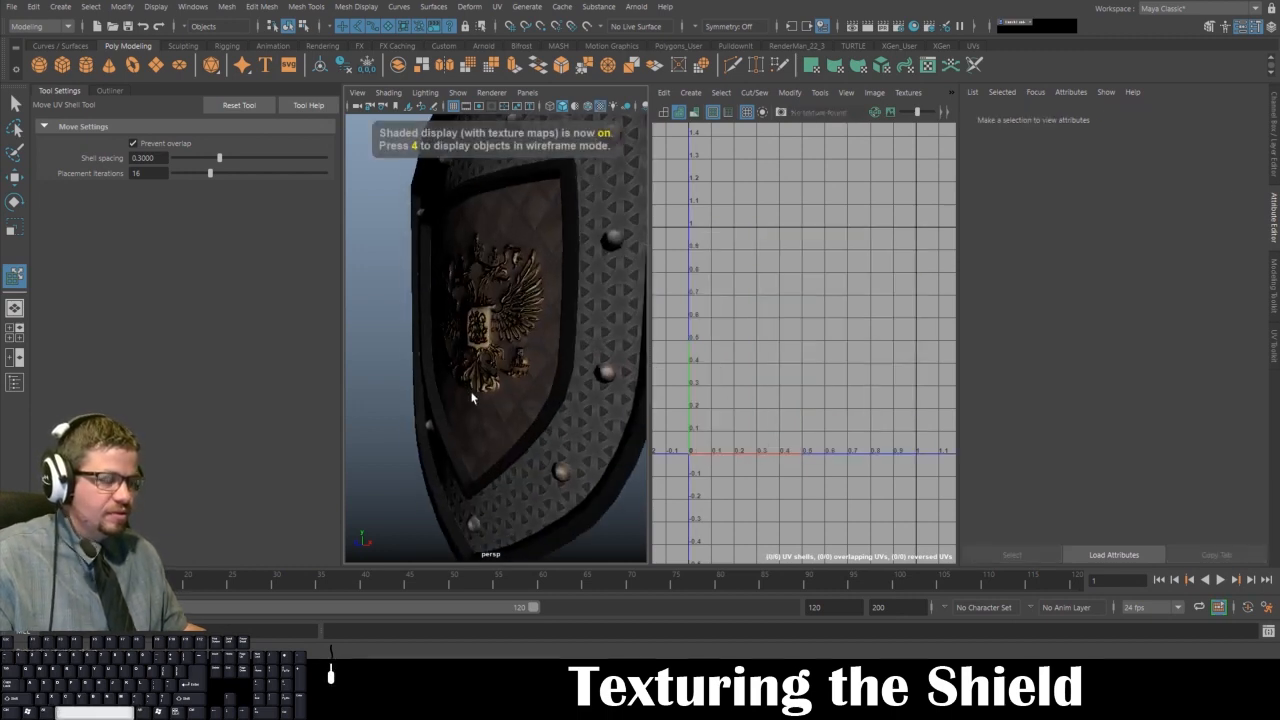
Examine the textured shield from the front, side and back in an enlarged perspective view.
key(space)
drag(660, 340, 742, 280)
scroll(735, 340, down, 4)
scroll(671, 236, down, 3)
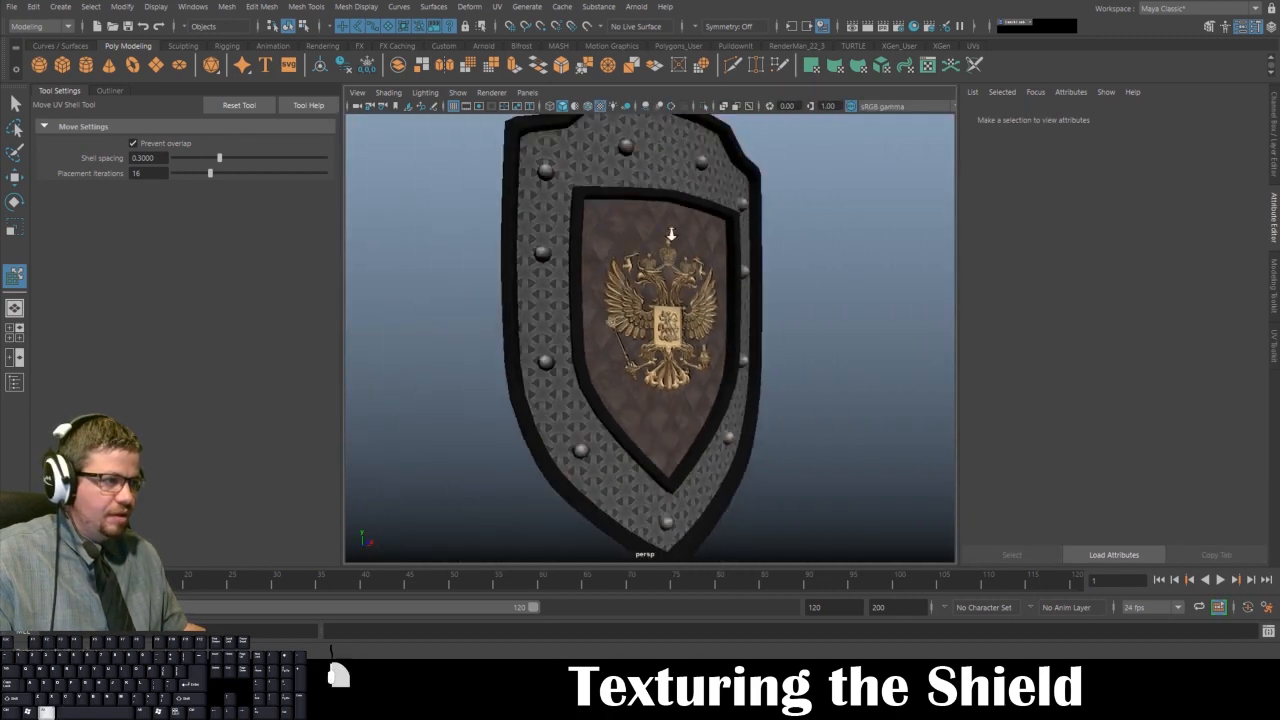
drag(671, 236, 555, 250)
scroll(646, 289, down, 1)
drag(646, 289, 437, 263)
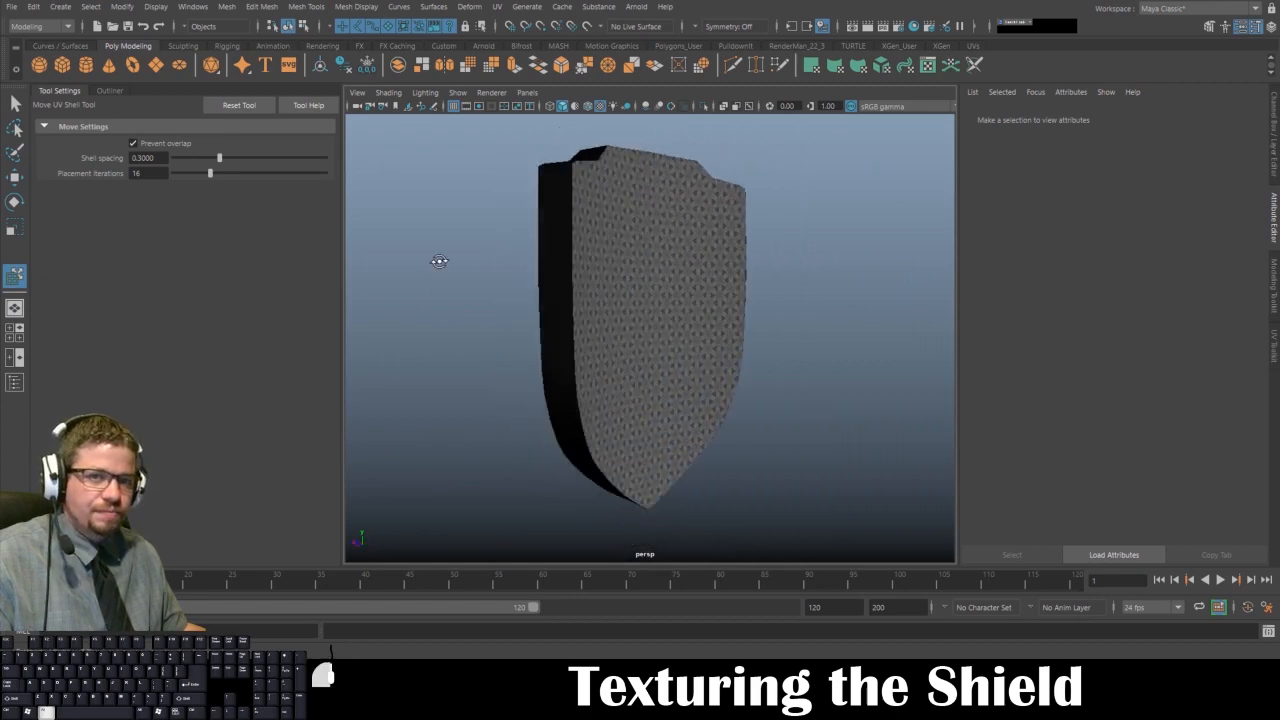
drag(709, 291, 623, 291)
drag(807, 308, 500, 314)
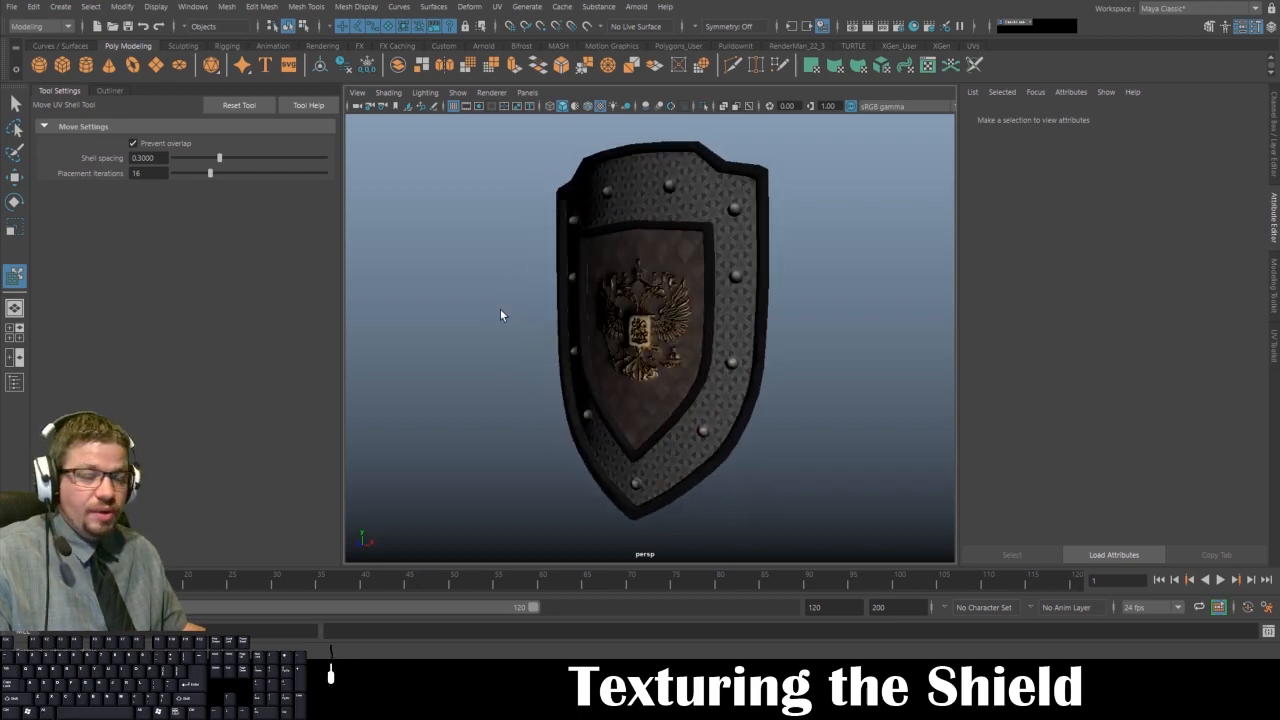
Select the shield and pick all of its UV shells in the UV Editor with the Move UV Shell tool.
click(610, 295)
key(space)
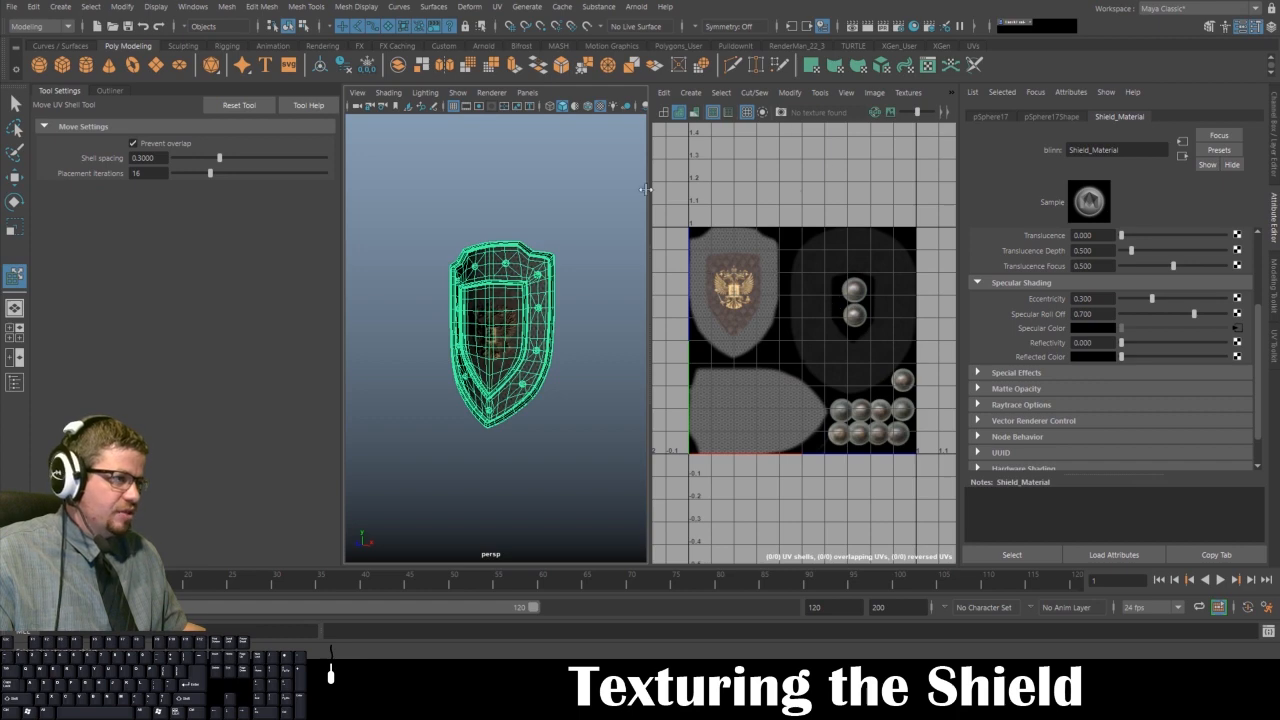
click(819, 93)
click(819, 93)
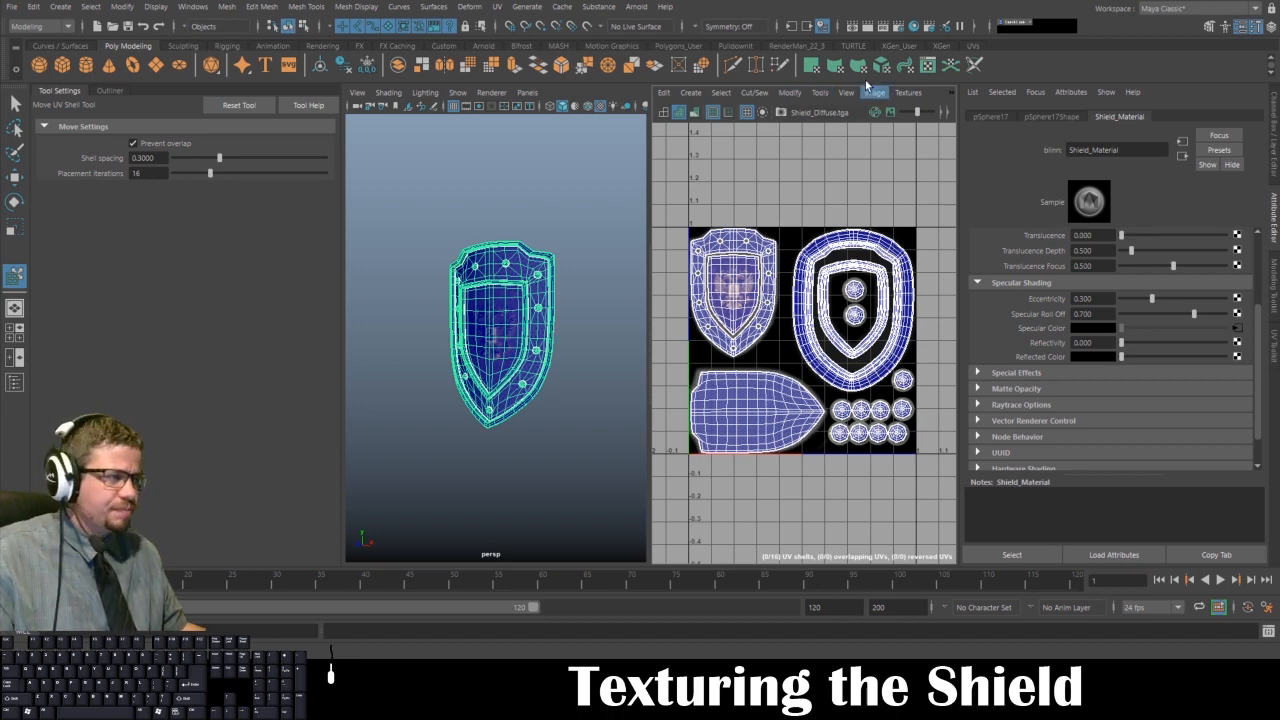
click(816, 92)
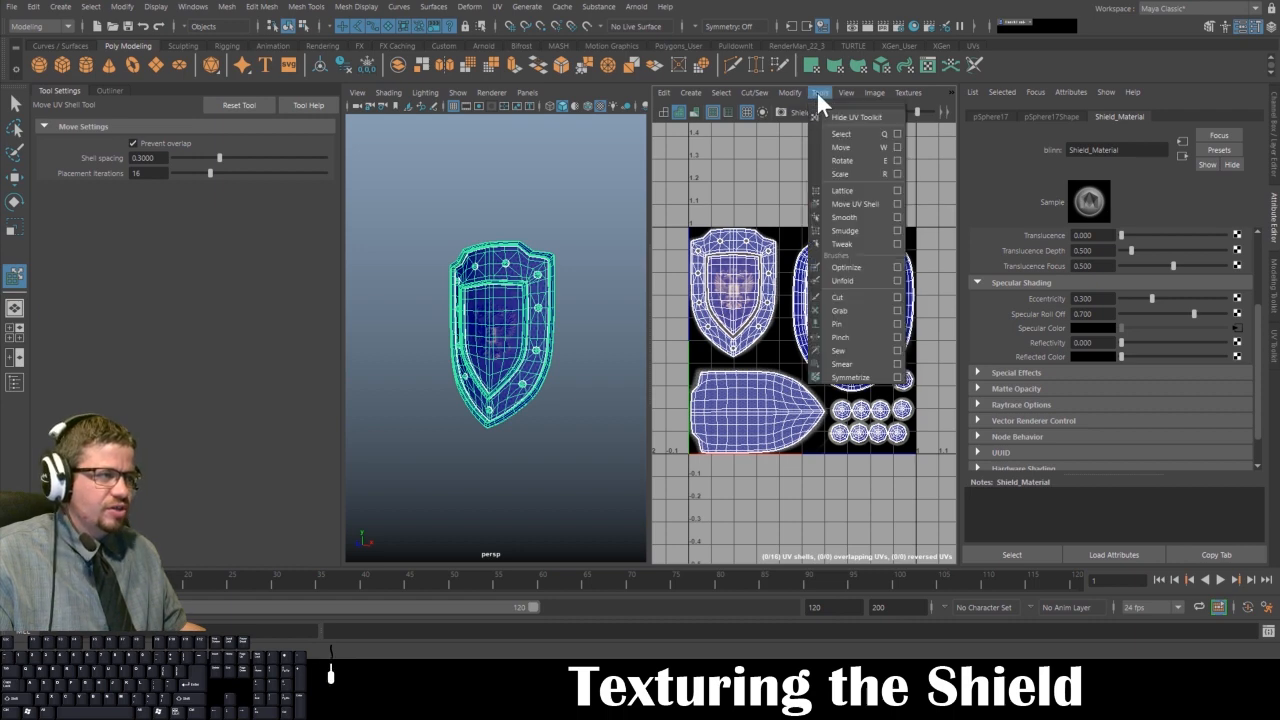
click(841, 203)
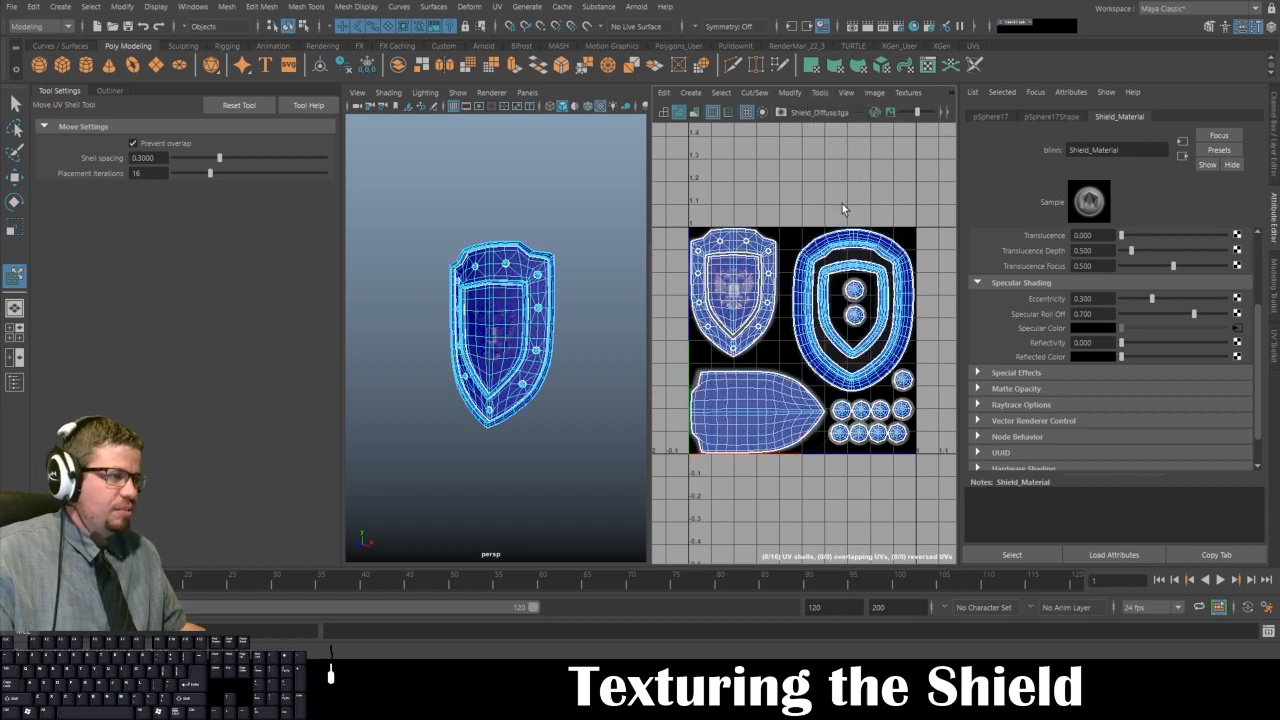
drag(679, 199, 926, 480)
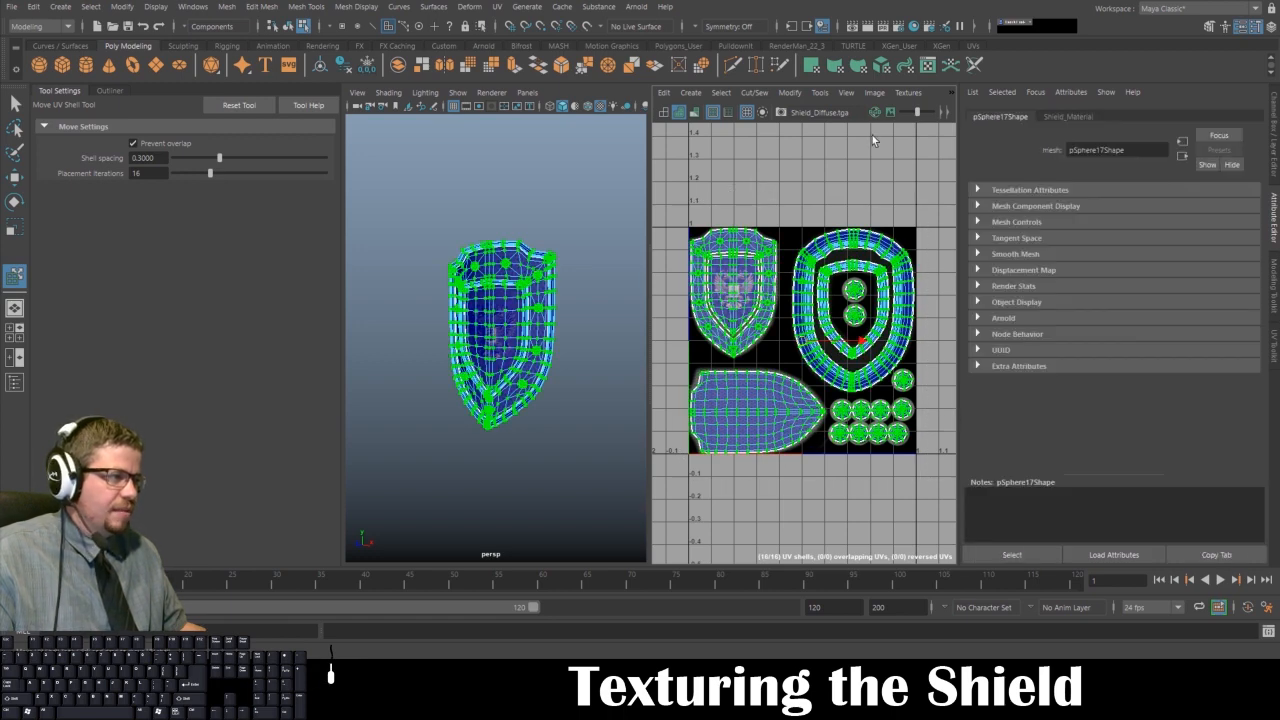
Open the UV Snapshot settings and try to name the output Shield_UVs.tga in the Lab 11 folder of 07_Week_06.
click(874, 92)
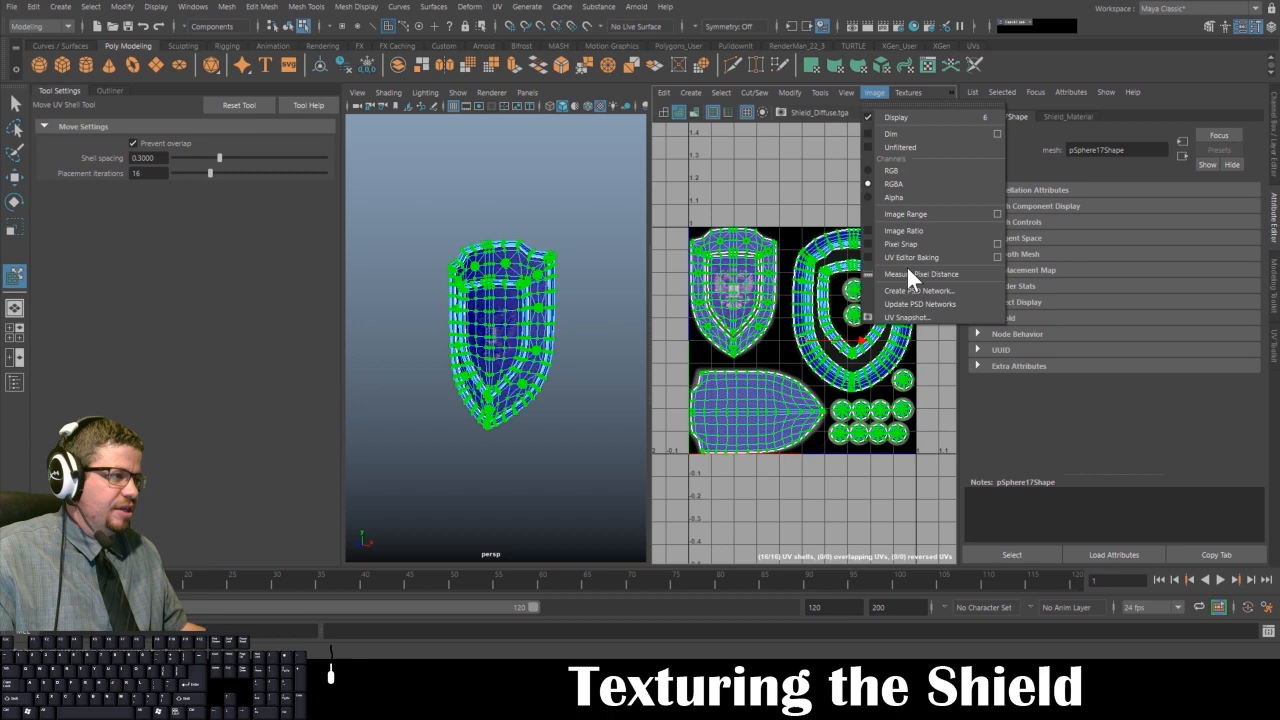
click(928, 316)
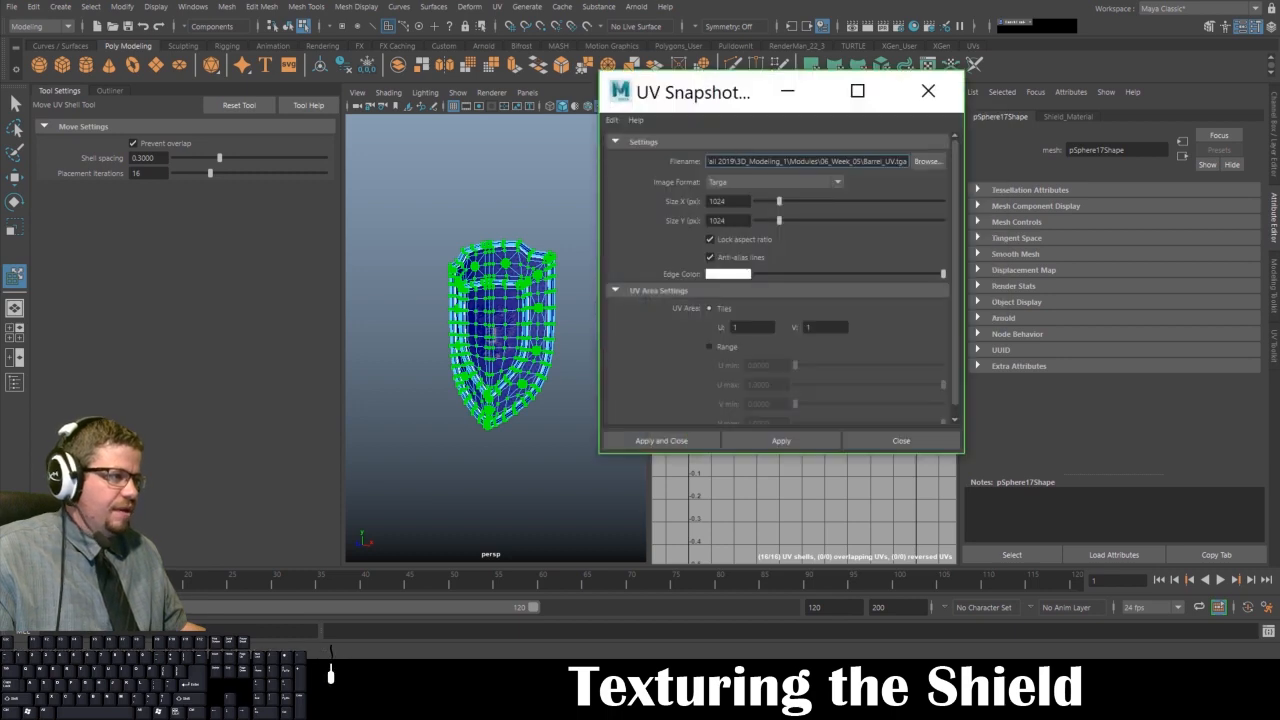
click(921, 162)
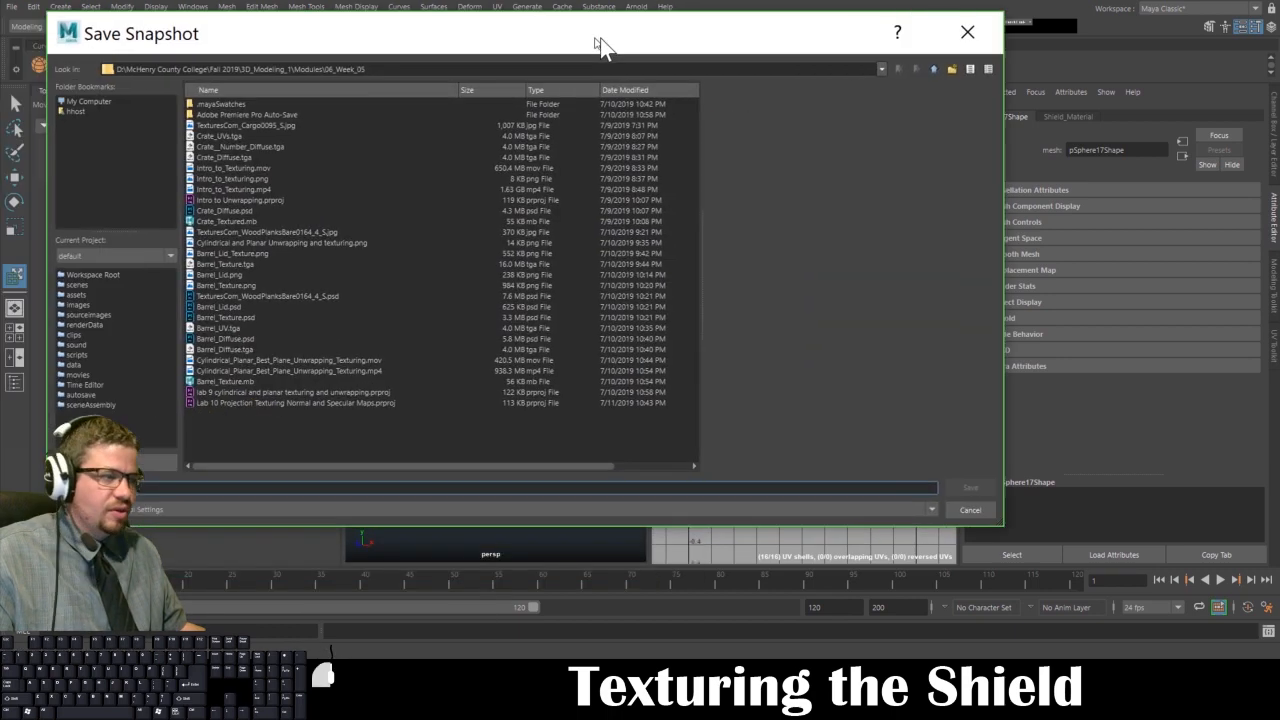
text(Shield_)
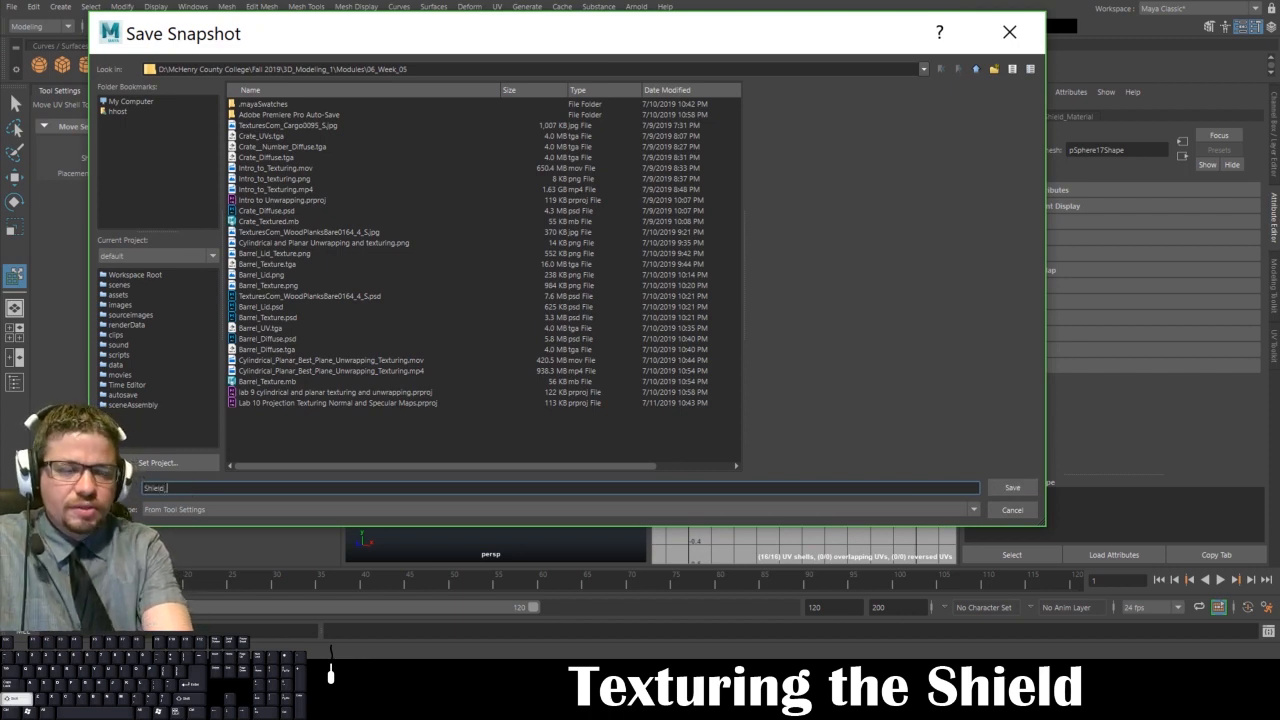
text(UVs)
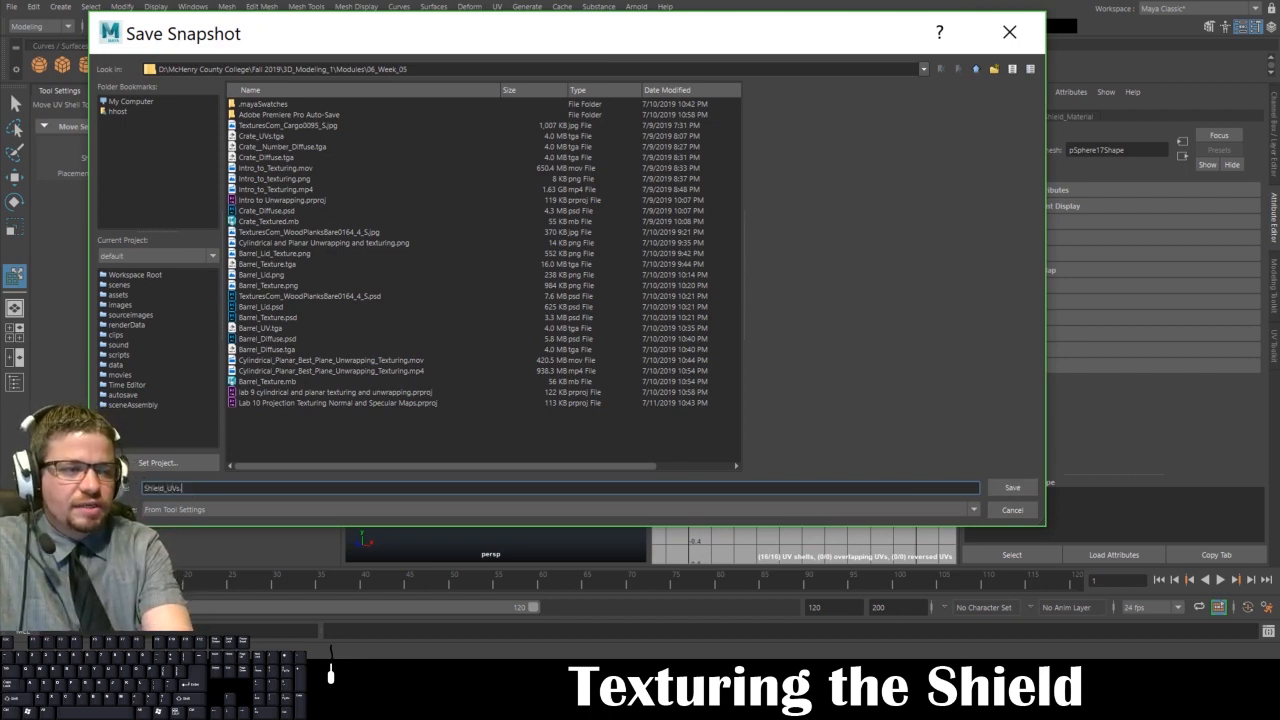
text(.tga)
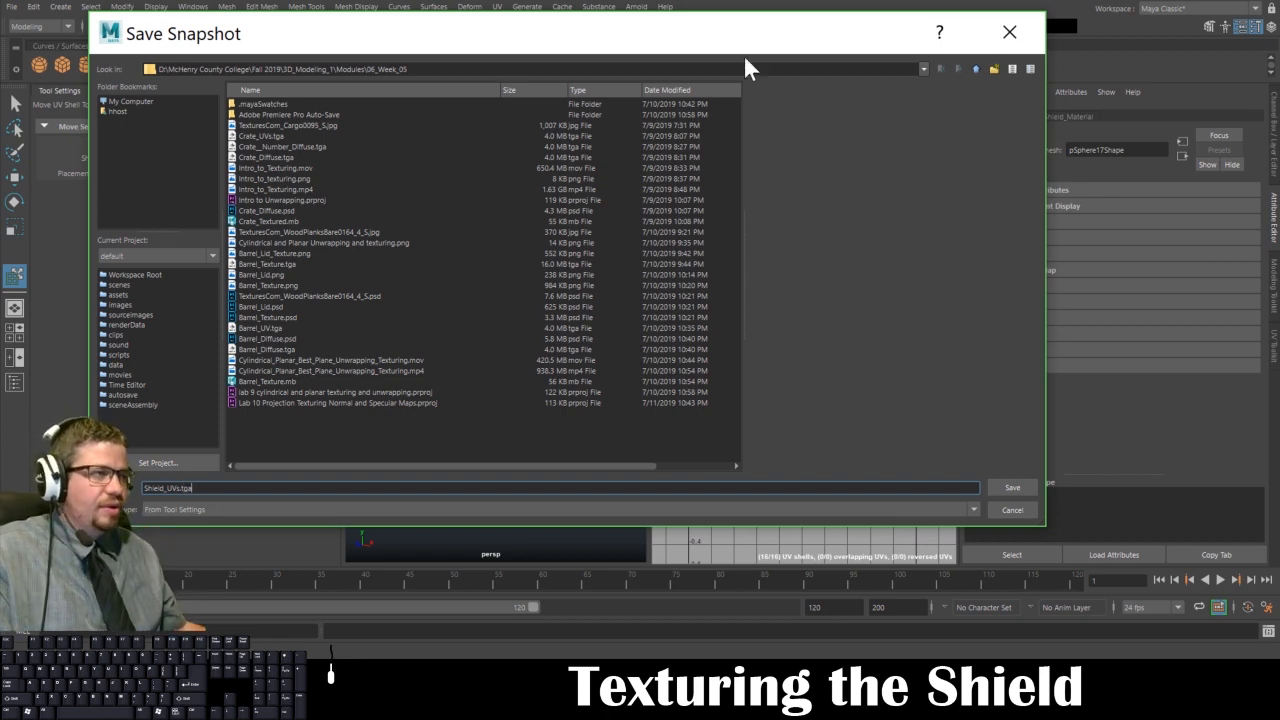
click(975, 69)
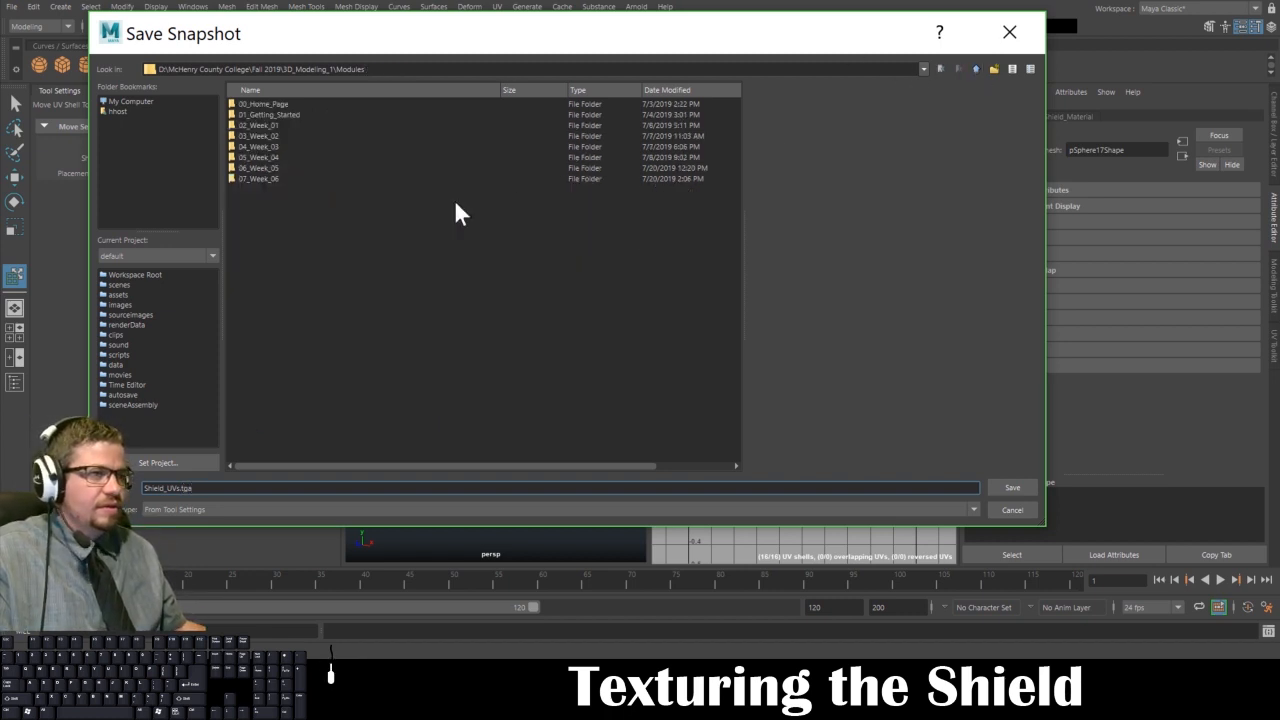
double_click(272, 177)
double_click(285, 126)
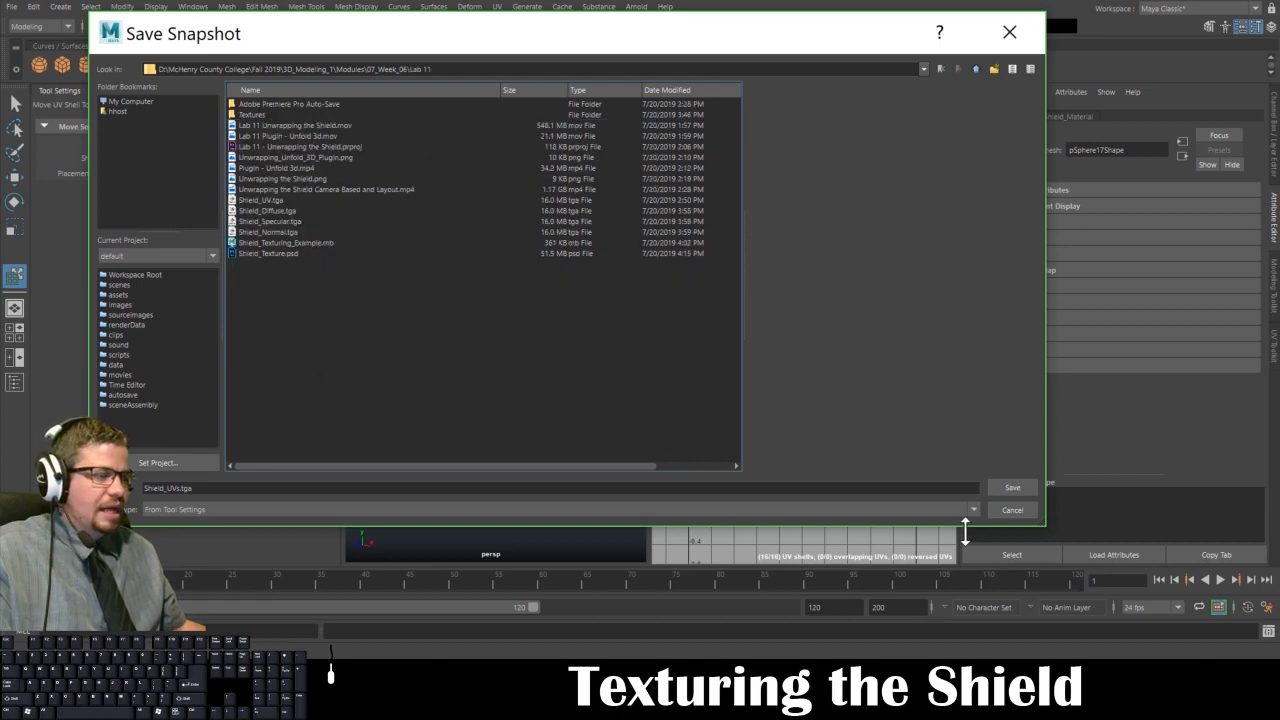
click(1024, 509)
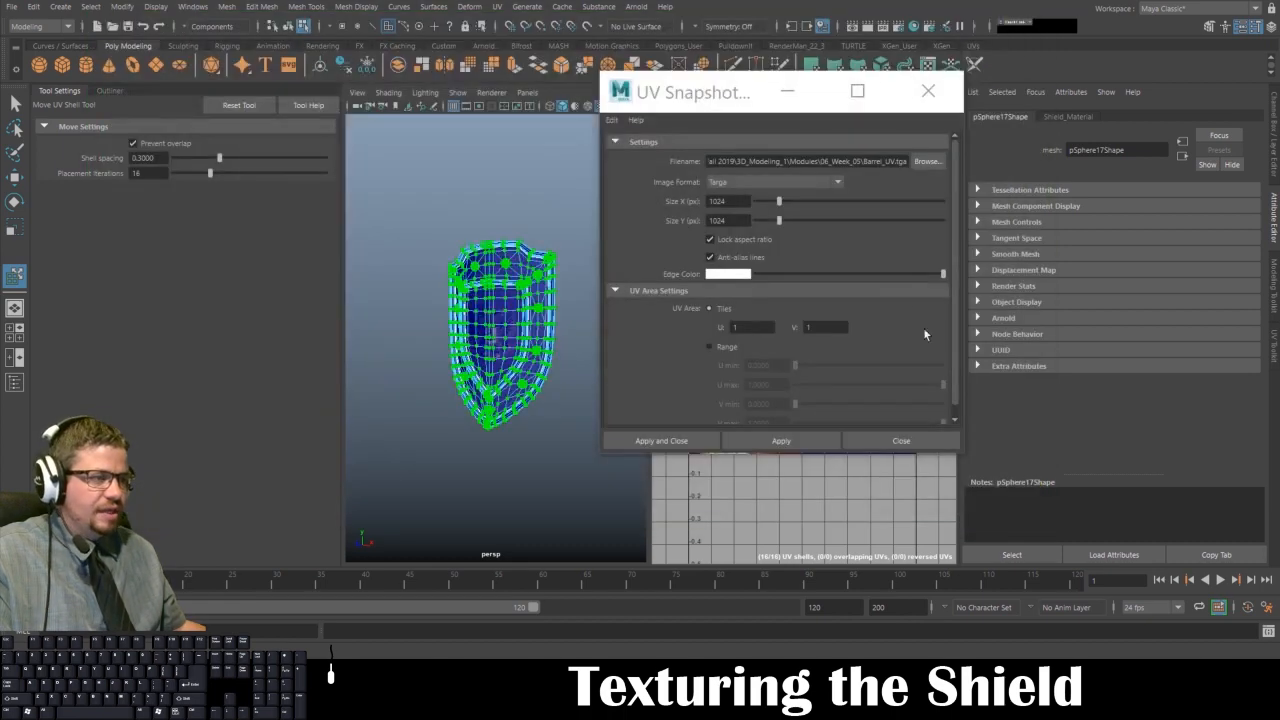
Set the UV snapshot size to 2048 by 2048 px and close the settings without exporting.
click(771, 182)
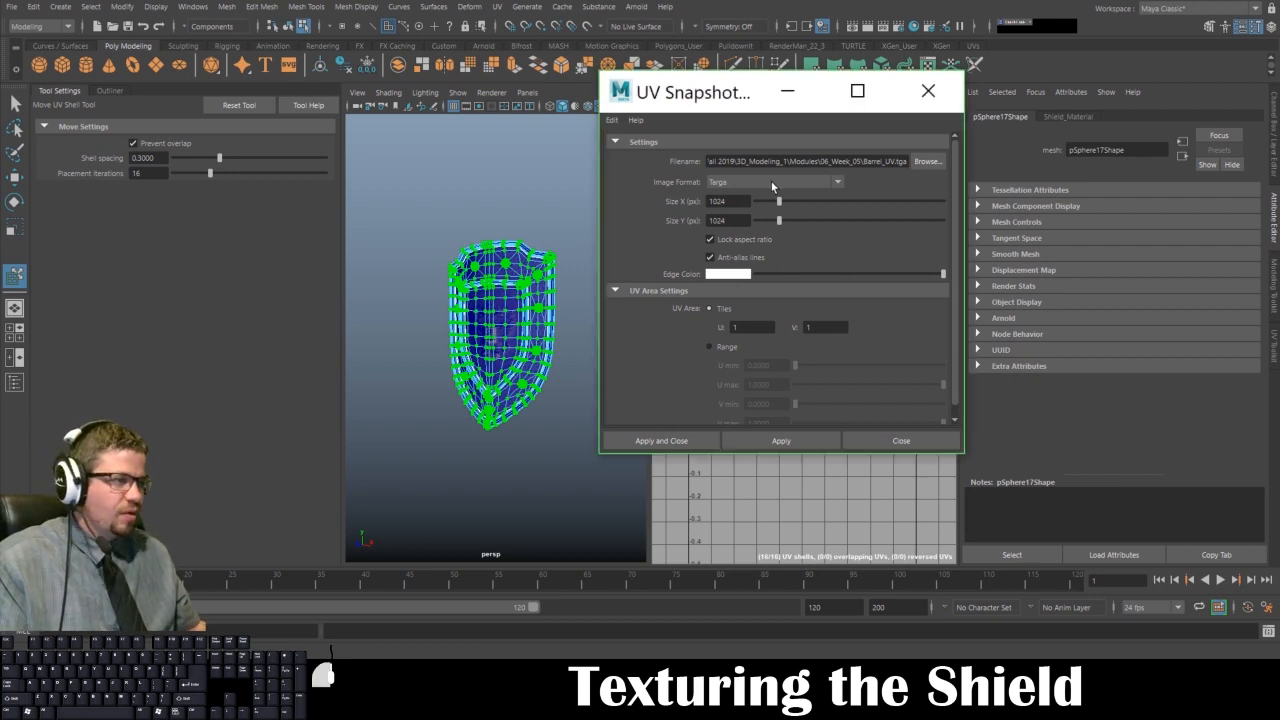
click(771, 182)
double_click(728, 201)
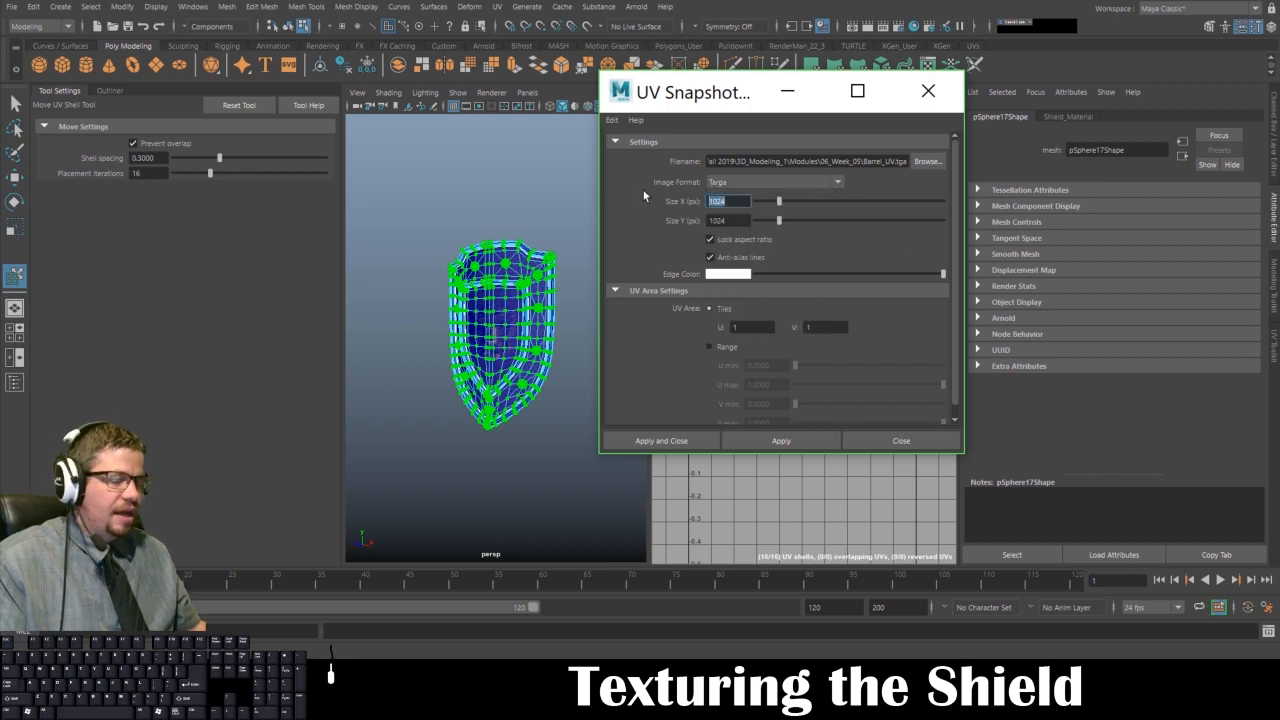
text(20)
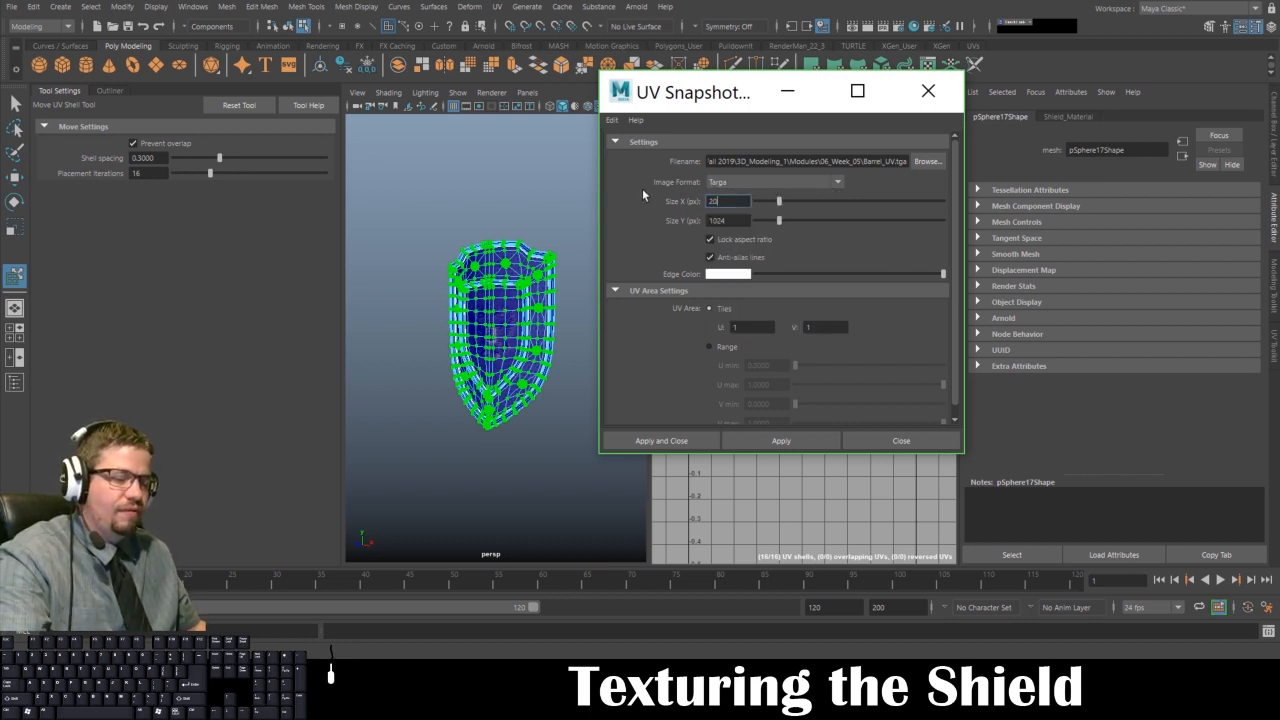
text(48)
key(Tab)
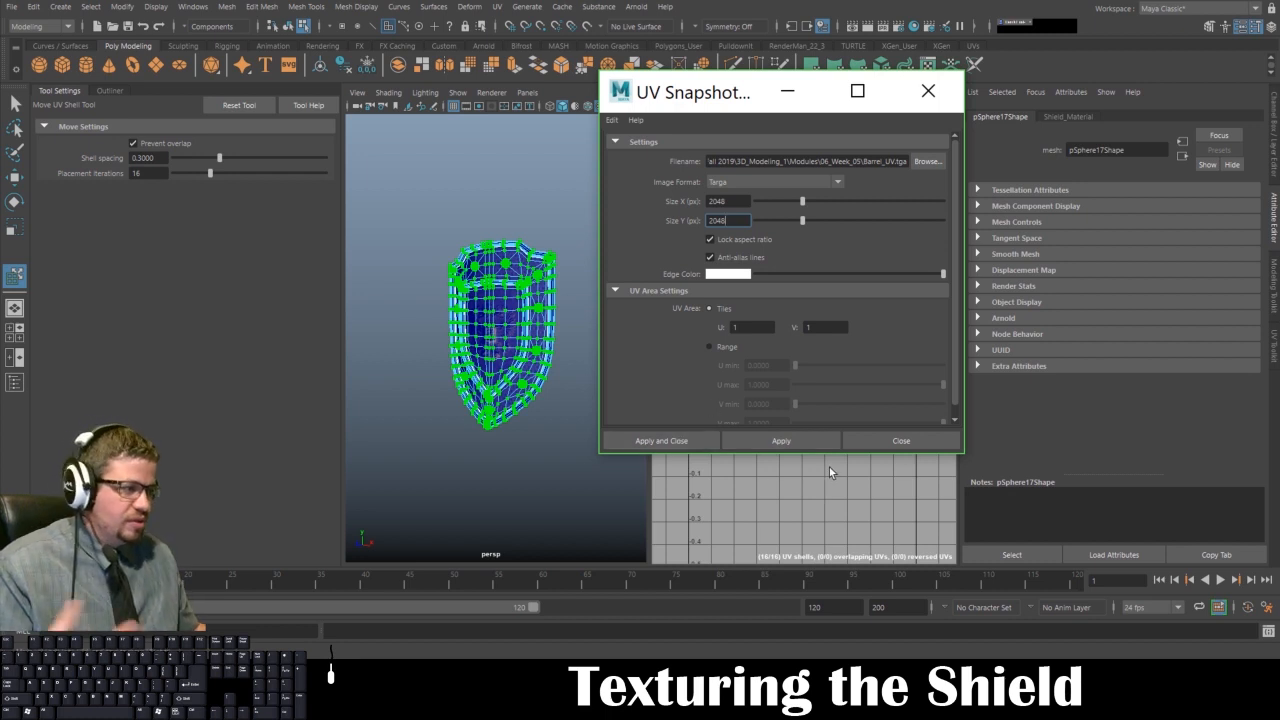
click(877, 441)
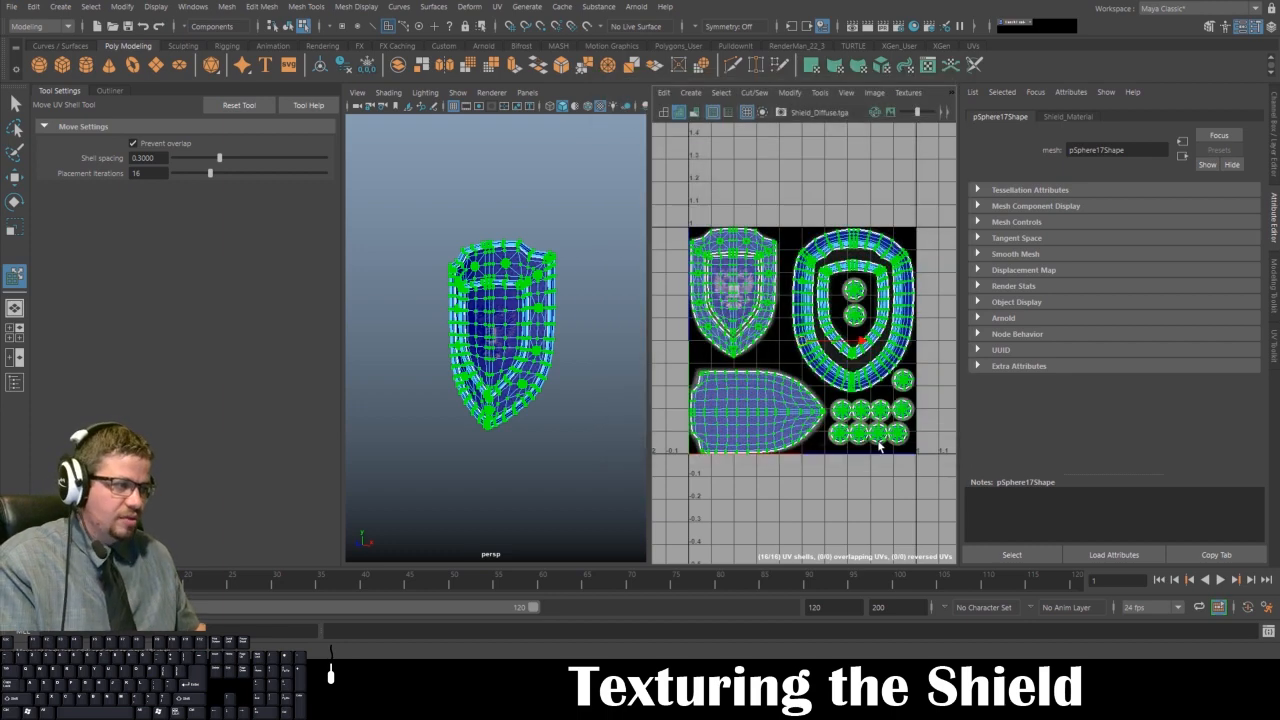
Clear the UV selection, return the shield to object mode and select it as a whole from a front-facing view.
click(599, 241)
right_click(535, 284)
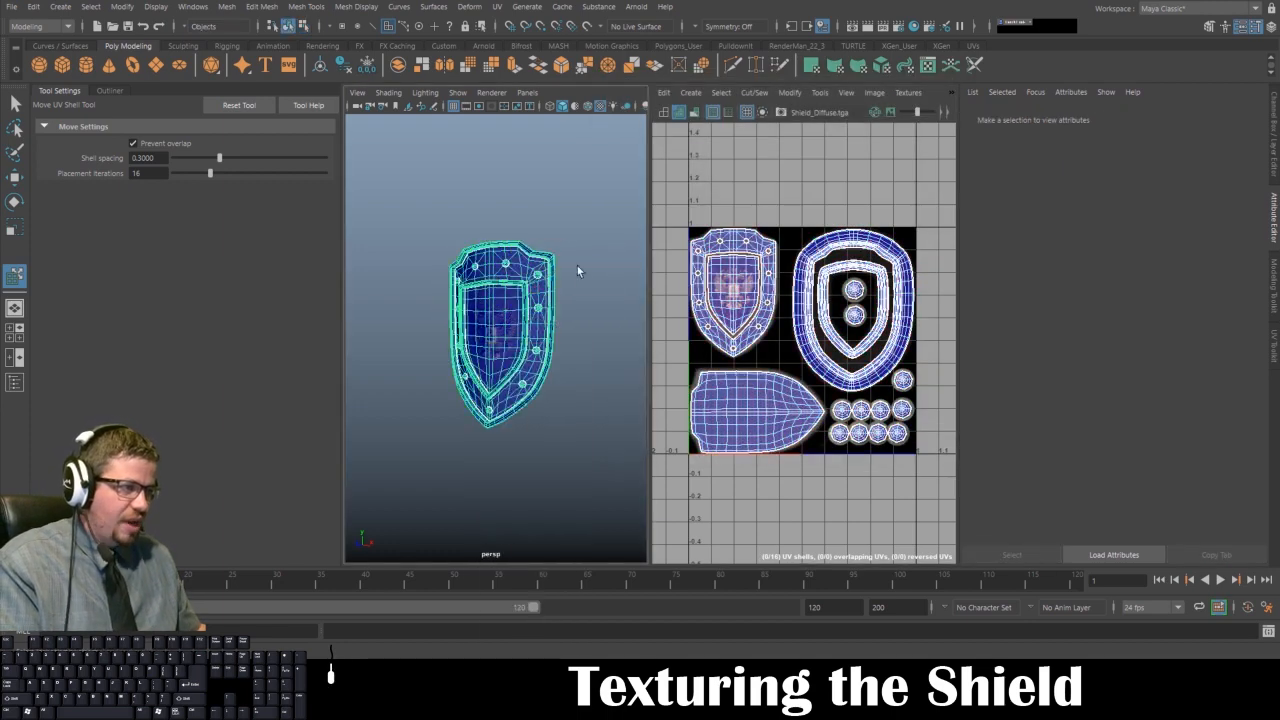
click(579, 277)
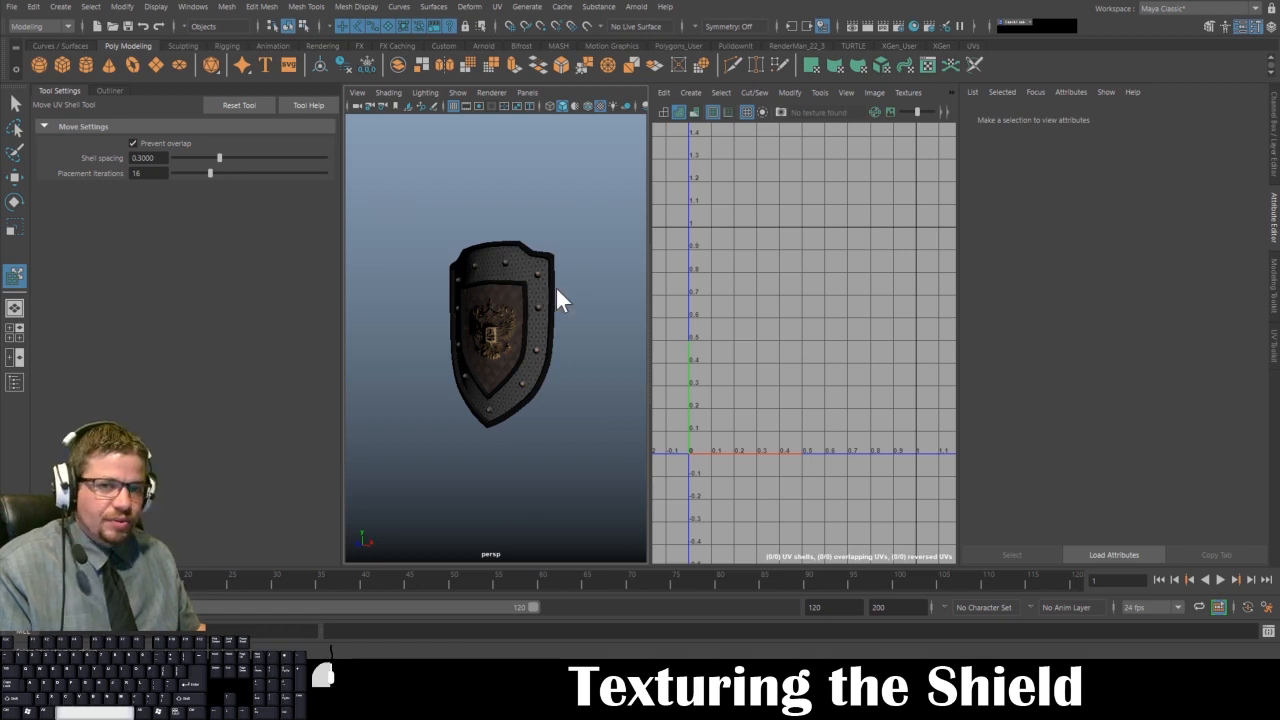
key(space)
drag(565, 288, 553, 287)
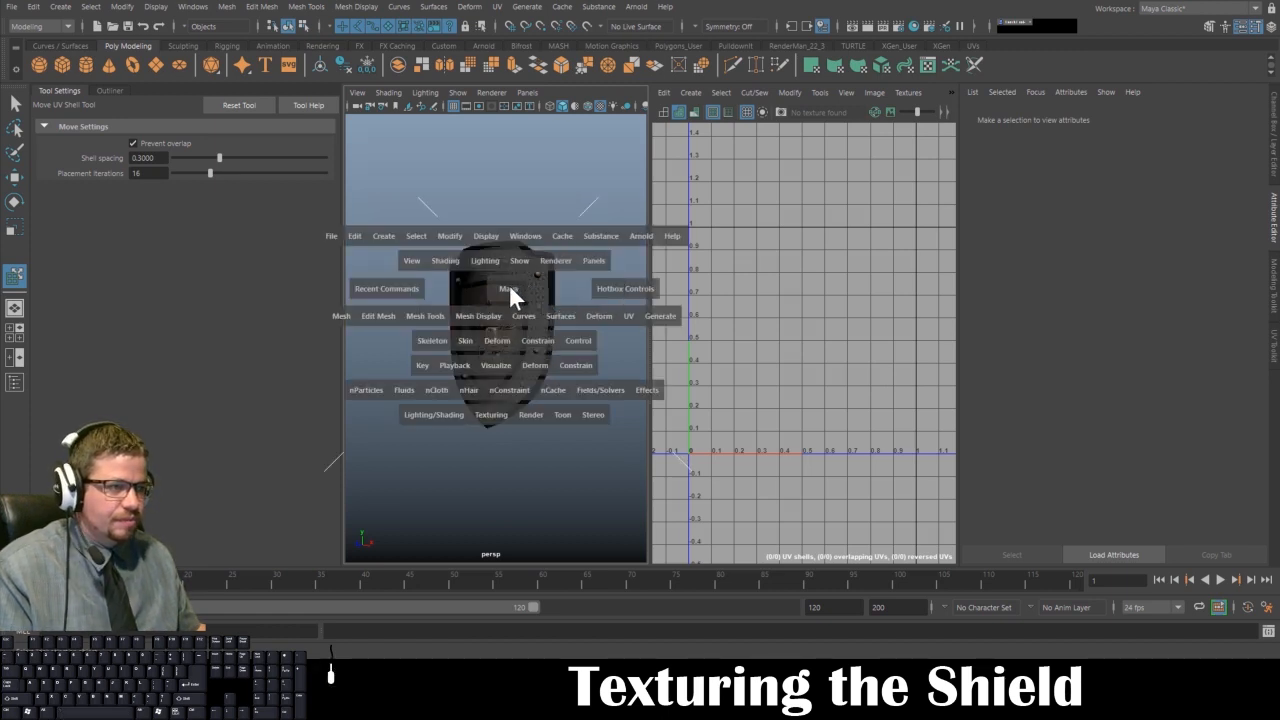
click(515, 300)
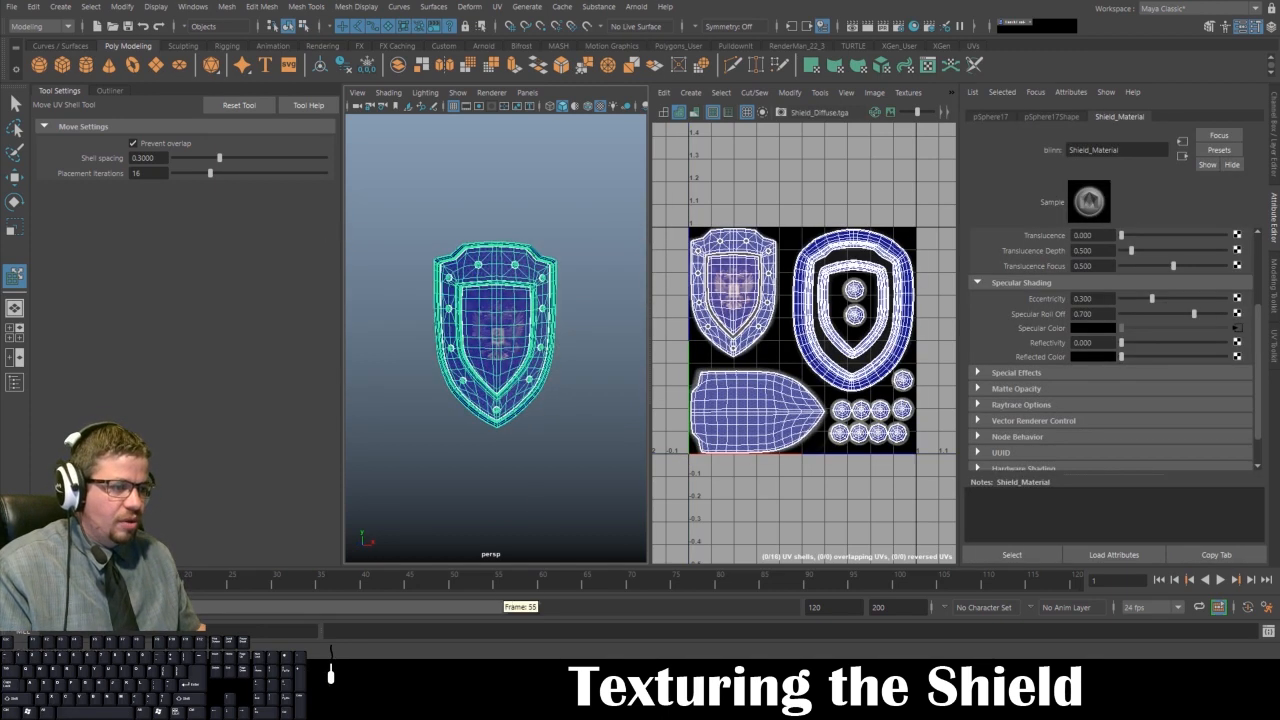
Switch to Photoshop and view the full Shield_UV.tga layout and the Bolts.jpg source texture.
key(alt+Tab)
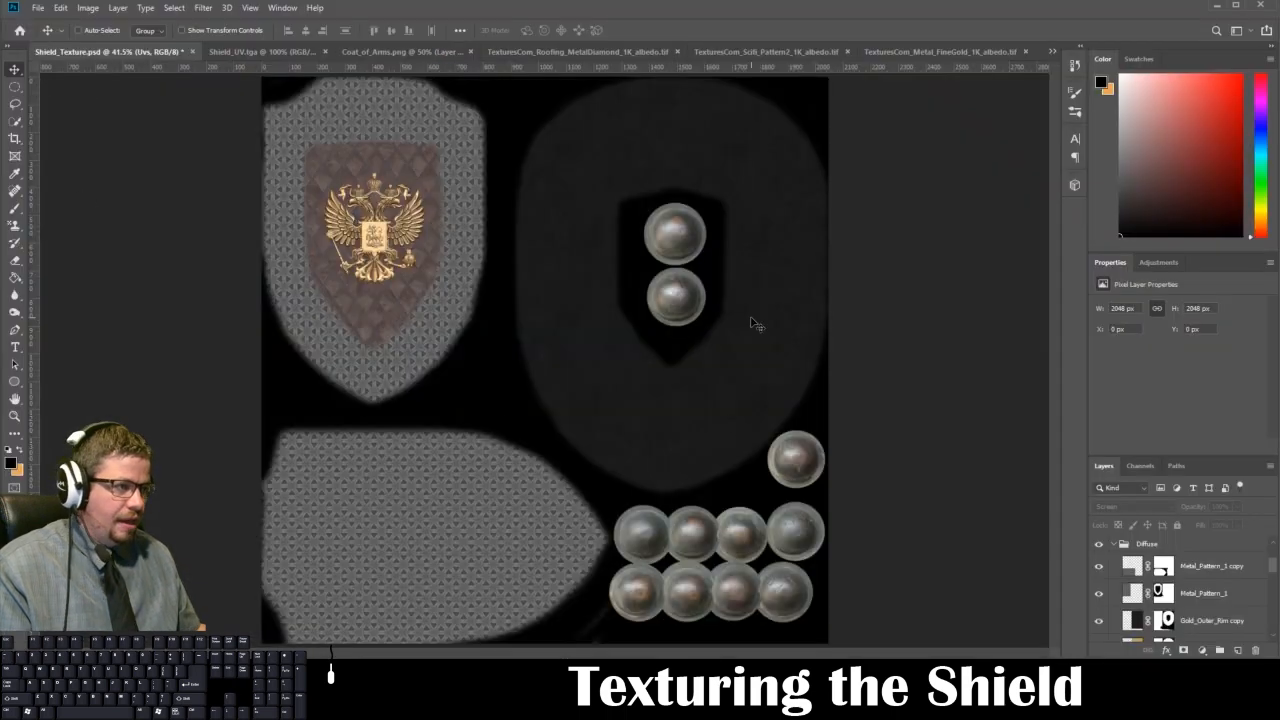
click(240, 52)
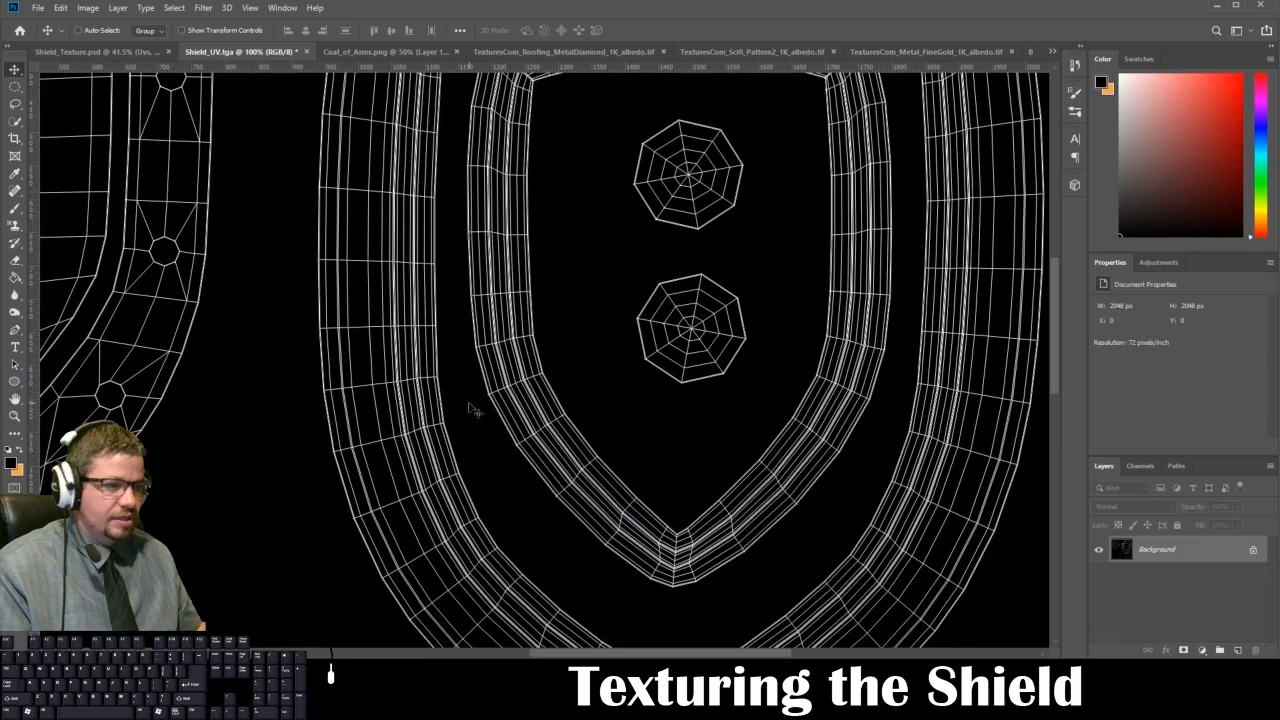
key(ctrl+0)
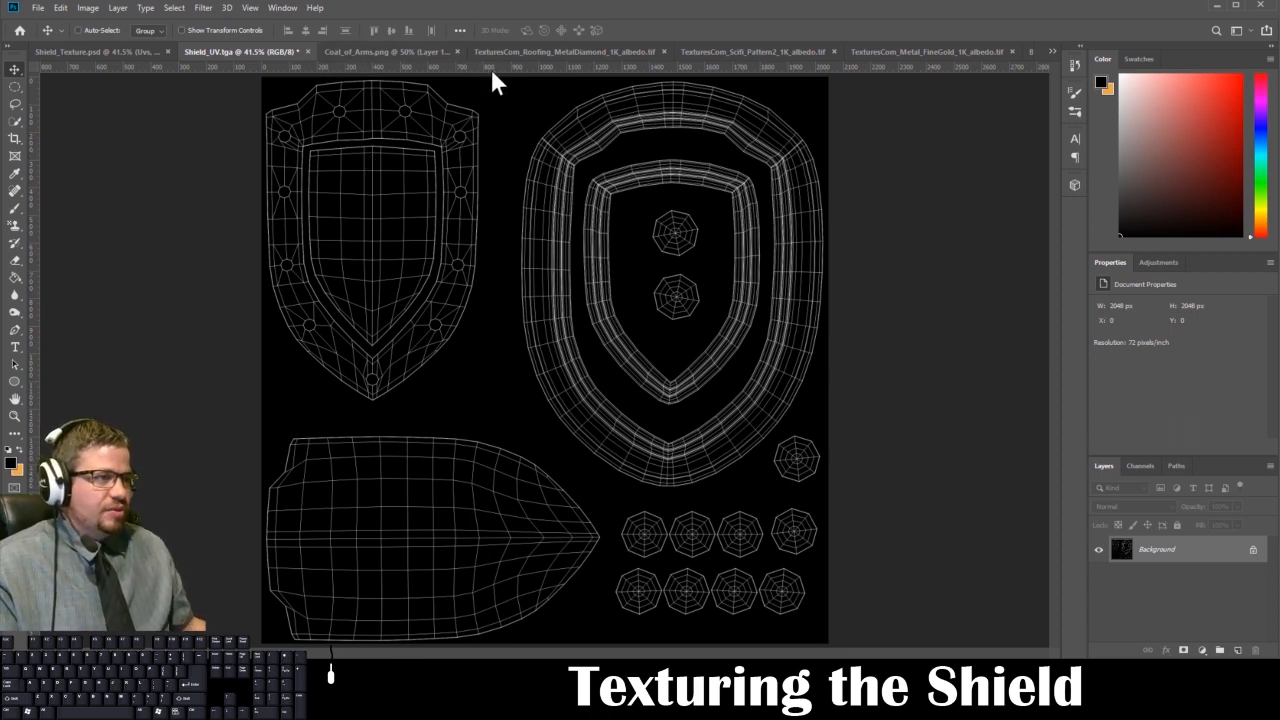
click(1051, 52)
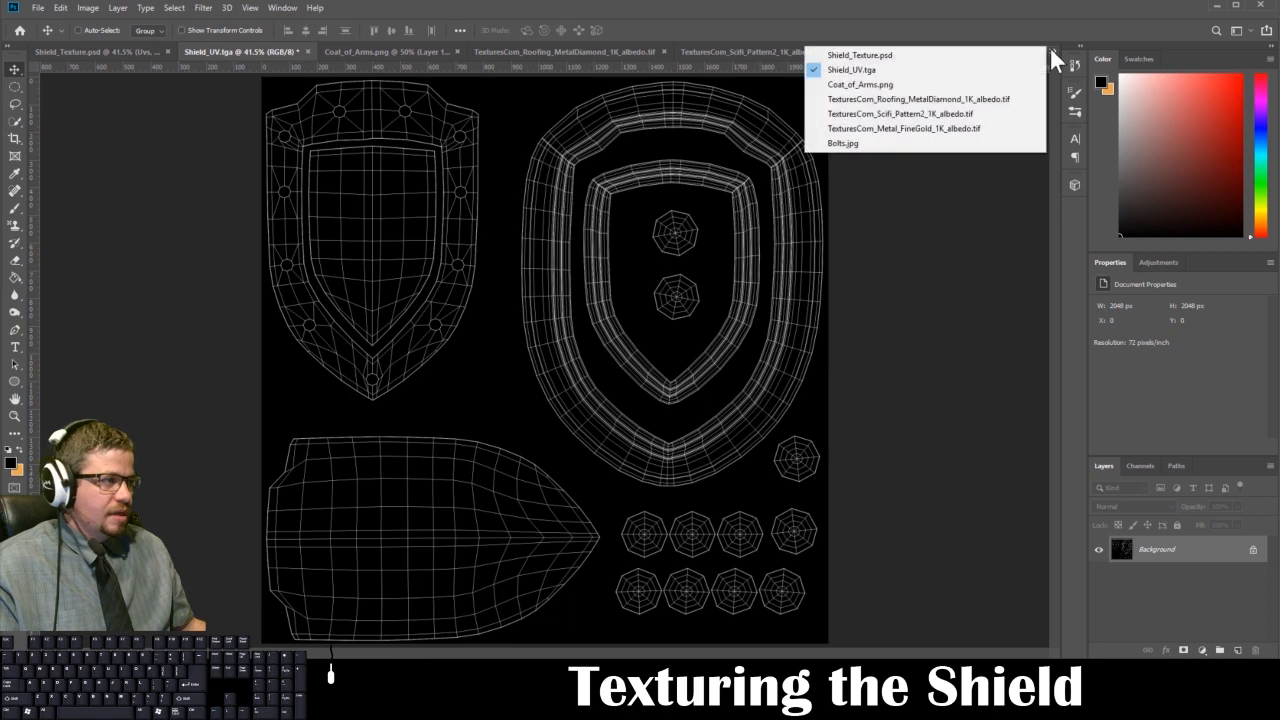
click(878, 145)
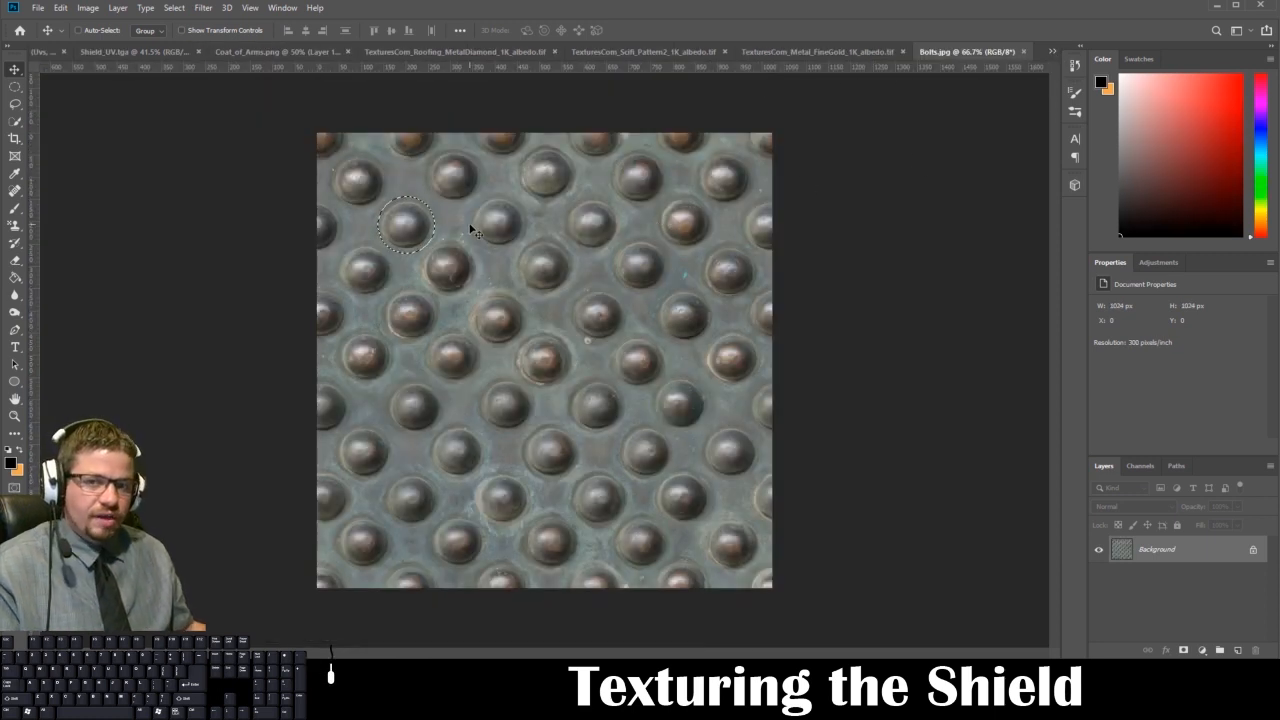
Select a different single bolt in Bolts.jpg with the Elliptical Marquee tool and copy it.
key(ctrl)
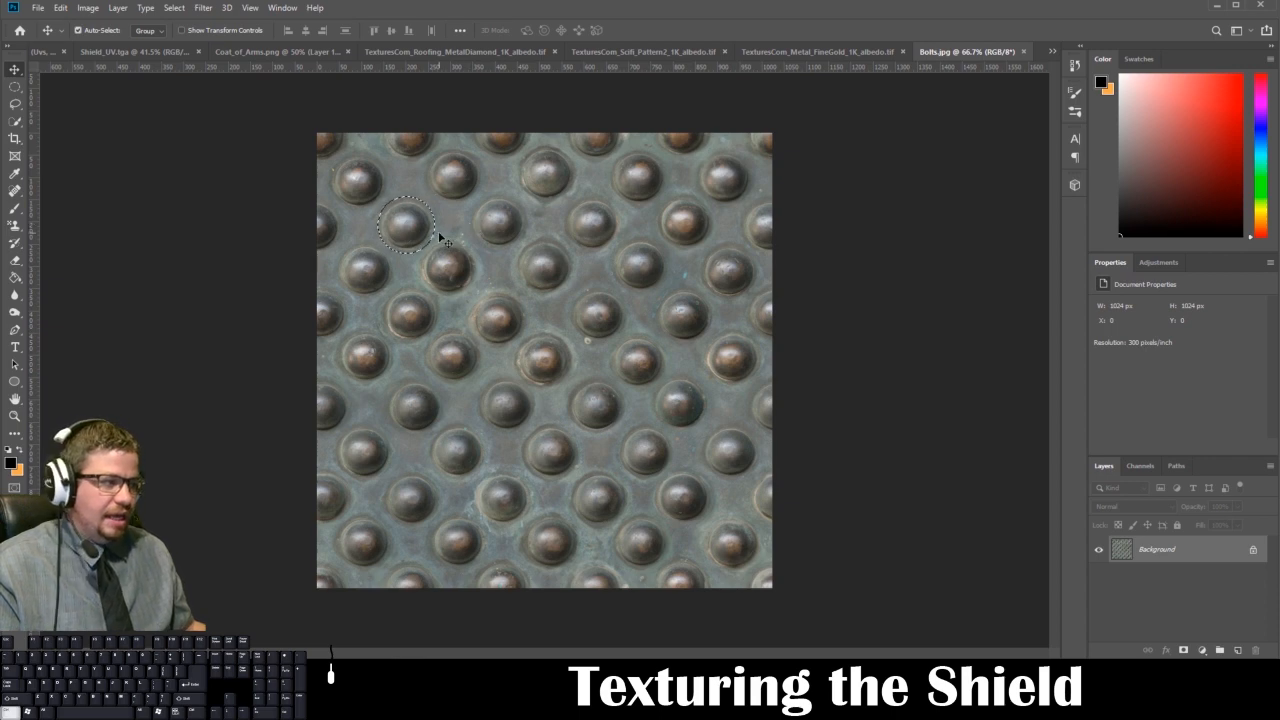
click(14, 86)
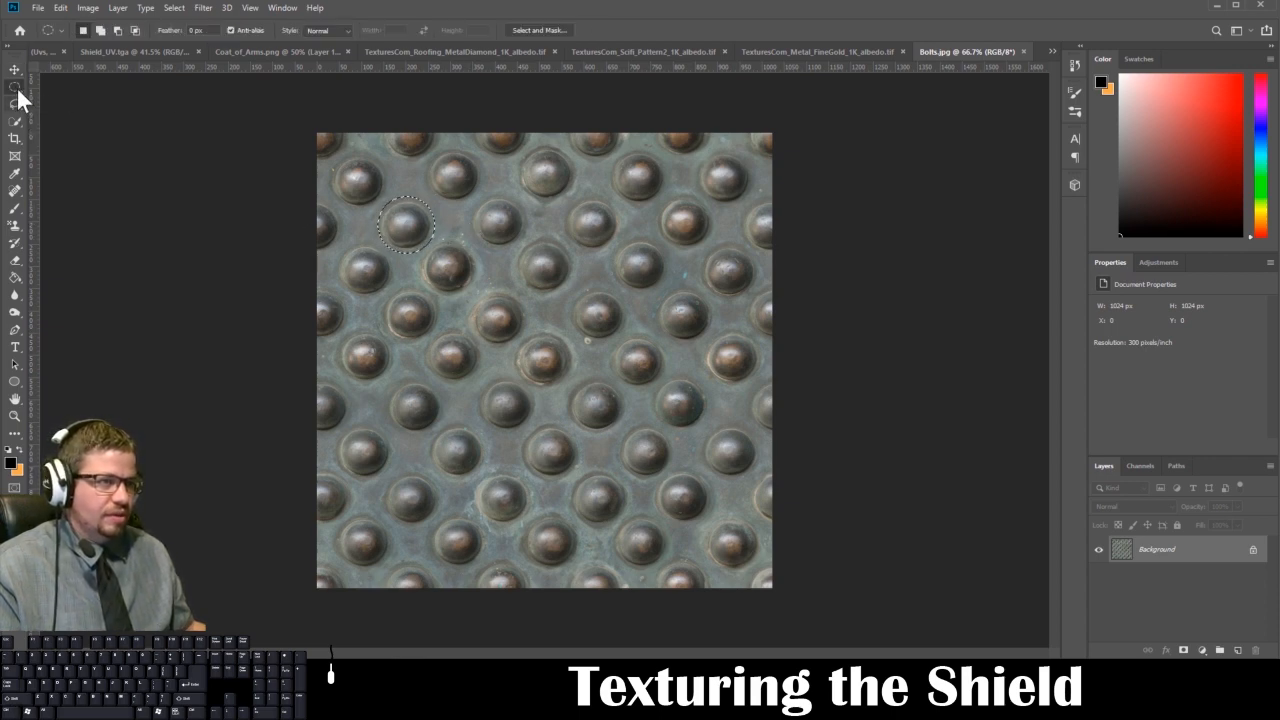
drag(16, 86, 55, 98)
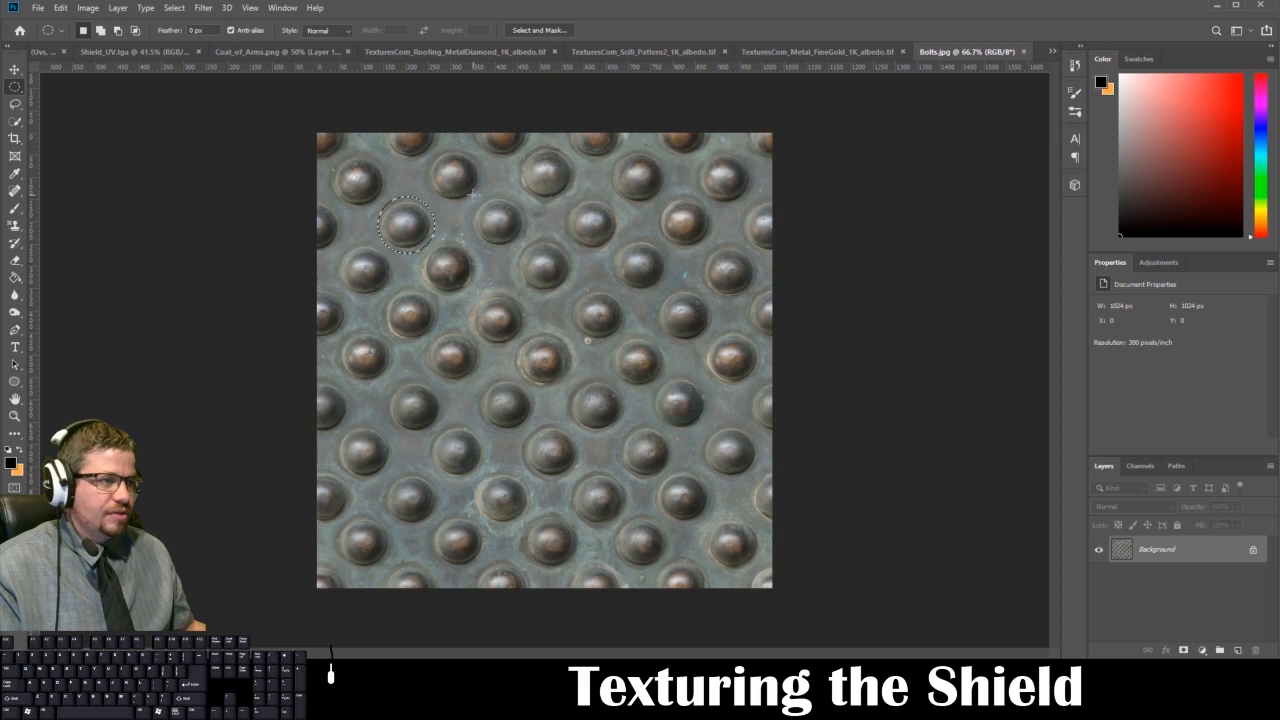
drag(472, 194, 535, 247)
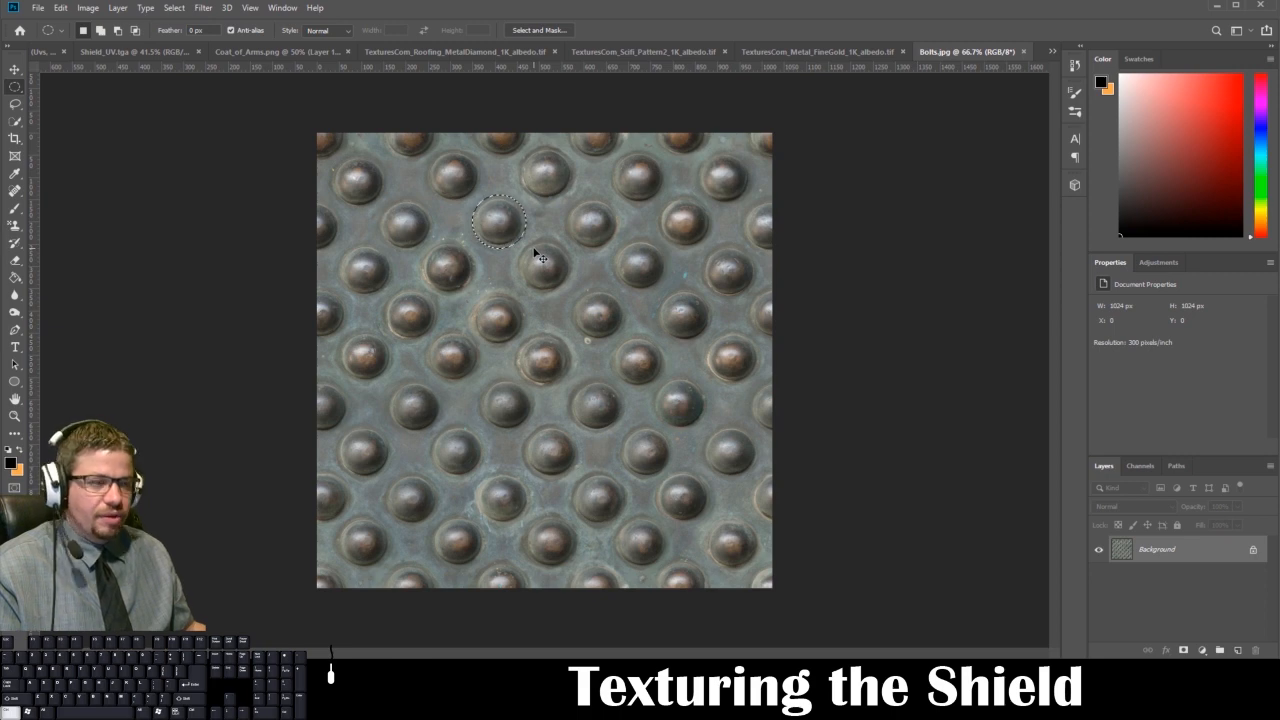
click(62, 7)
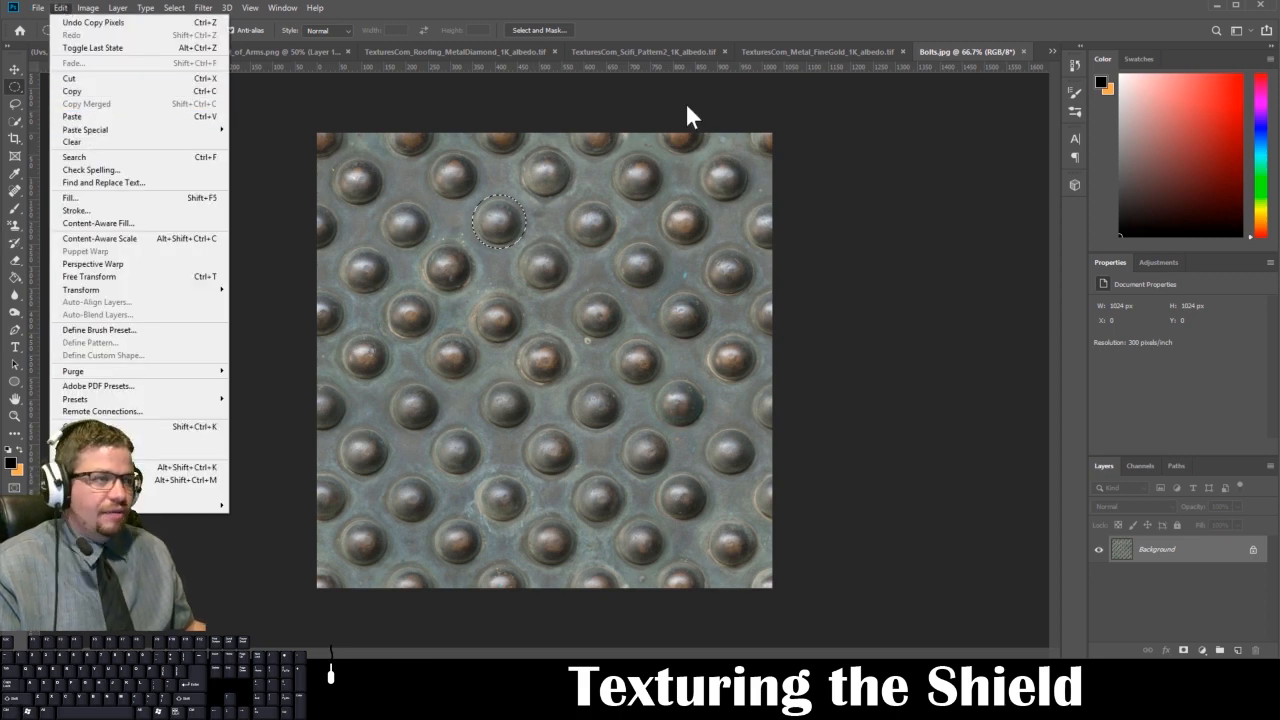
click(608, 11)
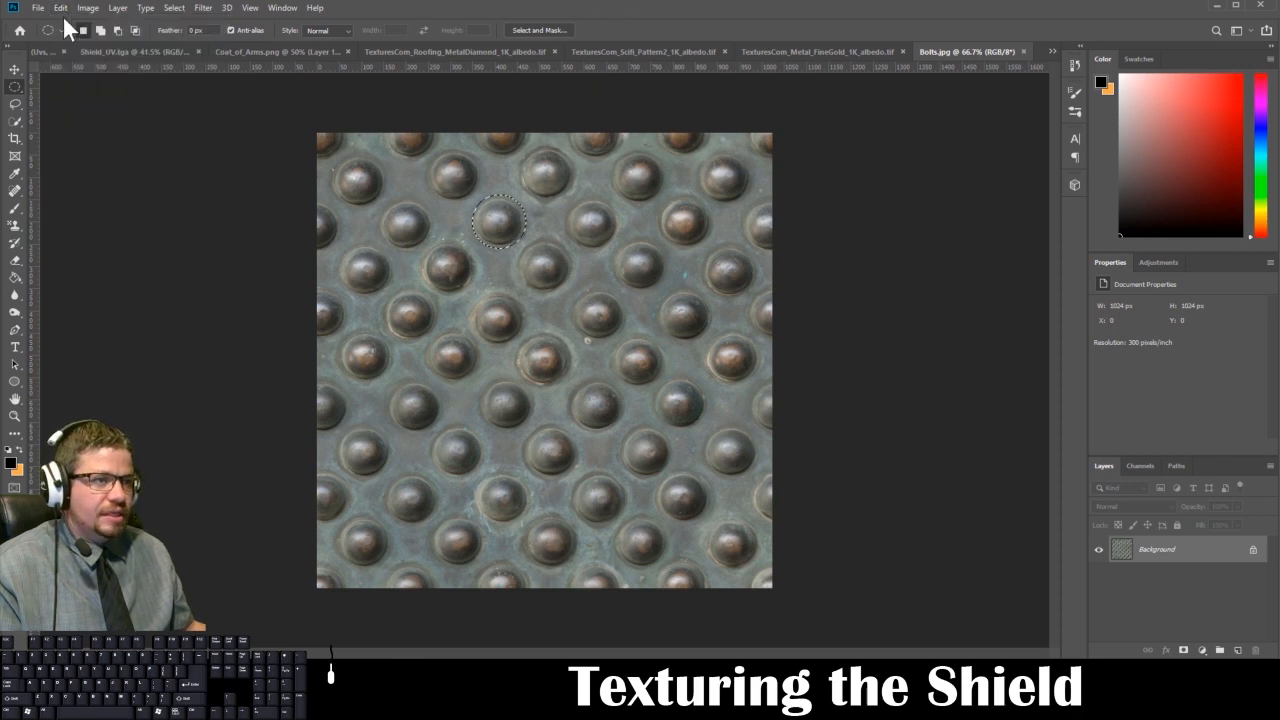
Paste the copied bolt into Shield_UV.tga and name its layer Bolt.
click(1050, 50)
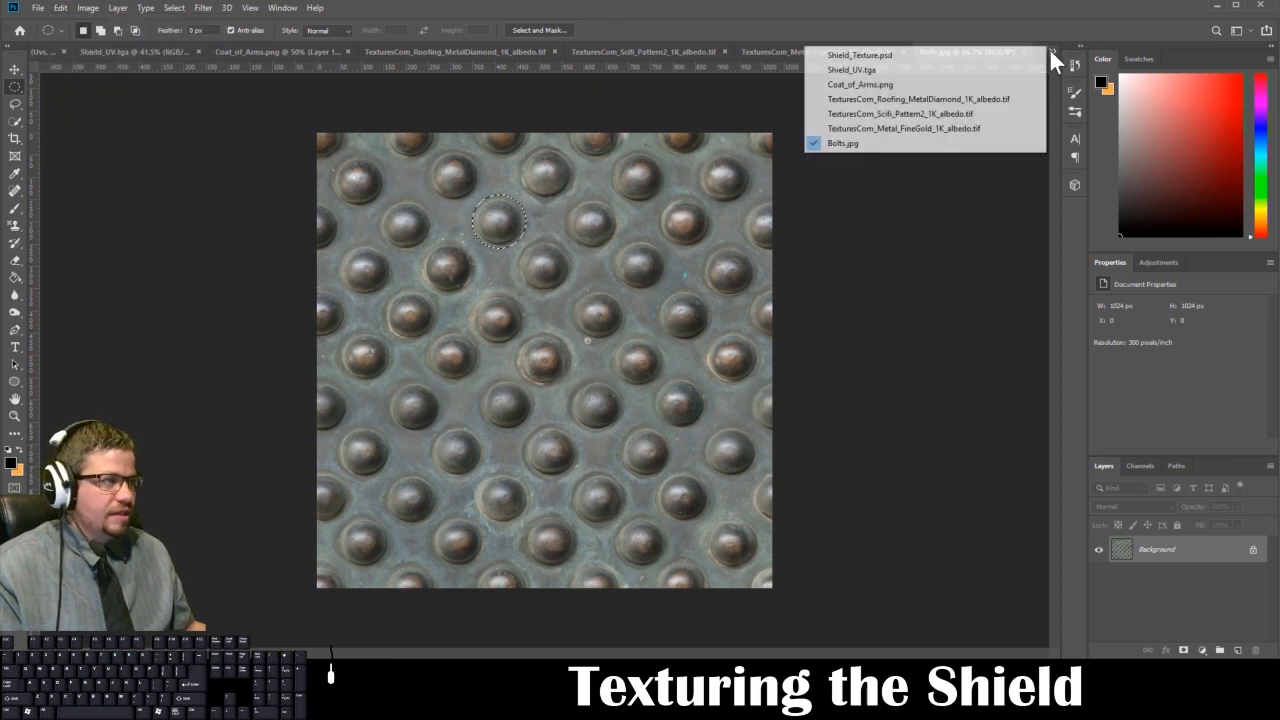
click(943, 68)
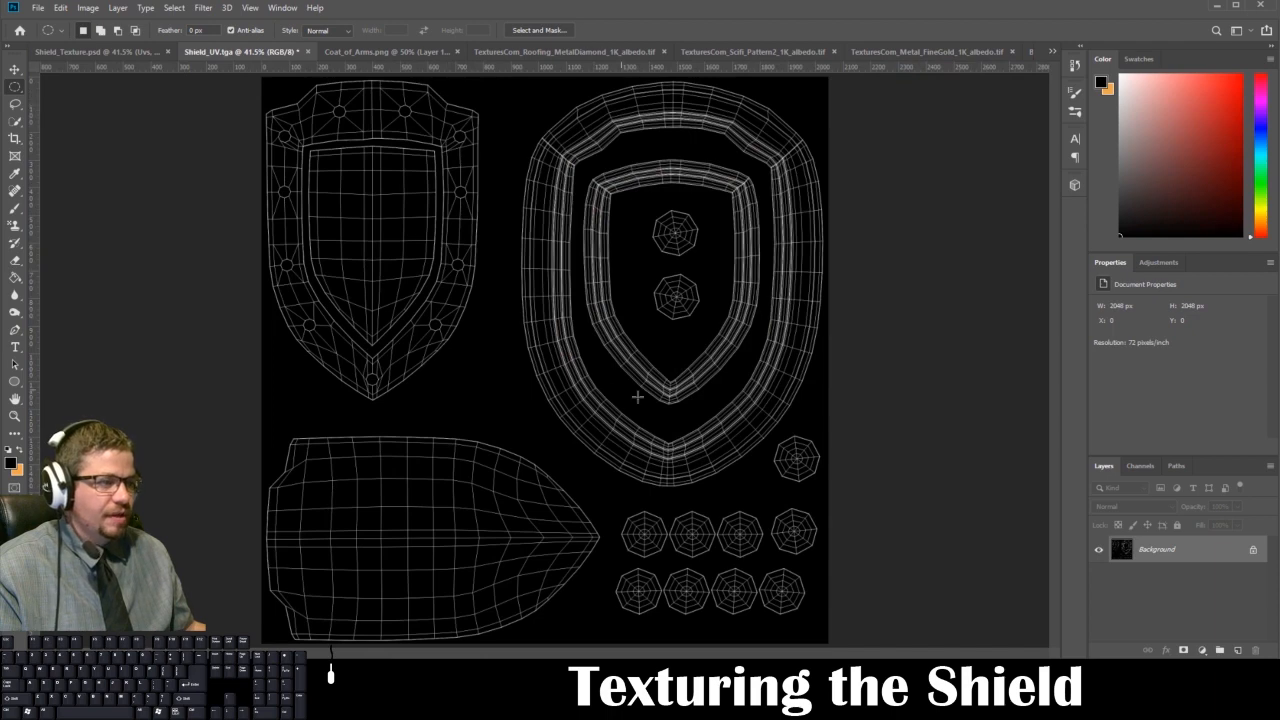
key(ctrl+v)
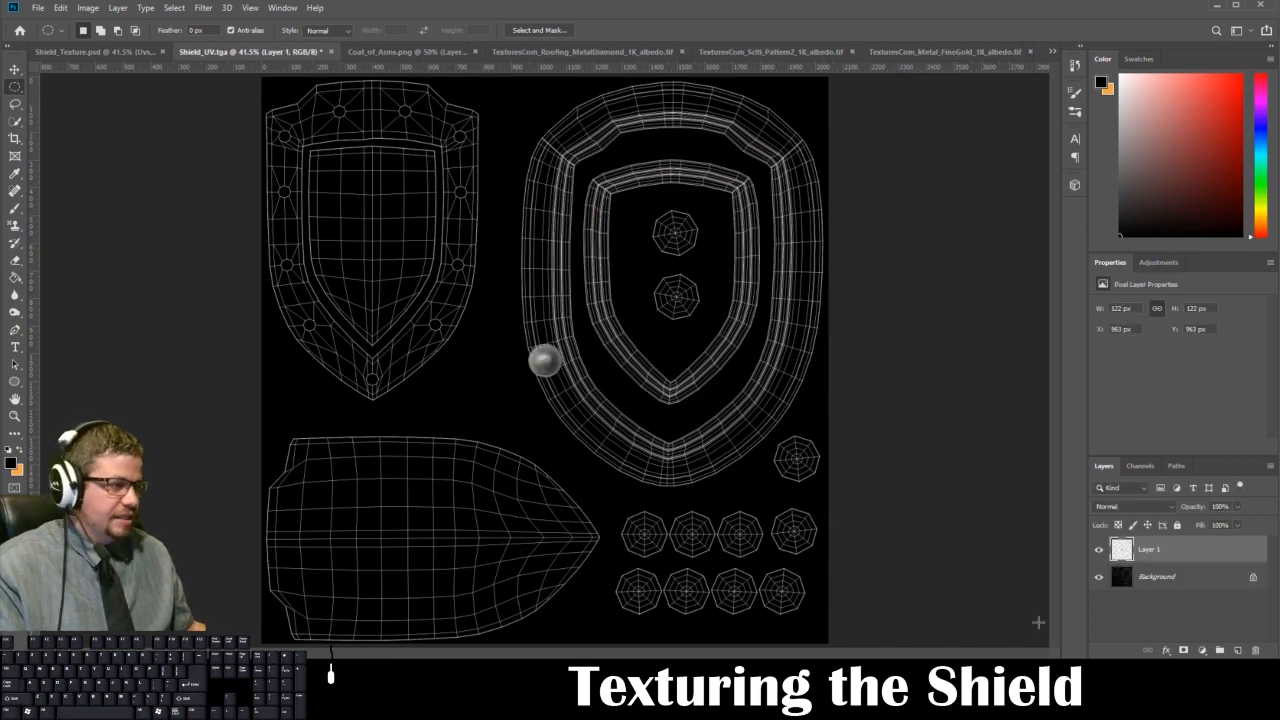
double_click(1150, 550)
text(Bolt)
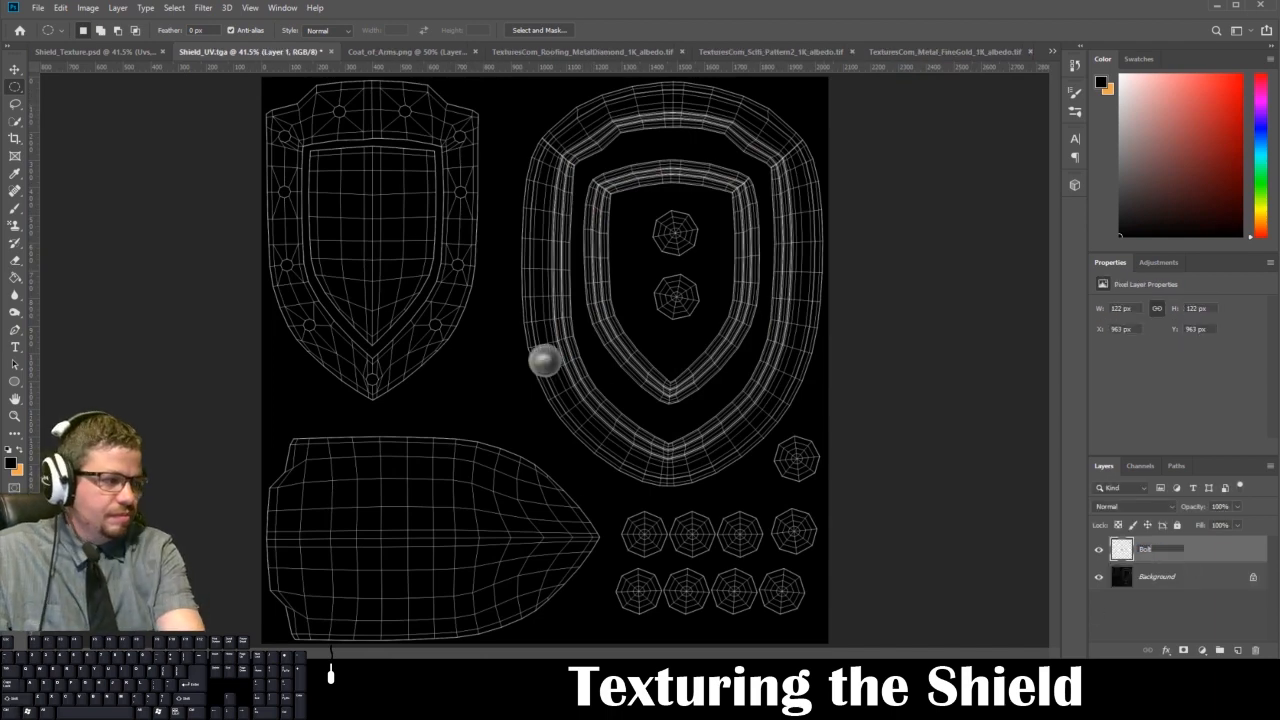
key(Return)
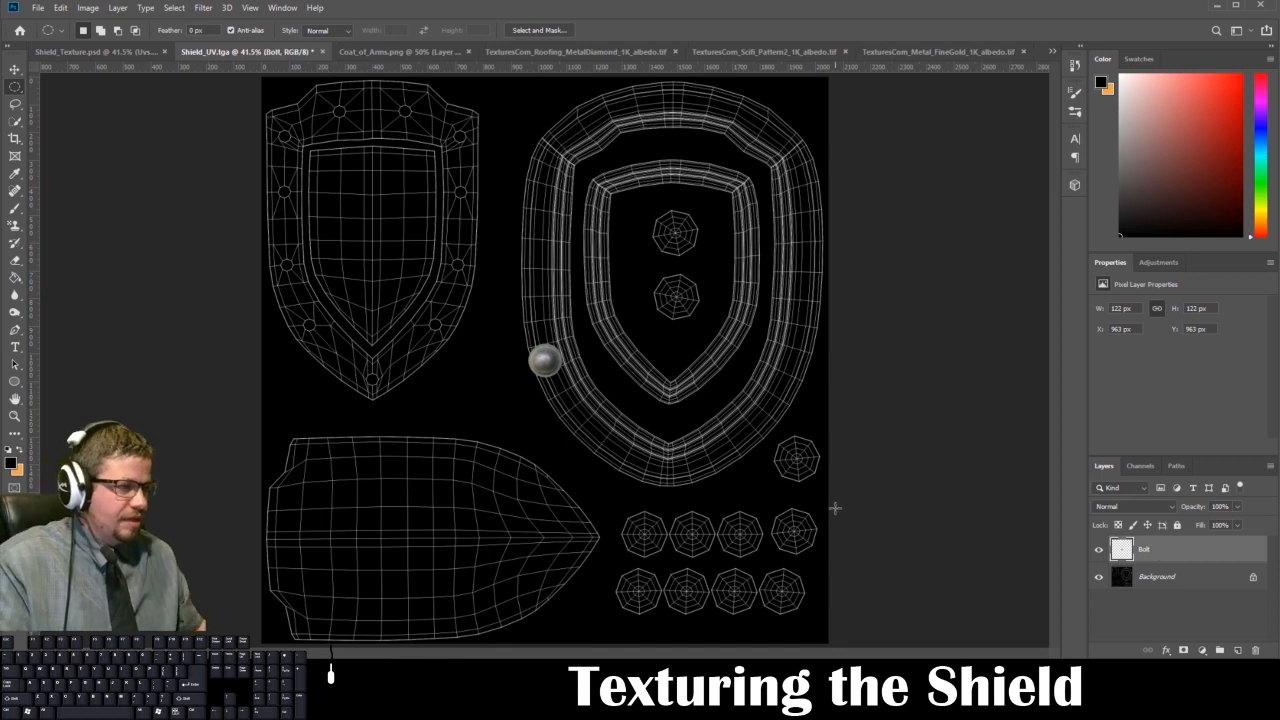
Move the bolt onto the lower of the two octagonal UV shells inside the shield rim and nudge it into alignment.
click(15, 69)
drag(547, 362, 678, 304)
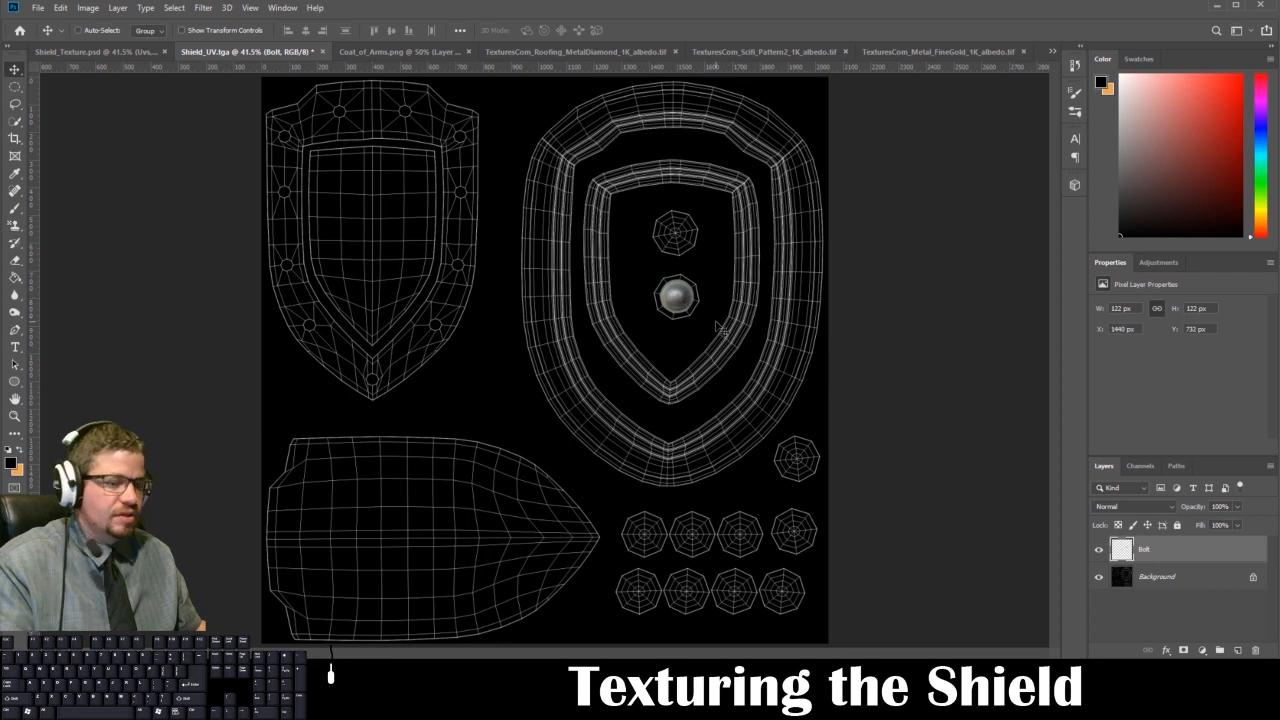
key(Left)
key(Left)
key(Left)
key(Down)
key(Down)
Enlarge the bolt with Free Transform to about 184% around its UV shell and lower the layer opacity to 49%.
key(ctrl+t)
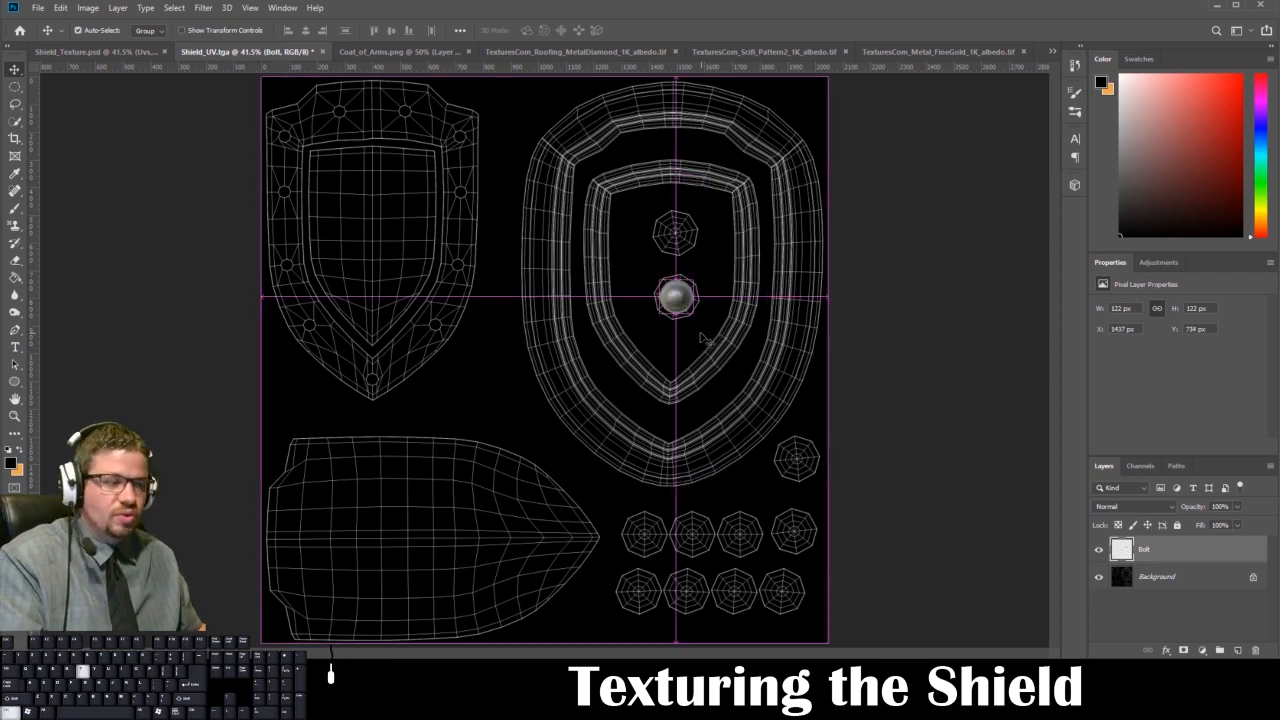
drag(700, 319, 709, 325)
drag(657, 279, 640, 264)
drag(1192, 510, 1157, 508)
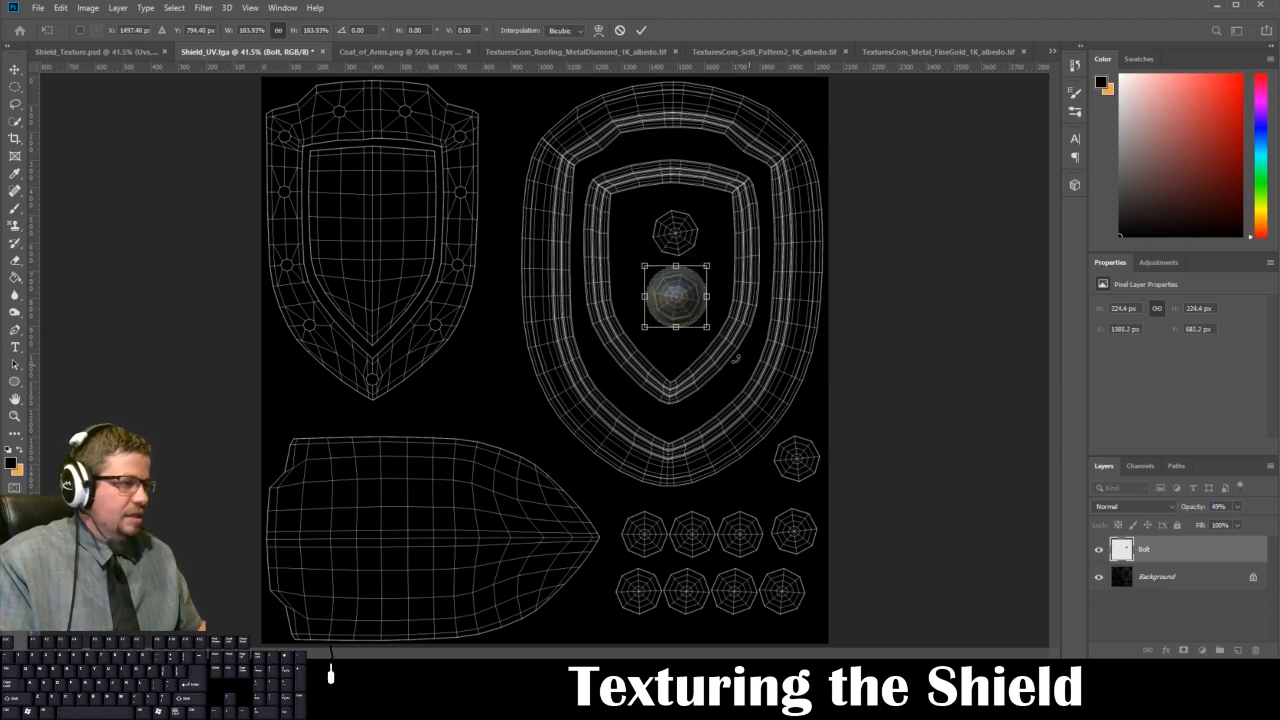
Reduce the bolt's scale to about 171%, keep it centred with a margin around the octagonal UV shell, and apply the transform.
key(ctrl+plus)
key(ctrl+plus)
key(ctrl+plus)
key(ctrl+plus)
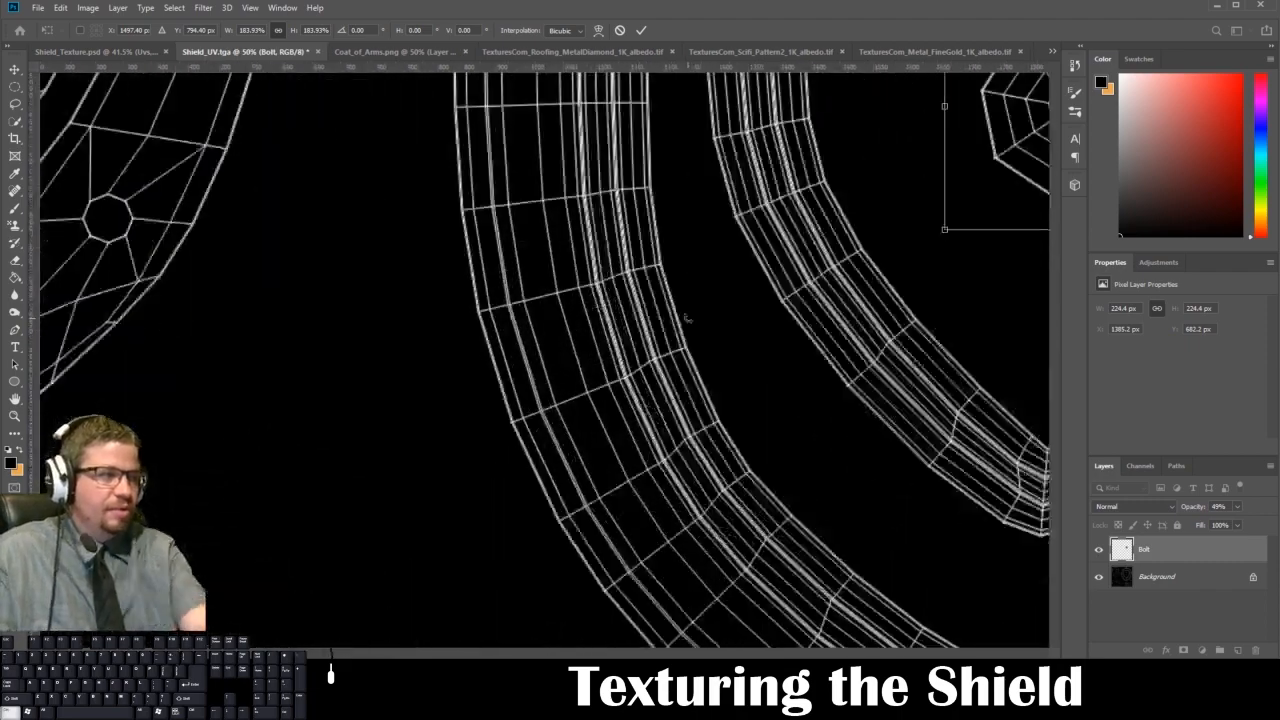
drag(686, 317, 294, 520)
drag(594, 358, 527, 416)
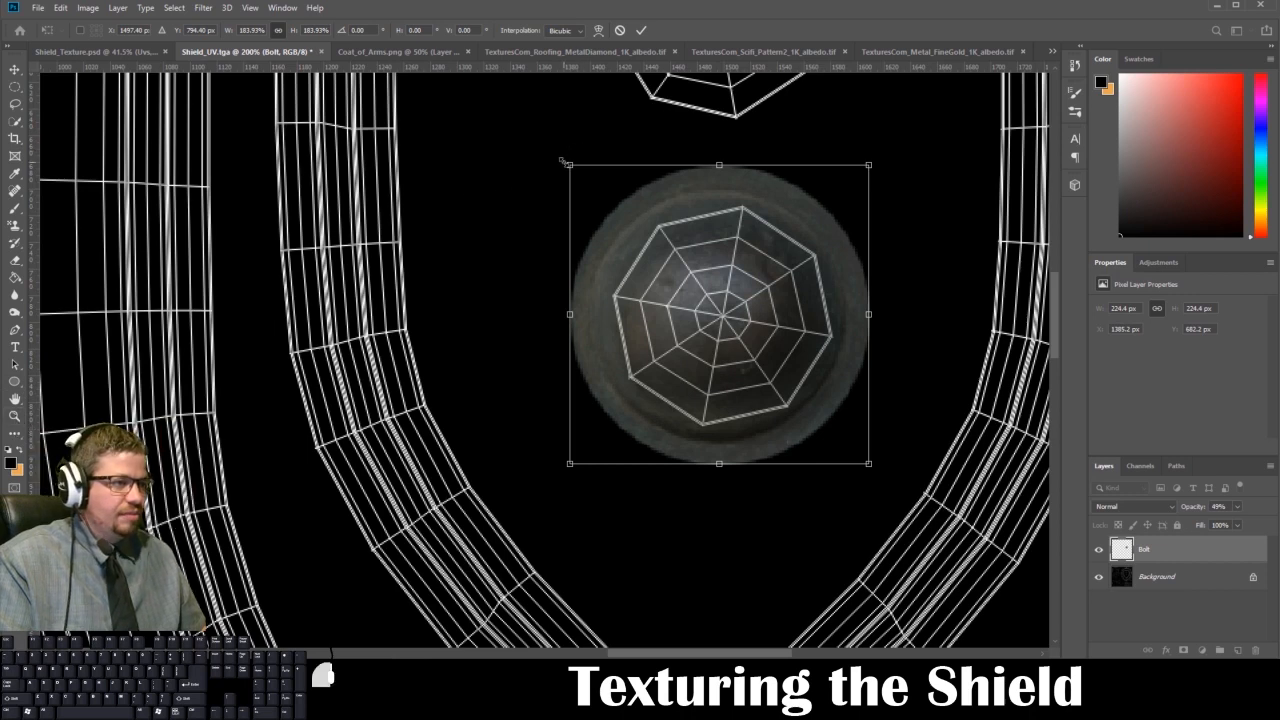
drag(562, 160, 589, 181)
drag(750, 355, 748, 344)
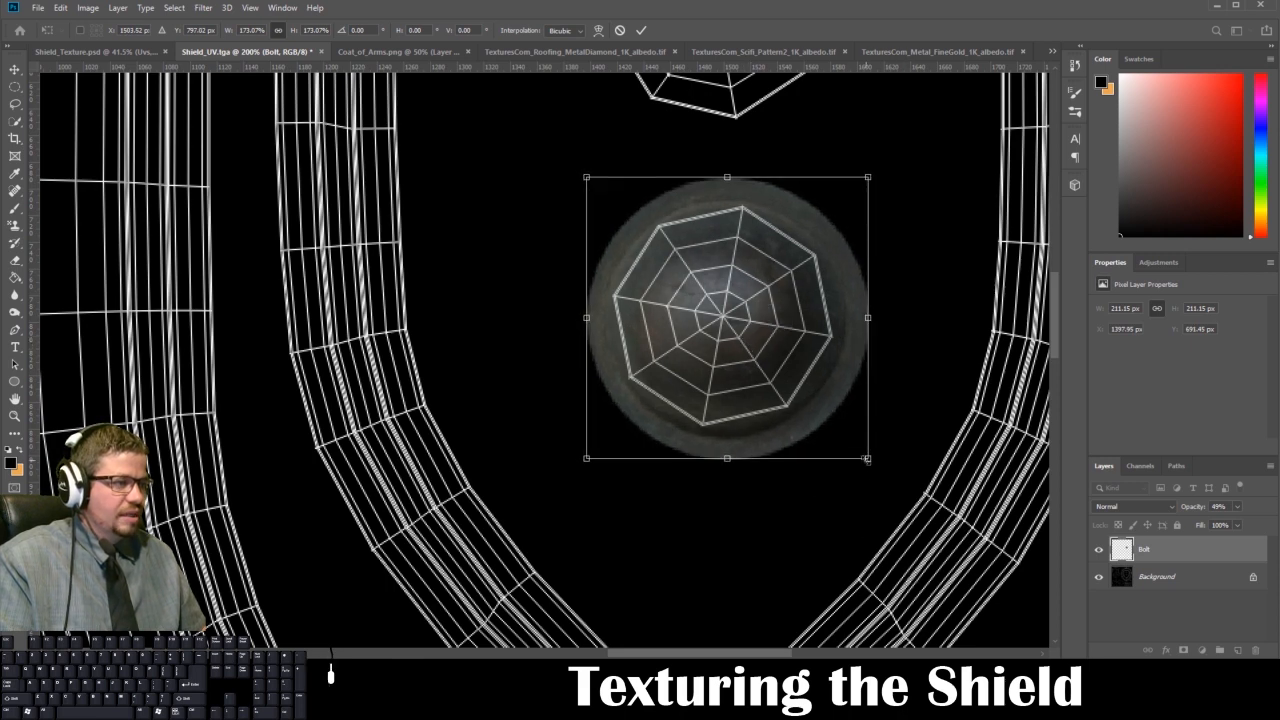
drag(867, 459, 865, 455)
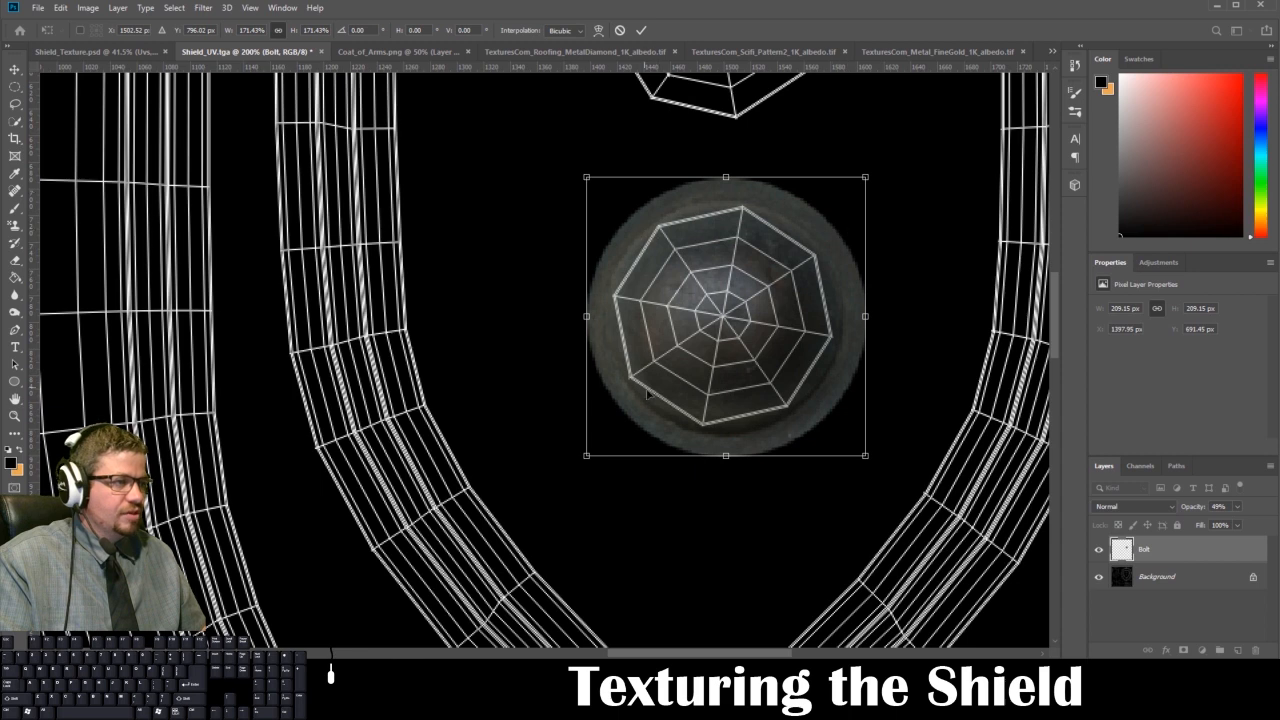
key(Return)
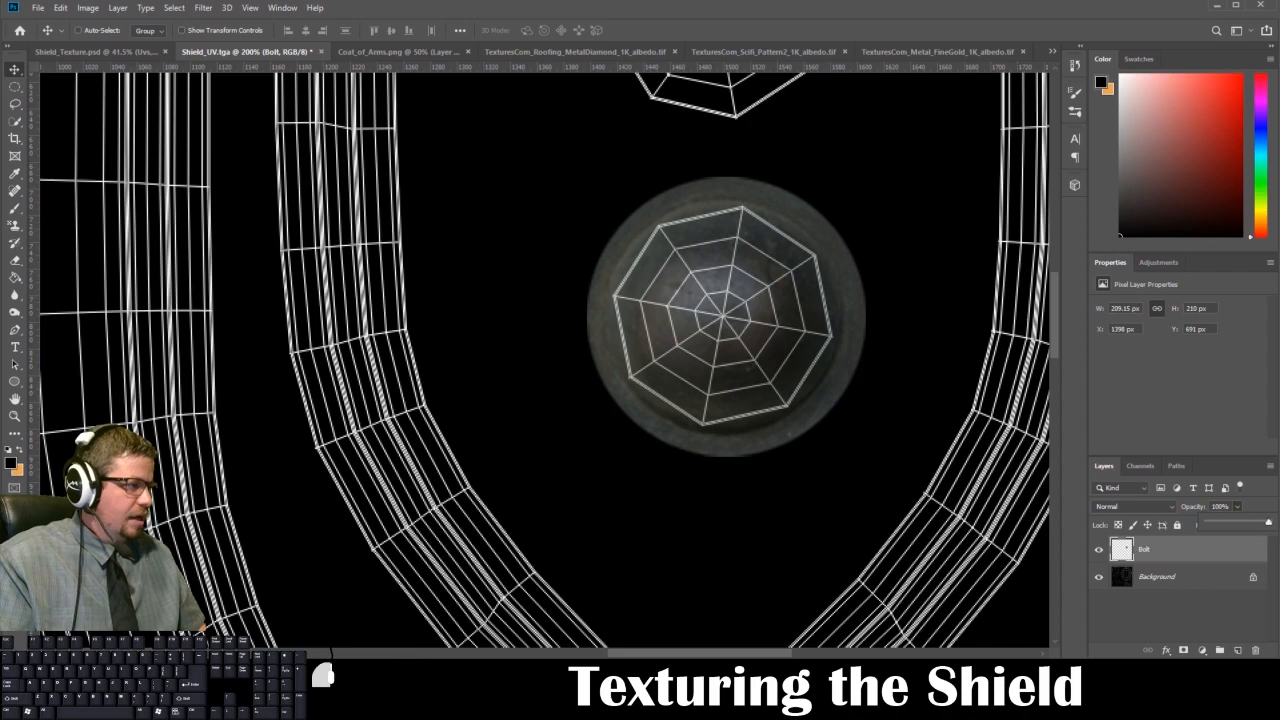
Restore the Bolt layer's opacity to 100% and check the bolt's placement in the full UV layout.
drag(1238, 519, 1270, 521)
scroll(823, 540, up, 2)
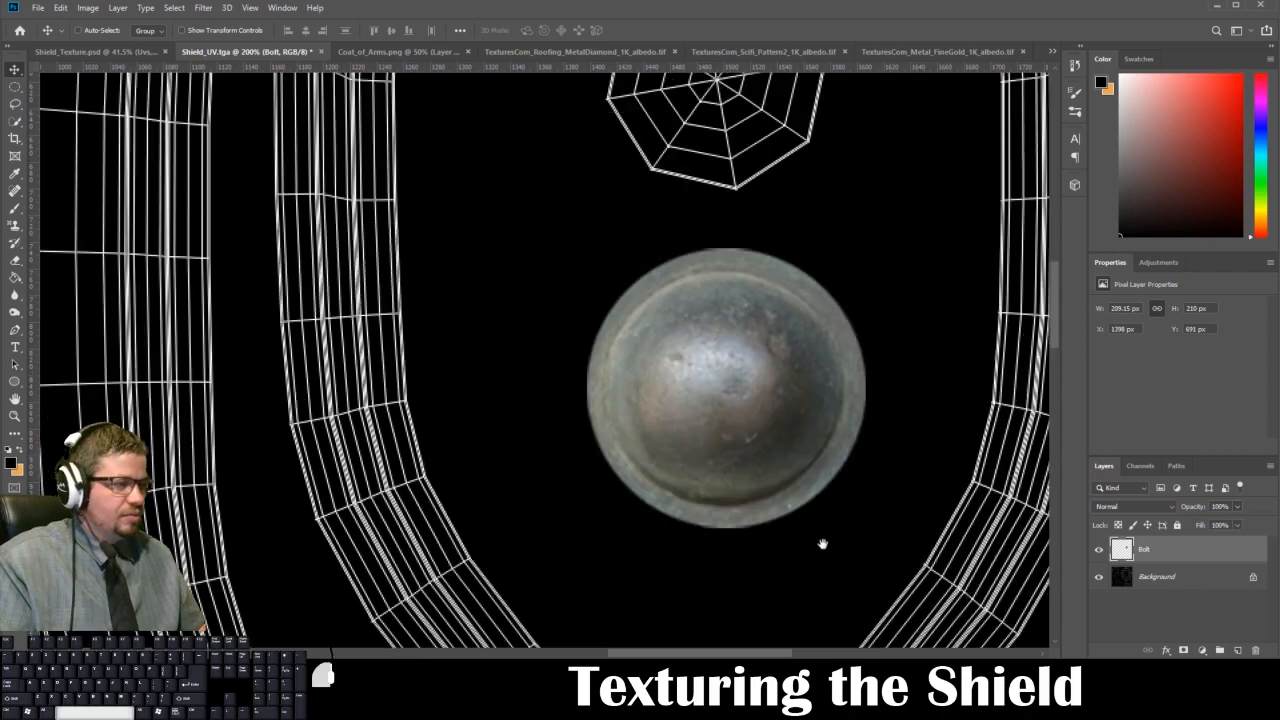
key(ctrl+minus)
key(ctrl+minus)
key(ctrl+minus)
key(ctrl+minus)
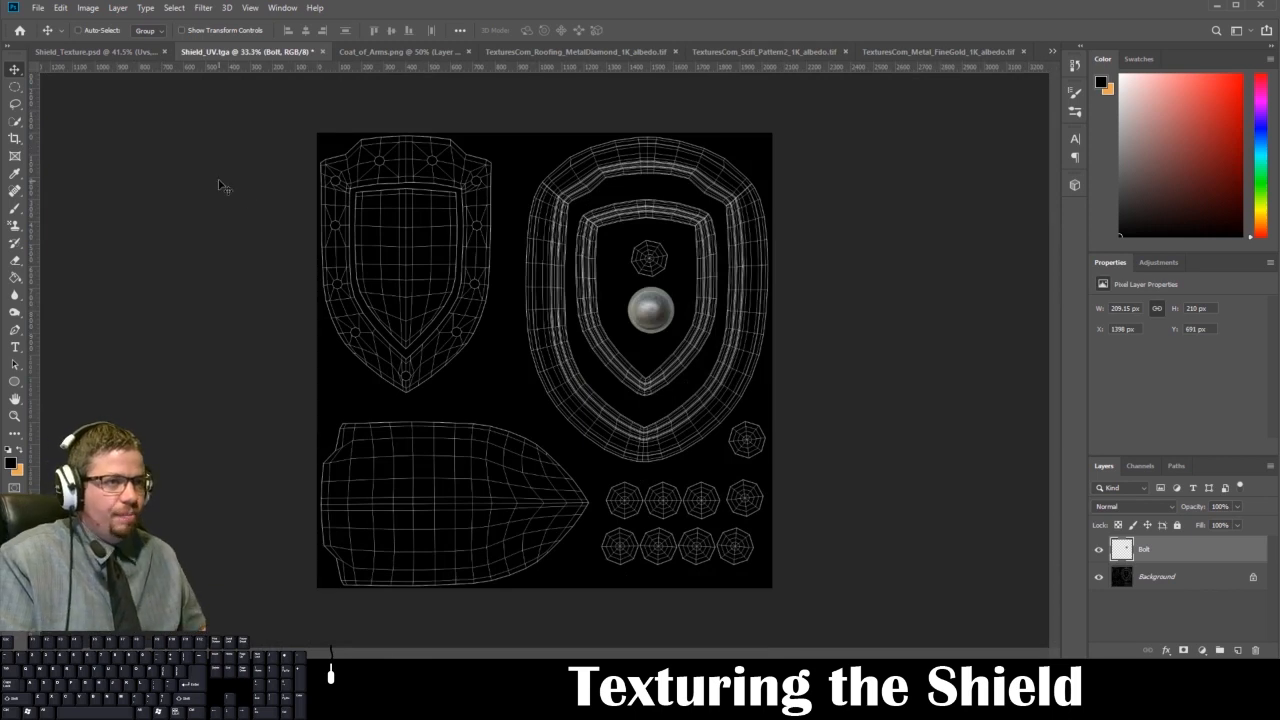
Switch to the Shield_Texture.psd document and examine closely how the rows of finished bolts overlap one another.
click(126, 53)
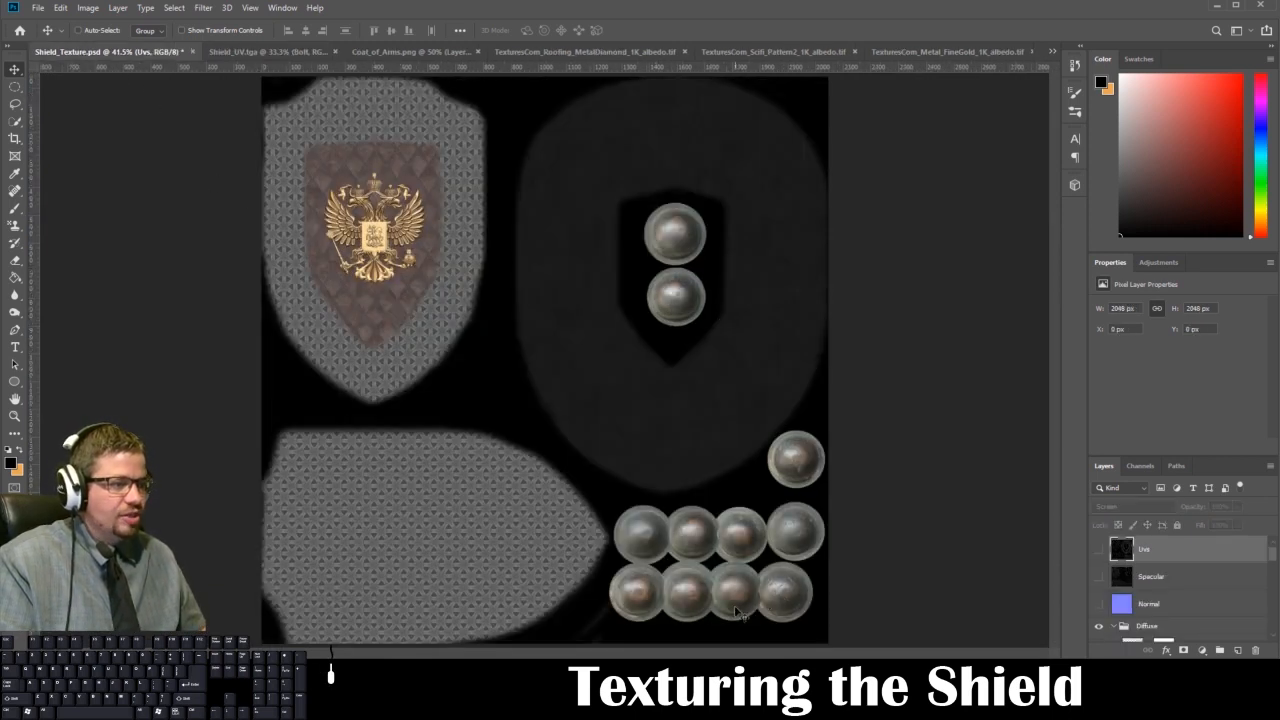
key(ctrl+plus)
key(ctrl+plus)
key(ctrl+plus)
key(ctrl+plus)
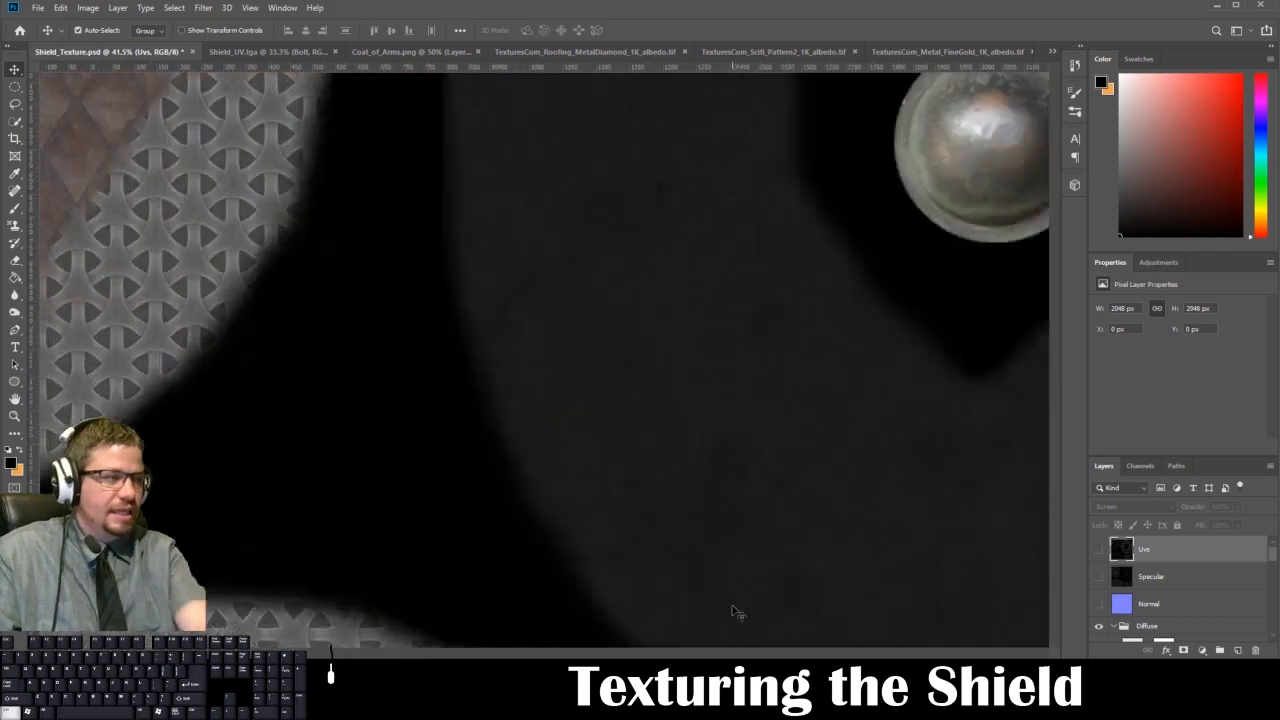
drag(815, 635, 530, 120)
drag(845, 592, 652, 355)
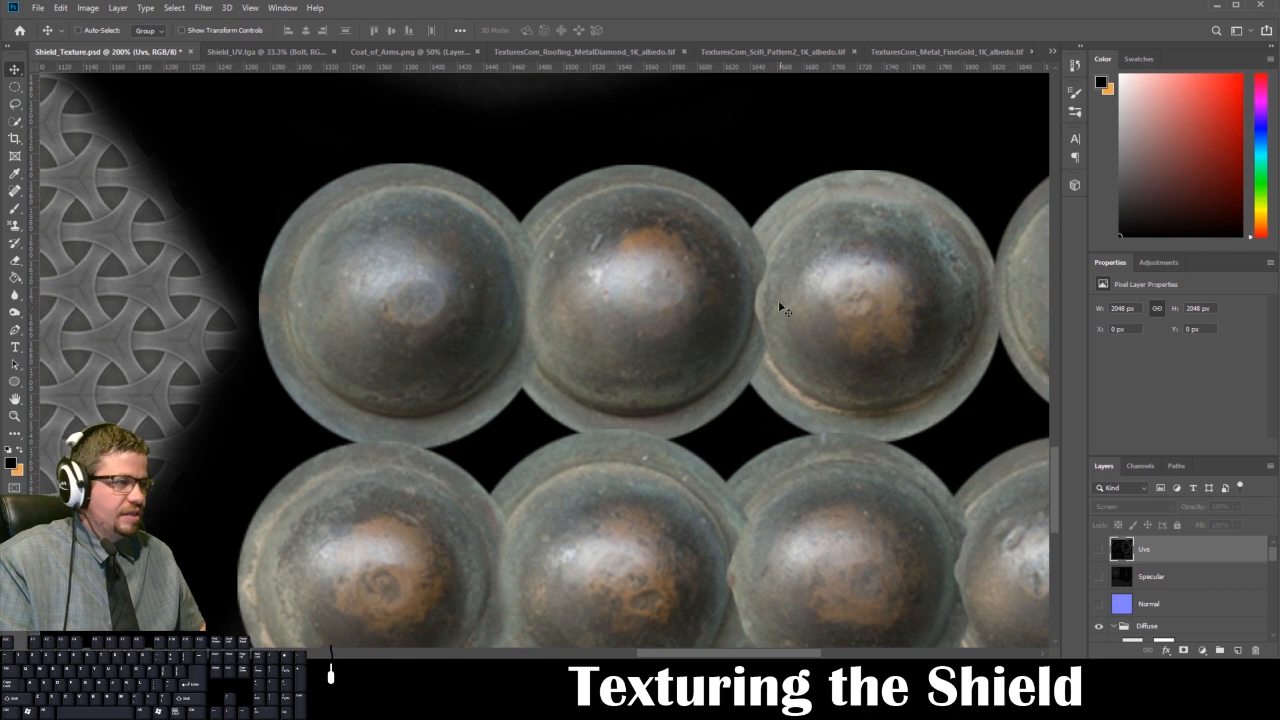
Compare the bolts with and without the Uvs layer overlay, leaving the Uvs layer visible.
click(1098, 550)
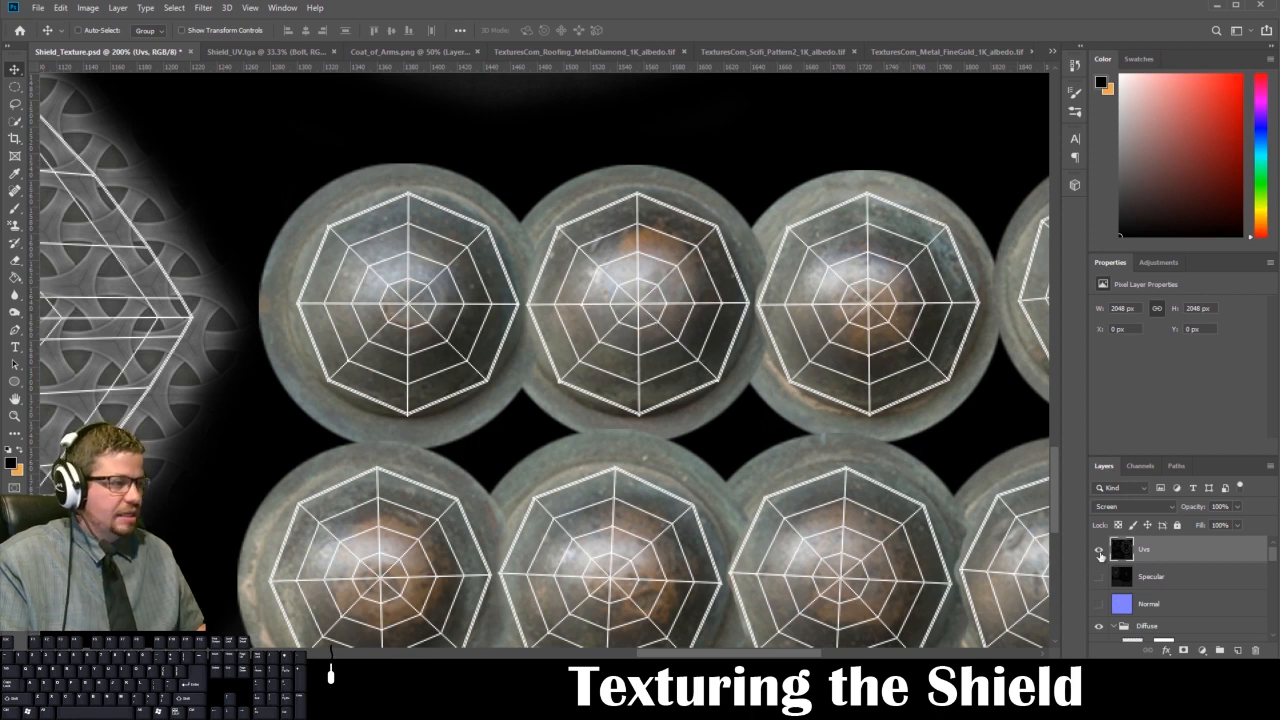
click(1100, 551)
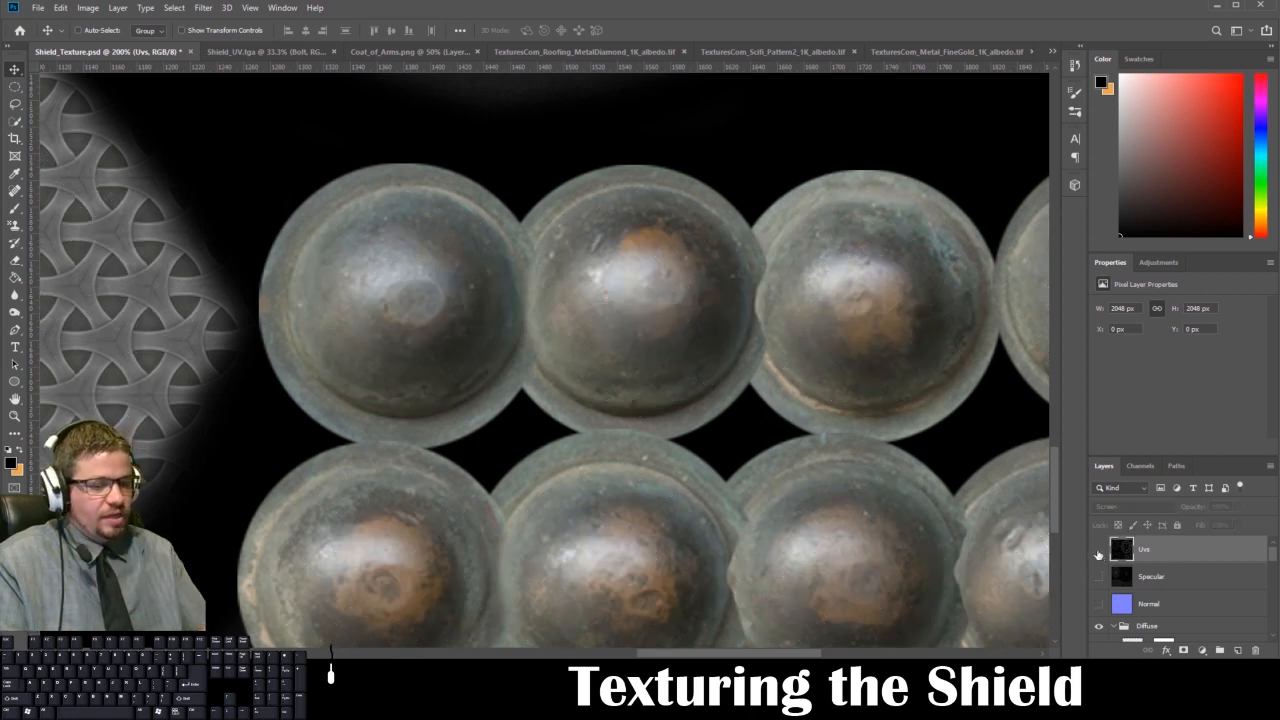
key(ctrl+minus)
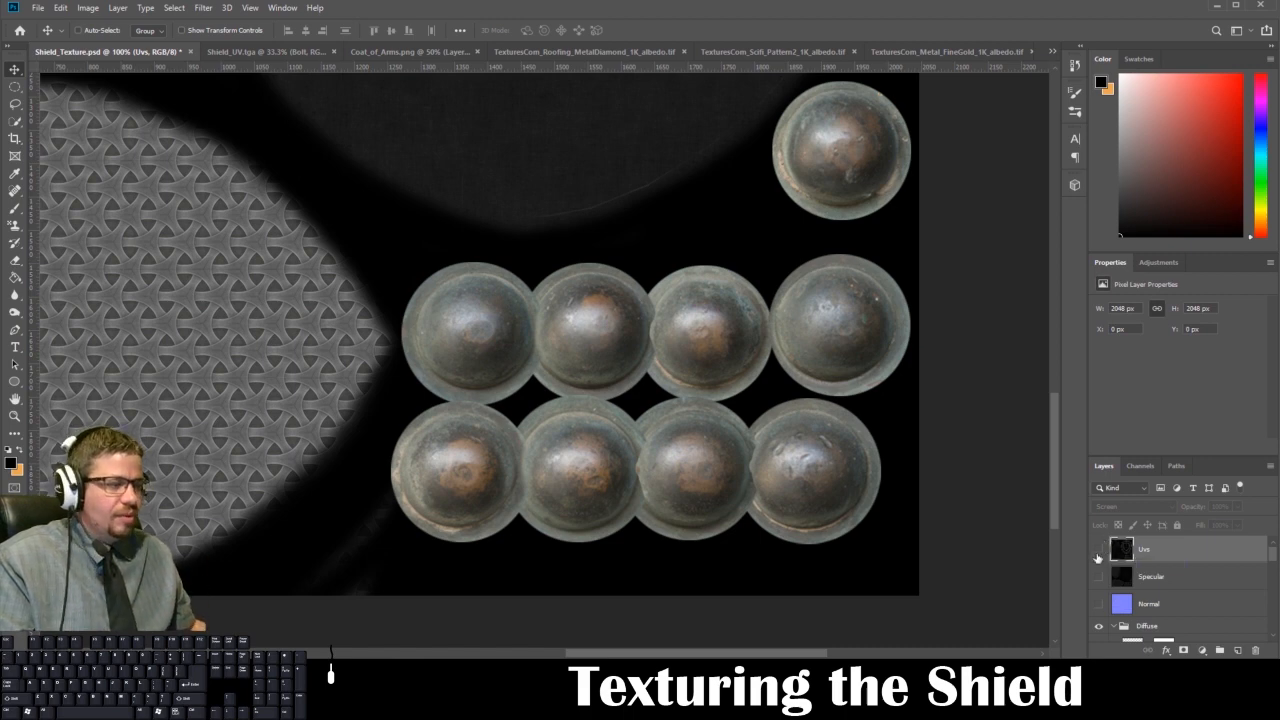
click(1098, 552)
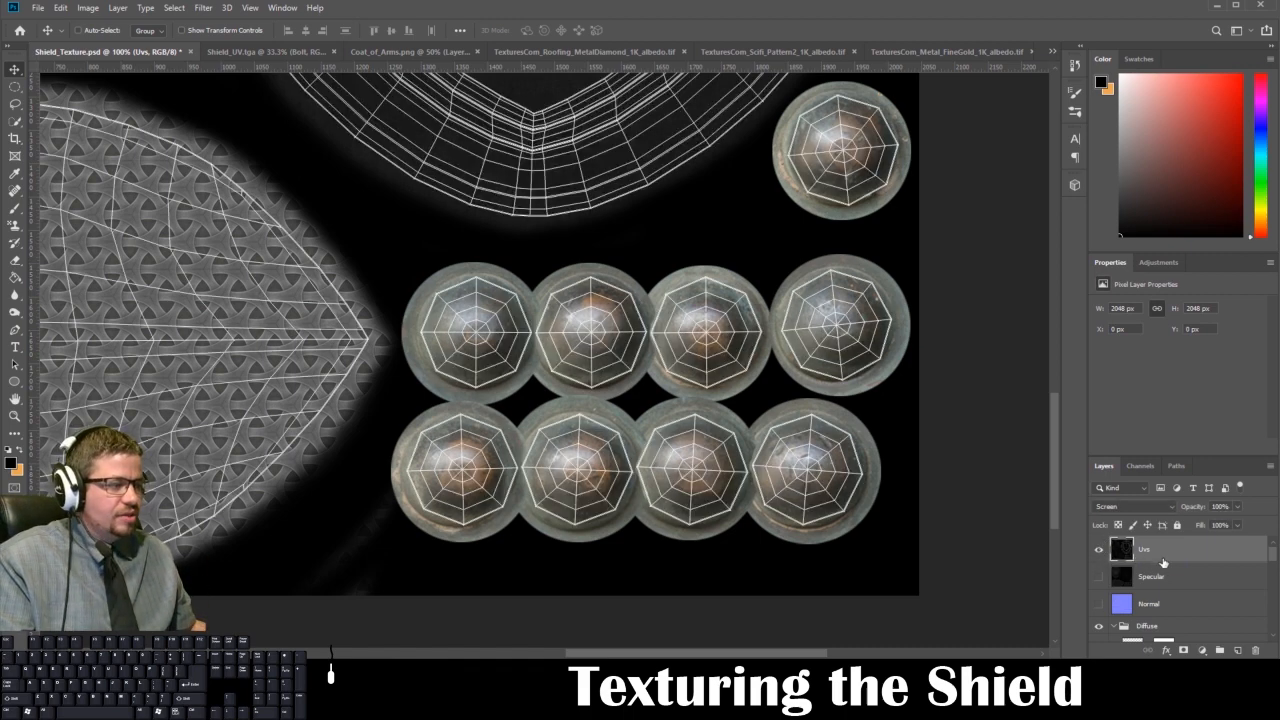
Duplicate the Background layer beneath the bolt layers and undo the duplication.
scroll(1165, 585, down, 10)
click(1190, 628)
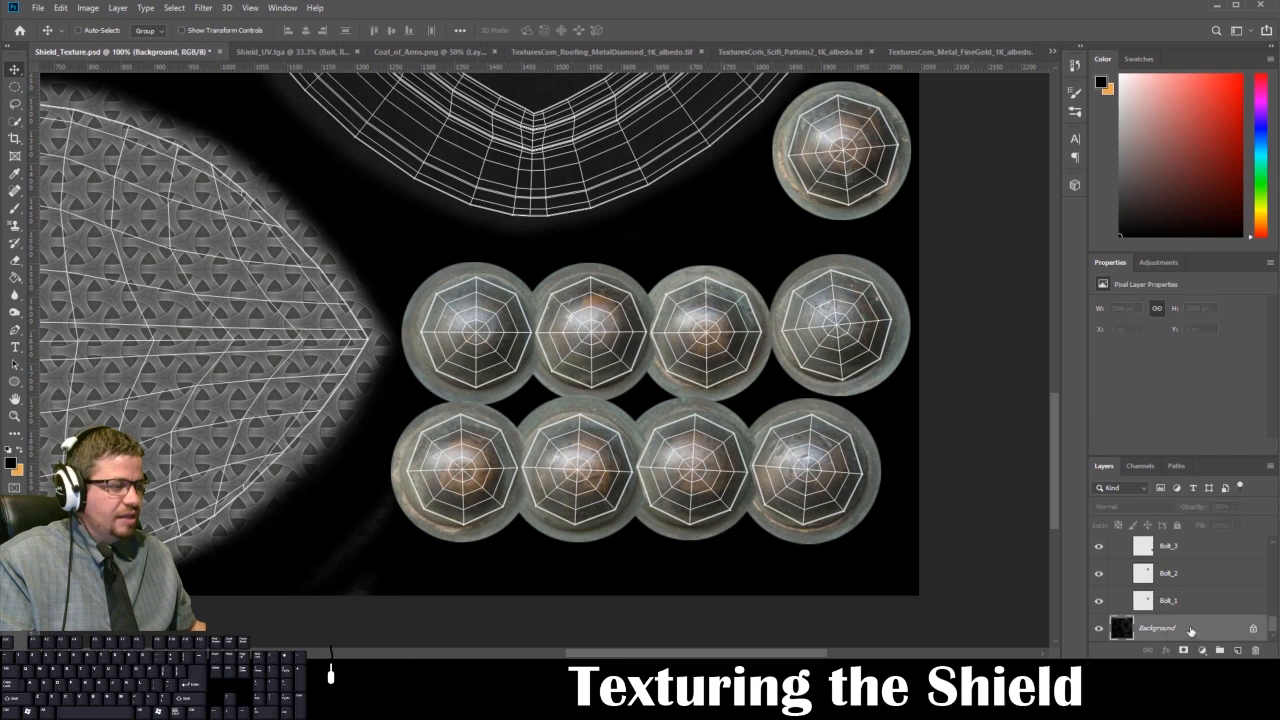
drag(1190, 628, 1238, 652)
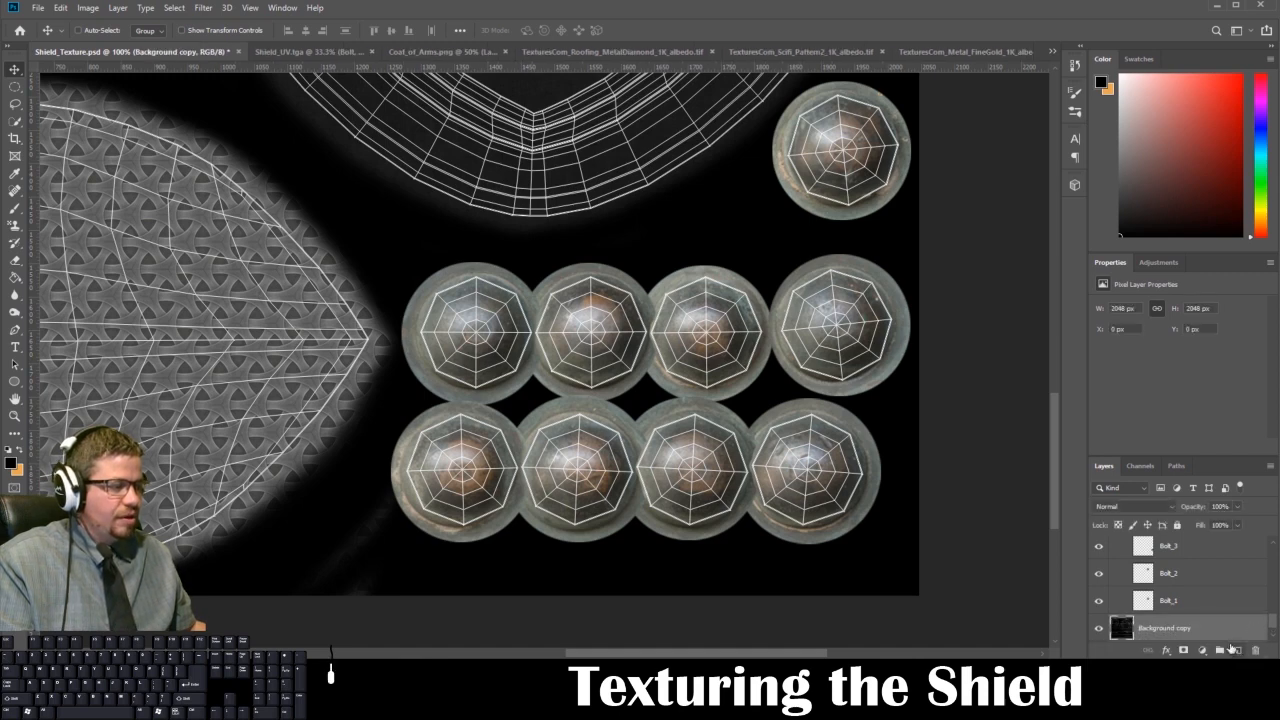
key(ctrl+z)
scroll(1215, 630, up, 10)
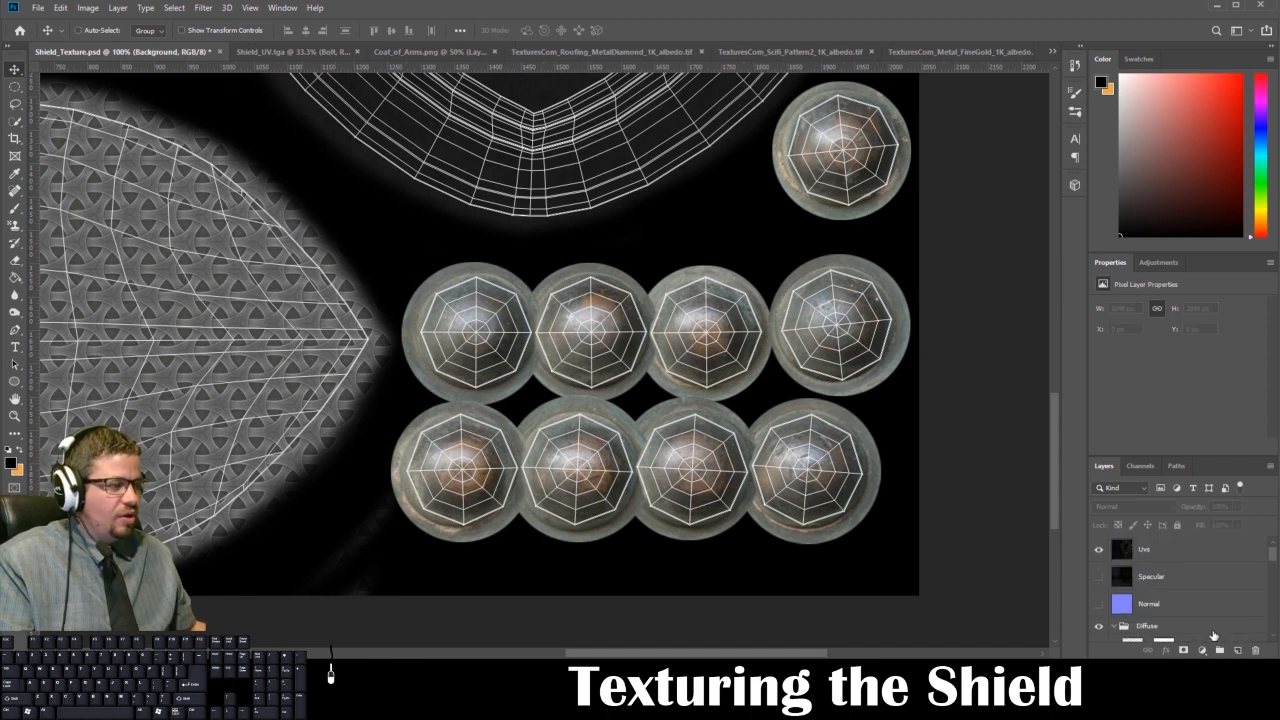
Select the Uvs layer, review its blend mode options and set the mode to Screen.
click(1190, 555)
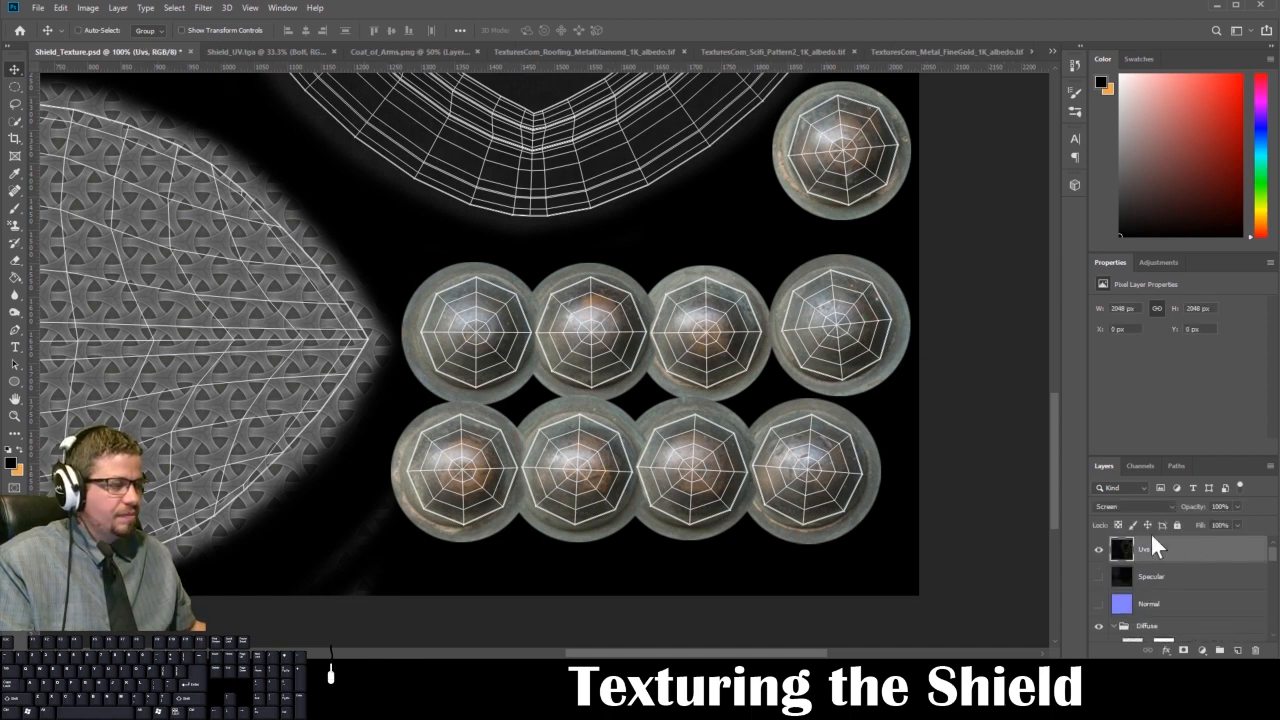
click(1134, 507)
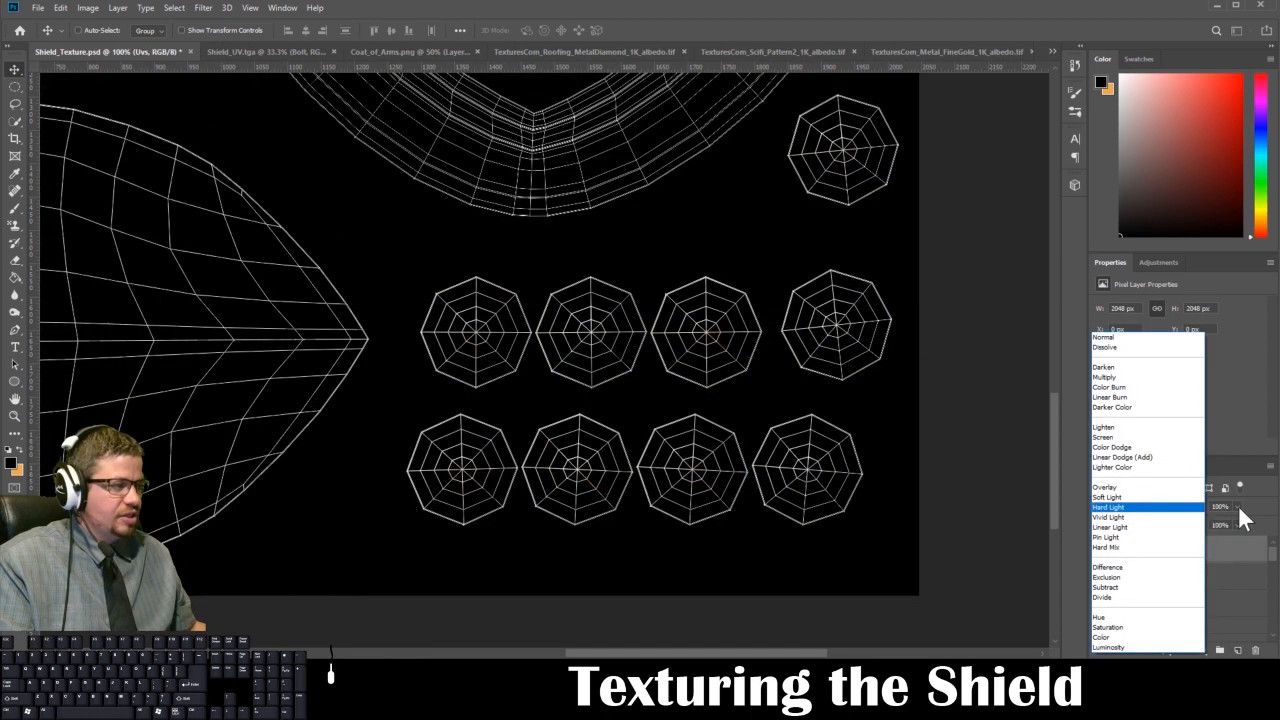
click(1238, 505)
click(1158, 505)
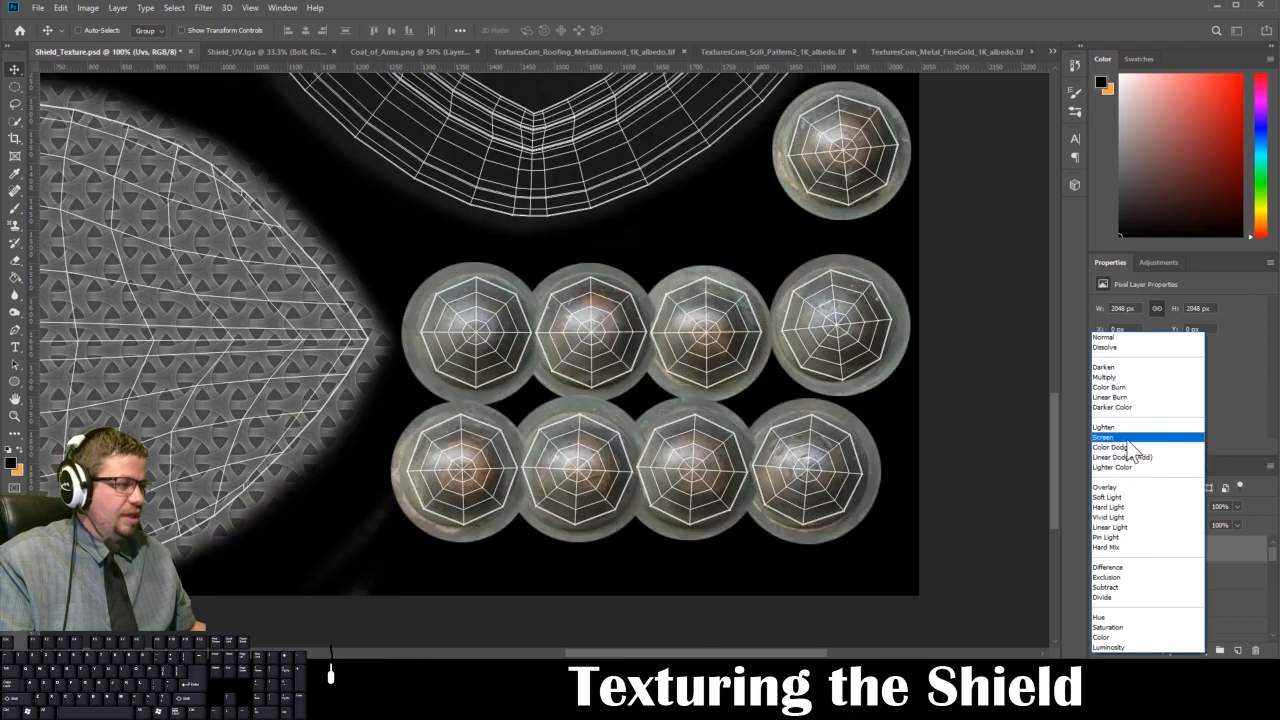
click(1120, 438)
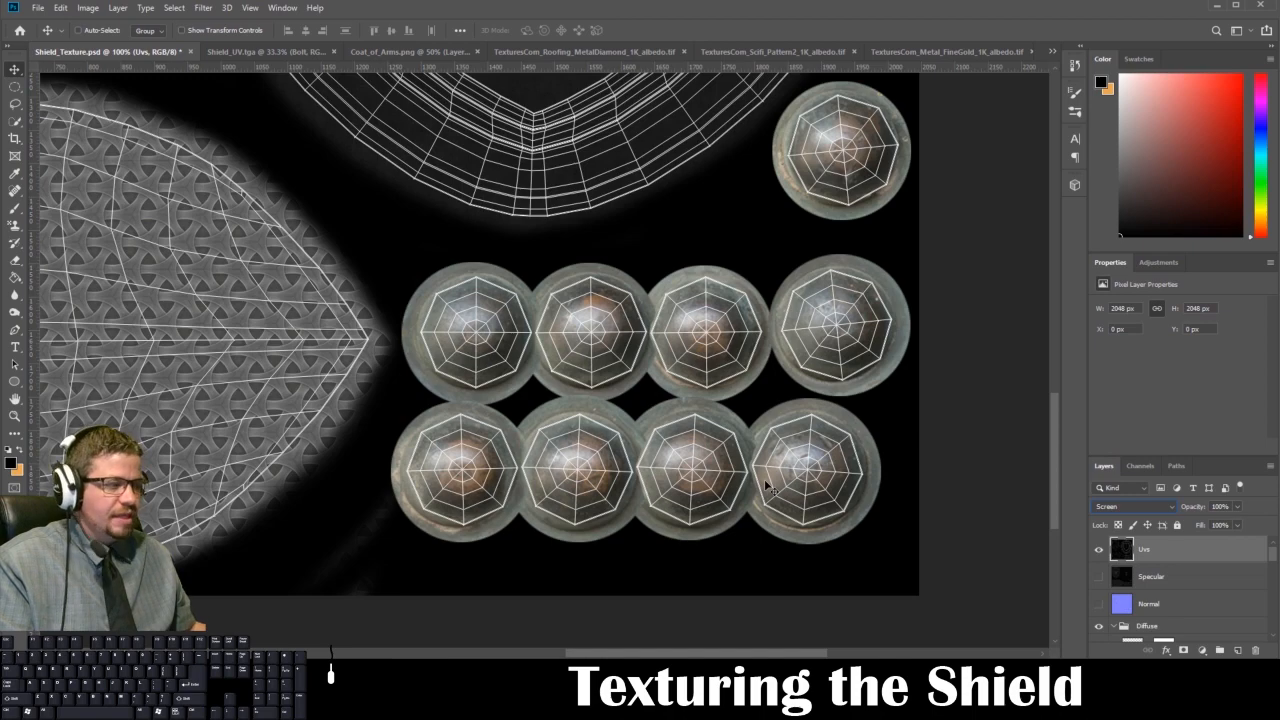
Hide the Uvs layer to view the texture without the wireframe and compare it with the Shield_UV.tga document.
key(ctrl+minus)
key(ctrl+minus)
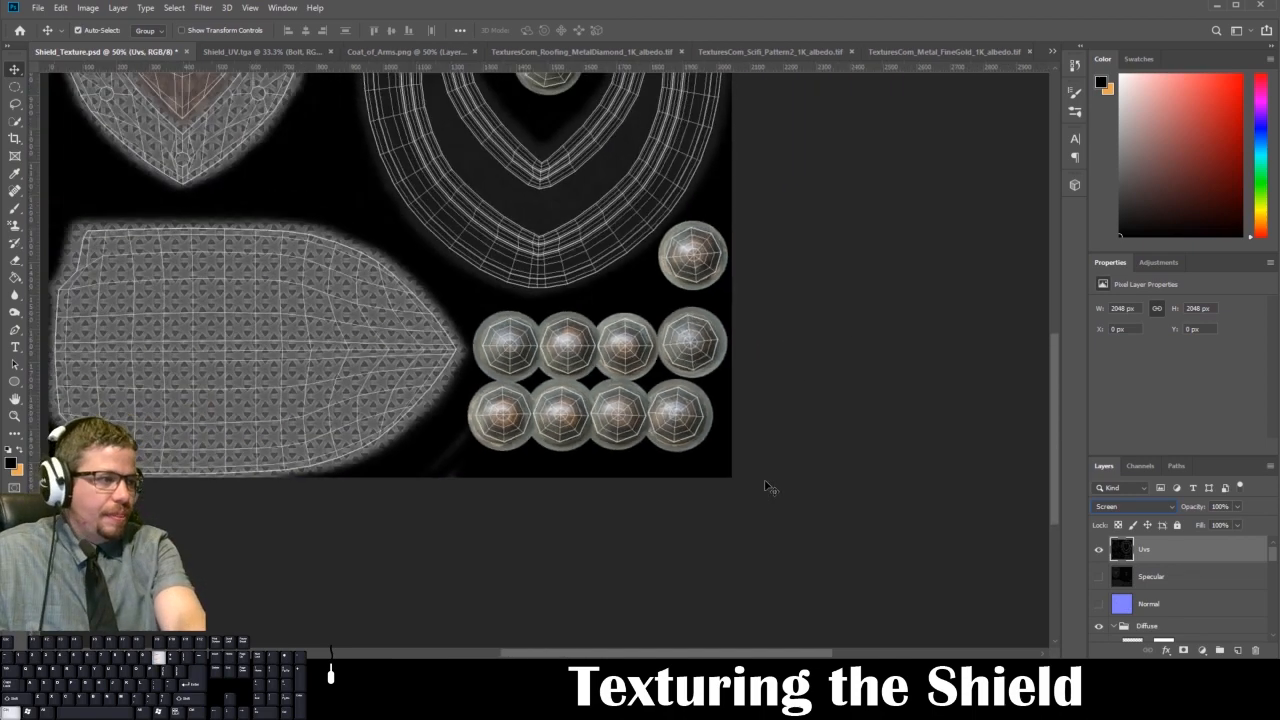
key(ctrl+minus)
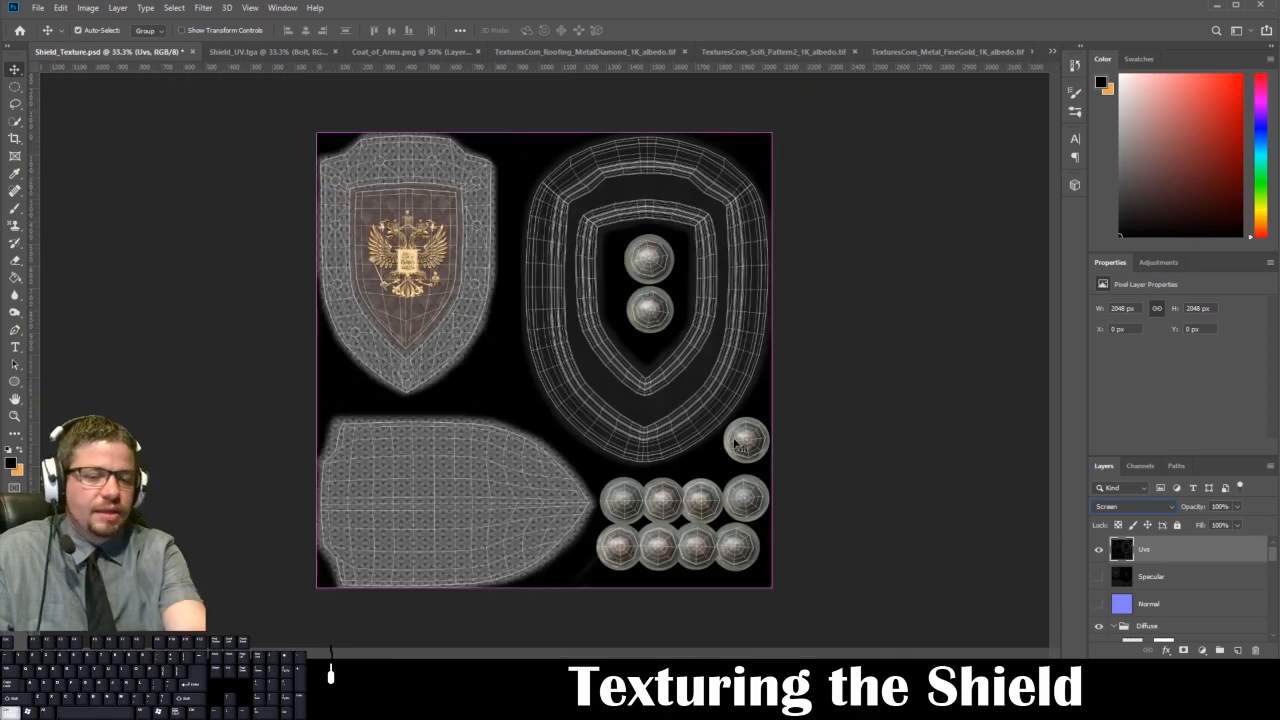
key(ctrl+plus)
key(ctrl+plus)
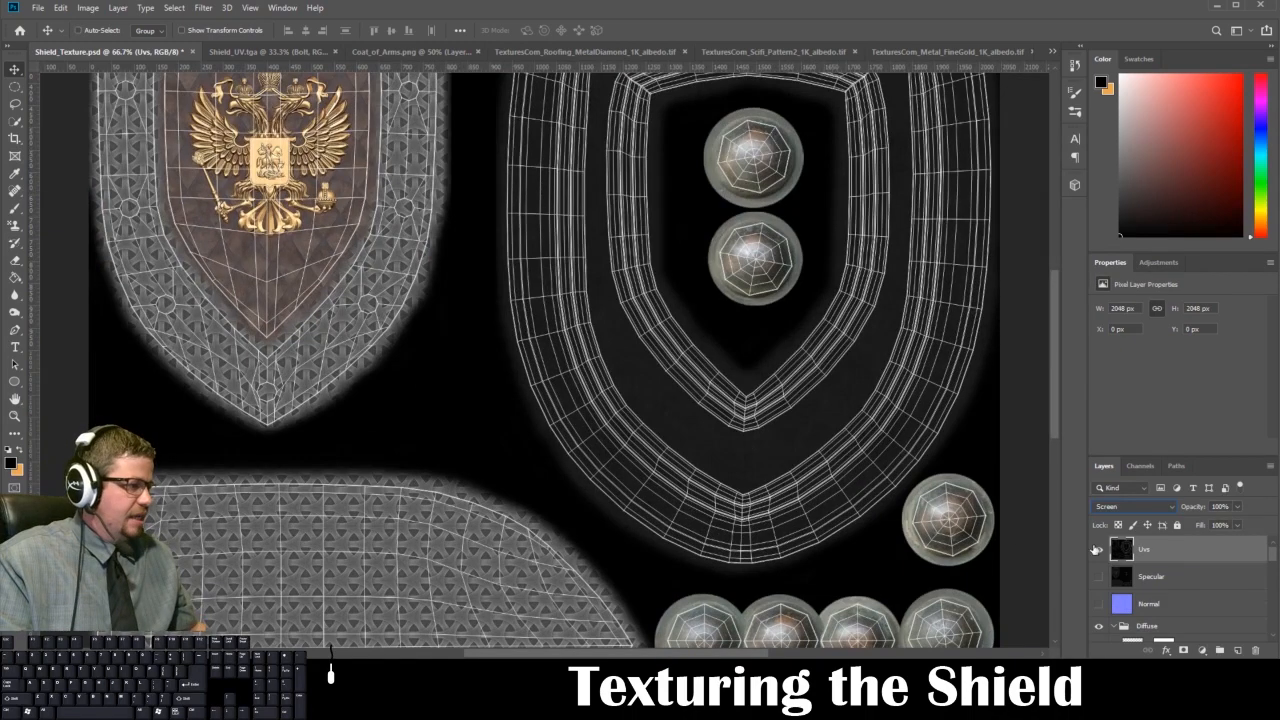
click(1098, 549)
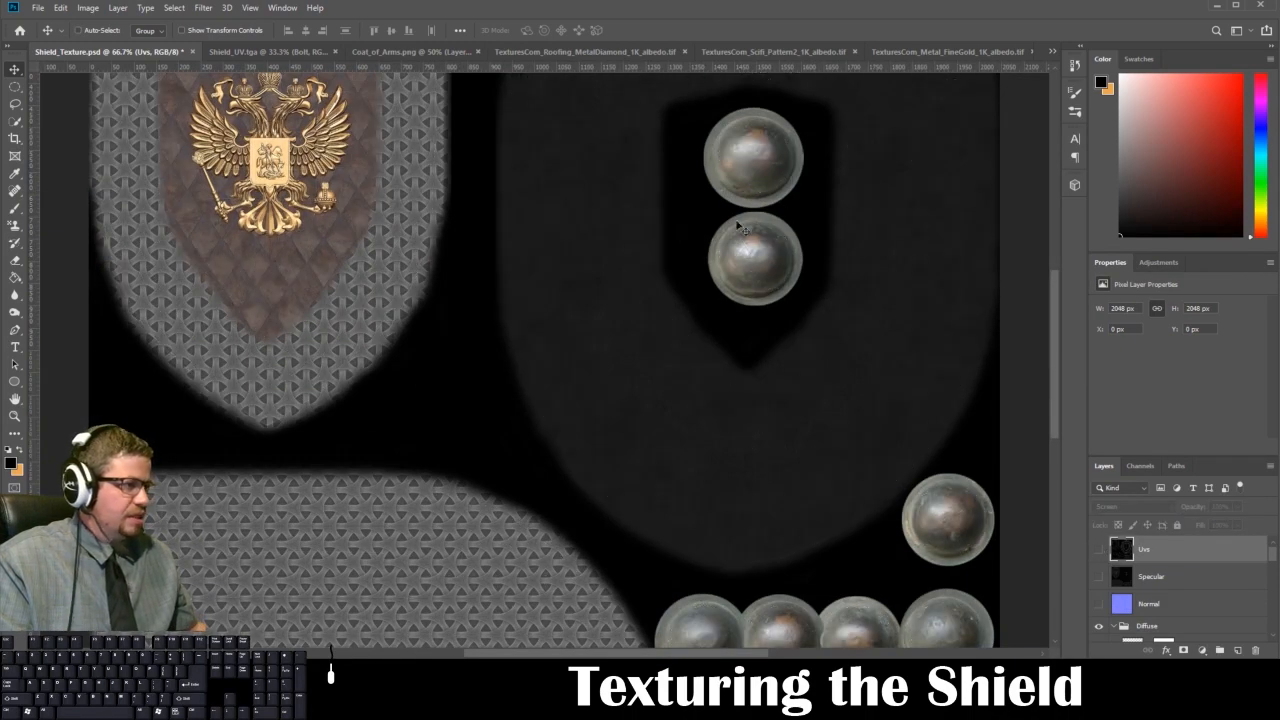
click(242, 49)
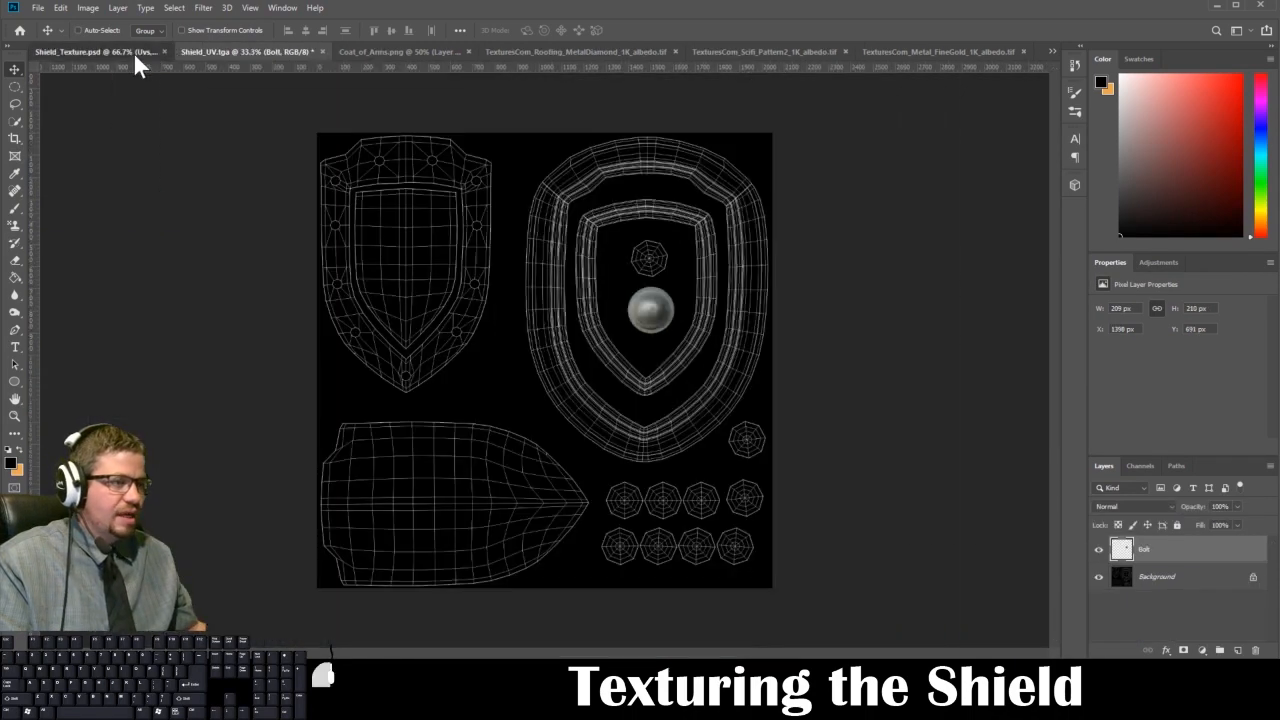
click(133, 52)
Merge duplicates of all the bolt layers into one layer and copy the merged bolts into Shield_UV.tga.
scroll(1131, 583, down, 8)
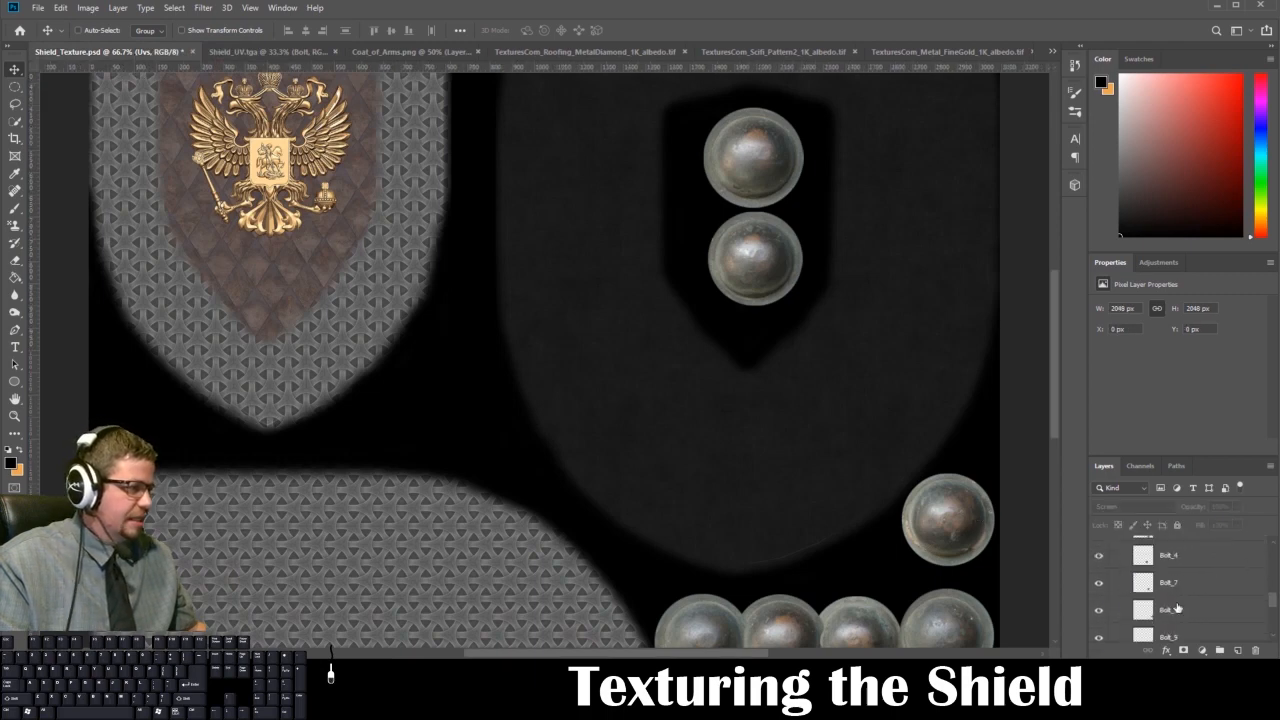
click(1179, 605)
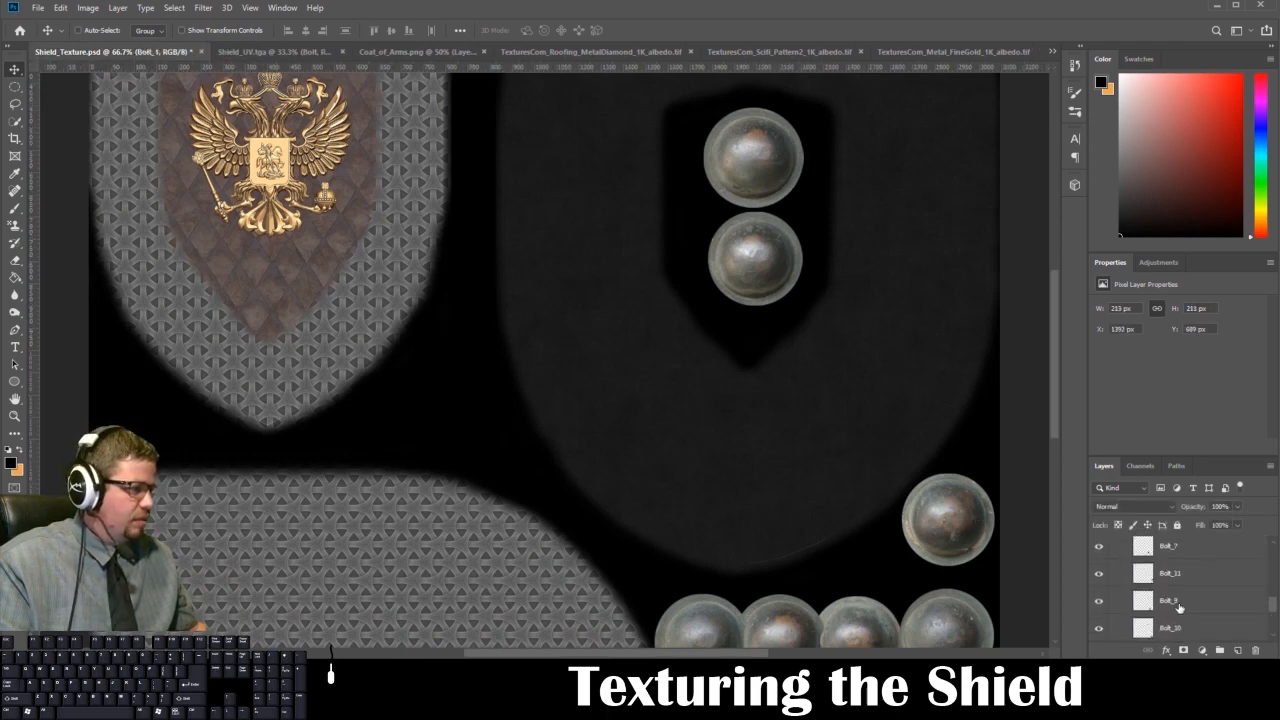
scroll(1179, 597, up, 2)
shift+click(1181, 605)
drag(1204, 617, 1238, 652)
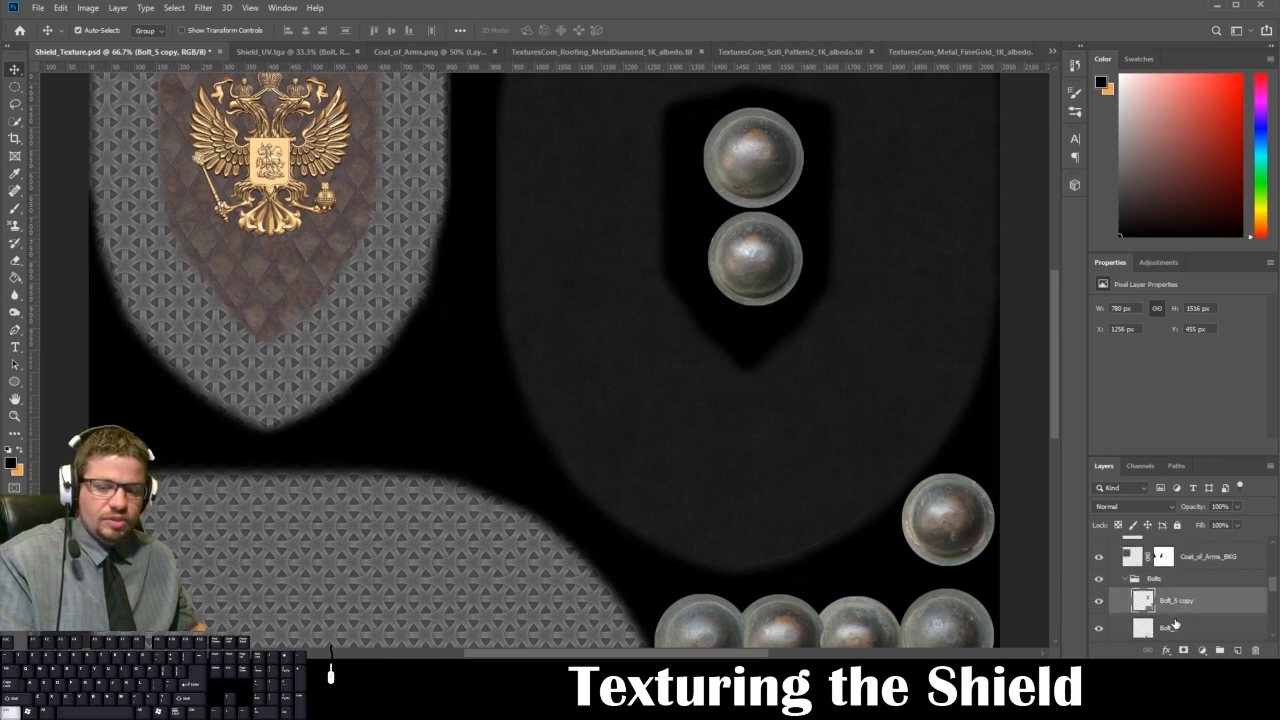
key(ctrl+a)
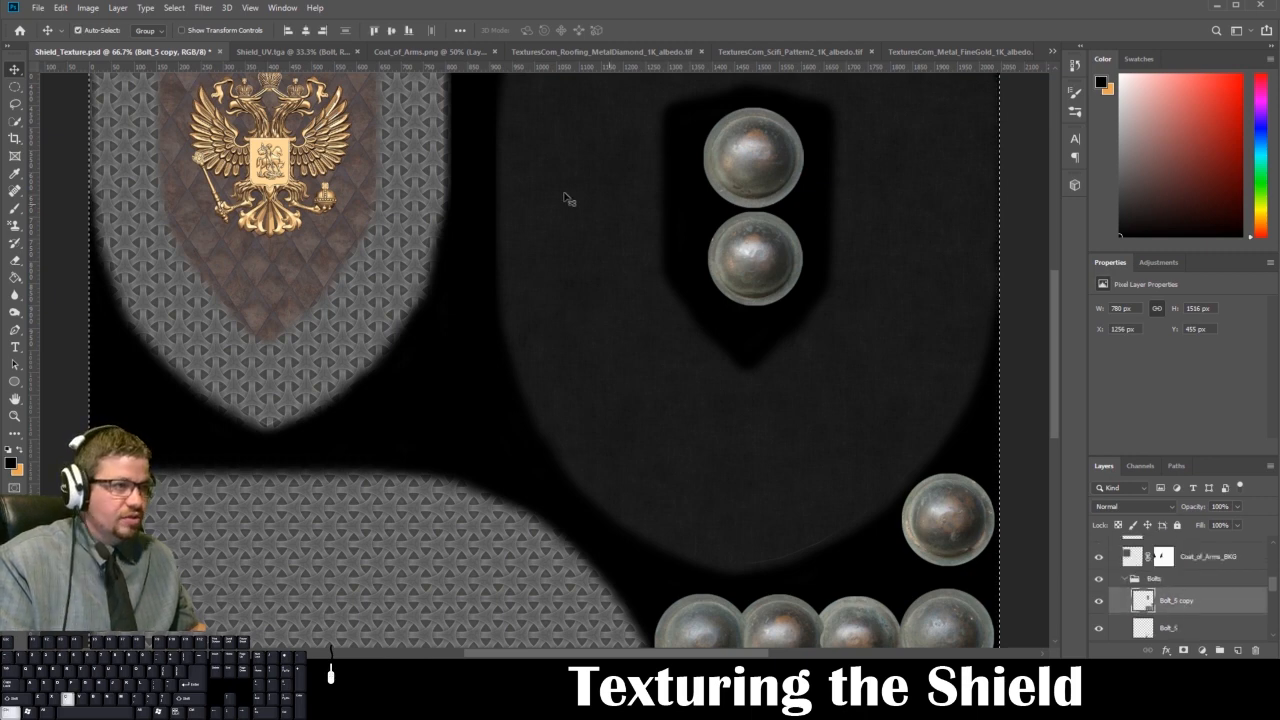
click(278, 51)
key(ctrl+v)
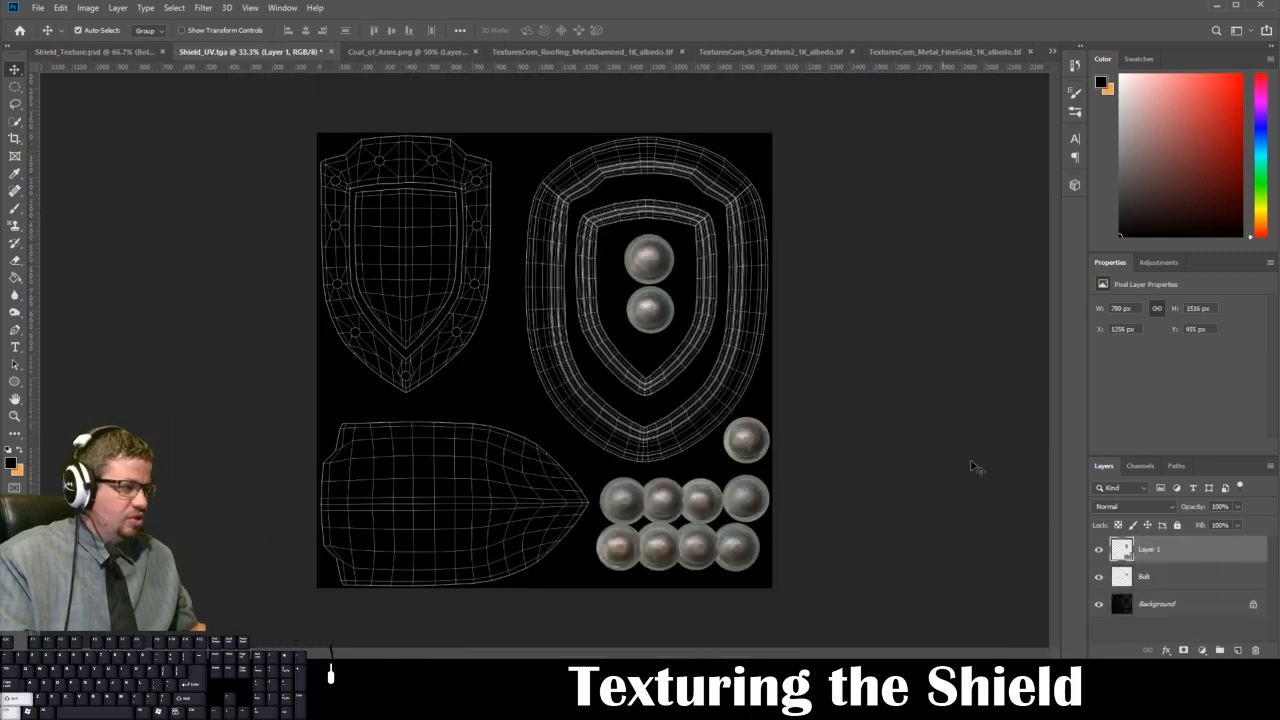
Delete the old single Bolt layer and rename the pasted layer as Bolts.
click(1098, 577)
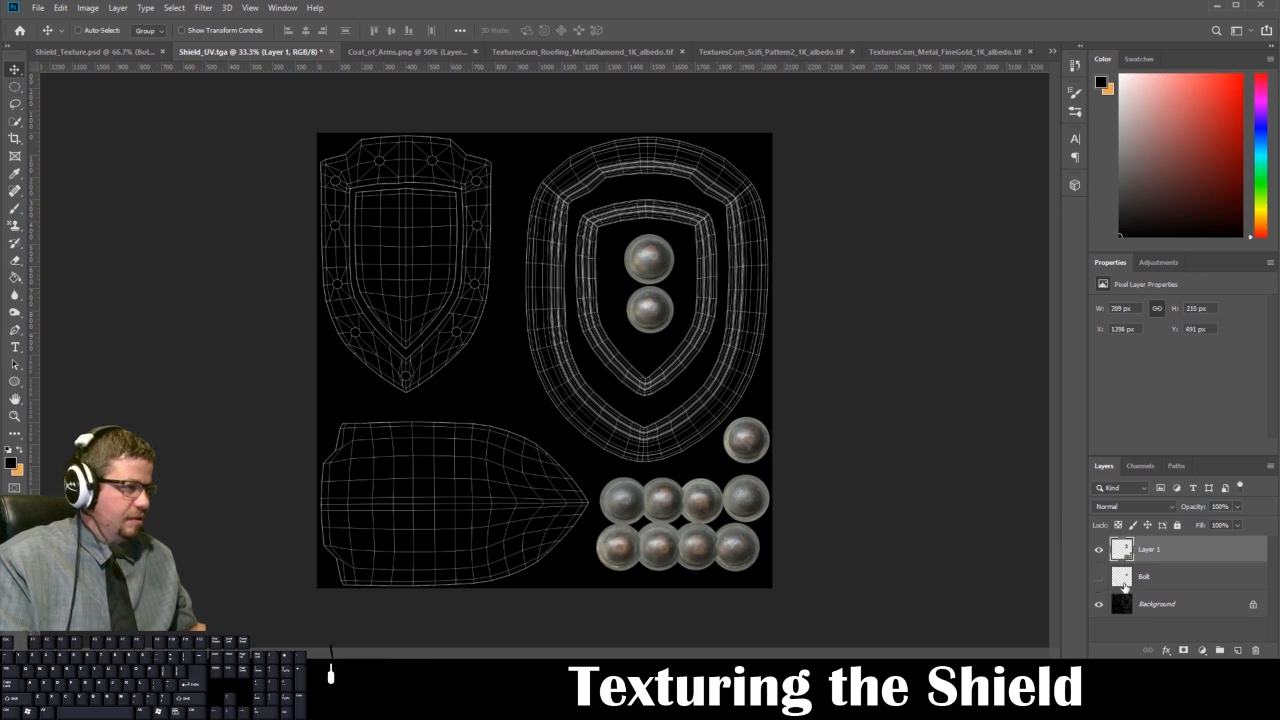
click(1125, 585)
click(1256, 651)
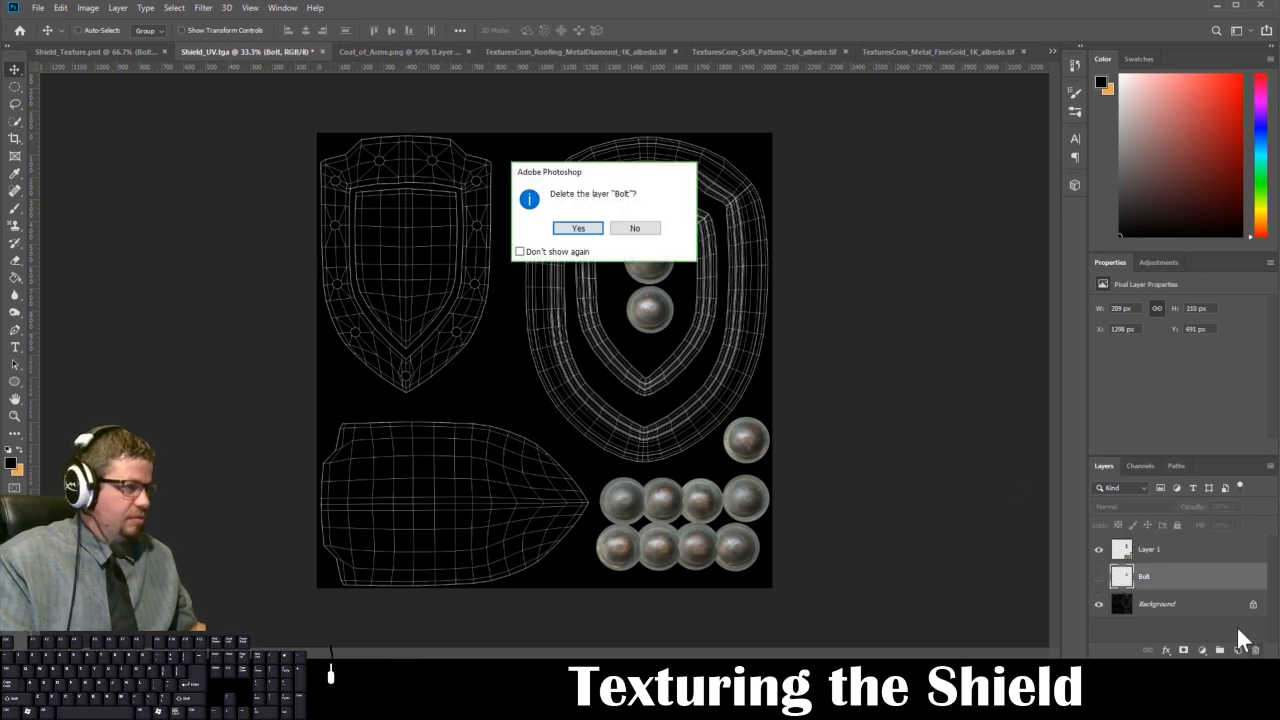
click(582, 228)
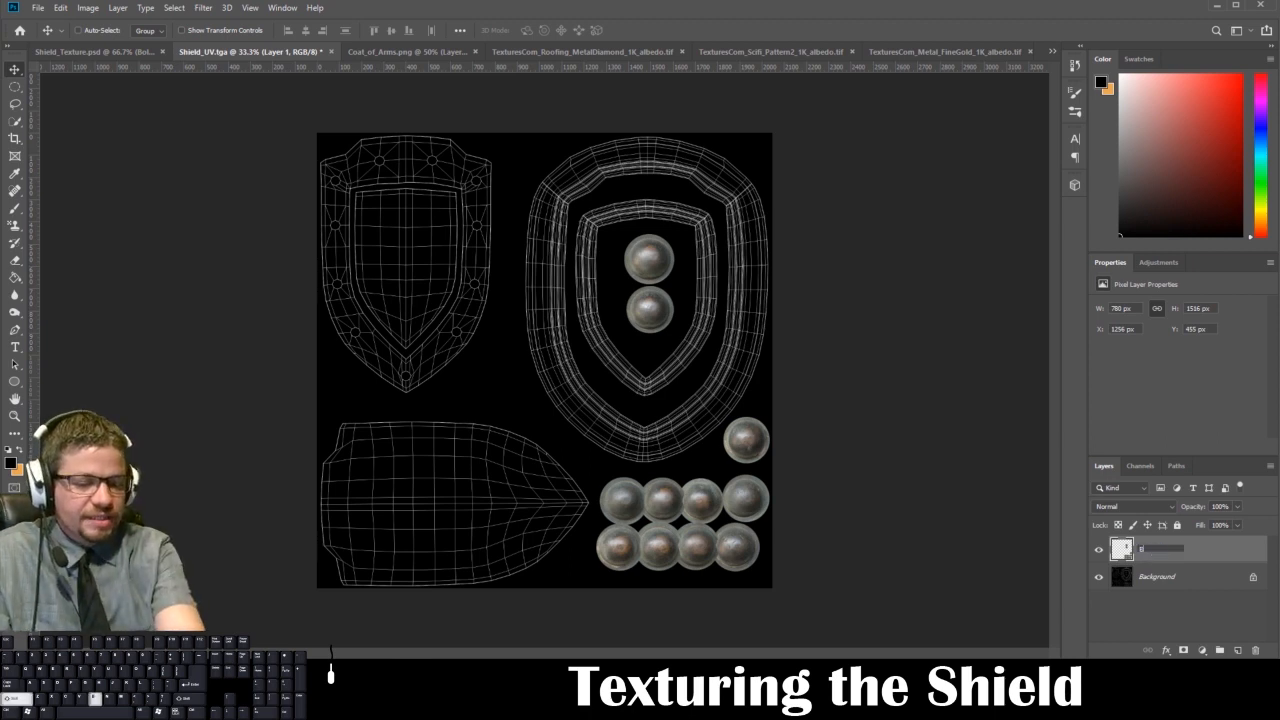
text(olts)
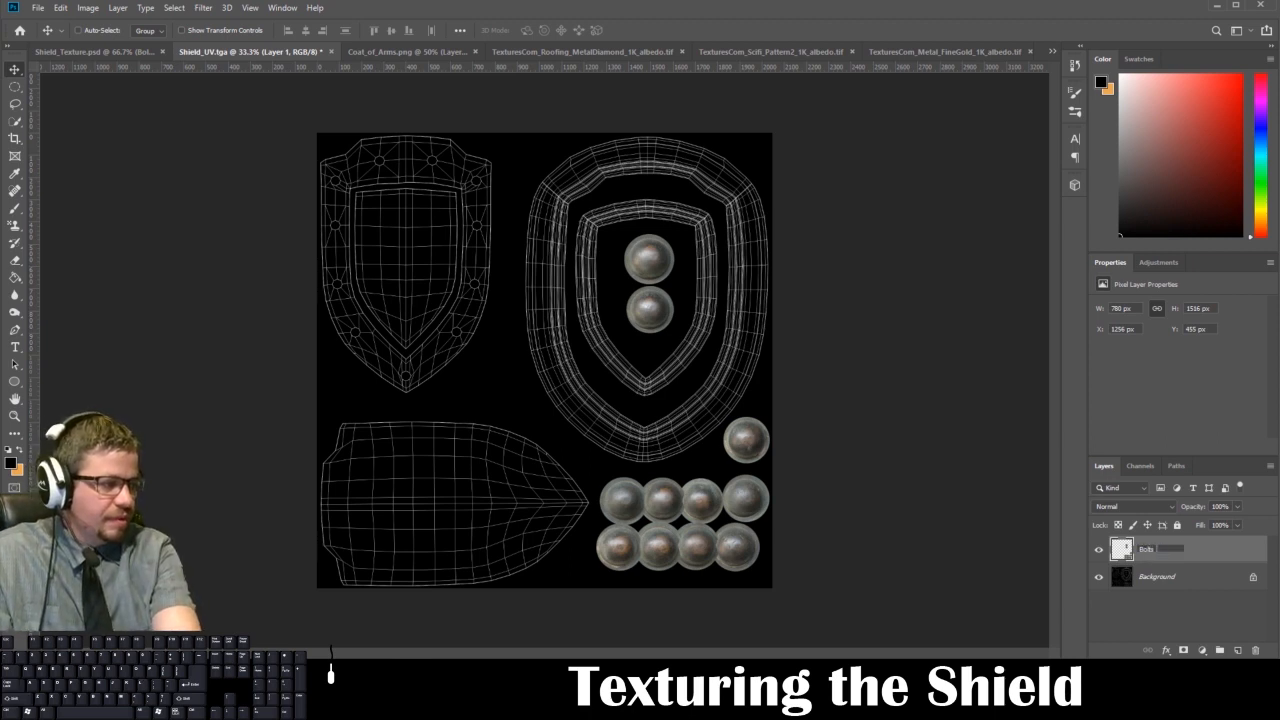
key(Return)
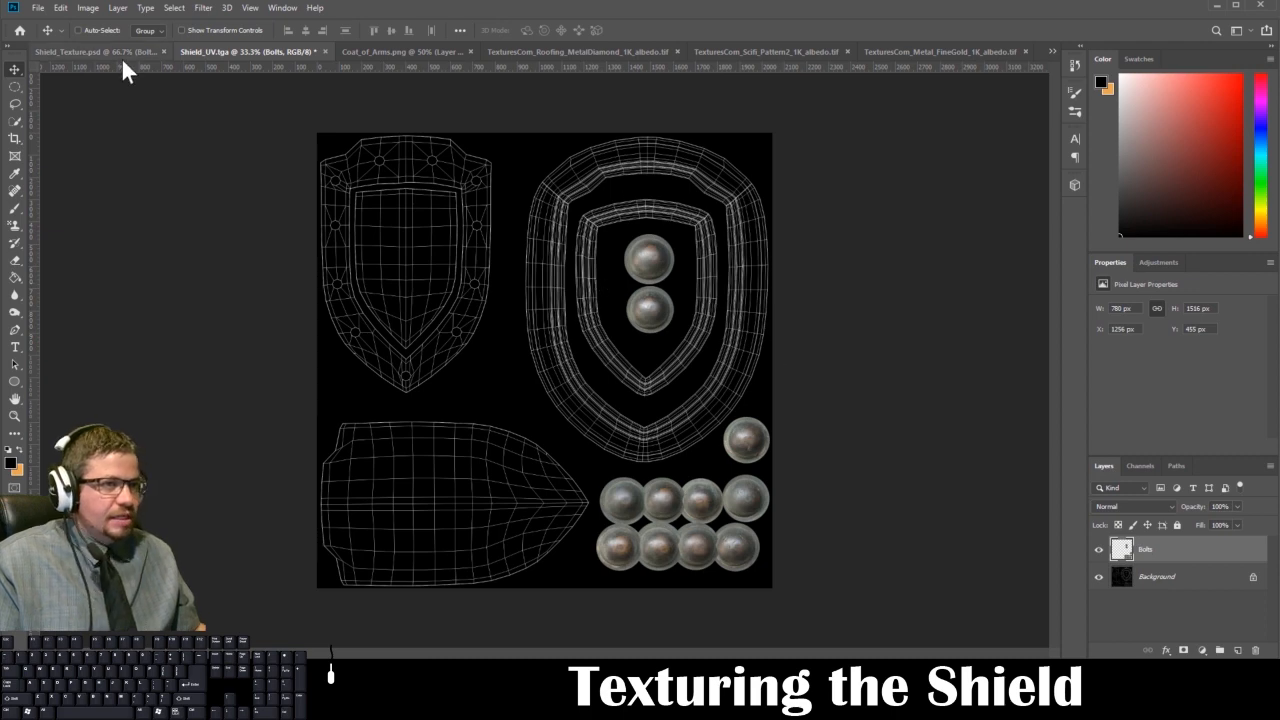
Copy the whole TexturesCom_Scifi_Pattern2_1K_albedo.tif image and paste it into Shield_UV.tga as a new layer.
click(408, 52)
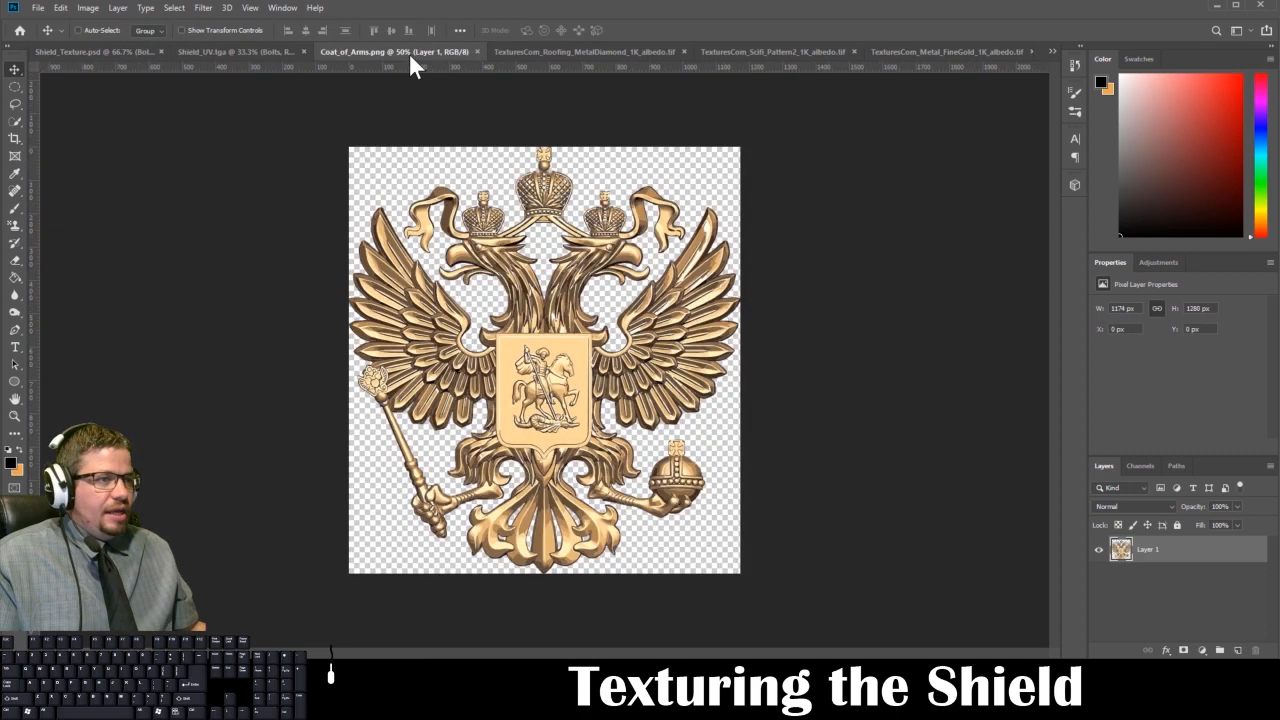
click(573, 53)
click(748, 55)
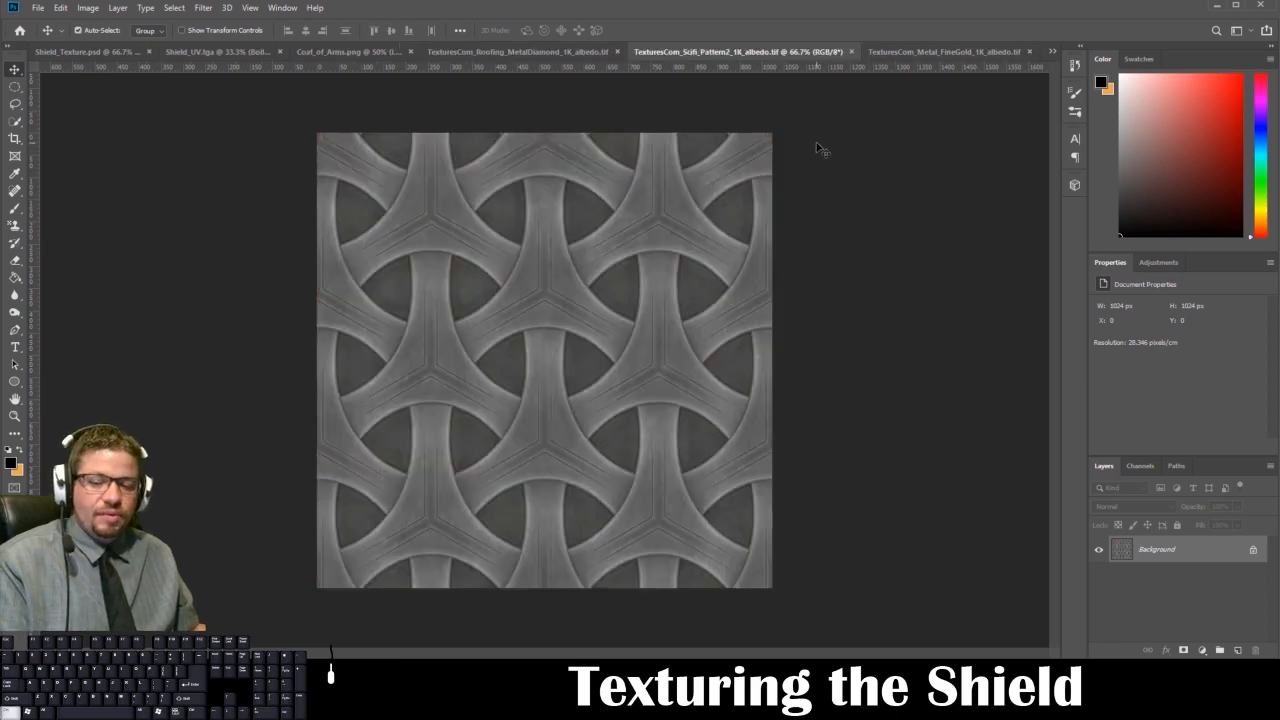
click(225, 53)
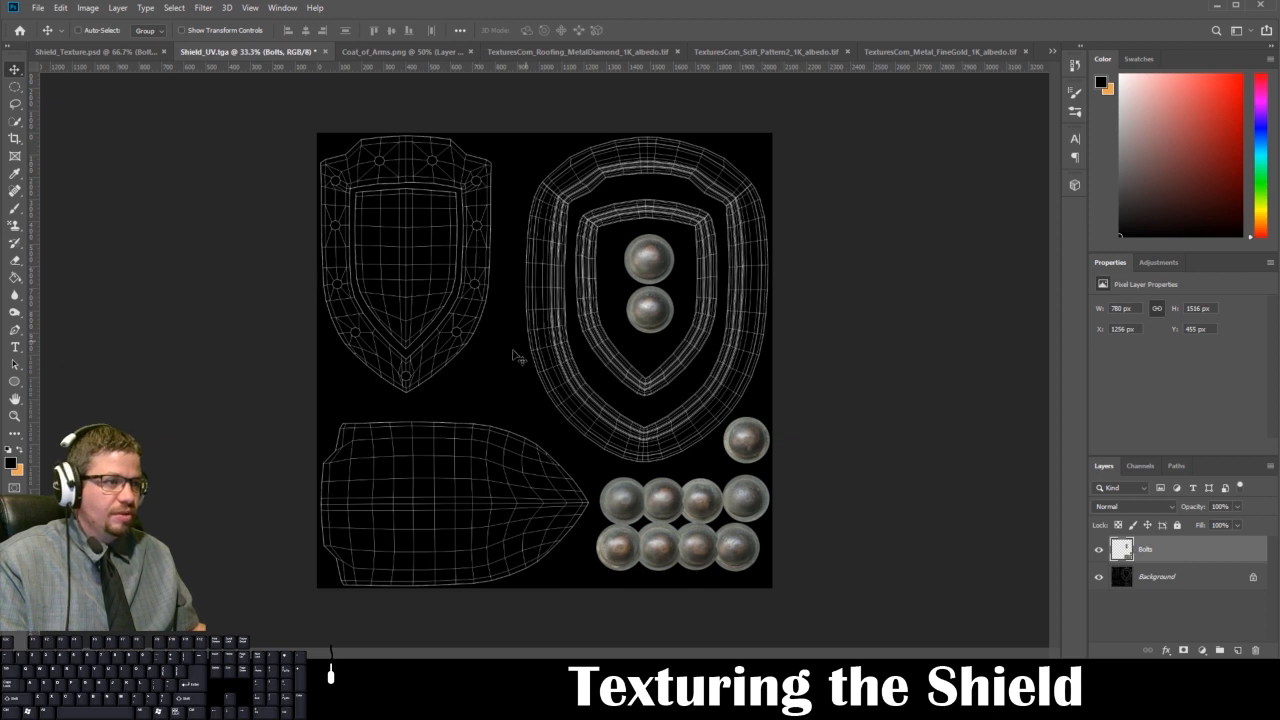
key(ctrl+v)
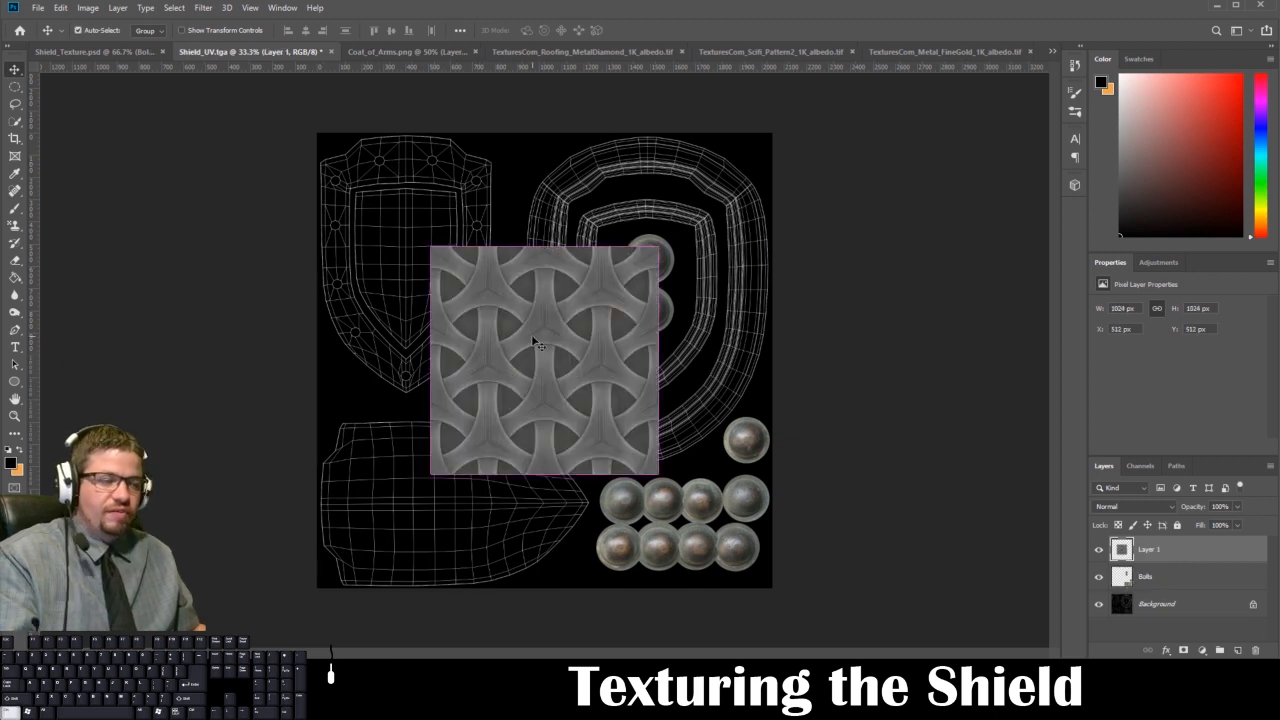
key(ctrl+t)
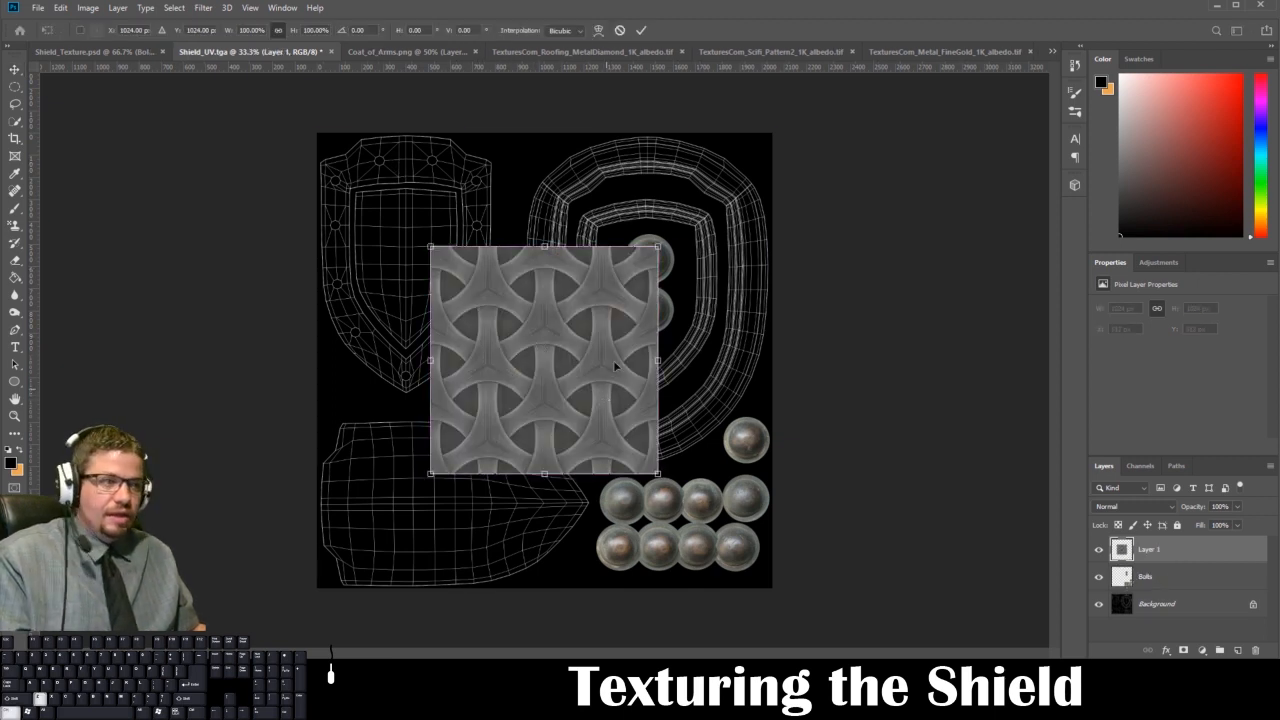
click(621, 31)
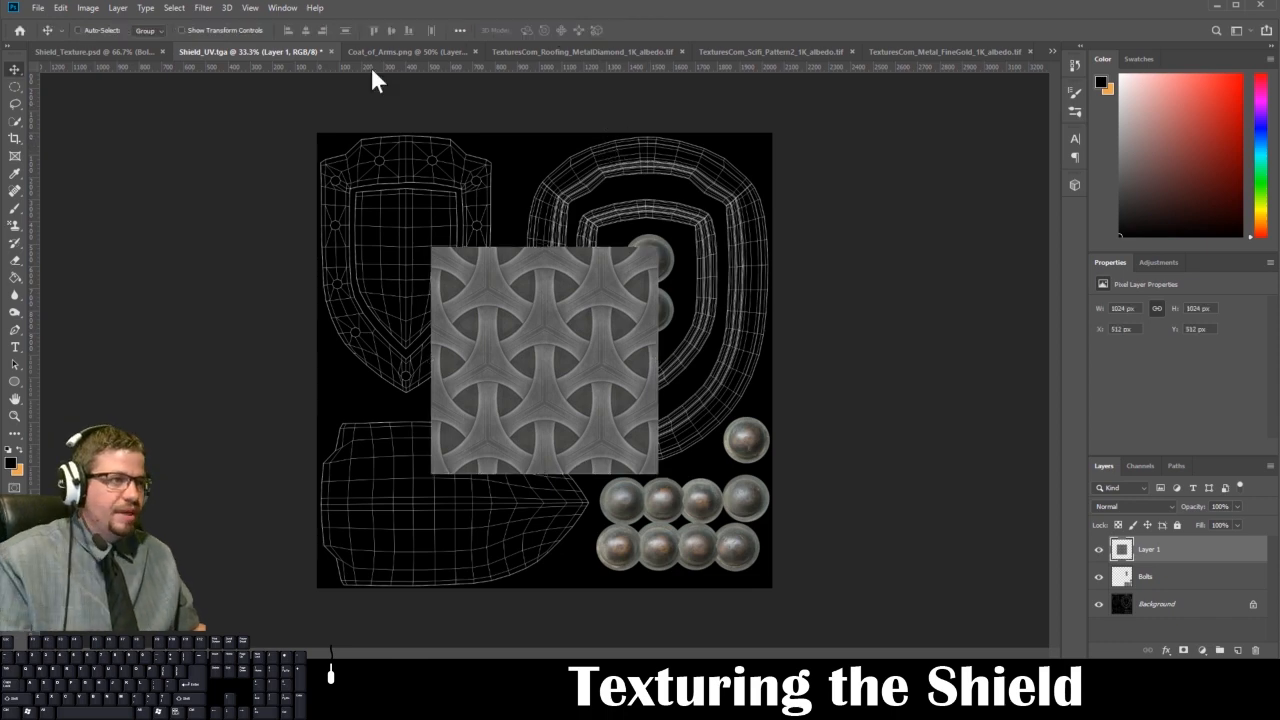
click(747, 51)
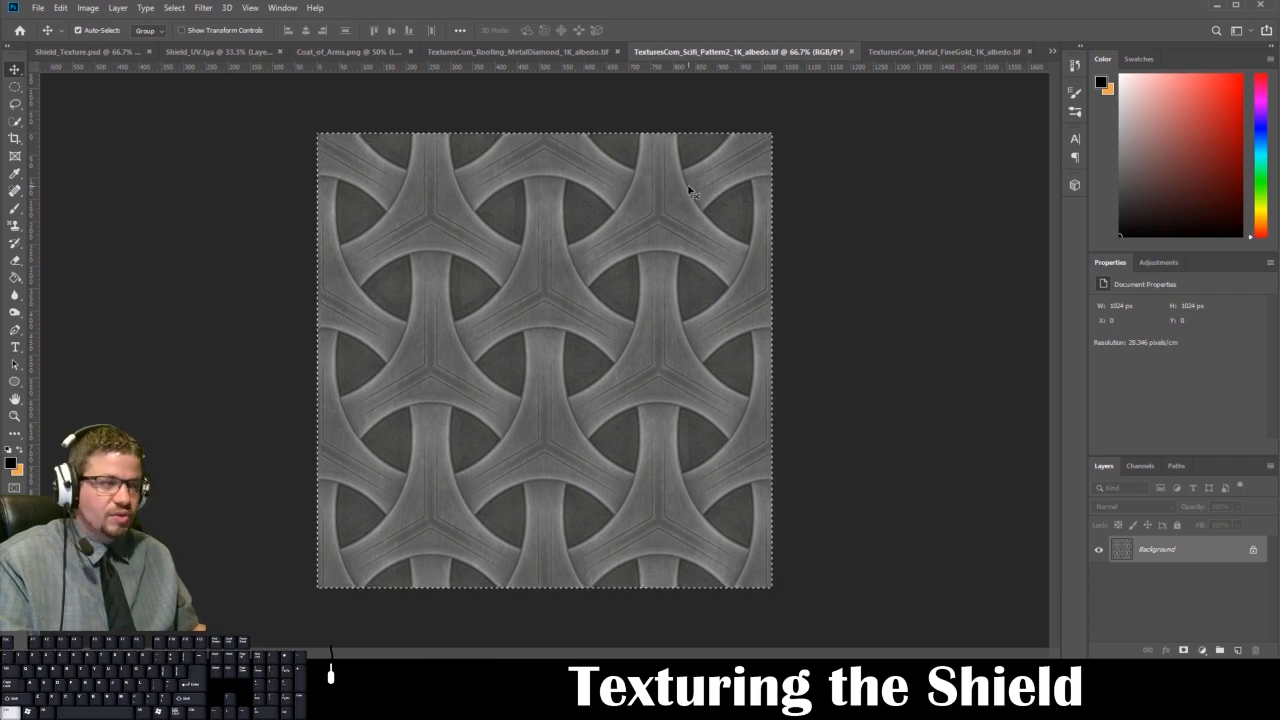
click(236, 52)
key(ctrl+v)
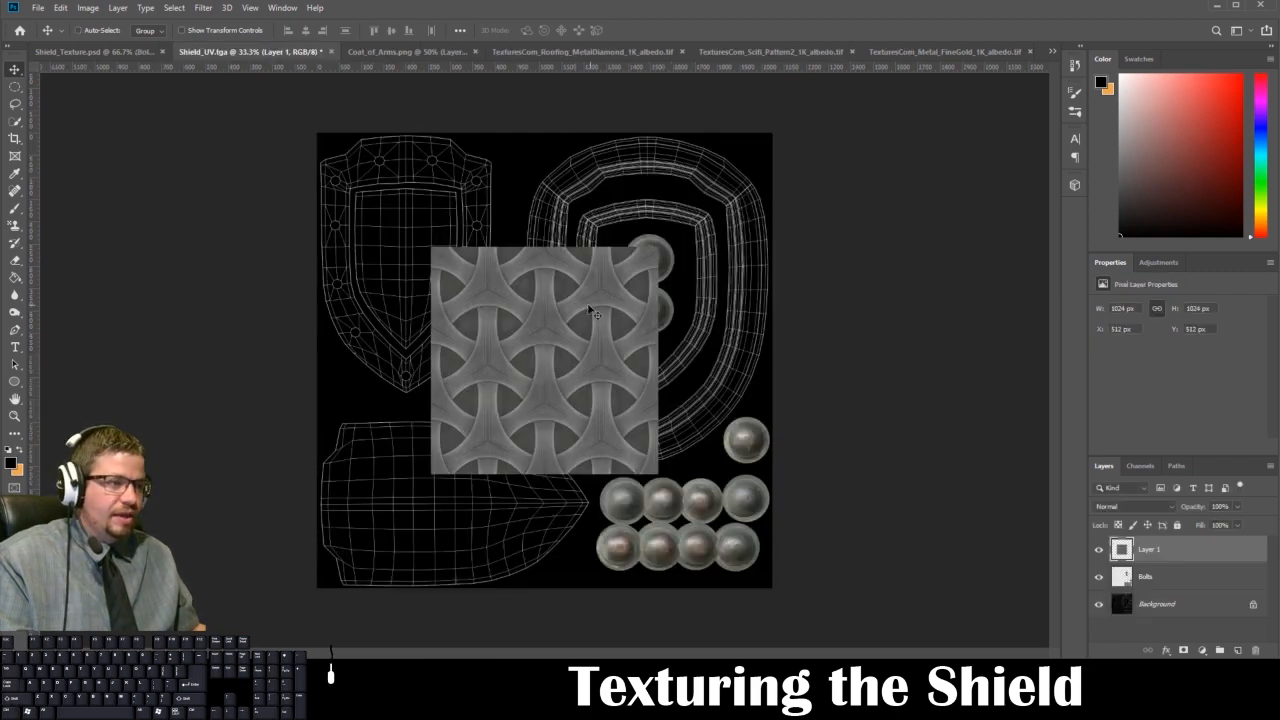
Scale the pasted pattern down to about 178 px square and place it in the upper-left corner of the canvas.
key(ctrl+t)
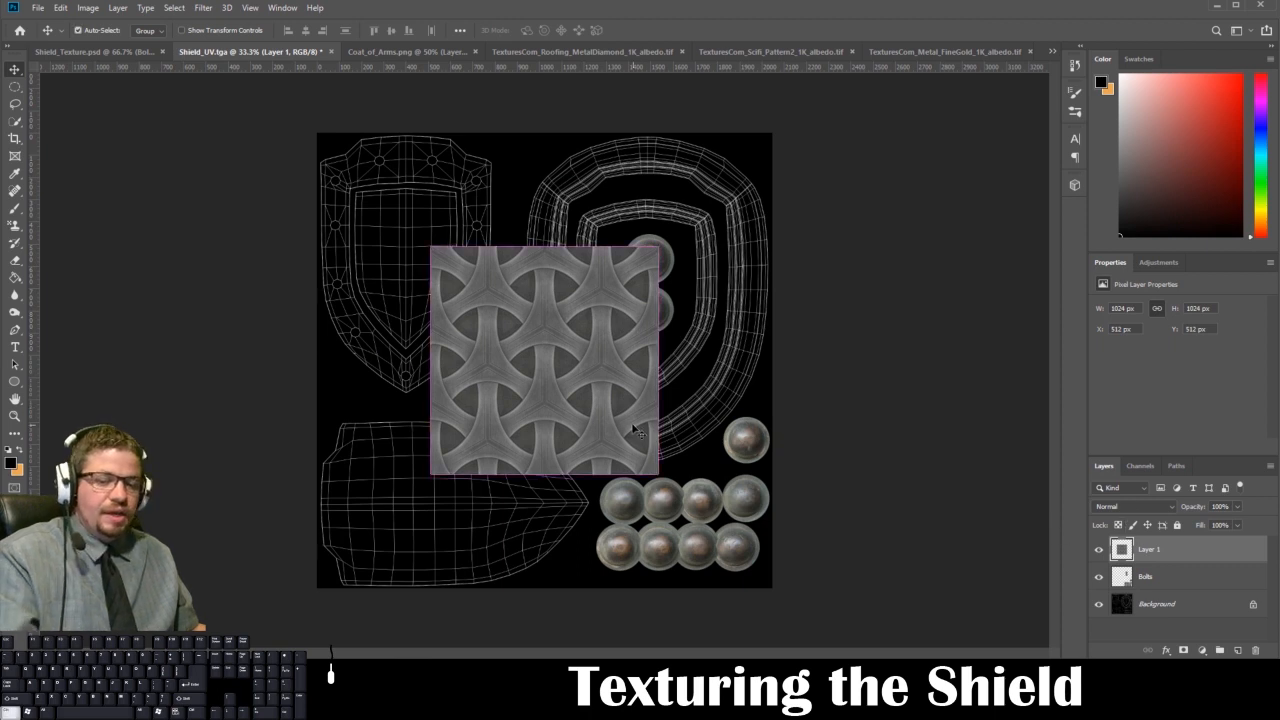
drag(656, 248, 531, 346)
drag(512, 398, 356, 172)
key(Return)
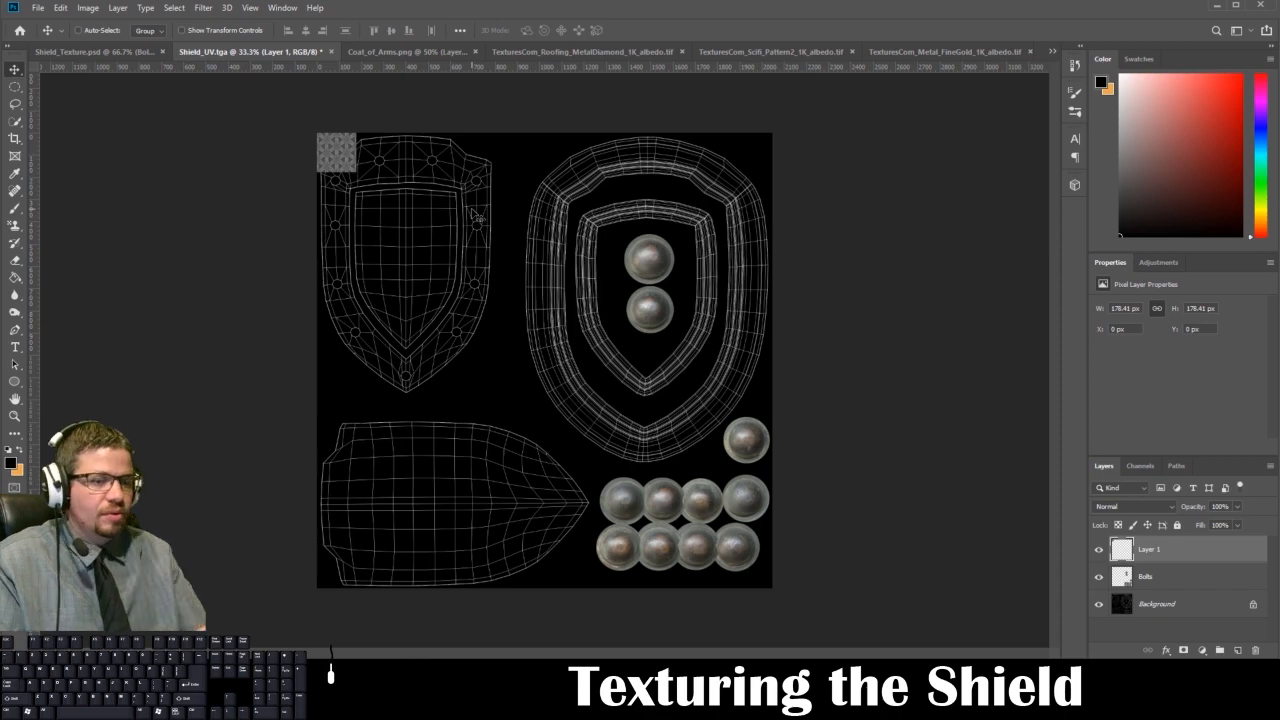
Duplicate the small pattern tile and place the copy flush against the right edge of the first one.
key(ctrl+plus)
key(ctrl+plus)
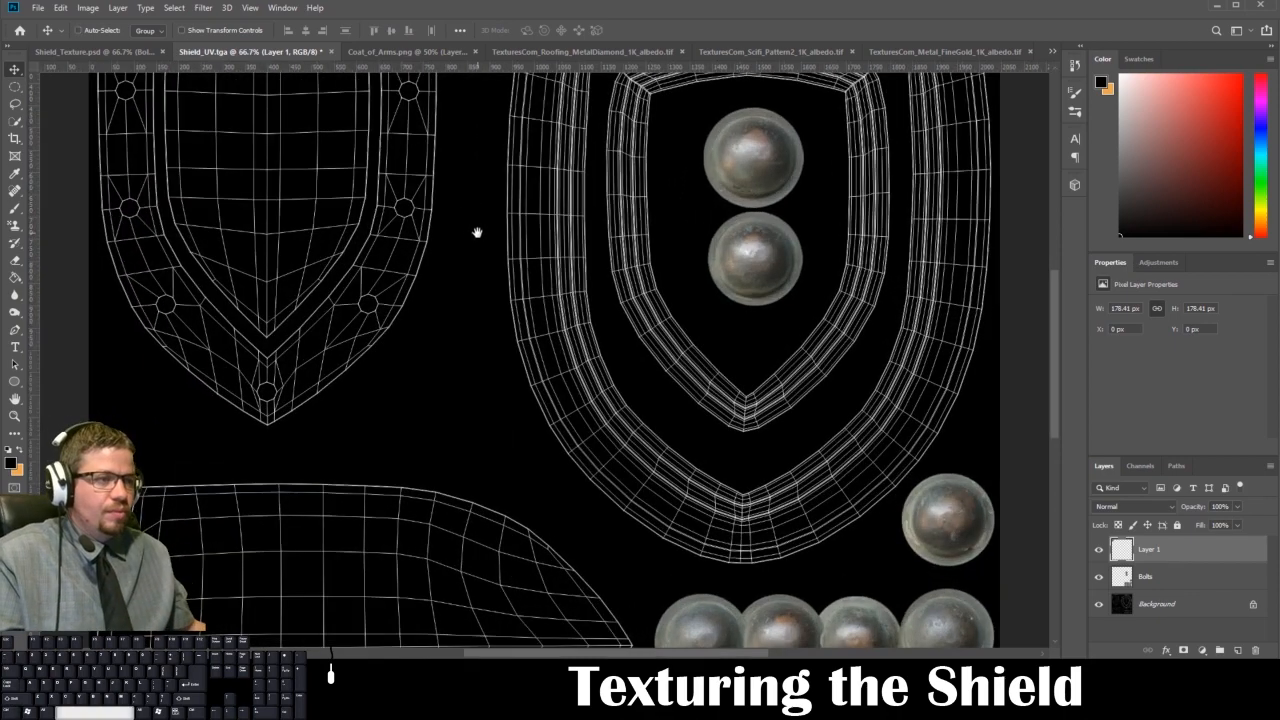
drag(277, 167, 409, 346)
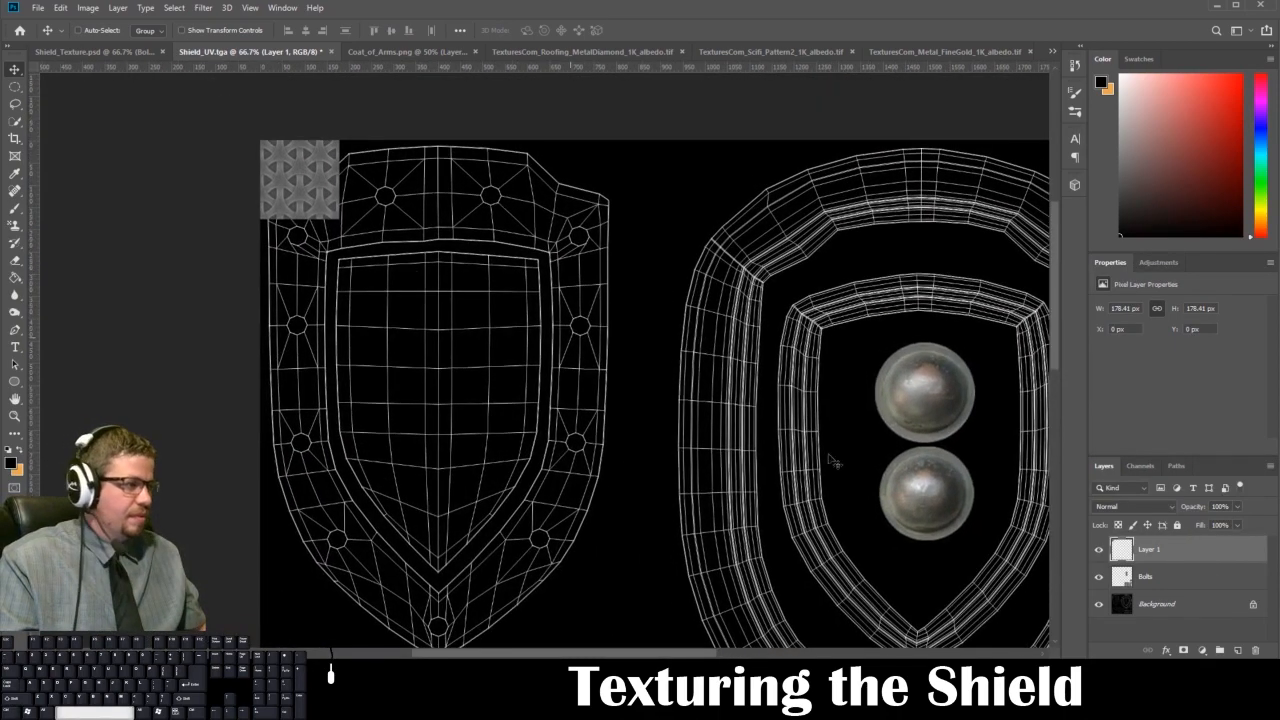
drag(1163, 549, 1237, 650)
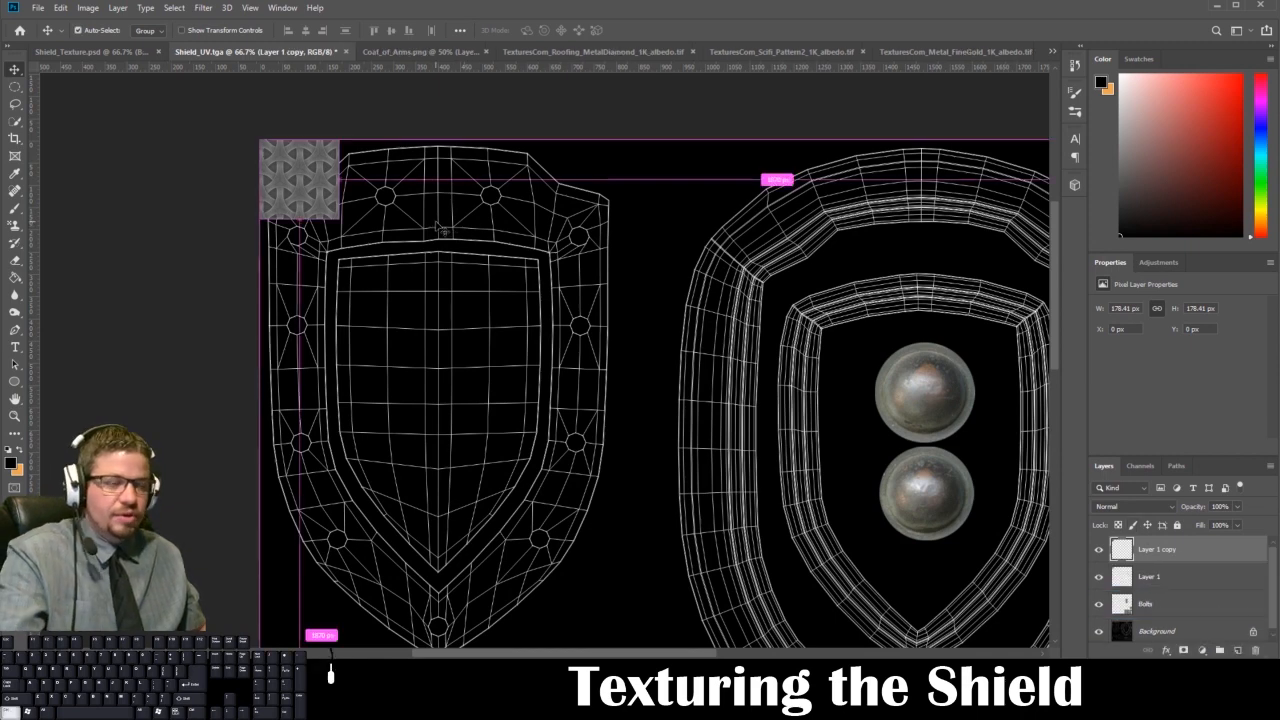
key(ctrl+t)
drag(320, 183, 398, 184)
key(Return)
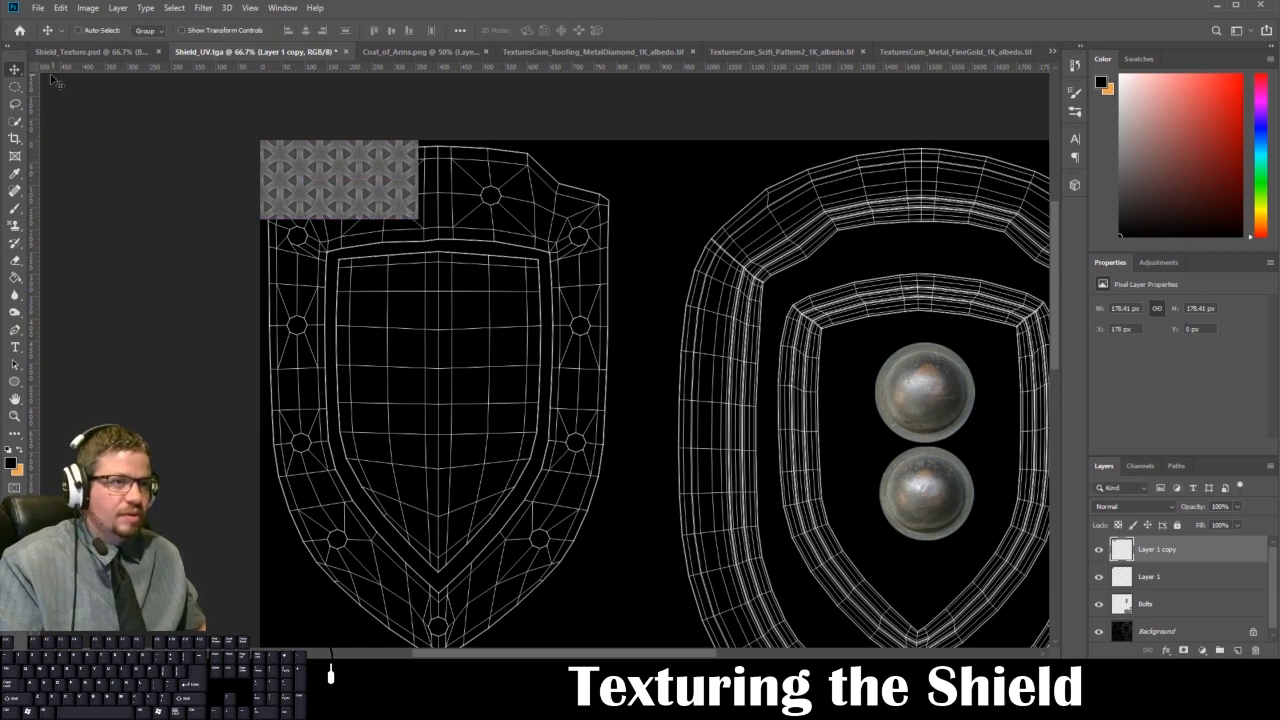
Extend the pattern row to five tiles by duplicating the pair beside itself and adding one more copy at the end.
shift+click(1180, 578)
key(ctrl+j)
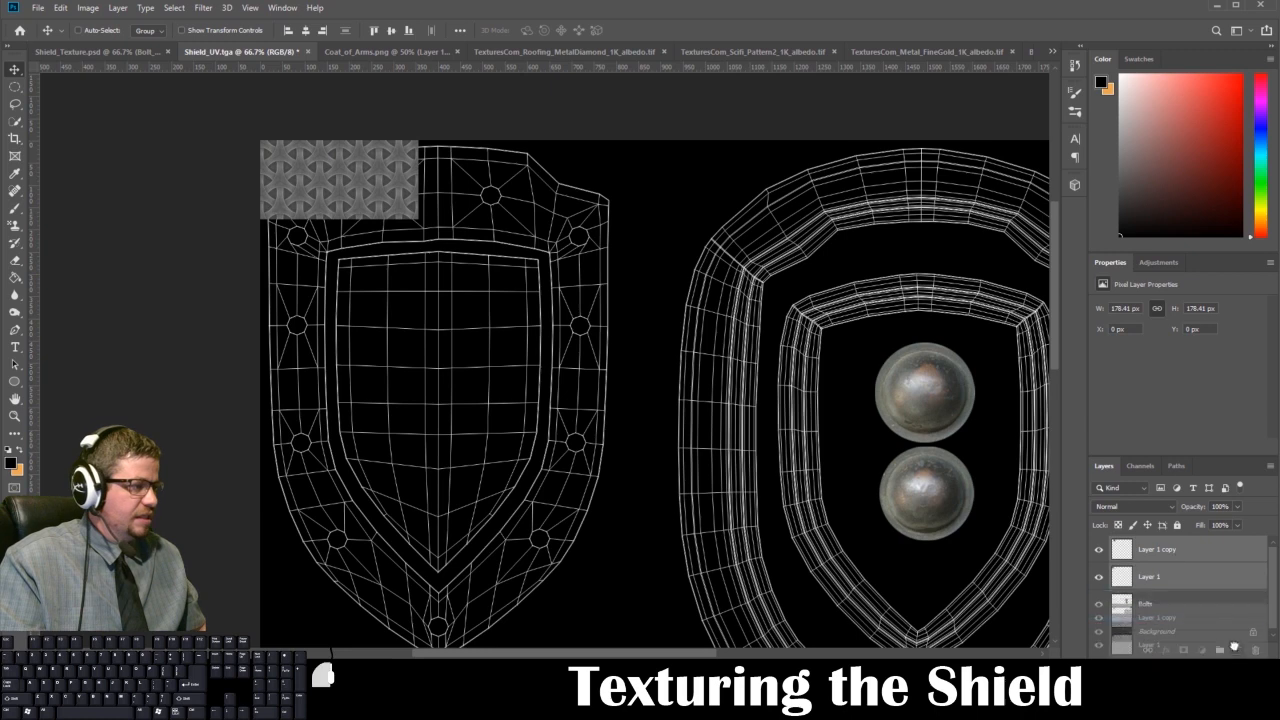
drag(385, 186, 586, 160)
click(1200, 557)
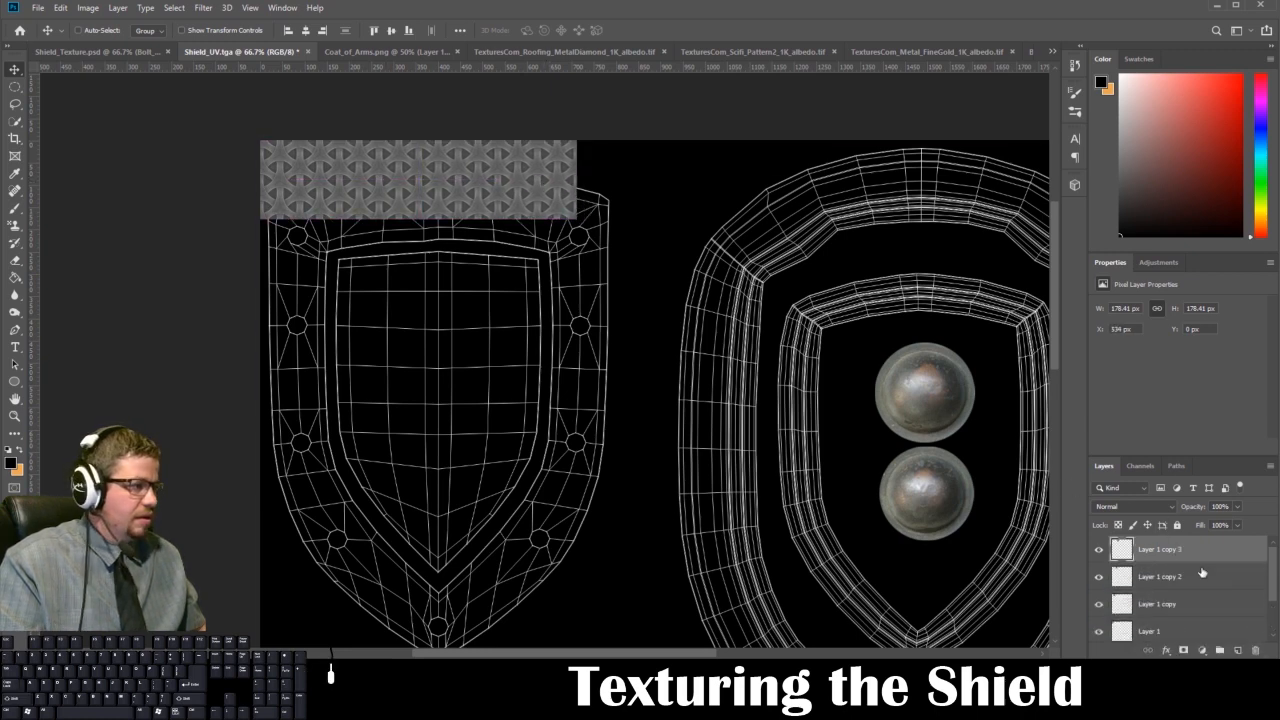
drag(1207, 550, 1238, 651)
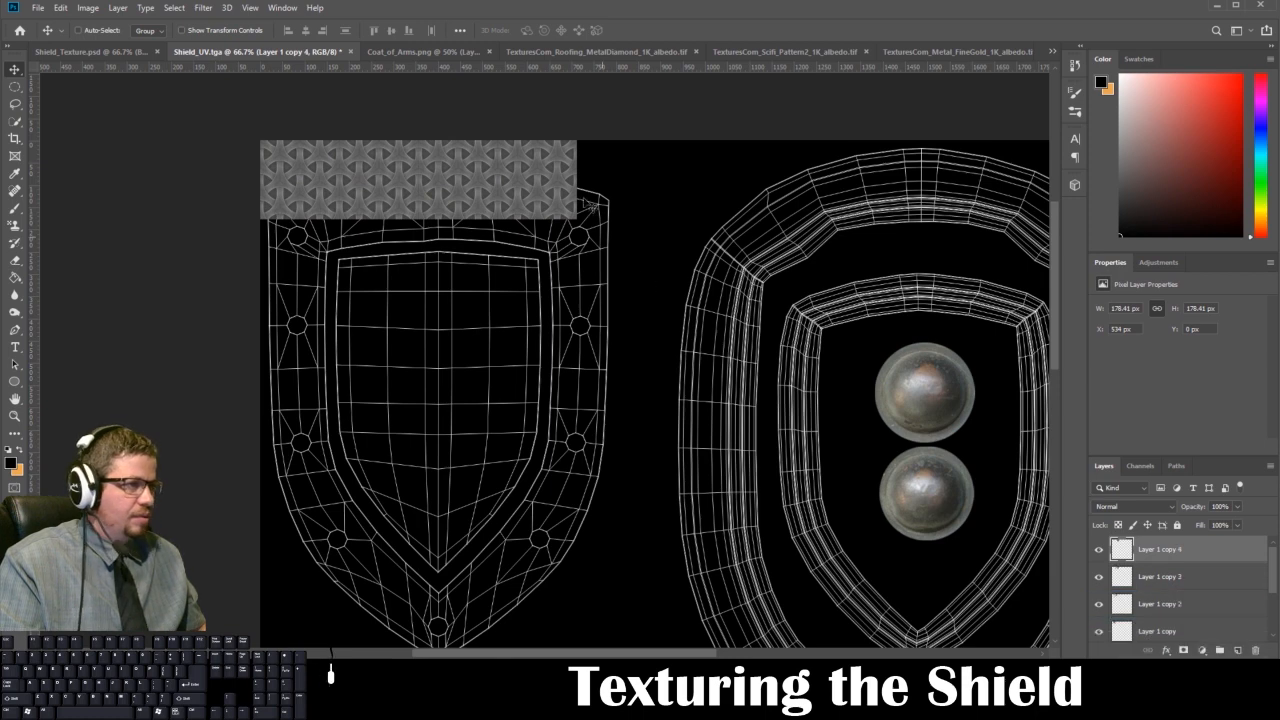
drag(553, 177, 634, 183)
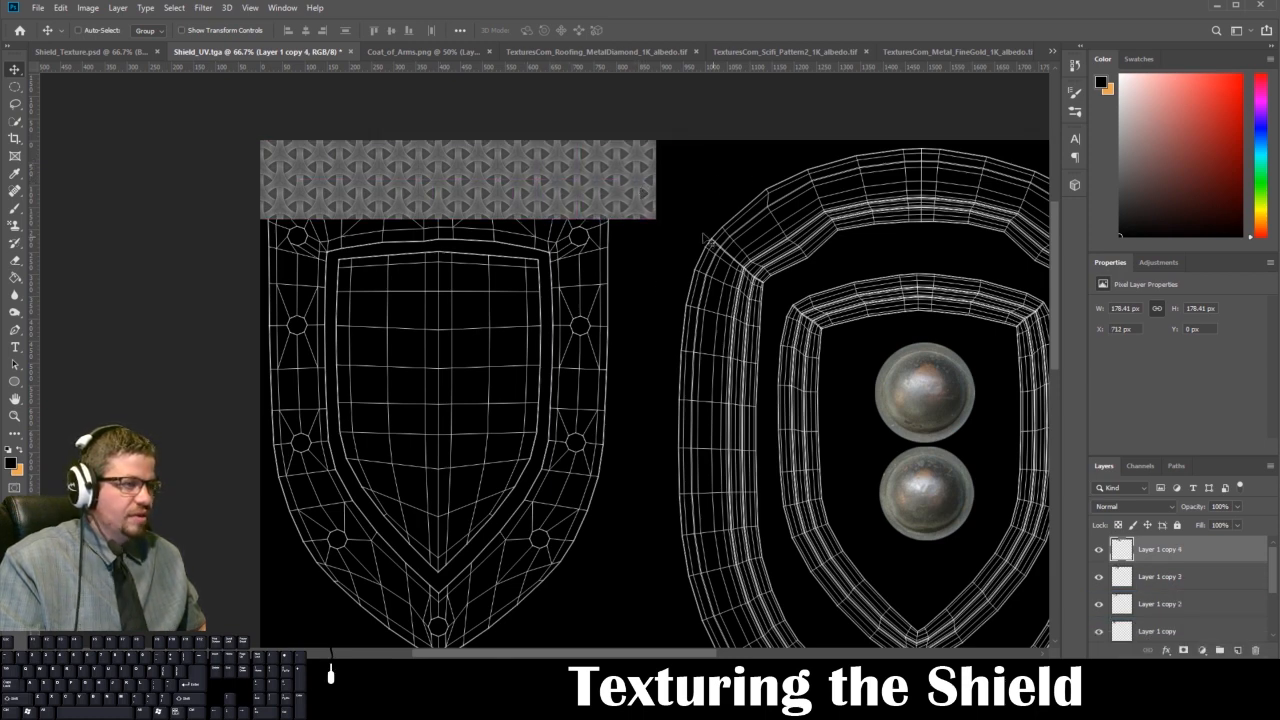
Duplicate the whole five-tile pattern row and place the copy directly beneath the first row.
scroll(1184, 551, down, 2)
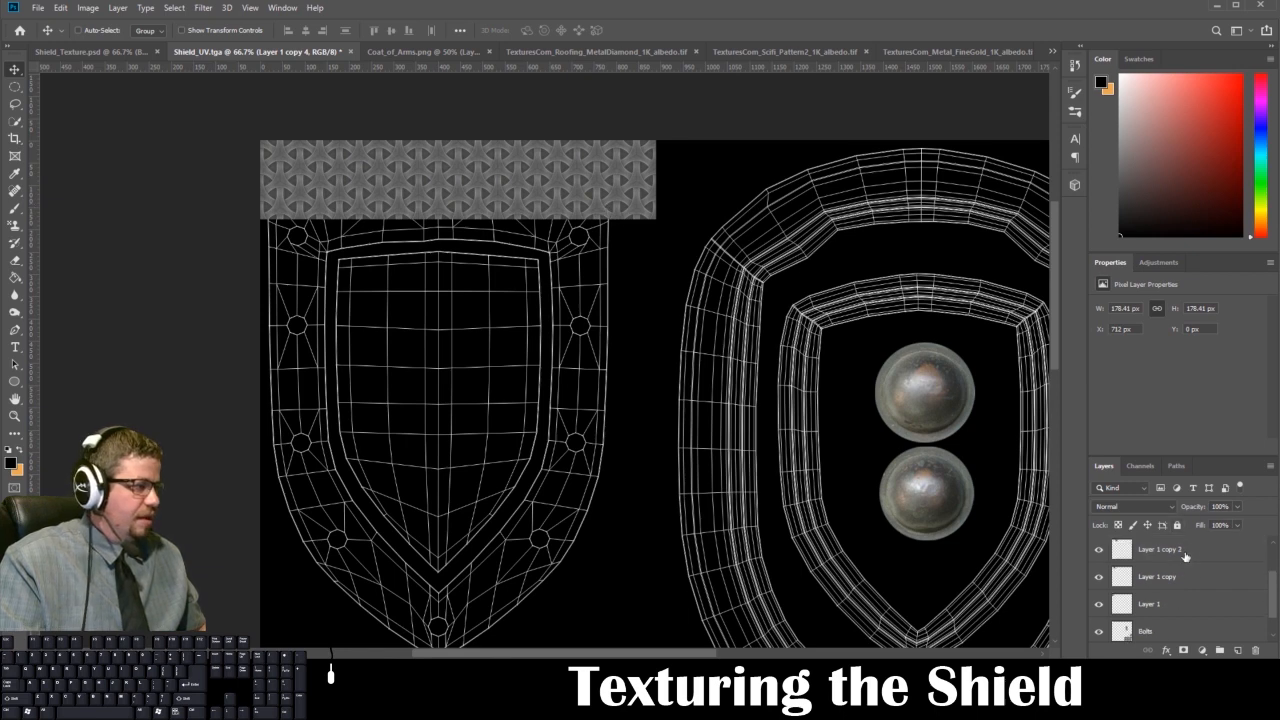
shift+click(1193, 609)
scroll(1188, 594, up, 2)
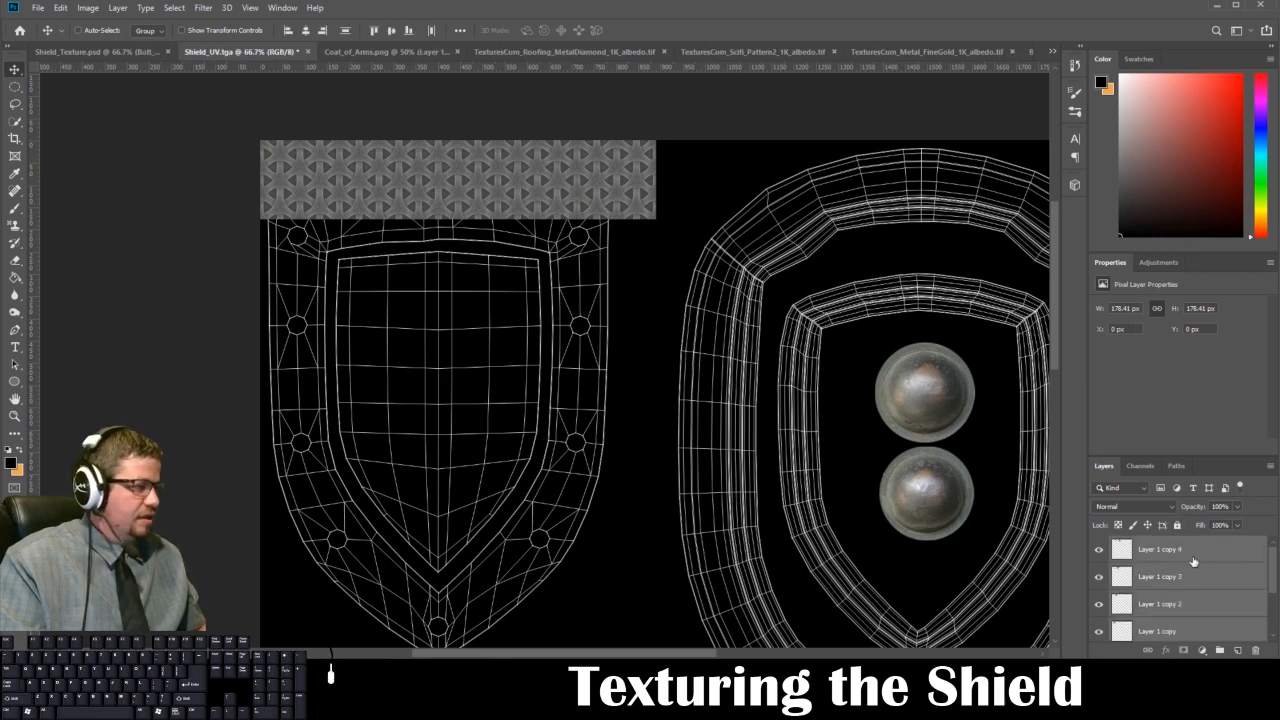
drag(1193, 561, 1236, 651)
drag(602, 212, 597, 281)
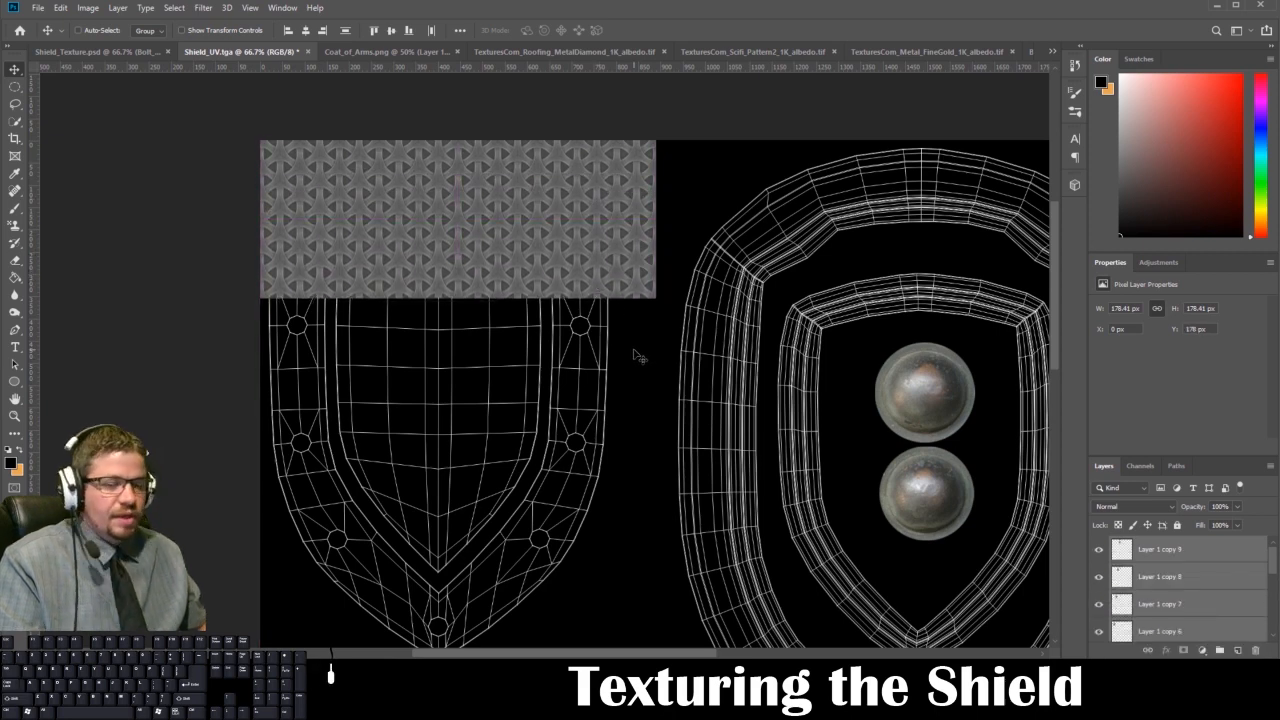
Nudge the second pattern row up 1 px to Y 177 px so it closes the seam with the first row.
key(ctrl+plus)
key(ctrl+plus)
key(ctrl+plus)
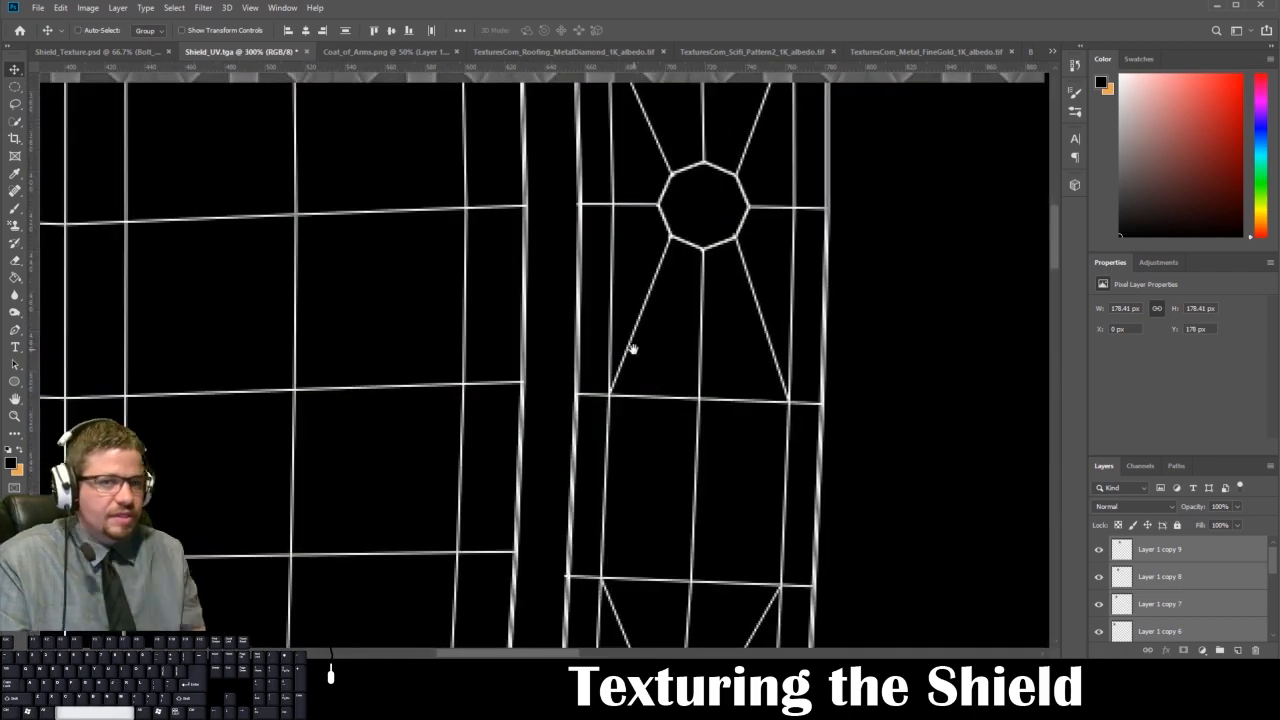
drag(603, 332, 588, 497)
drag(533, 392, 581, 357)
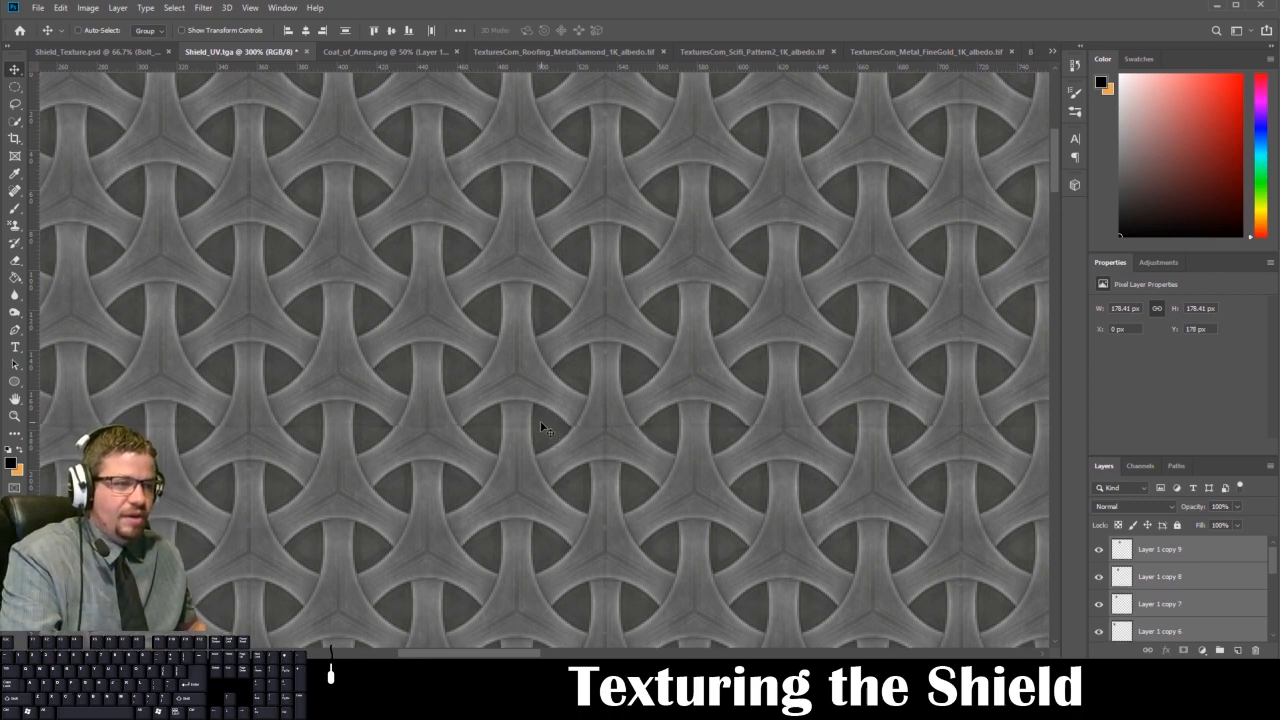
key(Up)
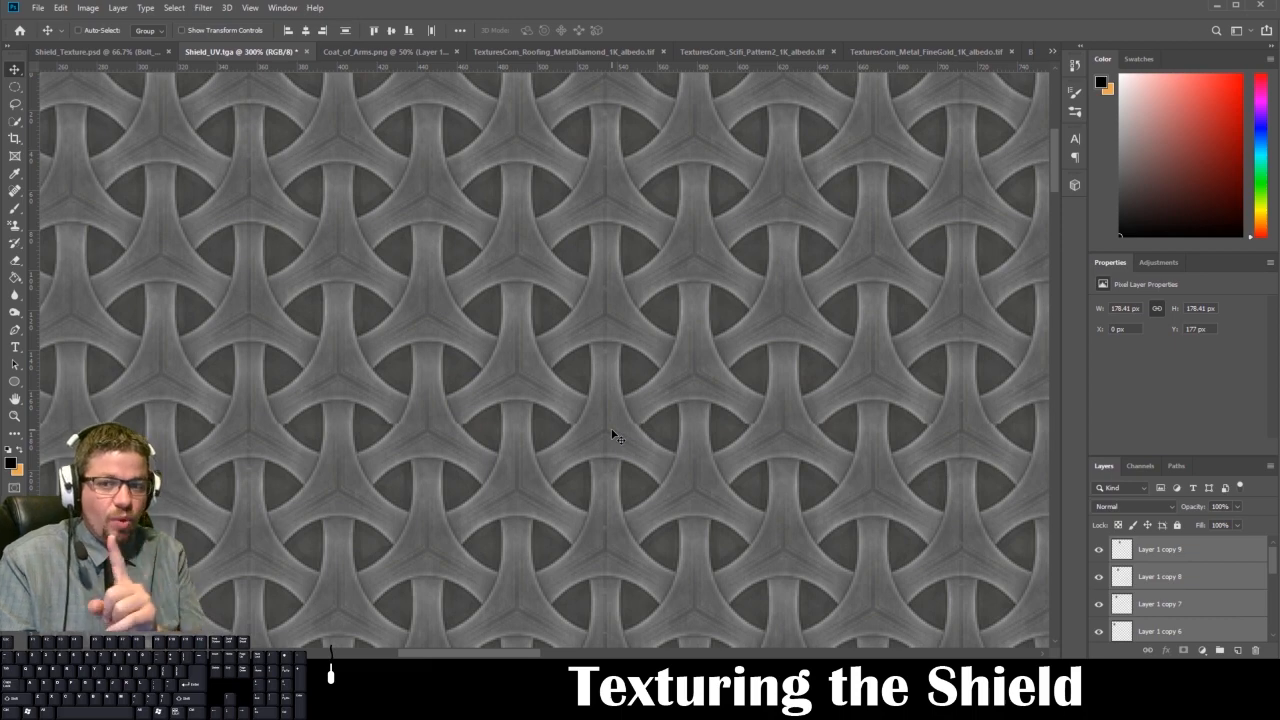
Duplicate all ten pattern tiles as one block and place the copy beneath the existing two rows at Y 354 px.
scroll(613, 436, down, 5)
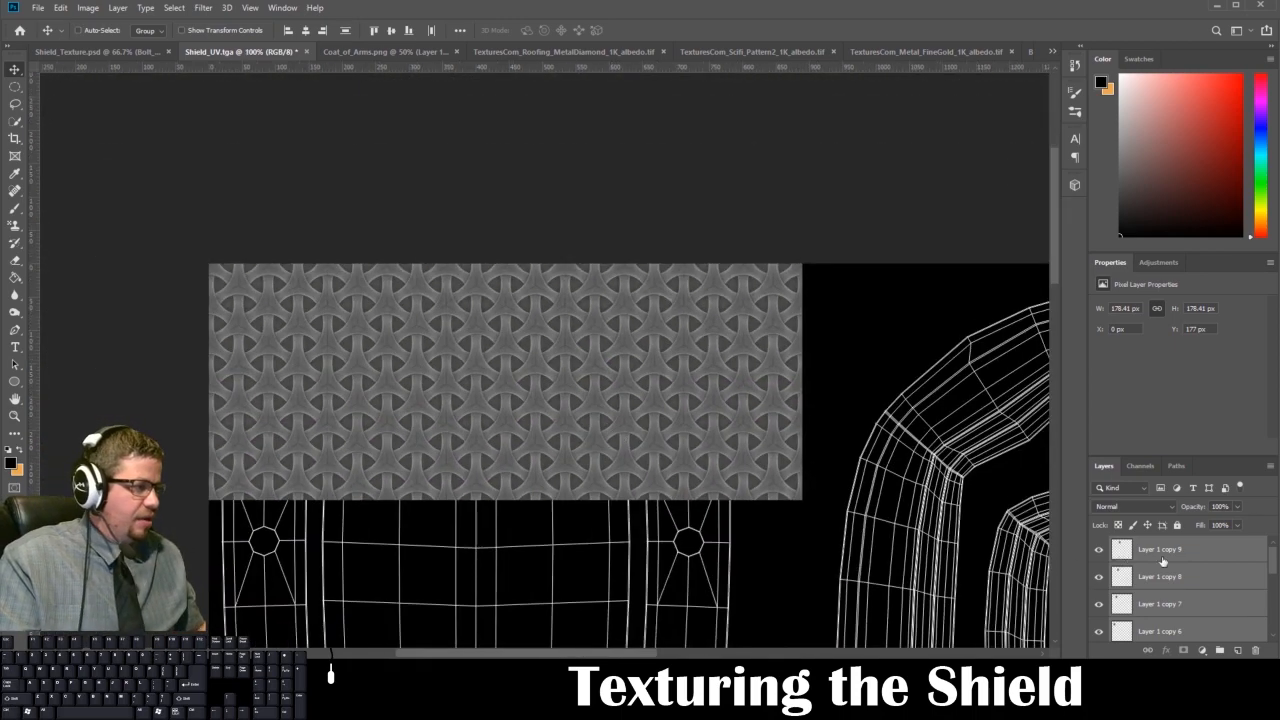
click(1162, 562)
scroll(1163, 585, down, 5)
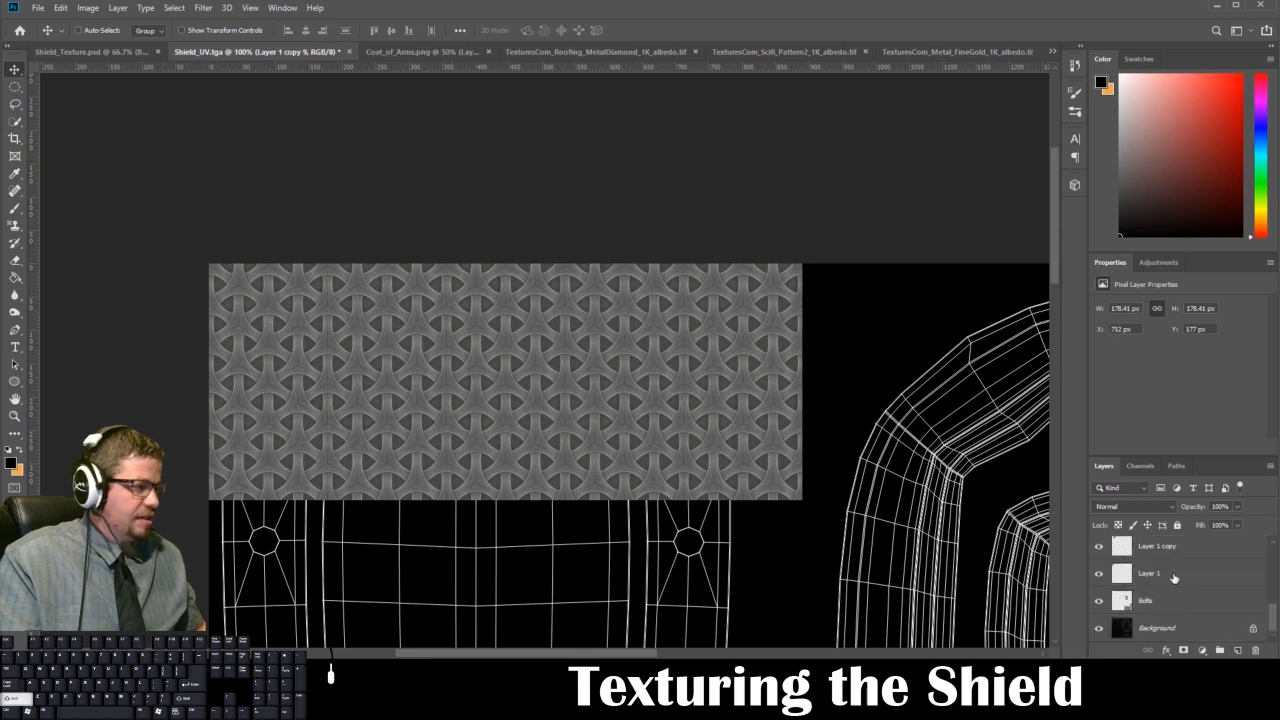
shift+click(1174, 575)
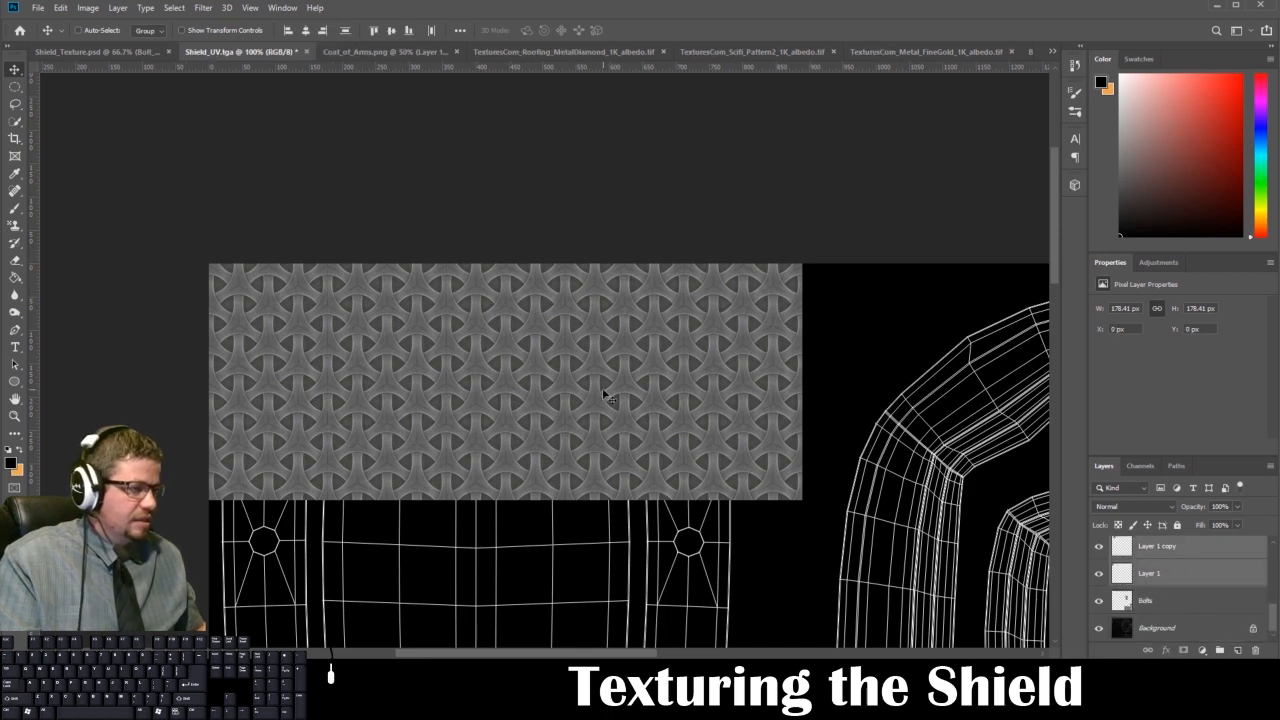
scroll(1133, 566, up, 10)
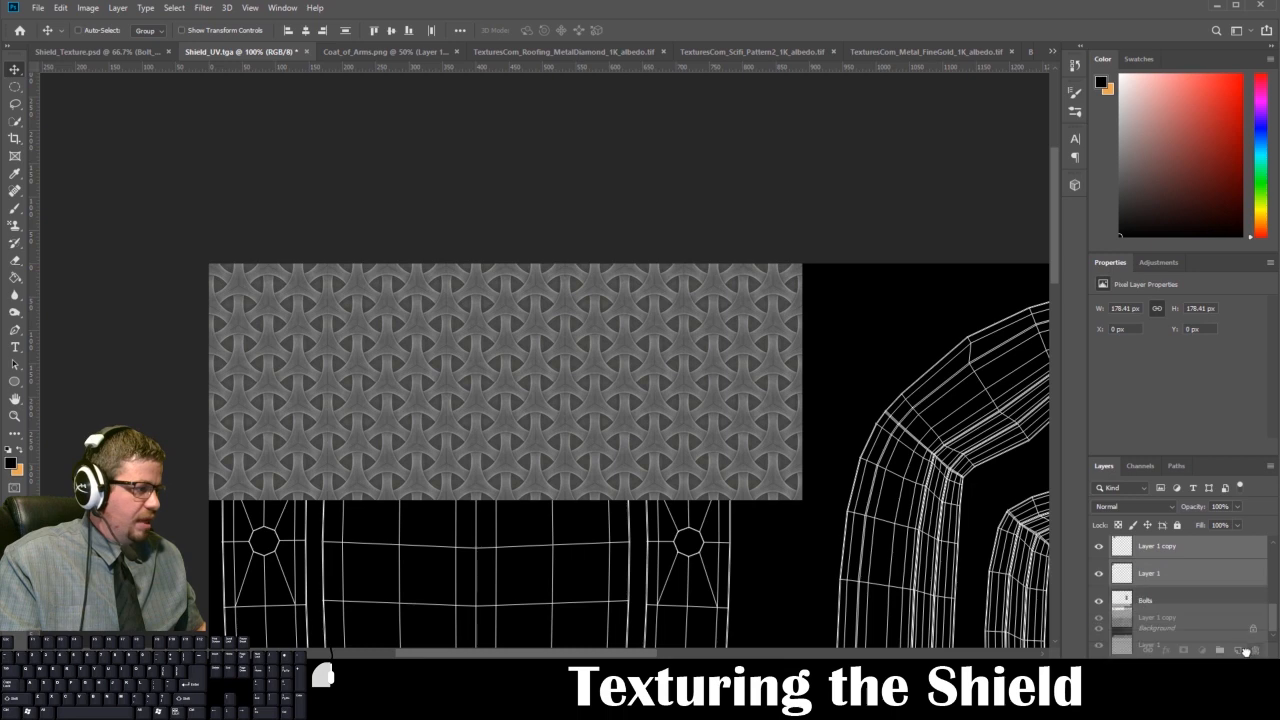
key(ctrl)
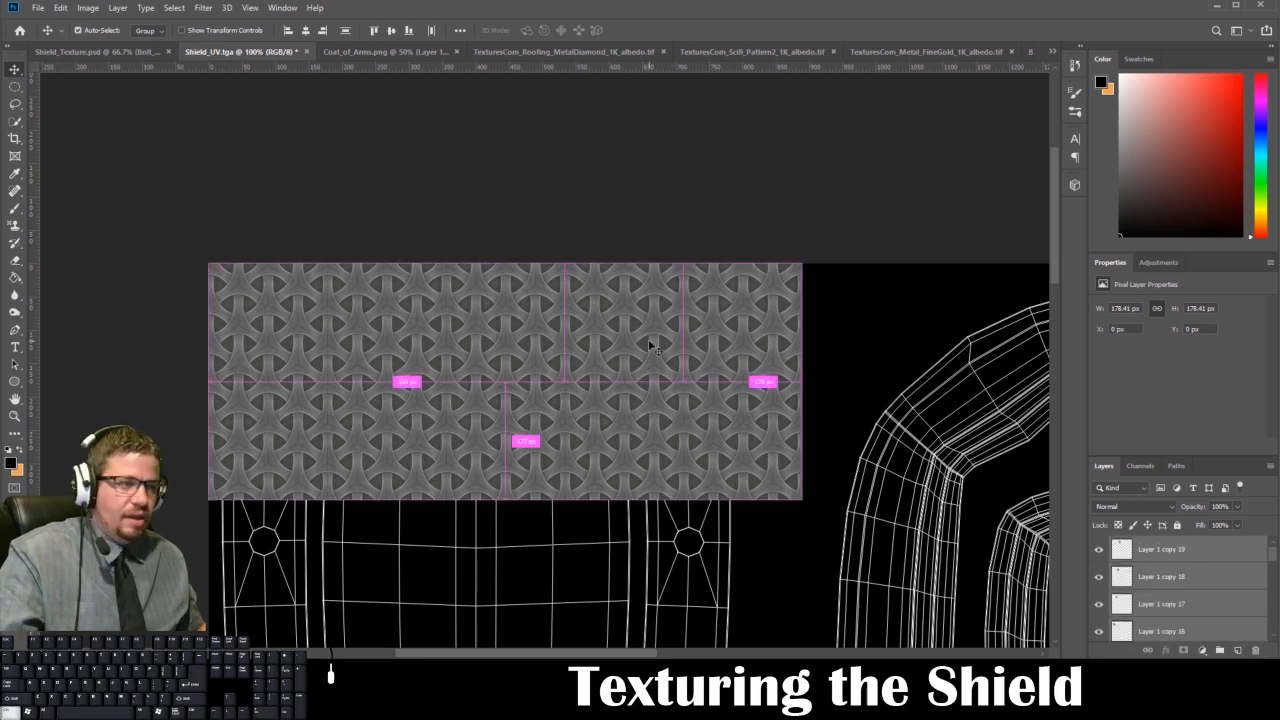
drag(649, 346, 705, 571)
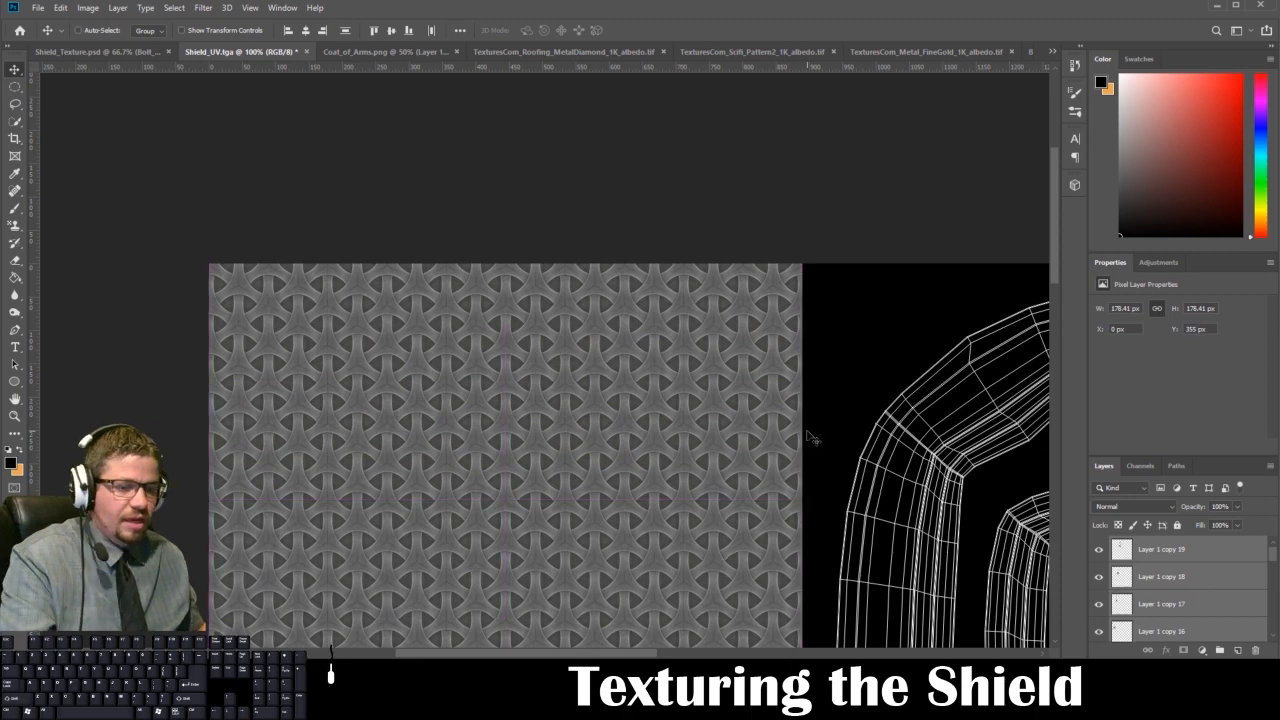
key(Up)
Duplicate the selected two-row block again, place it directly below at Y 708 px, and inspect the seam up close.
scroll(778, 428, down, 10)
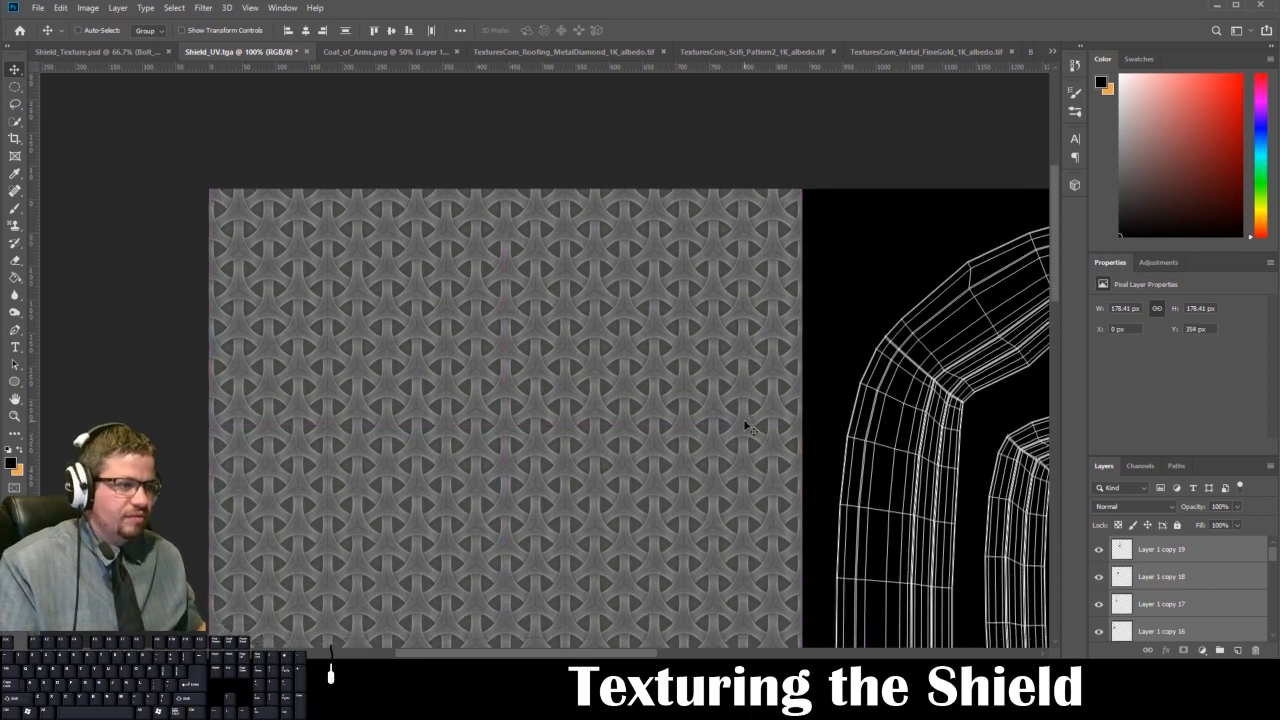
scroll(748, 433, down, 2)
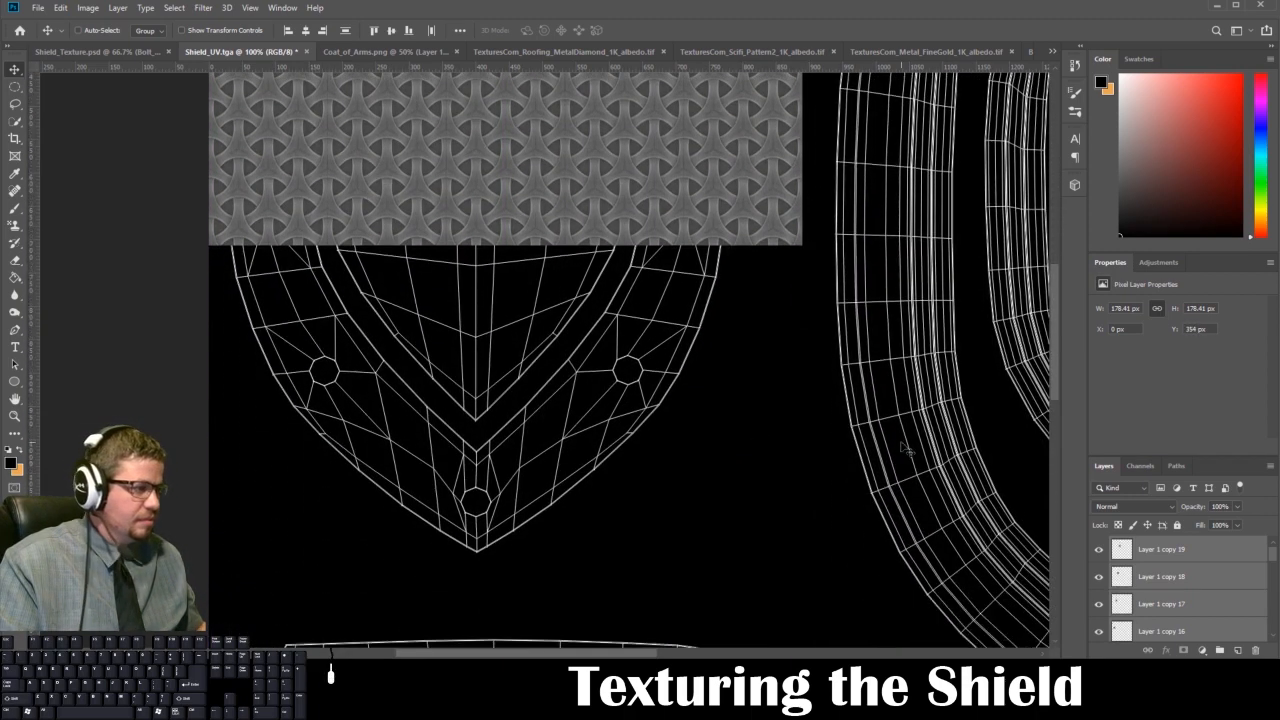
scroll(1188, 566, up, 5)
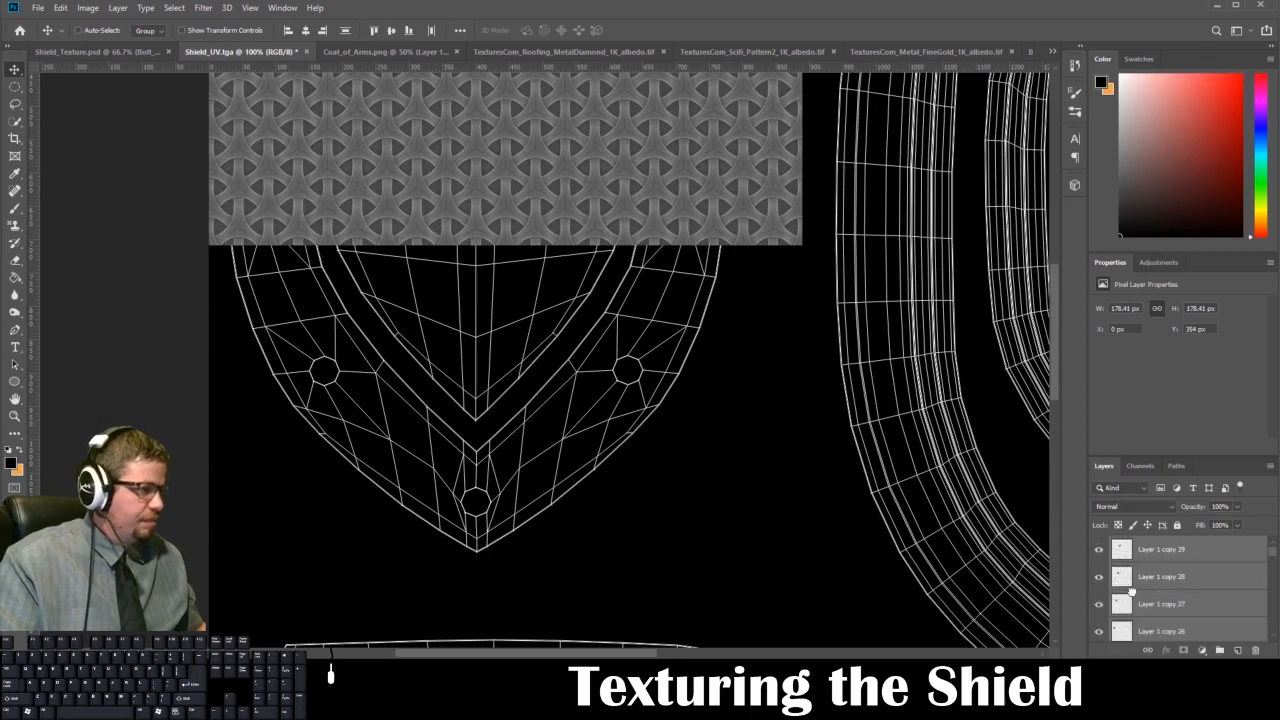
drag(587, 185, 614, 418)
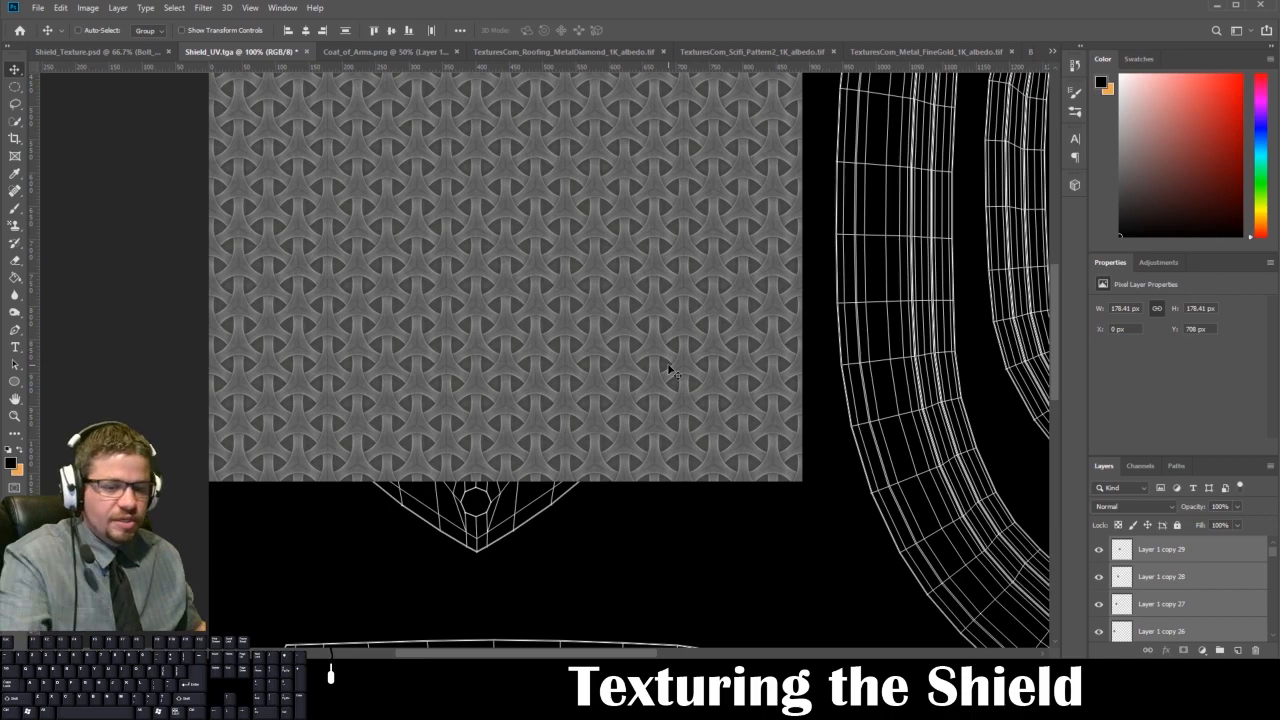
key(ctrl+minus)
key(ctrl+plus)
key(ctrl+plus)
key(ctrl+plus)
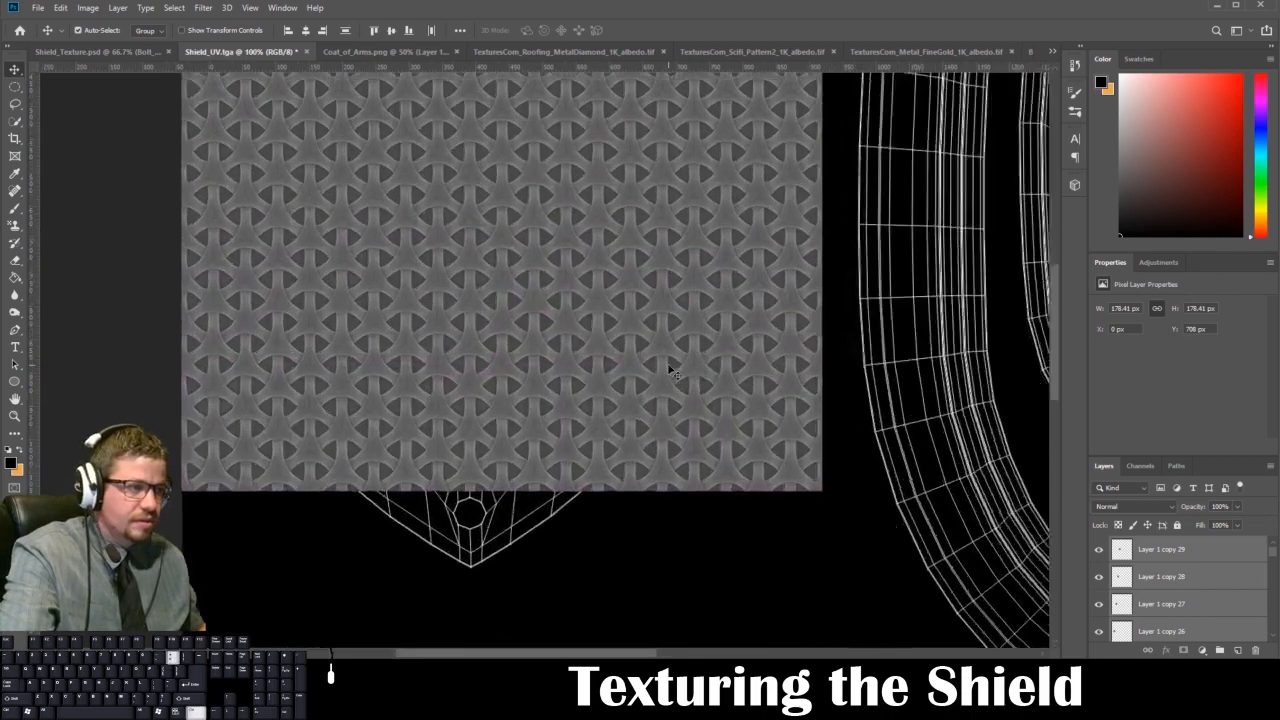
drag(668, 296, 716, 278)
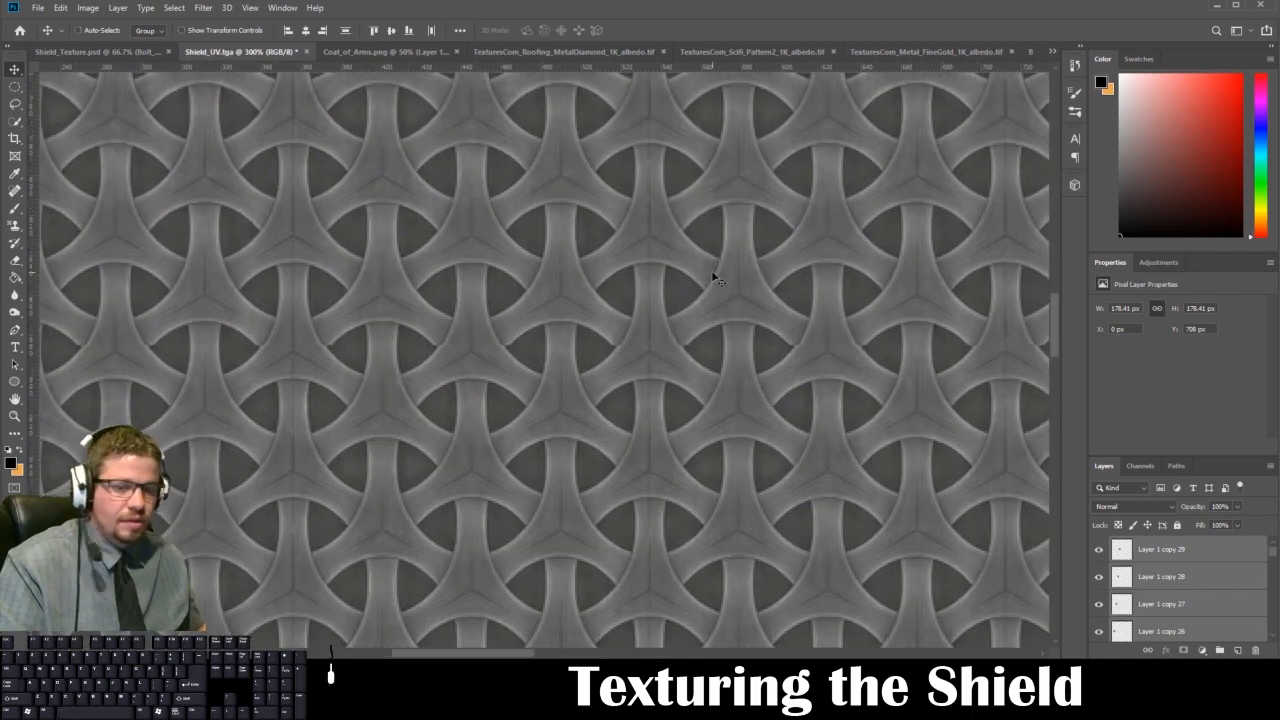
key(ctrl+minus)
key(ctrl+minus)
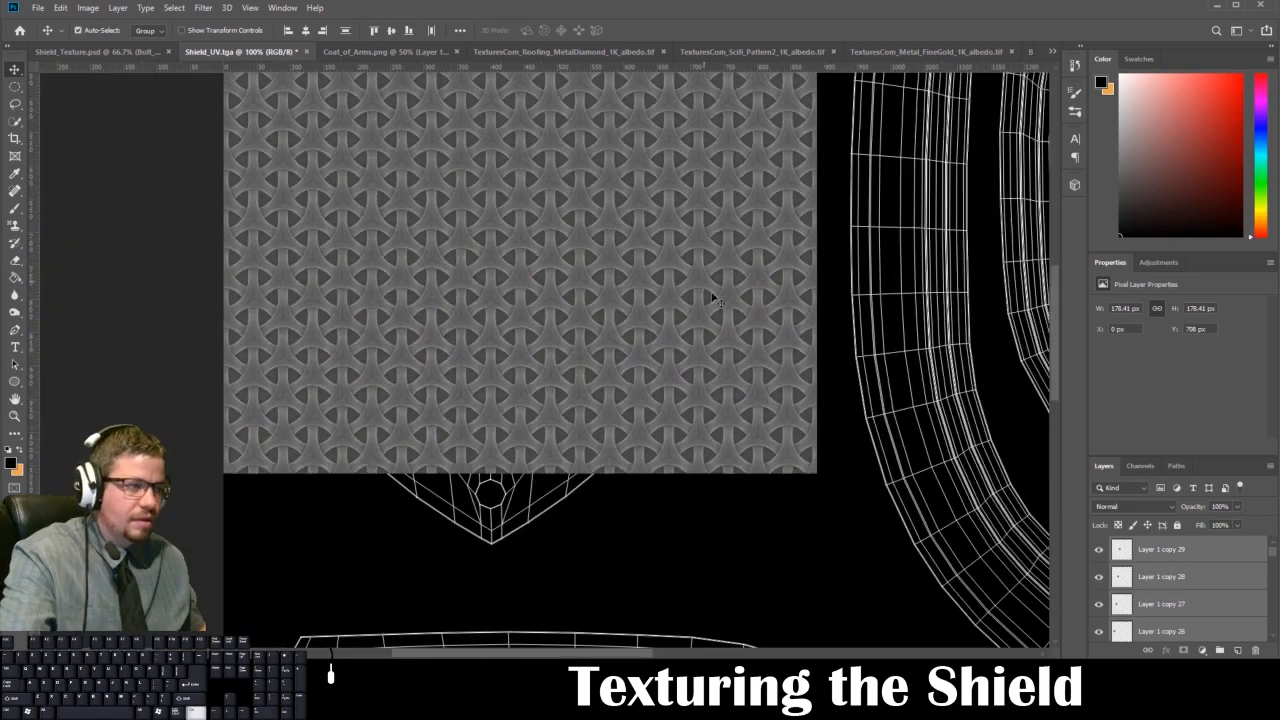
Add one more copy of the two-row block underneath and nudge it up to Y 1062 px to close the seam.
drag(1183, 549, 1191, 569)
drag(1244, 651, 1240, 651)
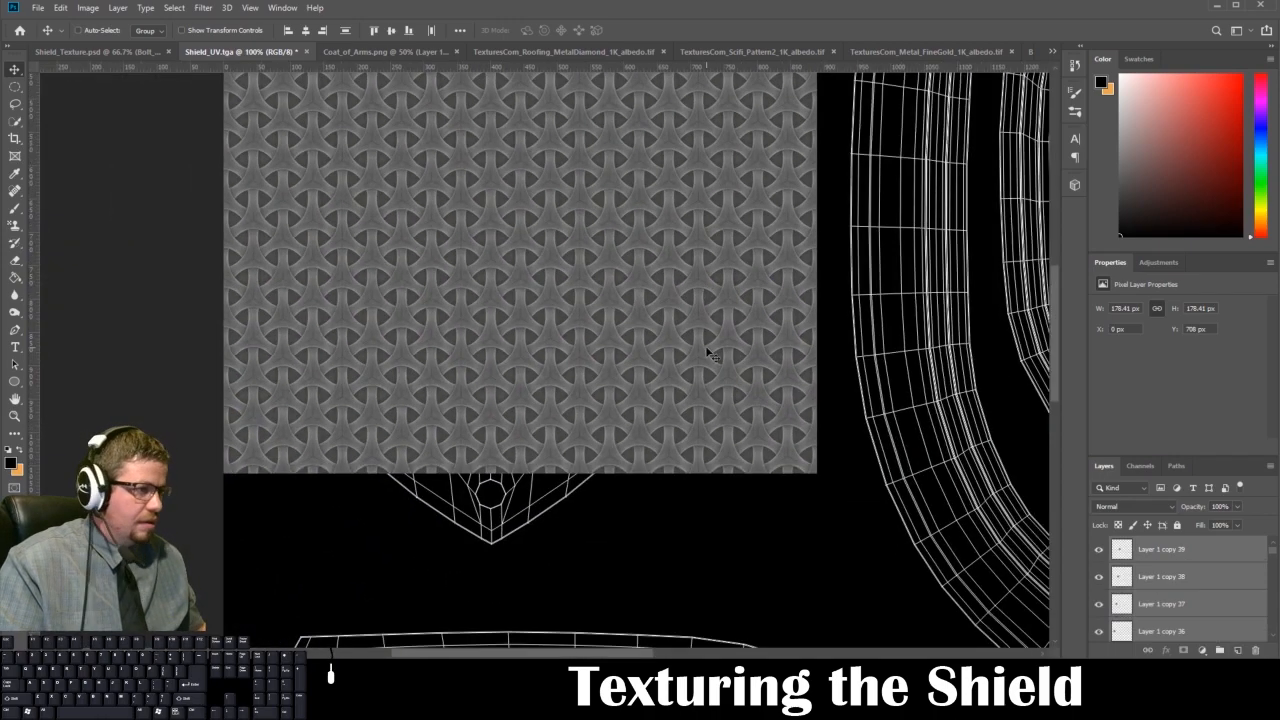
drag(713, 354, 727, 591)
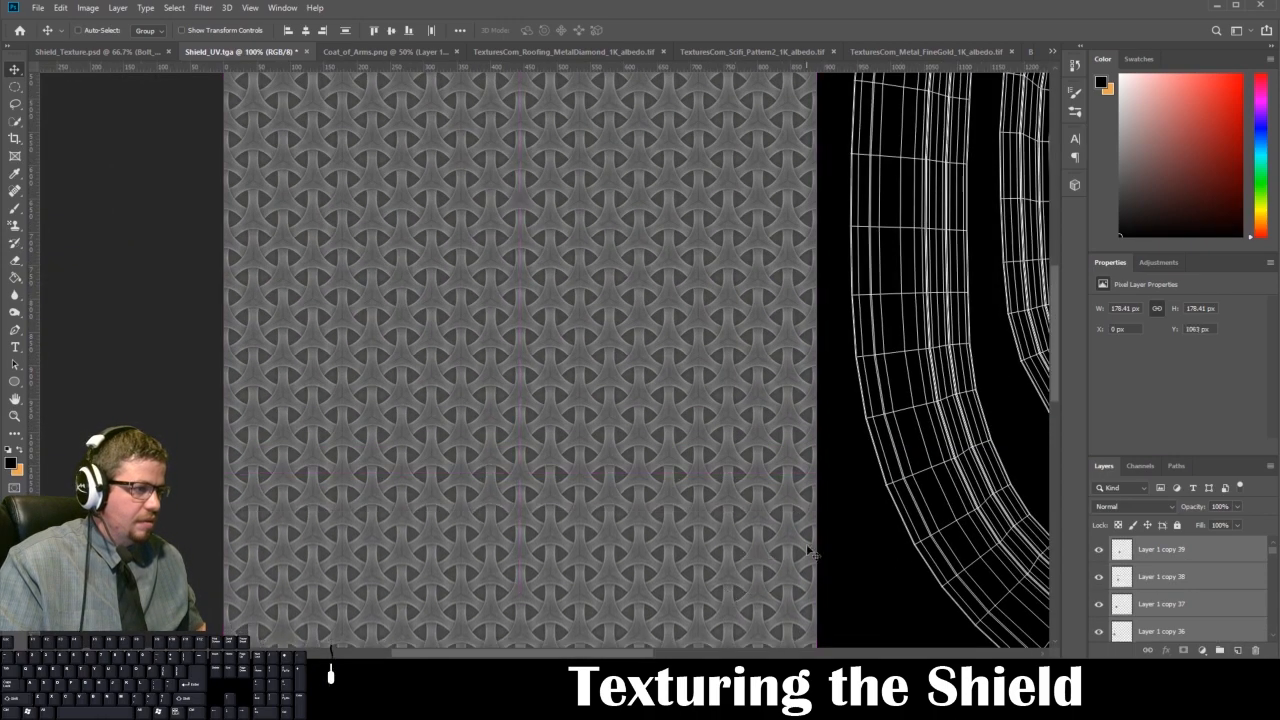
key(Up)
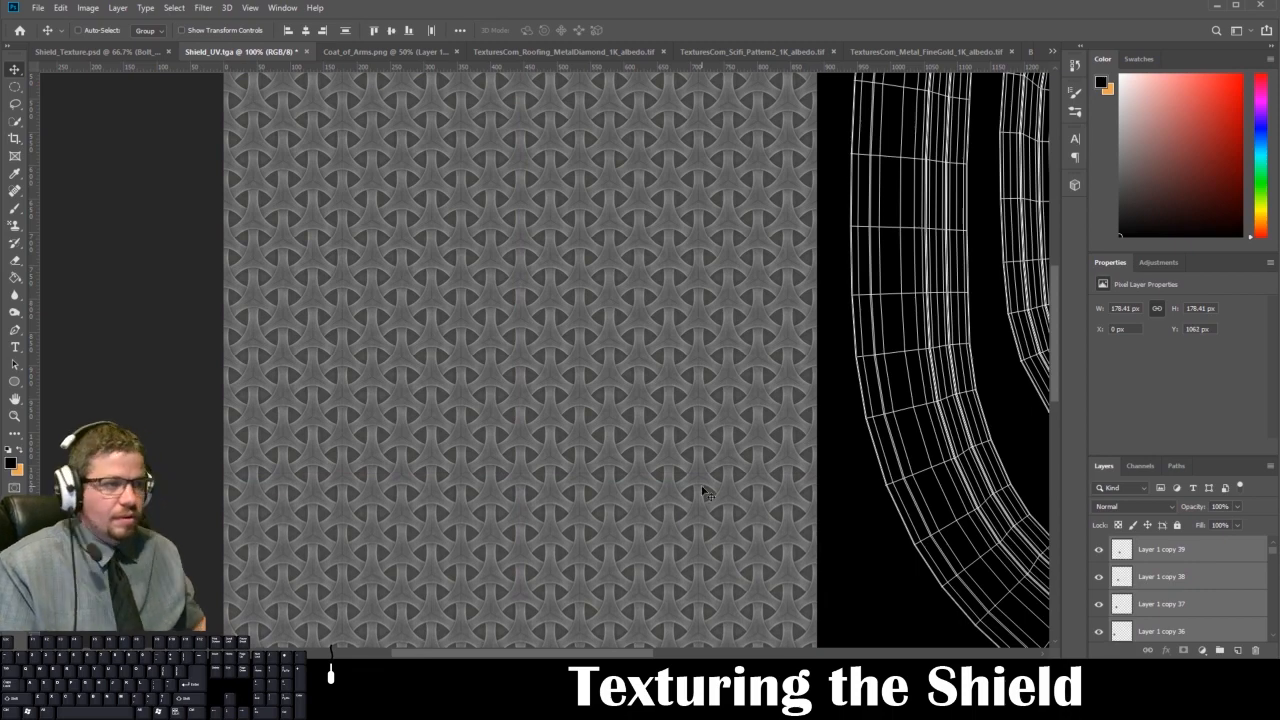
key(ctrl)
key(ctrl+0)
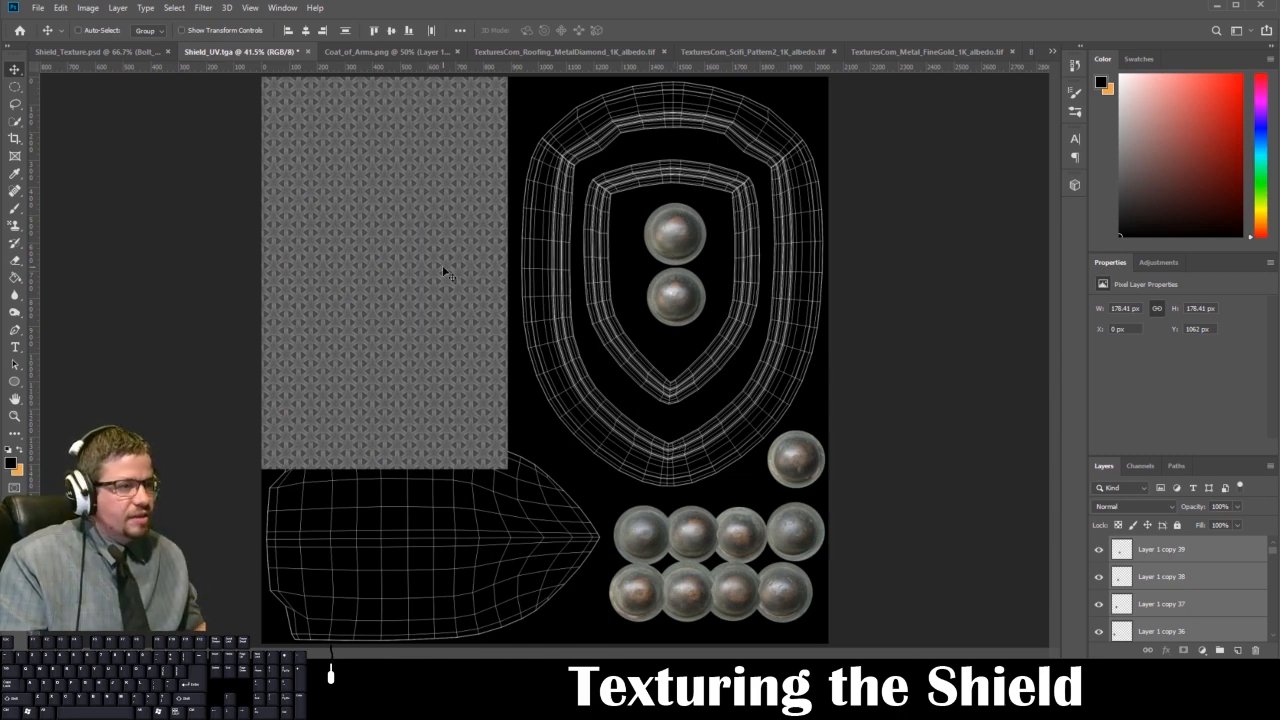
Merge all the pattern tile layers, from Layer 1 through Layer 1 copy 39, into a single layer.
click(1186, 552)
scroll(1188, 562, down, 4)
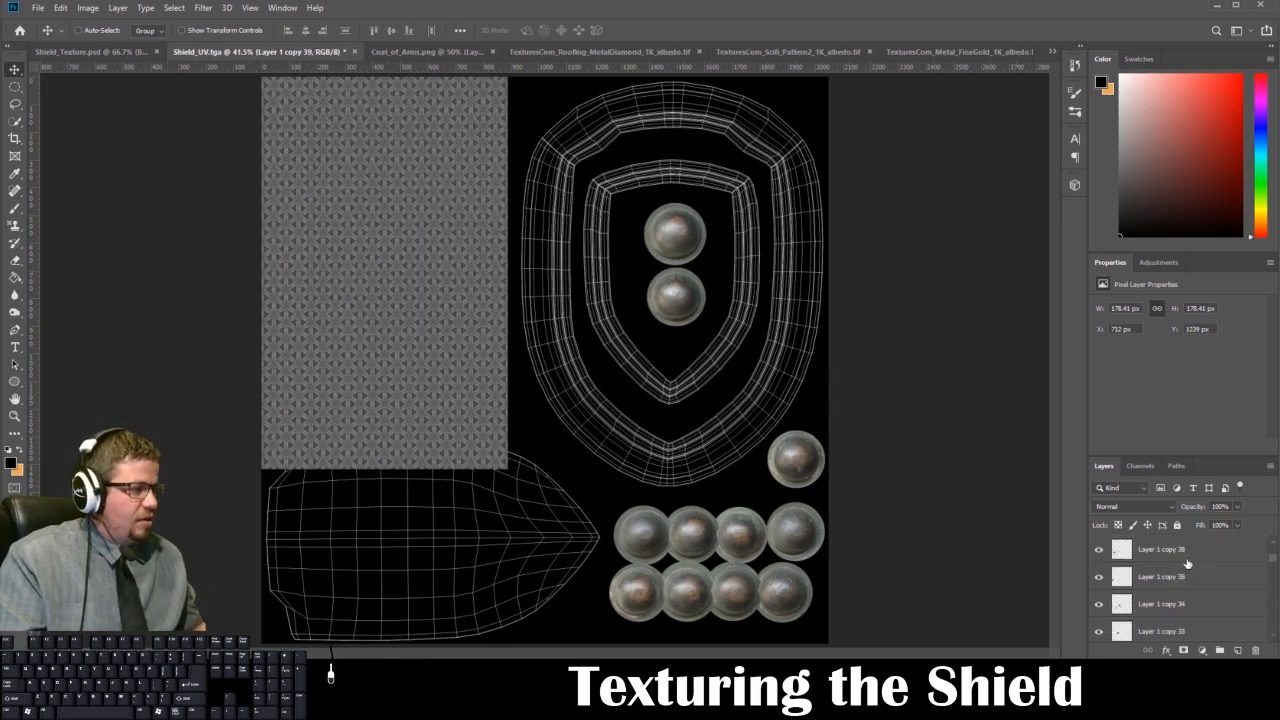
scroll(1183, 574, down, 6)
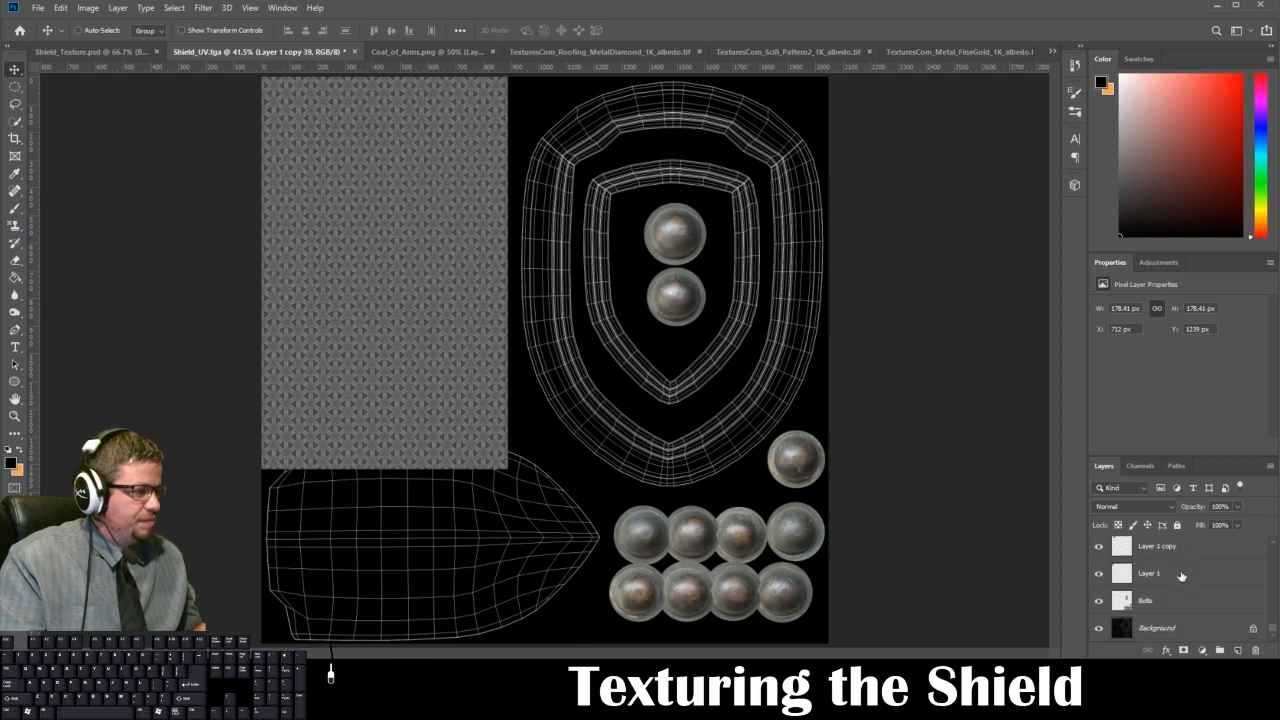
shift+click(1177, 576)
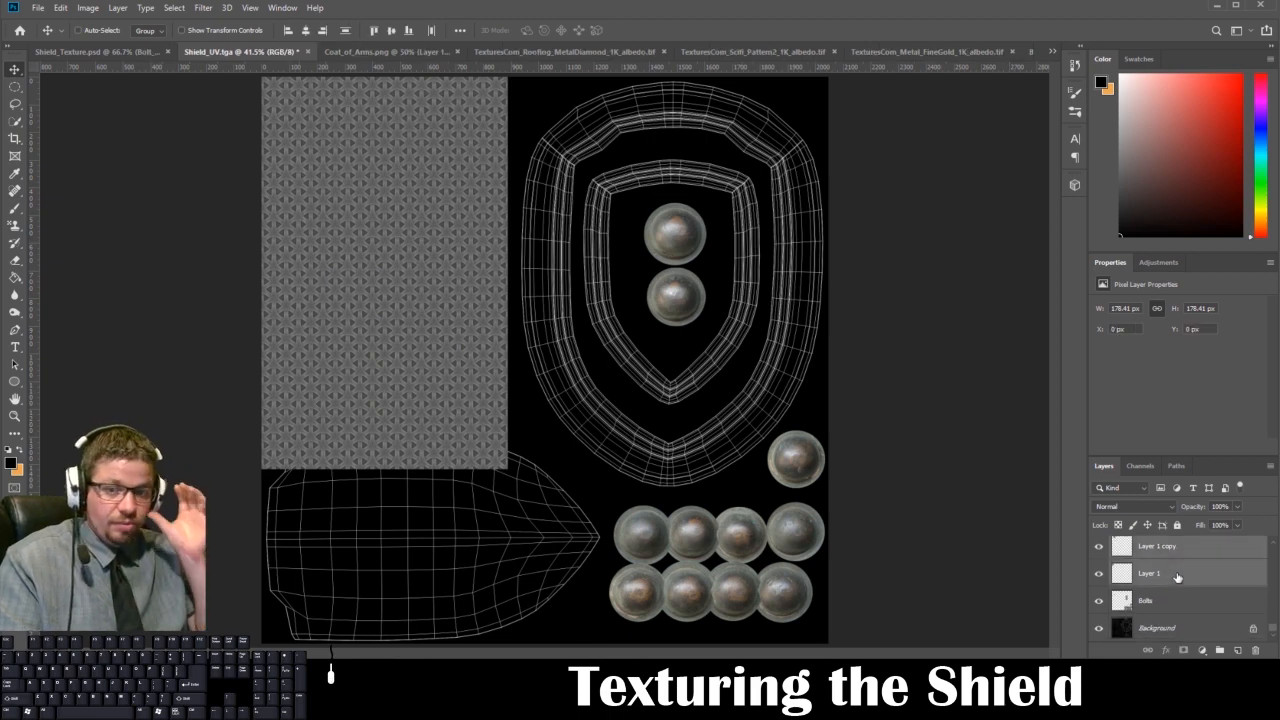
key(ctrl+e)
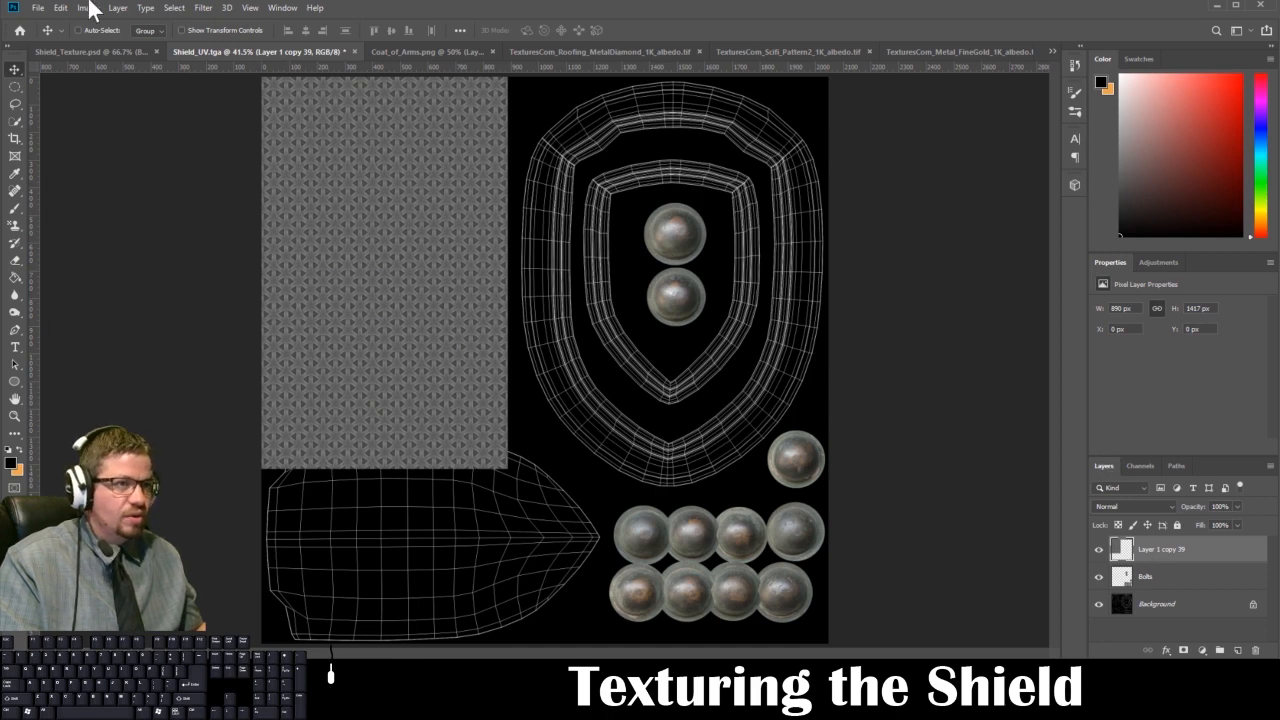
click(118, 8)
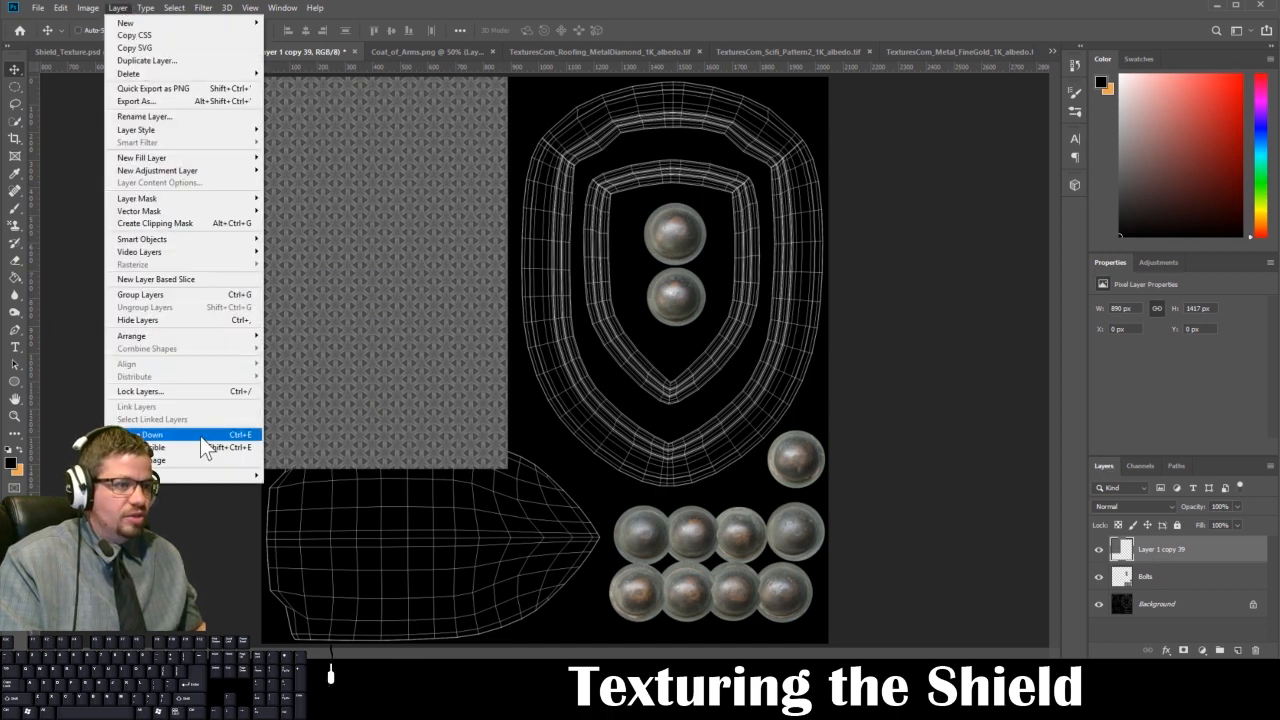
click(117, 9)
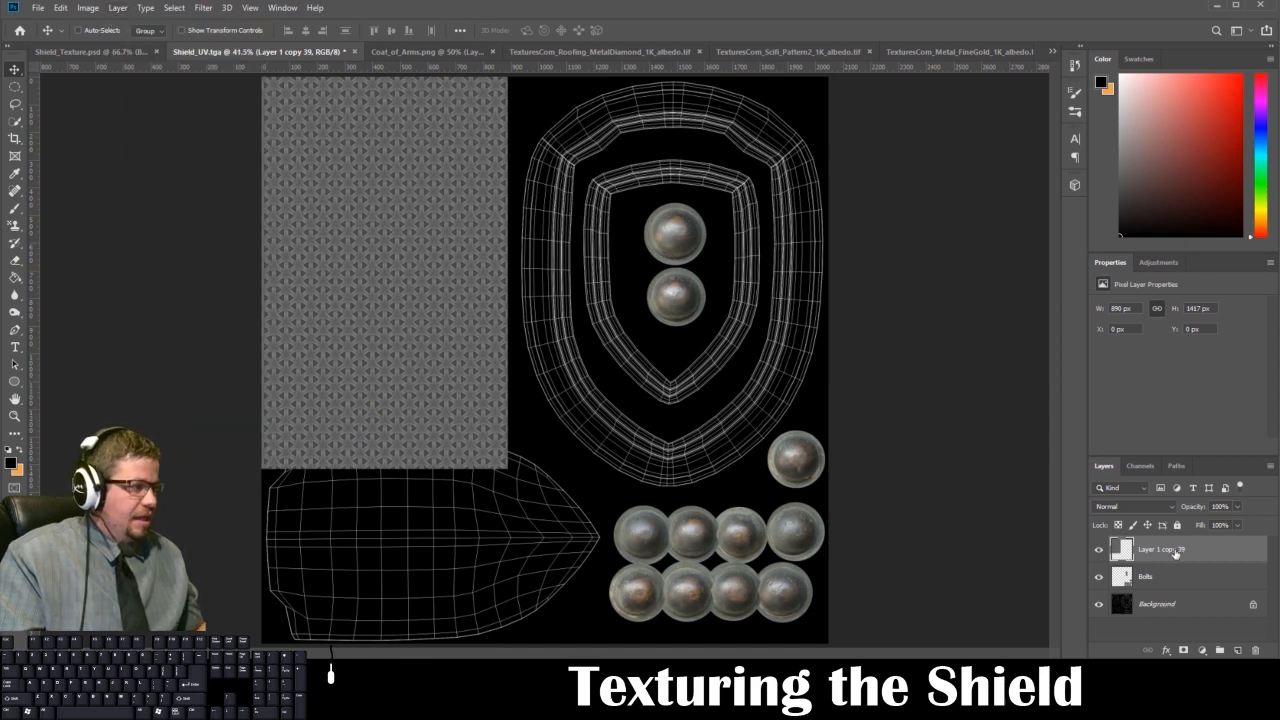
Rename the merged pattern layer as Metal_Pattern_001.
double_click(1175, 551)
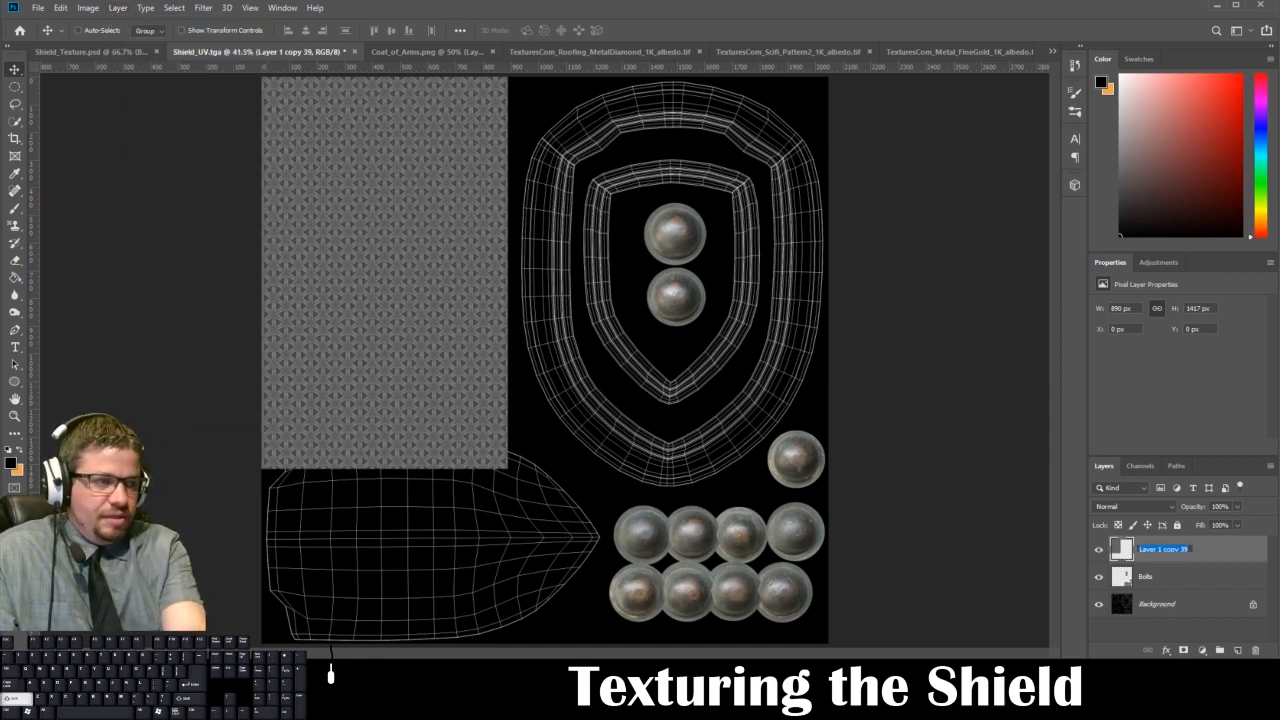
text(Metal)
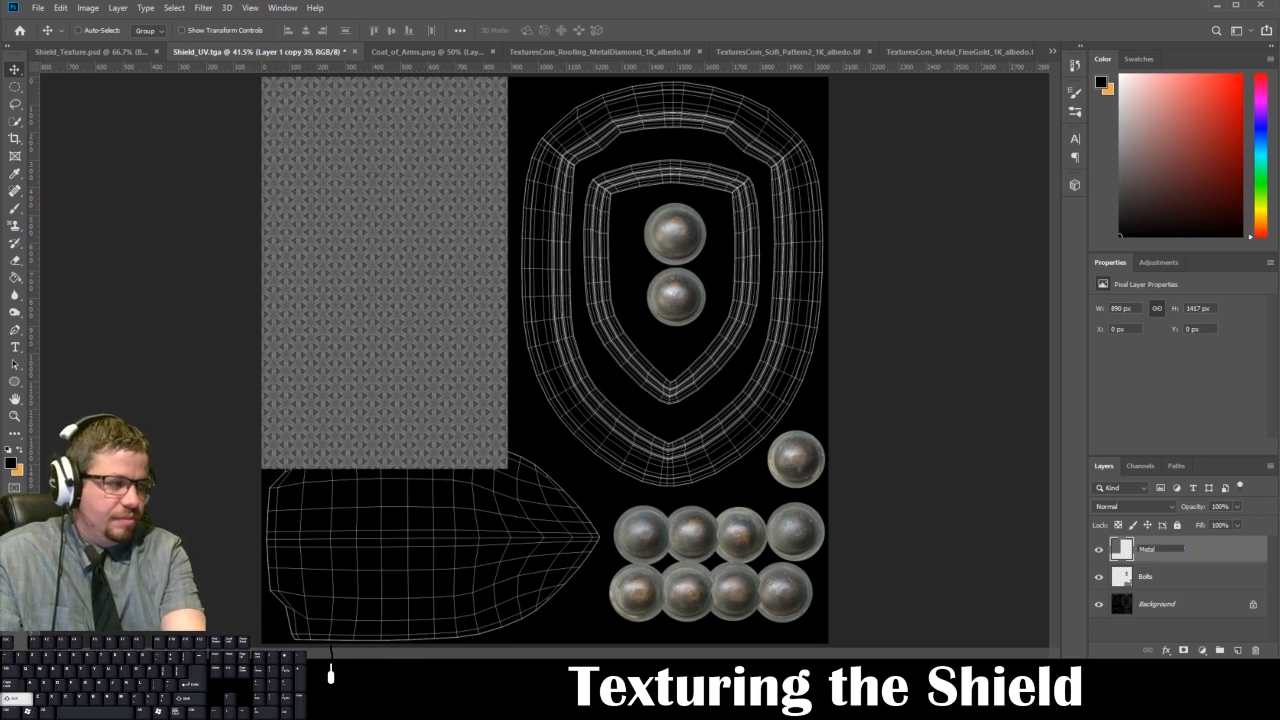
text(_Pattern_001)
key(Return)
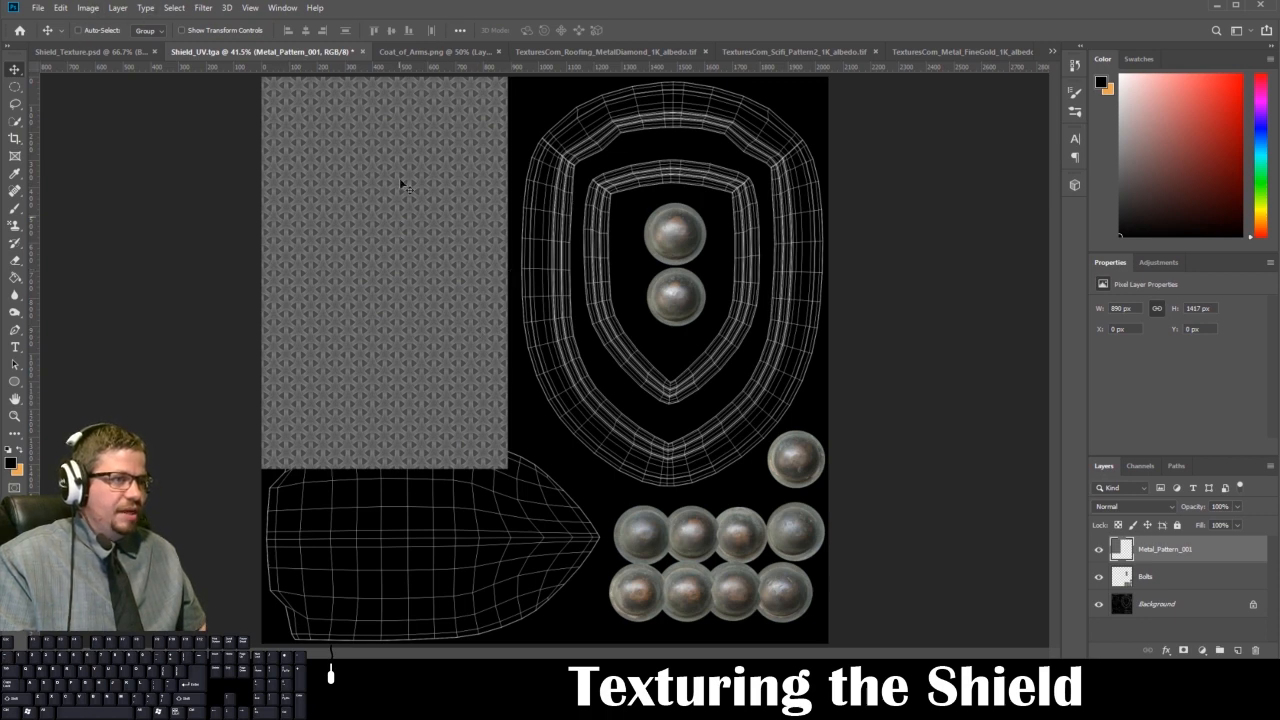
Overlay the UV wireframe by adding a copy of the Background layer named UVs above all layers in Screen blend mode.
drag(1158, 604, 1250, 650)
drag(1186, 610, 1178, 555)
text(UVs)
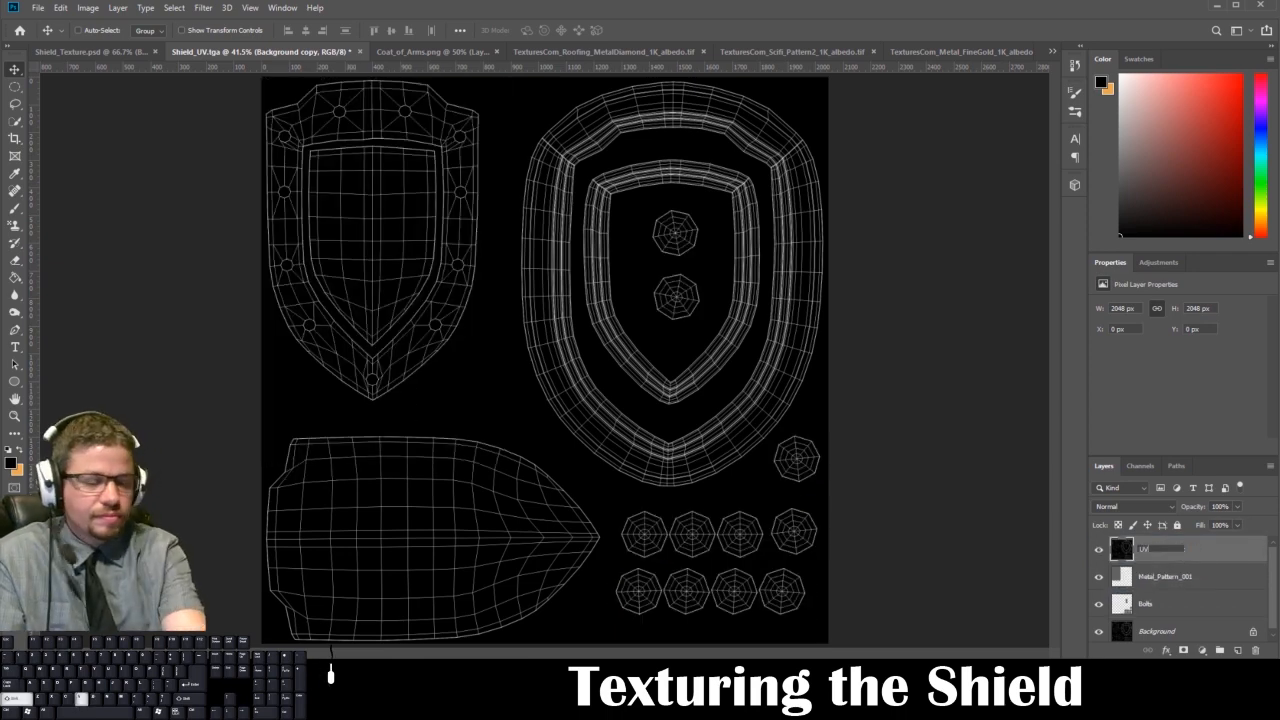
key(Return)
click(1170, 506)
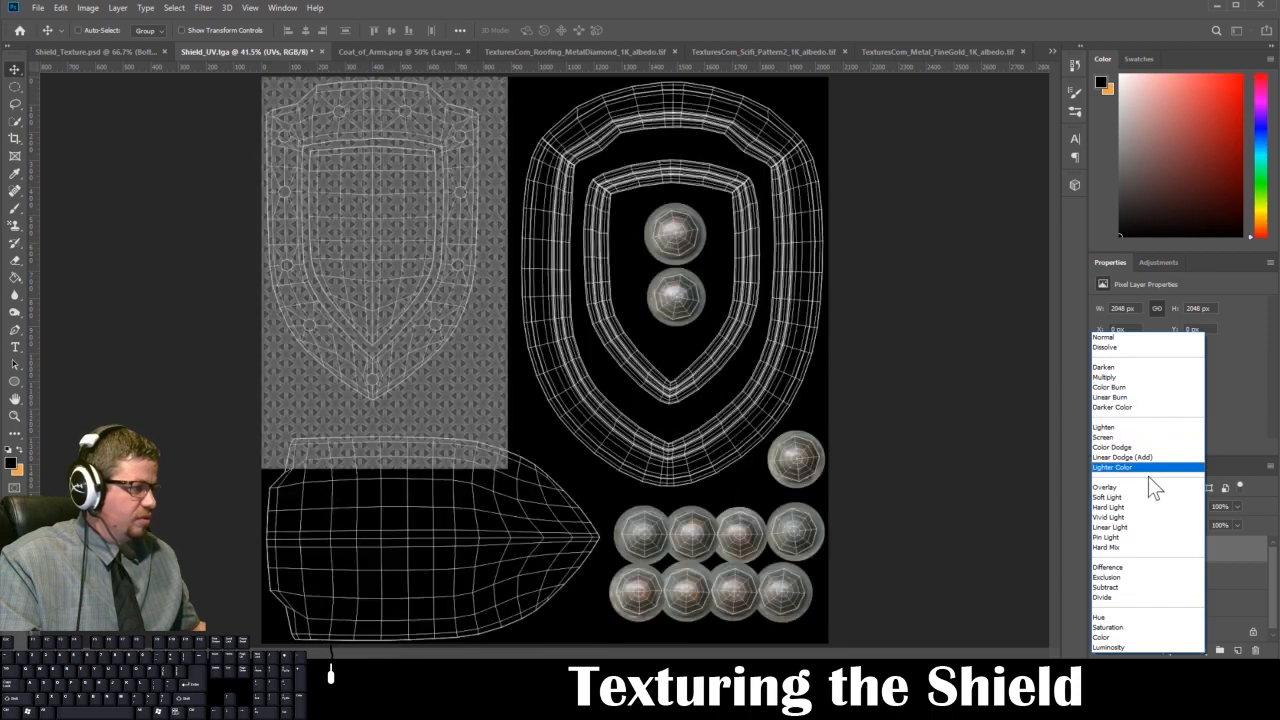
click(1140, 438)
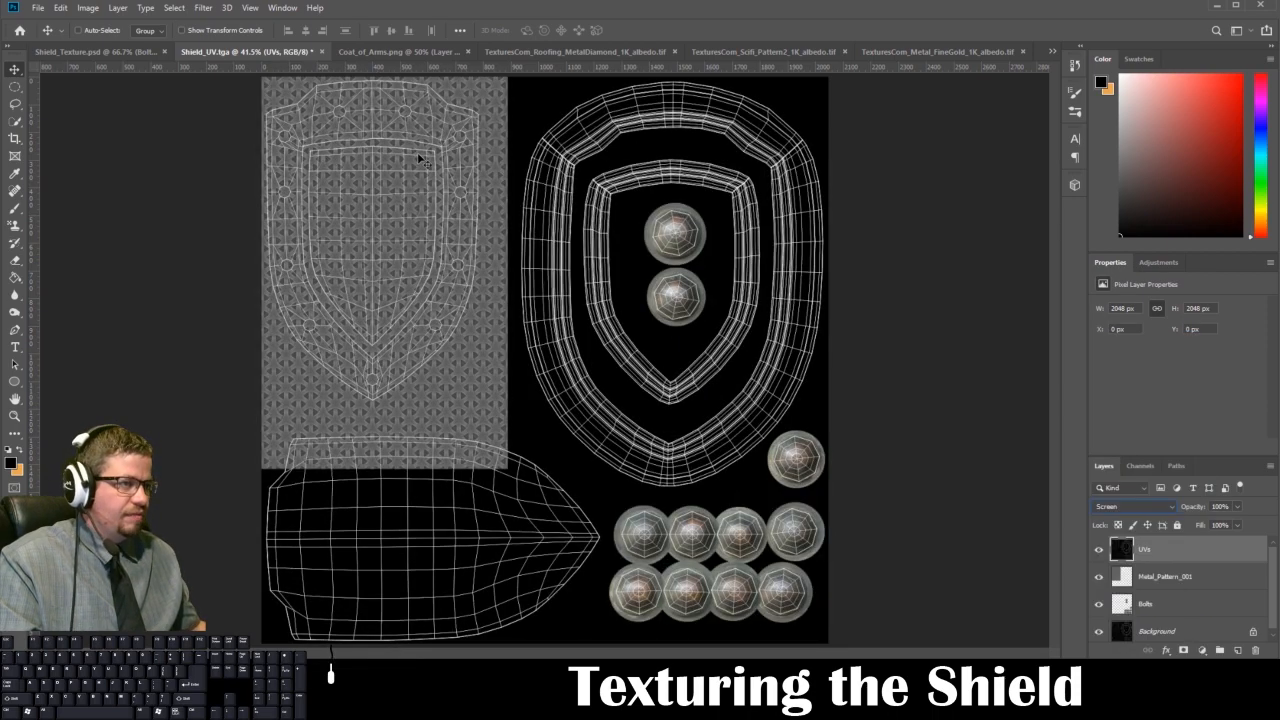
Add a layer mask revealing everything to the Metal_Pattern_001 layer.
click(1164, 578)
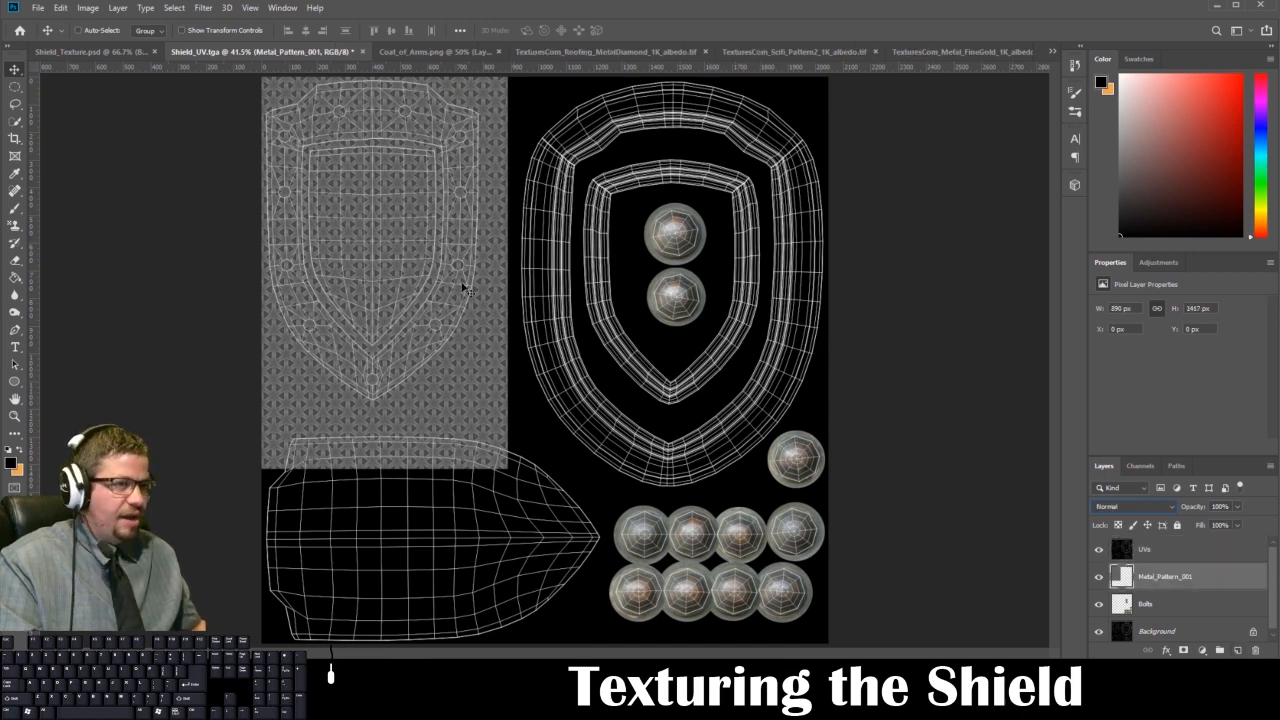
click(88, 8)
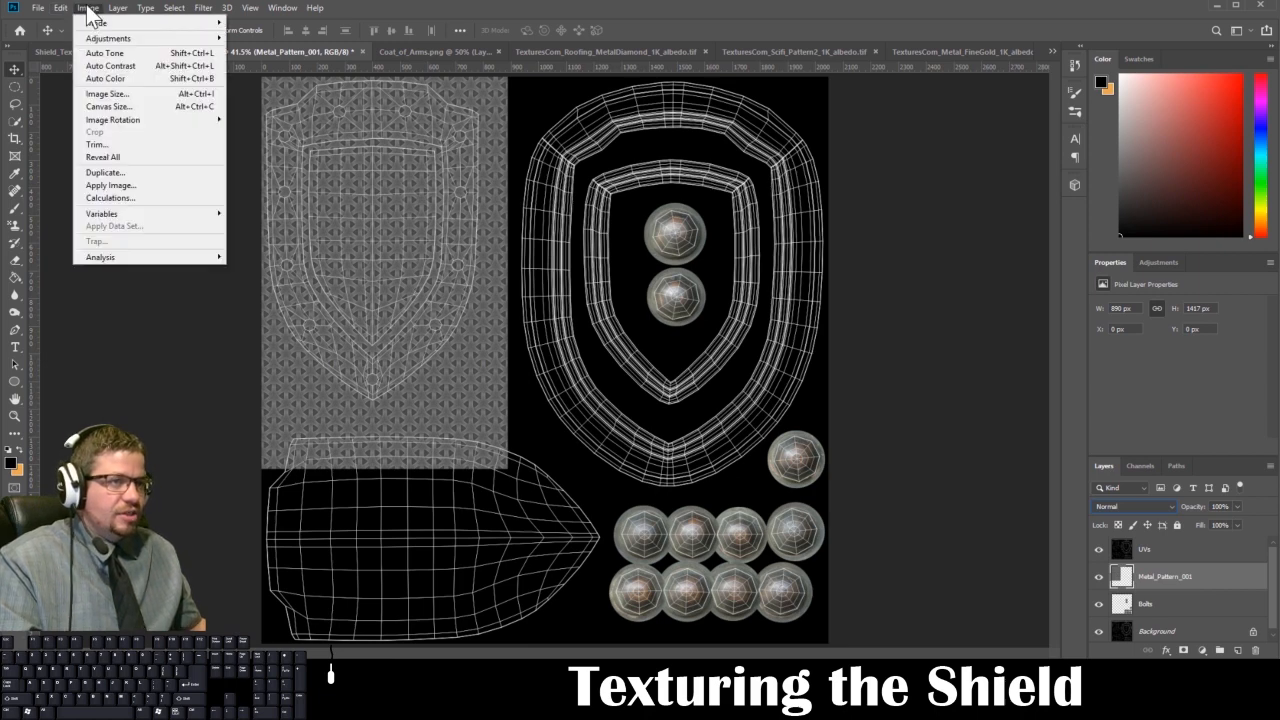
mouse_move(125, 12)
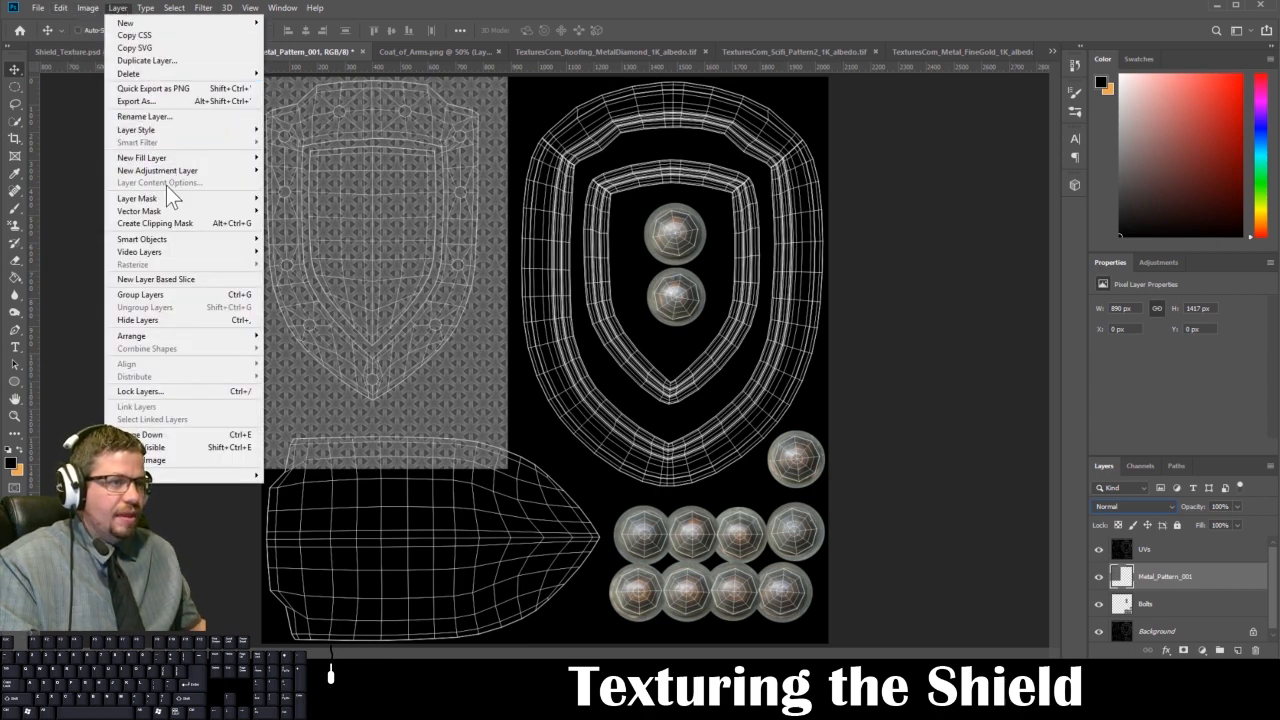
mouse_move(169, 198)
click(301, 198)
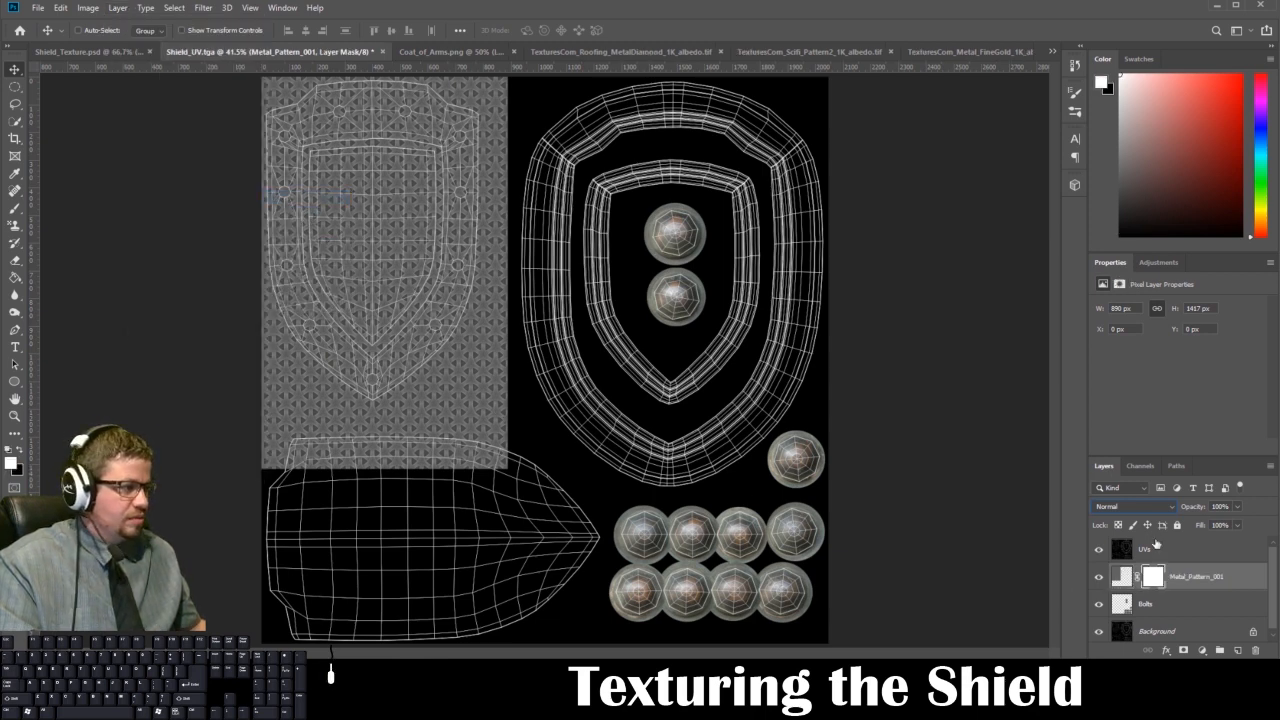
click(1249, 34)
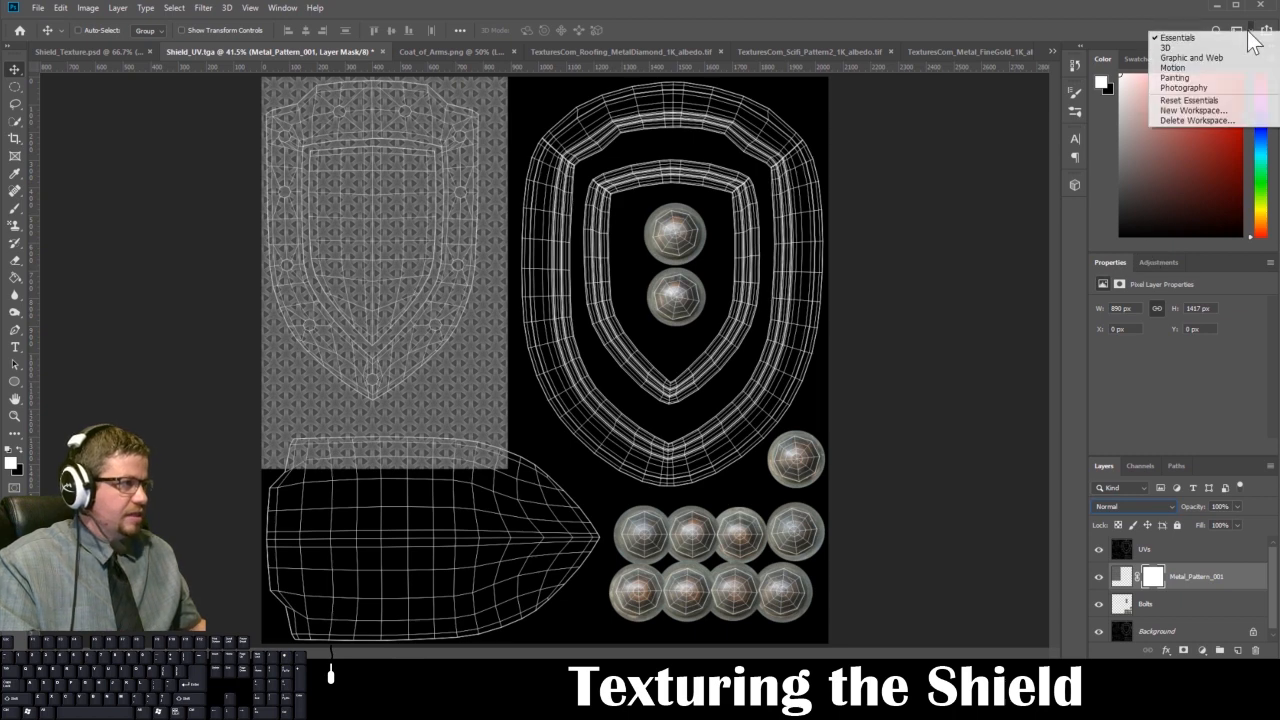
click(1250, 33)
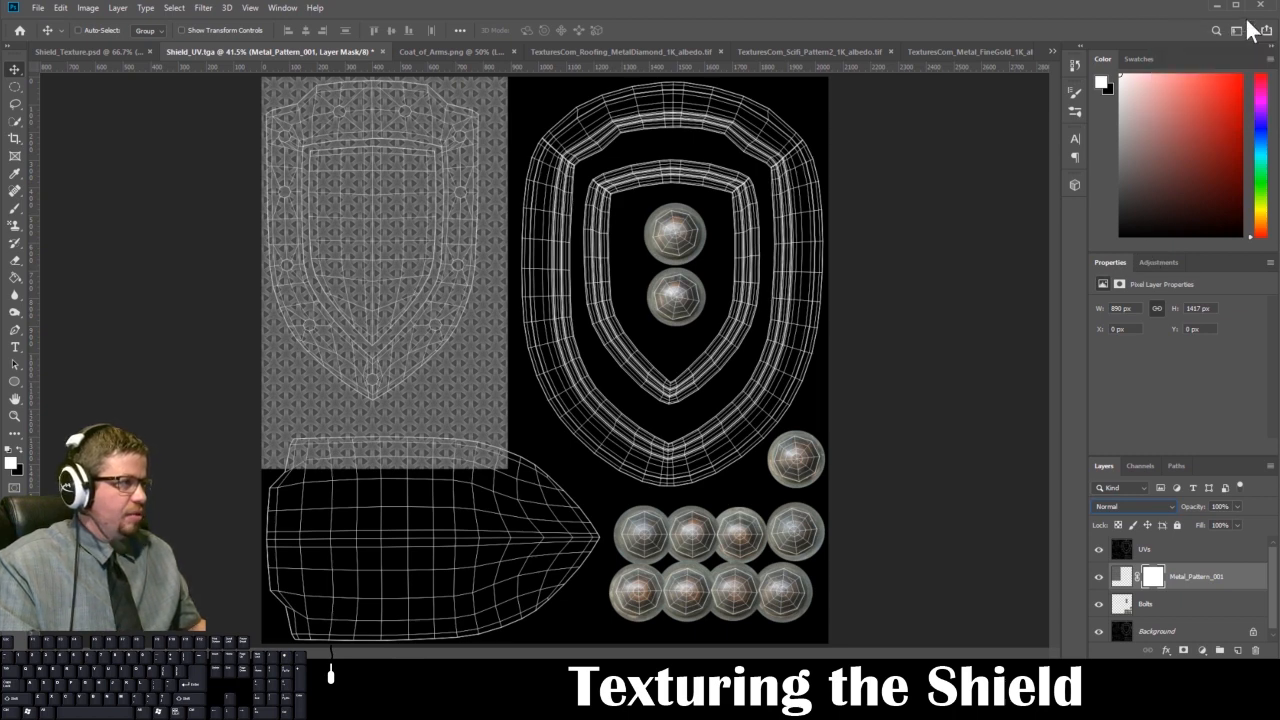
click(1250, 34)
click(1250, 34)
click(1250, 34)
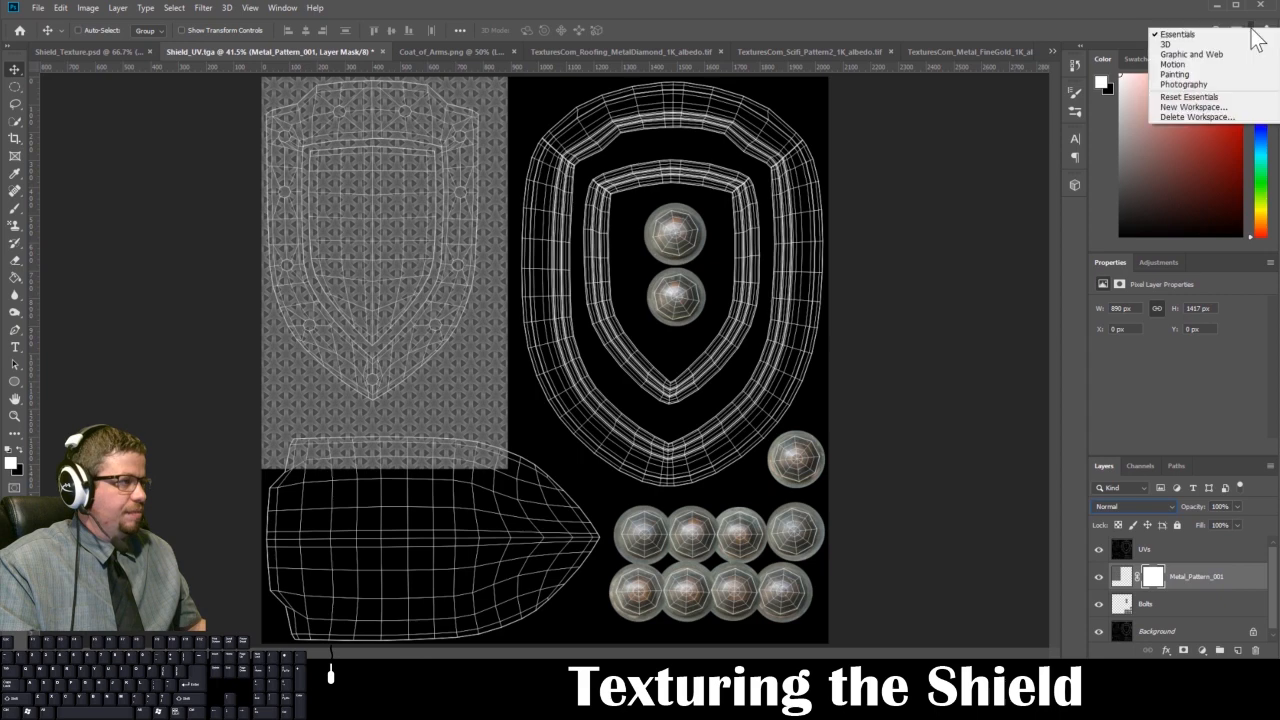
click(1237, 38)
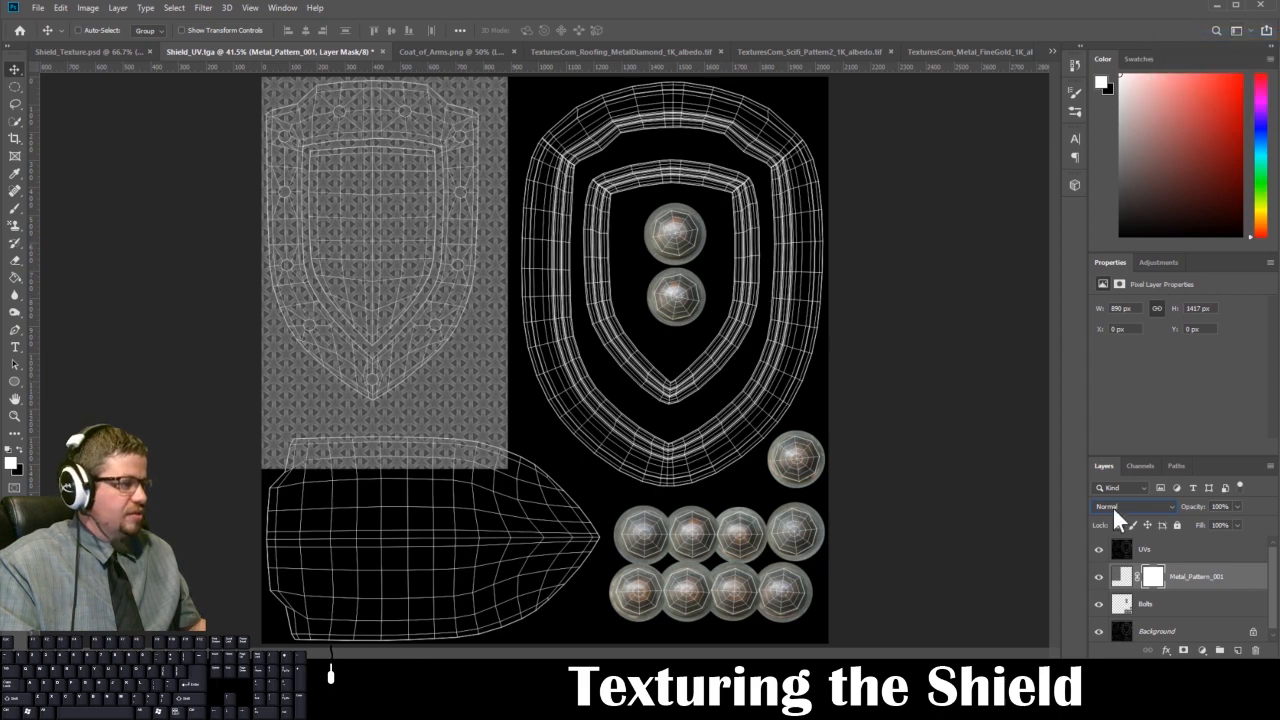
Brush black on the Metal_Pattern_001 mask to hide pattern below the shield, and restore part of it with white.
click(16, 209)
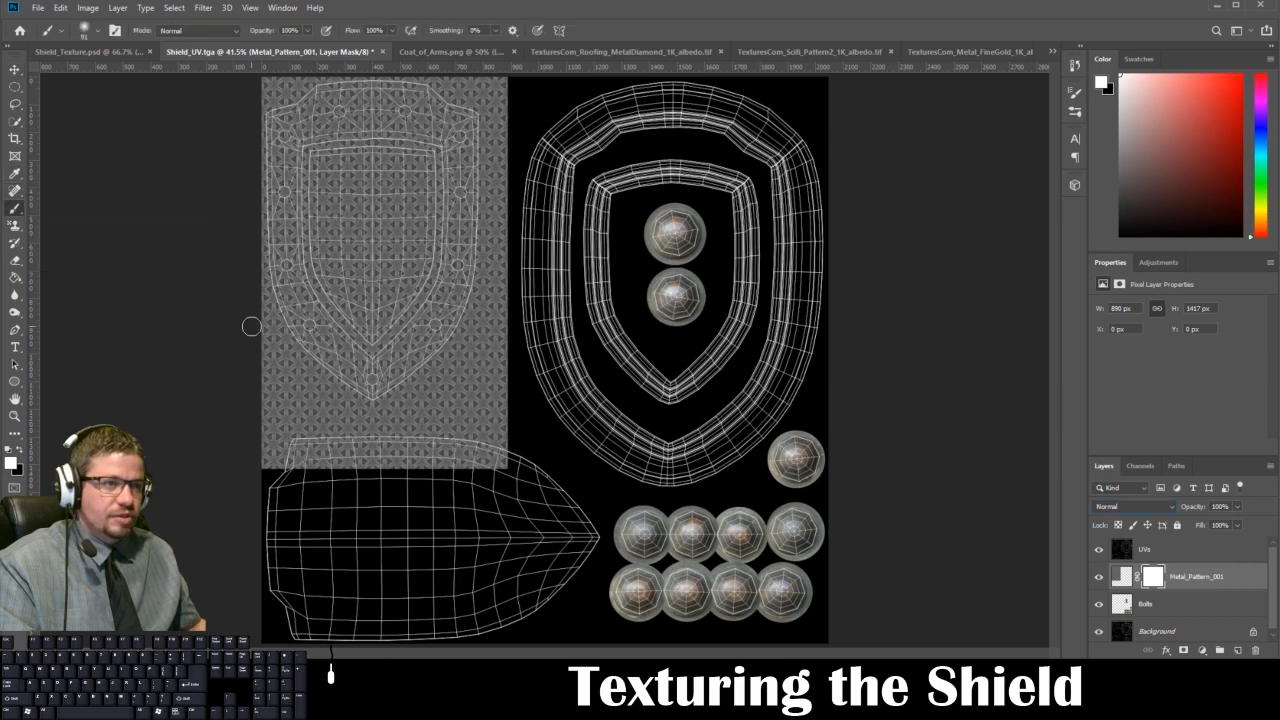
click(1150, 582)
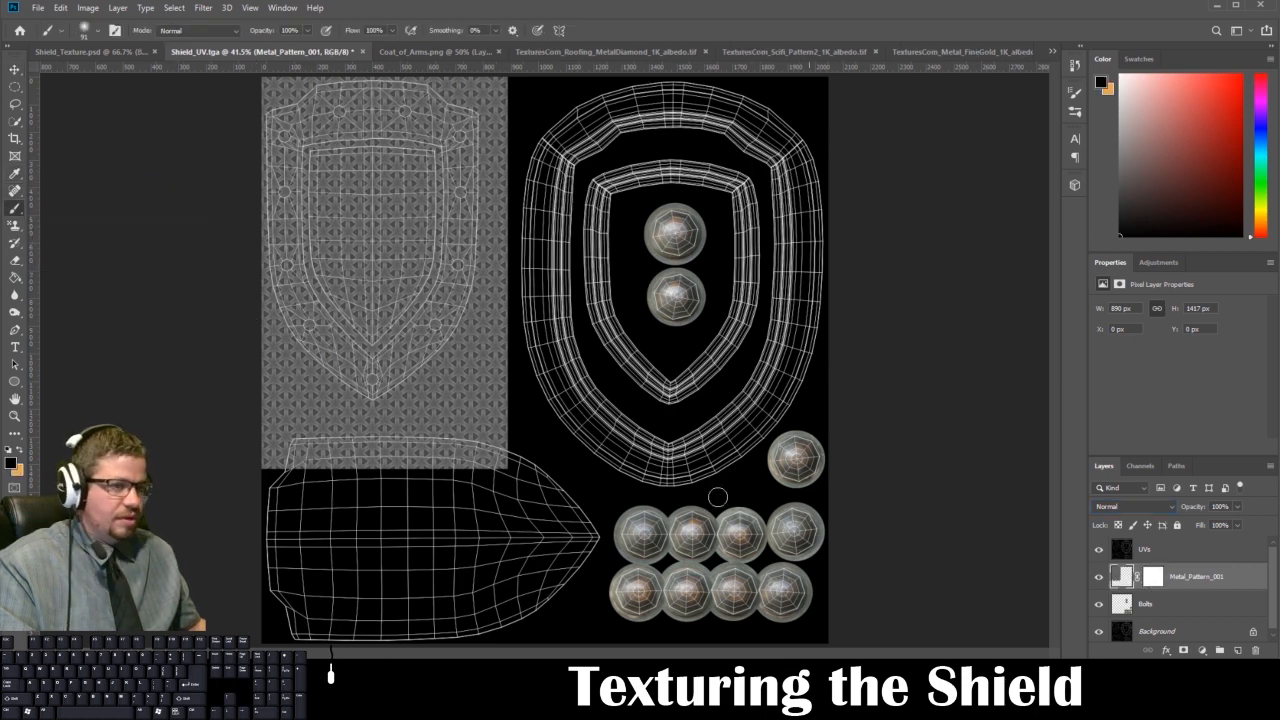
key(e)
key(b)
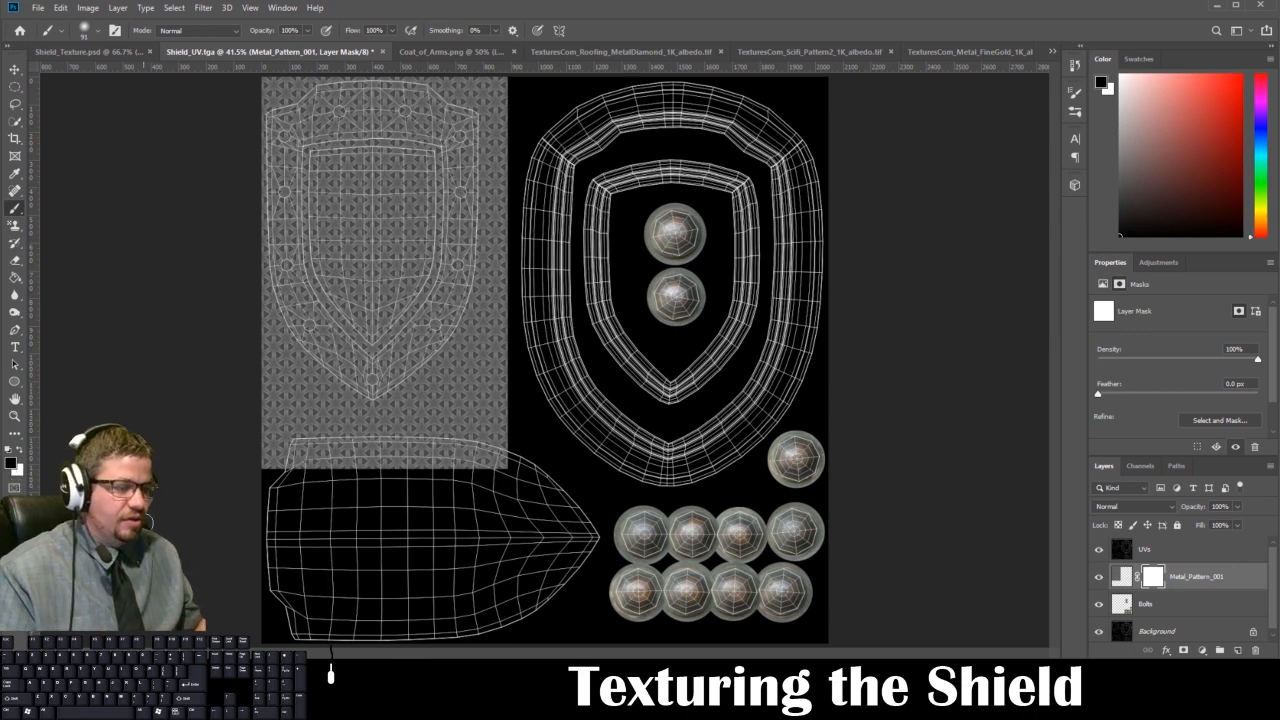
mouse_move(251, 260)
mouse_down()
mouse_move(277, 341)
mouse_move(395, 449)
mouse_move(181, 375)
mouse_move(361, 452)
mouse_move(365, 437)
mouse_move(299, 376)
mouse_move(300, 401)
mouse_move(212, 332)
mouse_move(262, 364)
mouse_move(267, 341)
mouse_move(242, 304)
mouse_move(253, 319)
mouse_move(250, 241)
mouse_up()
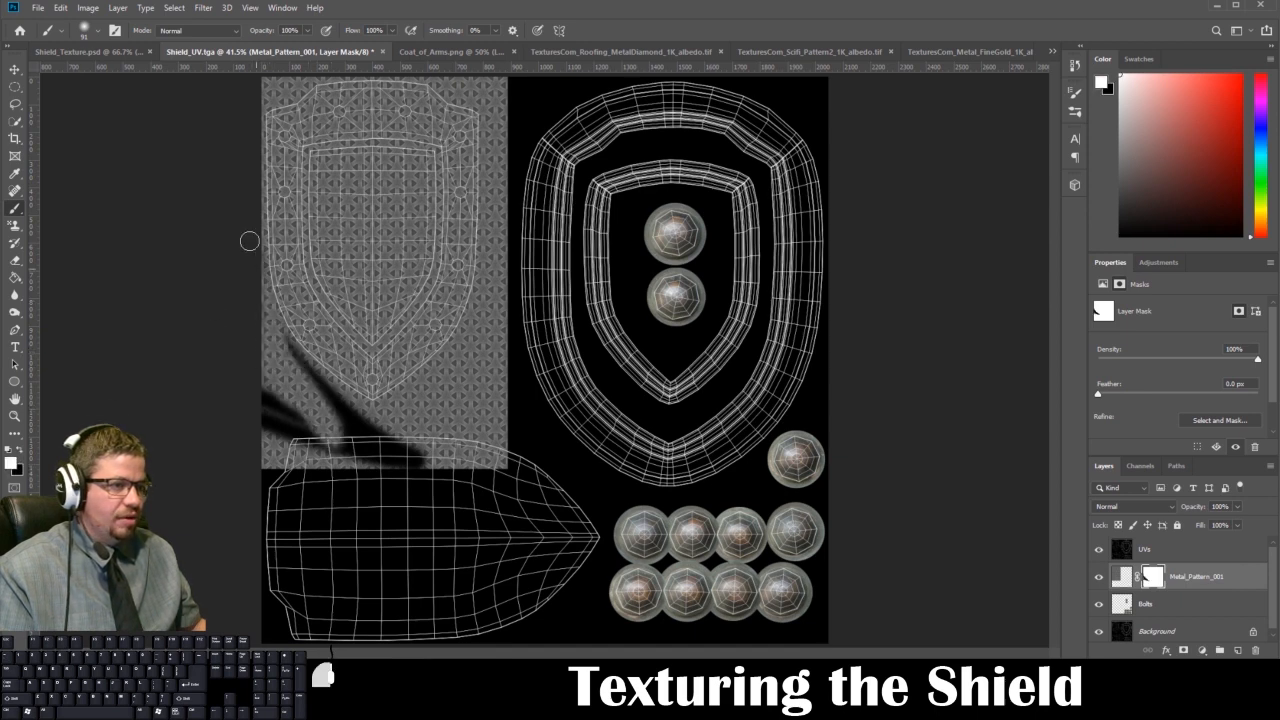
mouse_move(285, 320)
mouse_down()
mouse_move(222, 285)
mouse_move(268, 304)
mouse_move(161, 424)
mouse_up()
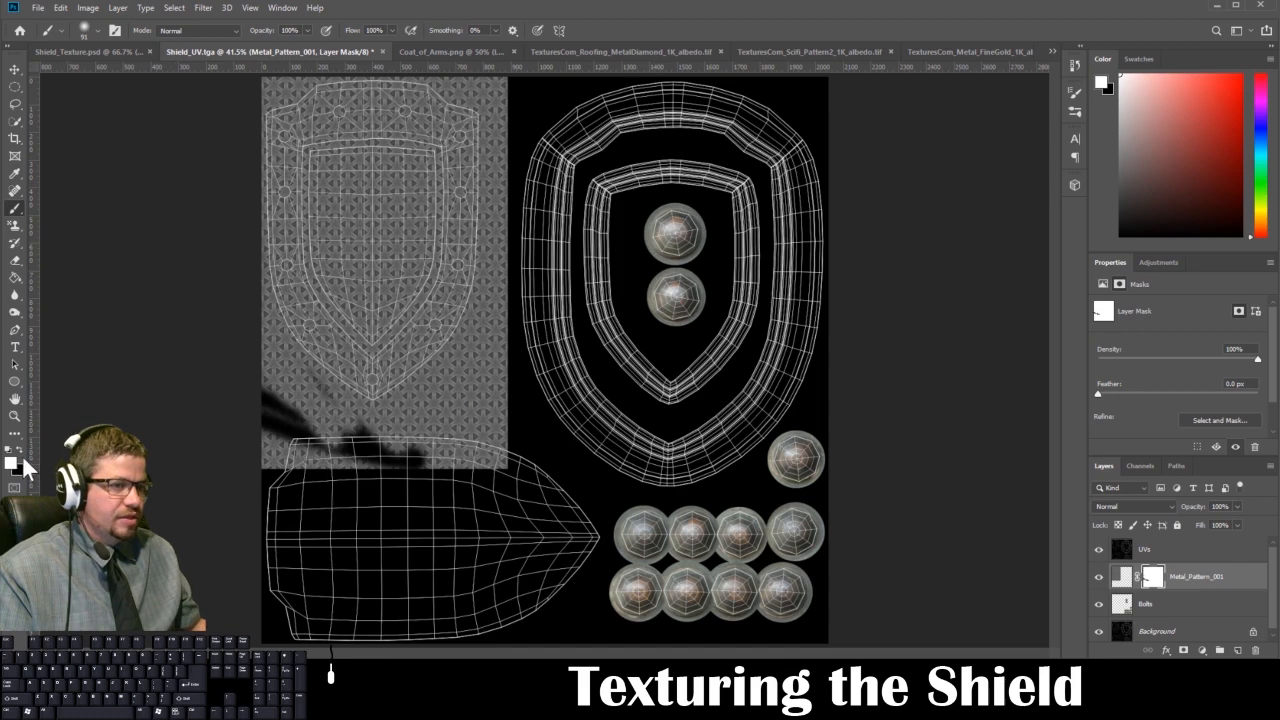
Paint black on the mask along the shield's lower-left edge with a soft 91 px brush.
right_click(264, 348)
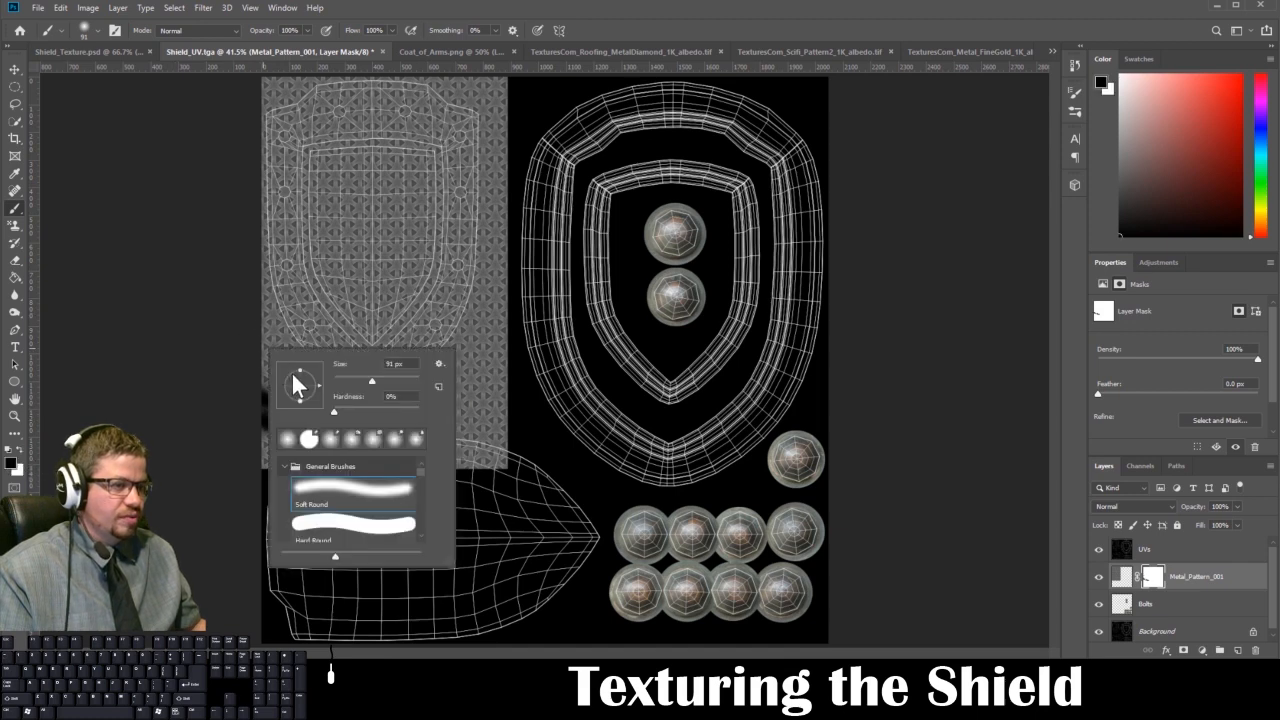
click(337, 410)
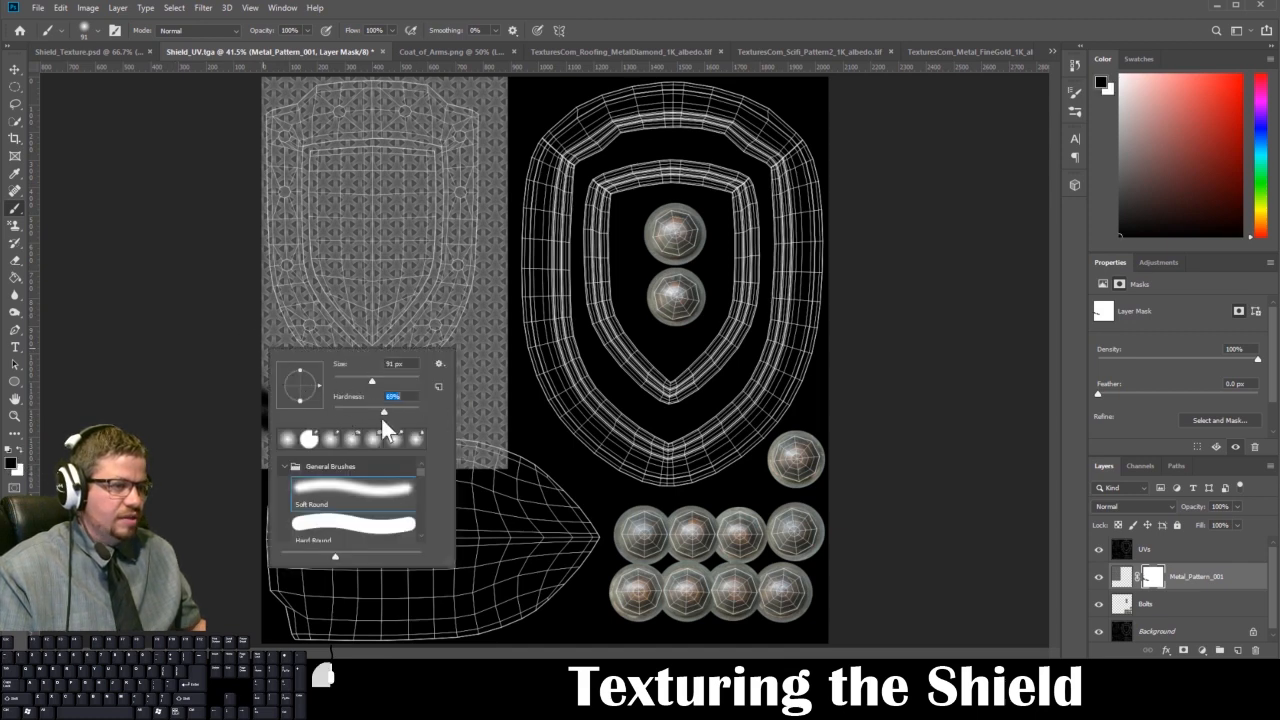
mouse_move(245, 301)
mouse_down()
mouse_move(323, 428)
mouse_move(296, 390)
mouse_move(292, 424)
mouse_up()
Try hiding the pattern below the shield on the mask with a 417 px soft brush.
right_click(292, 418)
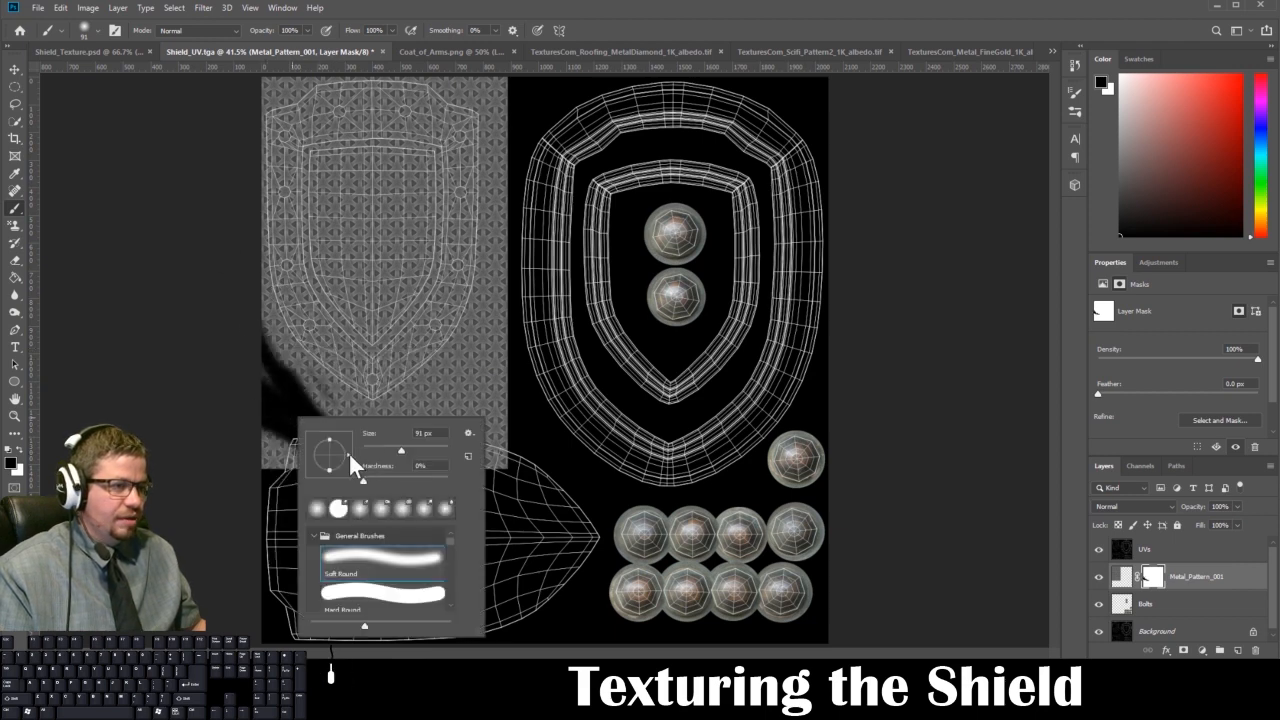
drag(397, 449, 434, 451)
click(254, 443)
drag(254, 443, 433, 480)
key(ctrl+z)
Set the brush size to 127 px and mask out all of the pattern outside the shield's UV outline.
right_click(325, 431)
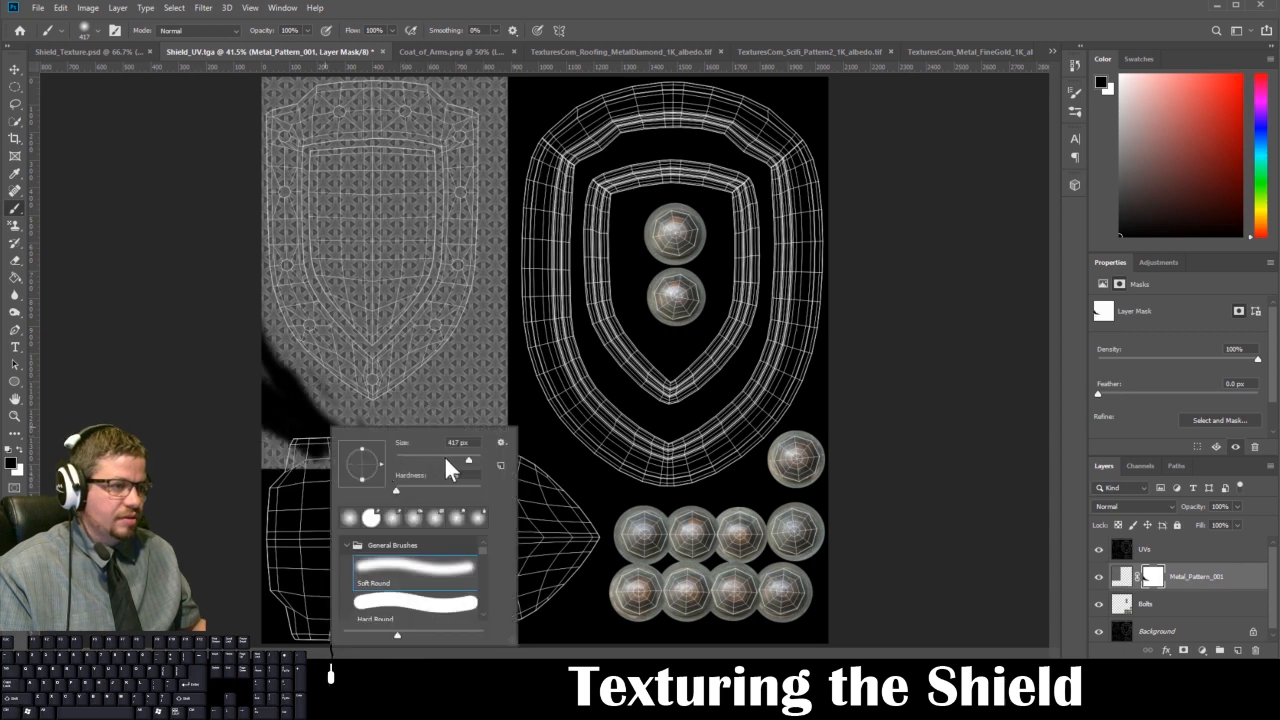
mouse_move(248, 416)
mouse_down()
mouse_move(371, 496)
mouse_move(271, 453)
mouse_up()
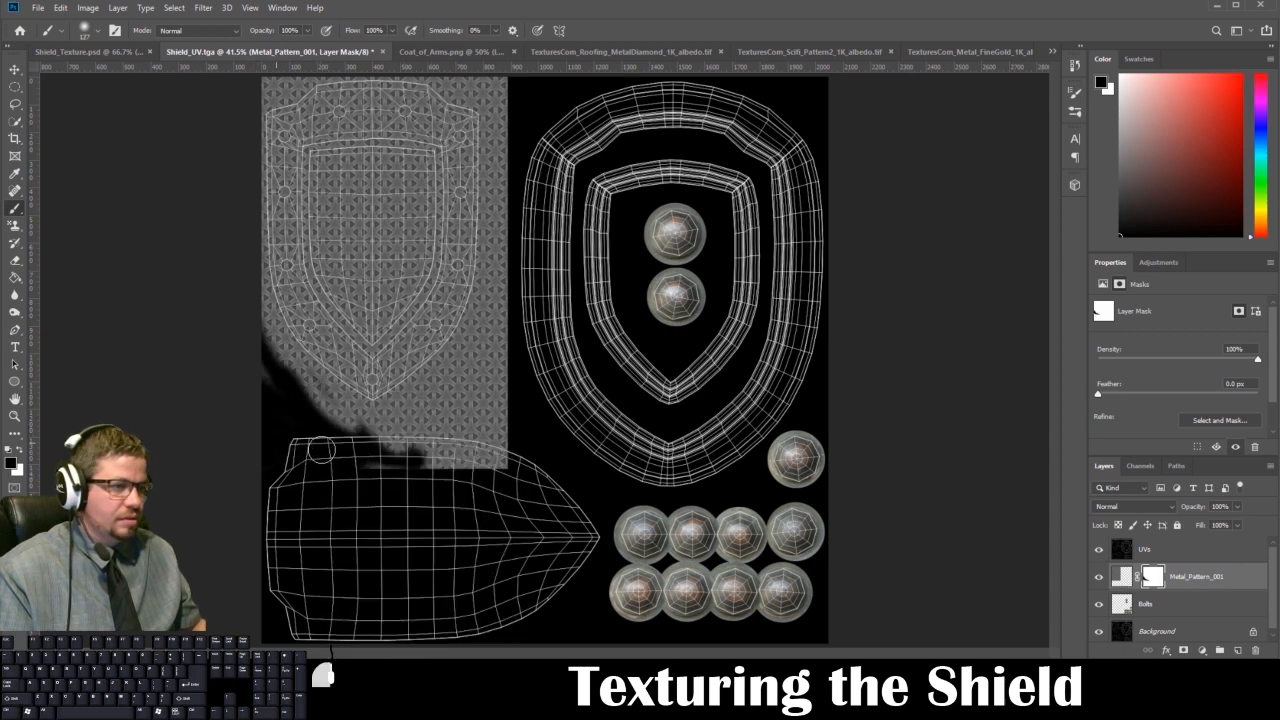
mouse_move(232, 308)
mouse_down()
mouse_move(413, 497)
mouse_move(288, 416)
mouse_move(309, 411)
mouse_move(386, 450)
mouse_move(290, 384)
mouse_move(433, 455)
mouse_move(344, 439)
mouse_move(537, 476)
mouse_move(434, 462)
mouse_move(524, 453)
mouse_move(455, 421)
mouse_move(372, 433)
mouse_move(465, 369)
mouse_move(505, 314)
mouse_move(482, 394)
mouse_move(499, 392)
mouse_move(503, 423)
mouse_move(489, 402)
mouse_move(499, 393)
mouse_move(464, 384)
mouse_move(439, 417)
mouse_move(353, 448)
mouse_move(385, 438)
mouse_up()
mouse_move(356, 446)
mouse_down()
mouse_move(489, 350)
mouse_move(519, 288)
mouse_up()
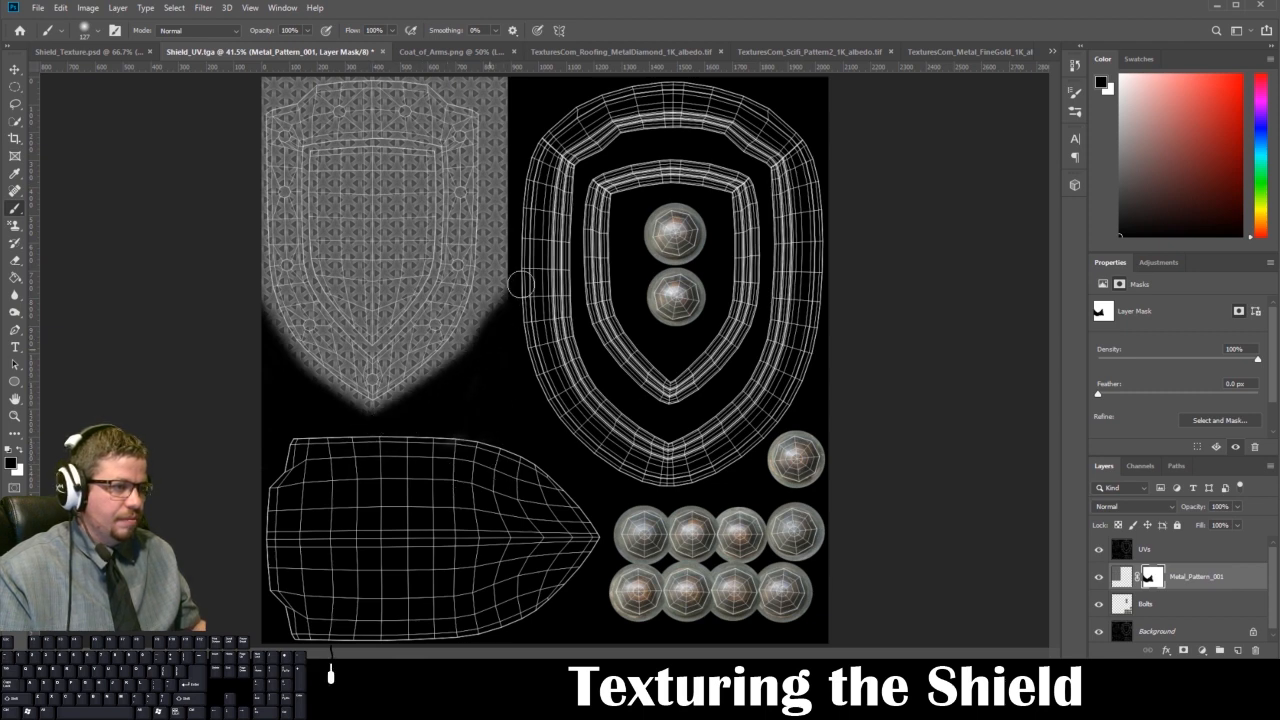
key(space)
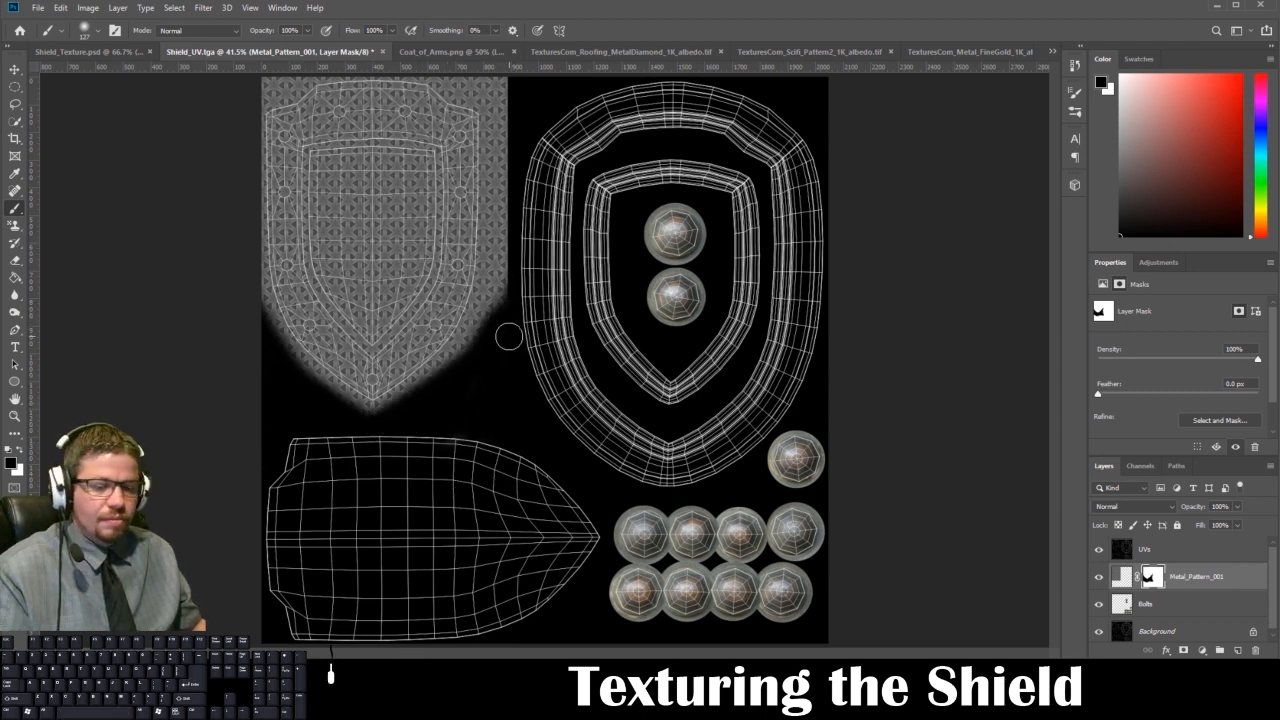
mouse_move(496, 78)
mouse_down()
mouse_move(521, 333)
mouse_move(500, 312)
mouse_move(498, 75)
mouse_move(504, 94)
mouse_move(460, 69)
mouse_move(481, 91)
mouse_up()
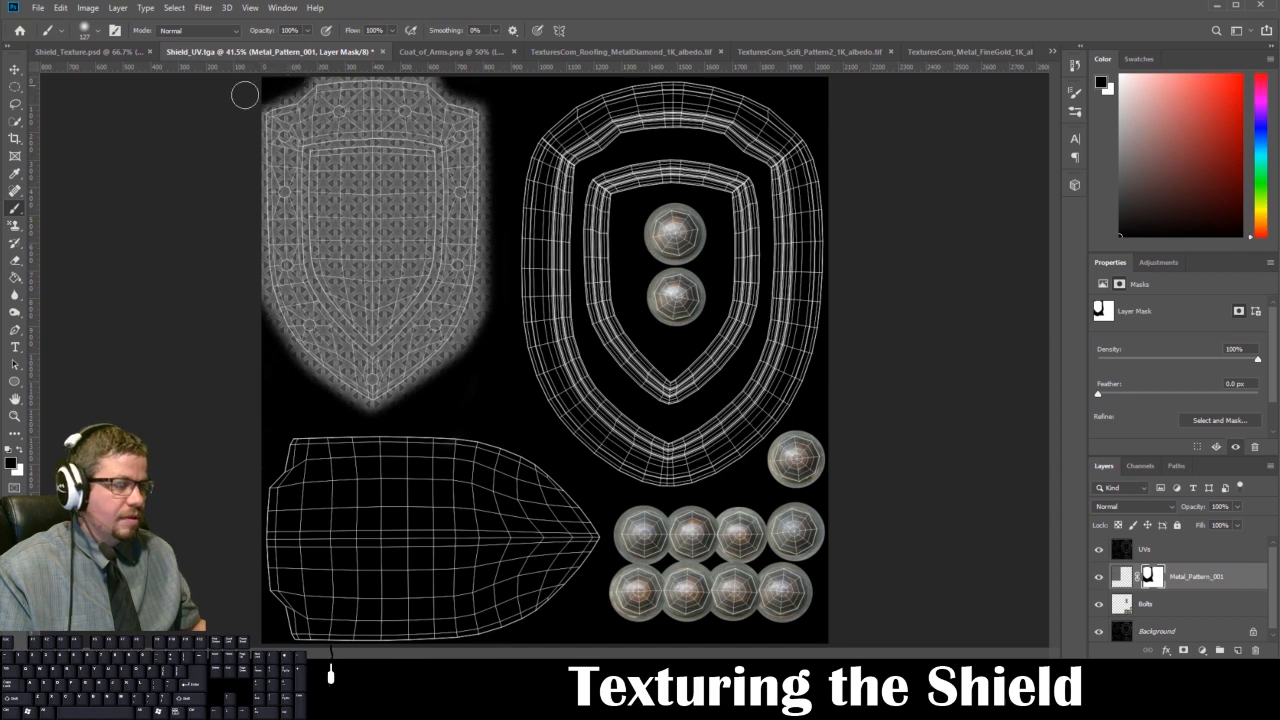
mouse_move(504, 264)
mouse_down()
mouse_move(469, 347)
mouse_move(373, 427)
mouse_up()
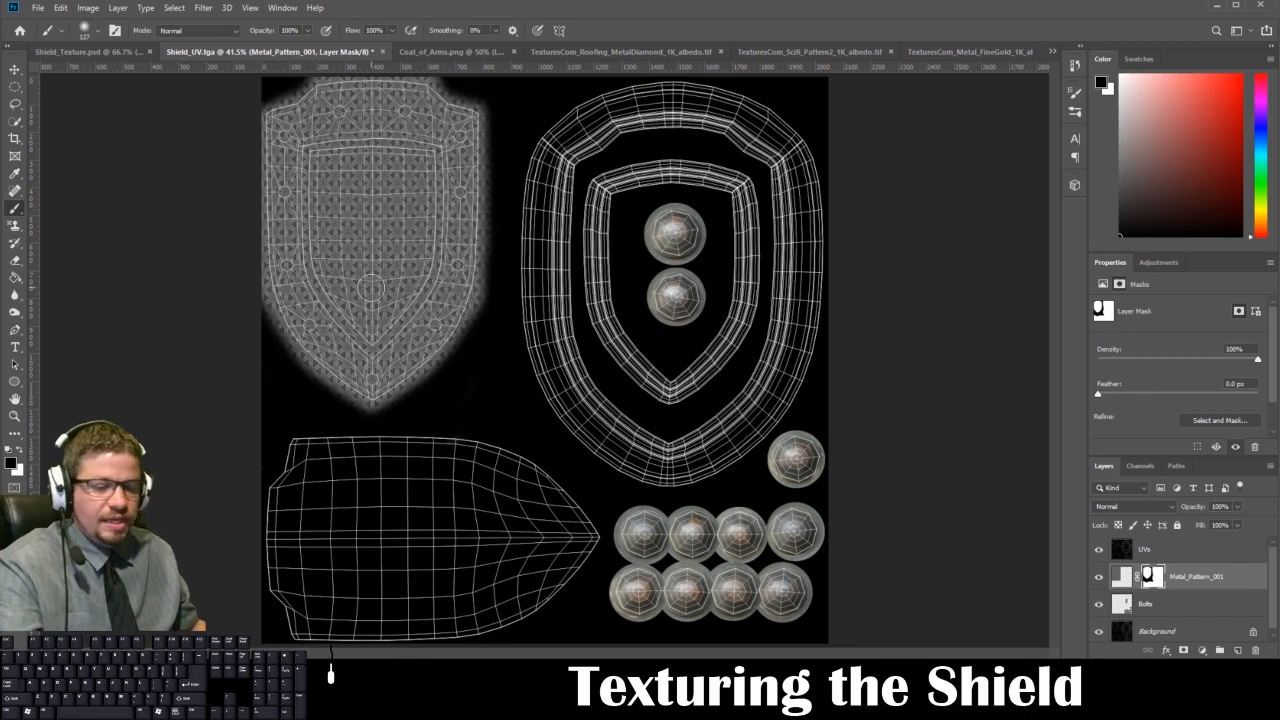
Reduce the soft brush to 45 px and try freehand black strokes along the inner shield outline's lower edge.
scroll(373, 292, up, 2)
scroll(373, 292, down, 3)
scroll(373, 292, up, 4)
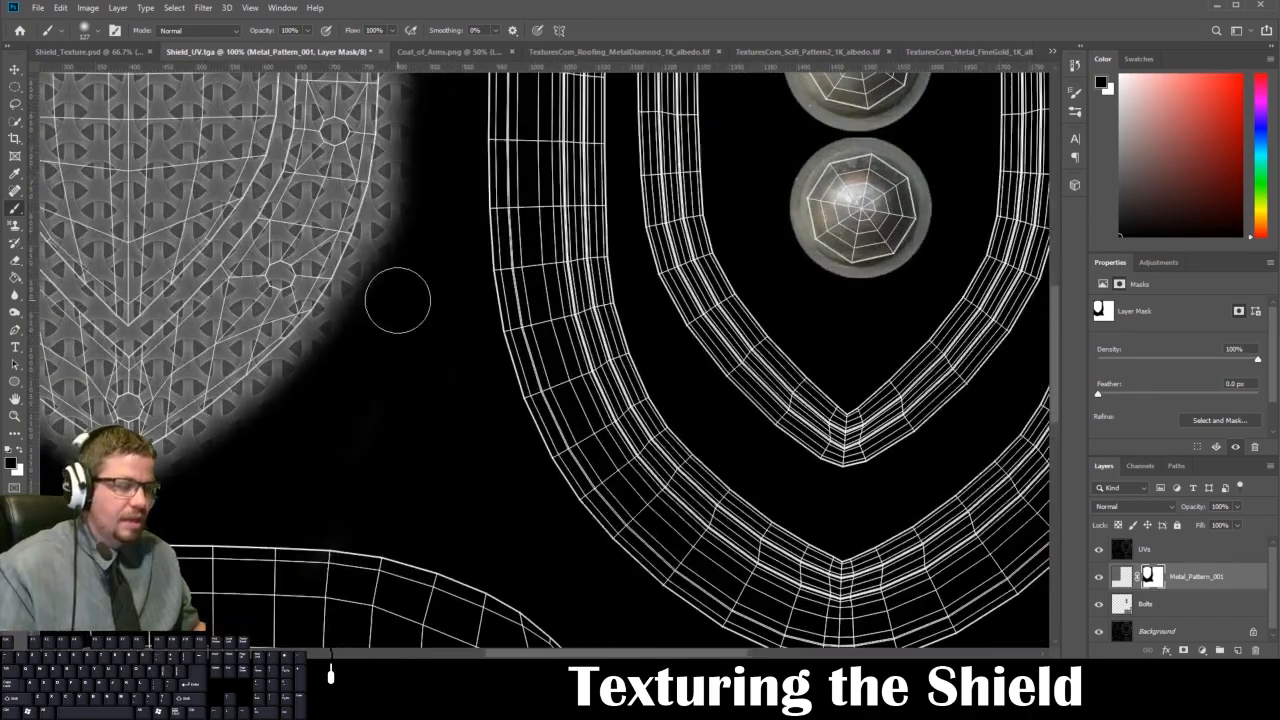
drag(379, 322, 708, 526)
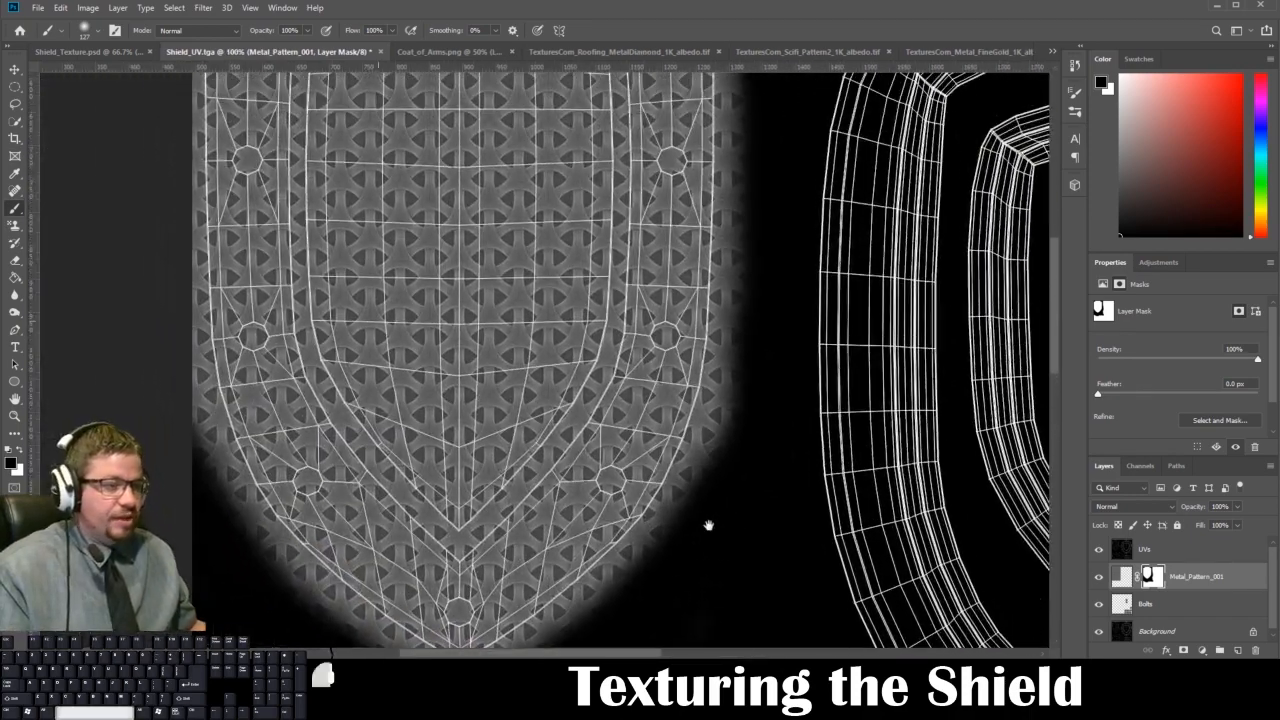
right_click(459, 397)
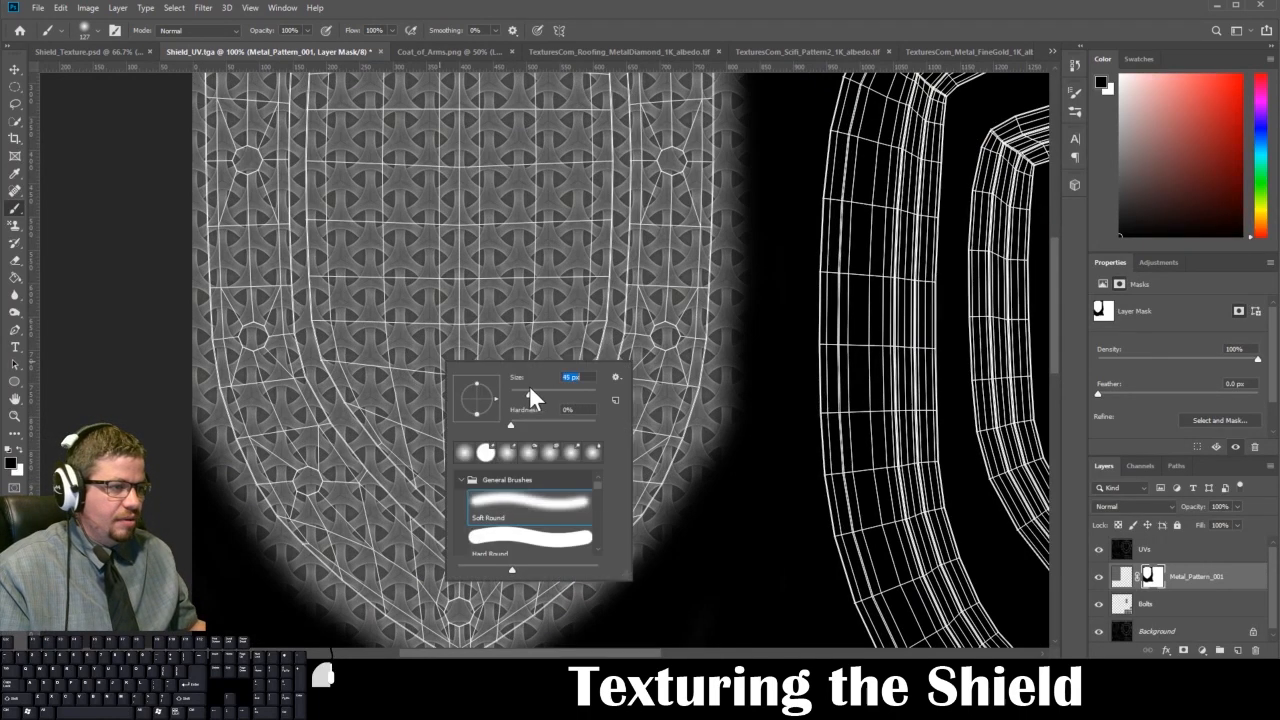
drag(379, 430, 432, 510)
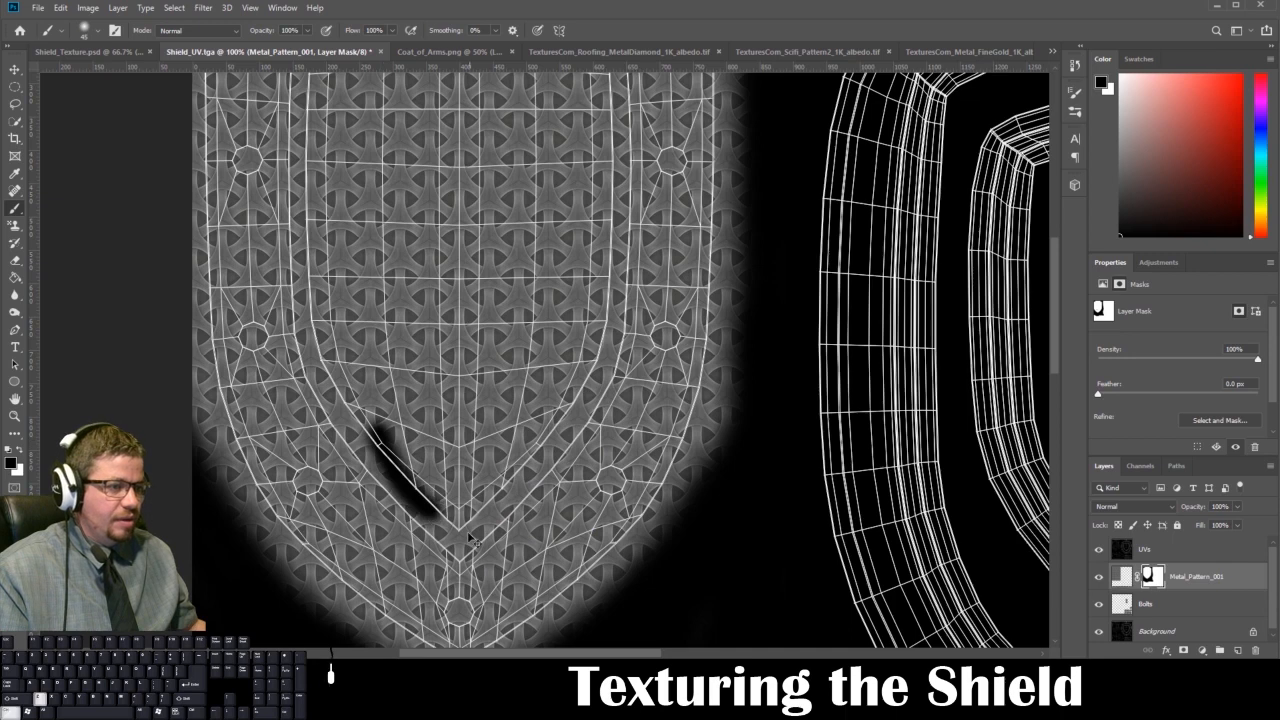
key(ctrl+z)
right_click(470, 538)
mouse_move(535, 504)
mouse_down()
mouse_move(790, 518)
mouse_move(388, 508)
mouse_up()
click(448, 493)
key(ctrl+z)
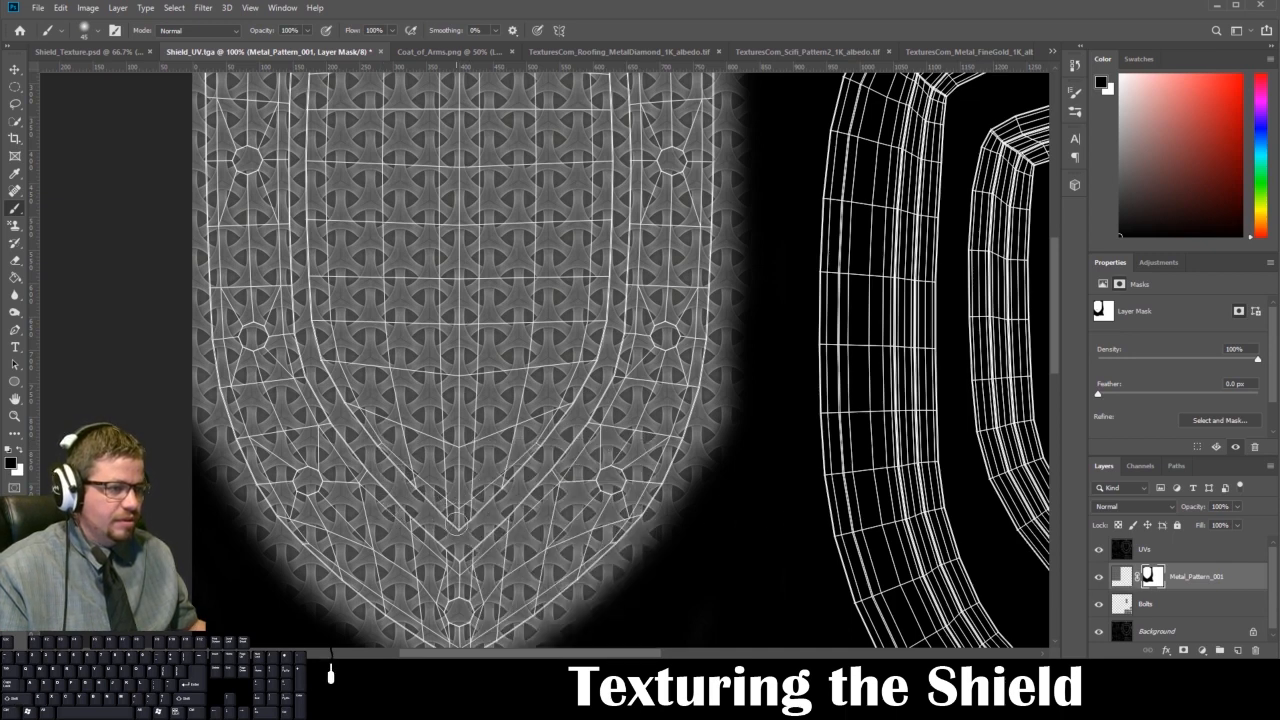
Mask the inner shield outline's left edge with connected straight black strokes from the bottom tip to the upper-left corner.
click(459, 528)
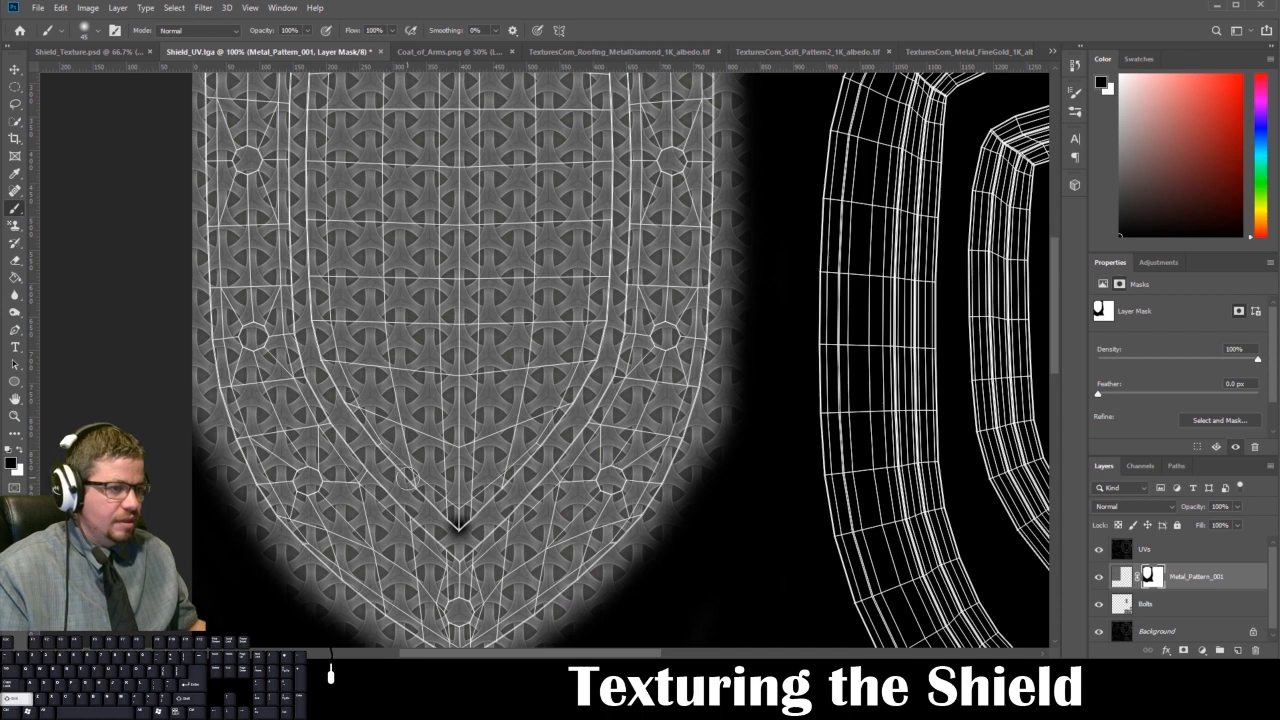
shift+click(414, 491)
shift+click(366, 440)
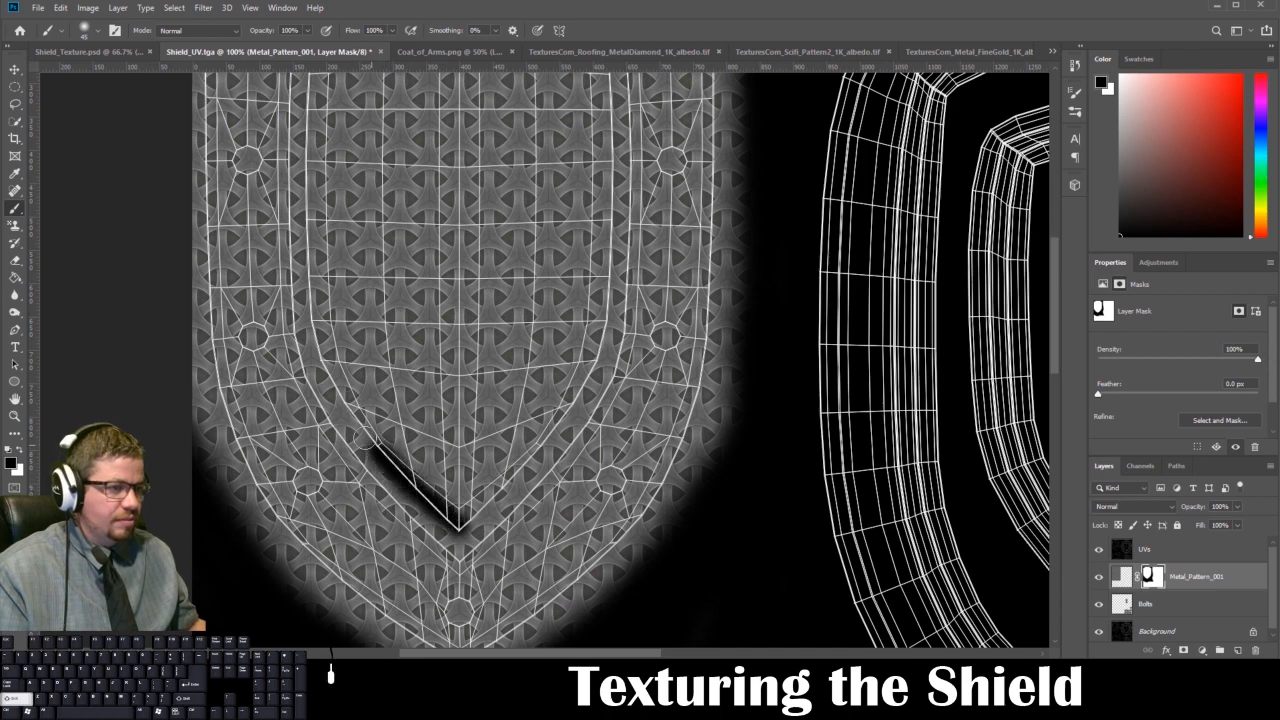
shift+click(343, 403)
shift+click(314, 350)
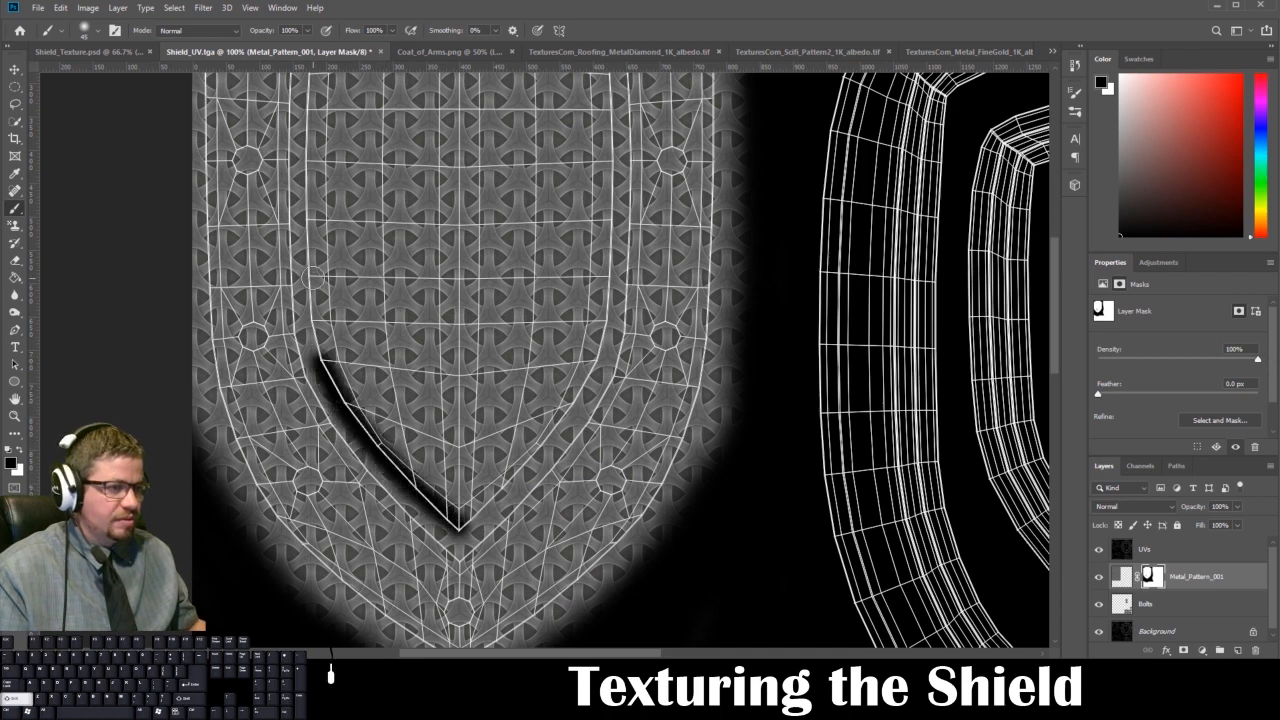
shift+click(313, 279)
scroll(315, 276, up, 3)
shift+click(328, 272)
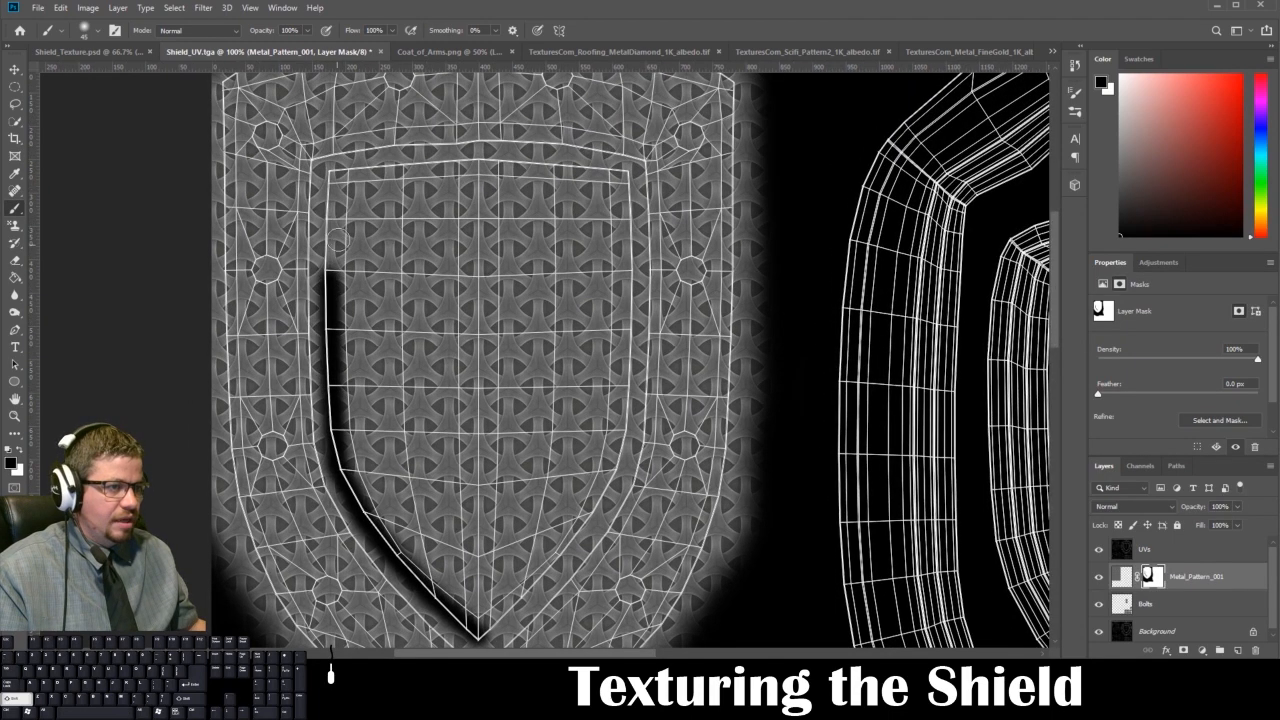
shift+click(333, 172)
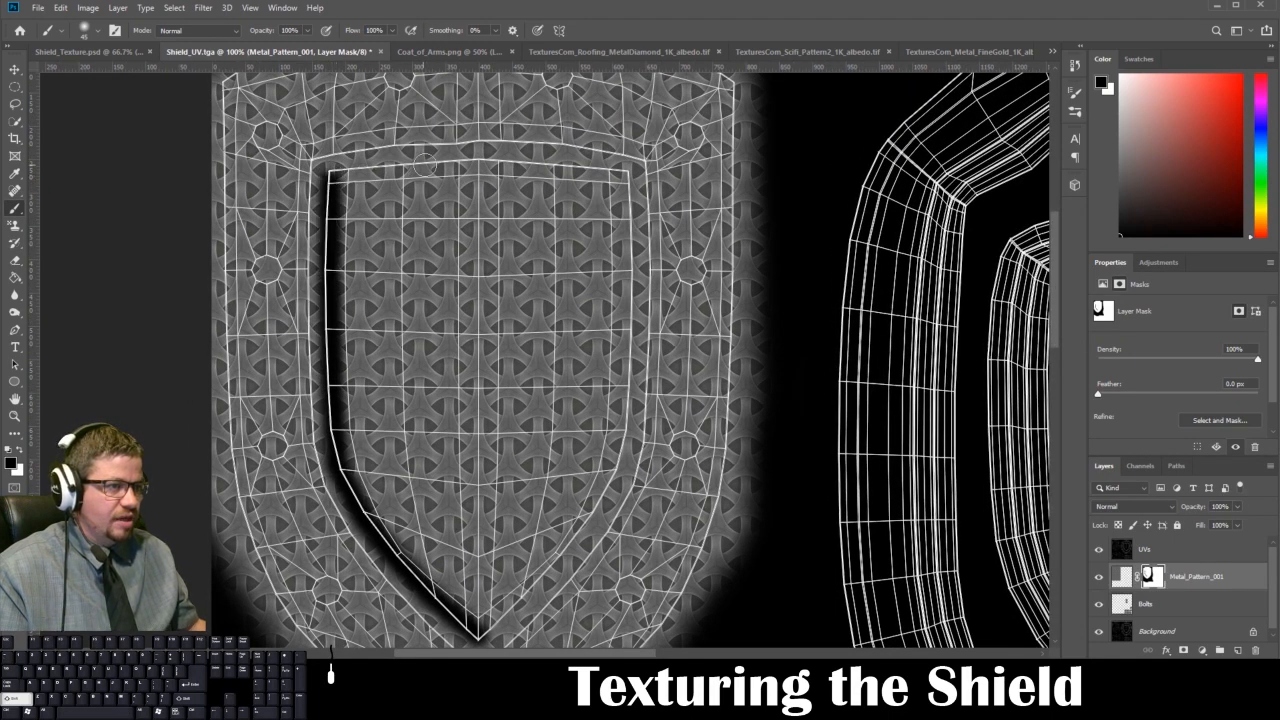
Continue the straight black mask strokes along the inner shield outline's top edge to its upper-right corner.
shift+click(458, 161)
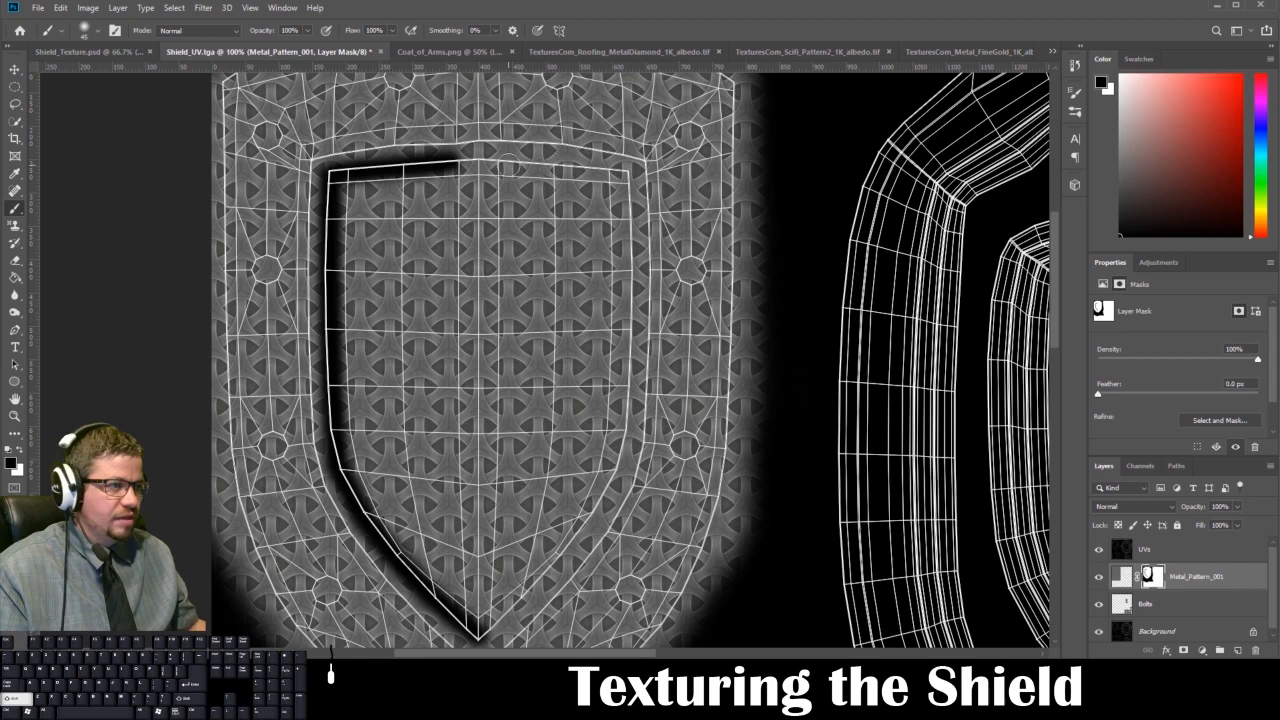
shift+click(484, 160)
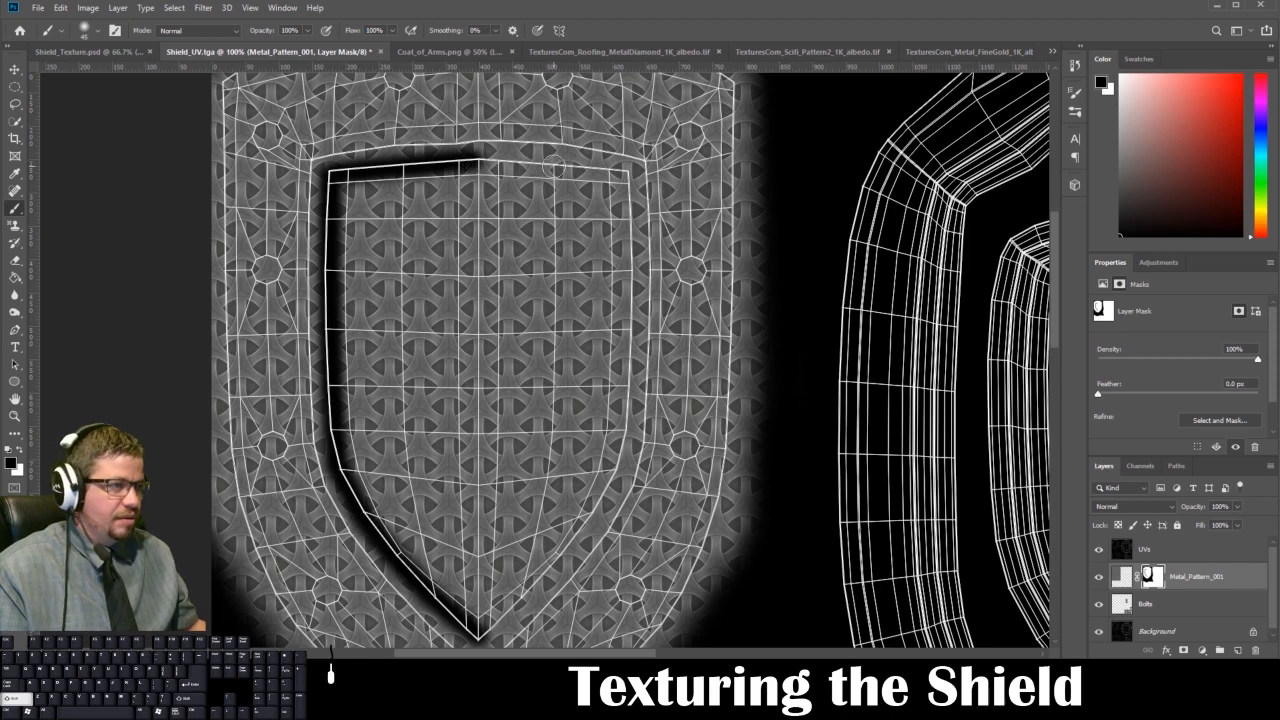
shift+click(553, 165)
shift+click(628, 172)
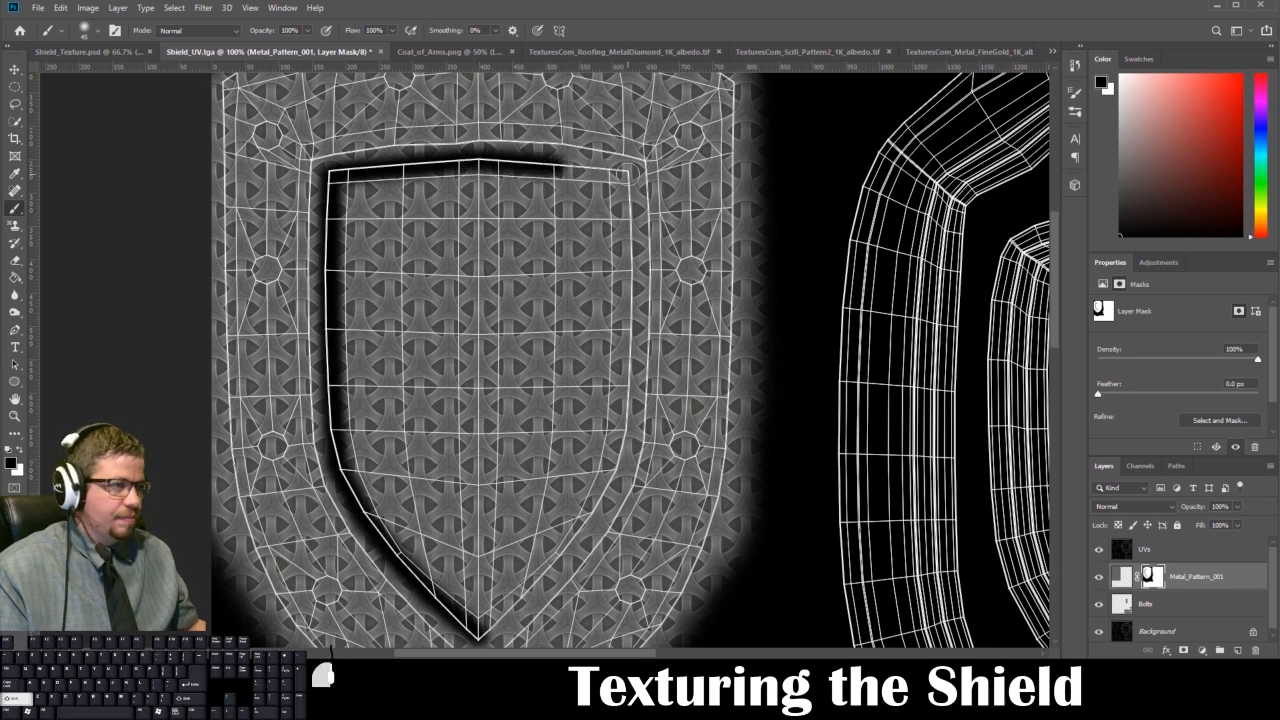
Mask the inner shield outline's right edge with connected straight black strokes from the upper-right corner down to the bottom tip.
shift+click(629, 272)
shift+click(627, 330)
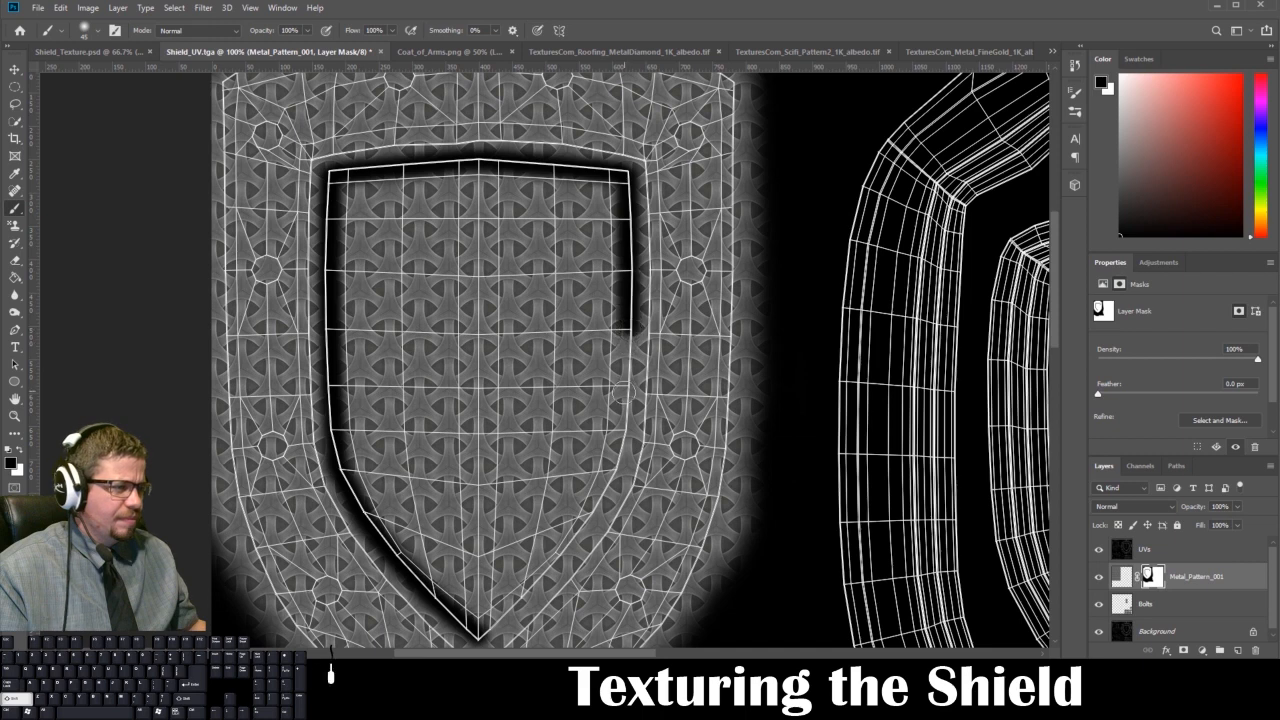
shift+click(627, 390)
shift+click(625, 428)
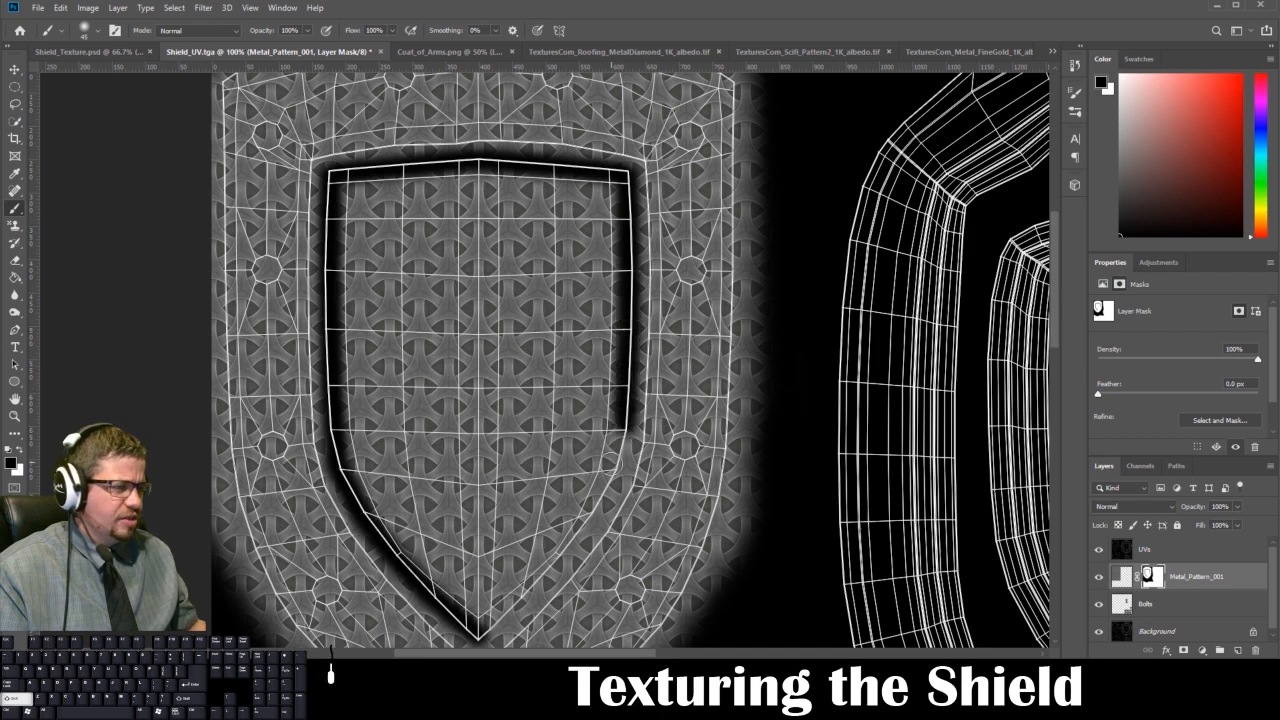
shift+click(617, 470)
shift+click(590, 513)
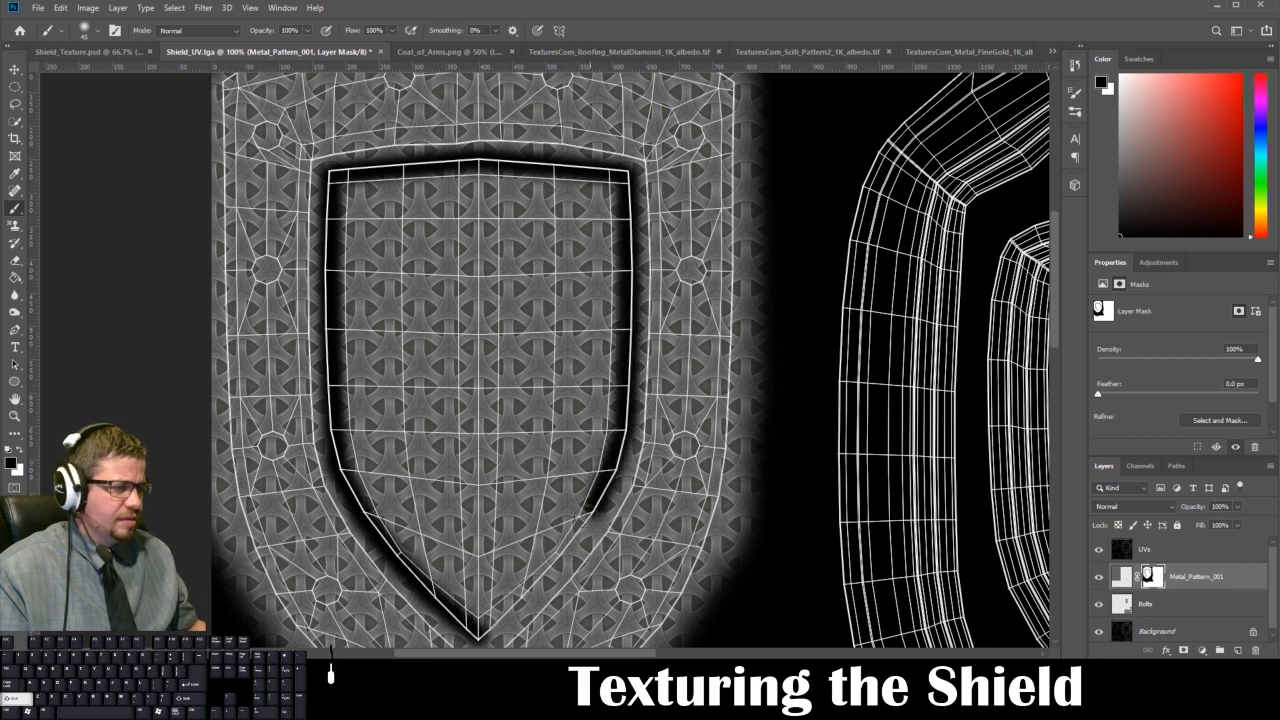
shift+click(479, 632)
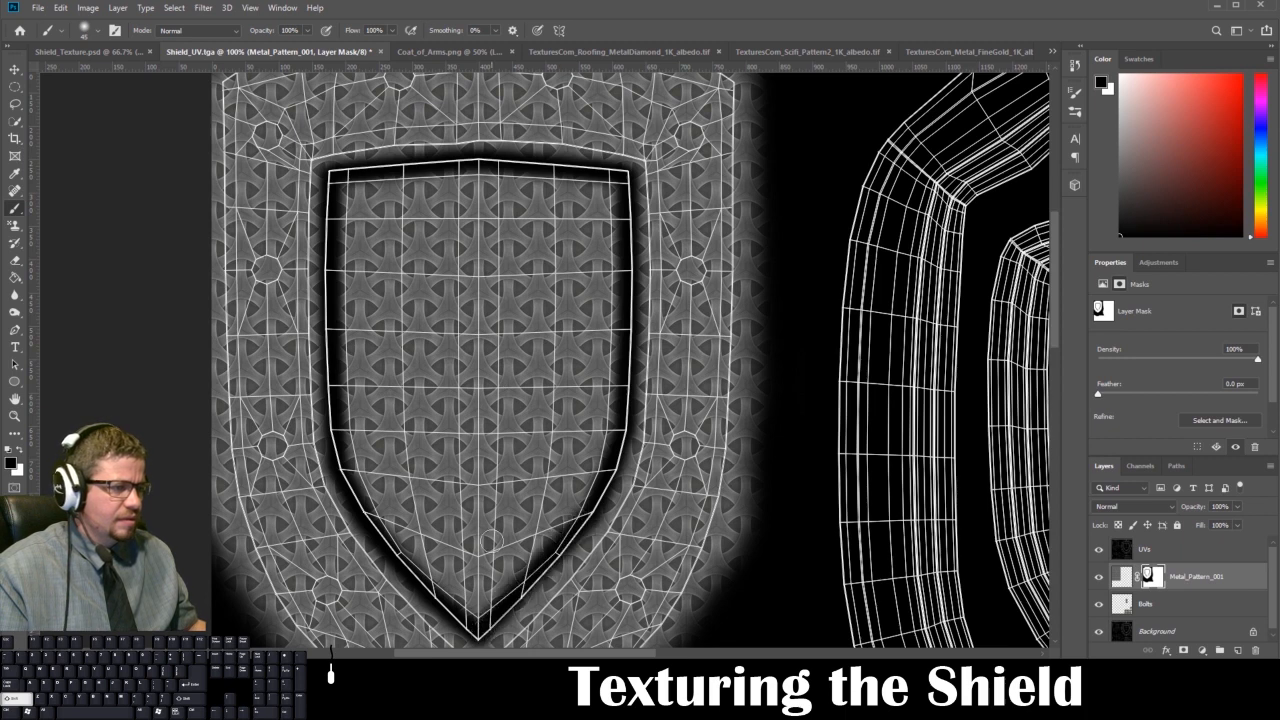
Mask out the remaining metal pattern inside the inner shield outline, enlarging the soft black brush to 76 px for the centre.
mouse_move(478, 618)
mouse_down()
mouse_move(366, 495)
mouse_move(340, 426)
mouse_move(344, 187)
mouse_move(615, 187)
mouse_move(621, 371)
mouse_move(599, 460)
mouse_move(555, 530)
mouse_move(461, 601)
mouse_move(445, 585)
mouse_move(521, 561)
mouse_move(594, 453)
mouse_move(614, 359)
mouse_move(607, 208)
mouse_move(446, 189)
mouse_move(372, 190)
mouse_move(352, 211)
mouse_move(371, 189)
mouse_move(594, 222)
mouse_move(353, 202)
mouse_move(384, 549)
mouse_move(374, 480)
mouse_up()
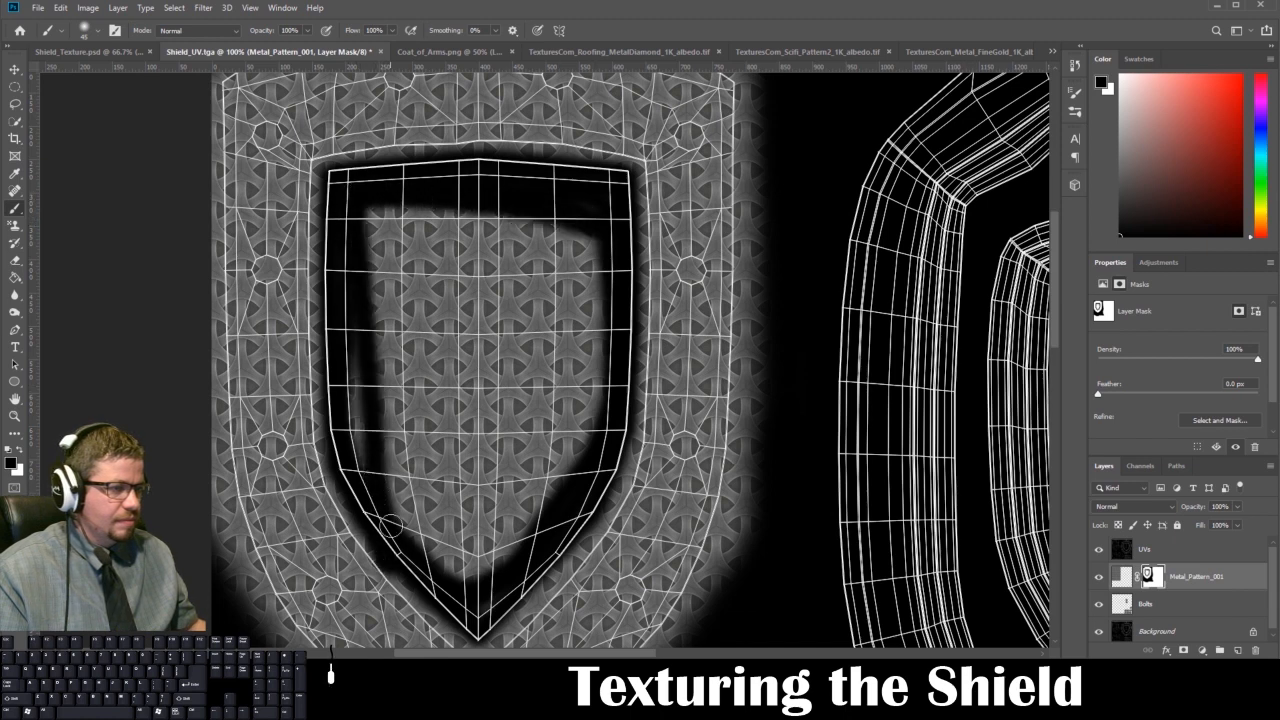
key(x)
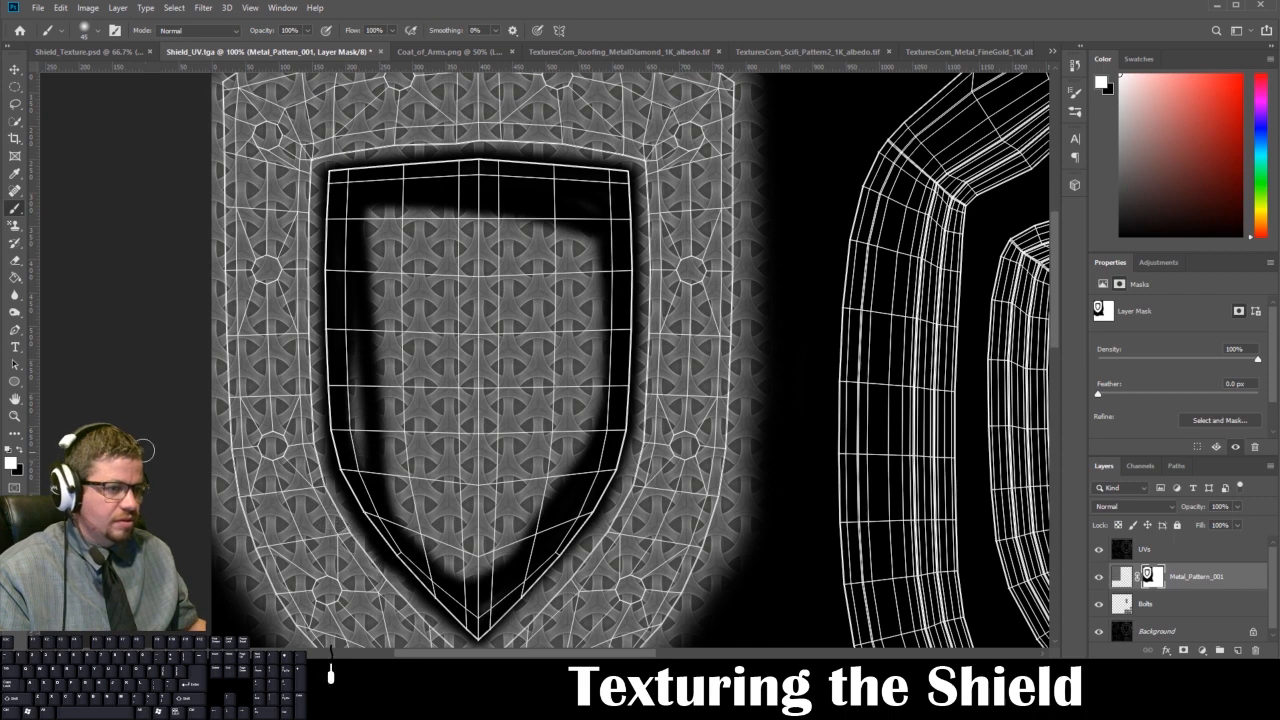
mouse_move(465, 565)
mouse_down()
mouse_move(378, 455)
mouse_move(353, 350)
mouse_move(363, 238)
mouse_move(385, 206)
mouse_move(353, 210)
mouse_move(577, 224)
mouse_move(613, 247)
mouse_move(543, 212)
mouse_up()
right_click(543, 213)
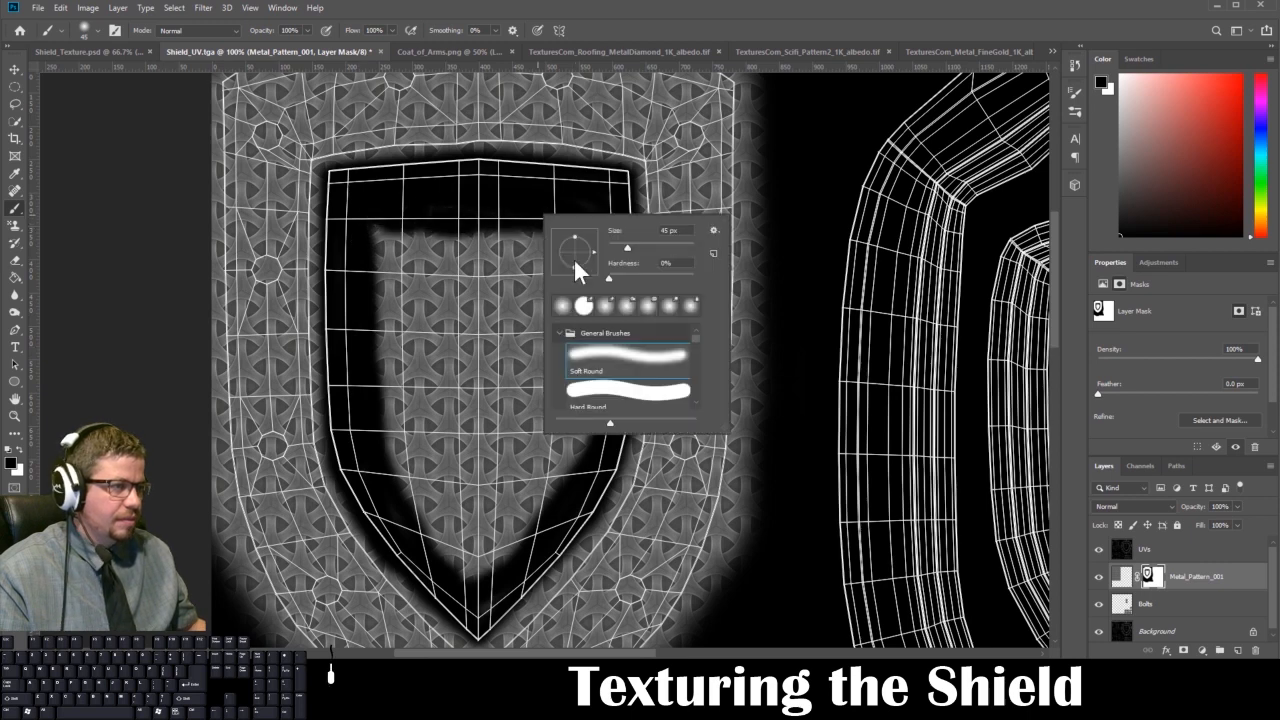
drag(629, 248, 643, 248)
mouse_move(359, 234)
mouse_down()
mouse_move(394, 316)
mouse_move(447, 527)
mouse_move(409, 352)
mouse_move(373, 339)
mouse_move(422, 494)
mouse_move(470, 539)
mouse_move(409, 313)
mouse_move(448, 561)
mouse_move(469, 567)
mouse_move(492, 563)
mouse_move(566, 489)
mouse_move(585, 395)
mouse_move(571, 246)
mouse_move(493, 236)
mouse_move(578, 242)
mouse_move(597, 359)
mouse_move(533, 240)
mouse_move(375, 237)
mouse_move(408, 268)
mouse_move(405, 286)
mouse_move(445, 253)
mouse_move(449, 265)
mouse_move(540, 260)
mouse_move(553, 311)
mouse_move(549, 412)
mouse_move(520, 422)
mouse_move(523, 408)
mouse_move(422, 398)
mouse_move(507, 367)
mouse_move(473, 437)
mouse_move(488, 530)
mouse_move(563, 452)
mouse_move(442, 586)
mouse_move(531, 482)
mouse_move(525, 466)
mouse_move(500, 466)
mouse_move(465, 528)
mouse_move(507, 500)
mouse_move(546, 426)
mouse_move(584, 468)
mouse_move(551, 348)
mouse_up()
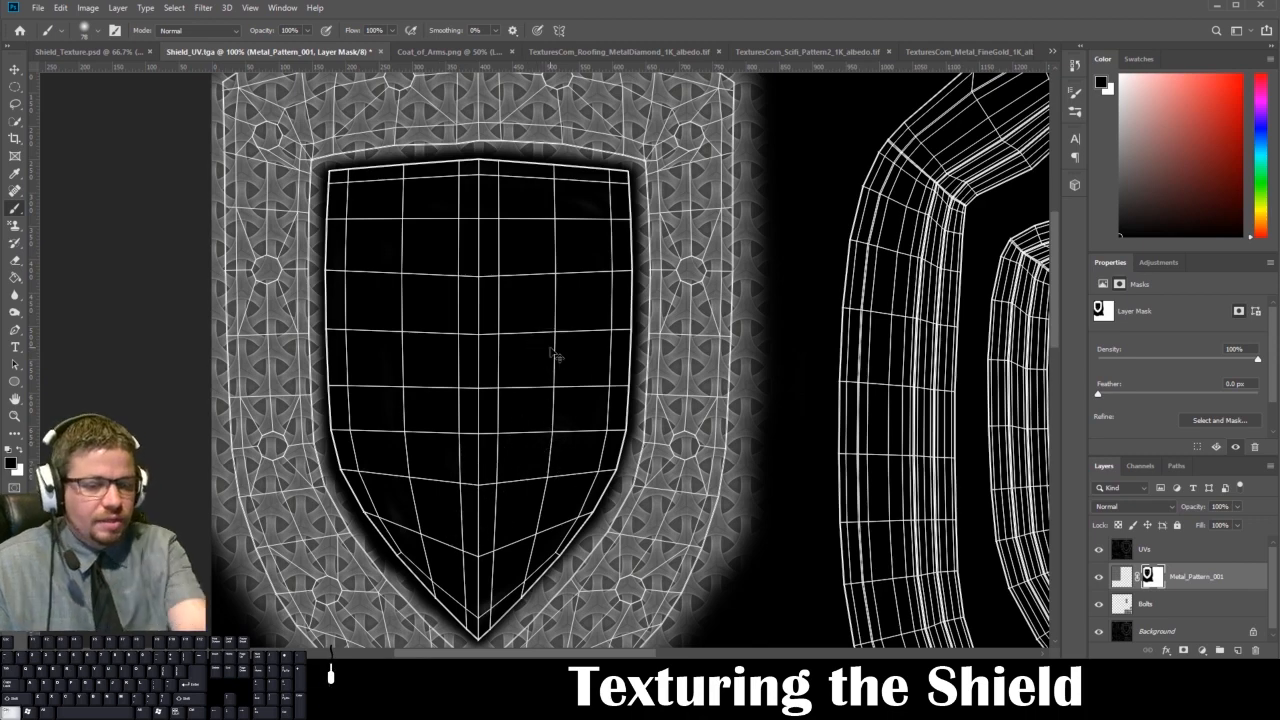
Copy the whole TexturesCom_Roofing_MetalDiamond_1K_albedo.tif image and paste it into the Shield_UV.tga document.
scroll(550, 348, down, 2)
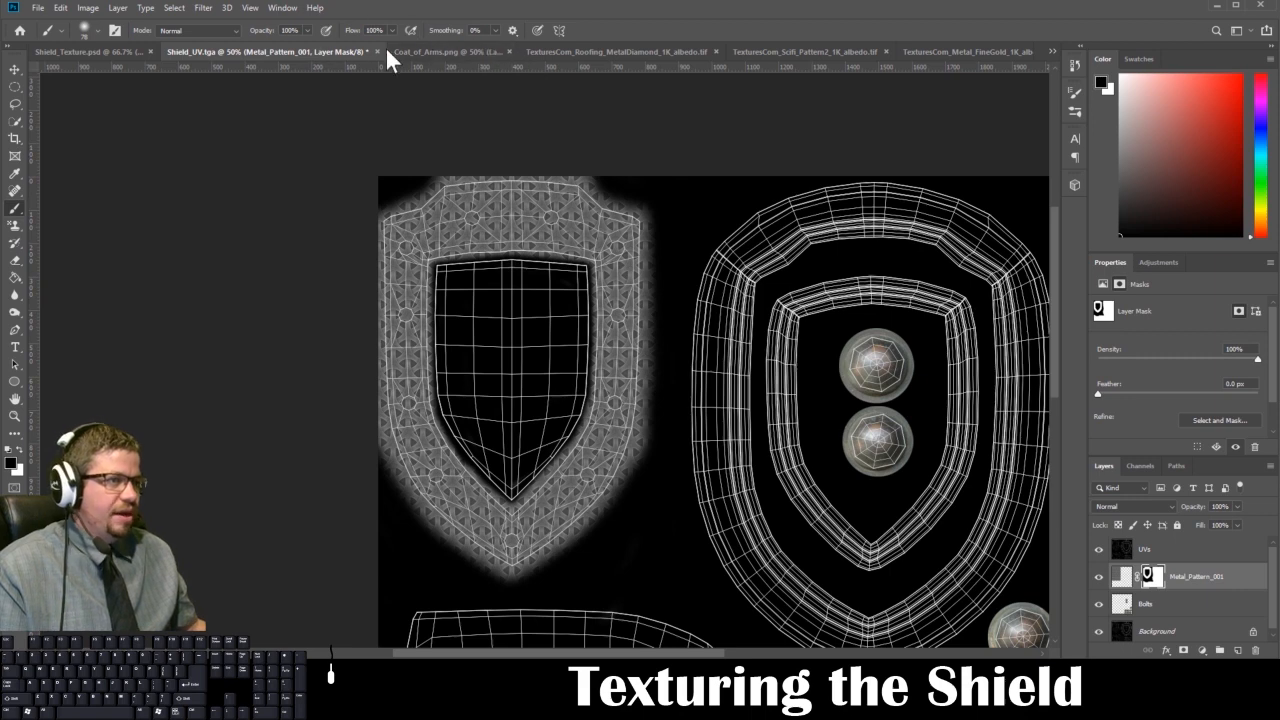
click(421, 51)
click(577, 52)
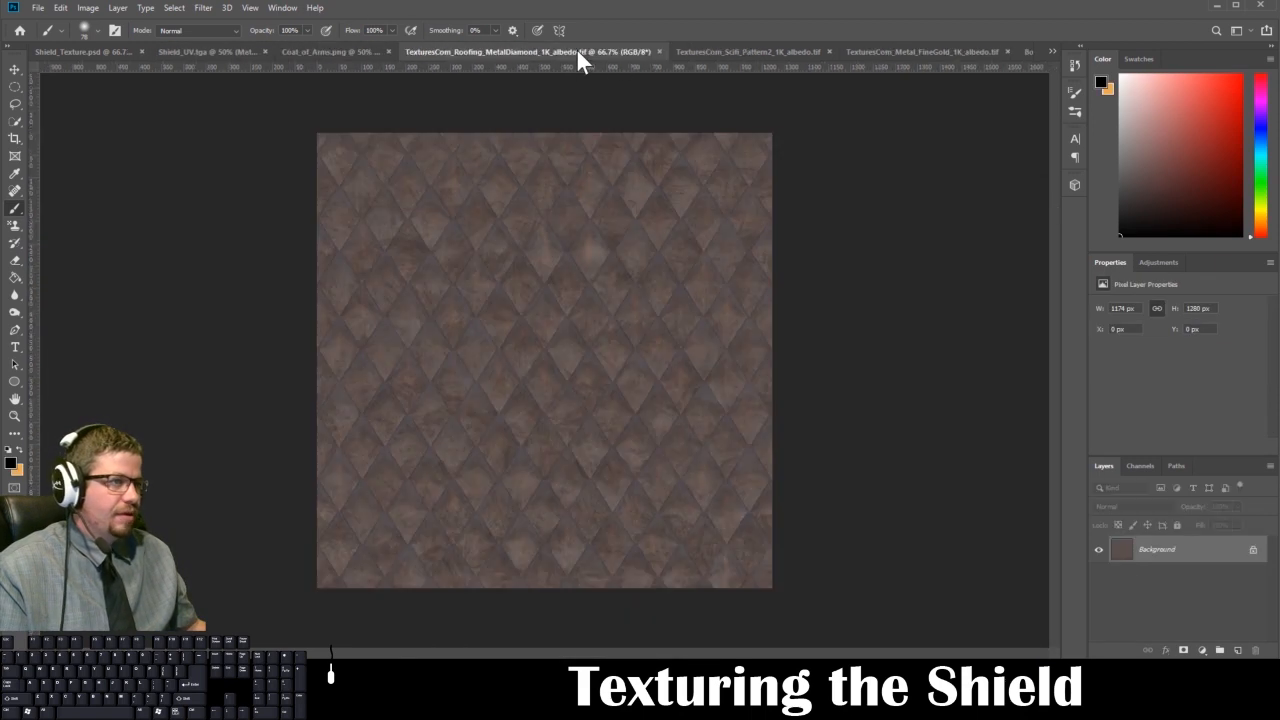
key(ctrl+a)
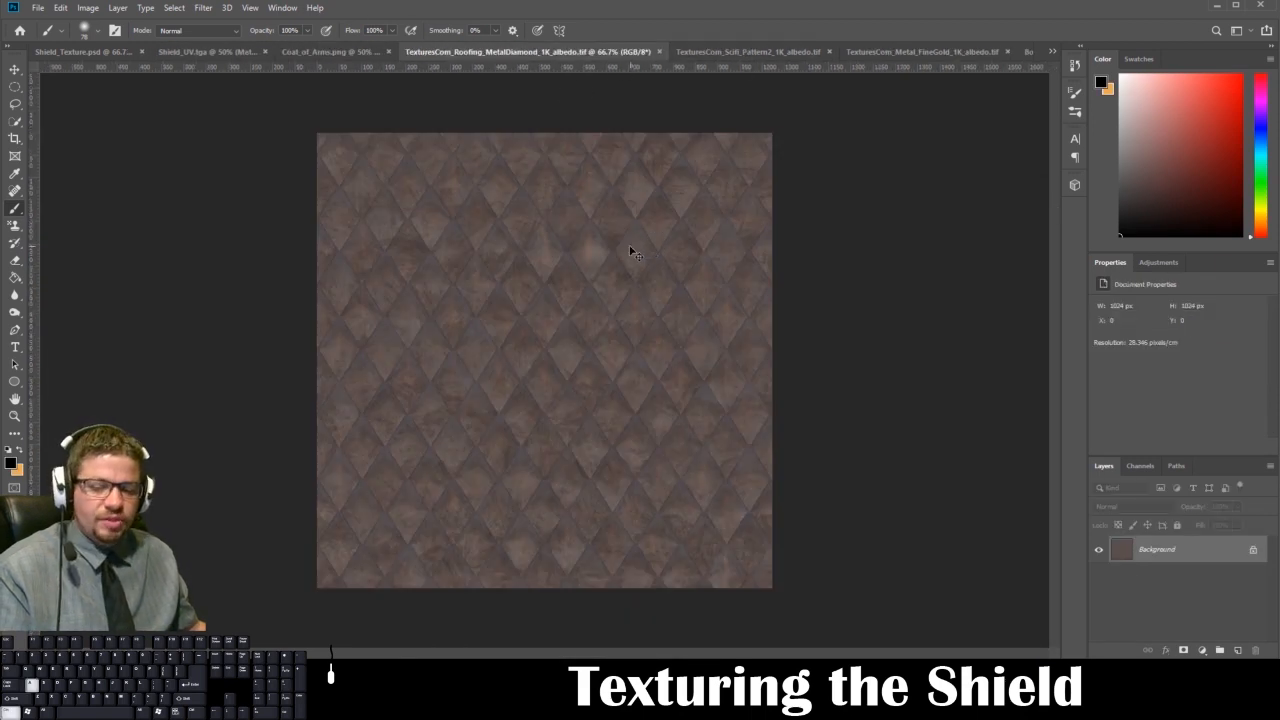
key(ctrl+c)
click(205, 52)
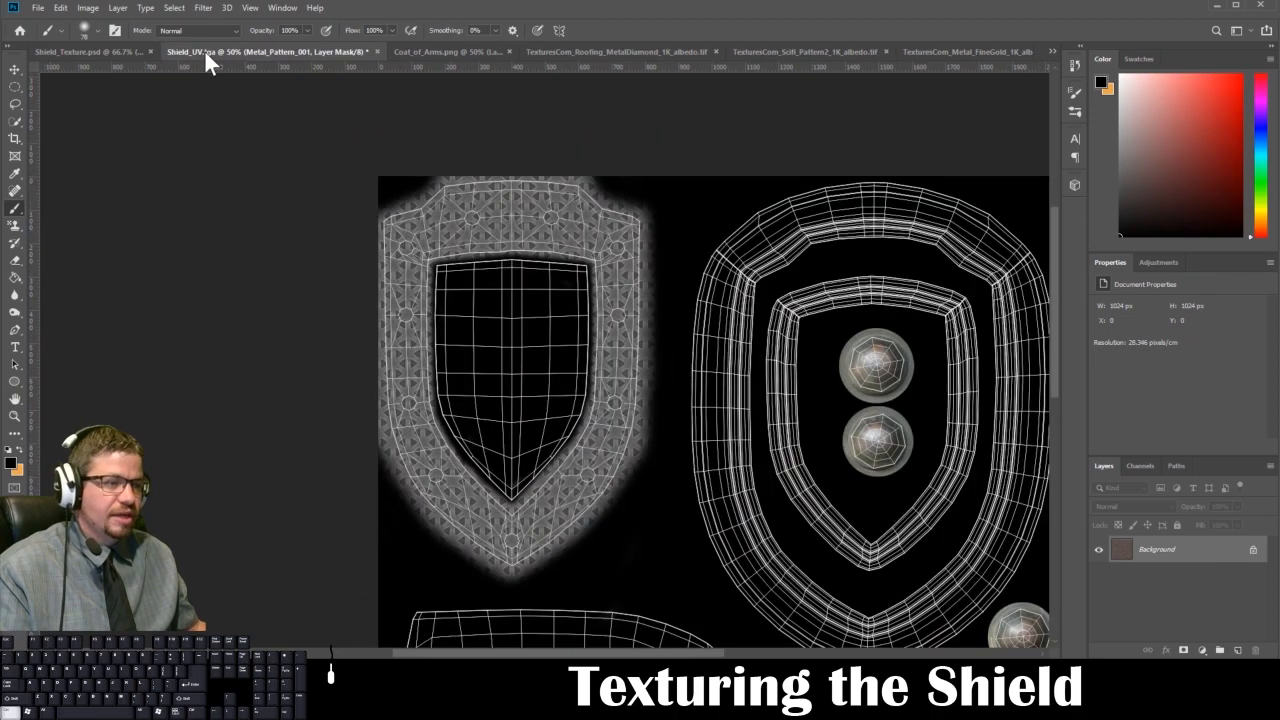
key(ctrl+v)
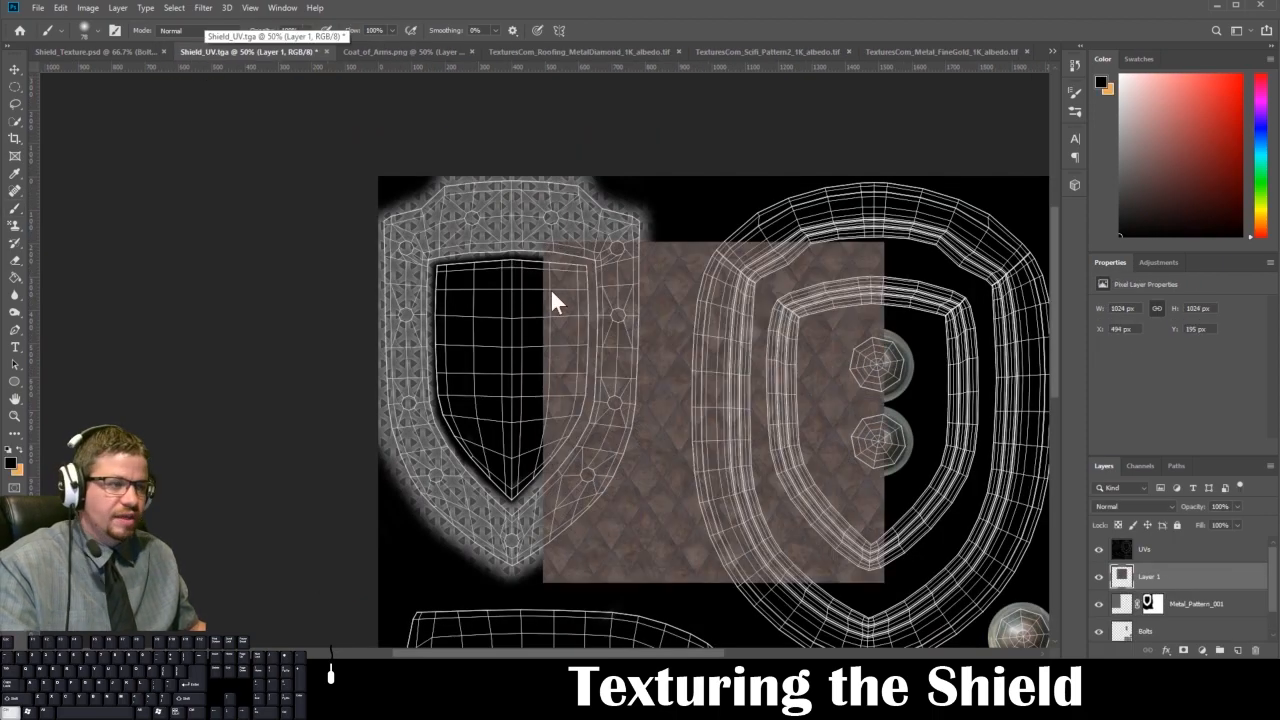
Scale the pasted metal diamond texture to about 789 px square and position it over the inner shield.
key(ctrl+t)
drag(676, 421, 465, 401)
drag(333, 219, 410, 292)
drag(517, 406, 502, 355)
key(Return)
key(b)
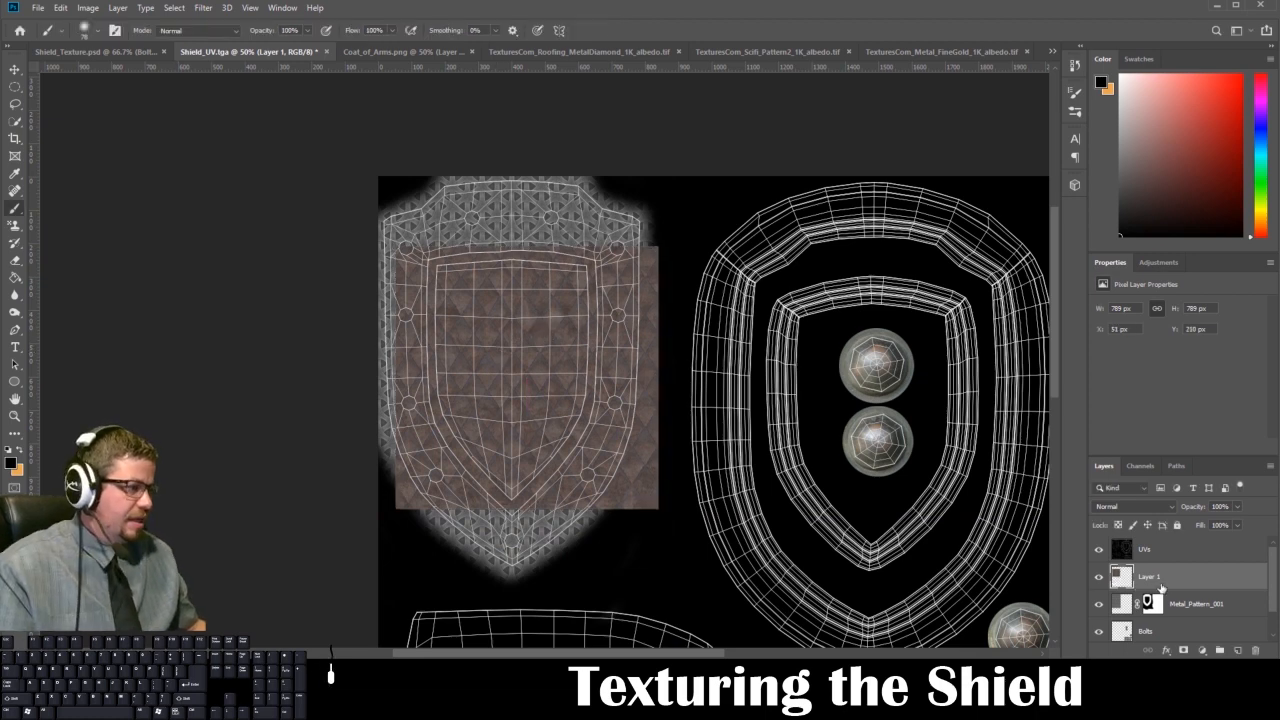
Move the metal diamond layer below Metal_Pattern_001 and rename it Center_Metal.
drag(1150, 578, 1176, 620)
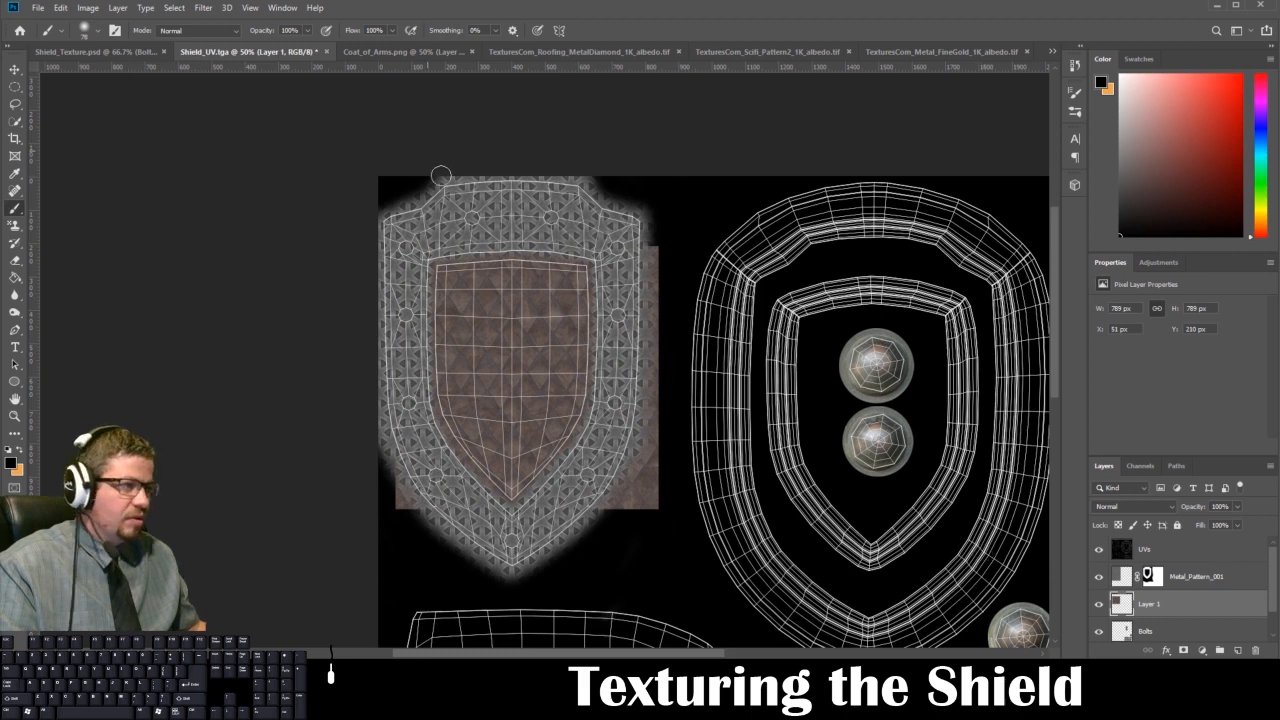
double_click(1150, 605)
text(Col)
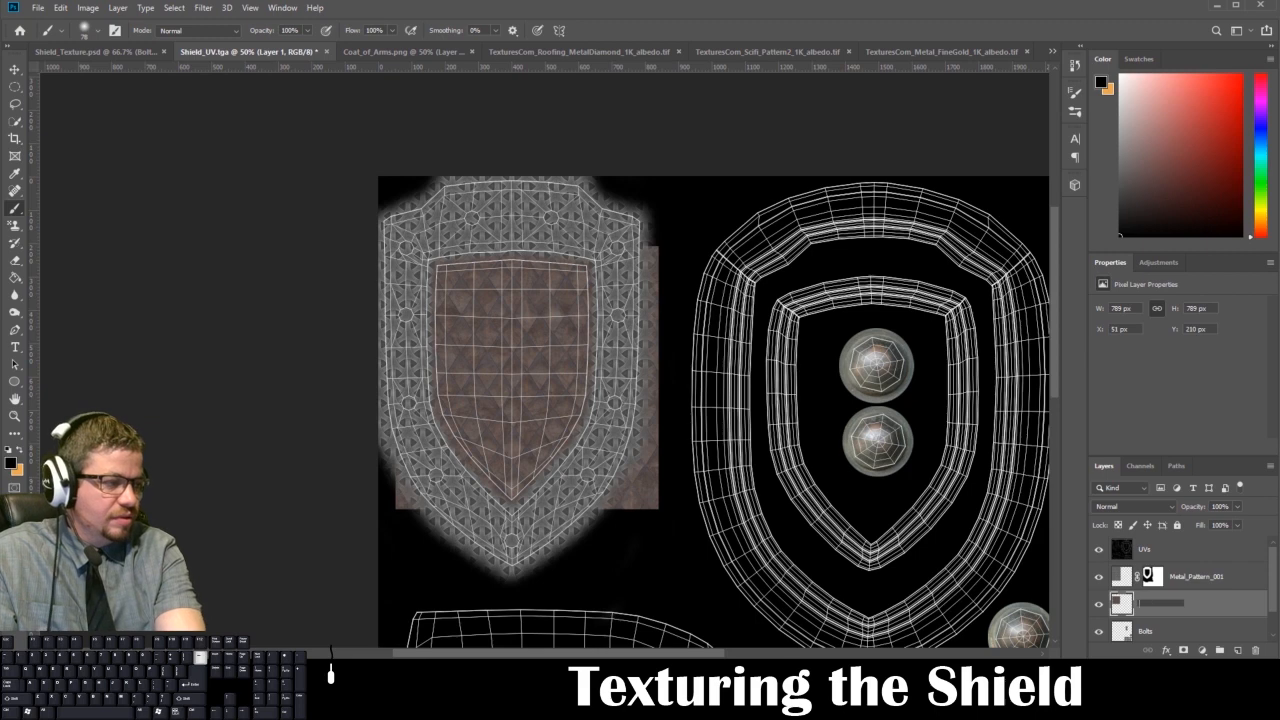
text(V)
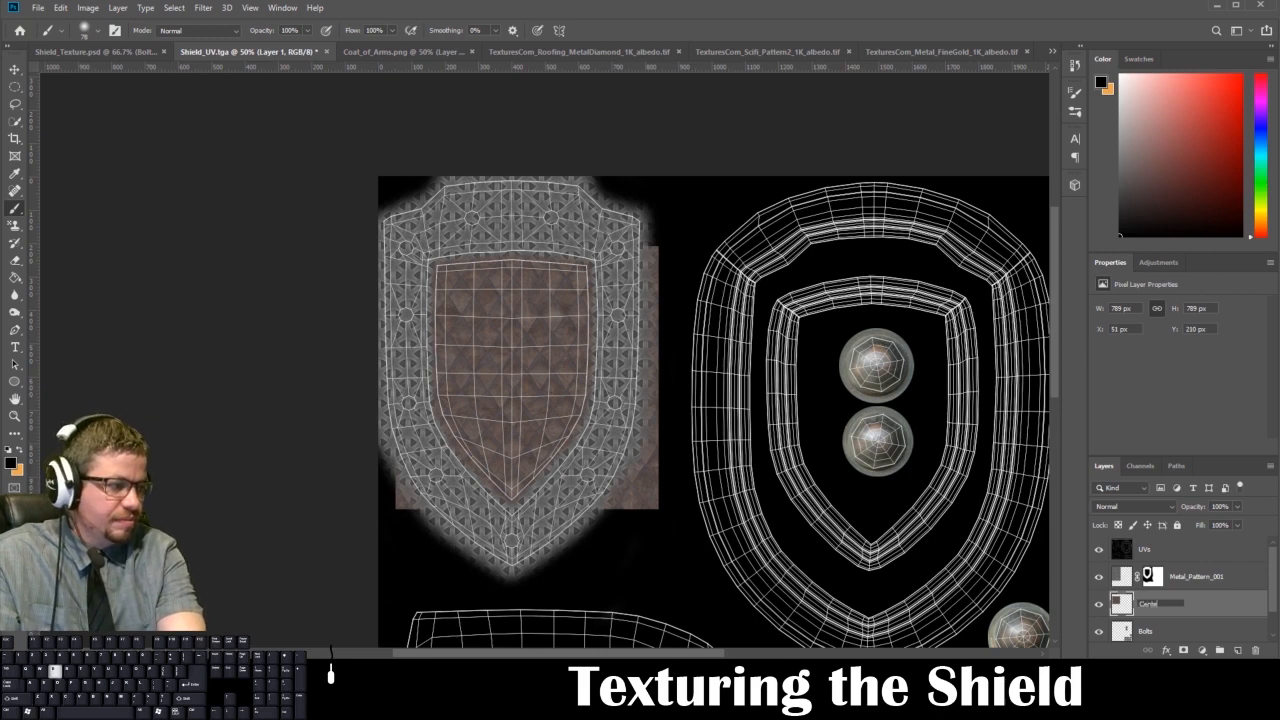
text(enter_Metal)
key(Return)
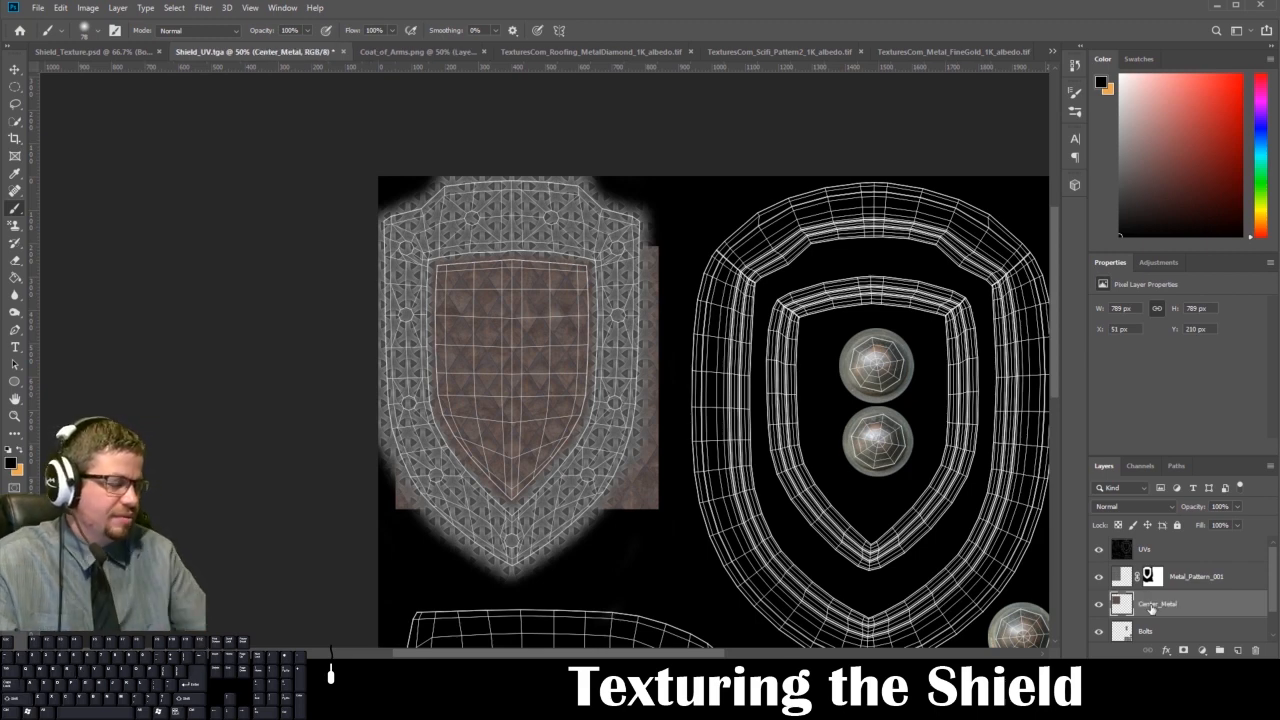
Add a Reveal All layer mask to the Center_Metal layer.
click(118, 8)
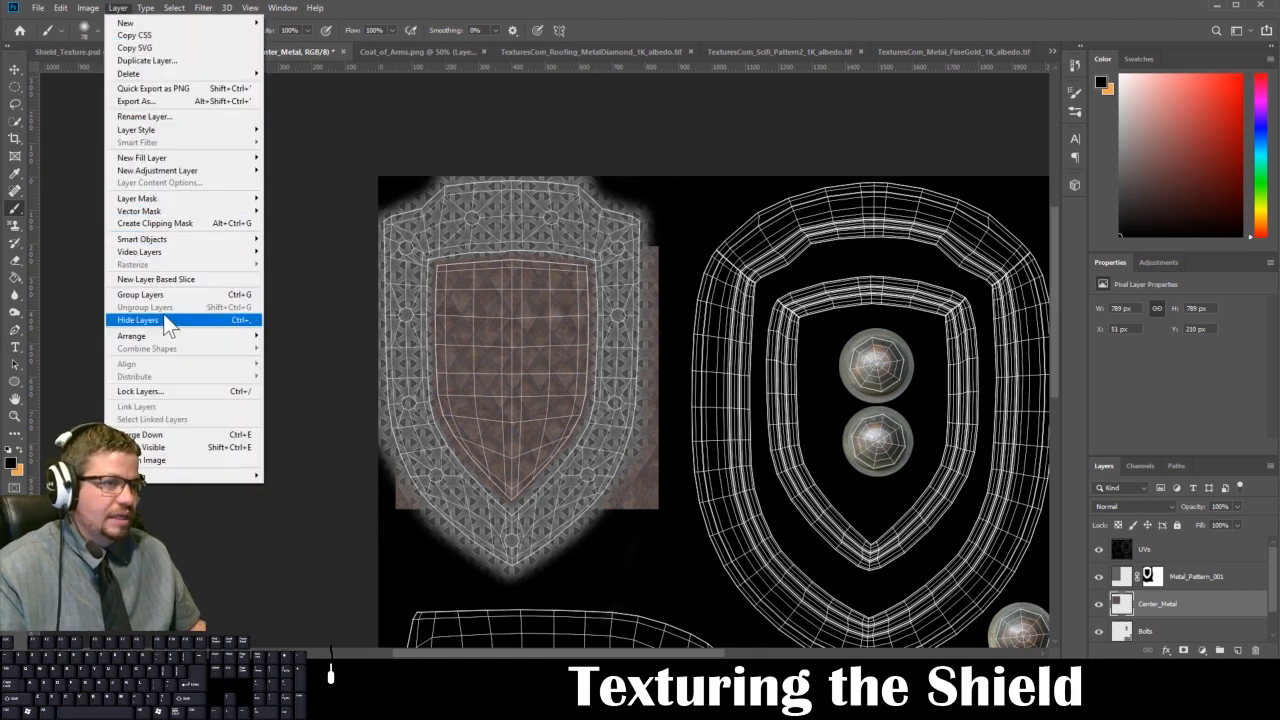
mouse_move(145, 241)
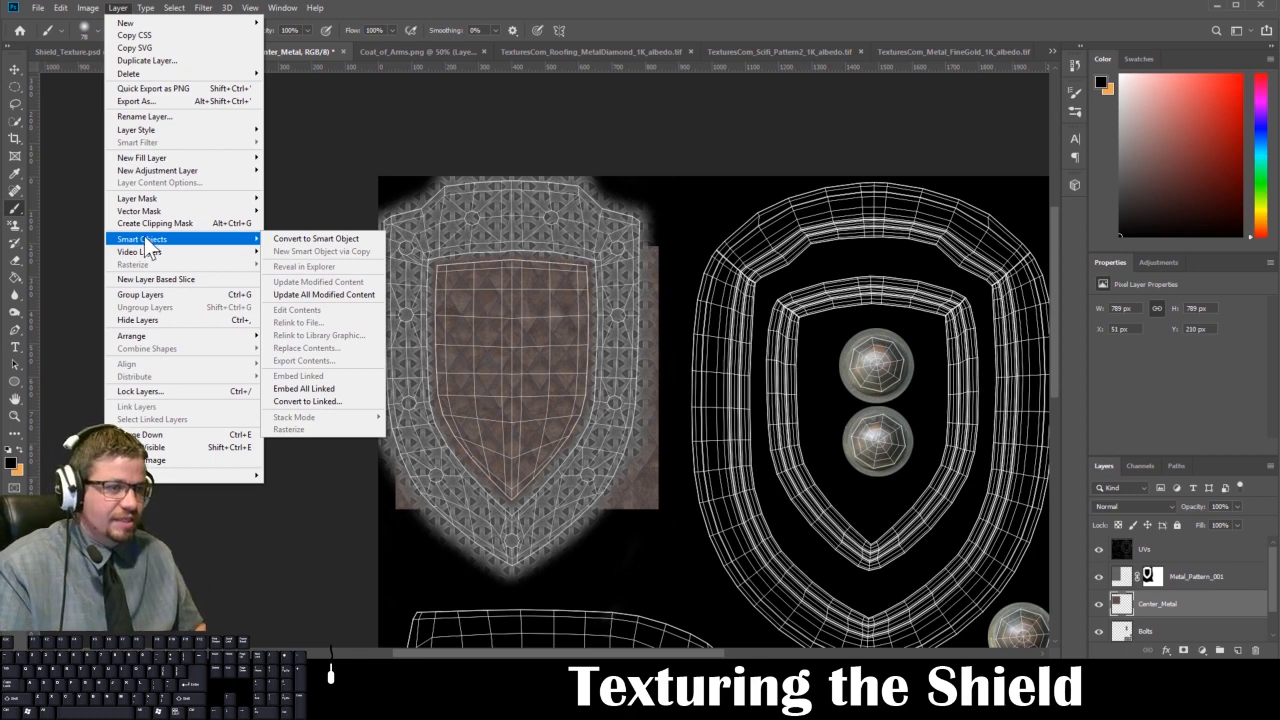
mouse_move(140, 198)
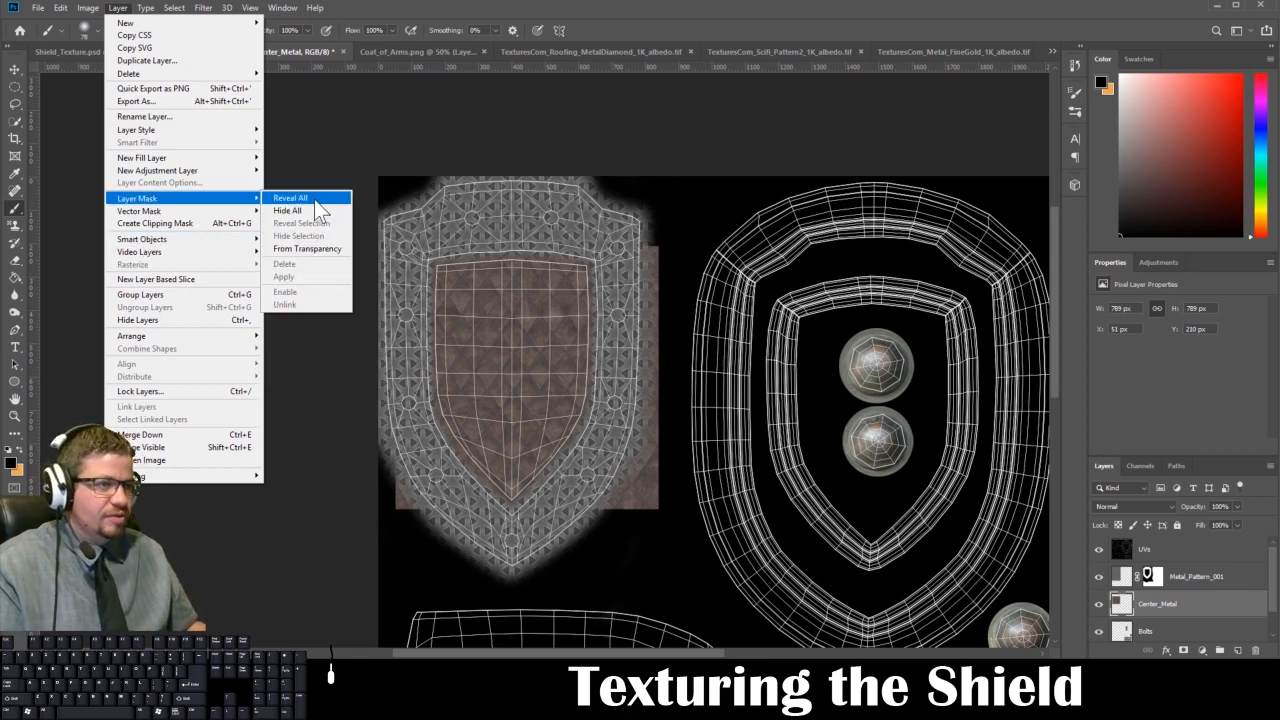
click(316, 199)
Mask out the Center_Metal texture extending beyond the shield's outer border, enlarging the soft black brush to 120 px for the right side.
drag(398, 490, 416, 535)
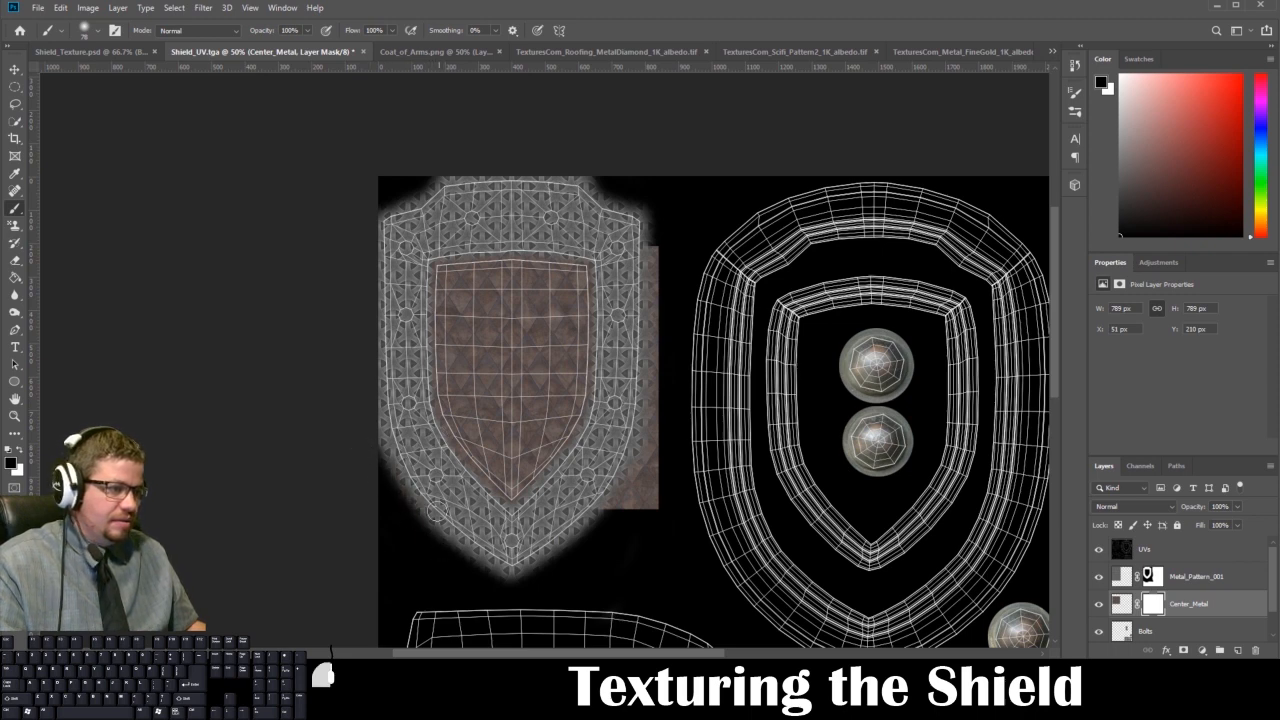
right_click(586, 522)
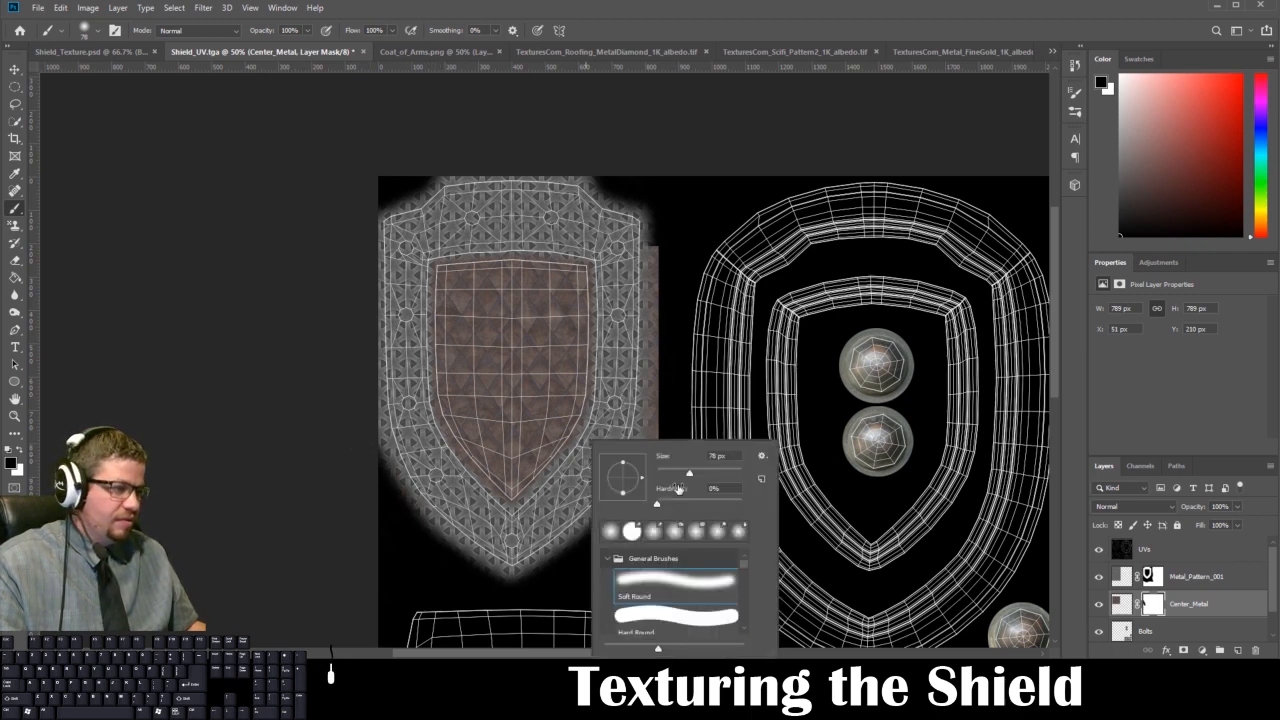
click(703, 471)
drag(654, 223, 663, 333)
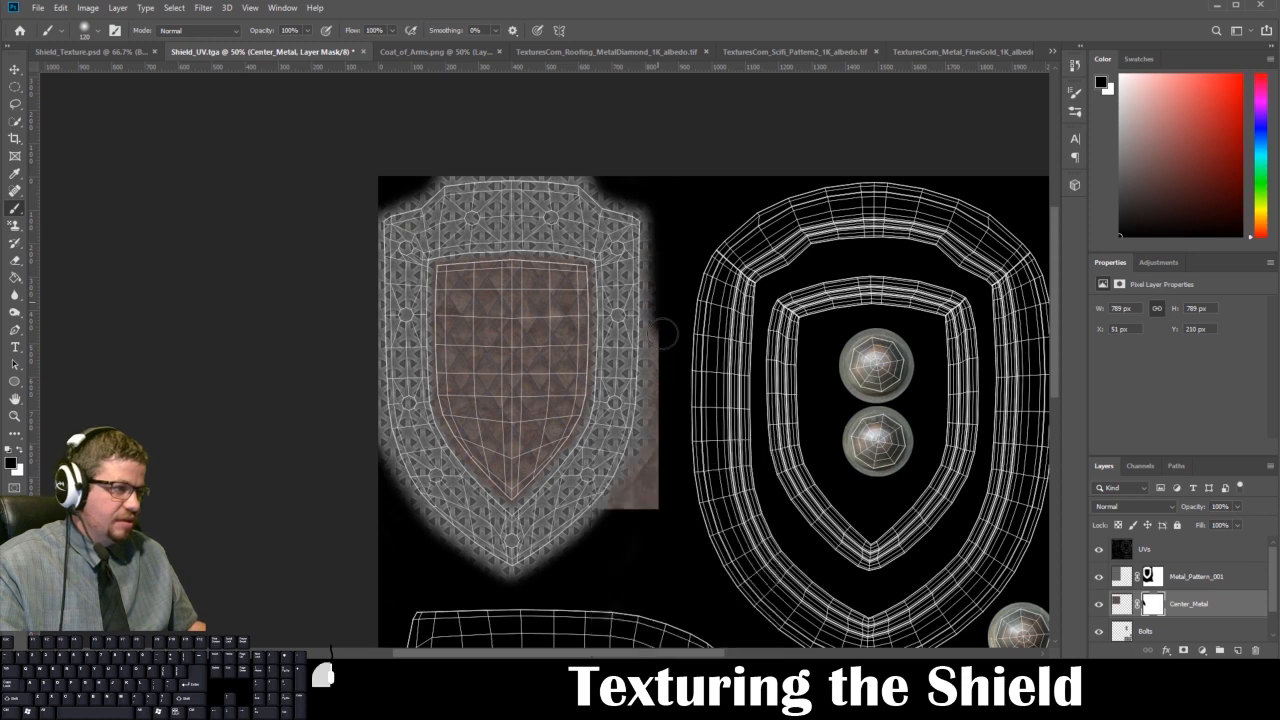
mouse_move(650, 215)
mouse_down()
mouse_move(665, 458)
mouse_move(660, 333)
mouse_move(652, 440)
mouse_move(661, 375)
mouse_move(646, 455)
mouse_move(600, 516)
mouse_move(662, 423)
mouse_move(626, 510)
mouse_move(657, 470)
mouse_move(644, 522)
mouse_up()
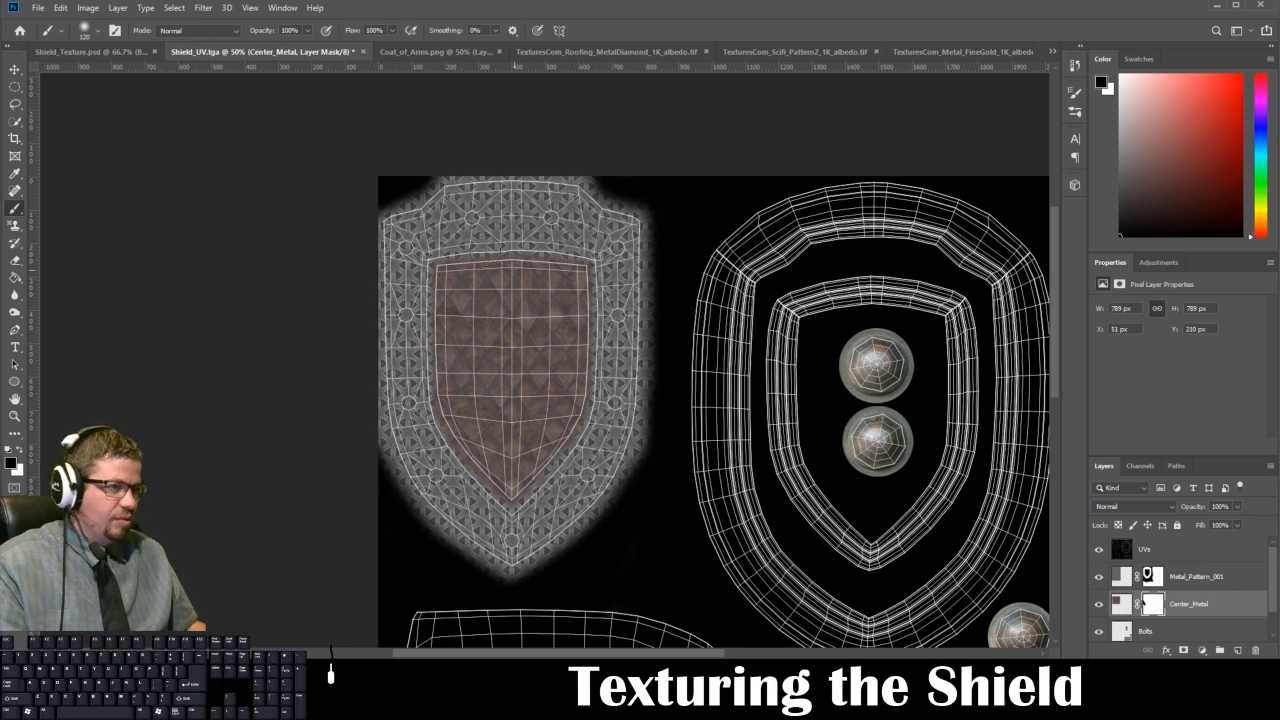
scroll(563, 509, down, 1)
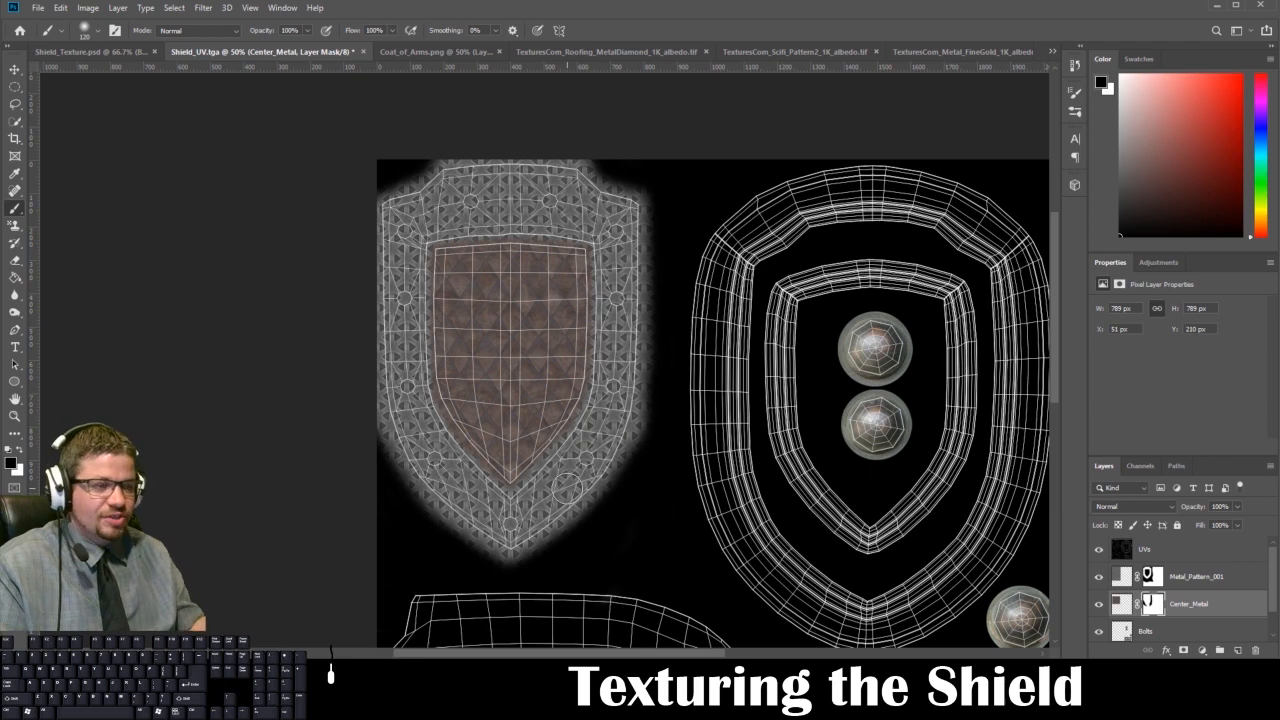
scroll(568, 480, down, 1)
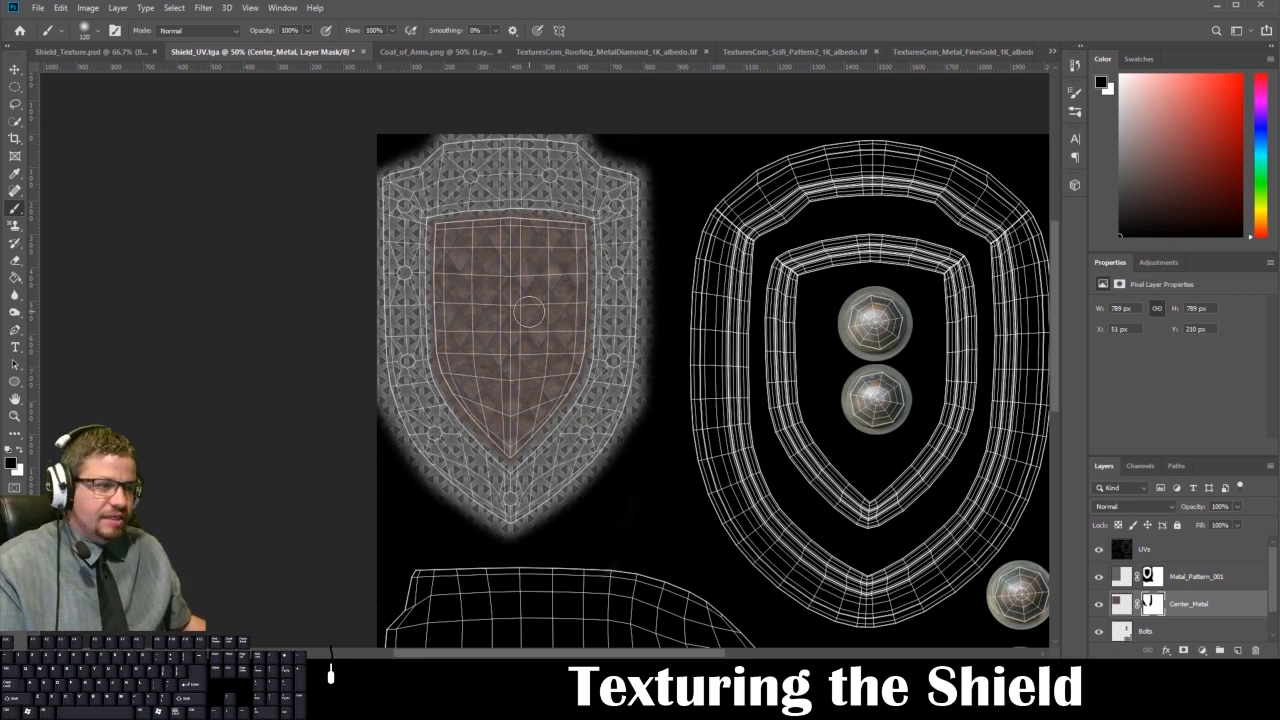
Copy the whole Coat_of_Arms.png image and paste it into Shield_UV.tga above the Center_Metal layer.
click(417, 51)
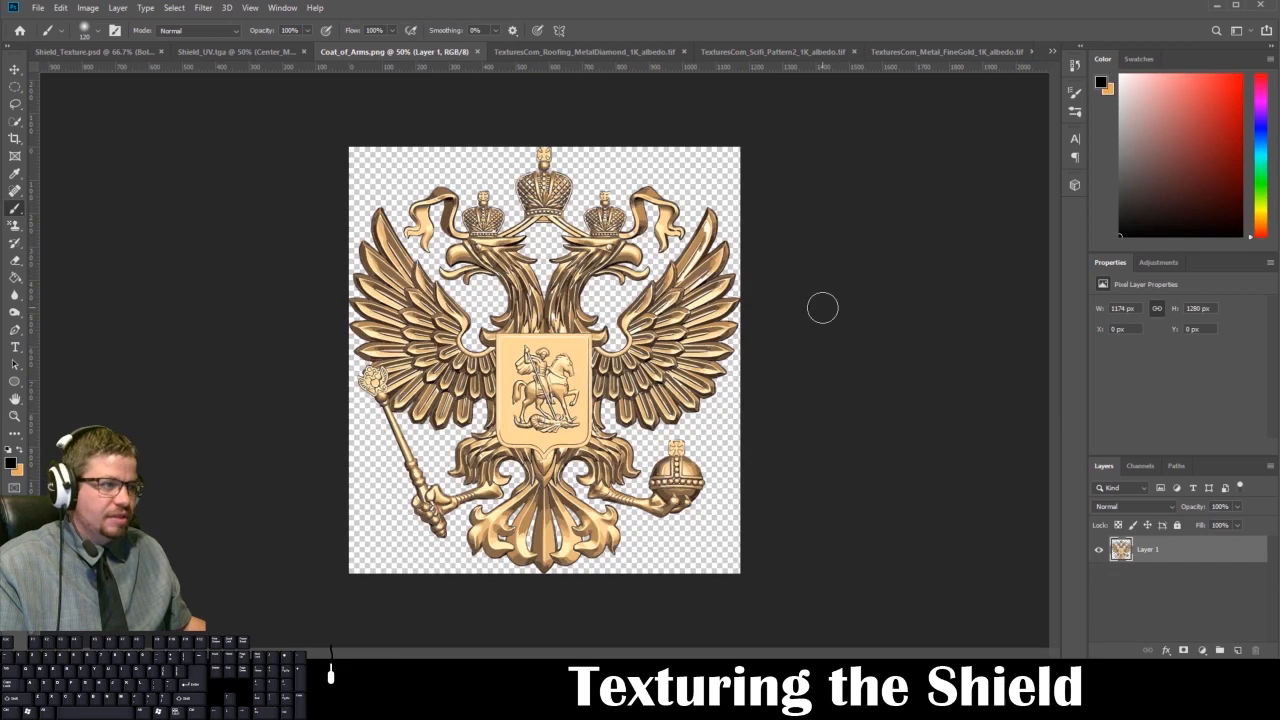
key(ctrl+a)
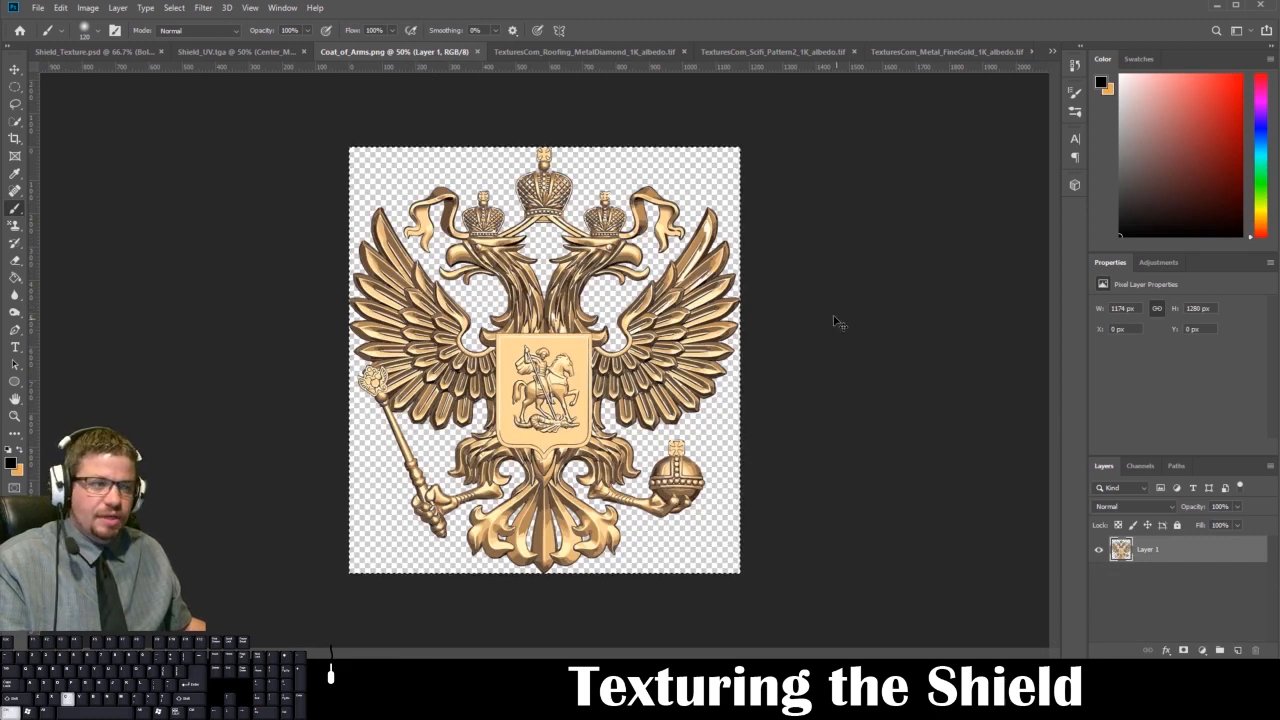
click(101, 52)
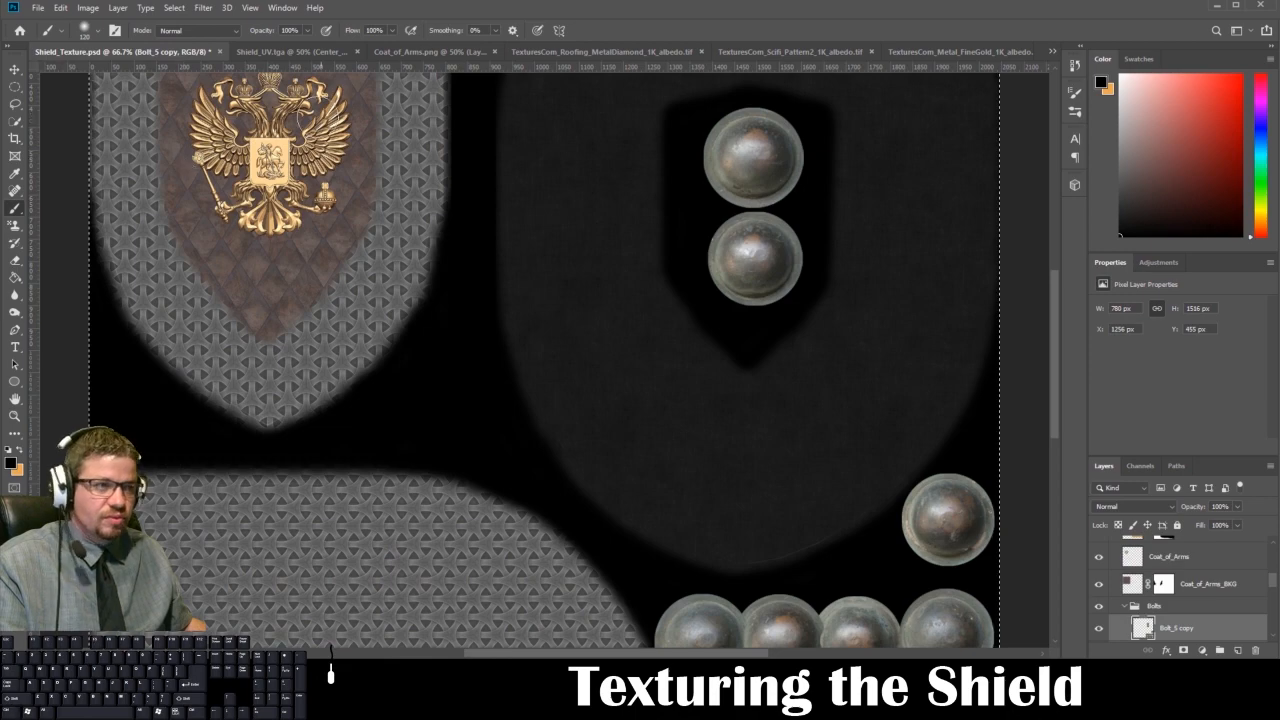
click(291, 53)
key(ctrl+v)
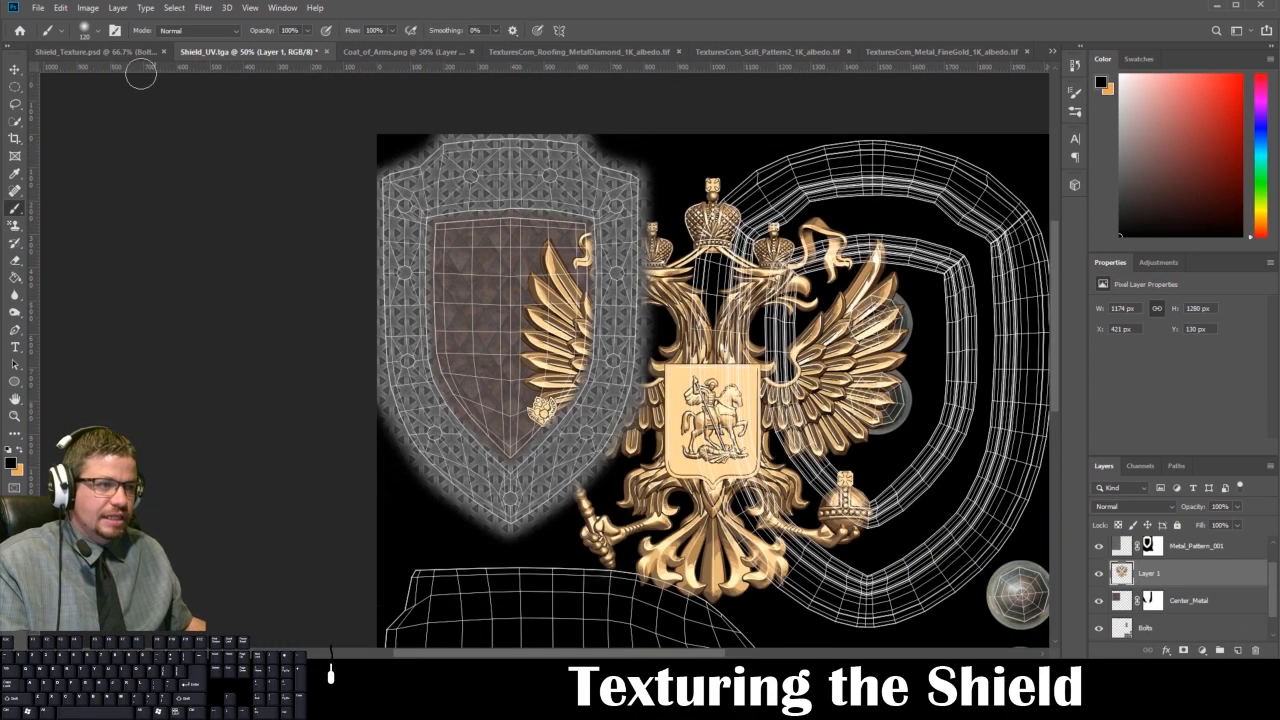
Scale the coat of arms proportionally to about 393 by 428 px and centre it inside the inner shield.
click(17, 68)
drag(690, 370, 486, 310)
key(ctrl+t)
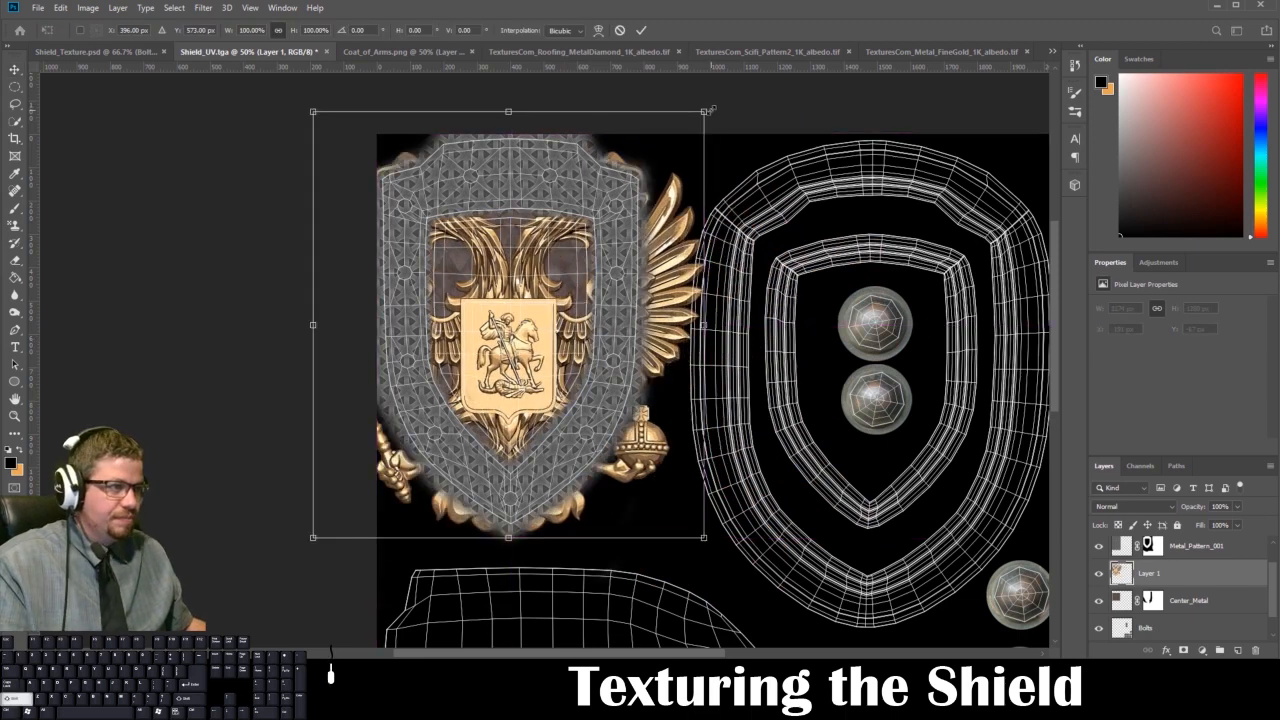
drag(706, 112, 411, 319)
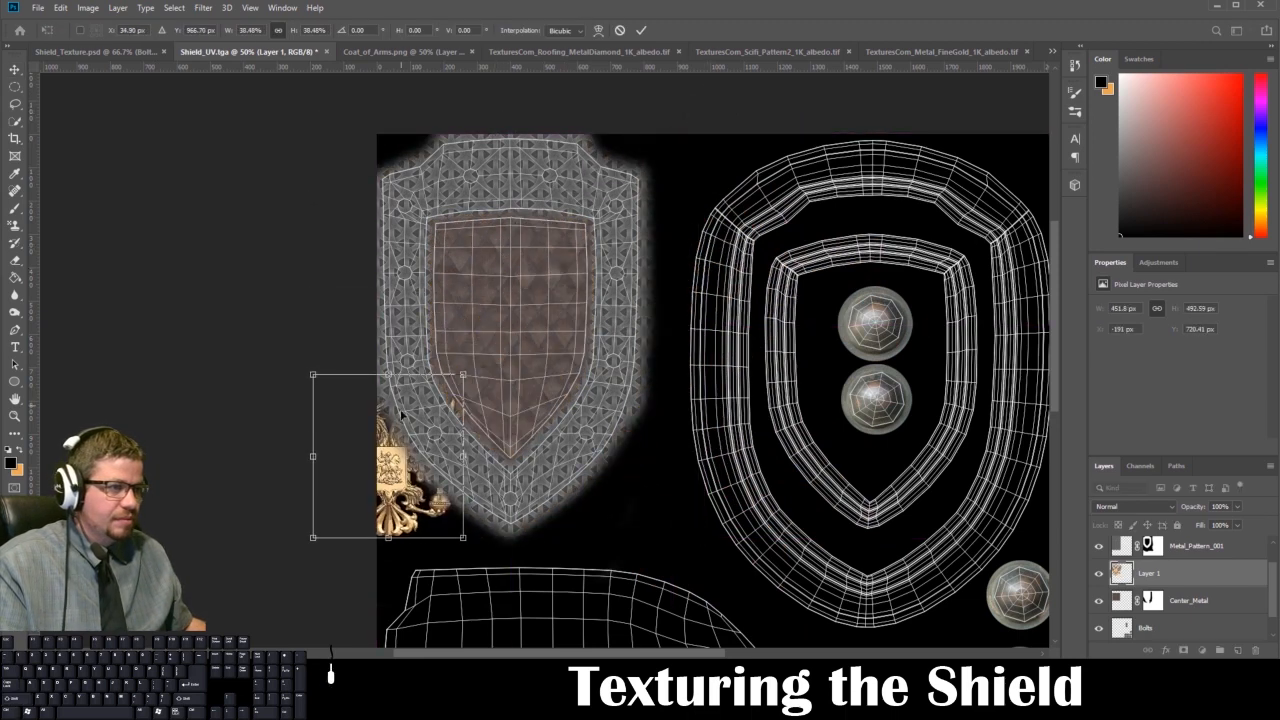
drag(391, 472, 515, 326)
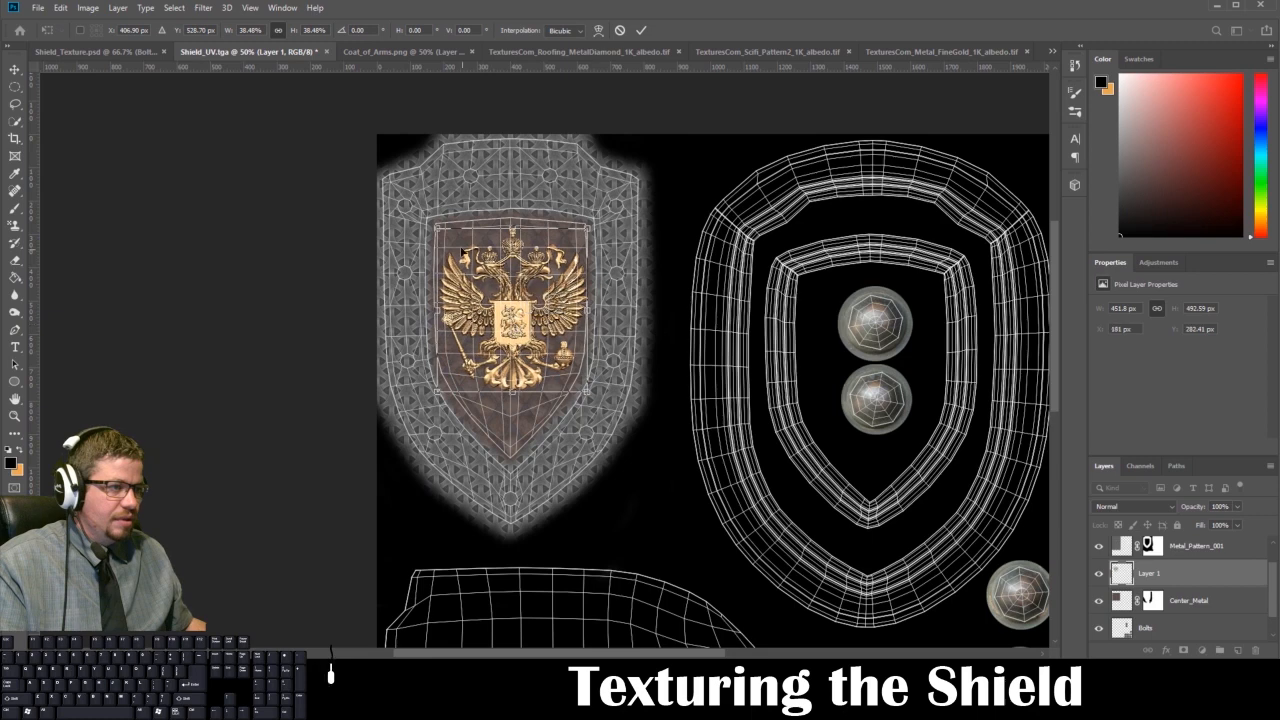
drag(437, 224, 454, 250)
drag(505, 311, 497, 312)
key(Return)
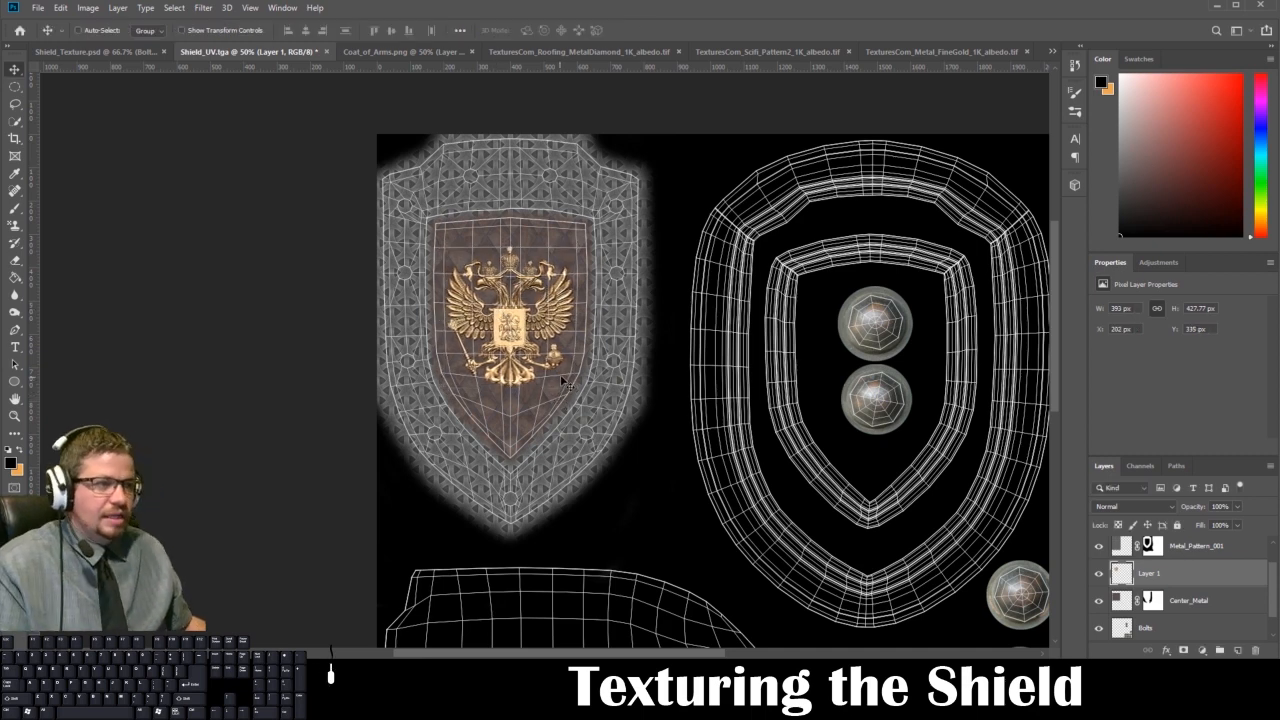
Rename the pasted coat of arms layer, Layer 1, as Coat_Of_Arms.
scroll(1113, 551, up, 1)
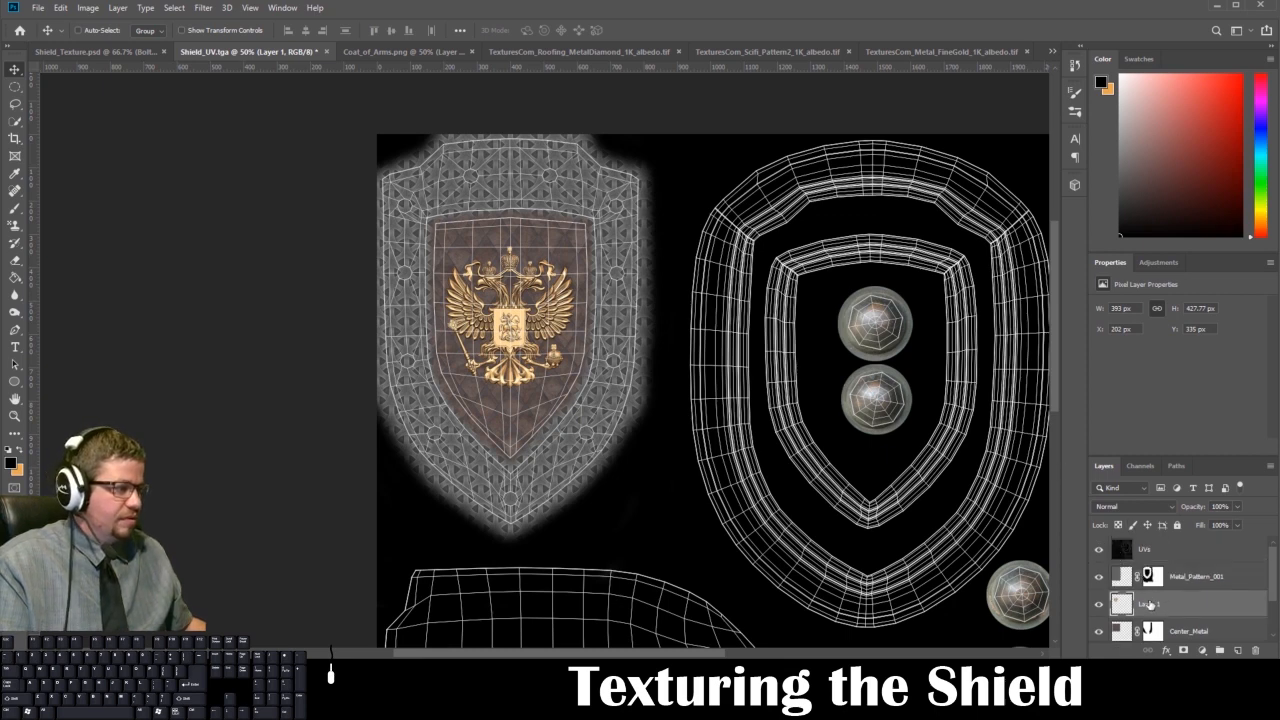
double_click(1150, 604)
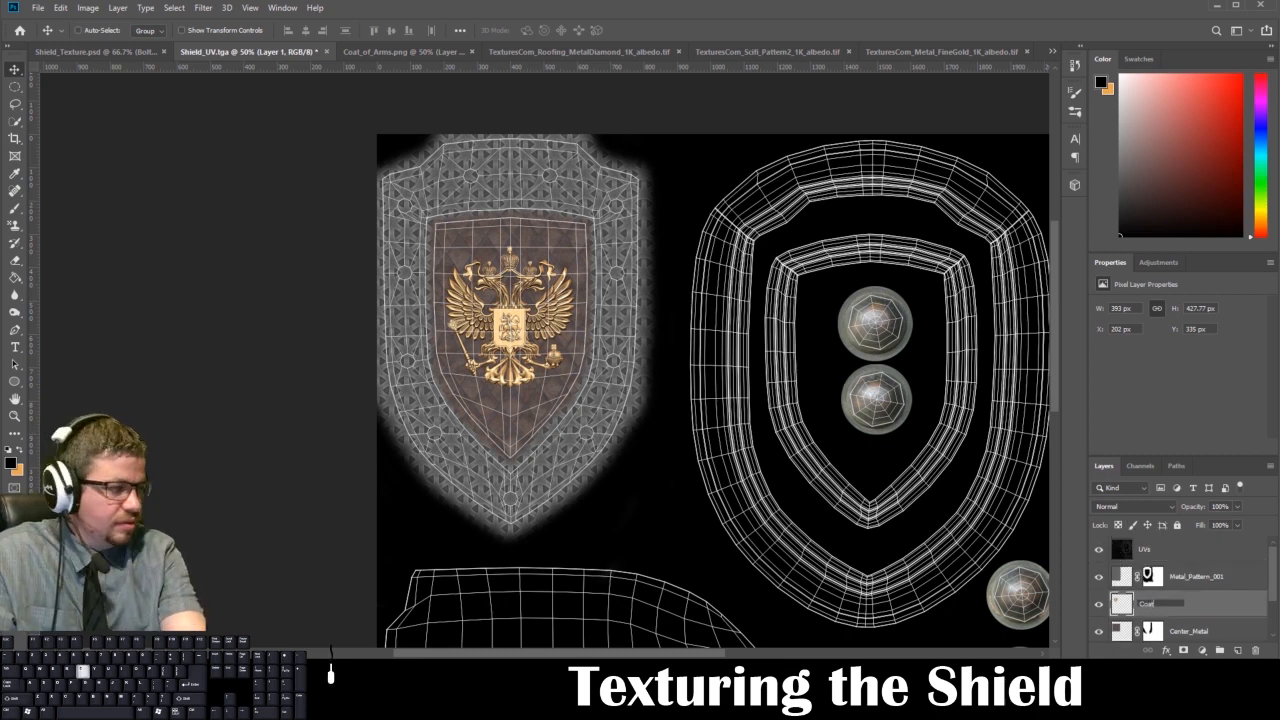
text(Coat_Of_A)
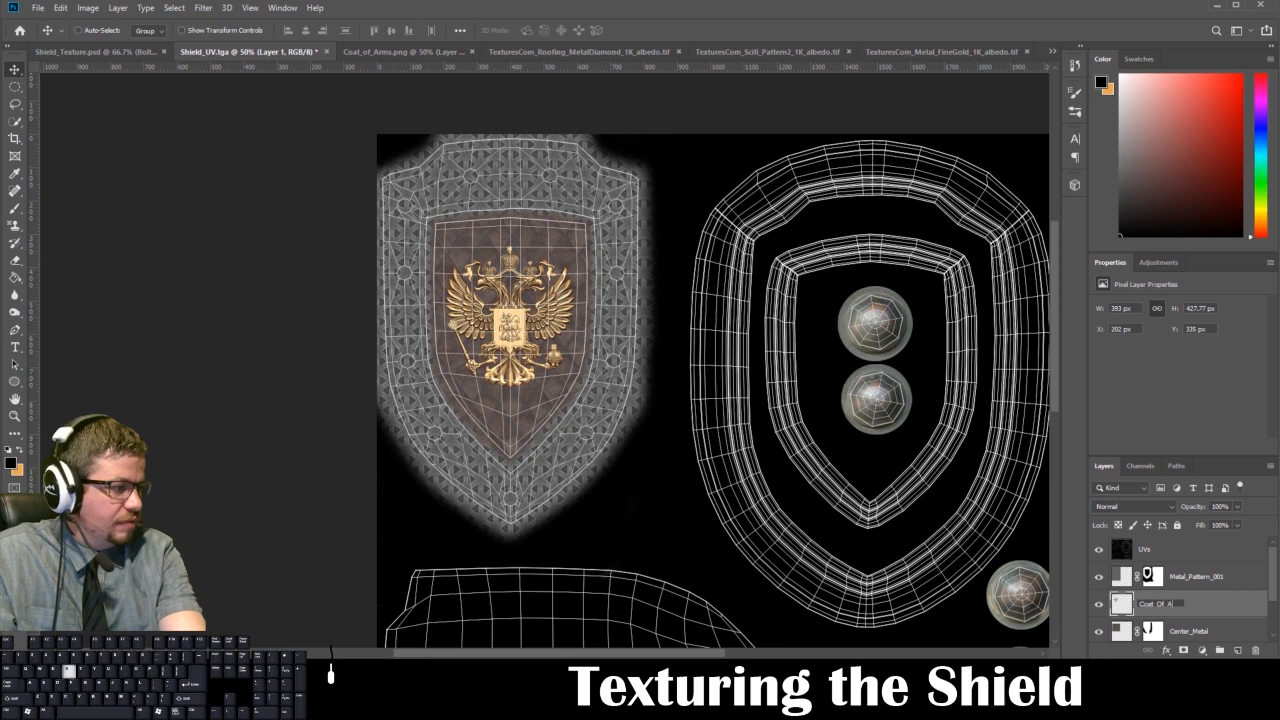
text(rms)
key(Return)
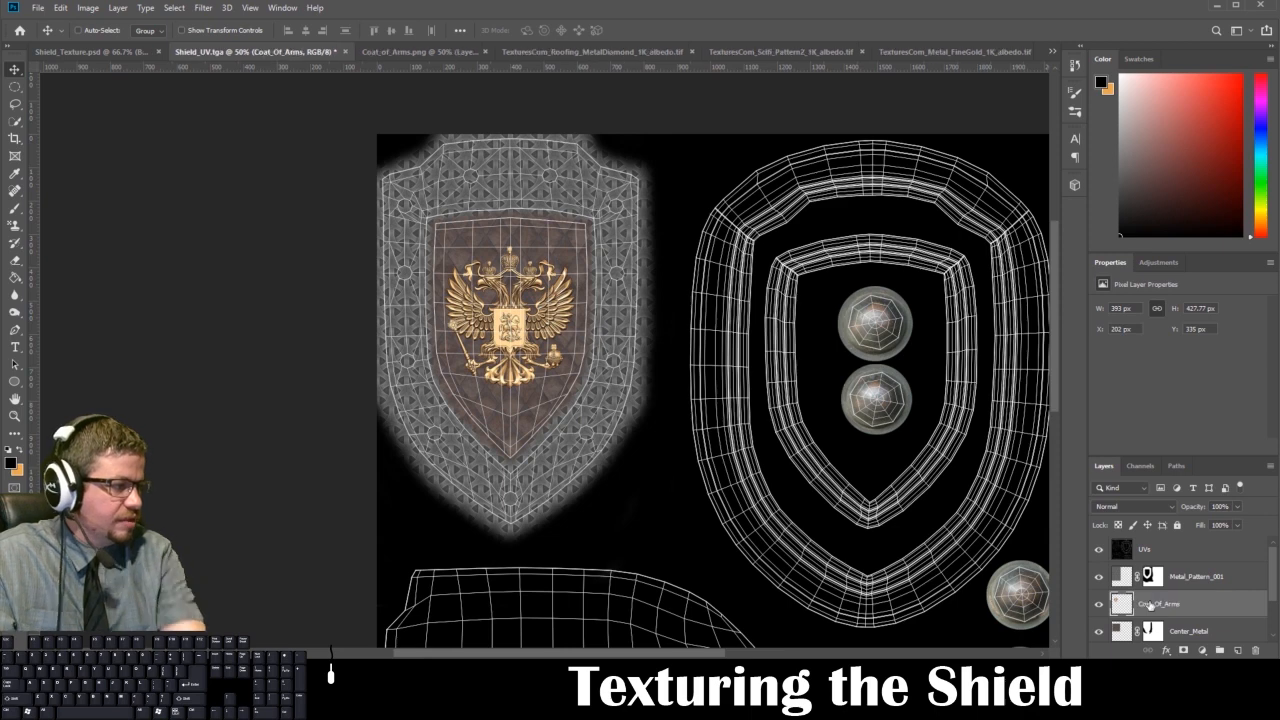
Hide the UVs layer and save a Targa copy of the texture as Shield_Diffuse_002.tga in the Lab 11 folder.
click(1096, 549)
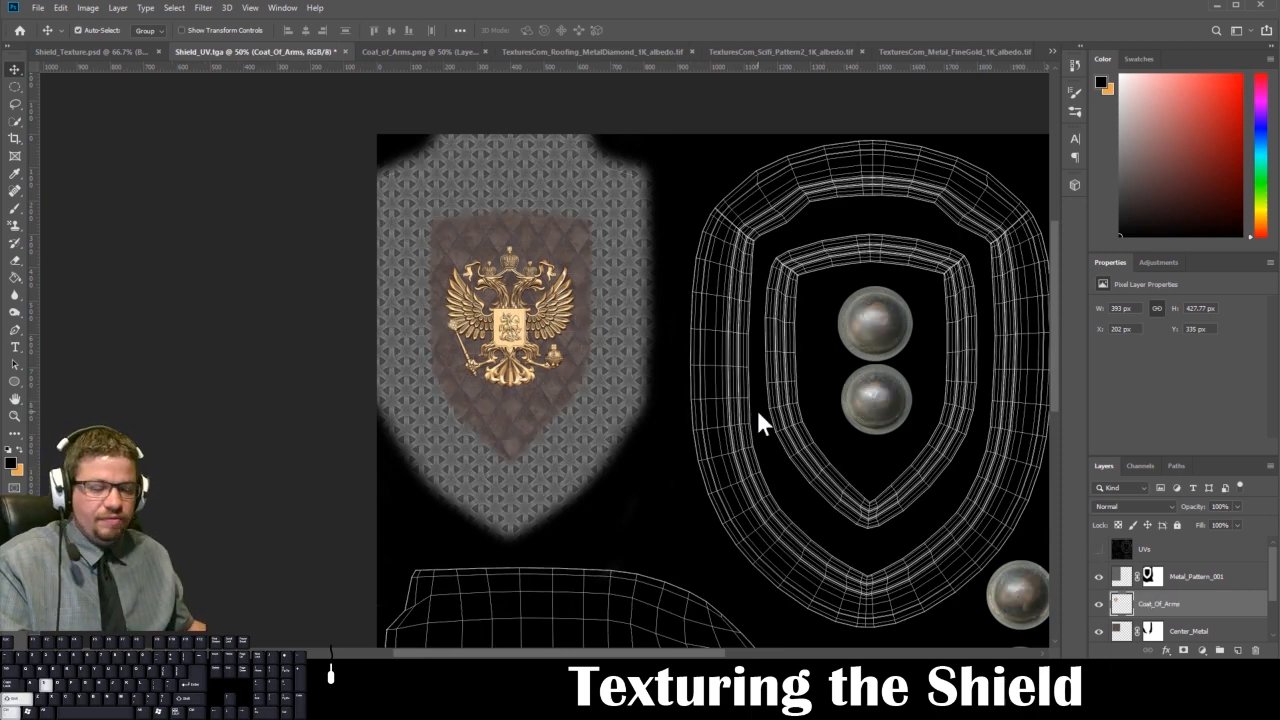
key(ctrl+shift+s)
click(244, 299)
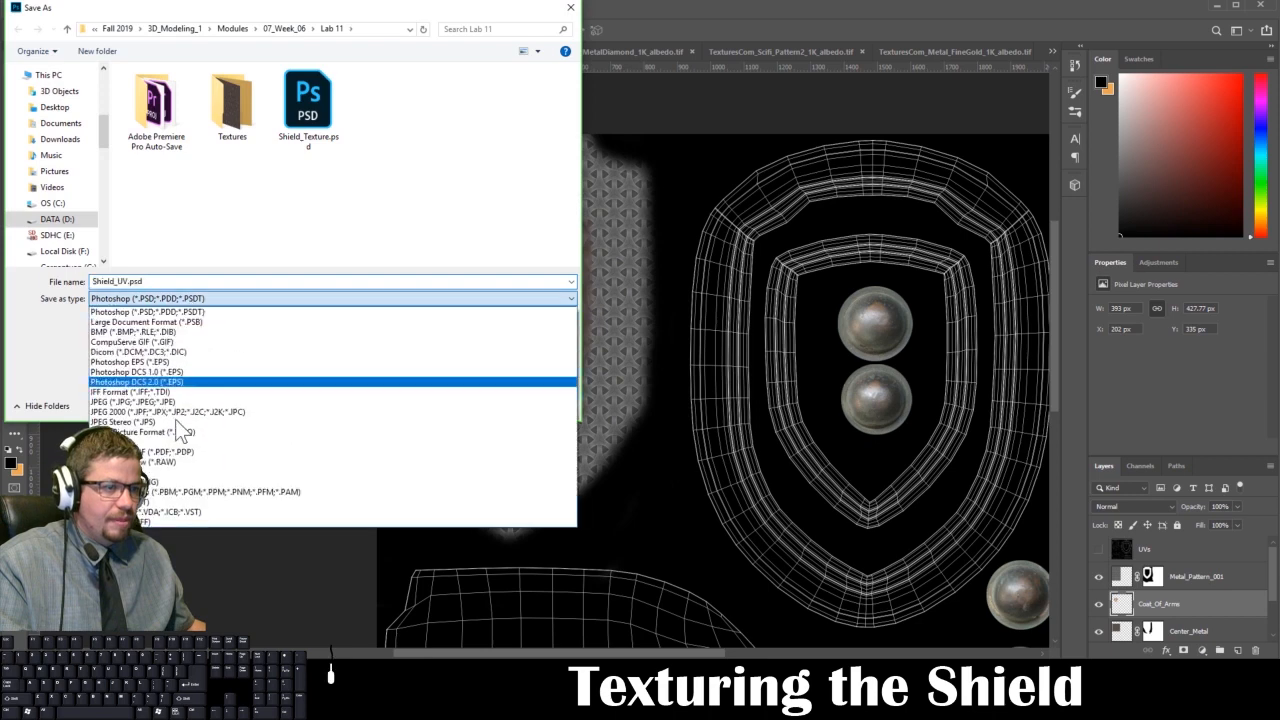
click(180, 511)
click(302, 145)
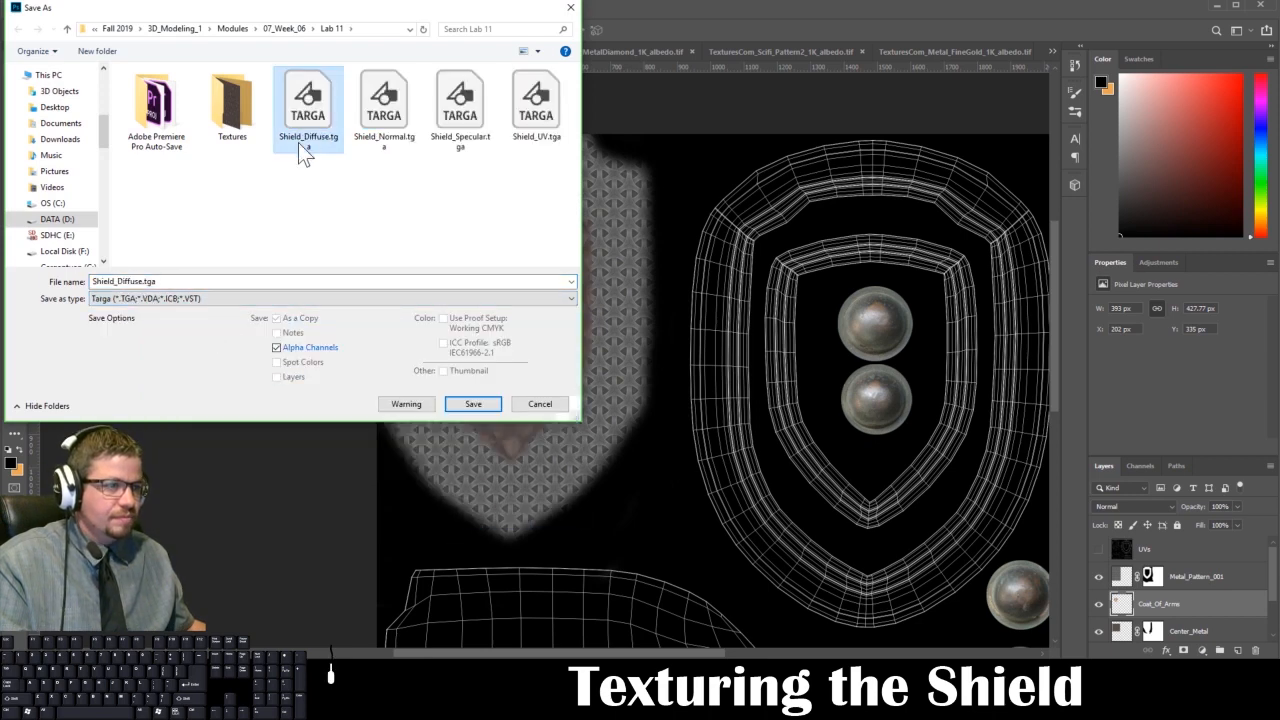
click(143, 282)
click(143, 282)
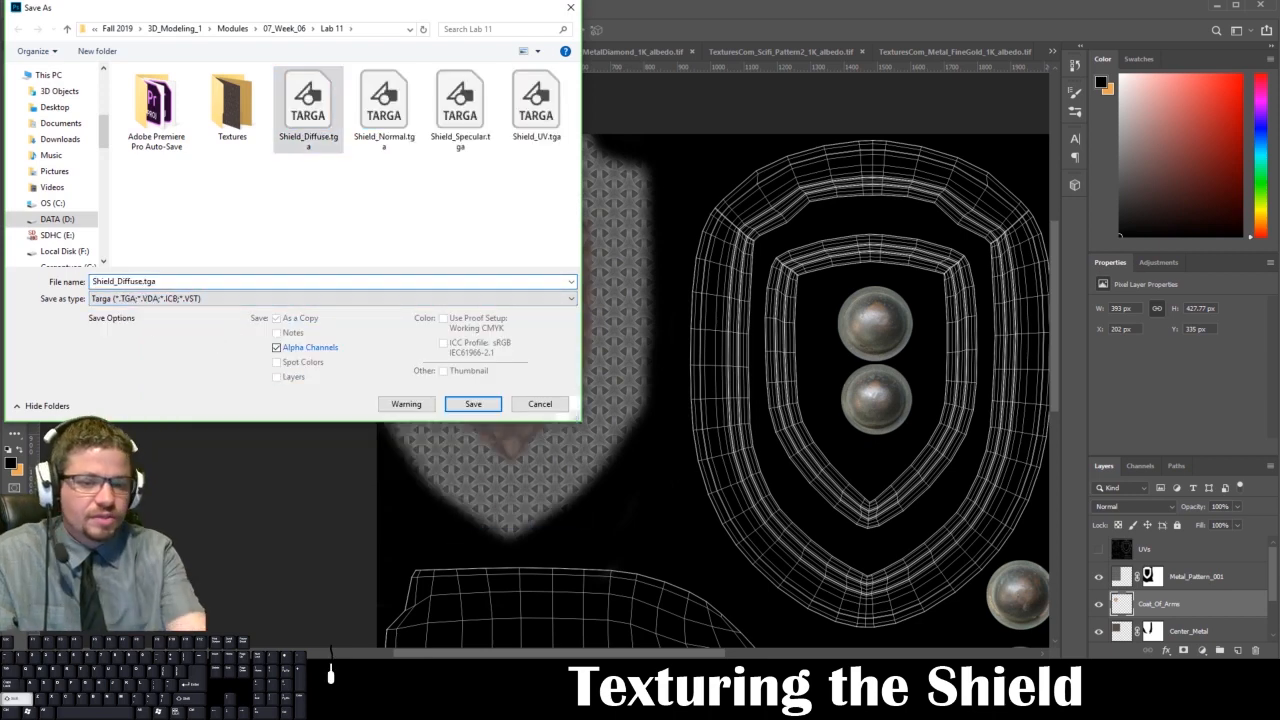
text(_002)
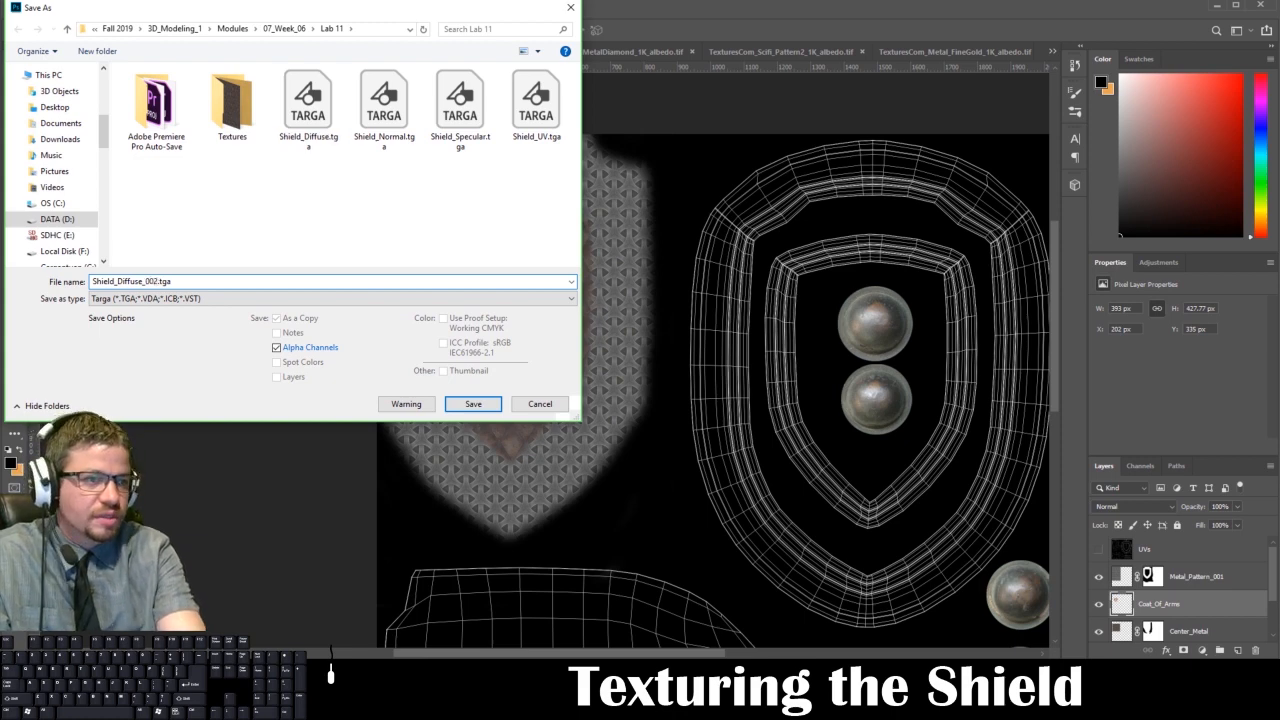
key(Return)
key(Return)
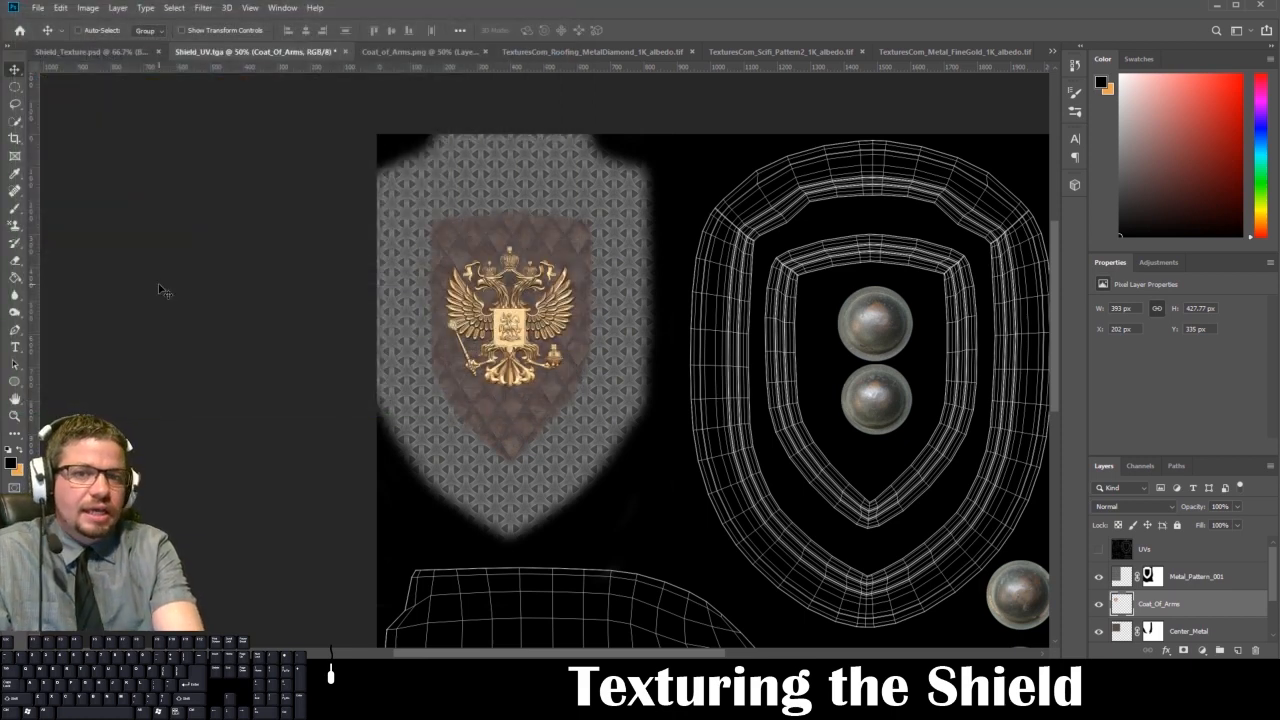
Start another save of the shield texture, choosing the Targa file format.
key(ctrl+shift+s)
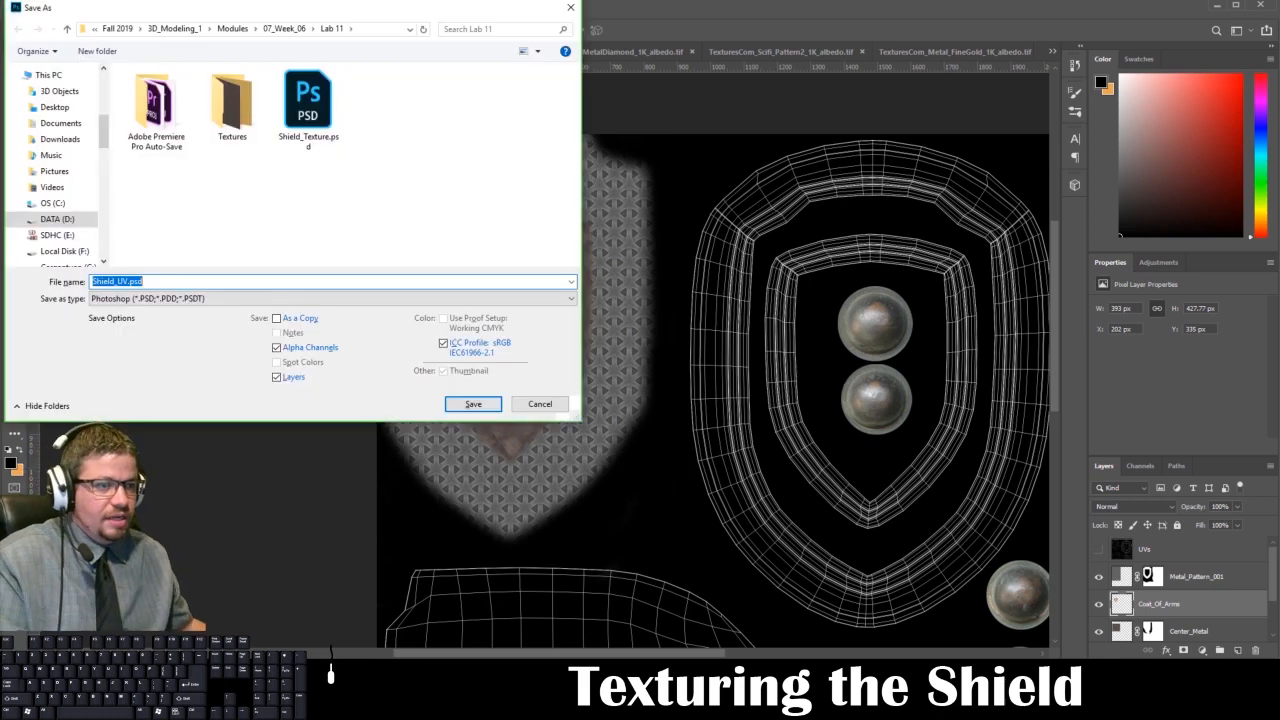
click(158, 298)
click(150, 517)
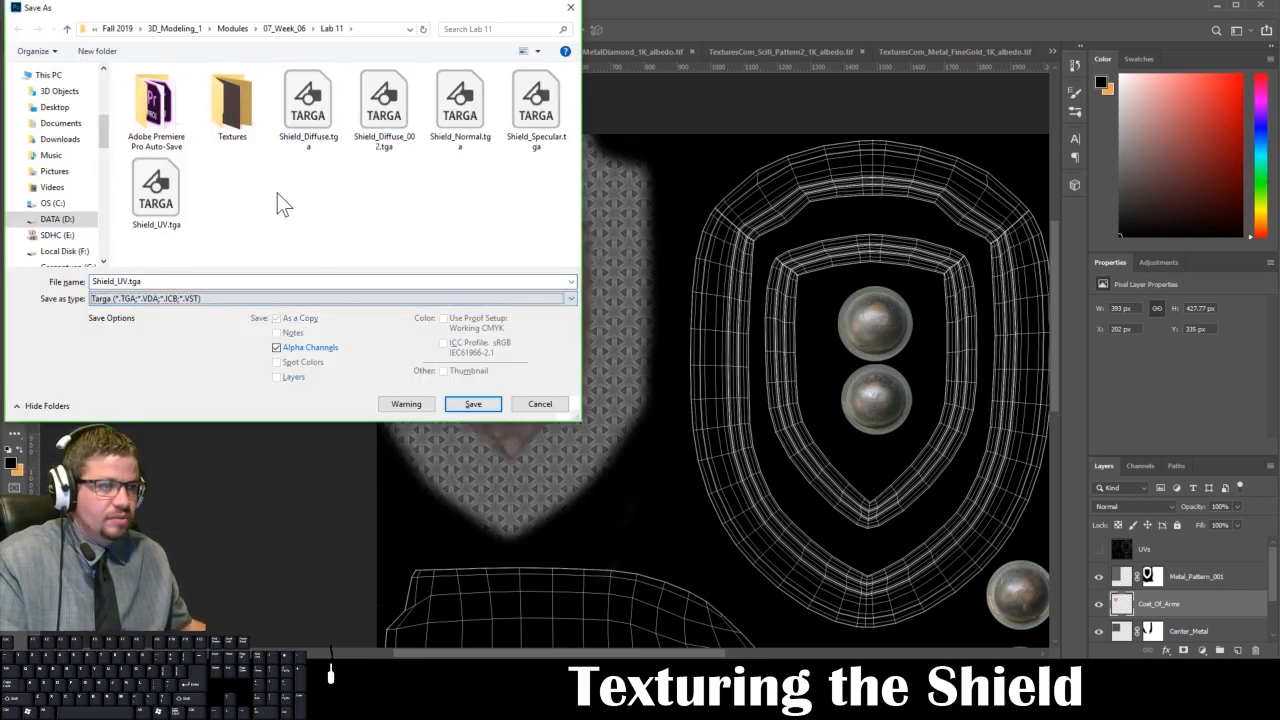
Save the texture as a Targa copy over Shield_Diffuse_002.tga with alpha channels excluded.
click(395, 140)
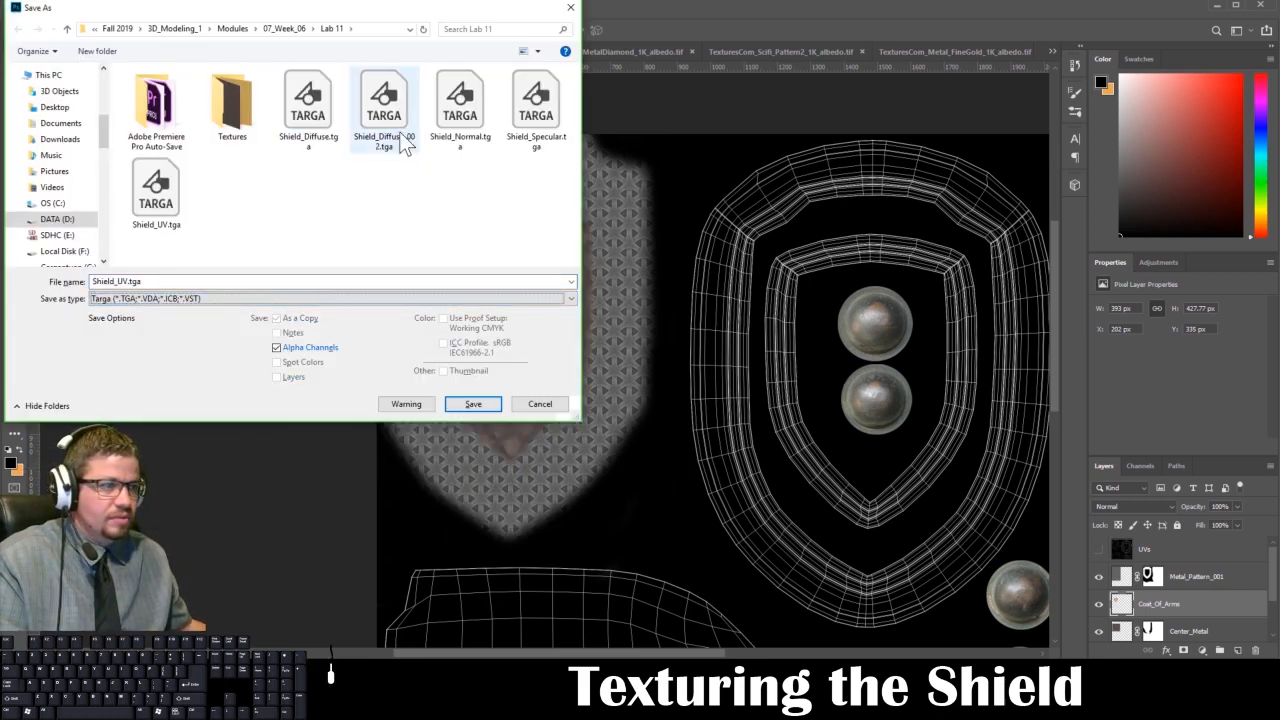
click(278, 347)
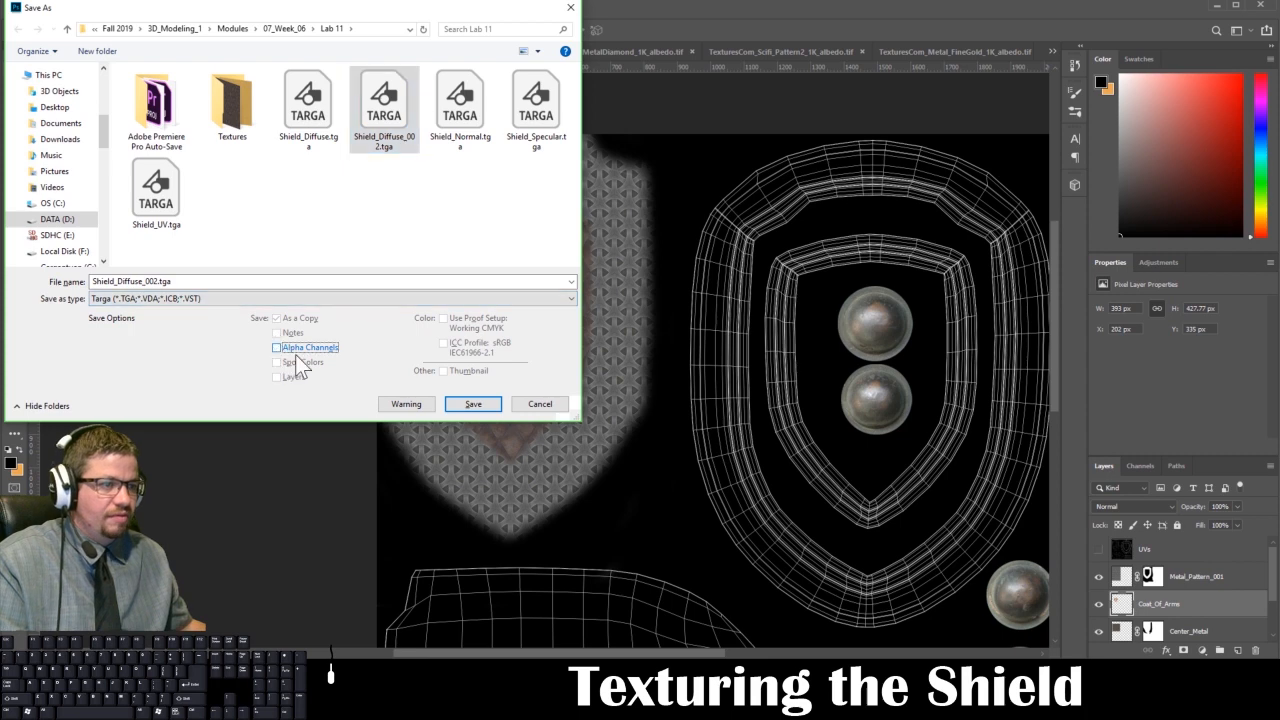
click(476, 422)
click(687, 320)
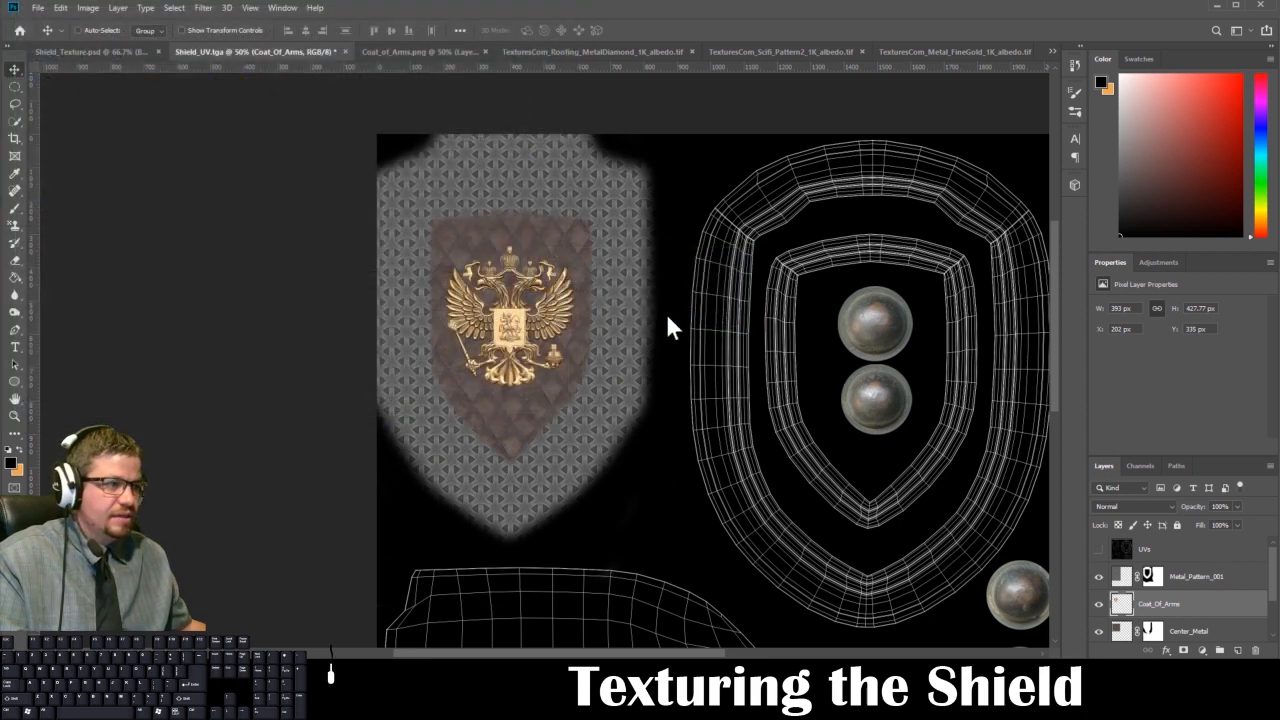
click(543, 276)
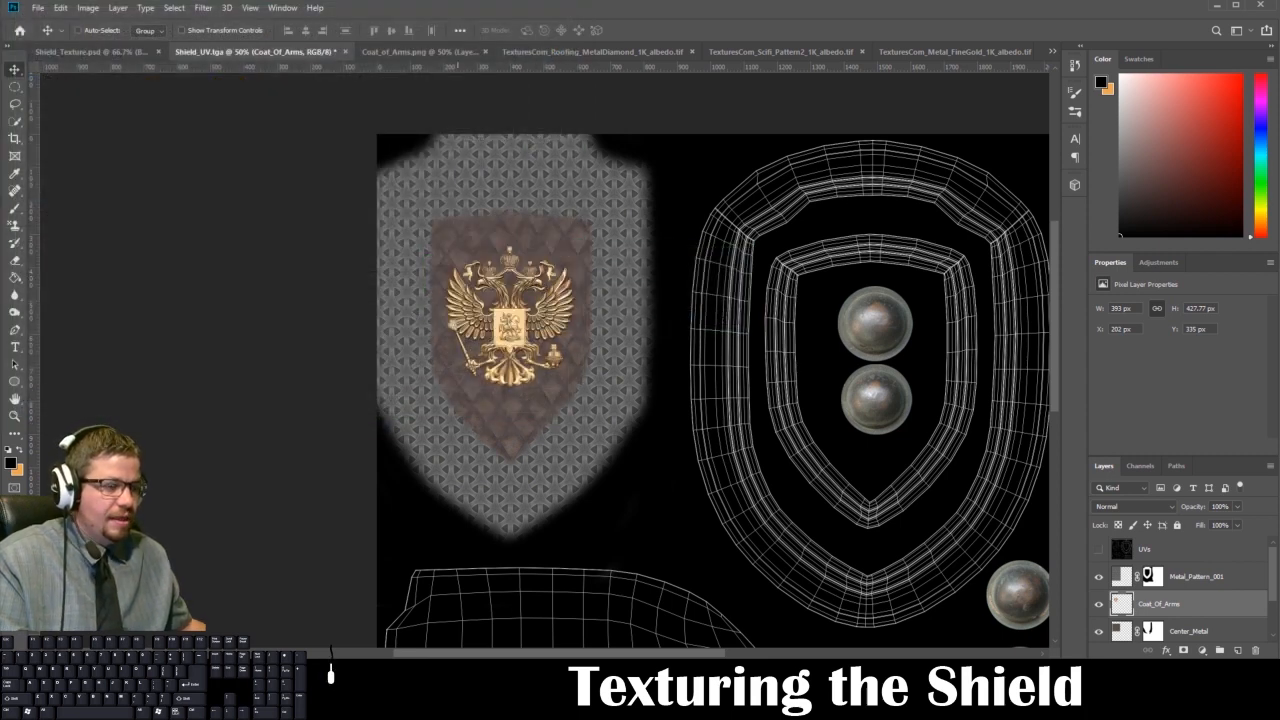
Switch to Maya and assign a new Blinn material to the shield.
click(388, 619)
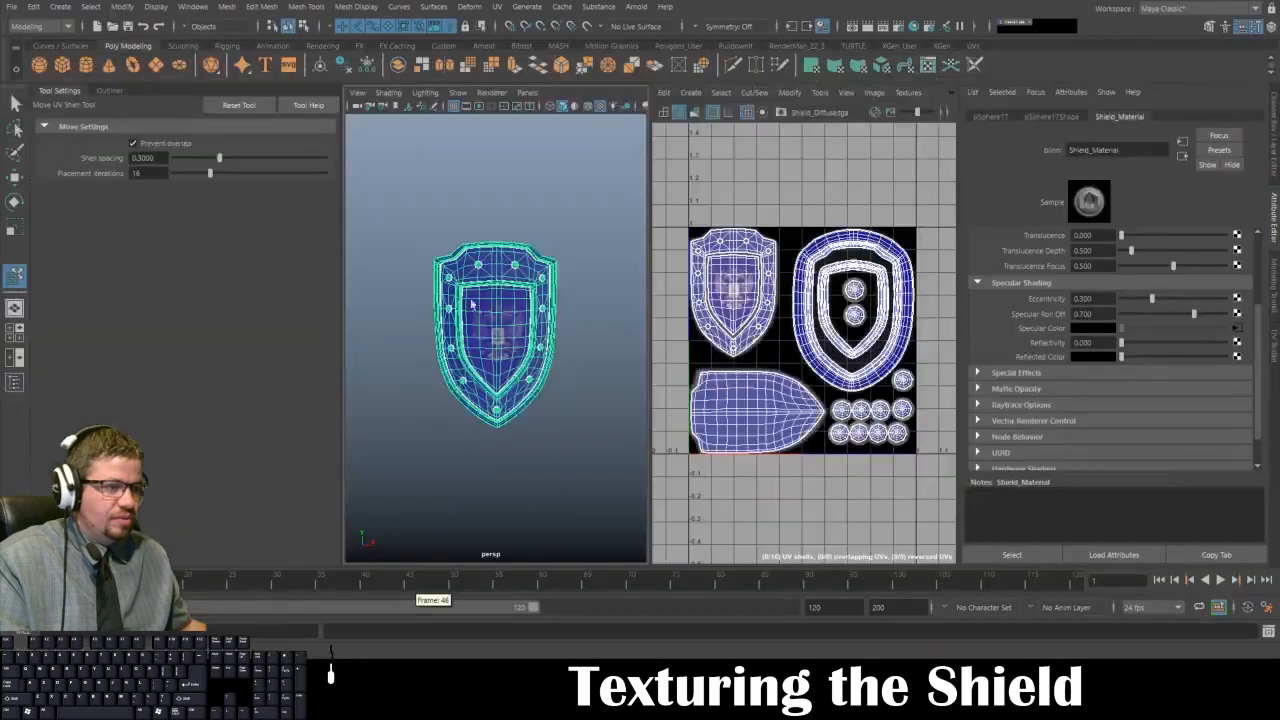
click(557, 390)
drag(530, 405, 491, 374)
scroll(491, 374, up, 5)
click(534, 247)
right_click(534, 245)
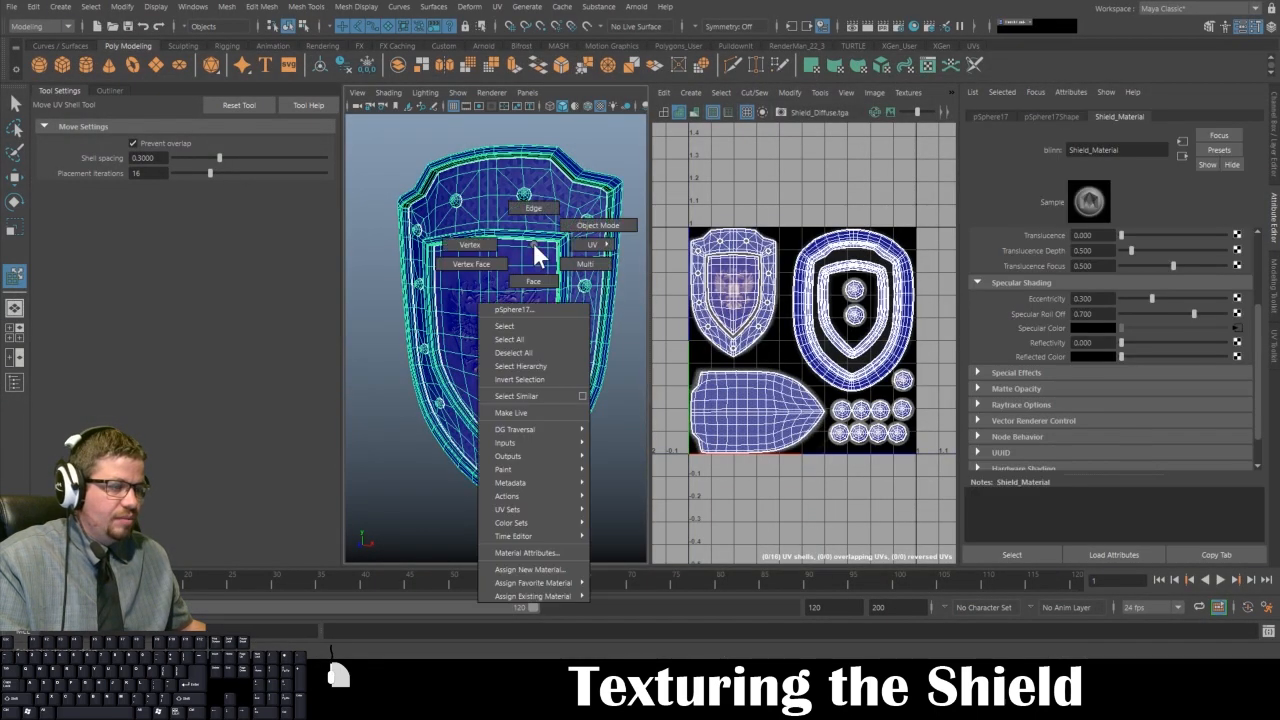
click(571, 568)
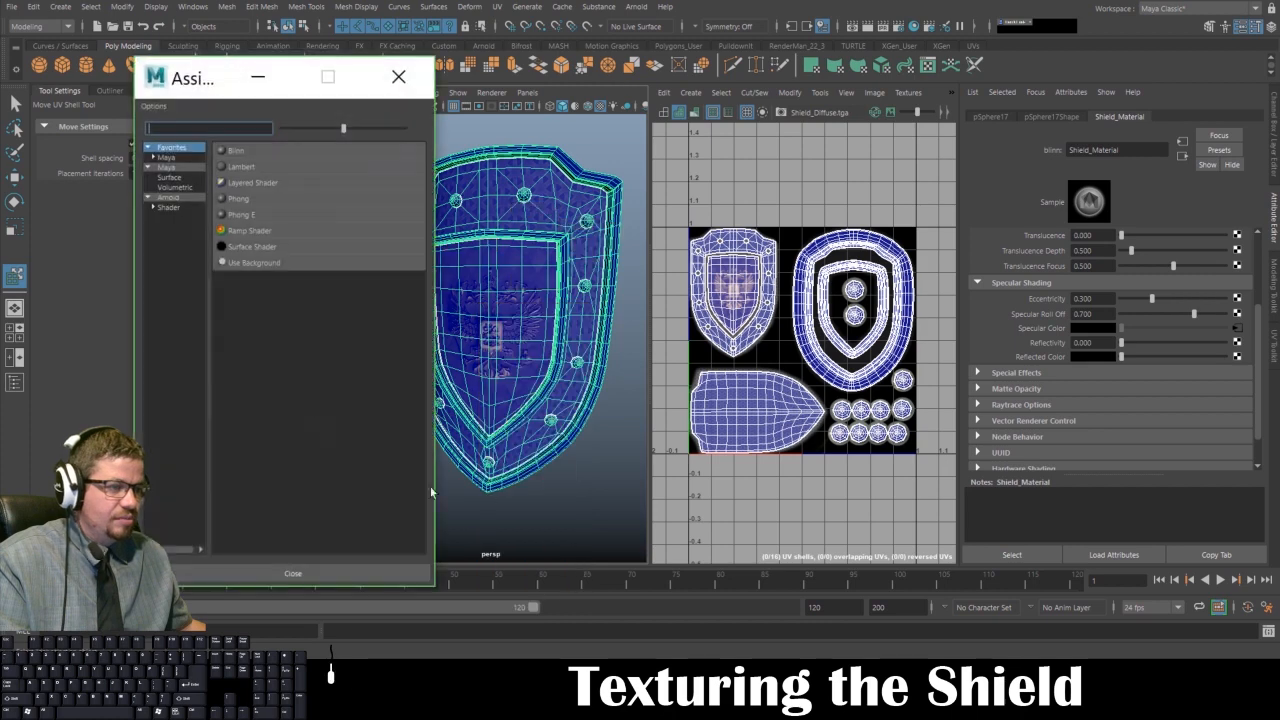
click(236, 150)
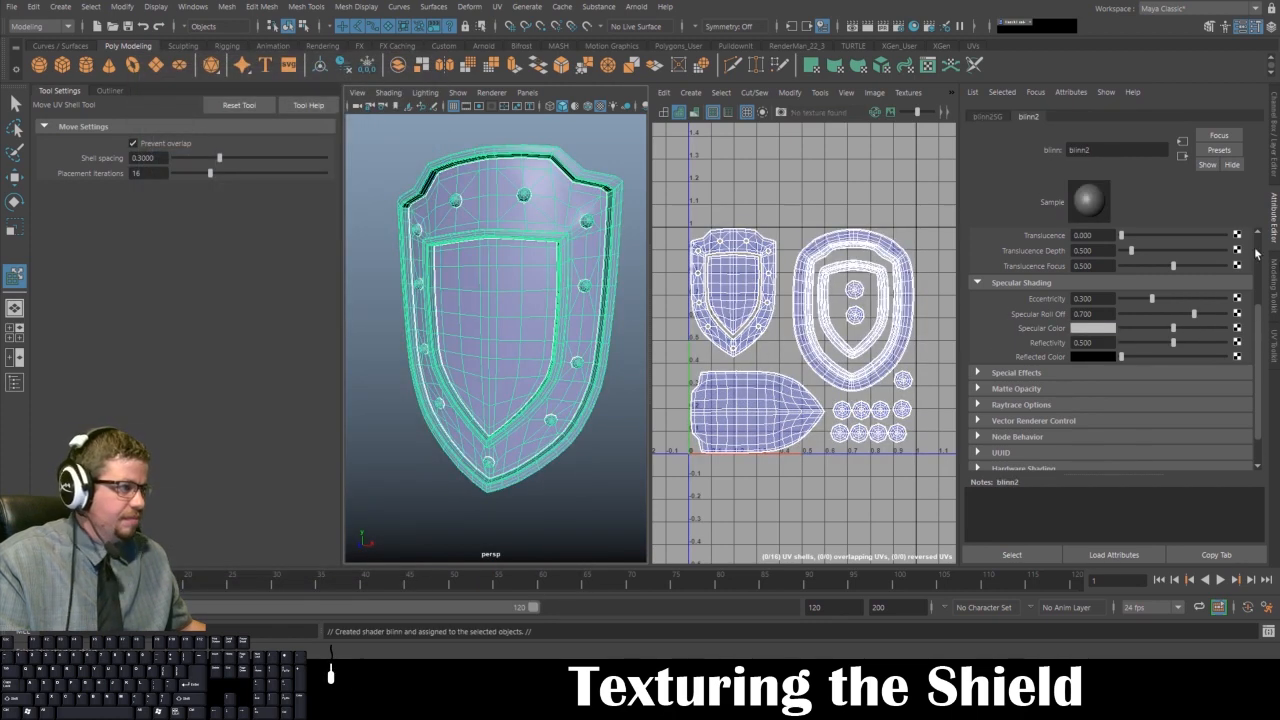
Connect a file texture to the new Blinn's color and load Shield_Diffuse_002.tga into it.
scroll(1205, 265, up, 3)
click(1237, 269)
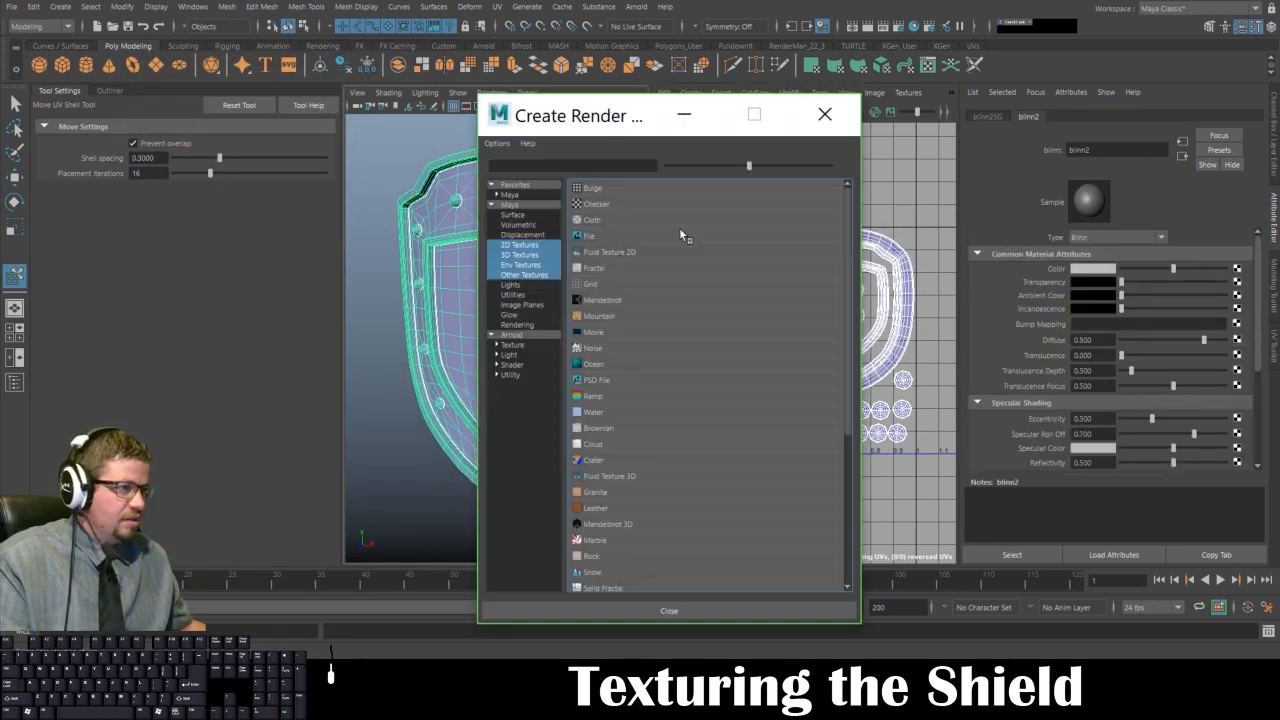
click(590, 237)
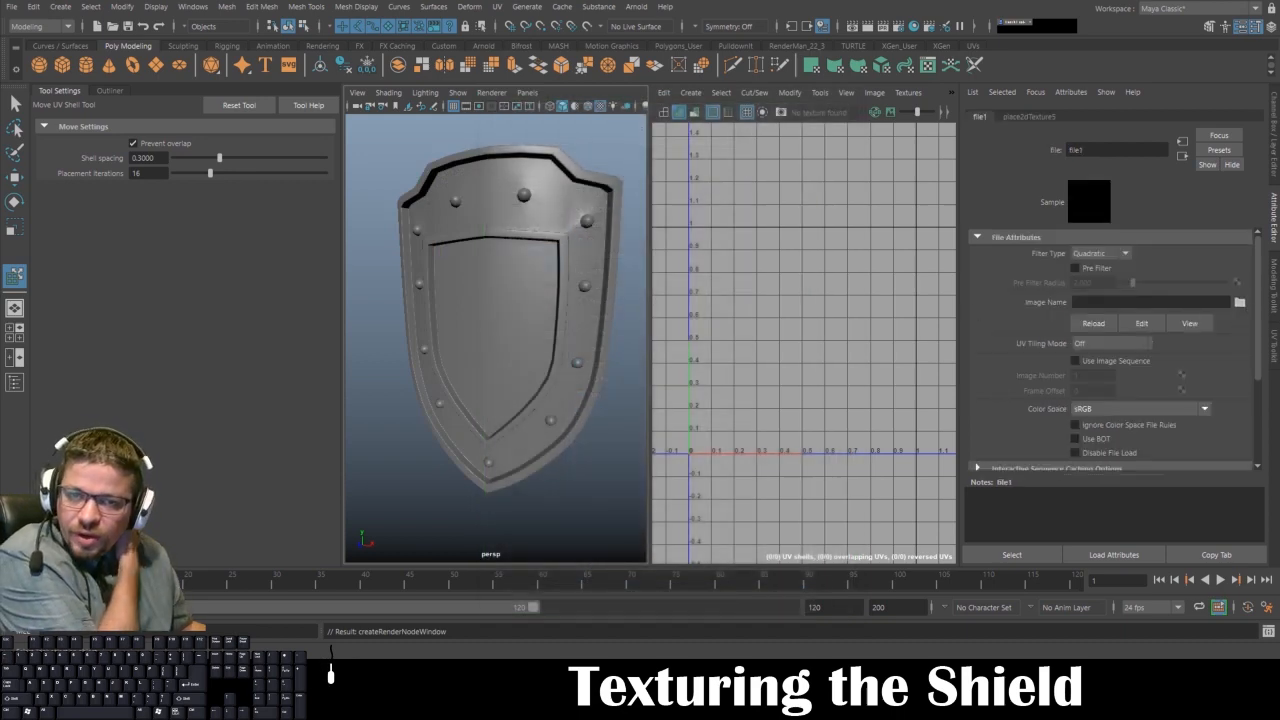
drag(2, 160, 332, 101)
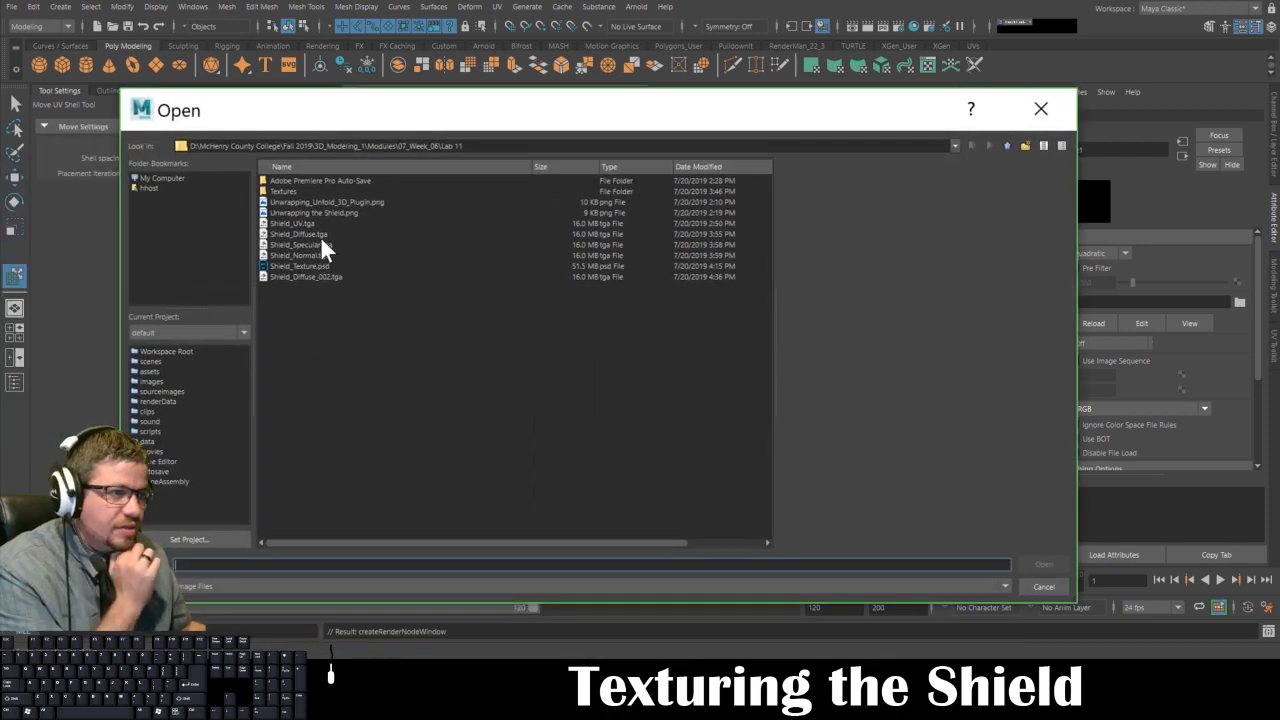
click(358, 277)
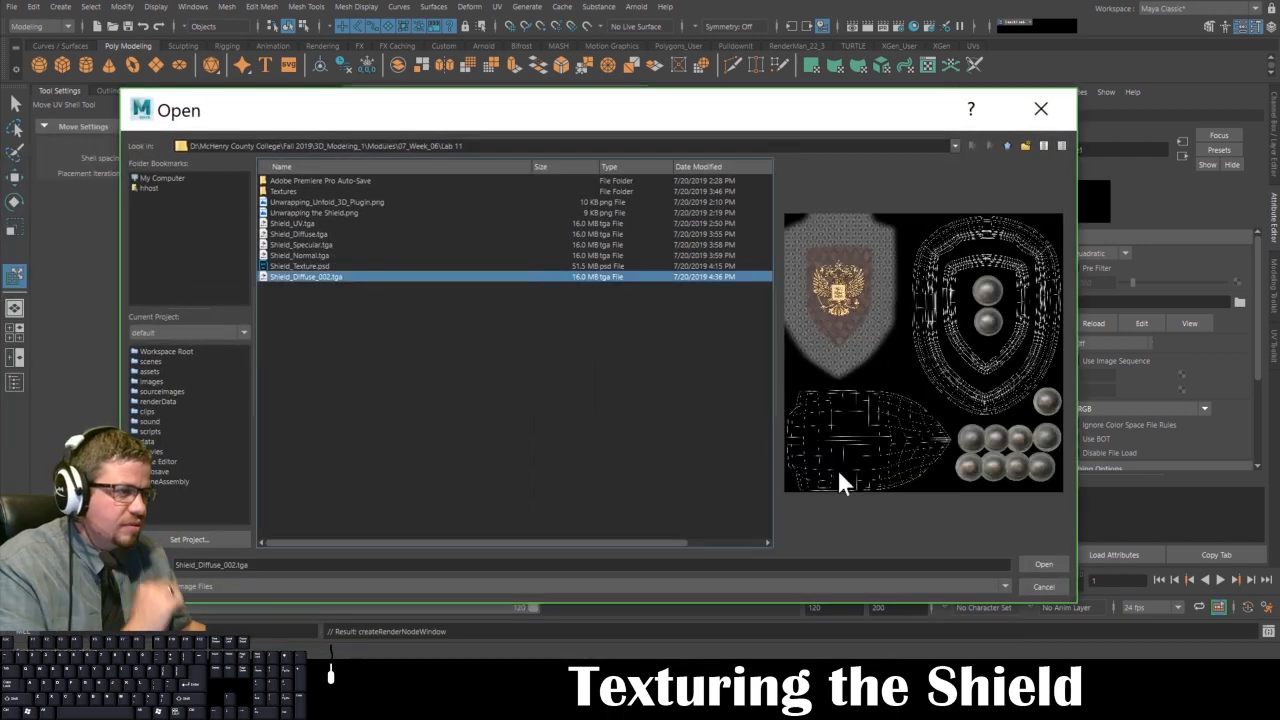
click(1038, 564)
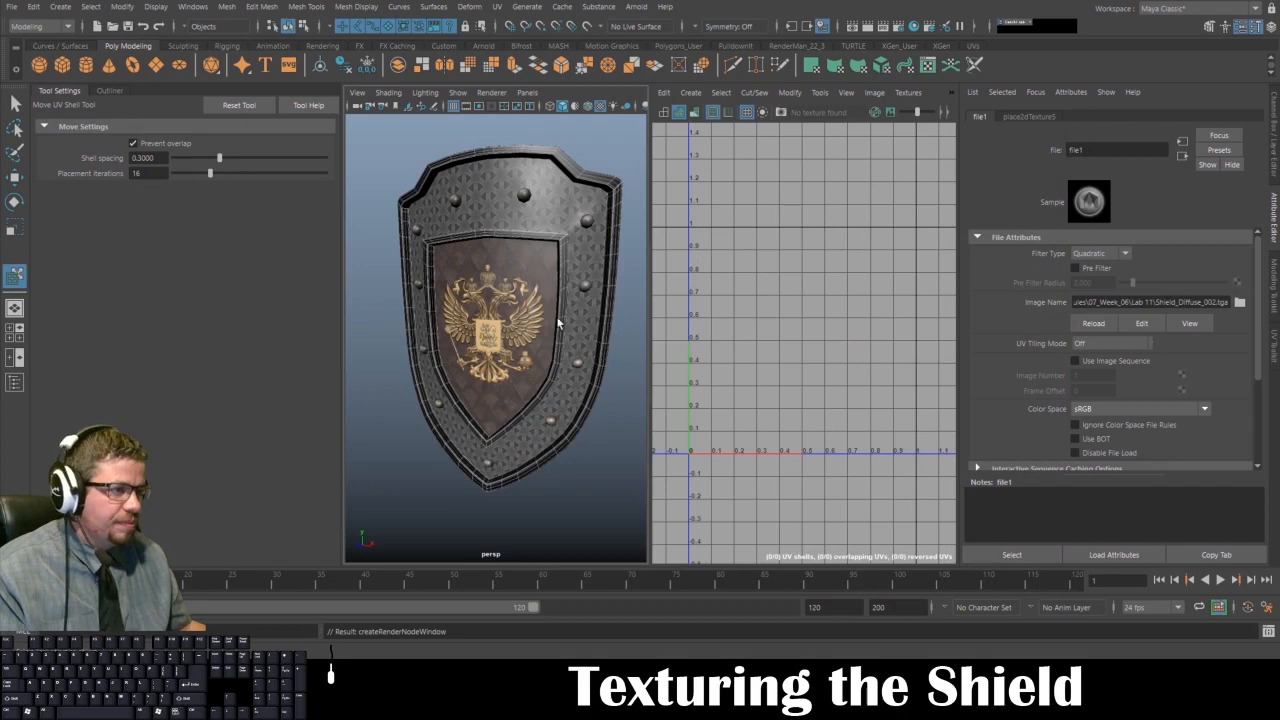
Examine the textured shield from several angles, including the coat of arms, rivets and side rim.
drag(558, 323, 526, 389)
click(526, 464)
drag(526, 466, 566, 431)
scroll(446, 314, up, 5)
drag(446, 314, 436, 309)
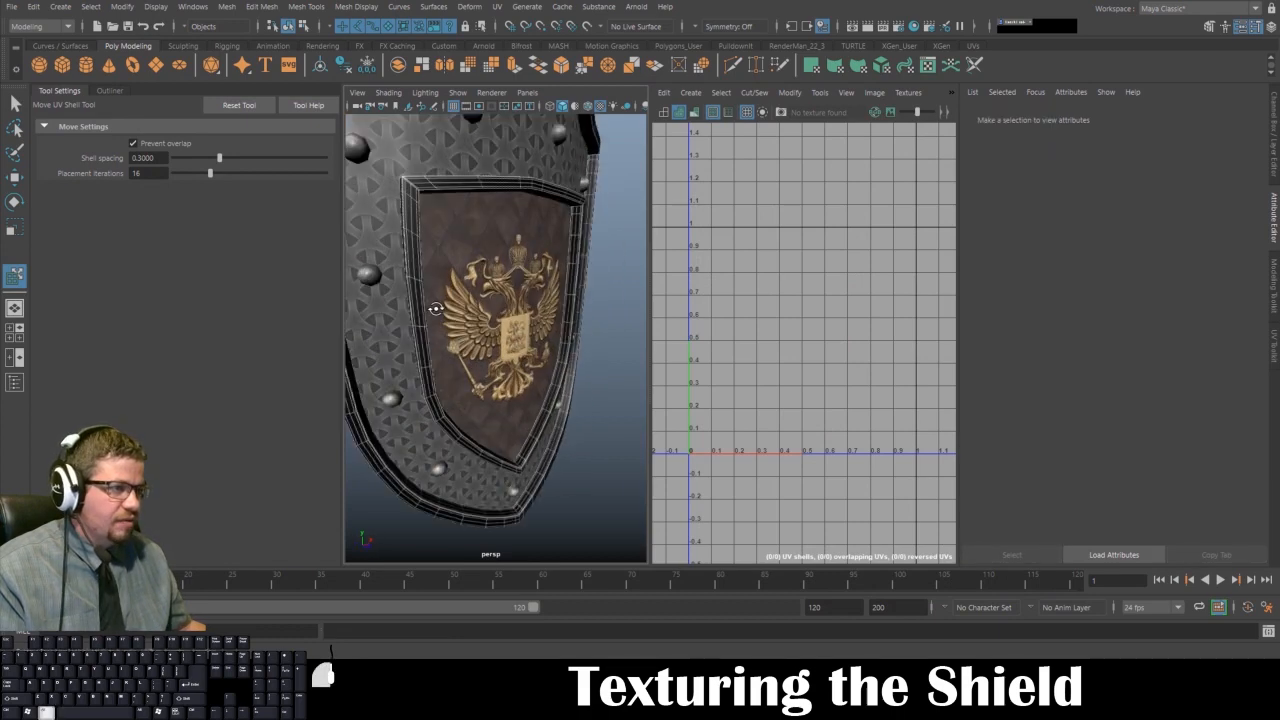
scroll(436, 309, down, 5)
drag(437, 243, 352, 297)
scroll(460, 330, up, 8)
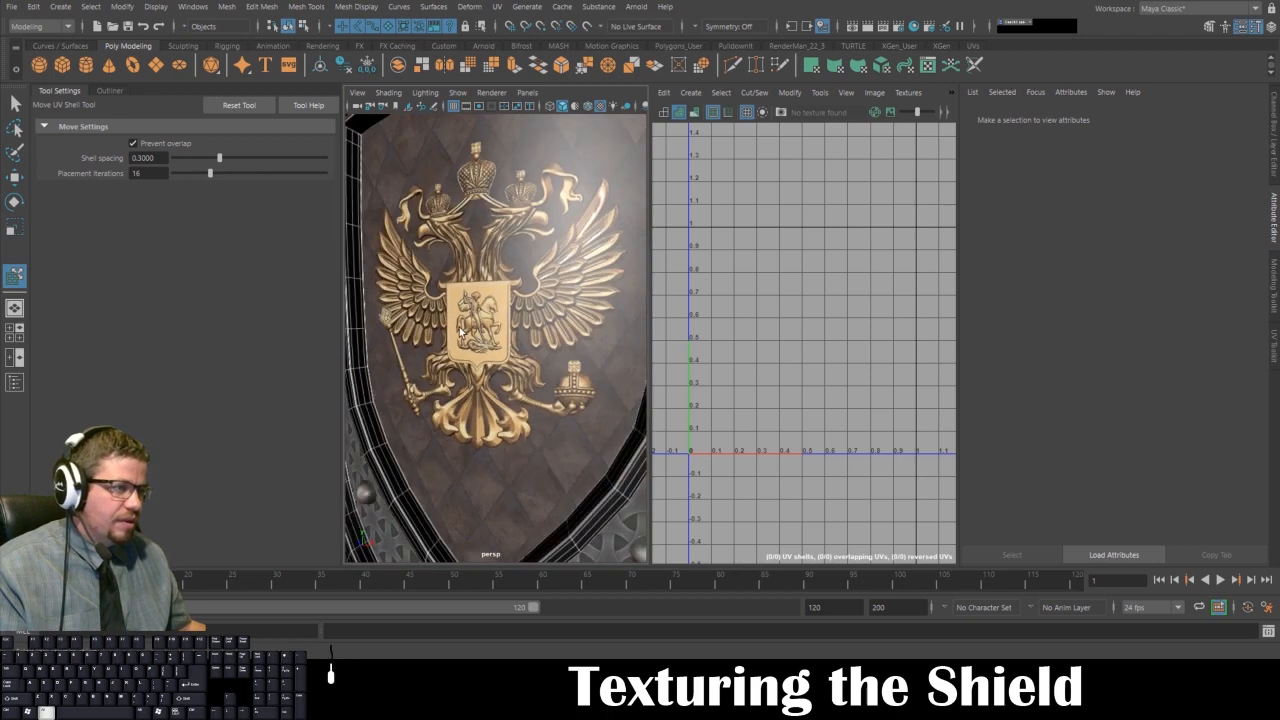
scroll(486, 294, down, 6)
drag(460, 332, 570, 427)
scroll(534, 331, down, 4)
drag(509, 322, 640, 322)
drag(504, 267, 426, 254)
Turn on smooth mesh preview for the shield and deselect it.
click(487, 291)
key(3)
click(446, 171)
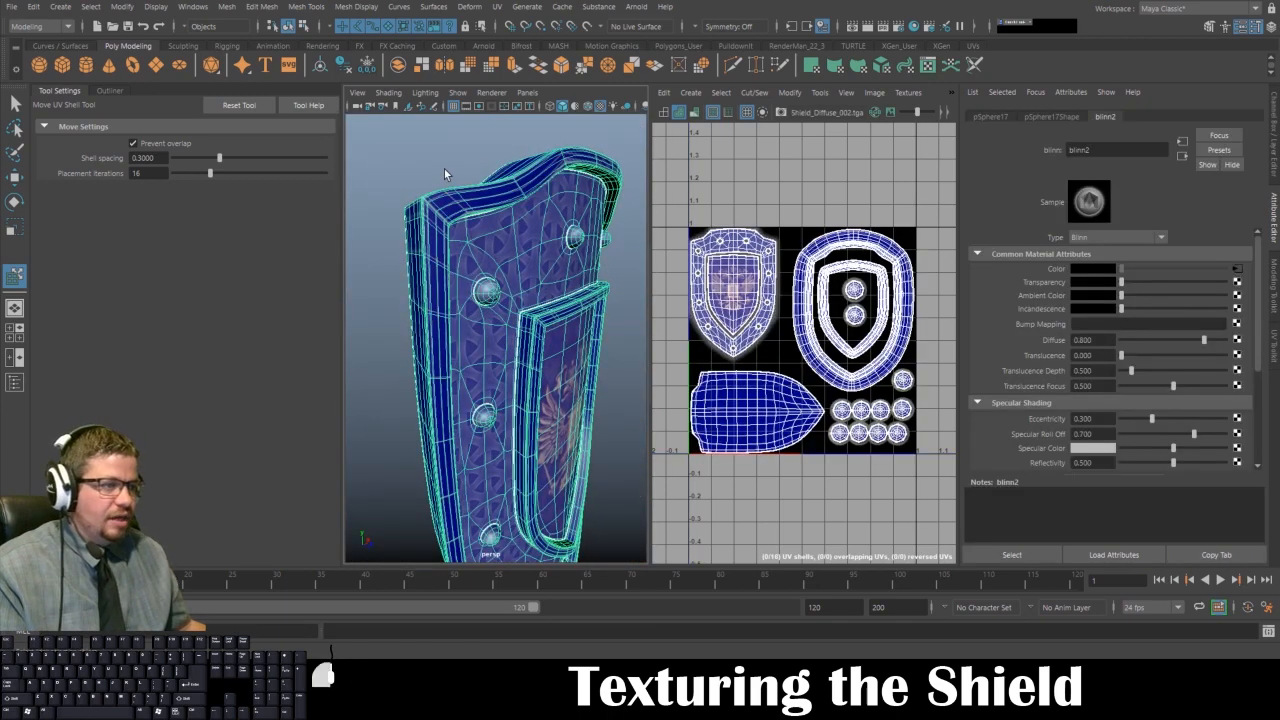
Inspect the smoothed shield's rims, sides and front for areas that still lack texture.
drag(536, 362, 394, 340)
drag(522, 262, 391, 271)
drag(391, 271, 549, 282)
drag(483, 388, 513, 365)
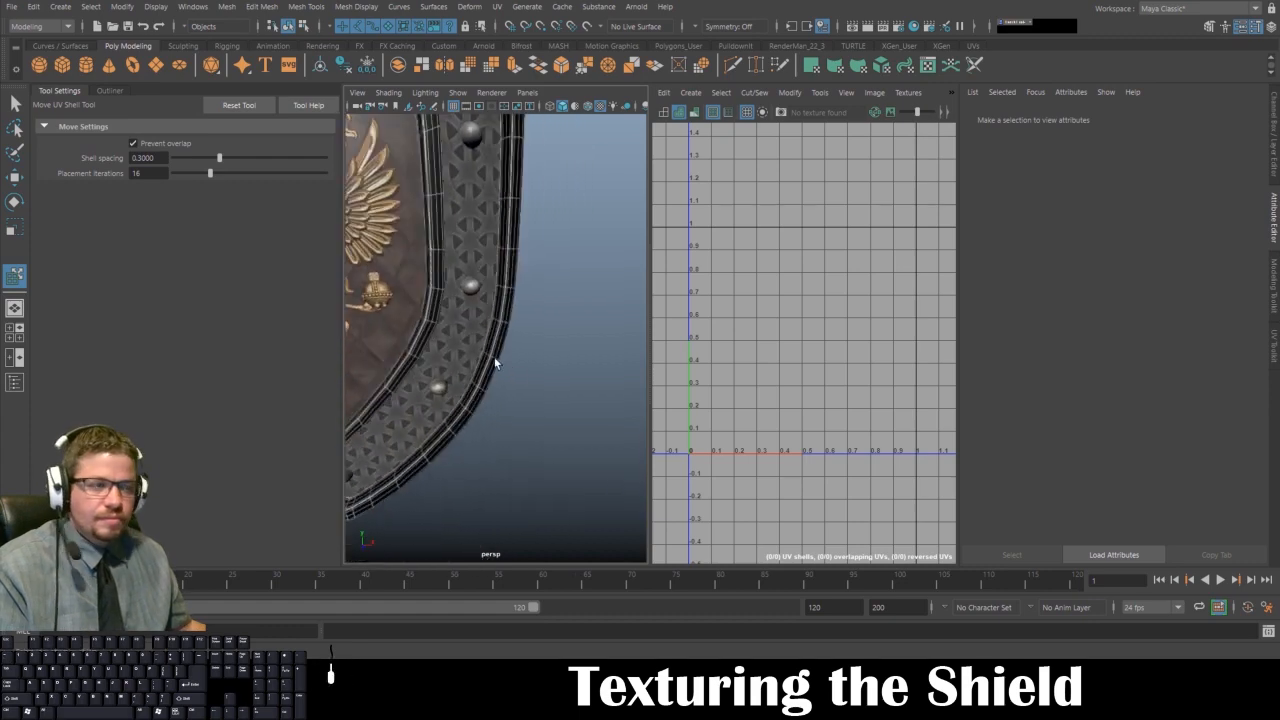
click(448, 323)
click(571, 397)
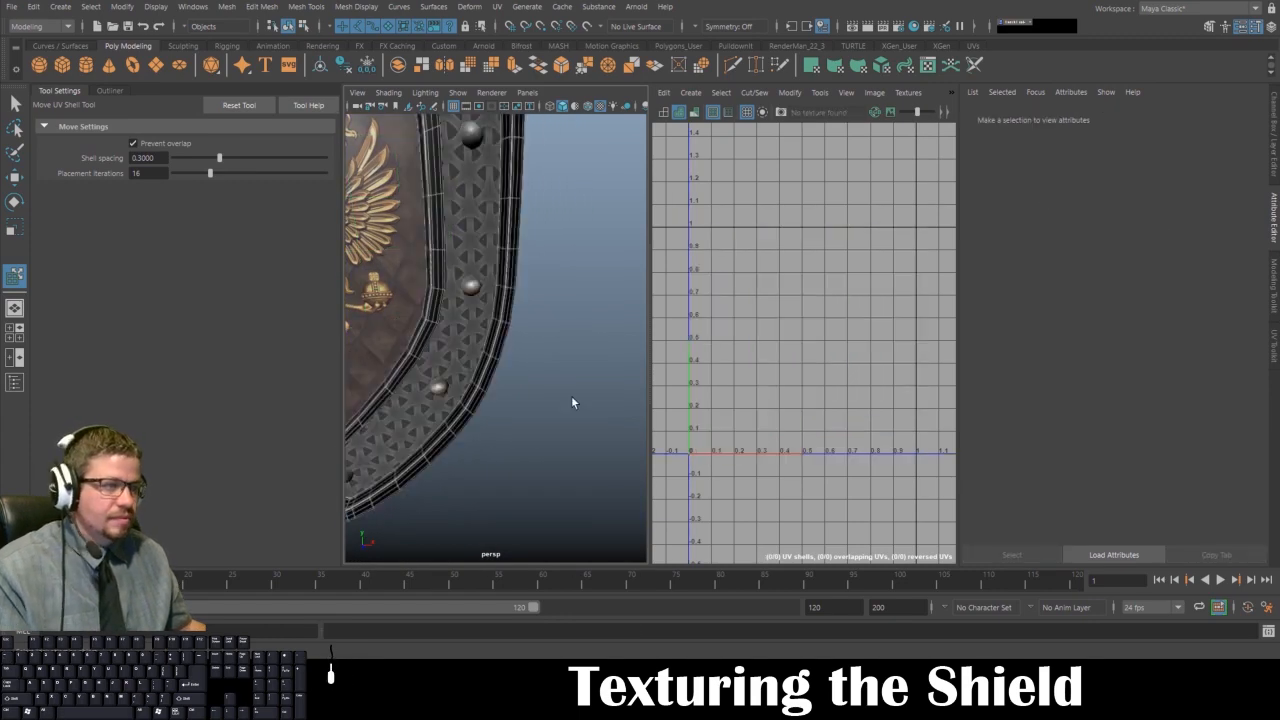
drag(571, 397, 570, 216)
click(515, 263)
click(573, 217)
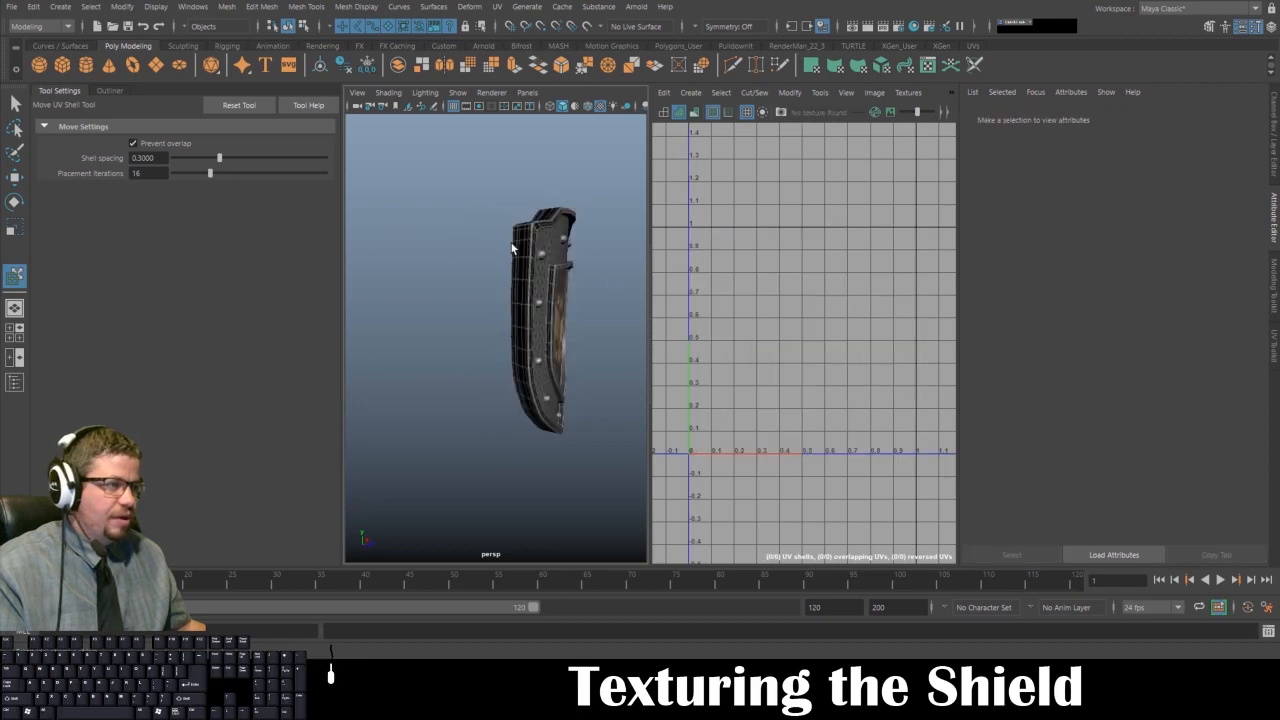
drag(512, 248, 465, 284)
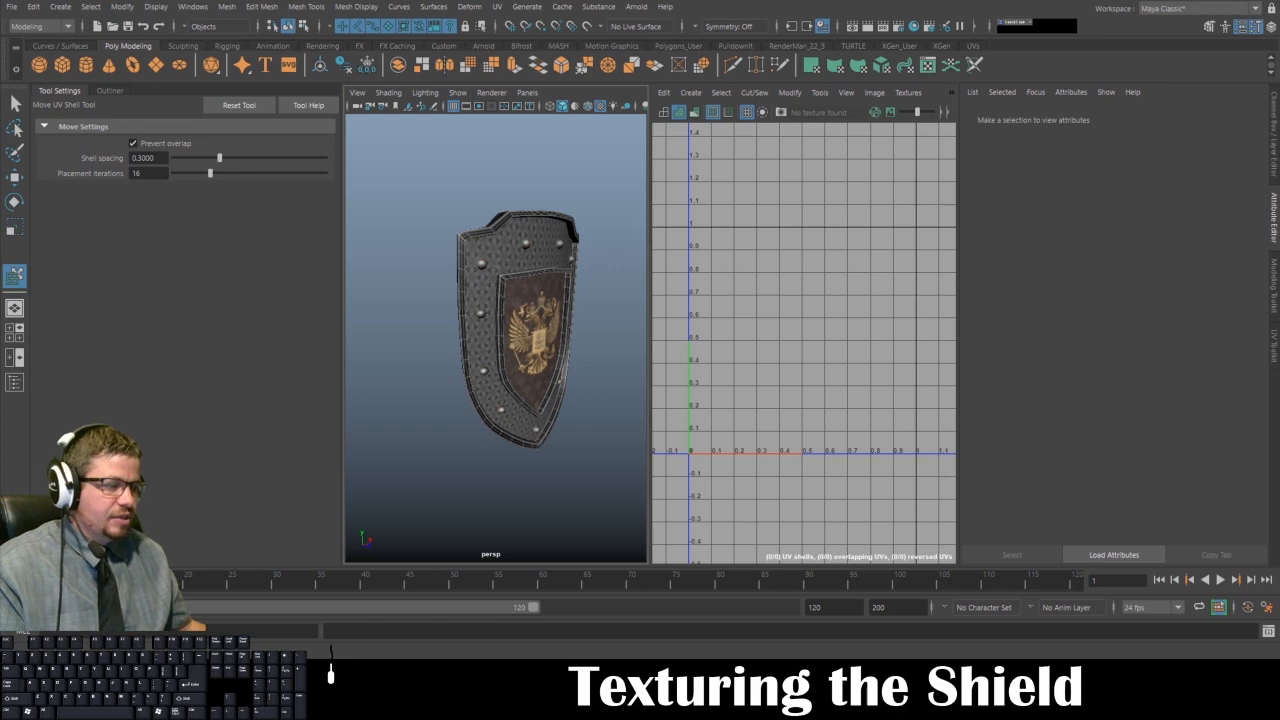
Return to Photoshop and copy the entire Metal_FineGold texture into Shield_UV.tga as a new layer.
key(alt+Tab)
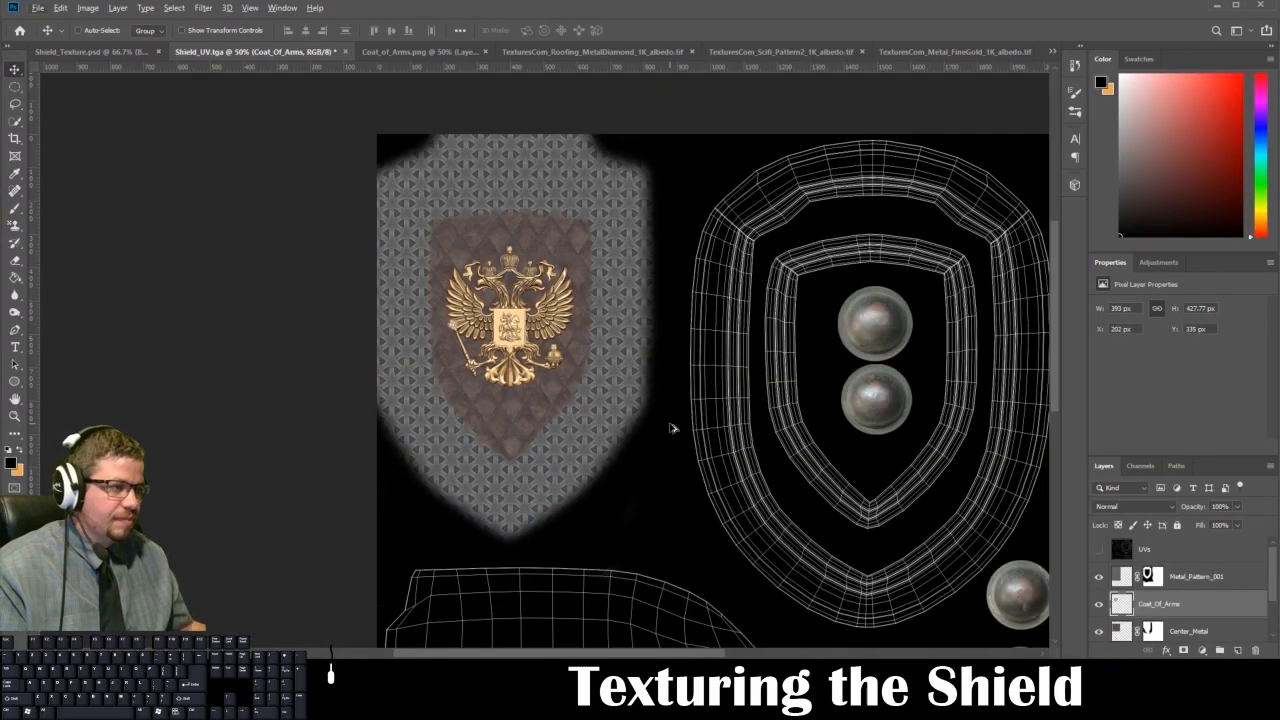
drag(686, 457, 456, 458)
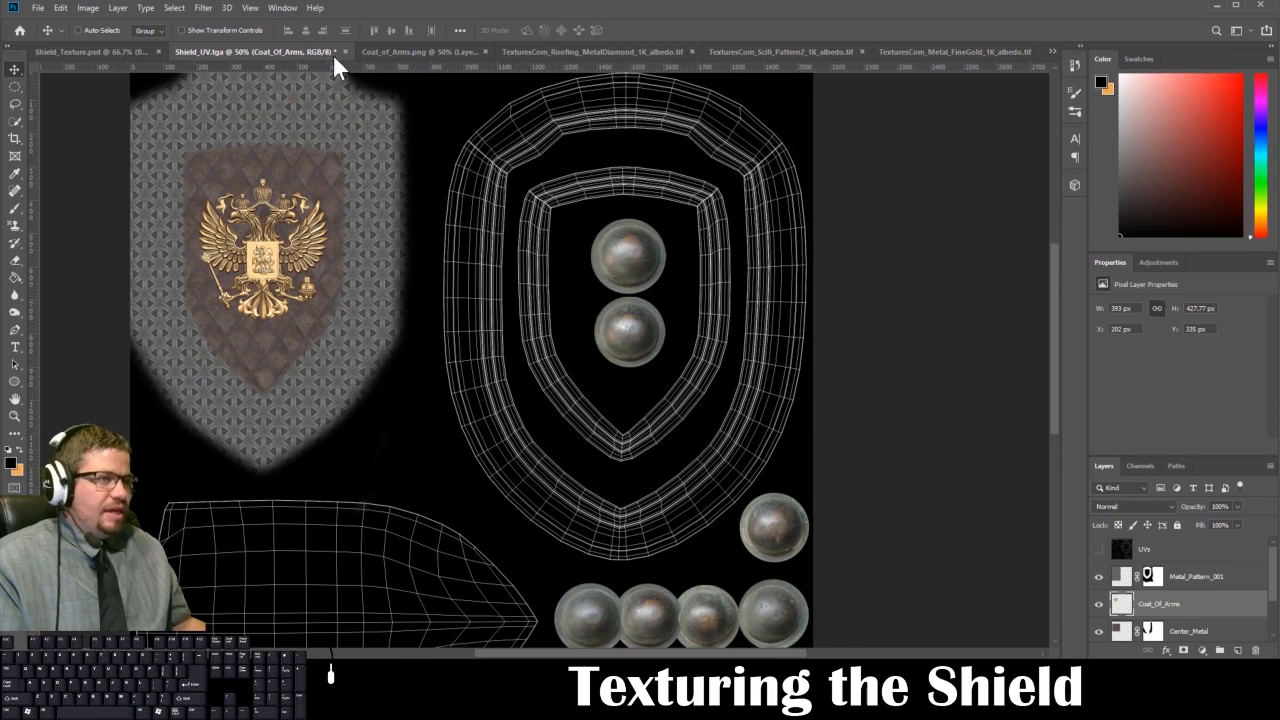
click(956, 51)
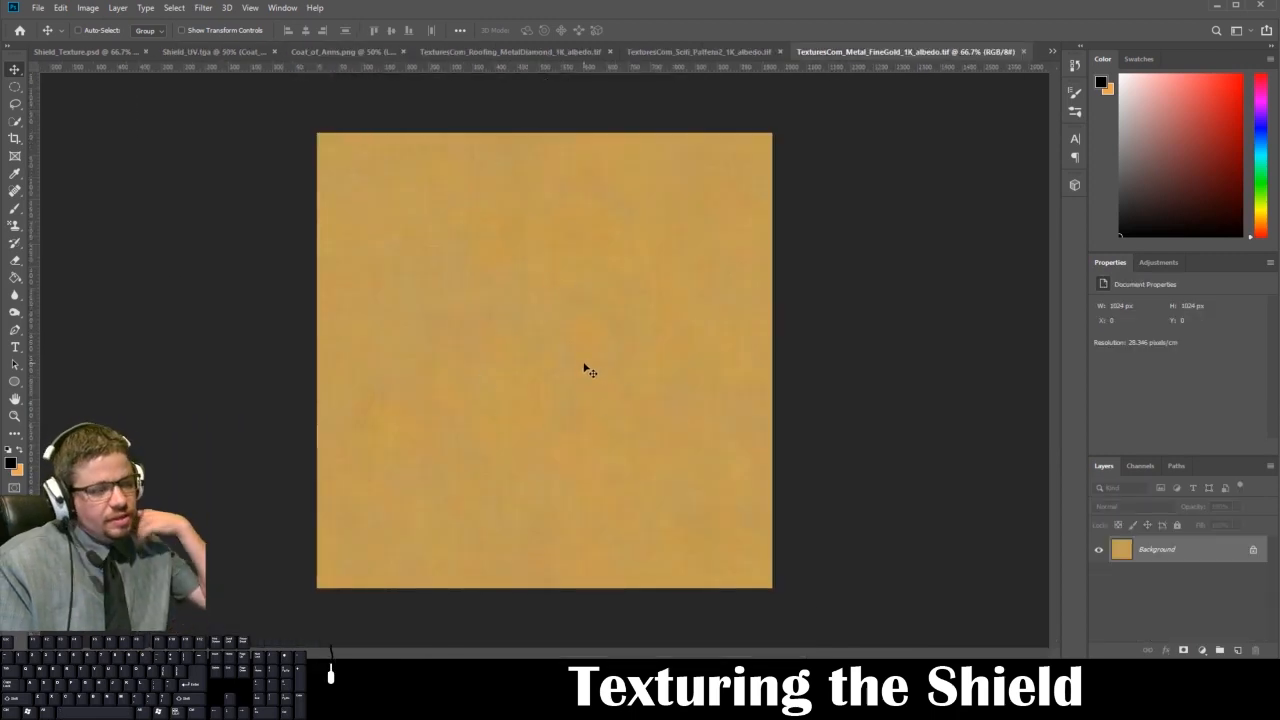
key(ctrl+a)
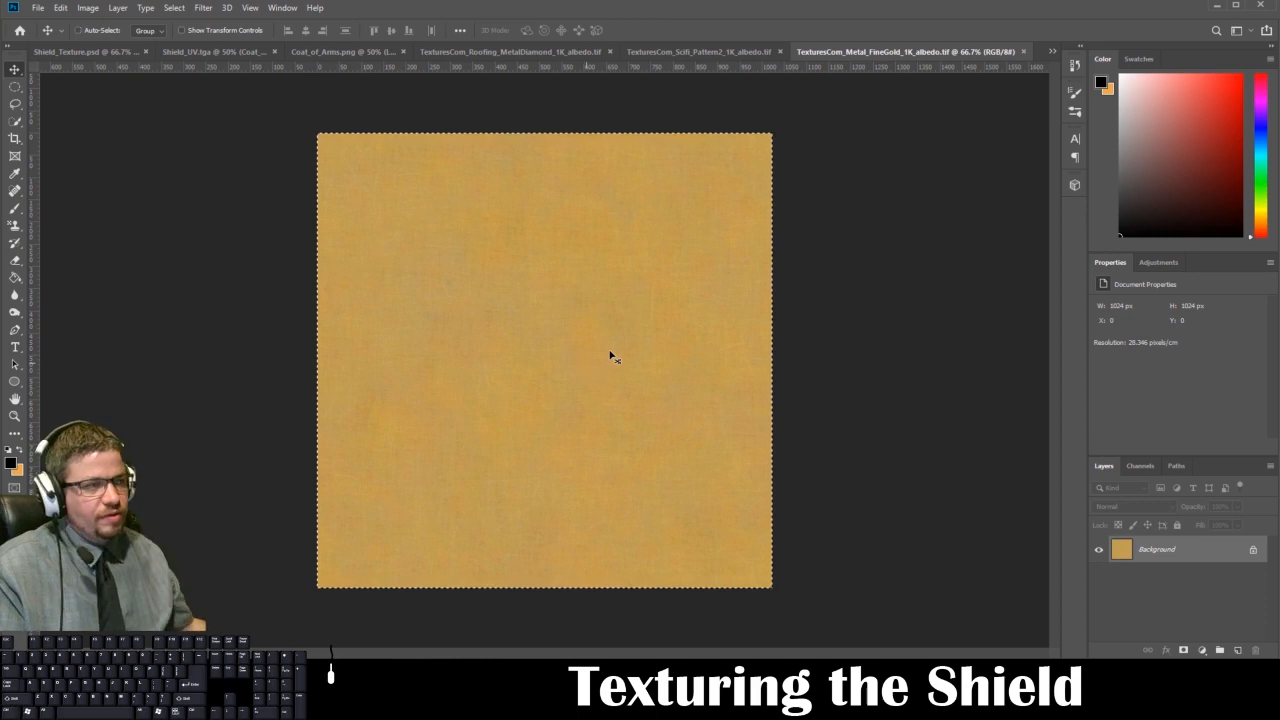
click(200, 51)
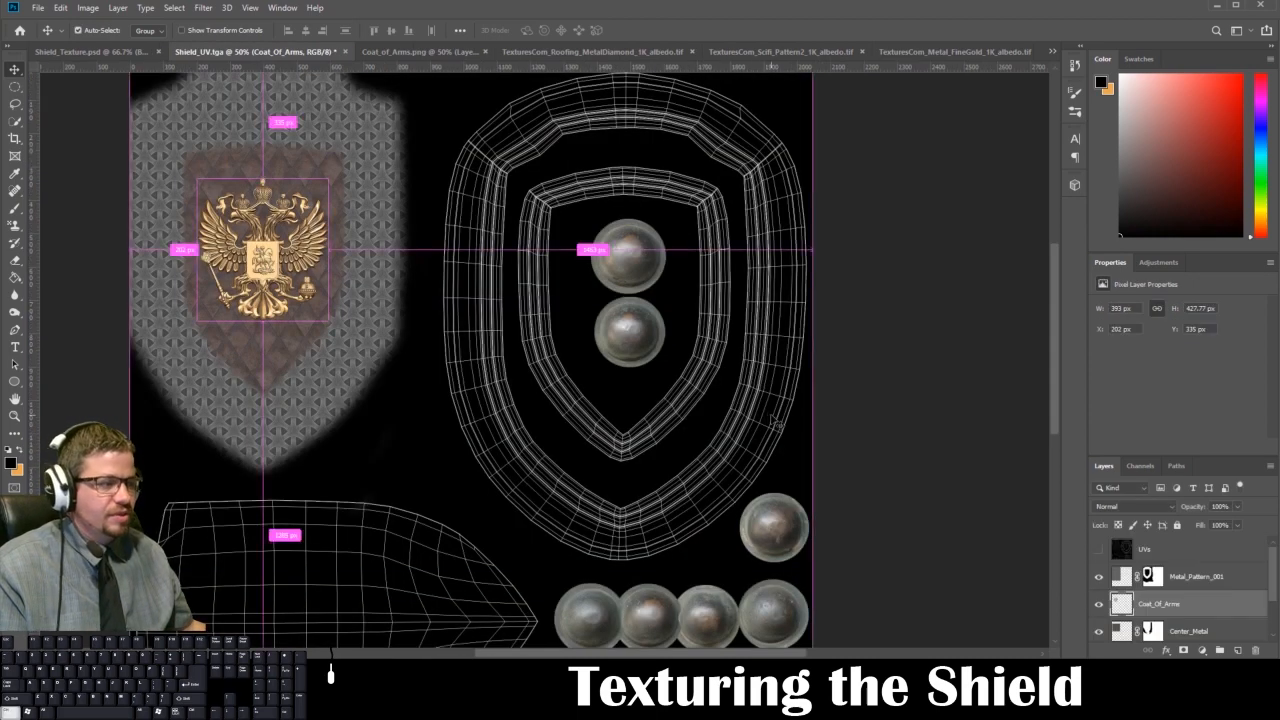
key(ctrl+v)
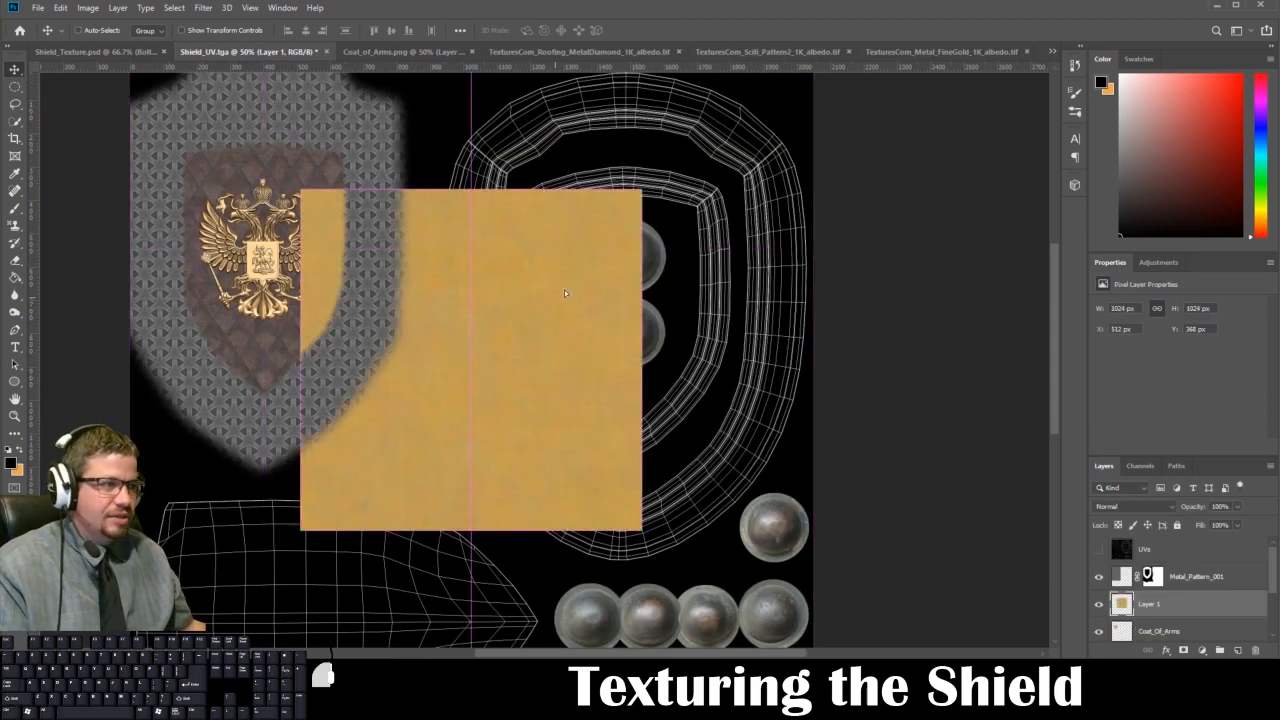
Scale the pasted gold square to 62.30% and position it over the upper-left part of the ring-shaped rim UVs.
drag(564, 289, 654, 194)
key(ctrl+t)
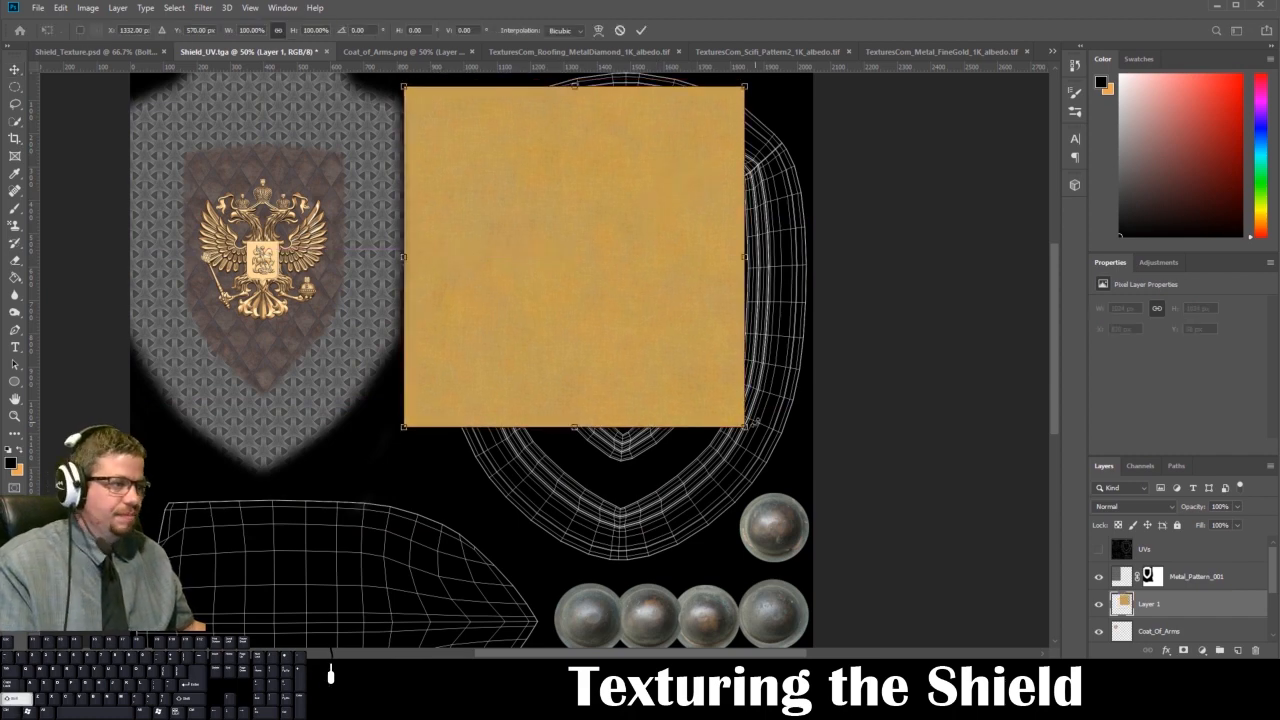
drag(745, 427, 583, 263)
mouse_move(511, 206)
mouse_down()
mouse_move(537, 180)
mouse_move(526, 193)
mouse_up()
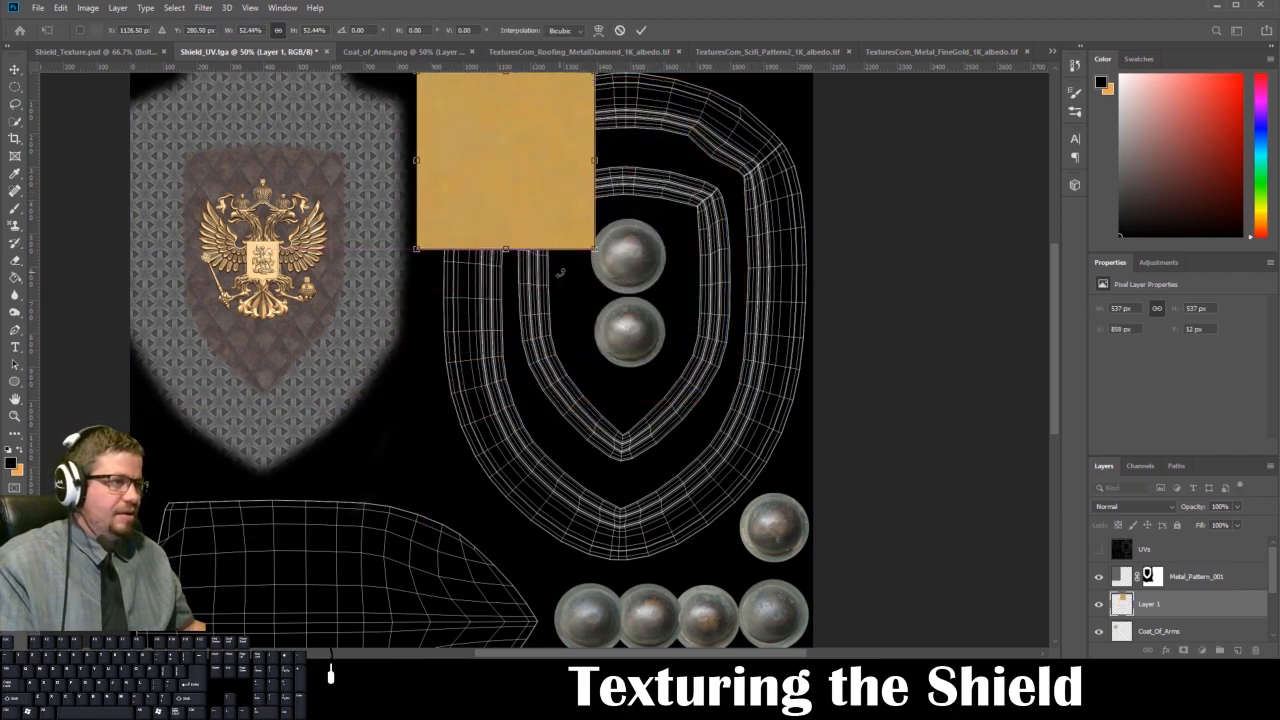
drag(591, 254, 627, 286)
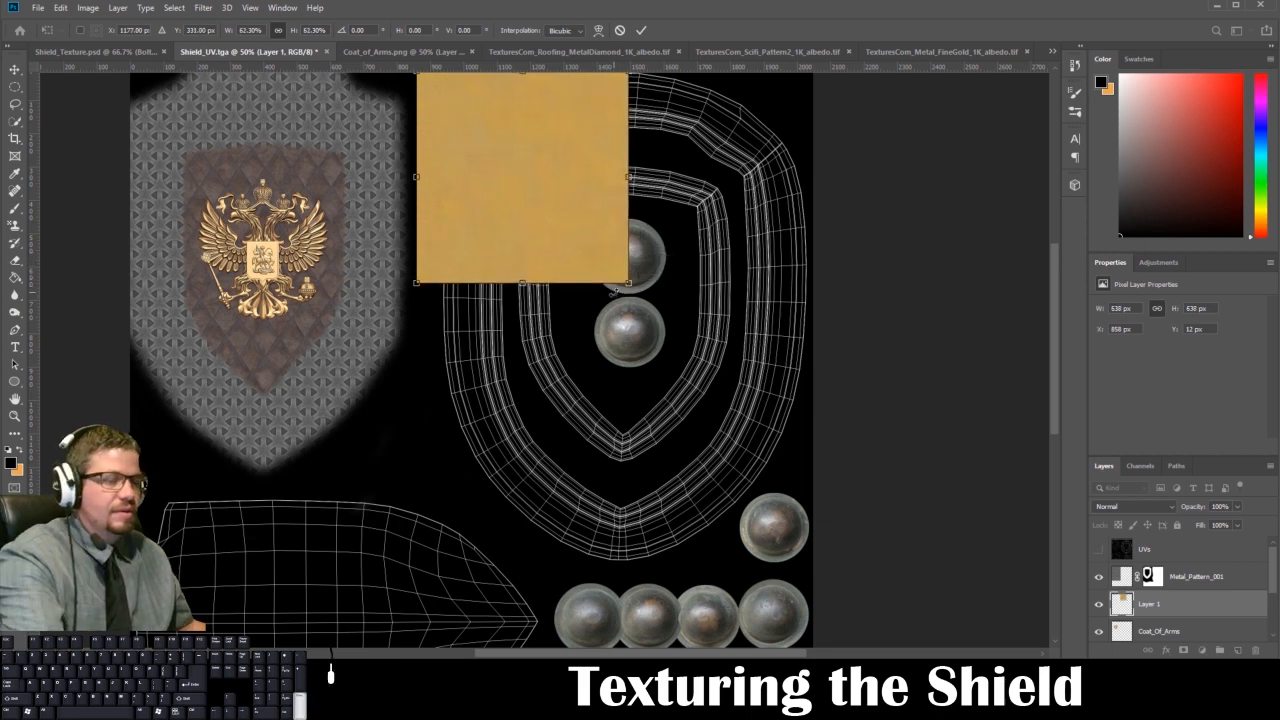
key(Return)
Duplicate the gold square alongside itself, then duplicate both squares directly below to form a seamless two-by-two block over the rim UVs.
drag(1200, 603, 1237, 650)
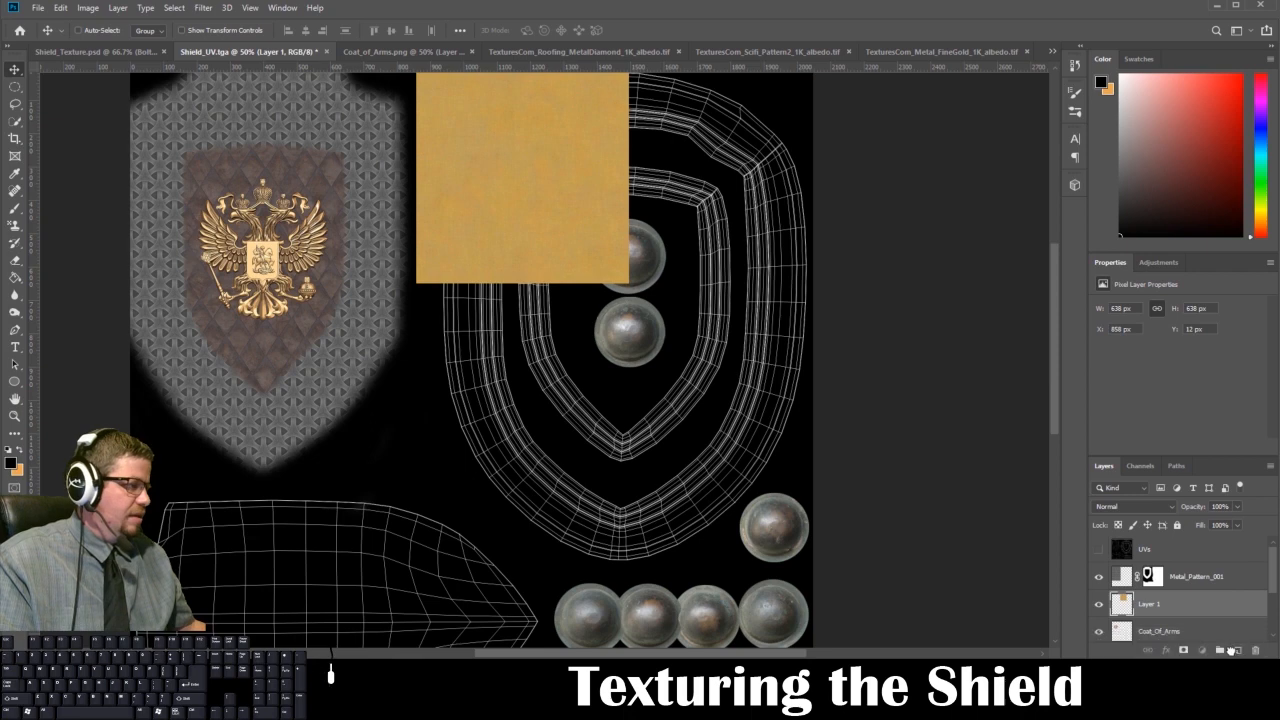
drag(474, 175, 685, 162)
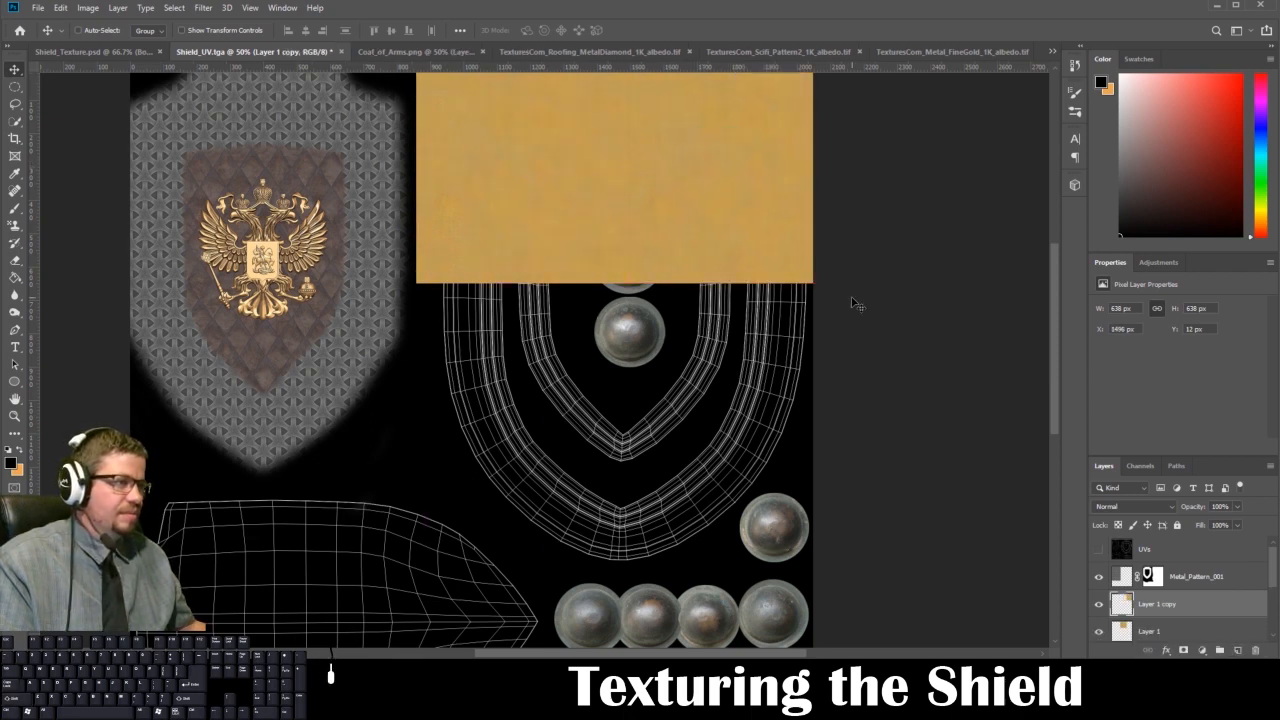
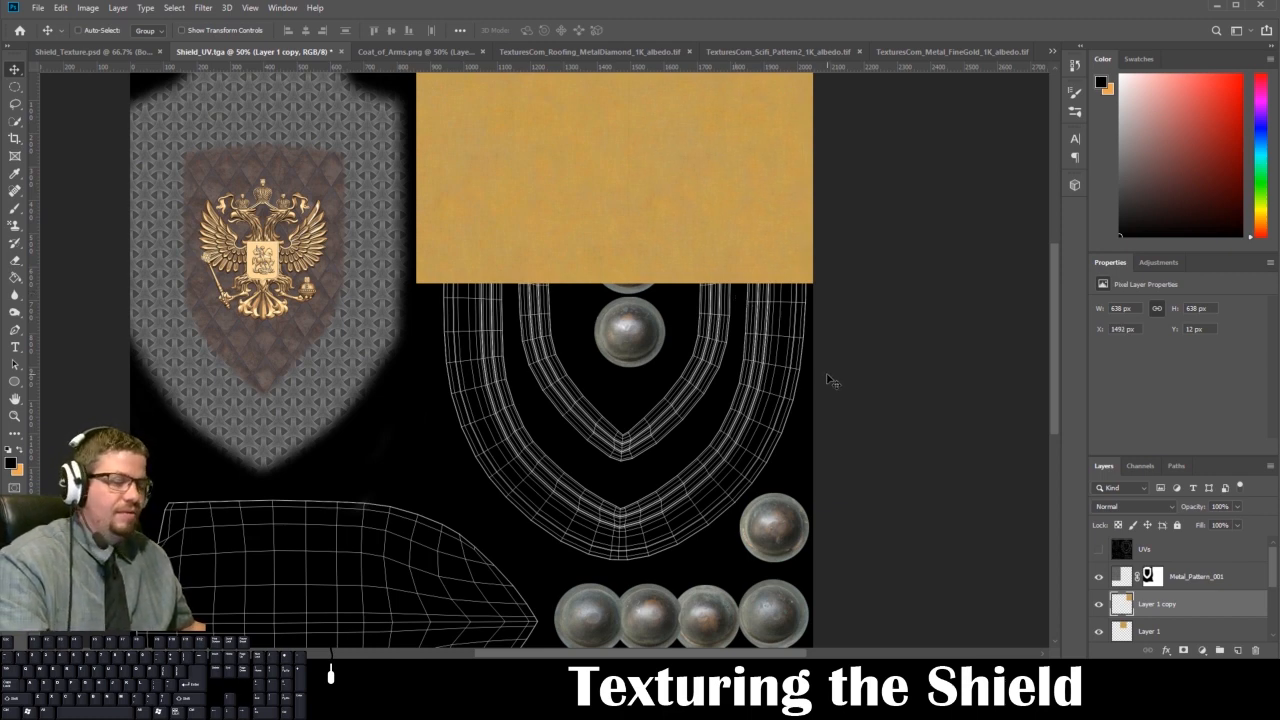
ctrl+click(1194, 630)
drag(1202, 604, 1238, 650)
drag(690, 235, 701, 430)
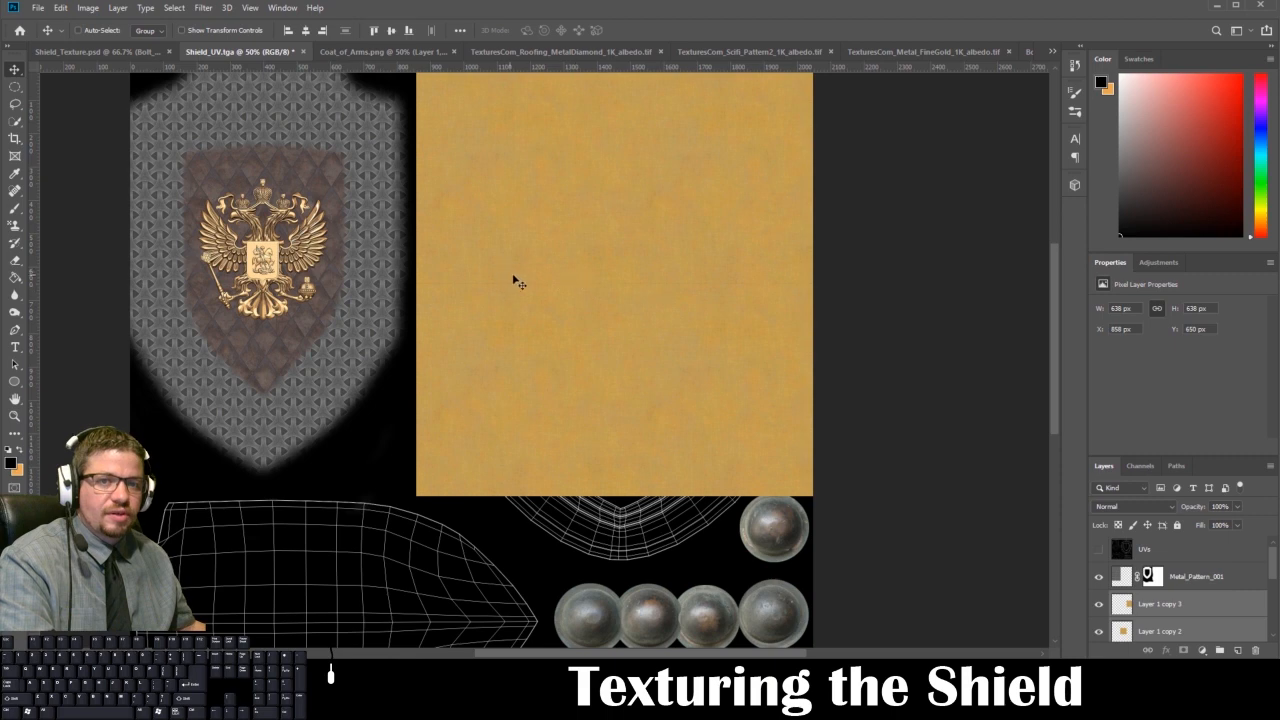
key(Up)
key(Up)
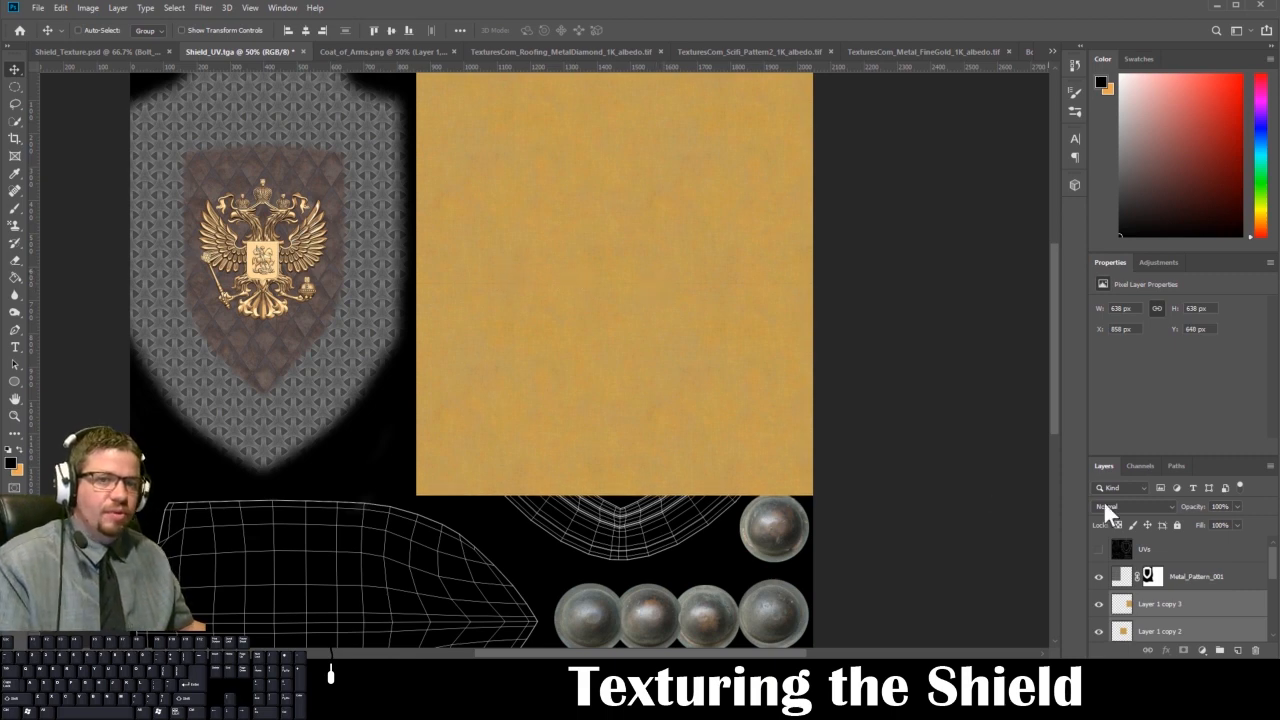
Duplicate the lower pair of gold squares and align the copies directly beneath, extending the gold block down over the bolts.
drag(1218, 601, 1238, 651)
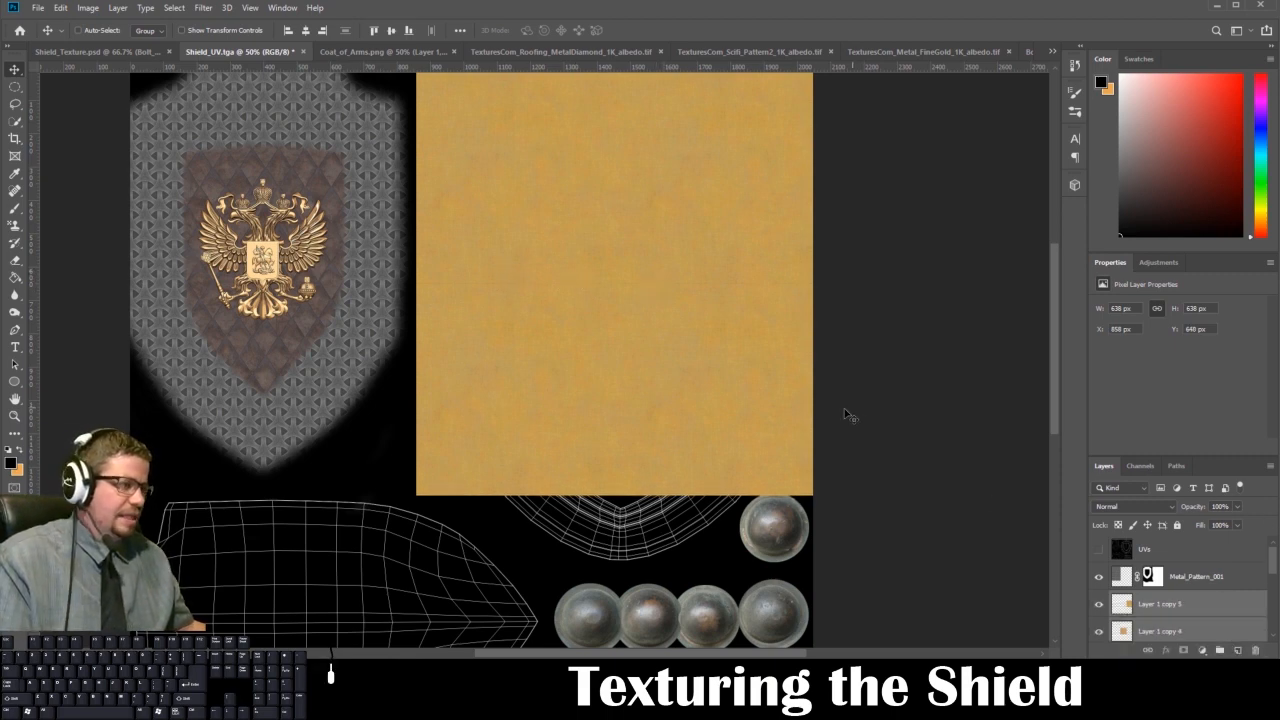
drag(736, 452, 694, 318)
key(Up)
key(Up)
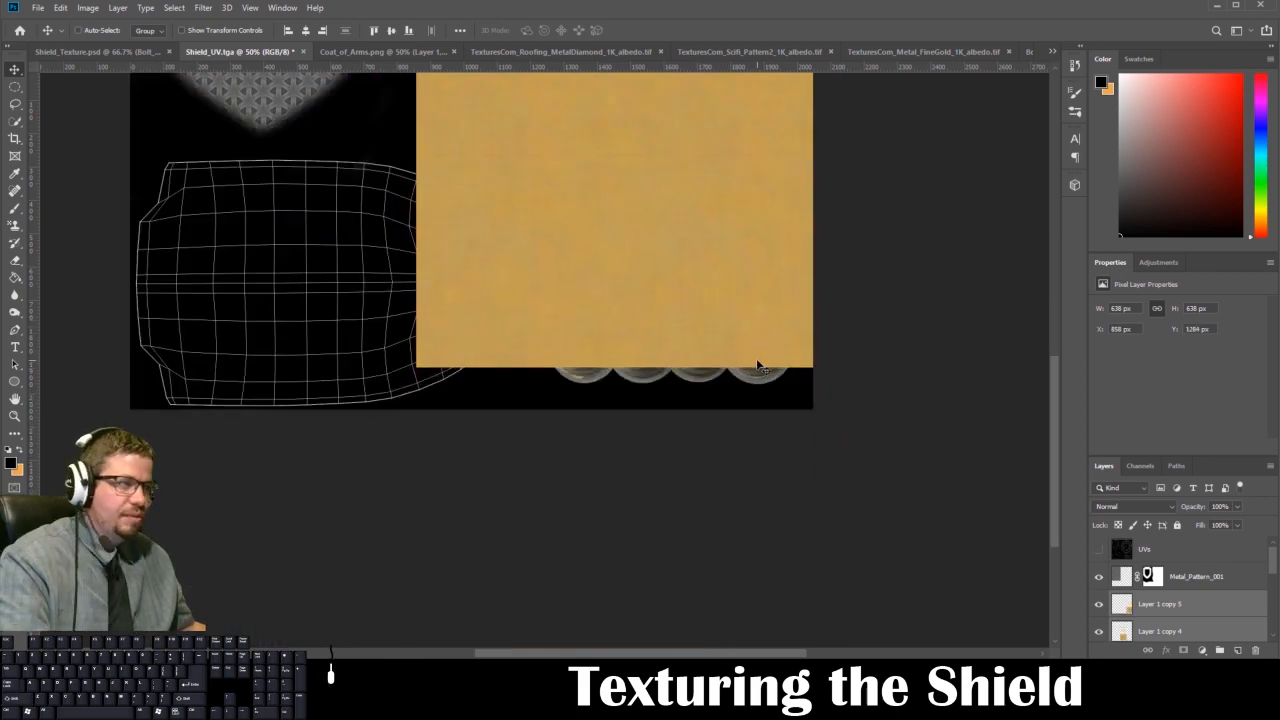
Merge all six gold square layers, from Layer 1 up to Layer 1 copy 5, into a single layer.
click(1186, 605)
scroll(1188, 605, down, 3)
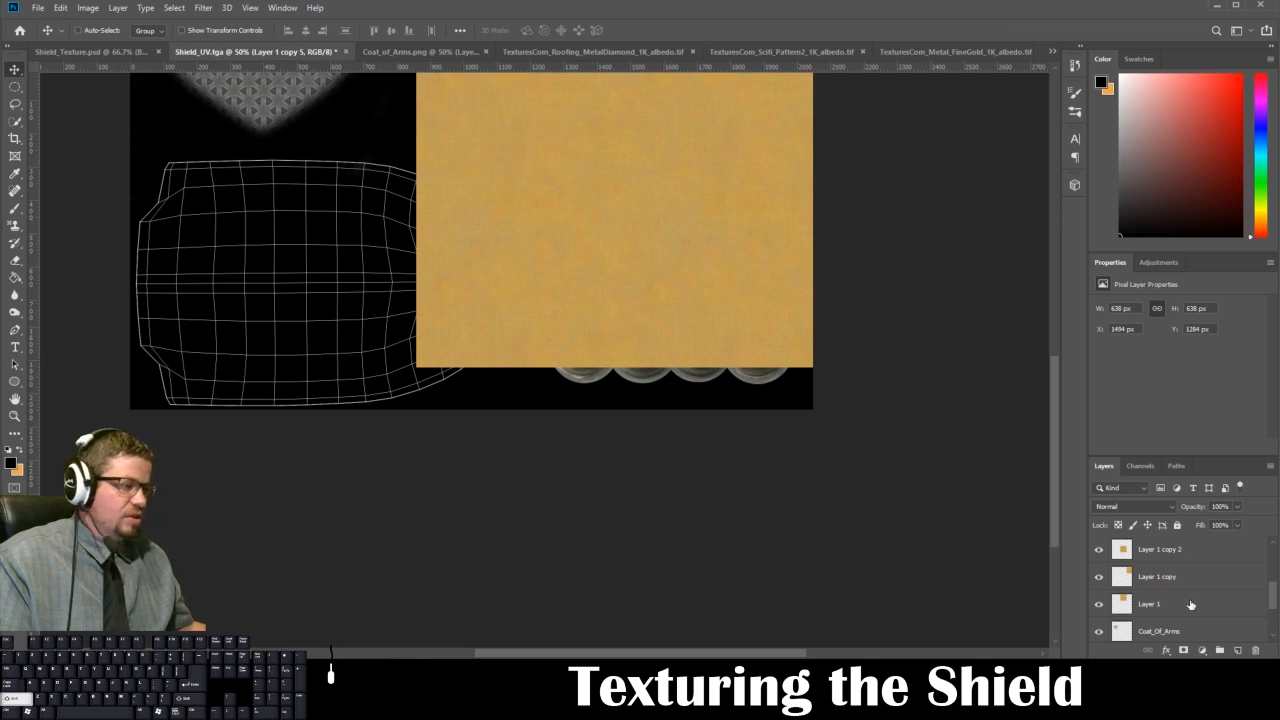
shift+click(1190, 604)
scroll(1190, 604, up, 3)
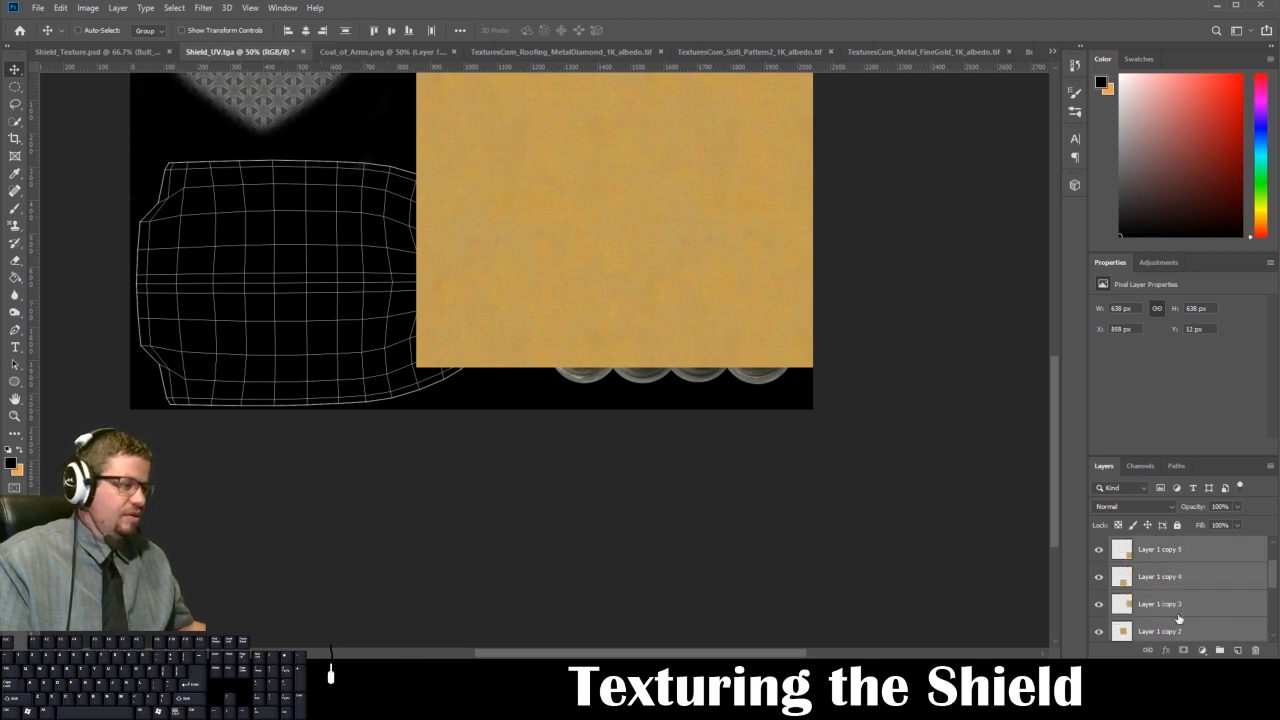
key(ctrl+e)
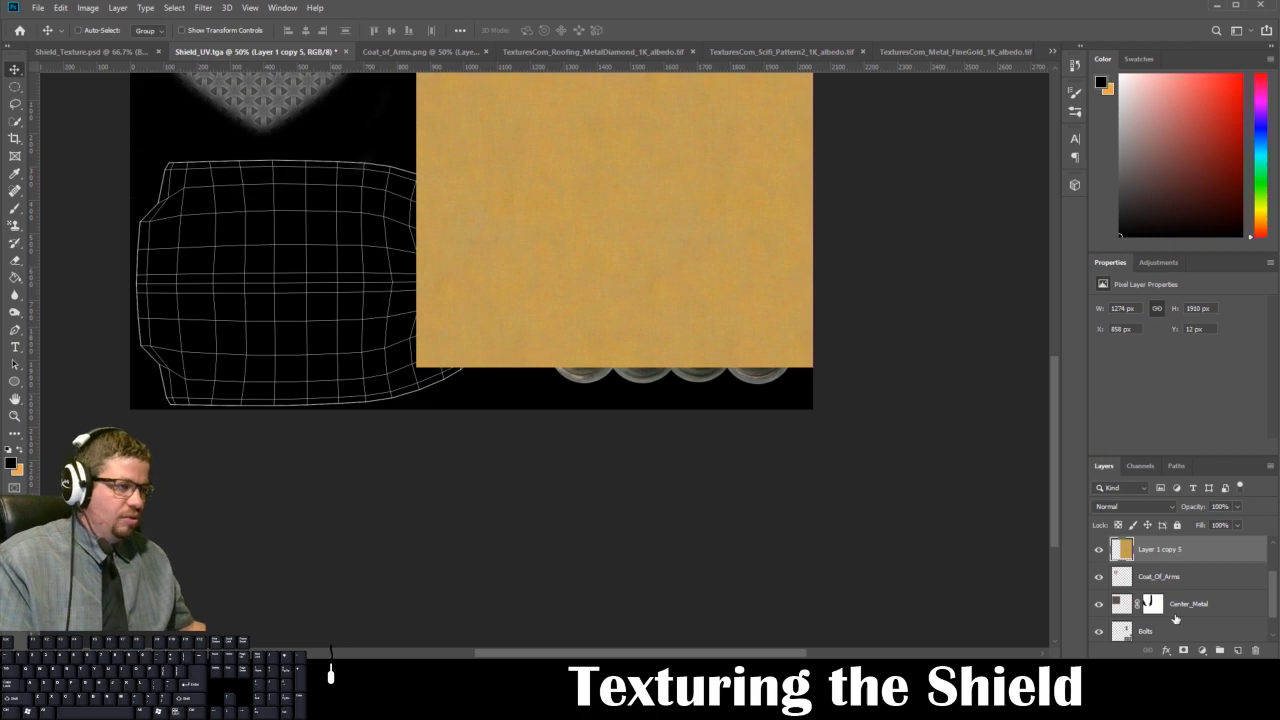
scroll(1175, 619, up, 2)
scroll(774, 420, up, 5)
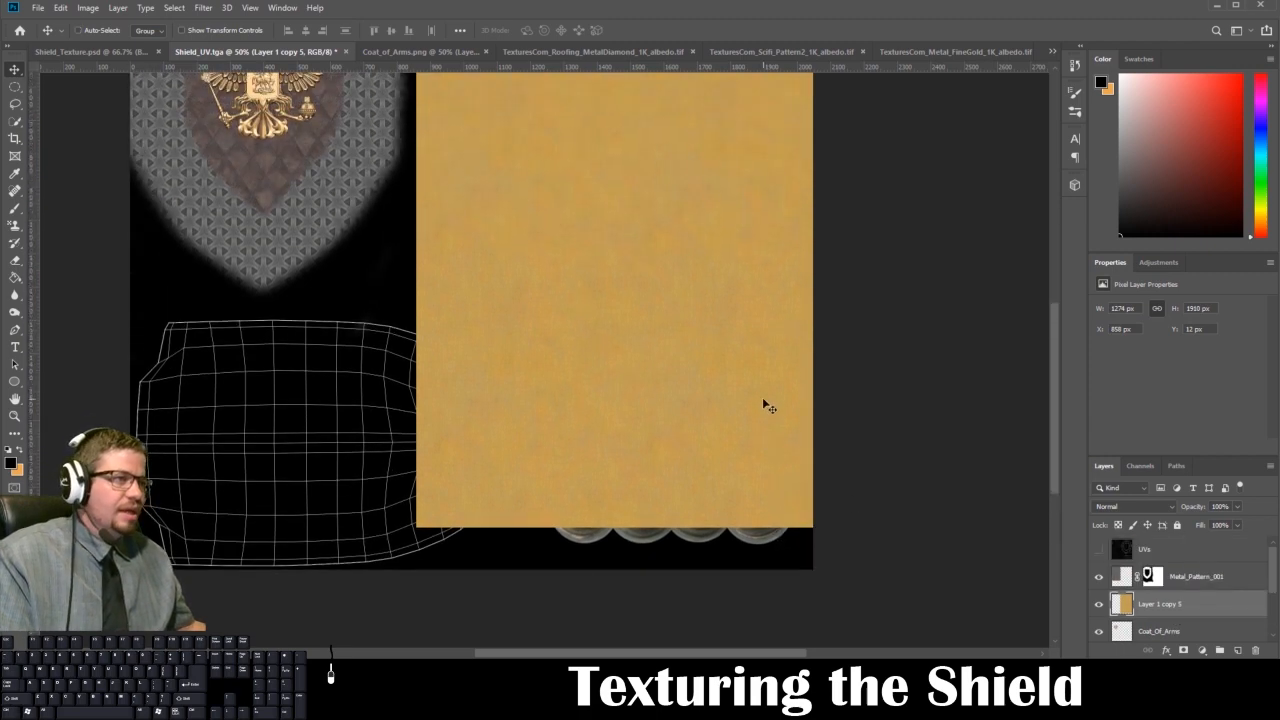
Show the UVs layer and add a Reveal All layer mask to the merged gold layer.
scroll(765, 405, up, 1)
click(1100, 552)
scroll(877, 459, up, 5)
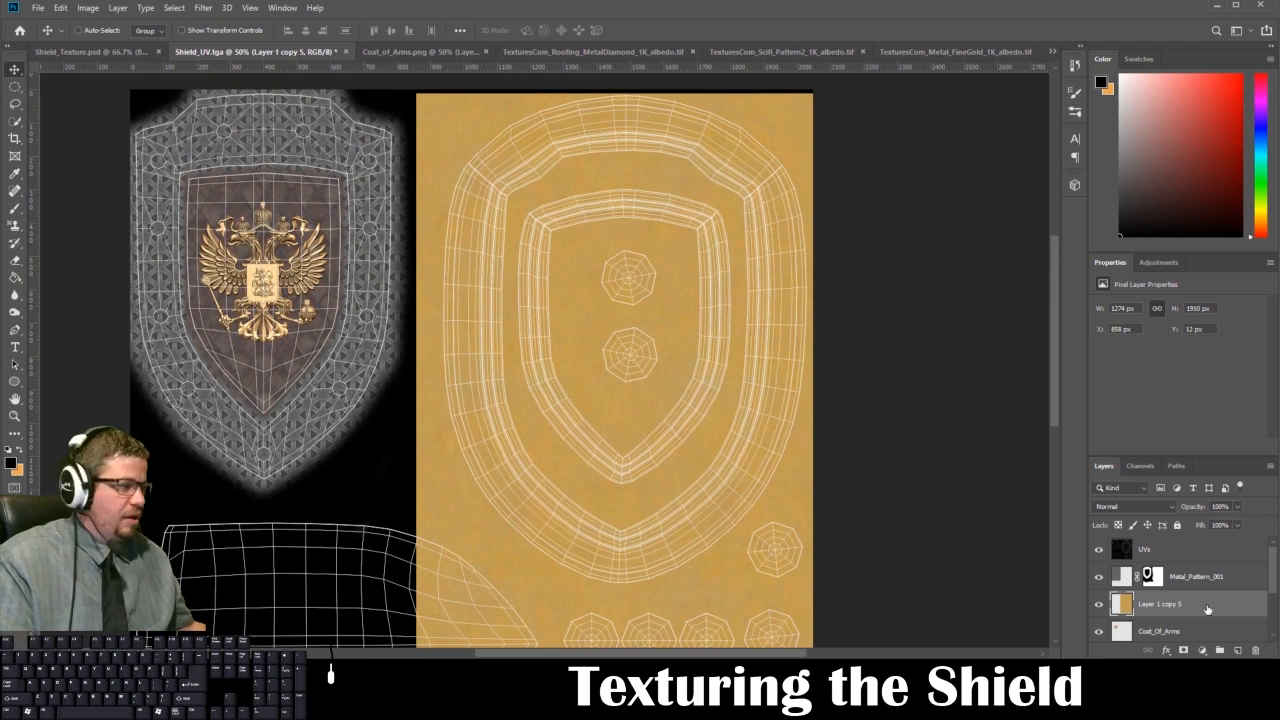
click(120, 7)
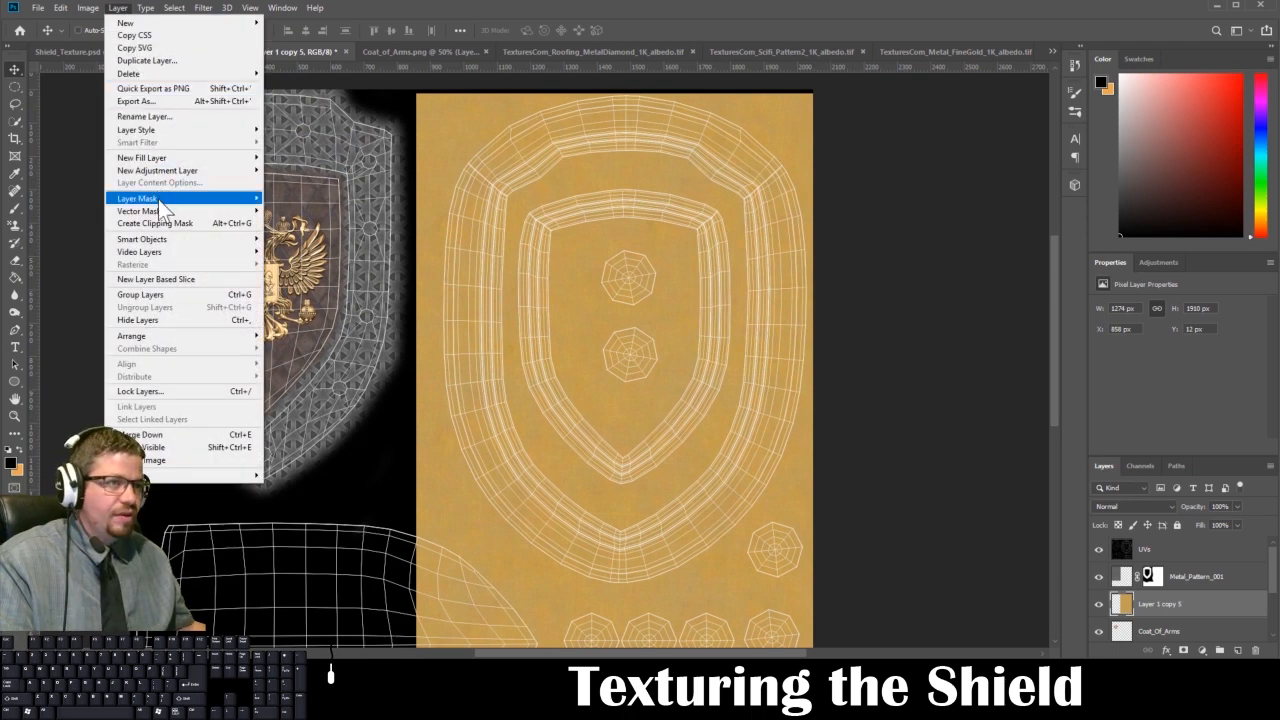
mouse_move(158, 199)
click(293, 198)
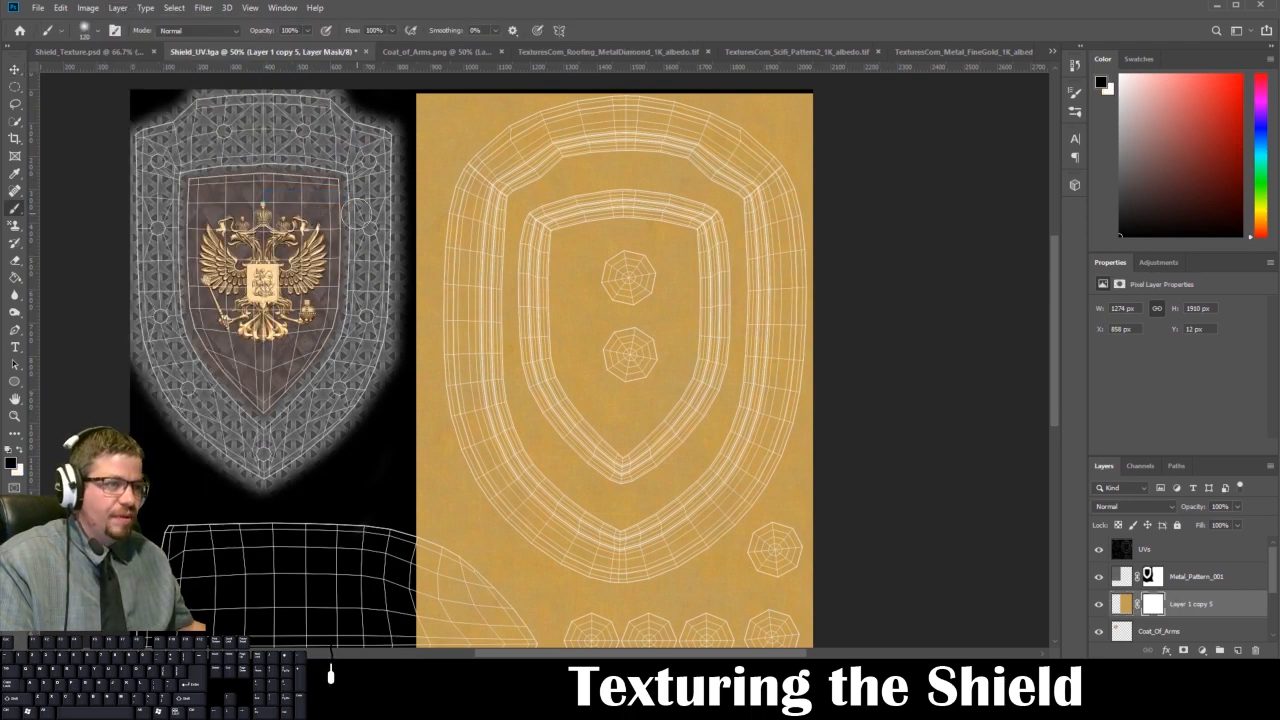
Paint black on the gold layer's mask with a soft round brush along the rim UVs' upper-left corner and left side.
mouse_move(400, 113)
mouse_down()
mouse_move(431, 86)
mouse_move(411, 165)
mouse_move(474, 100)
mouse_move(519, 78)
mouse_move(421, 177)
mouse_move(399, 305)
mouse_move(412, 196)
mouse_move(438, 130)
mouse_move(418, 395)
mouse_up()
right_click(473, 222)
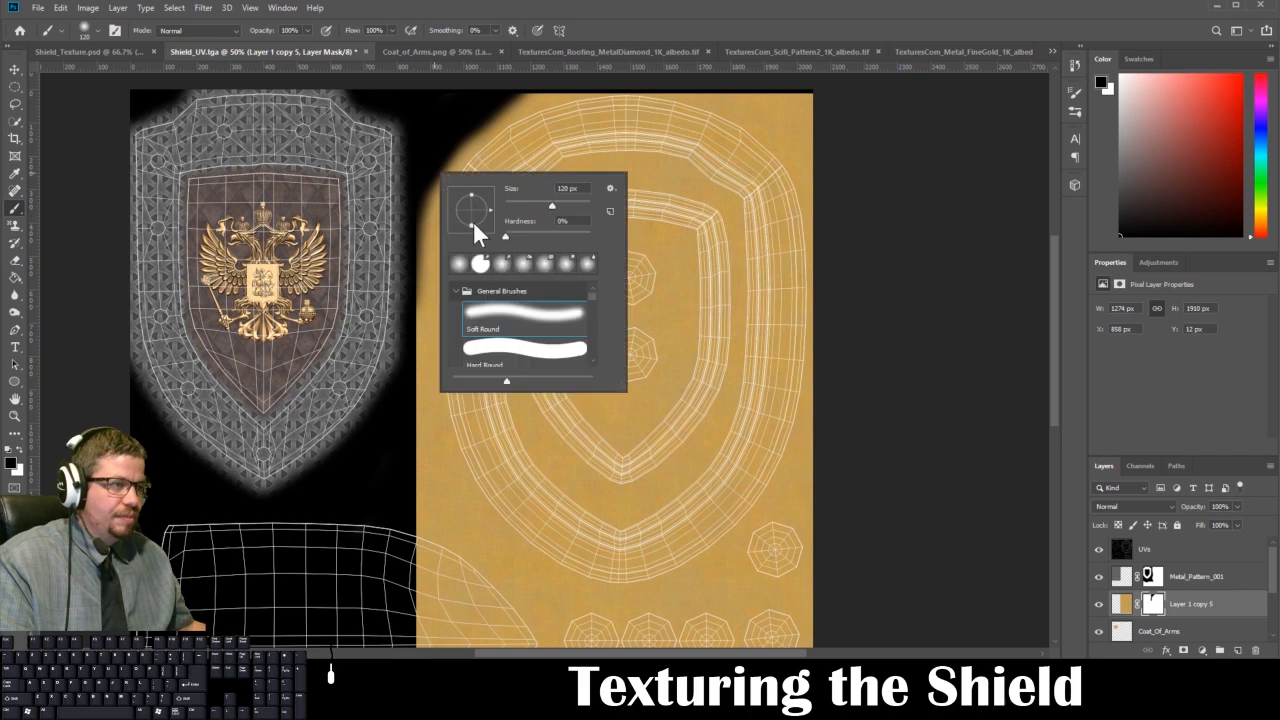
click(408, 120)
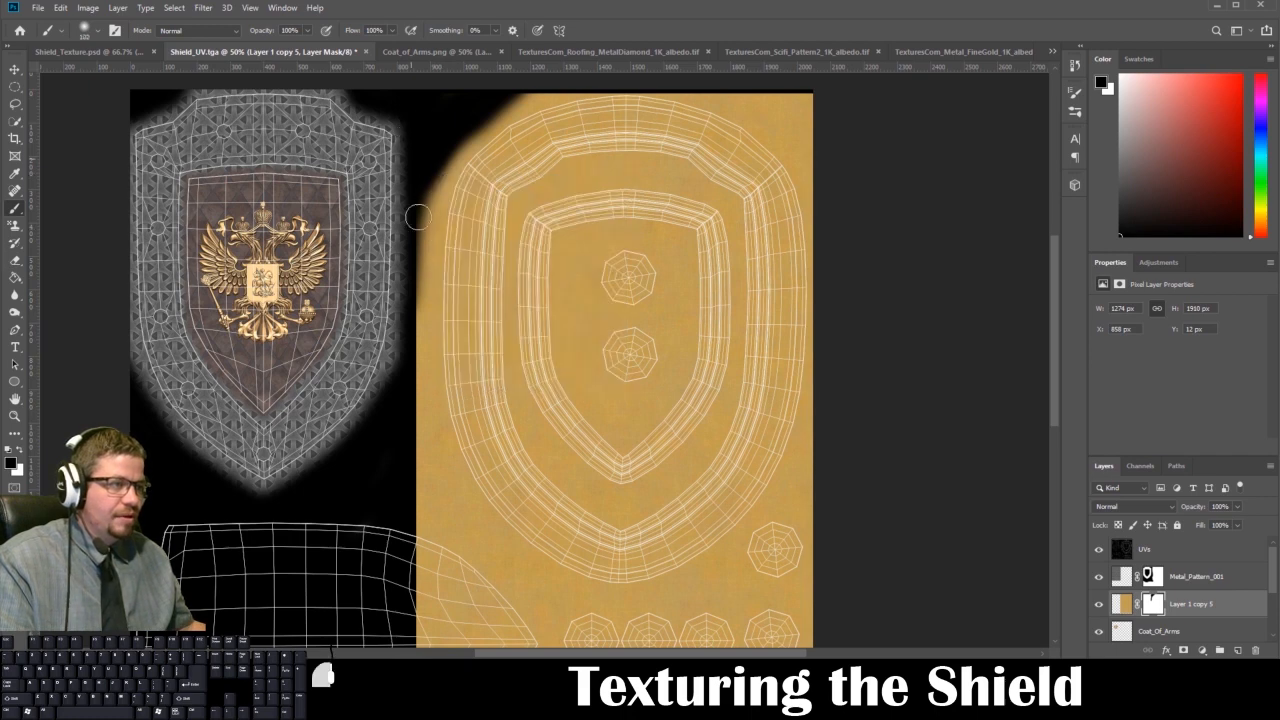
drag(420, 200, 428, 488)
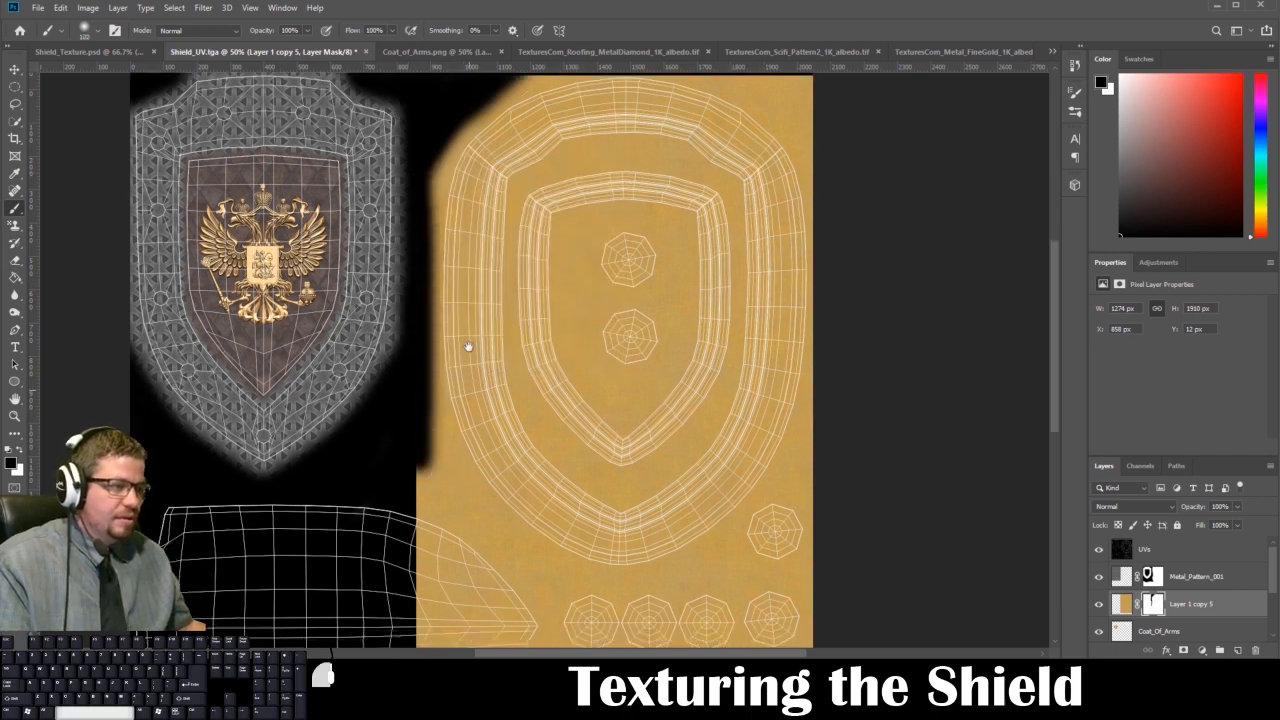
scroll(440, 300, down, 5)
Mask out the gold following the lower-left curve of the rim UVs toward the first bolt, undoing the misplaced strokes.
drag(404, 330, 526, 499)
drag(408, 261, 520, 440)
key(ctrl+z)
drag(413, 268, 463, 352)
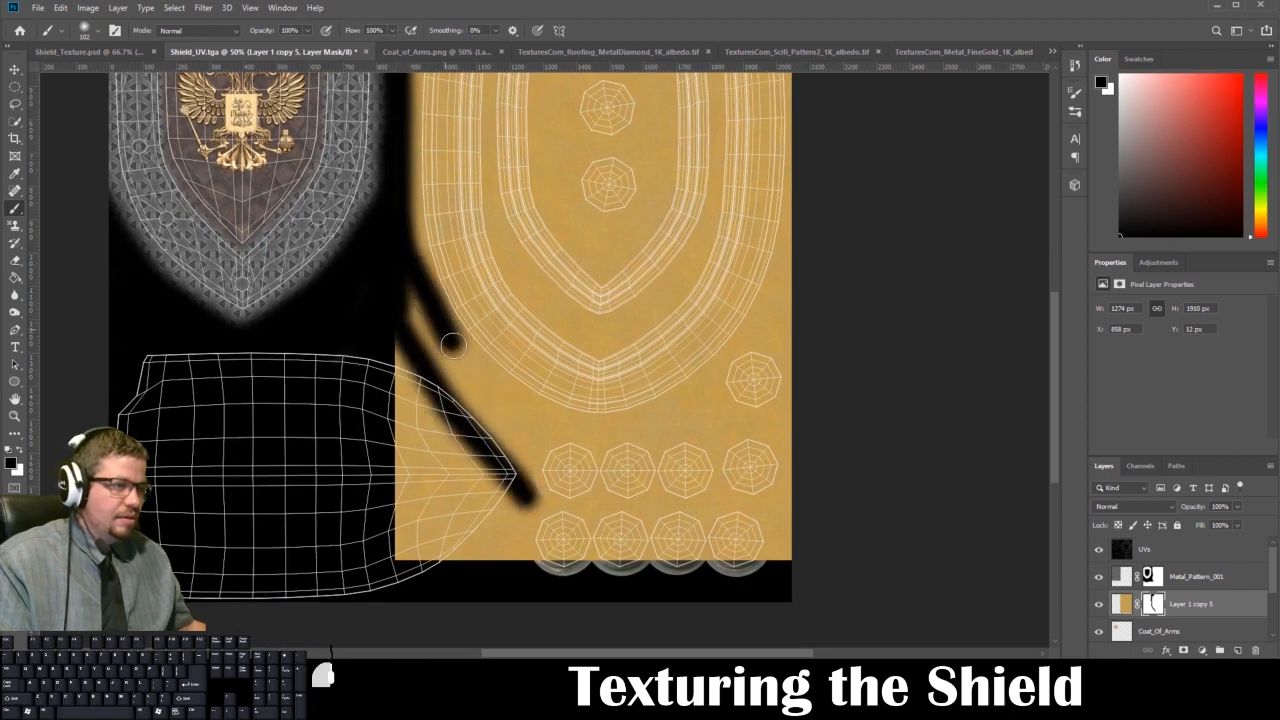
key(ctrl+z)
mouse_move(403, 222)
mouse_down()
mouse_move(405, 258)
mouse_move(447, 341)
mouse_move(502, 416)
mouse_move(583, 462)
mouse_move(592, 436)
mouse_move(447, 366)
mouse_move(400, 314)
mouse_move(563, 440)
mouse_move(604, 430)
mouse_up()
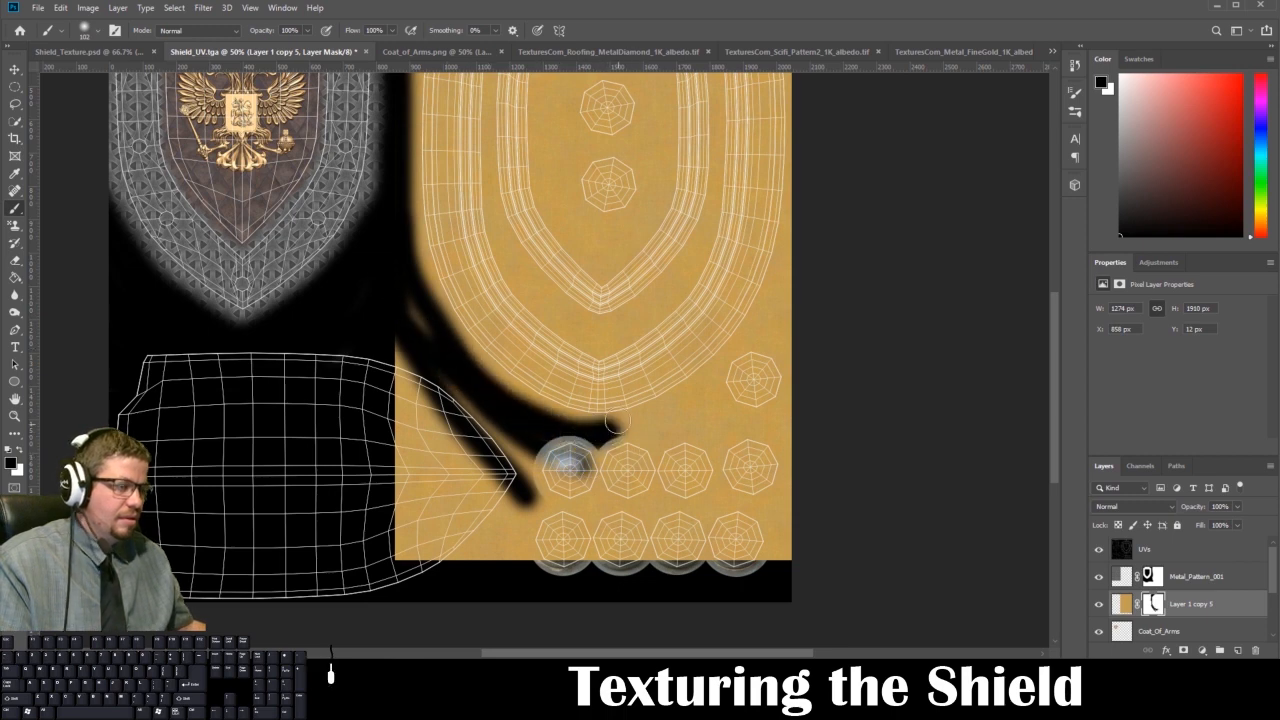
Mask out the gold beneath the rim's lower curve and over the pointed mesh UVs and all the bolts, using a larger soft brush.
click(19, 453)
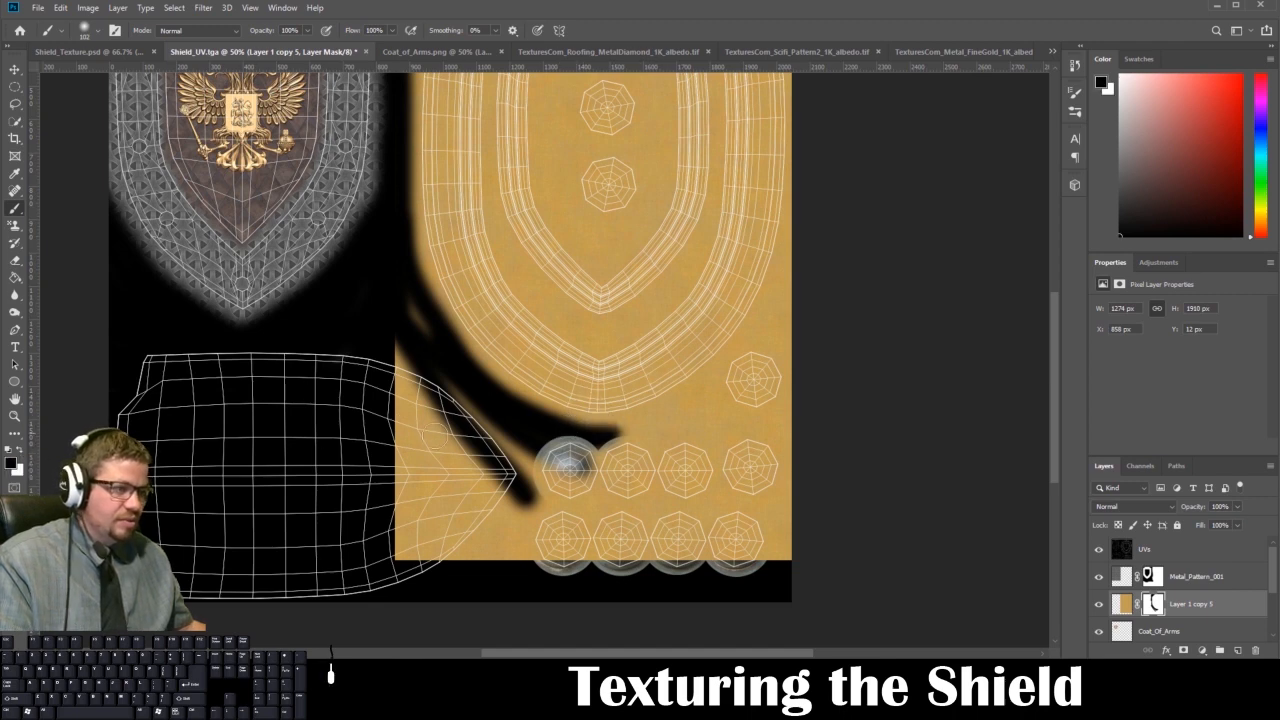
mouse_move(610, 443)
mouse_down()
mouse_move(703, 404)
mouse_move(740, 372)
mouse_move(807, 215)
mouse_up()
mouse_move(806, 166)
mouse_down()
mouse_move(783, 302)
mouse_move(688, 410)
mouse_move(590, 446)
mouse_move(525, 449)
mouse_move(398, 317)
mouse_move(439, 349)
mouse_move(410, 315)
mouse_move(430, 377)
mouse_move(387, 333)
mouse_move(386, 446)
mouse_move(415, 470)
mouse_up()
right_click(445, 440)
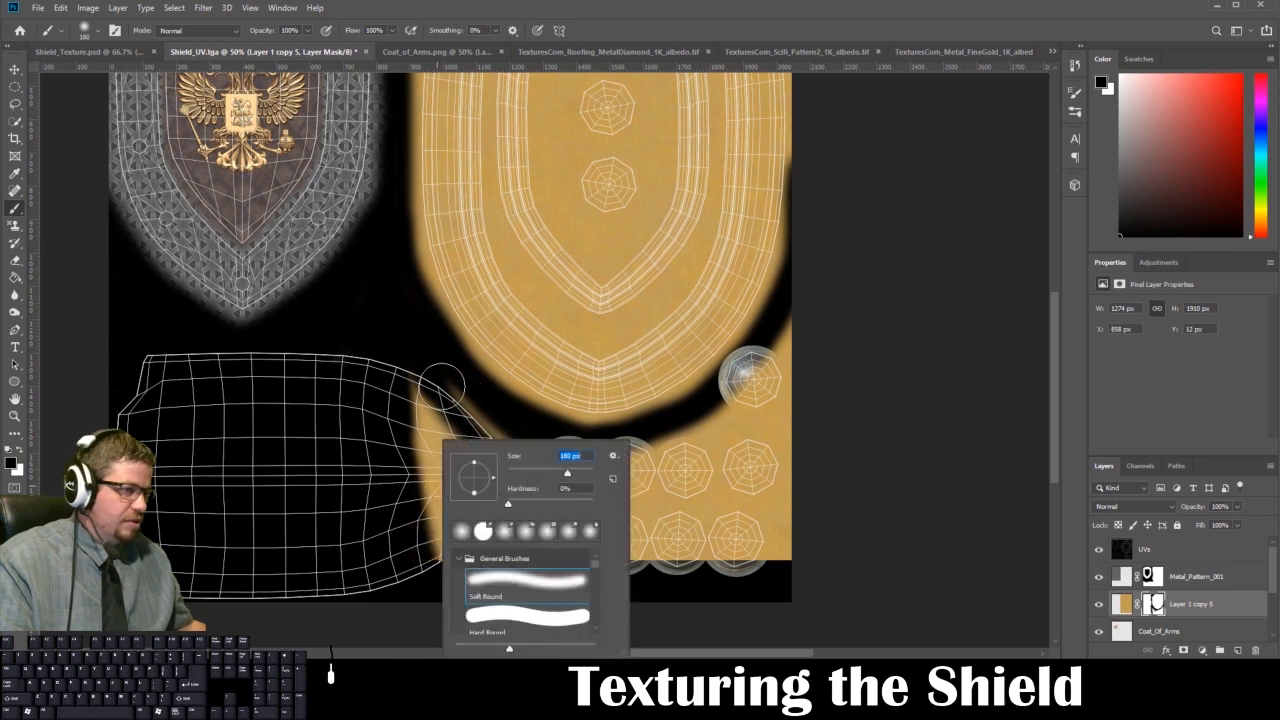
mouse_move(403, 383)
mouse_down()
mouse_move(438, 522)
mouse_move(443, 427)
mouse_move(420, 377)
mouse_move(535, 495)
mouse_move(431, 375)
mouse_move(469, 568)
mouse_move(506, 559)
mouse_move(490, 520)
mouse_move(643, 457)
mouse_move(730, 408)
mouse_move(795, 330)
mouse_up()
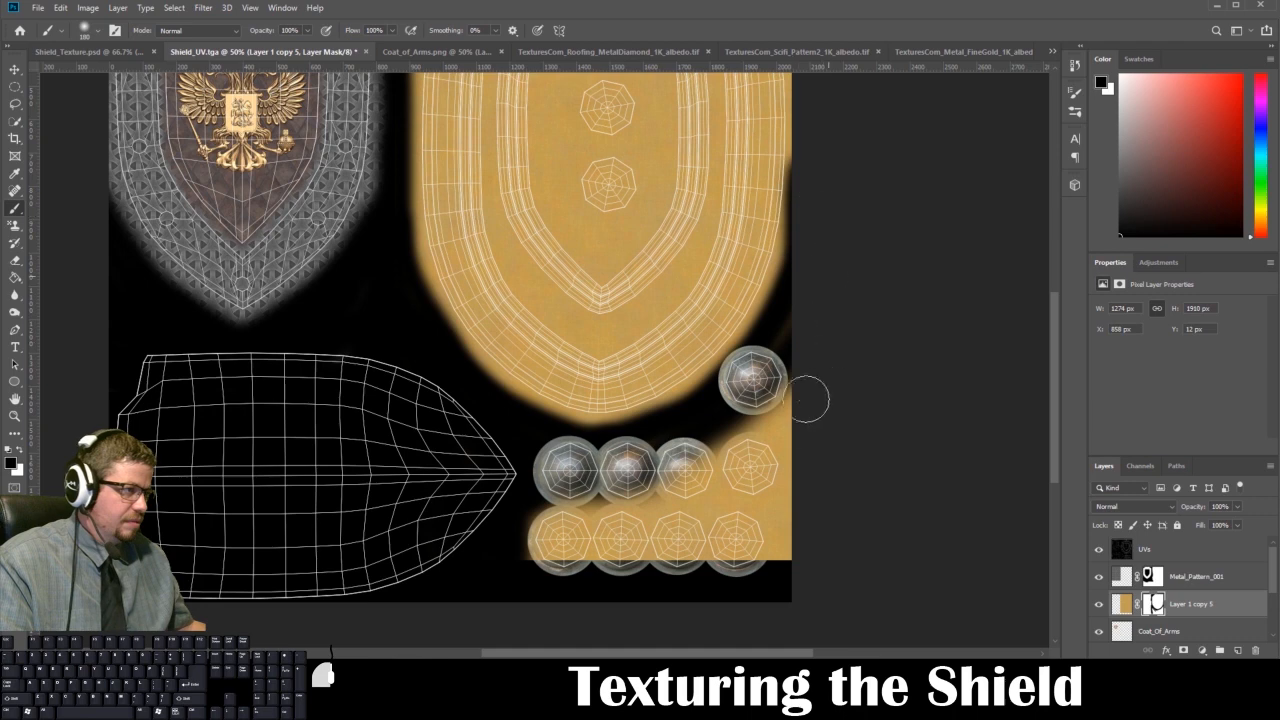
mouse_move(809, 394)
mouse_down()
mouse_move(705, 420)
mouse_move(798, 329)
mouse_move(703, 409)
mouse_move(513, 455)
mouse_move(803, 440)
mouse_move(725, 472)
mouse_move(680, 545)
mouse_move(806, 543)
mouse_move(775, 482)
mouse_up()
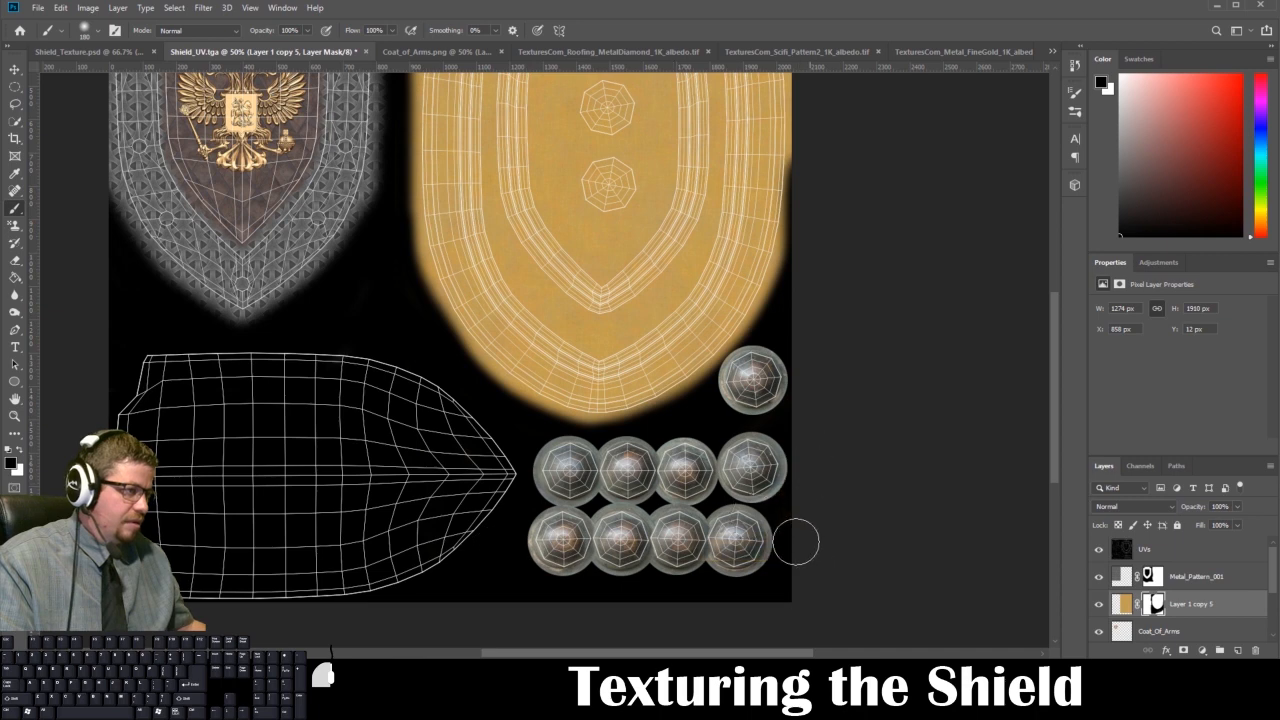
Mask out the surplus gold around the upper corners and top edge of the rim UVs.
scroll(894, 531, up, 5)
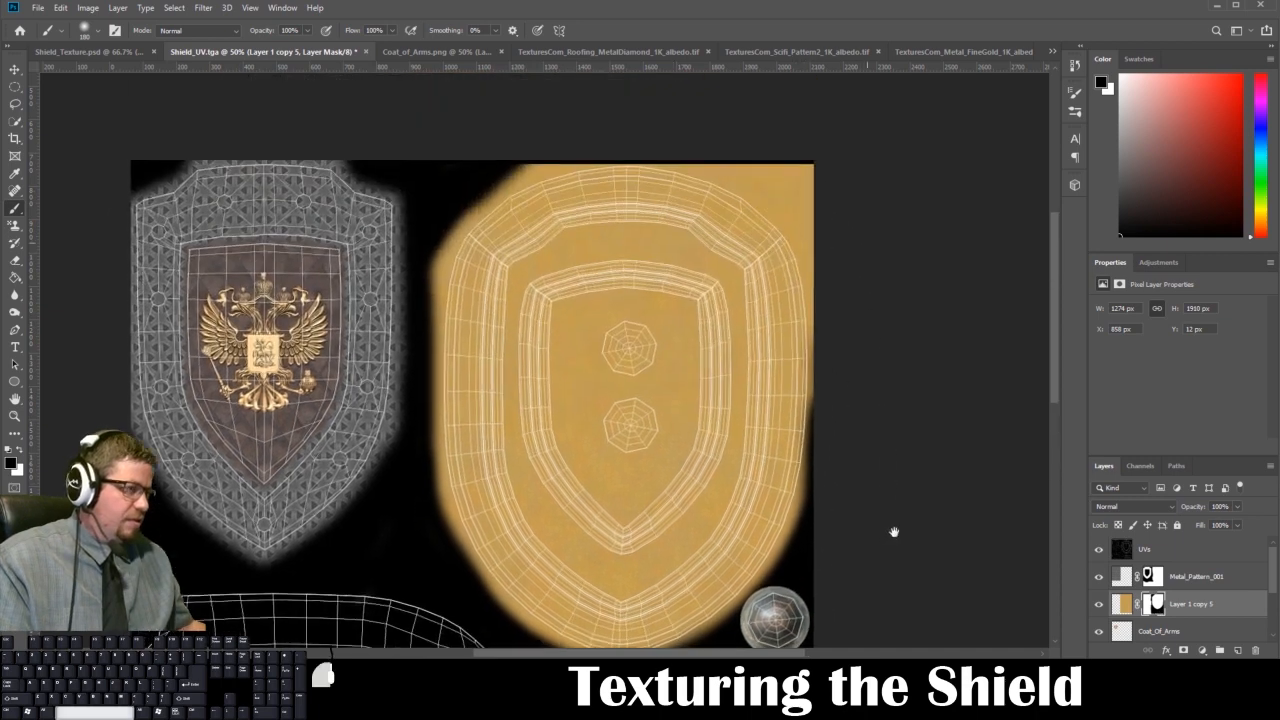
mouse_move(838, 302)
mouse_down()
mouse_move(807, 259)
mouse_move(737, 203)
mouse_move(681, 184)
mouse_move(799, 256)
mouse_move(828, 256)
mouse_move(829, 236)
mouse_move(639, 199)
mouse_move(529, 206)
mouse_move(512, 222)
mouse_move(603, 208)
mouse_move(470, 263)
mouse_move(444, 310)
mouse_move(417, 457)
mouse_up()
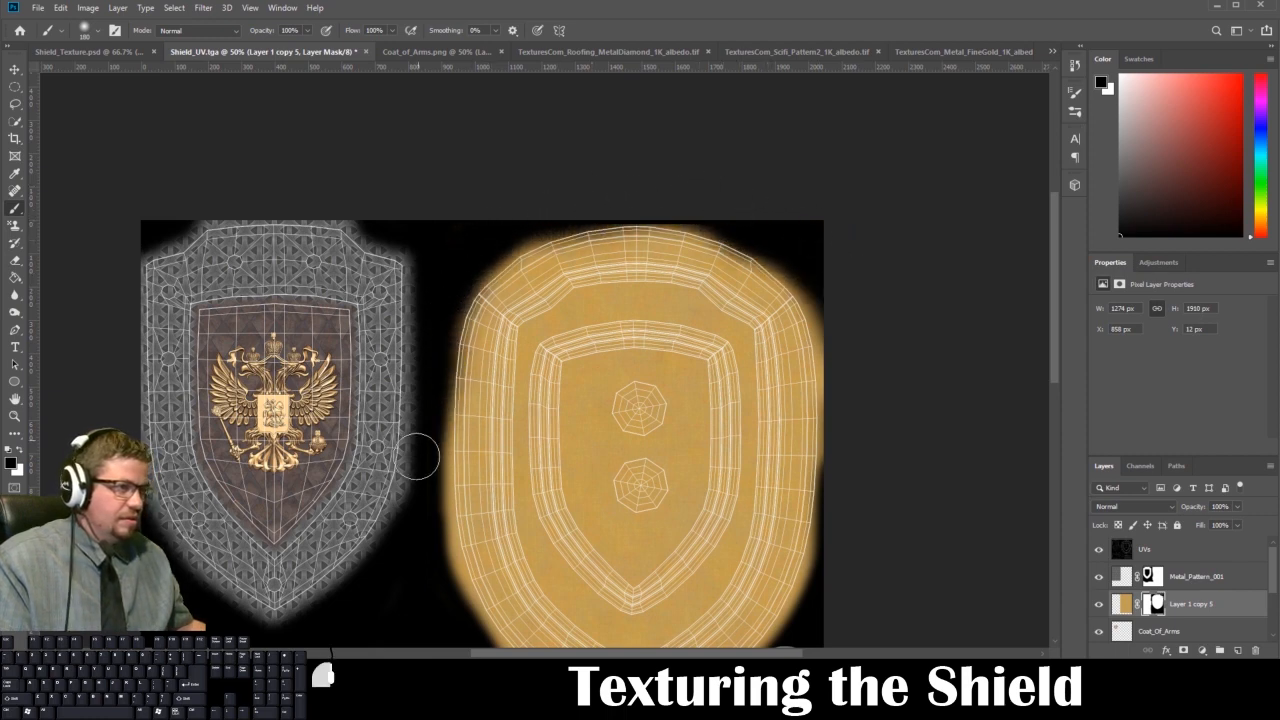
Undo a stray trim with a smaller soft brush, and paint white on the mask to restore gold along the rim's outer left and top edges.
right_click(558, 392)
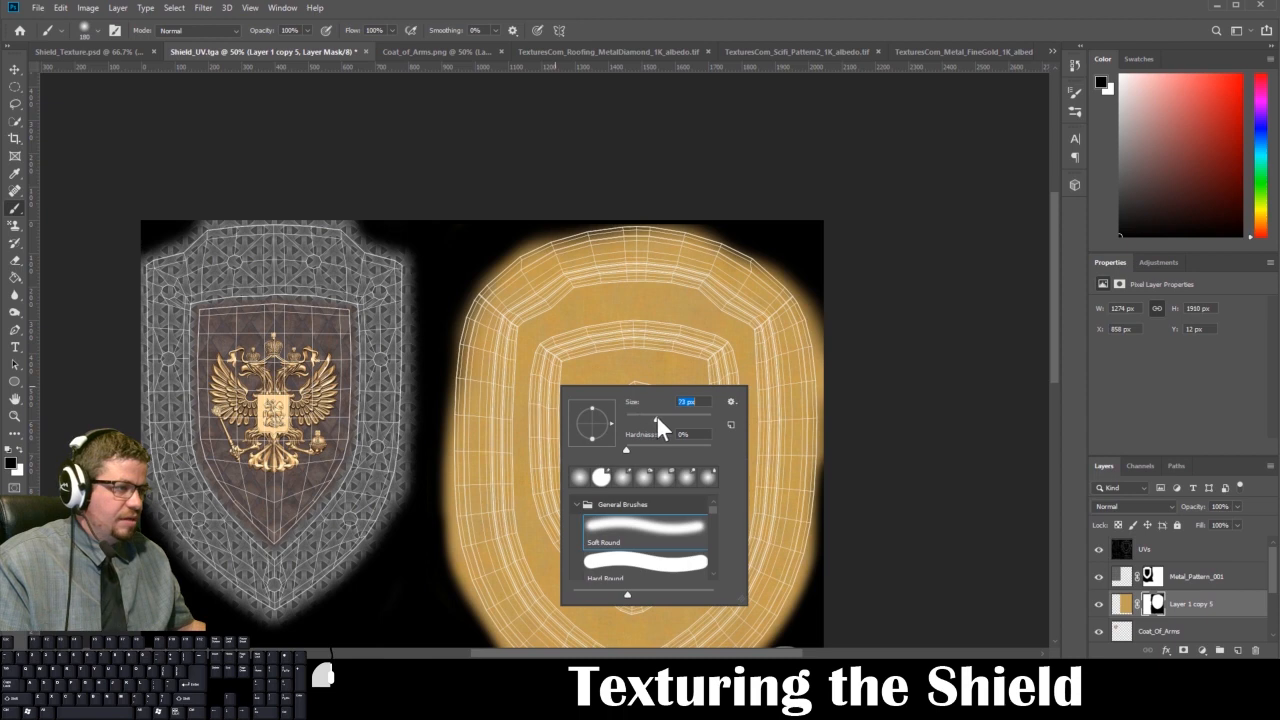
mouse_move(563, 259)
mouse_down()
mouse_move(505, 268)
mouse_move(486, 295)
mouse_up()
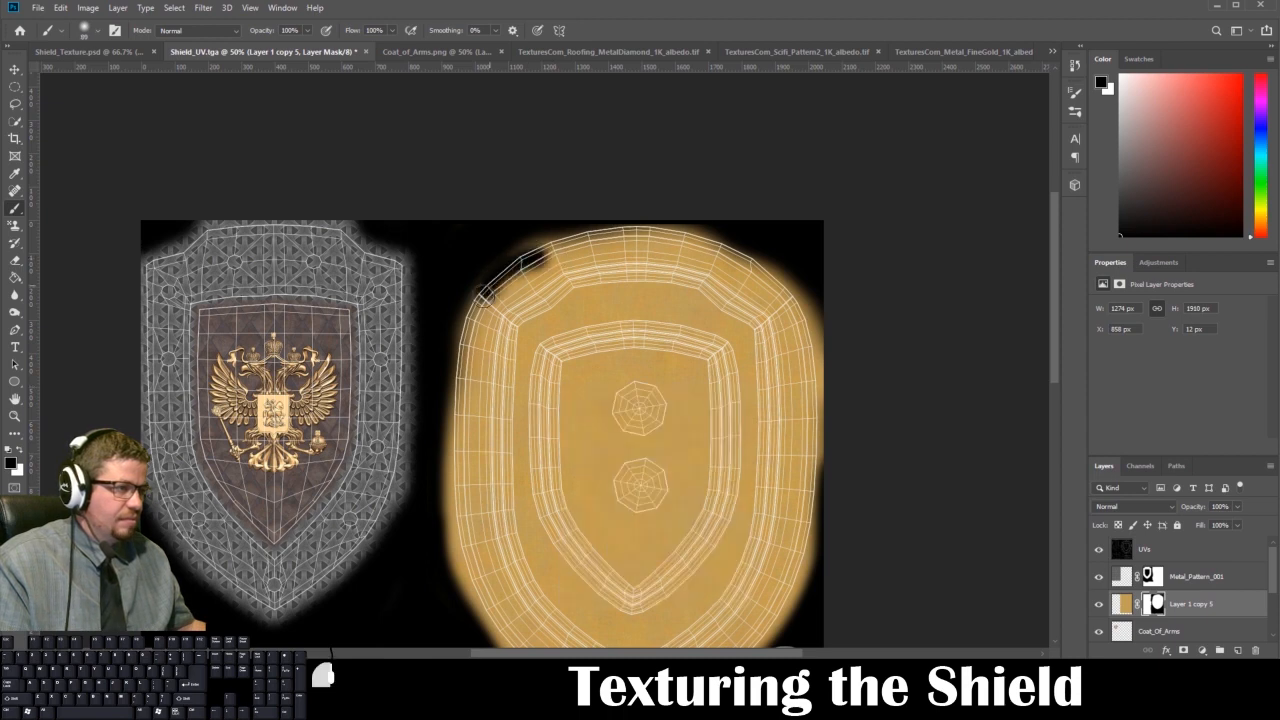
key(ctrl+z)
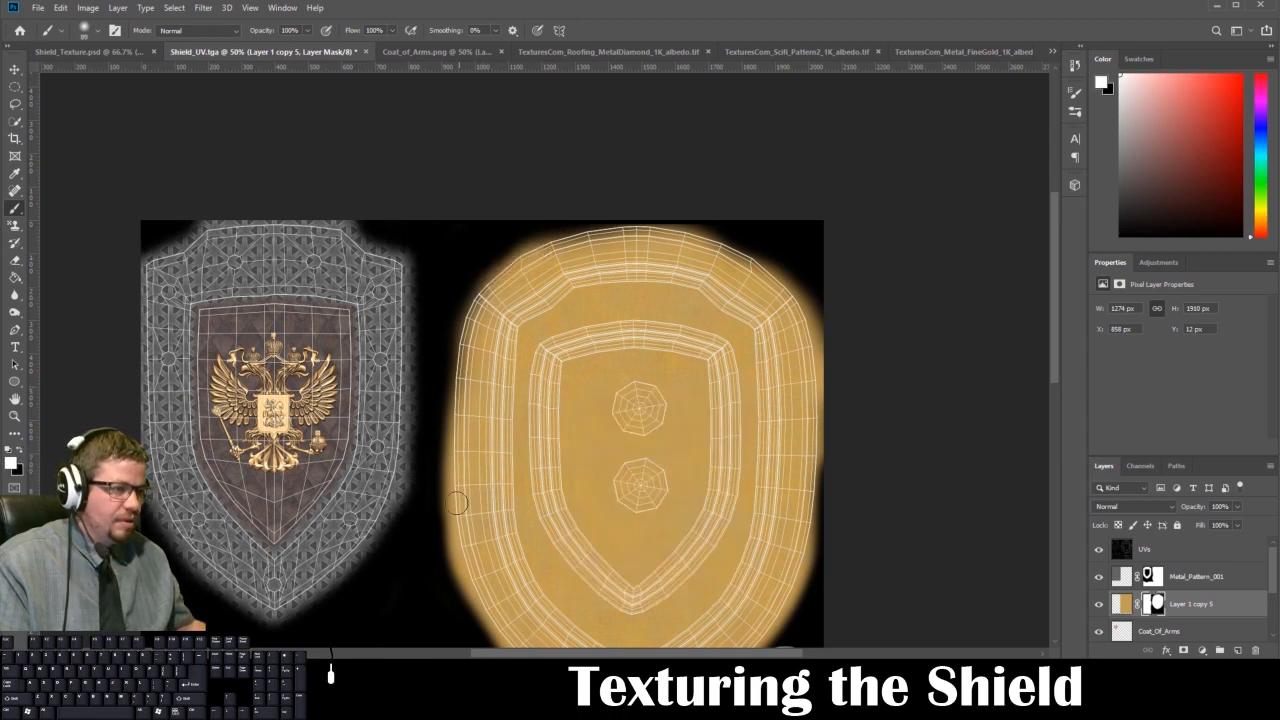
mouse_move(459, 503)
mouse_down()
mouse_move(473, 311)
mouse_move(494, 271)
mouse_move(589, 240)
mouse_move(682, 242)
mouse_move(567, 245)
mouse_move(664, 231)
mouse_move(702, 234)
mouse_move(776, 300)
mouse_up()
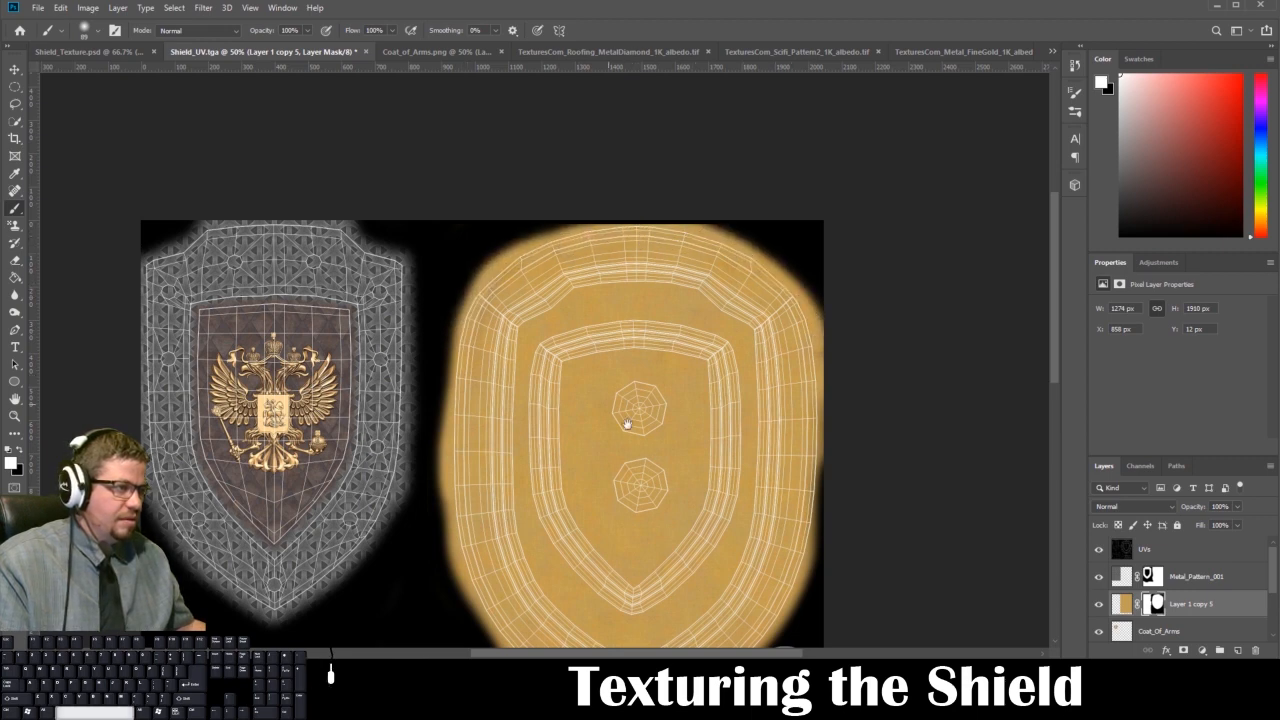
Refine the mask along the gold's left and right sides, trimming the excess with black and restoring the rim's right side with white.
drag(623, 423, 640, 274)
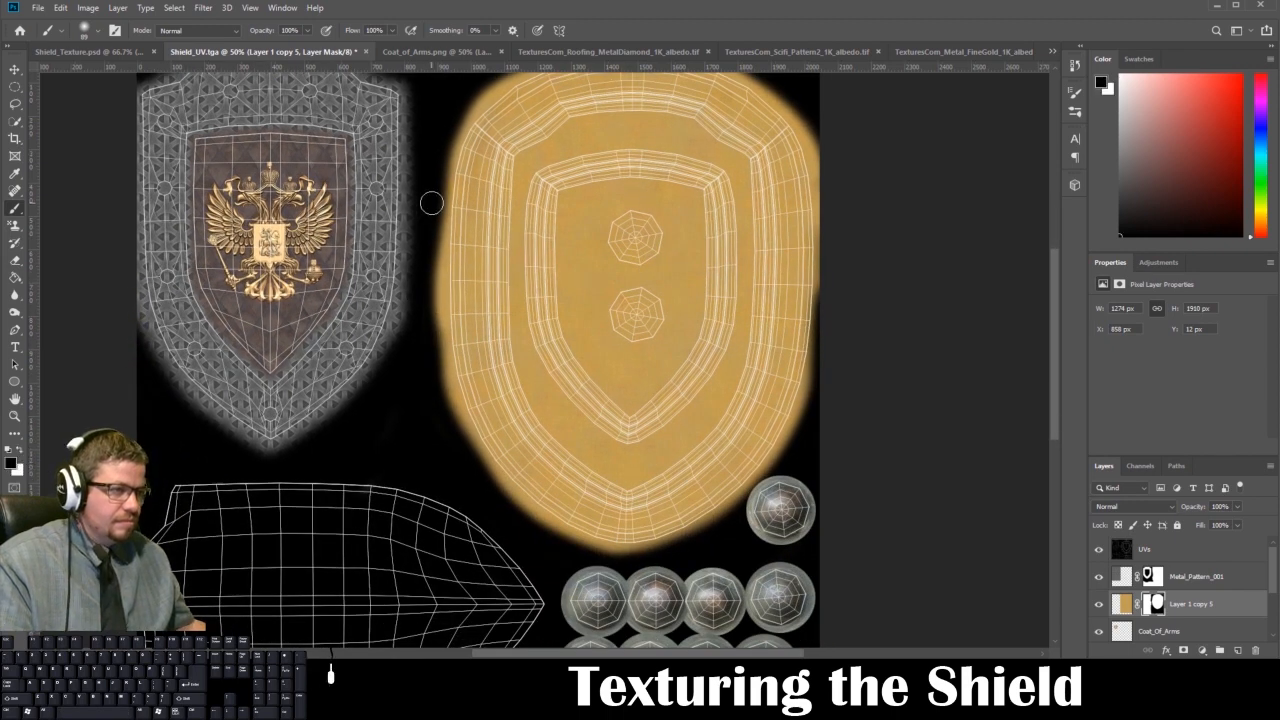
mouse_move(431, 203)
mouse_down()
mouse_move(434, 571)
mouse_move(446, 486)
mouse_move(427, 348)
mouse_move(527, 576)
mouse_move(543, 540)
mouse_up()
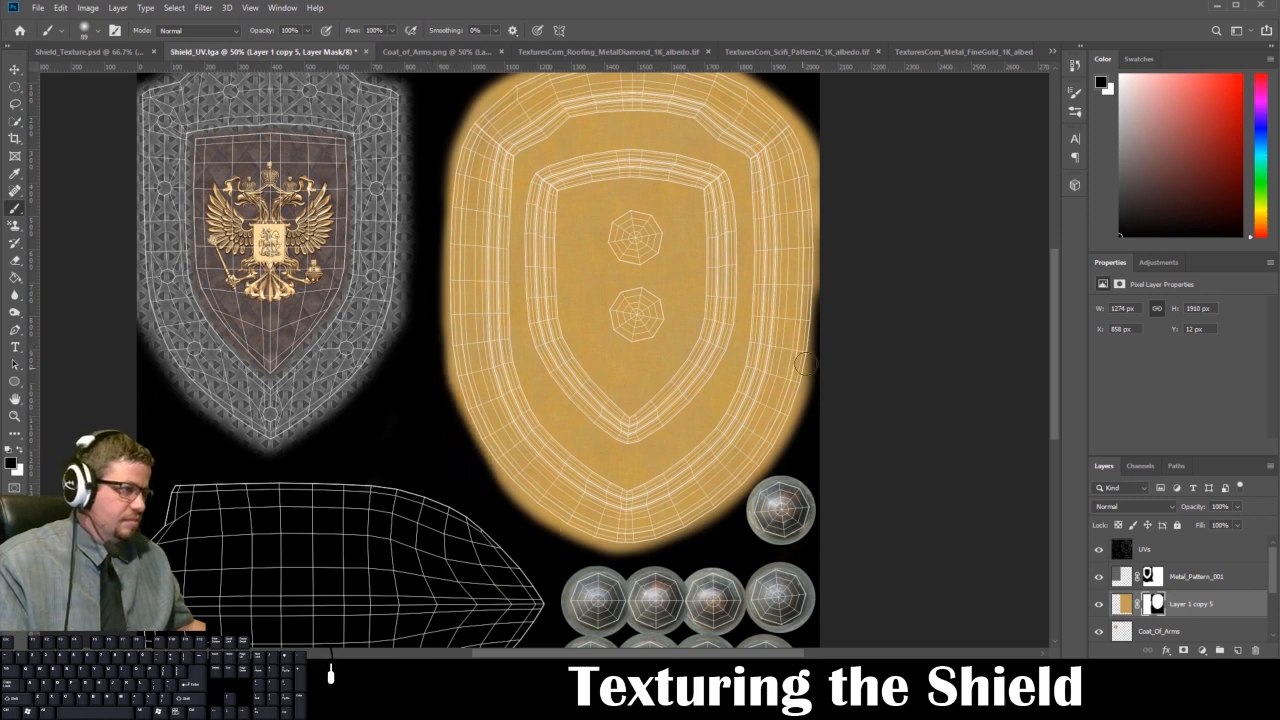
click(17, 450)
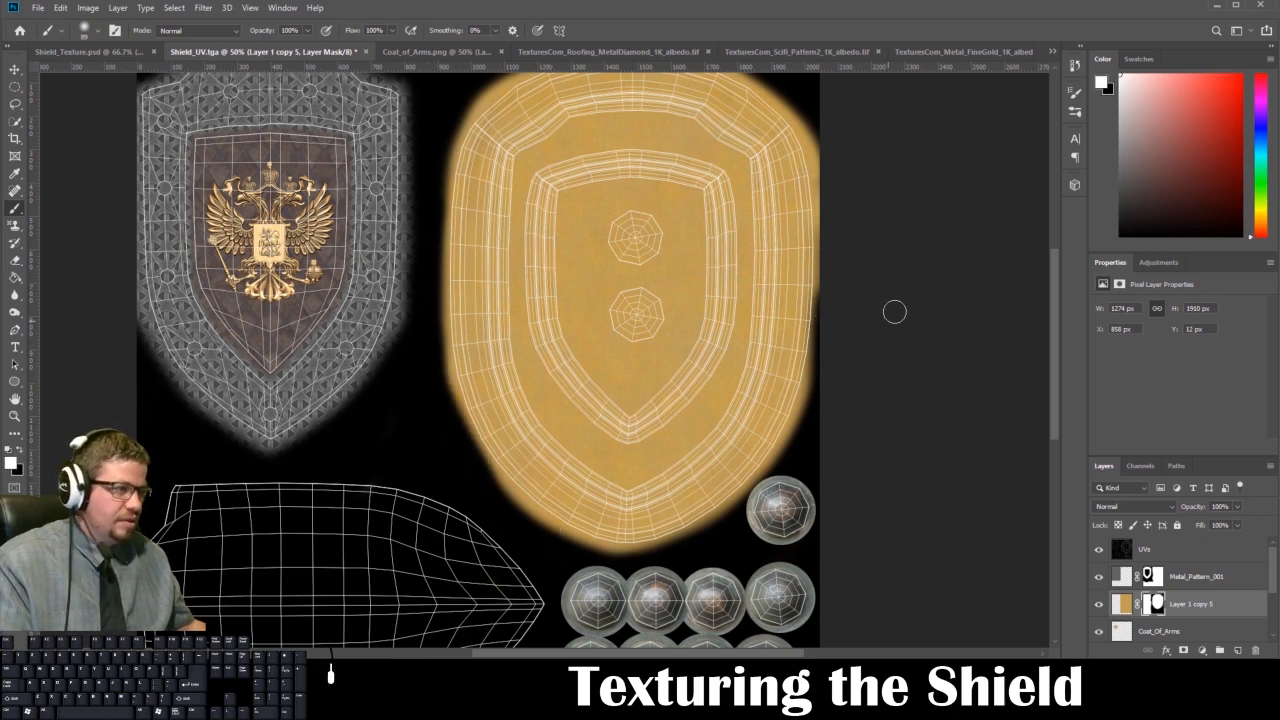
mouse_move(794, 273)
mouse_down()
mouse_move(806, 305)
mouse_move(796, 405)
mouse_move(814, 340)
mouse_move(792, 179)
mouse_up()
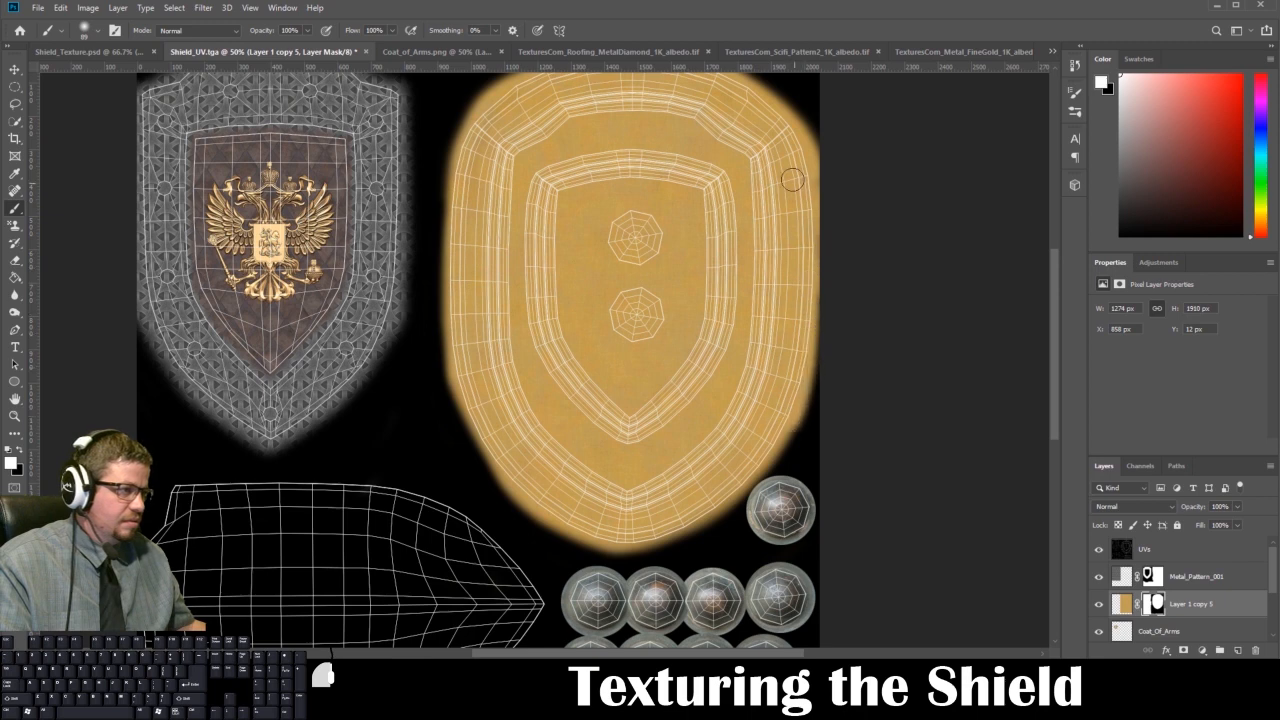
click(24, 449)
drag(801, 465, 845, 300)
mouse_move(808, 111)
mouse_down()
mouse_move(843, 180)
mouse_move(843, 245)
mouse_up()
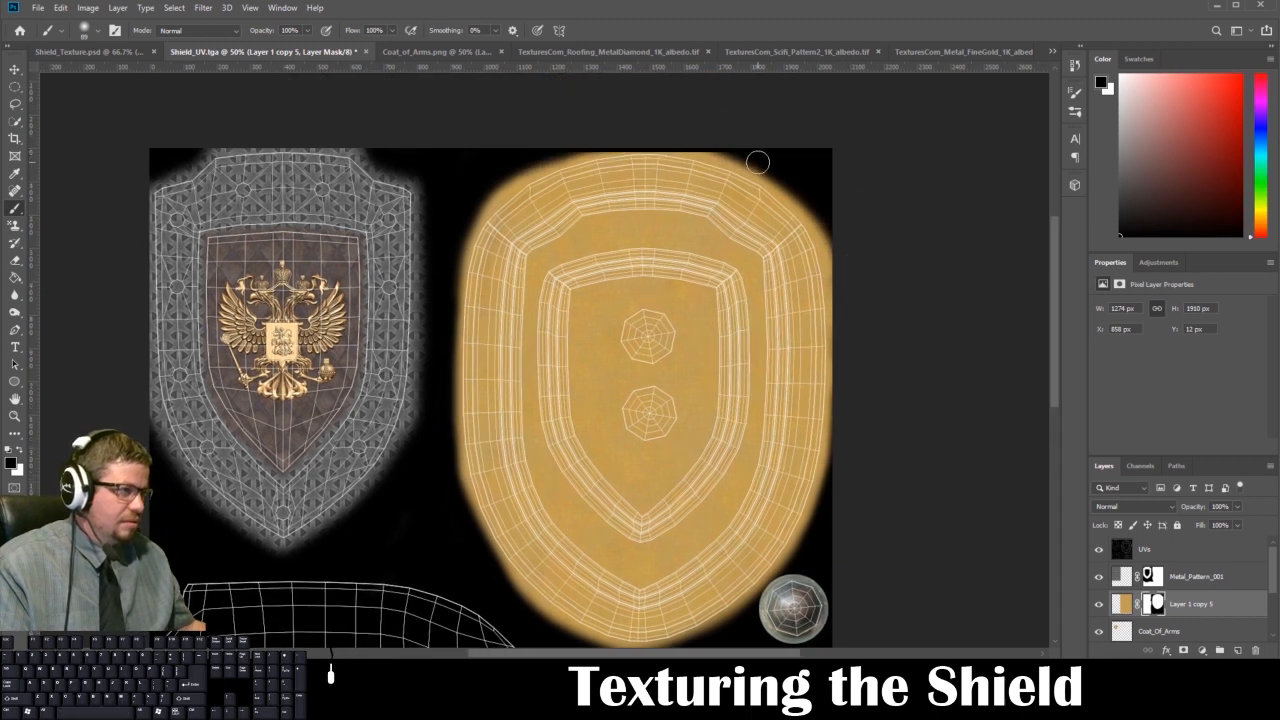
Trim the gold along the top edge and upper-right corner of the rim UVs with black on the mask.
drag(757, 161, 615, 131)
drag(537, 149, 657, 134)
drag(545, 142, 690, 136)
key(ctrl+z)
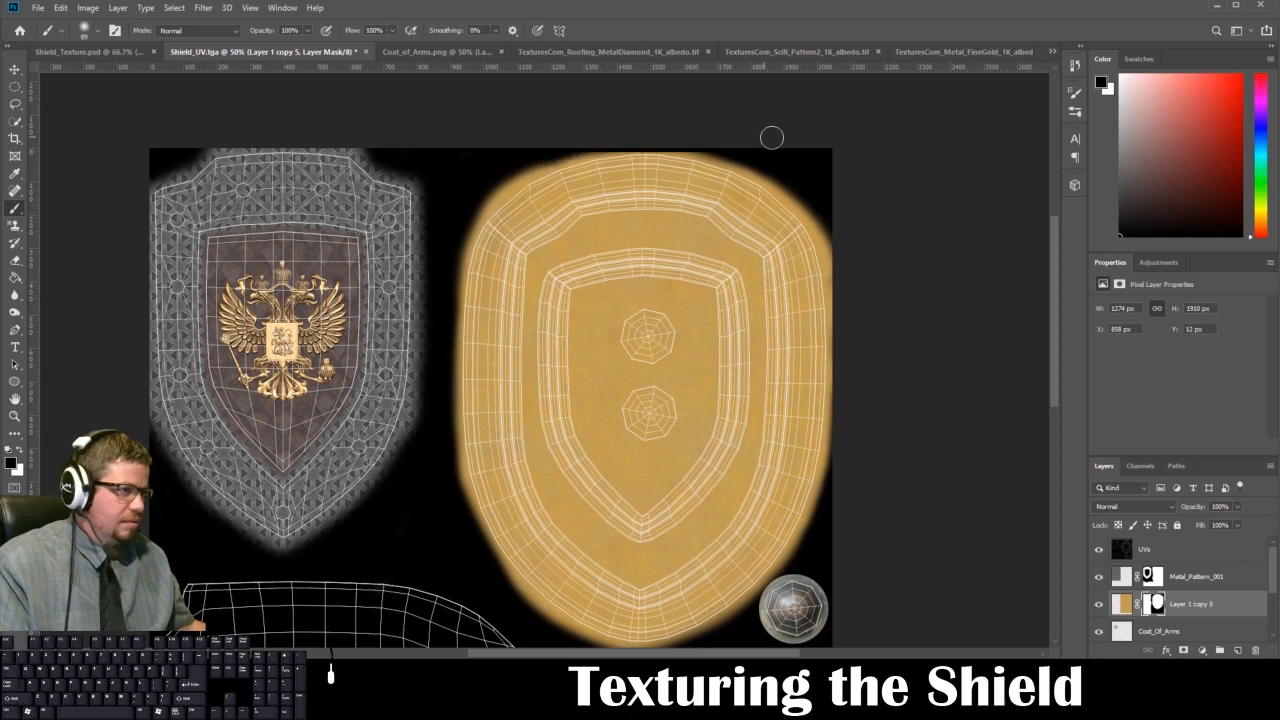
drag(801, 209, 761, 192)
mouse_move(780, 177)
mouse_down()
mouse_move(794, 196)
mouse_move(757, 151)
mouse_move(797, 220)
mouse_up()
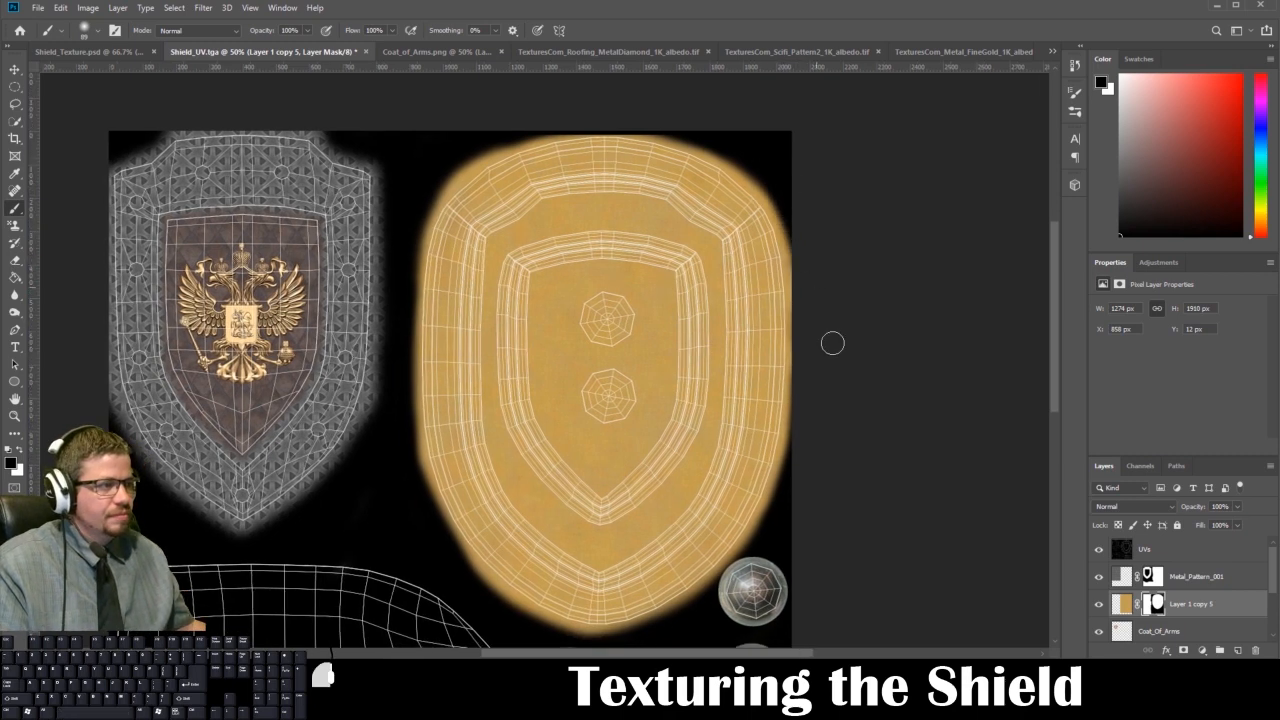
Hide the UVs layer and paint white on the gold layer's mask to fill faint gaps just inside the gold's outline.
click(1098, 549)
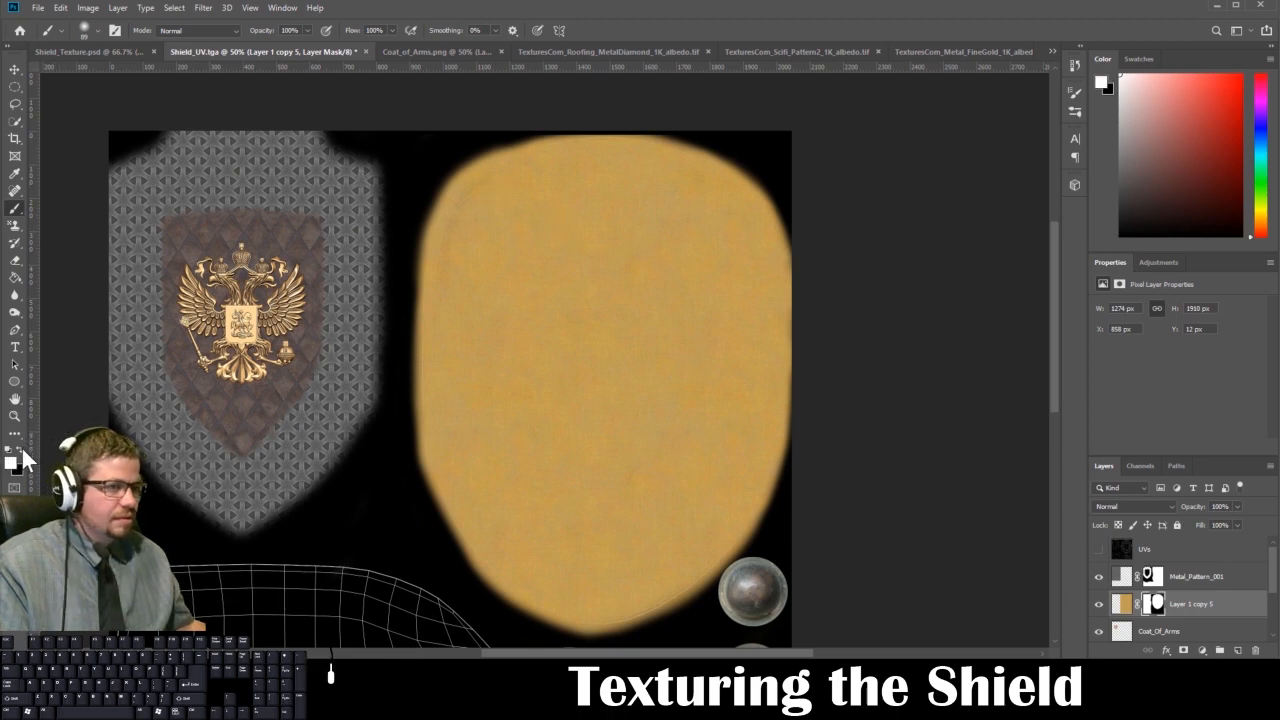
drag(502, 176, 493, 179)
mouse_move(445, 280)
mouse_down()
mouse_move(479, 312)
mouse_move(497, 489)
mouse_move(443, 477)
mouse_move(486, 574)
mouse_up()
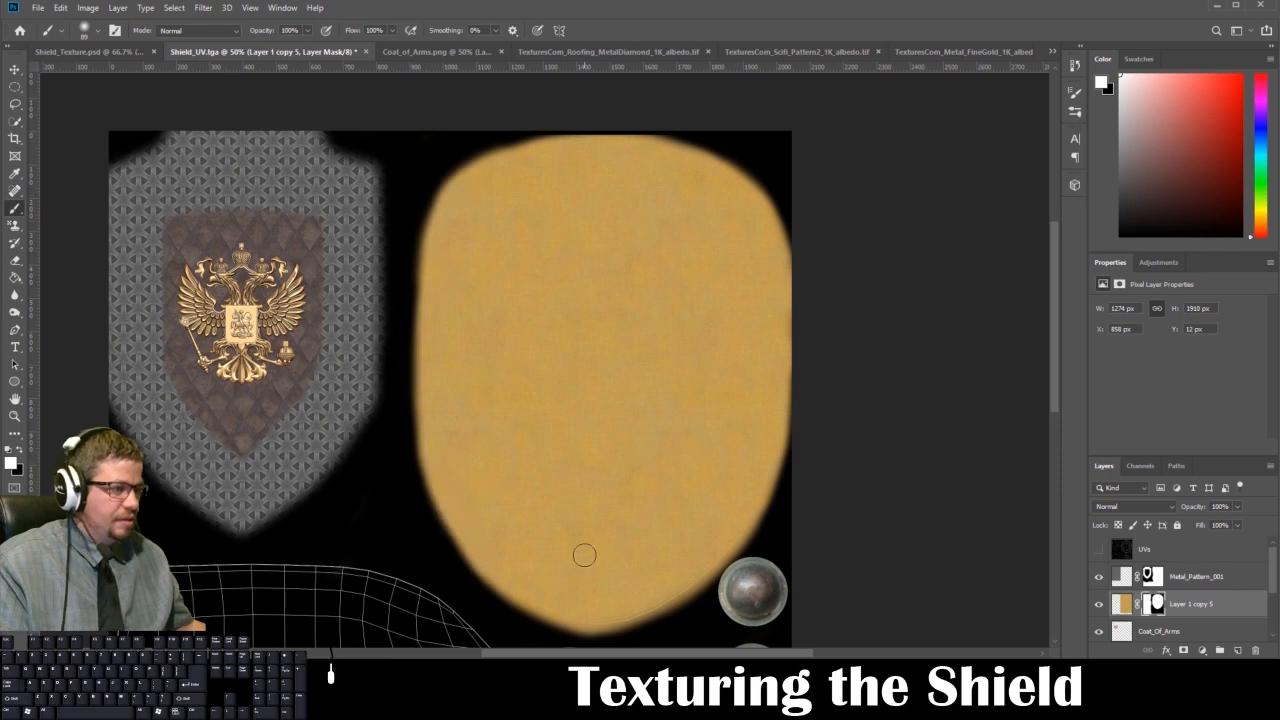
mouse_move(591, 621)
mouse_down()
mouse_move(629, 619)
mouse_move(671, 591)
mouse_up()
drag(740, 517, 765, 434)
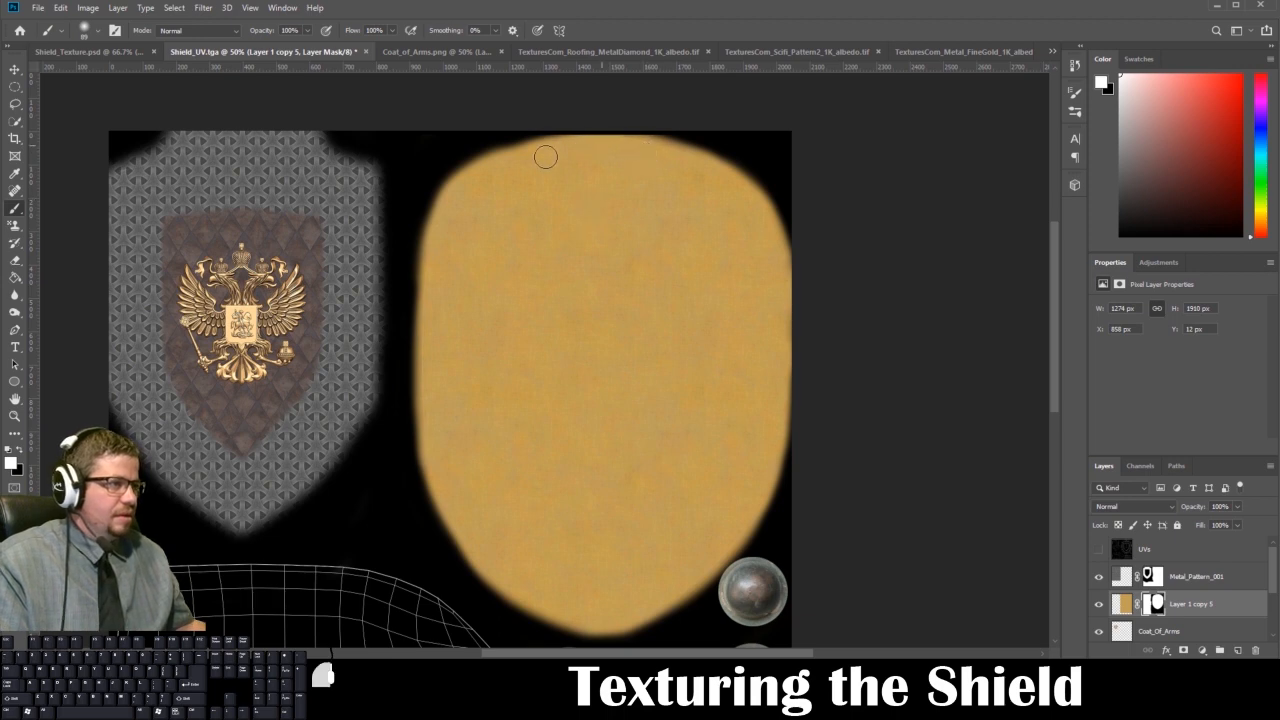
drag(707, 171, 630, 150)
key(space)
drag(693, 428, 703, 394)
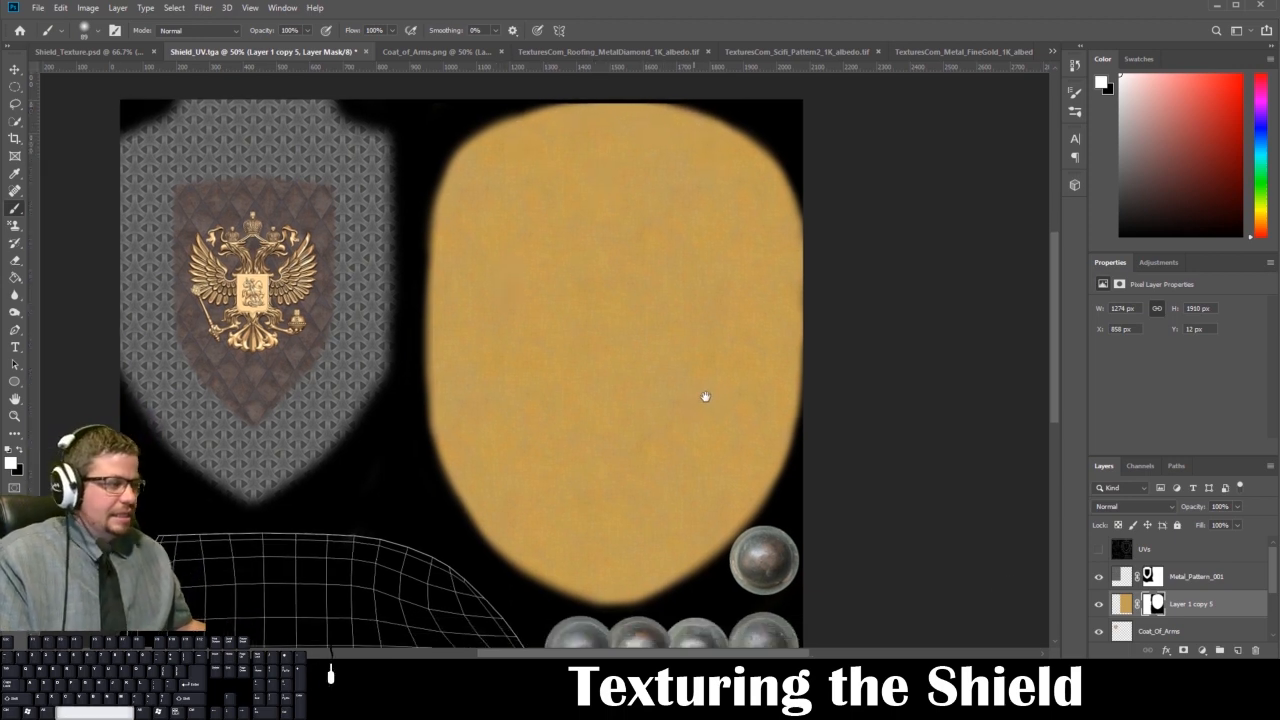
Show the UVs layer over the texture again.
click(1098, 549)
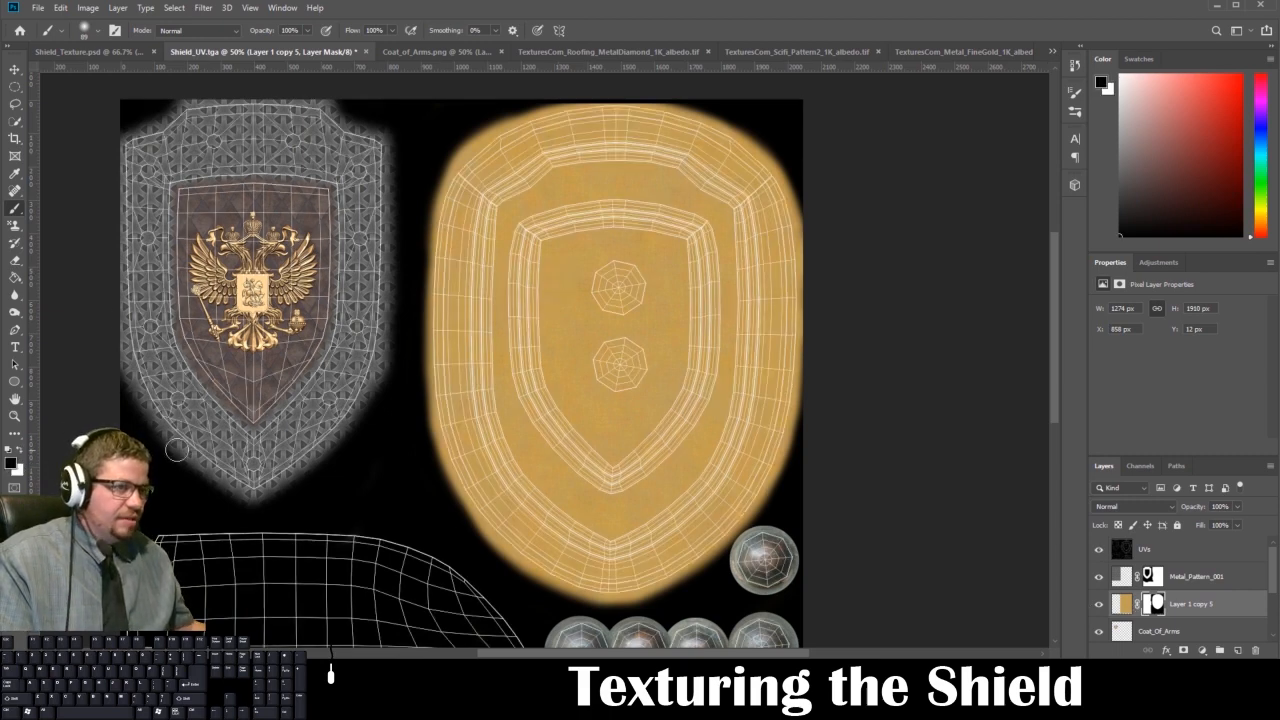
mouse_move(558, 258)
mouse_down()
mouse_move(585, 411)
mouse_move(608, 428)
mouse_move(638, 380)
mouse_up()
key(ctrl+z)
mouse_move(606, 262)
mouse_down()
mouse_move(613, 290)
mouse_move(616, 250)
mouse_move(610, 307)
mouse_move(609, 261)
mouse_move(607, 281)
mouse_up()
key(ctrl+z)
key(ctrl+z)
Outline the rim's inner shield-shaped opening with connected straight black strokes on the gold layer's mask, using a 55 px soft brush.
right_click(563, 258)
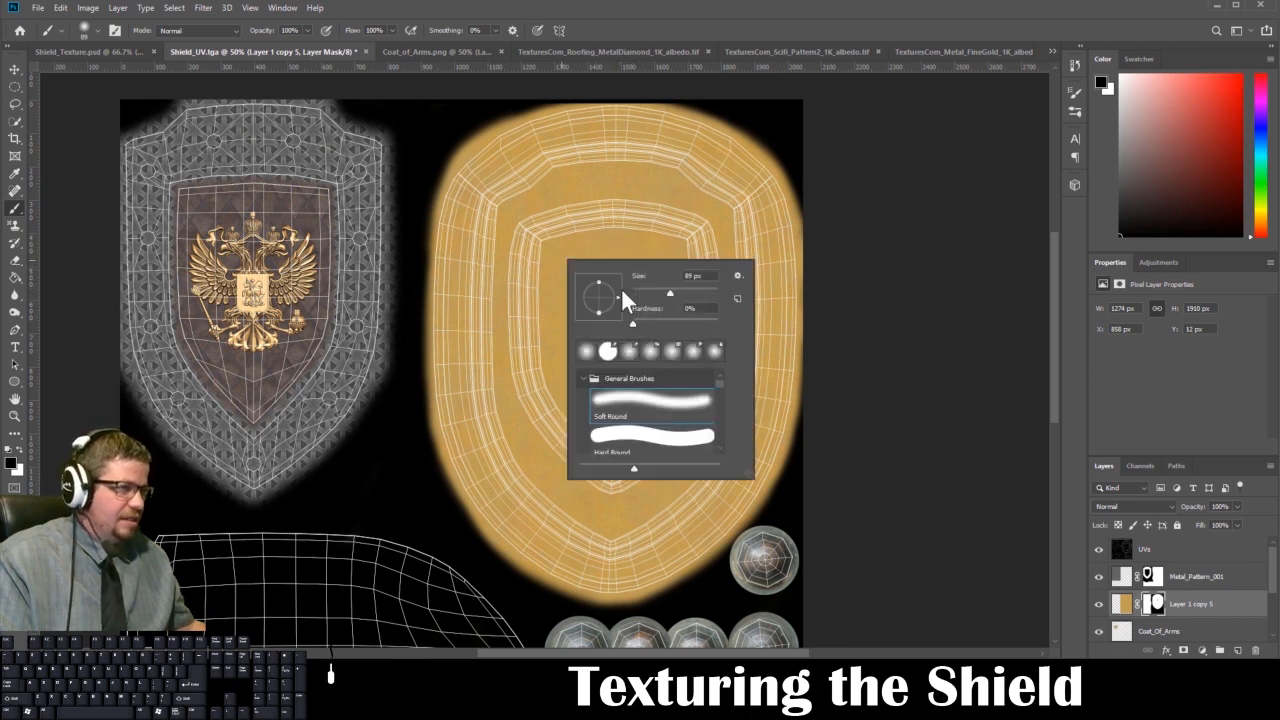
drag(652, 292, 655, 293)
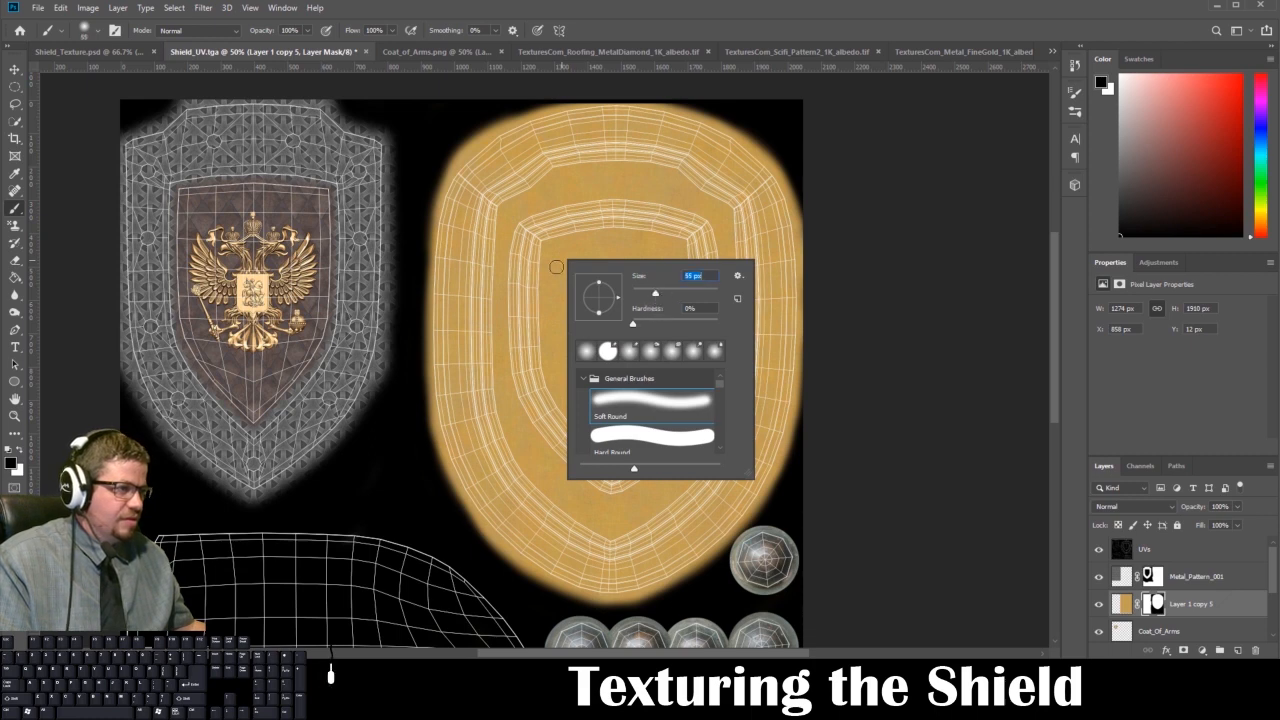
click(553, 249)
shift+click(613, 237)
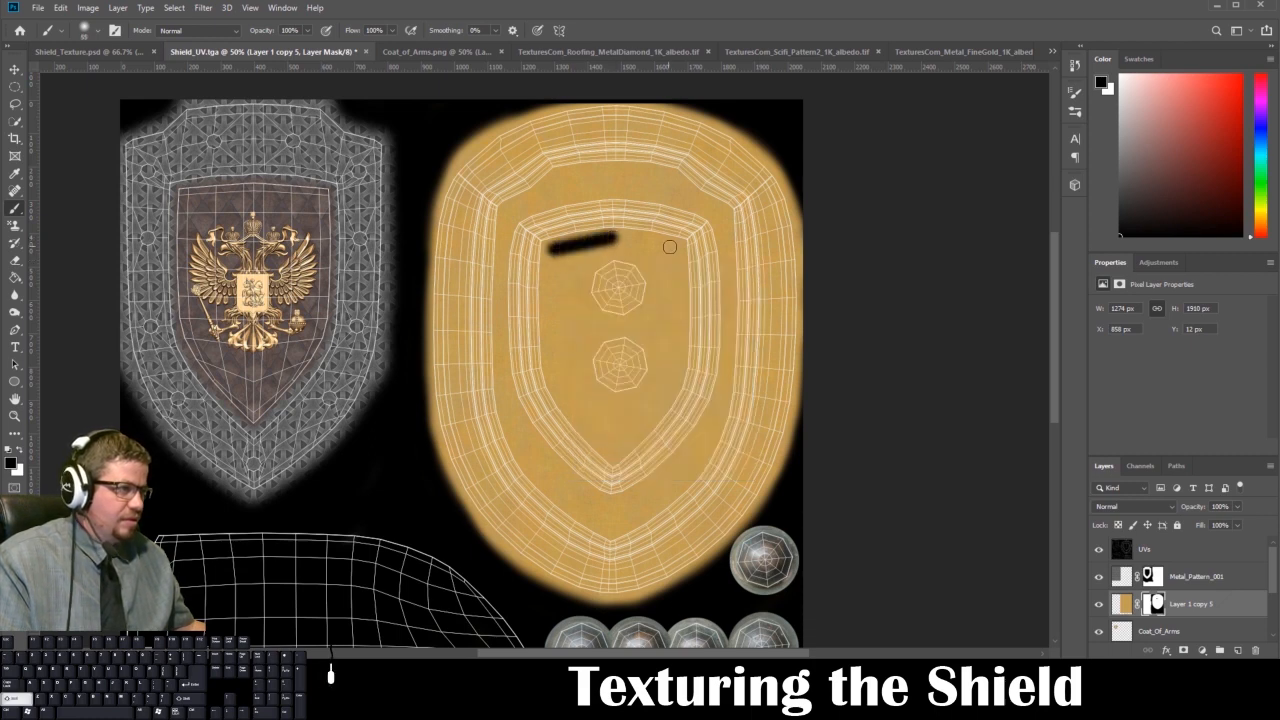
shift+click(676, 249)
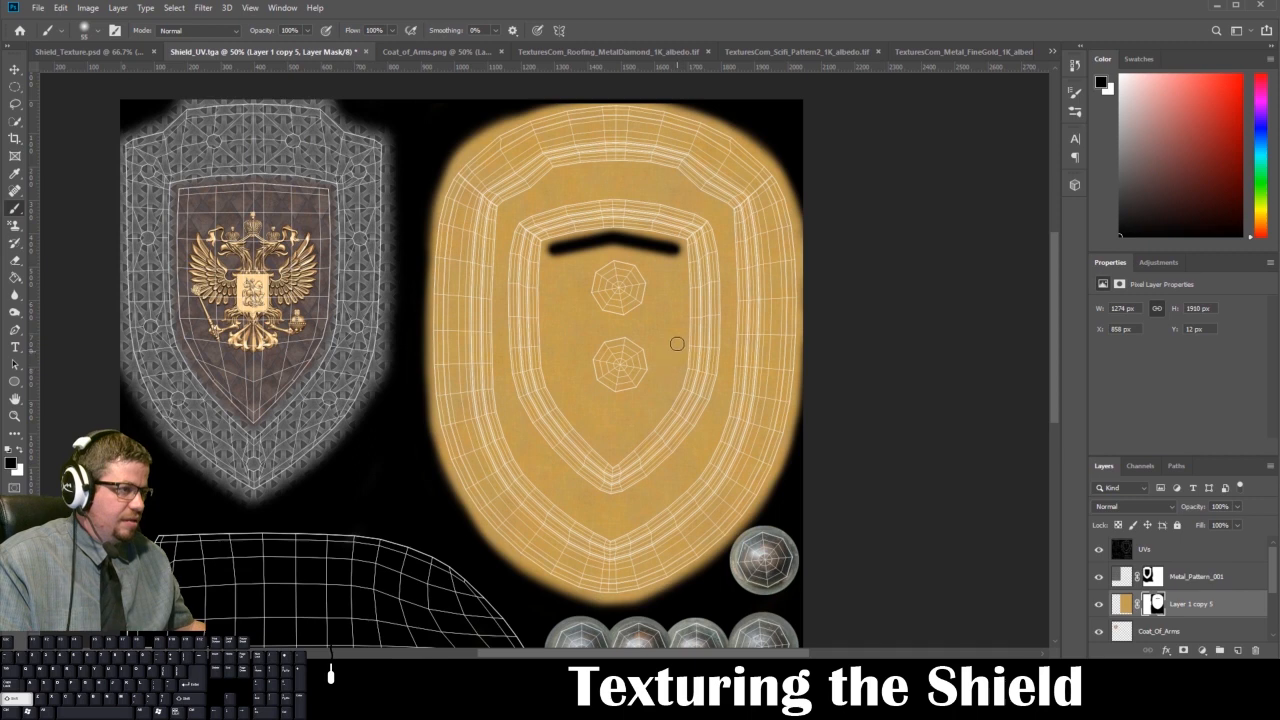
shift+click(679, 320)
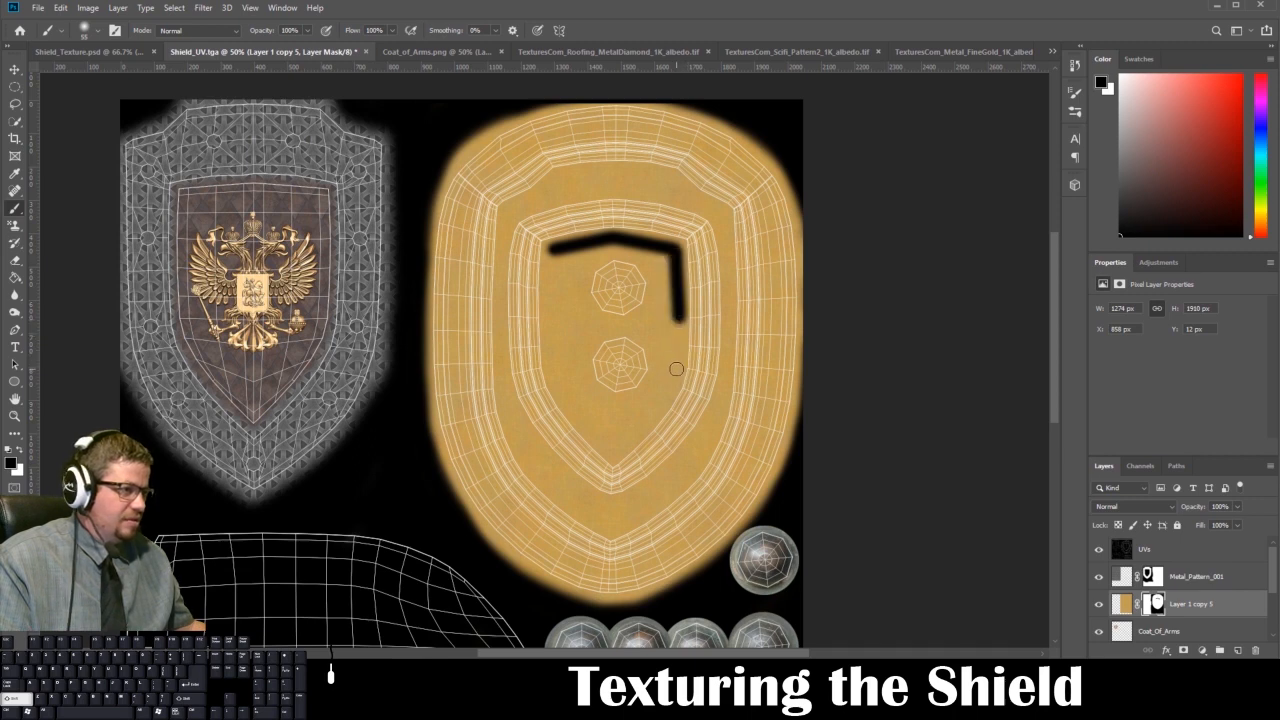
shift+click(676, 369)
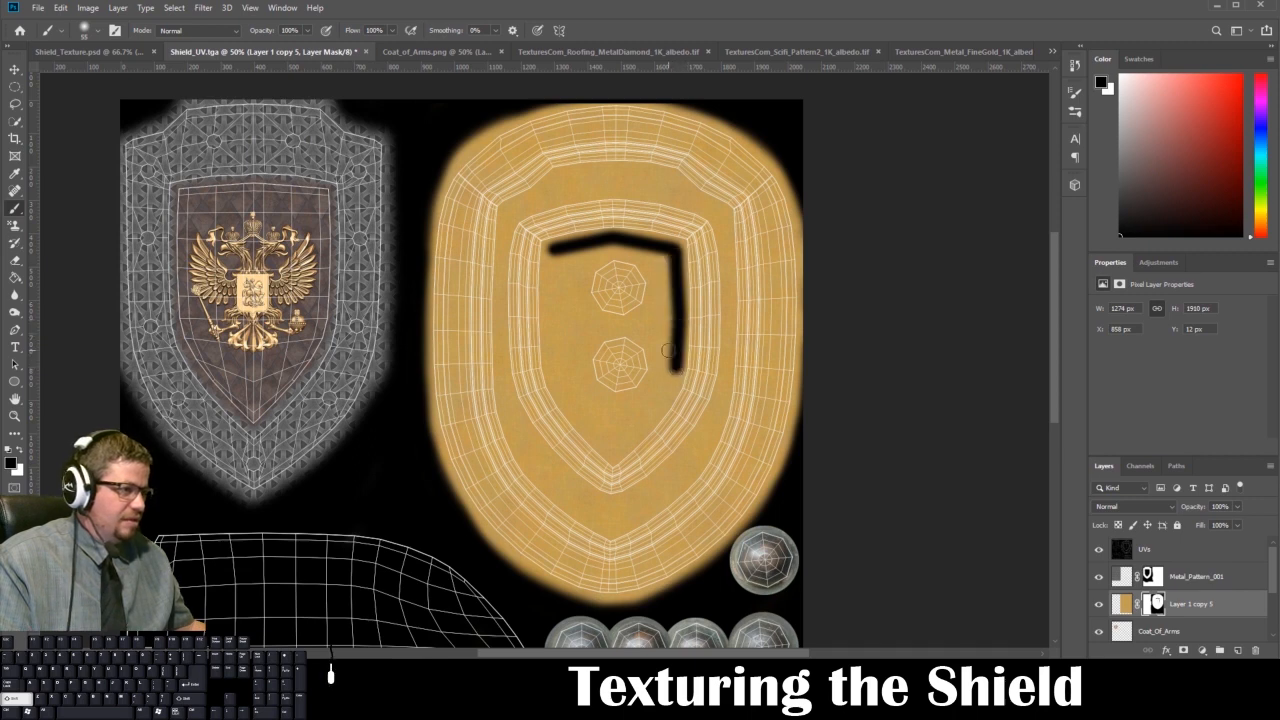
shift+click(615, 451)
shift+click(549, 370)
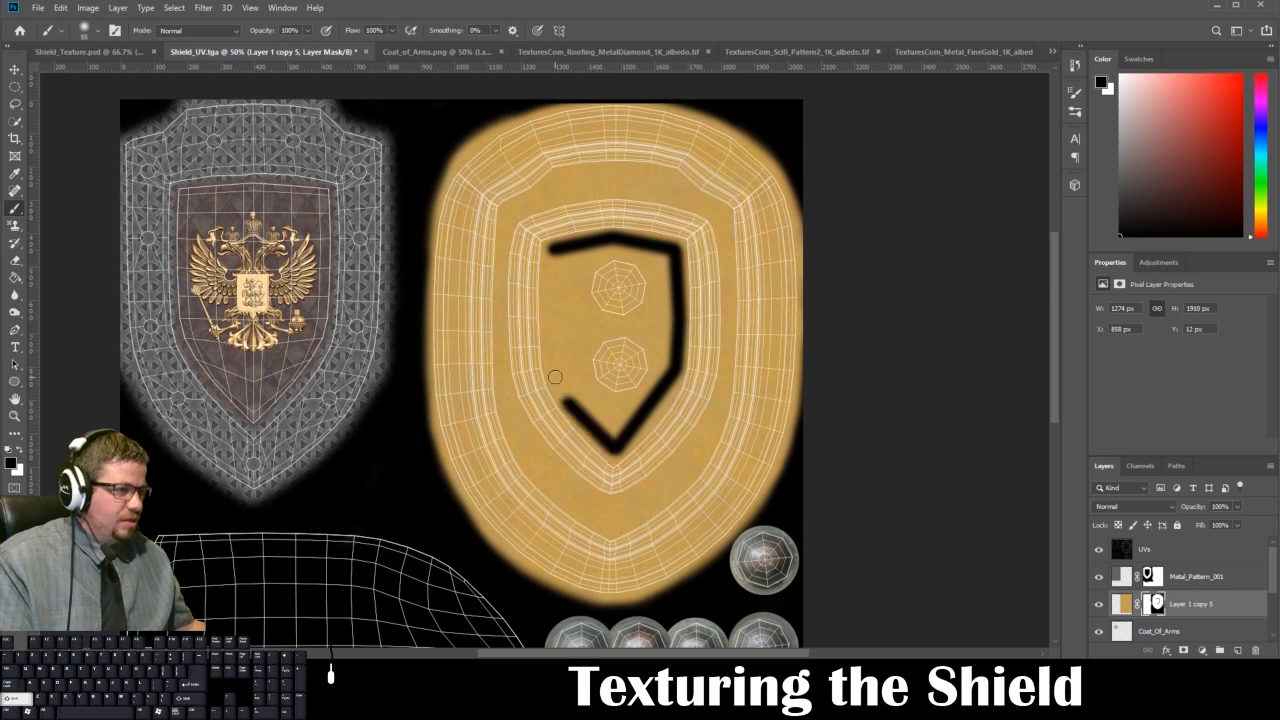
shift+click(552, 247)
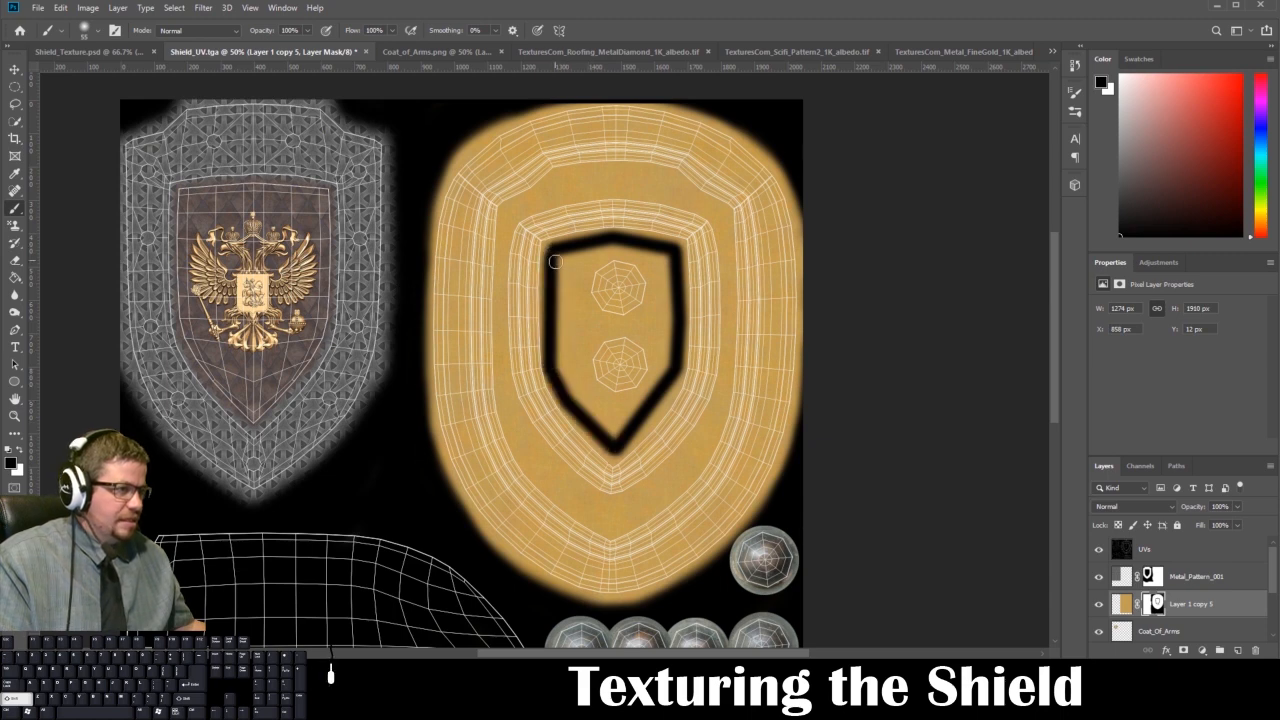
Paint black on the gold layer's mask inside the outline to clear the rim's opening and uncover its two bolts.
mouse_move(562, 259)
mouse_down()
mouse_move(666, 251)
mouse_move(597, 259)
mouse_up()
mouse_move(668, 279)
mouse_down()
mouse_move(665, 374)
mouse_move(617, 437)
mouse_move(555, 363)
mouse_move(556, 303)
mouse_move(575, 260)
mouse_up()
mouse_move(653, 272)
mouse_down()
mouse_move(565, 272)
mouse_move(580, 363)
mouse_move(565, 321)
mouse_up()
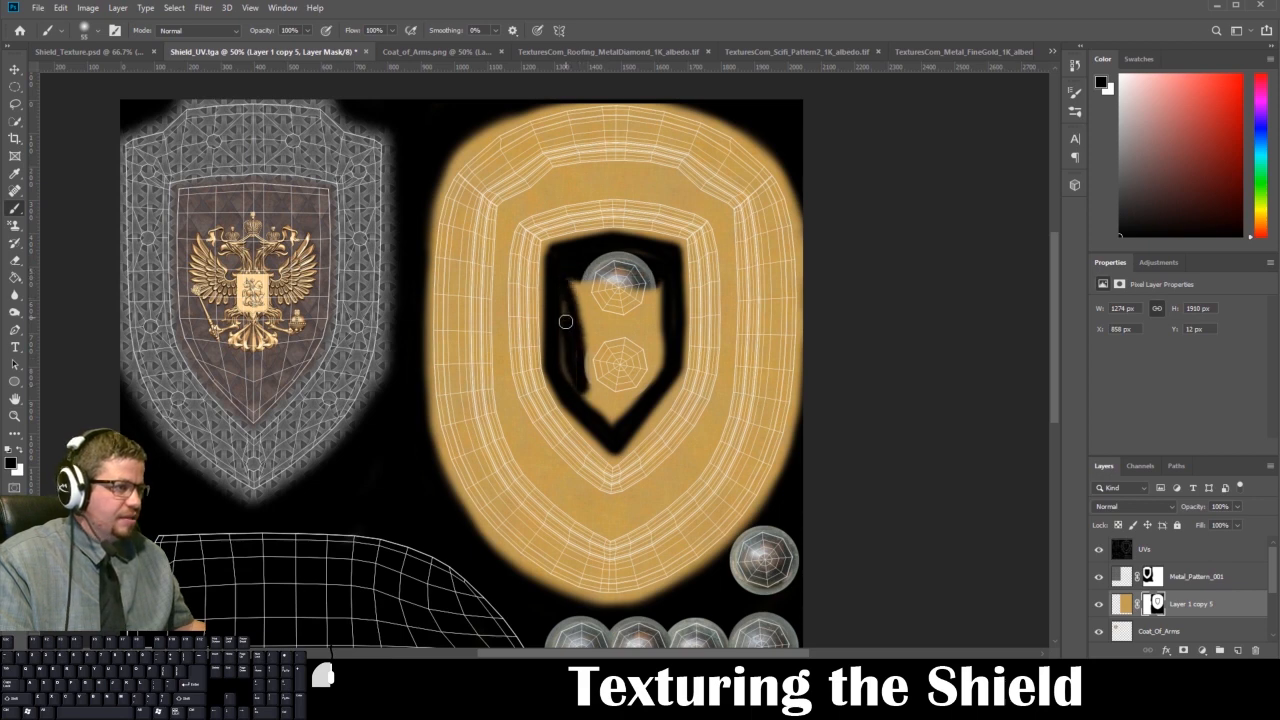
mouse_move(605, 410)
mouse_down()
mouse_move(623, 429)
mouse_move(637, 398)
mouse_move(582, 383)
mouse_move(611, 358)
mouse_move(600, 332)
mouse_move(640, 362)
mouse_move(652, 305)
mouse_move(598, 312)
mouse_up()
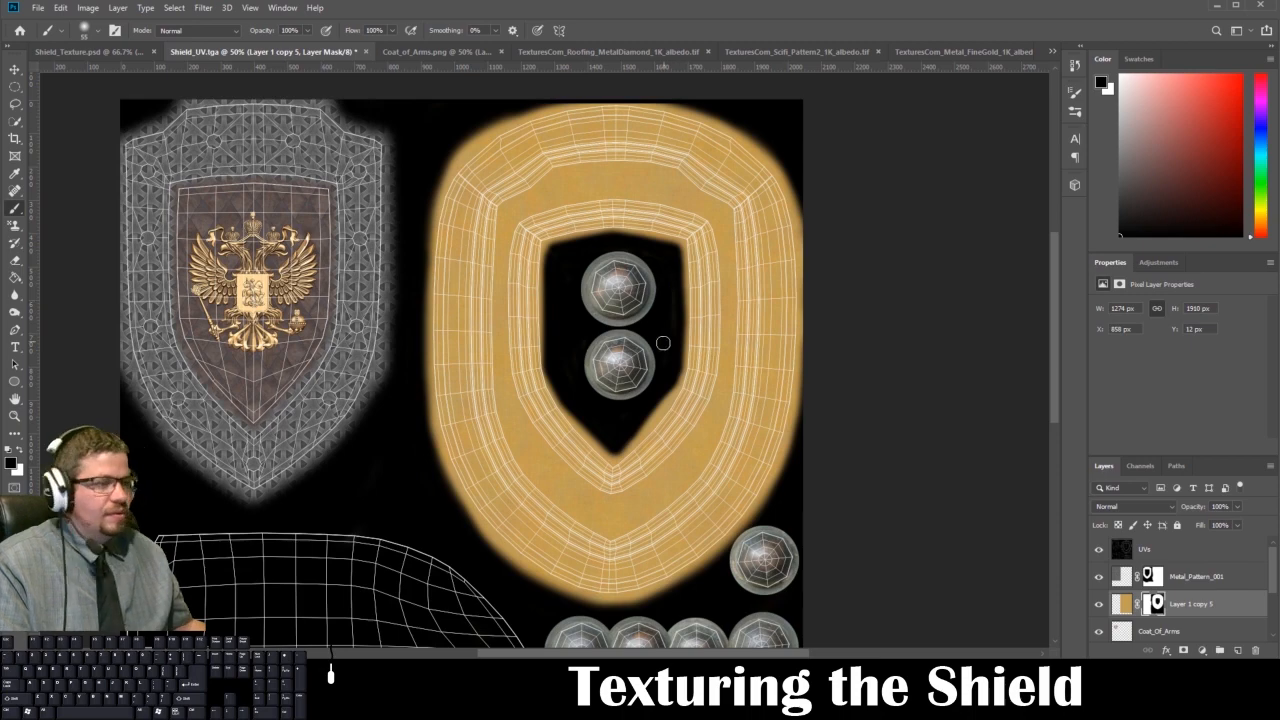
drag(669, 381, 636, 422)
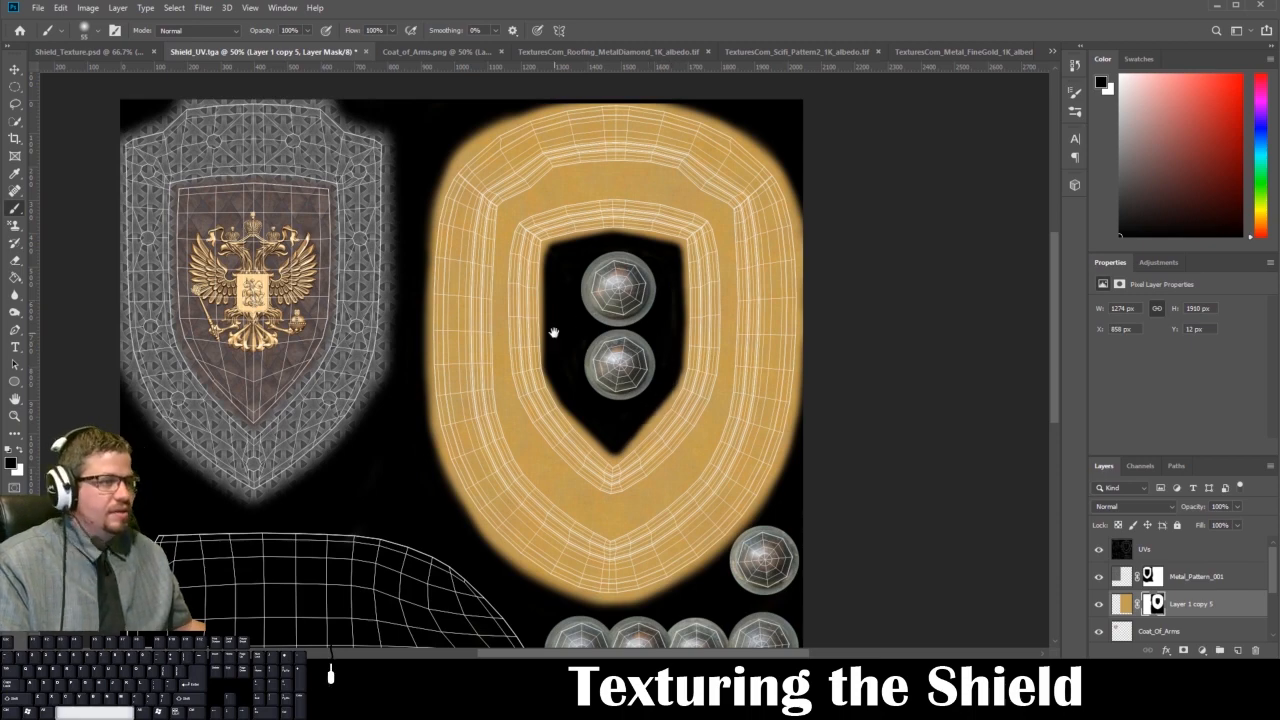
Duplicate the Metal_Pattern_001 layer and delete the copy's layer mask.
drag(551, 331, 797, 92)
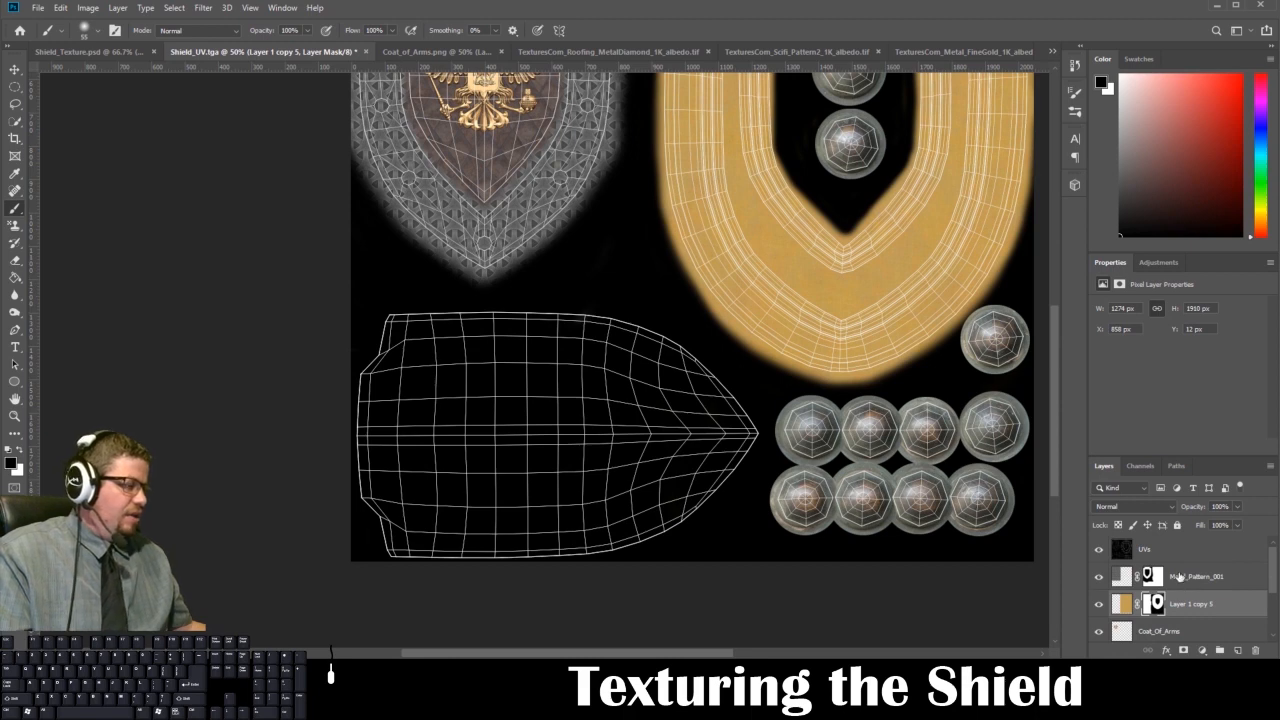
click(1132, 580)
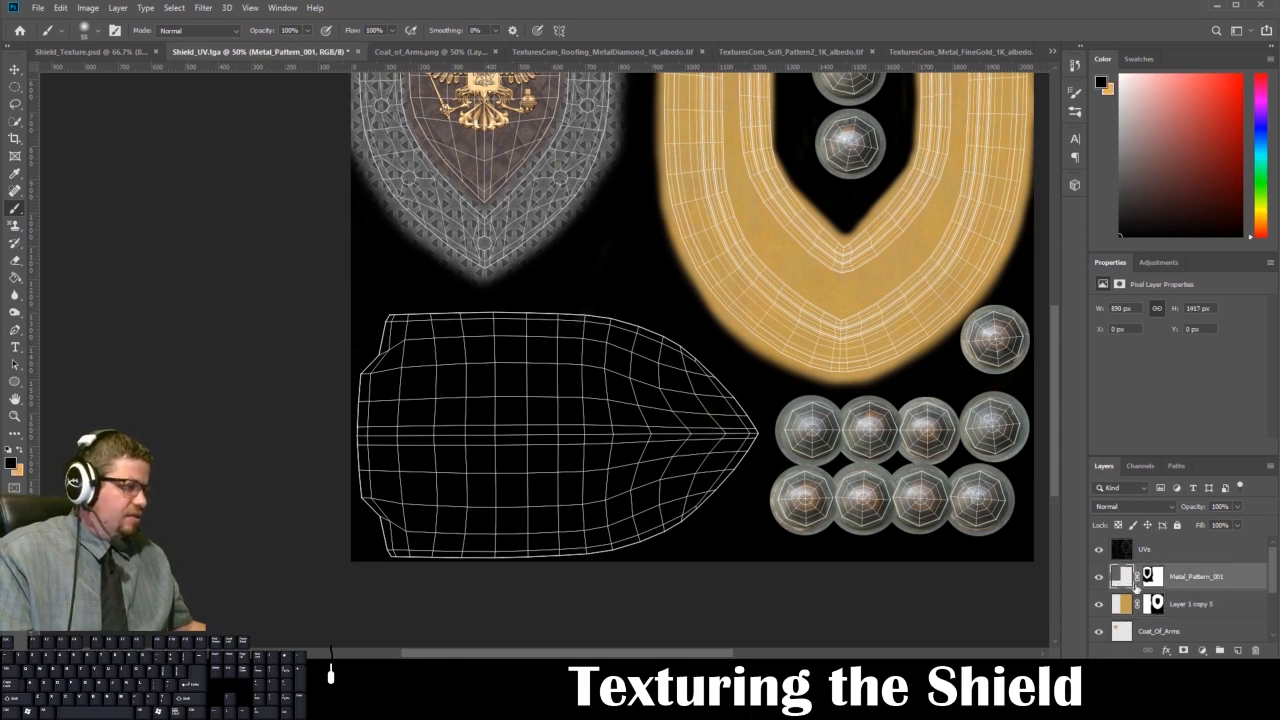
drag(1193, 578, 1237, 650)
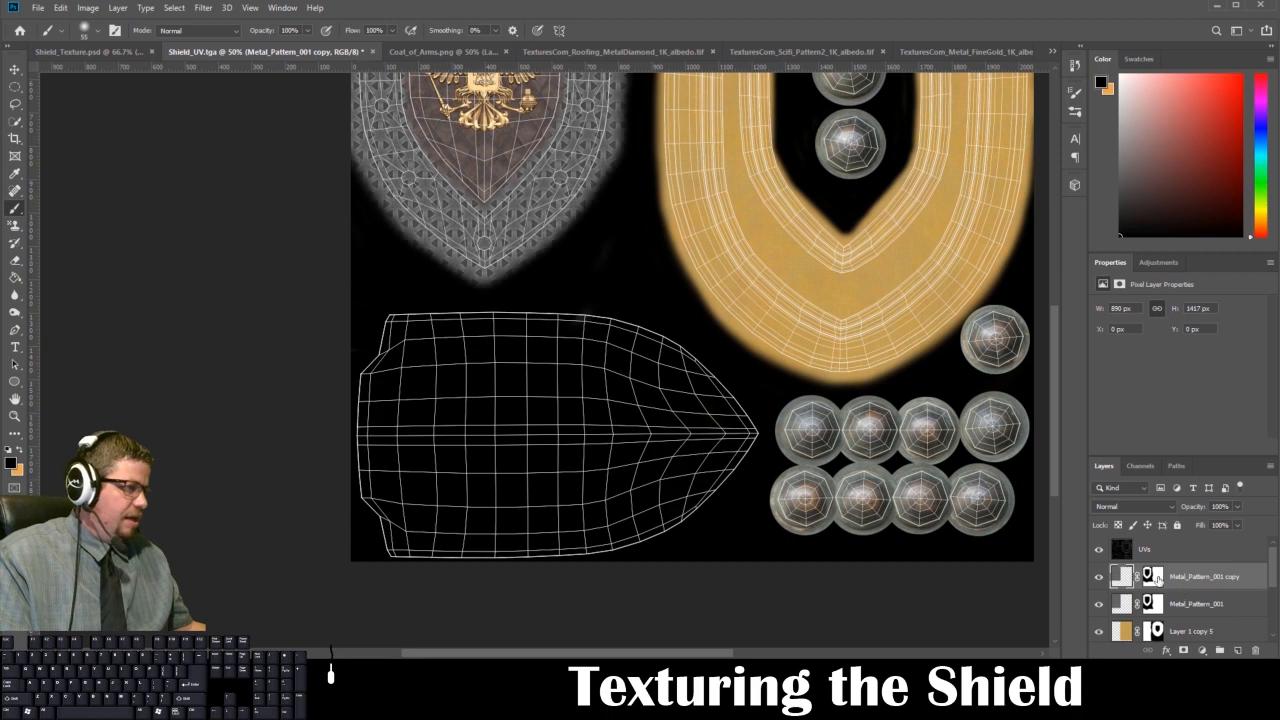
click(1157, 578)
right_click(1157, 578)
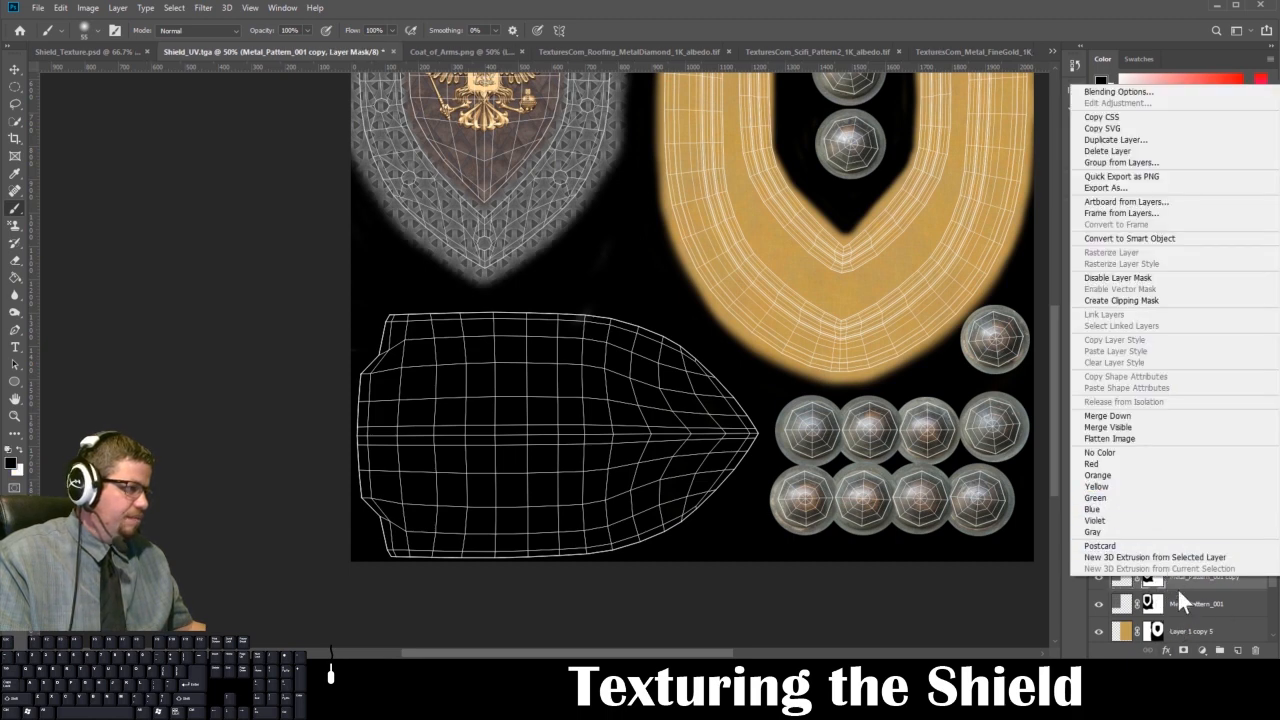
right_click(1154, 584)
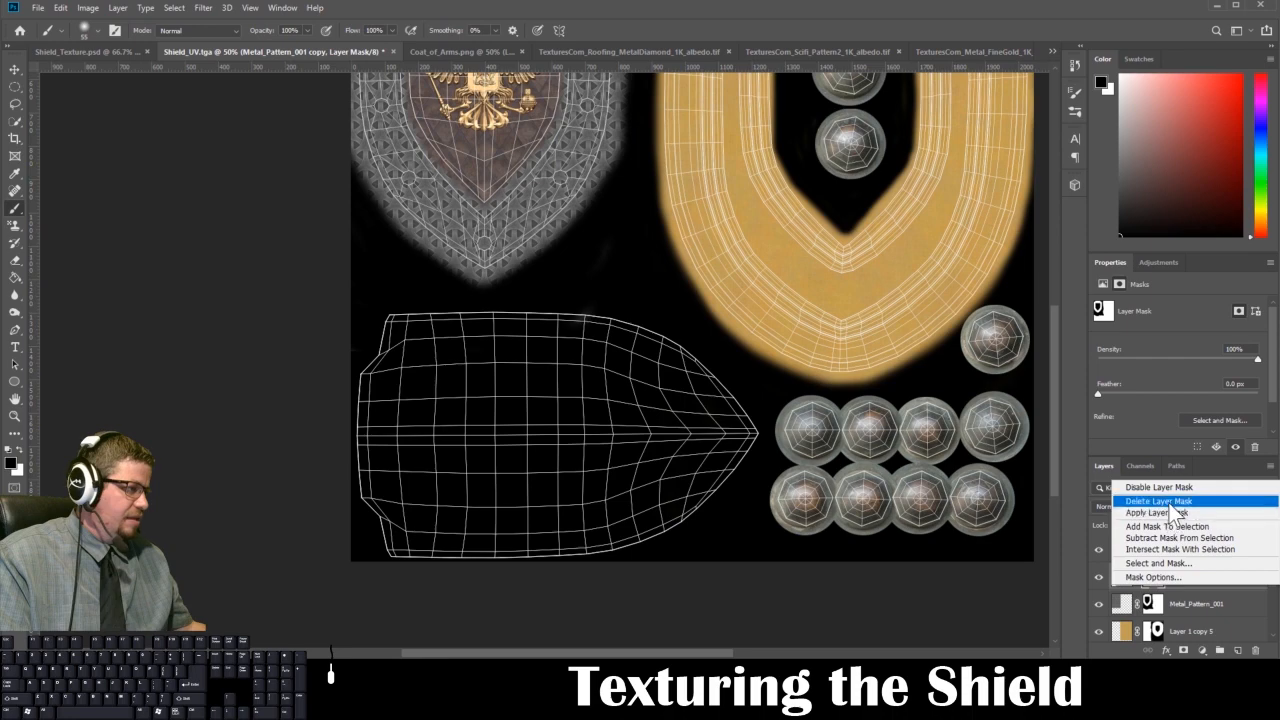
click(1160, 501)
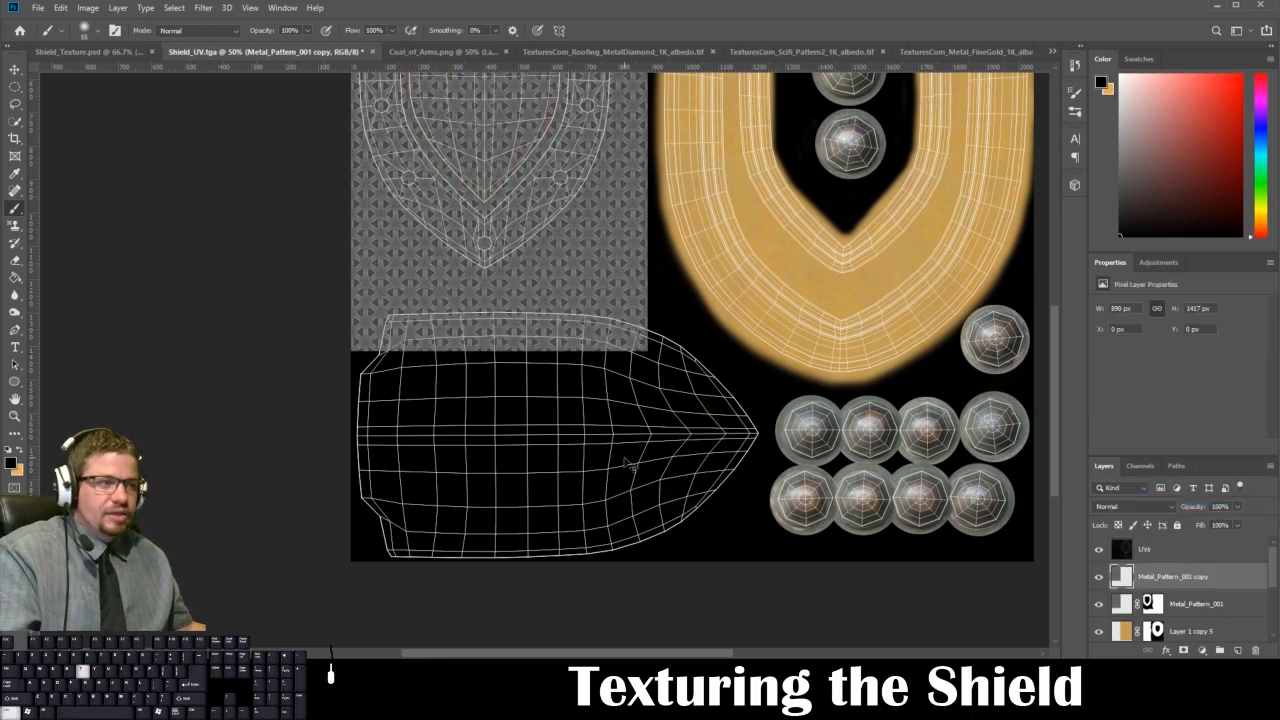
Rotate the Metal_Pattern_001 copy by -90° and position it over the sideways shield UVs in the map's lower-left area.
key(ctrl+t)
drag(662, 356, 716, 424)
mouse_move(680, 509)
mouse_down()
mouse_move(757, 129)
mouse_move(771, 523)
mouse_move(796, 592)
mouse_move(786, 600)
mouse_move(780, 586)
mouse_up()
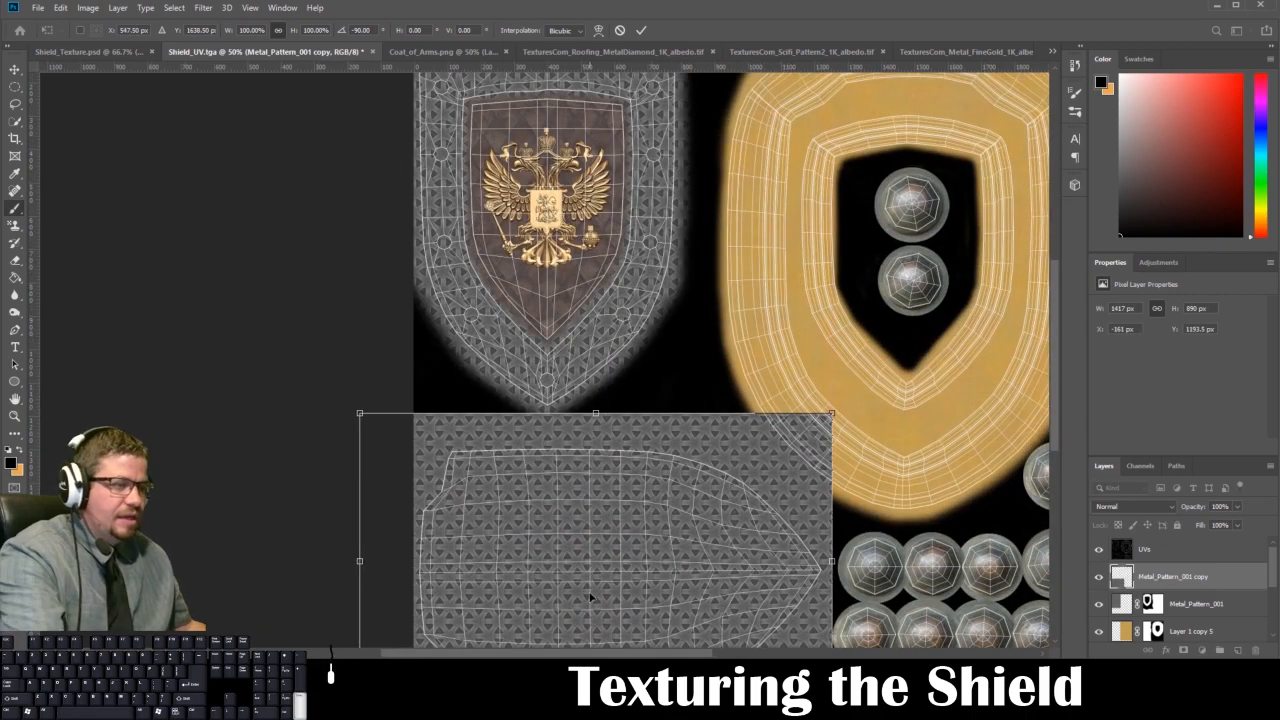
key(Return)
Add a white layer mask to the pattern copy and trim along the sideways shield's upper edge with a 92 px soft black brush.
key(b)
click(117, 8)
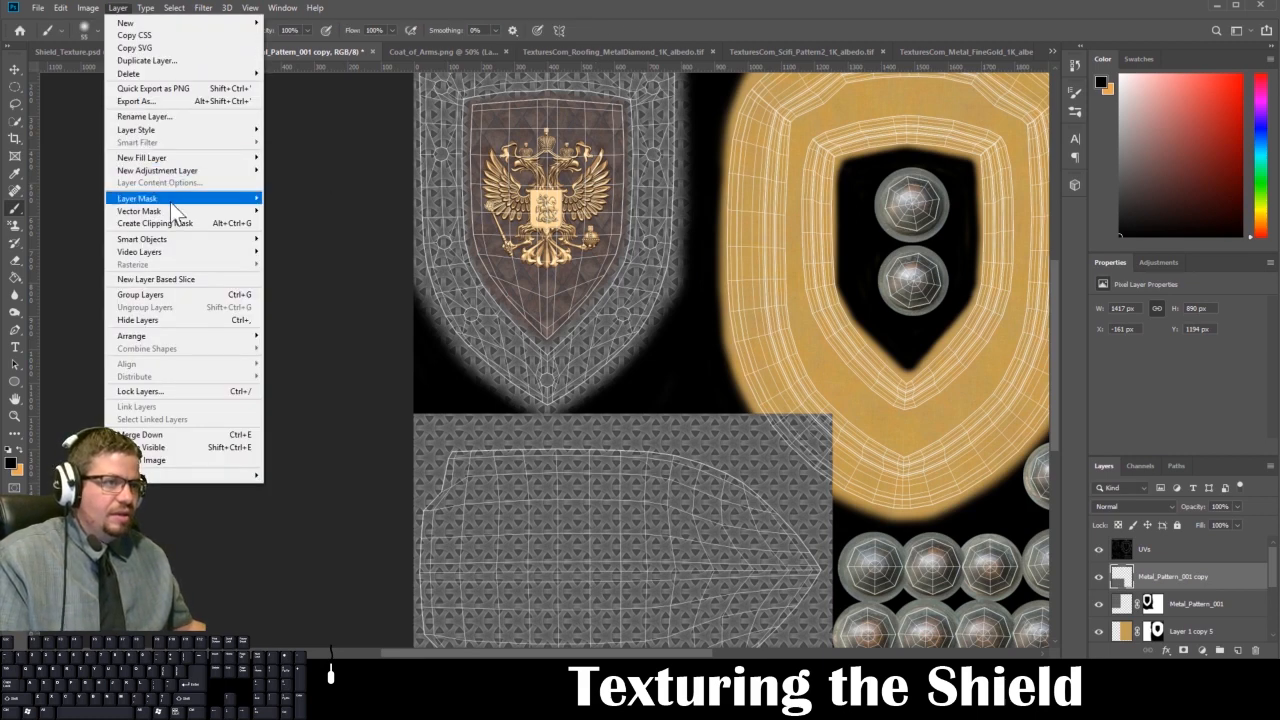
mouse_move(240, 198)
click(290, 197)
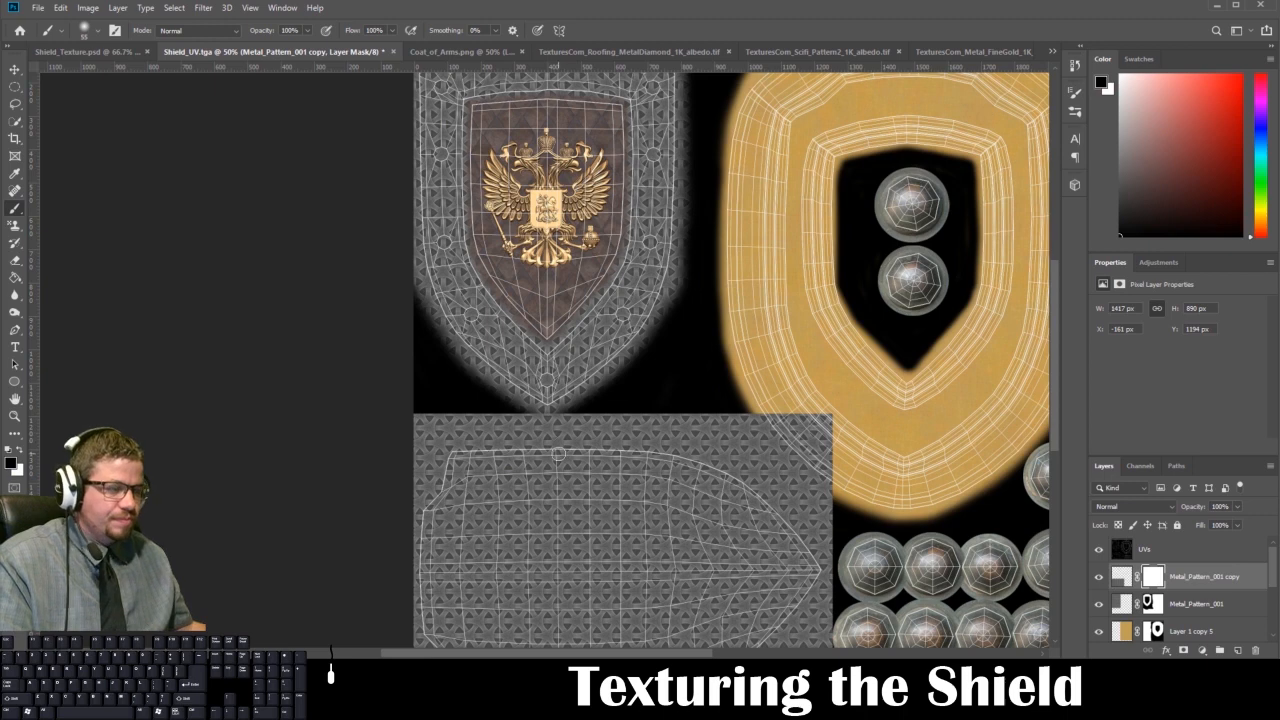
right_click(424, 428)
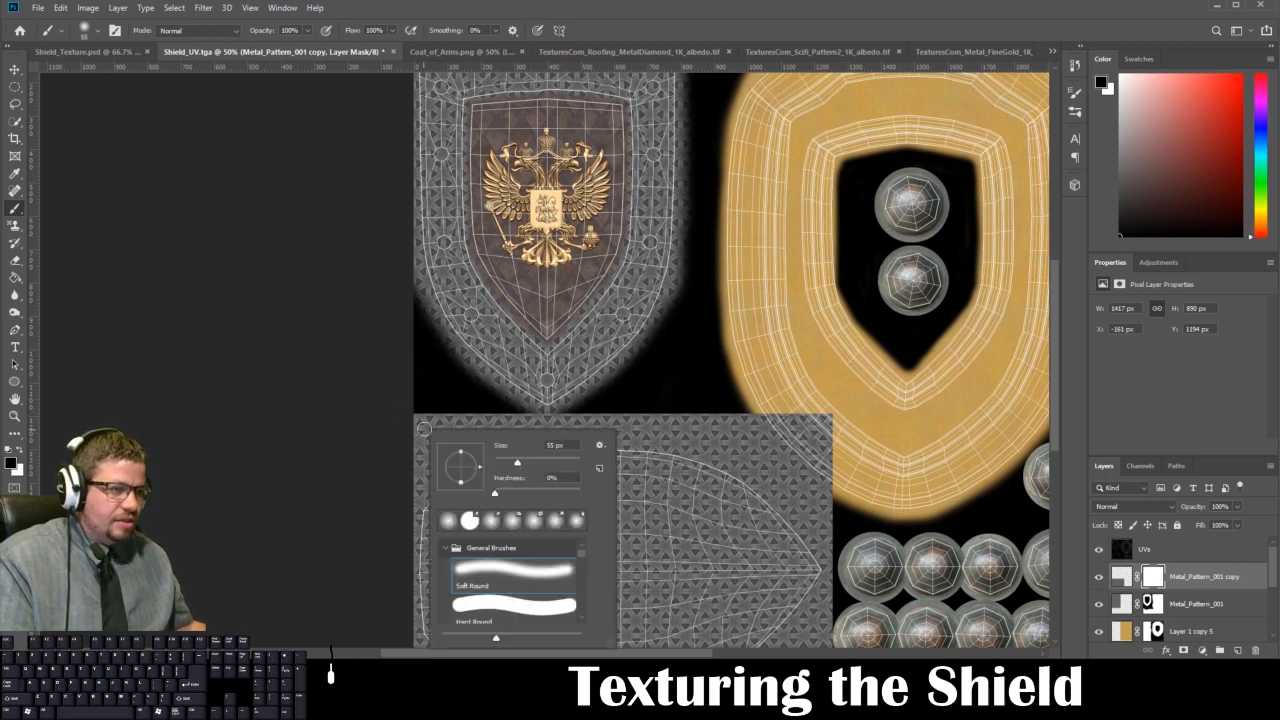
drag(523, 459, 534, 459)
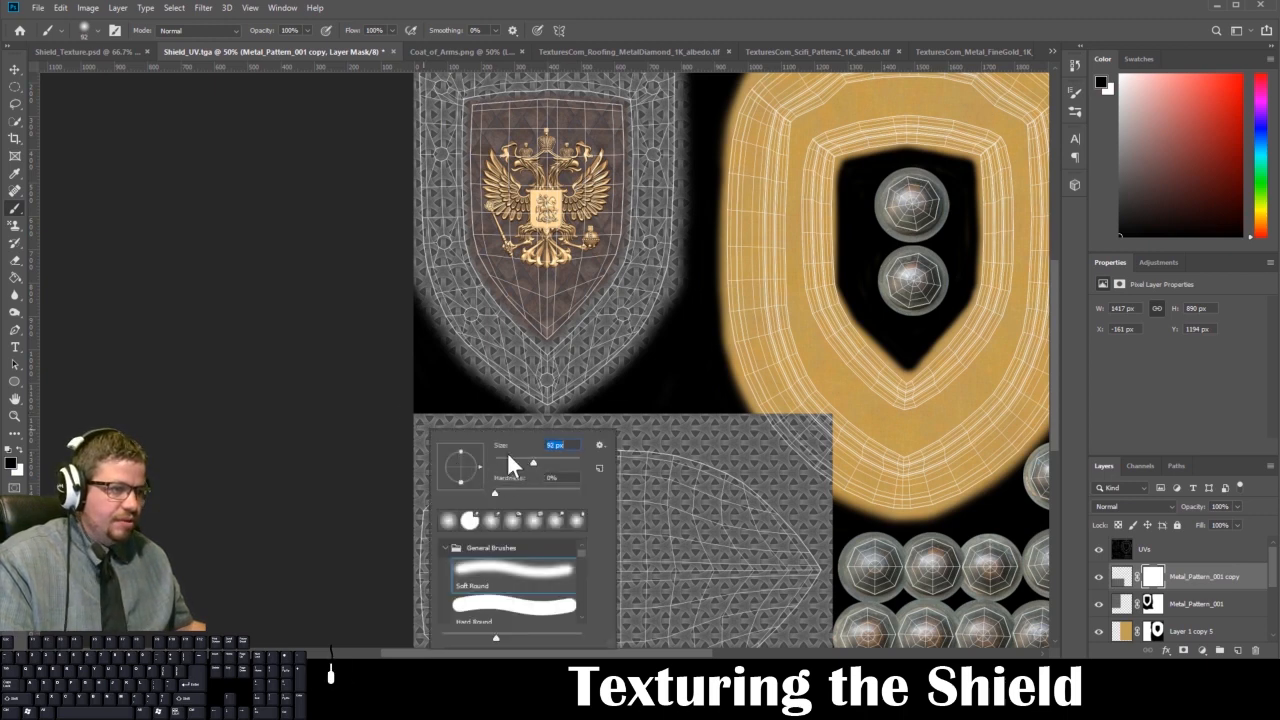
mouse_move(428, 408)
mouse_down()
mouse_move(394, 448)
mouse_move(432, 451)
mouse_move(440, 418)
mouse_move(408, 494)
mouse_move(441, 423)
mouse_move(615, 416)
mouse_move(456, 423)
mouse_move(406, 462)
mouse_move(427, 421)
mouse_move(640, 429)
mouse_move(669, 419)
mouse_move(621, 416)
mouse_move(693, 416)
mouse_move(806, 435)
mouse_move(786, 443)
mouse_move(756, 427)
mouse_move(834, 549)
mouse_move(753, 458)
mouse_move(643, 430)
mouse_move(705, 436)
mouse_move(822, 499)
mouse_move(844, 541)
mouse_move(836, 502)
mouse_move(794, 482)
mouse_up()
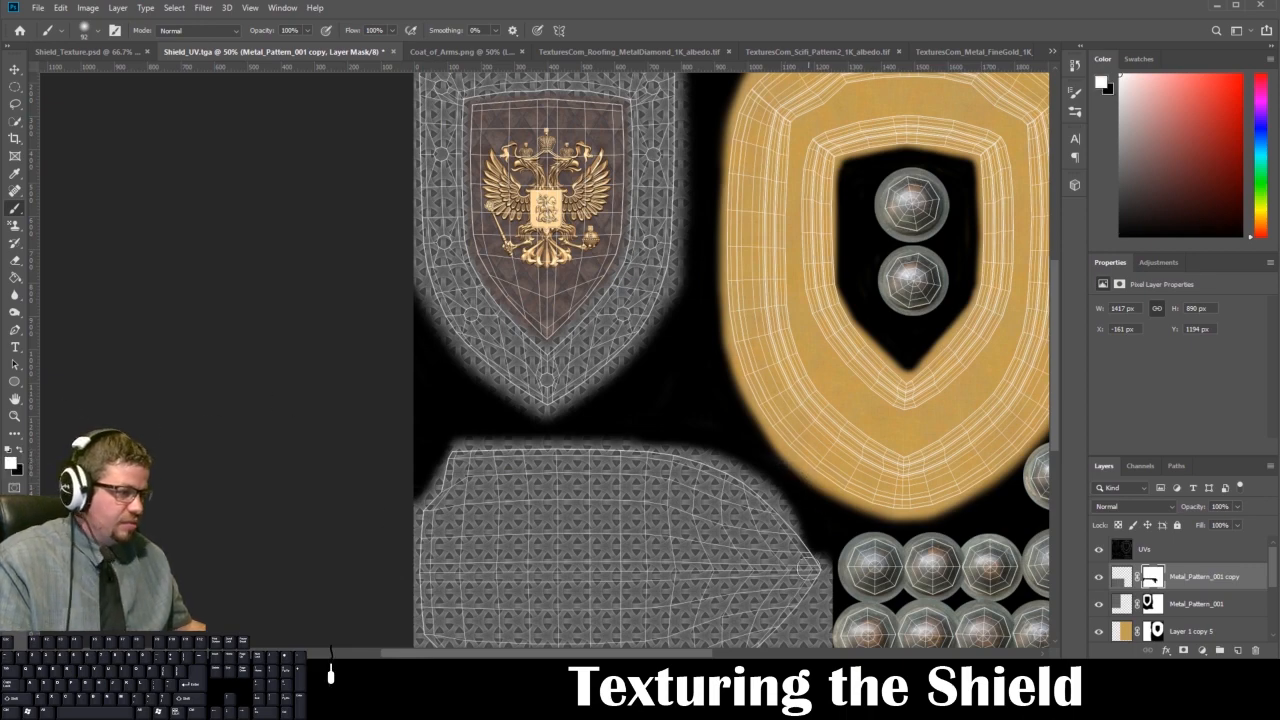
click(21, 455)
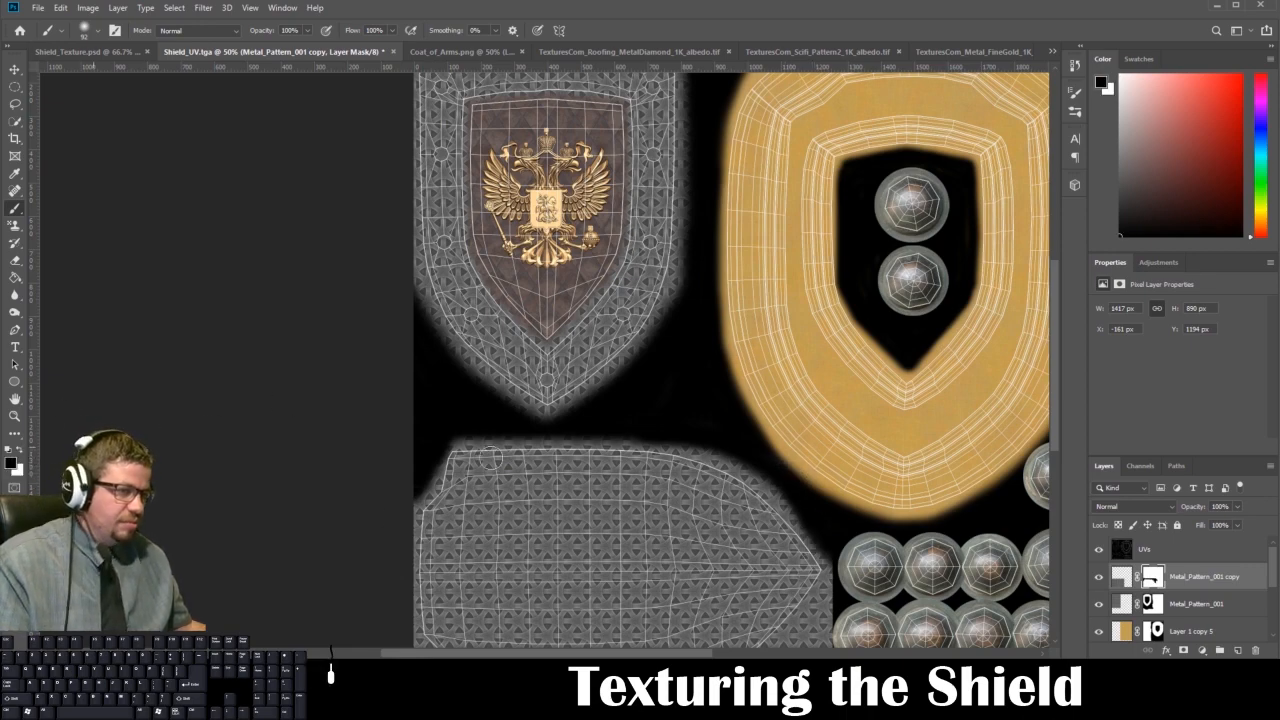
Trim the pattern copy around the sideways shield's lower curve, lower-right corner and lower-left notch with black on its mask.
scroll(846, 263, down, 5)
mouse_move(829, 381)
mouse_down()
mouse_move(773, 445)
mouse_move(703, 481)
mouse_move(690, 470)
mouse_move(752, 458)
mouse_move(859, 345)
mouse_move(757, 439)
mouse_move(612, 494)
mouse_up()
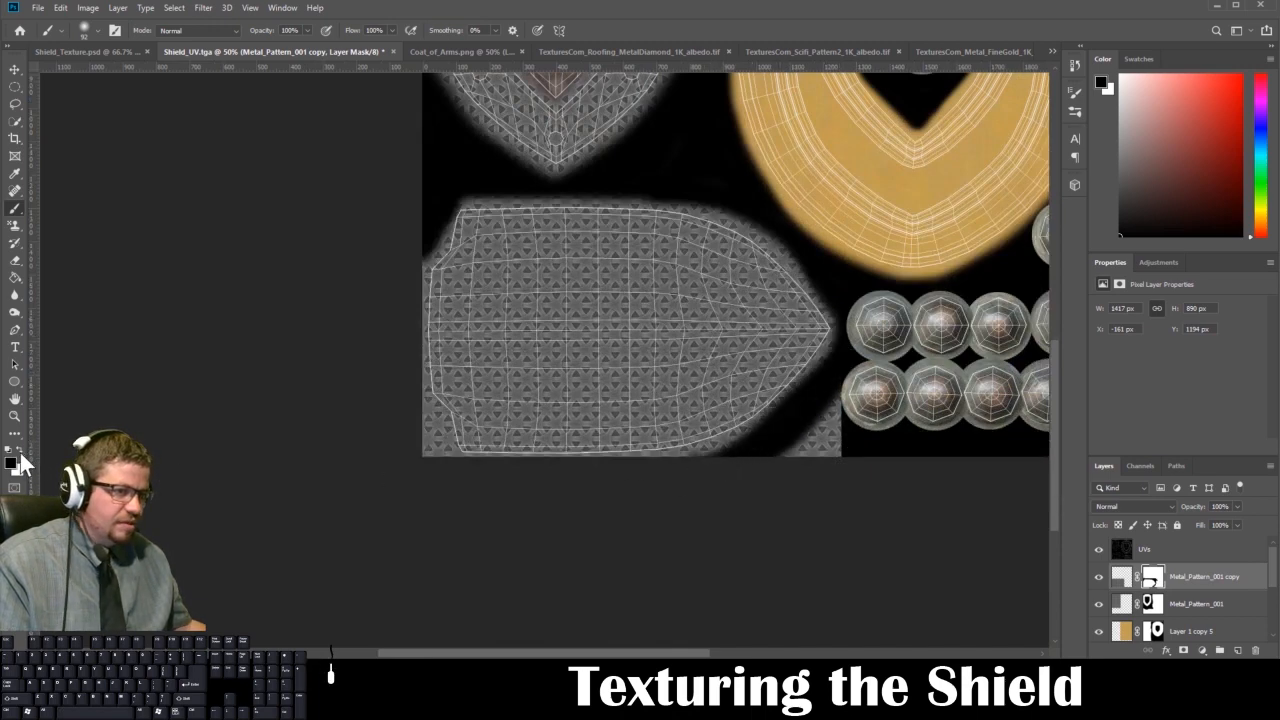
click(21, 453)
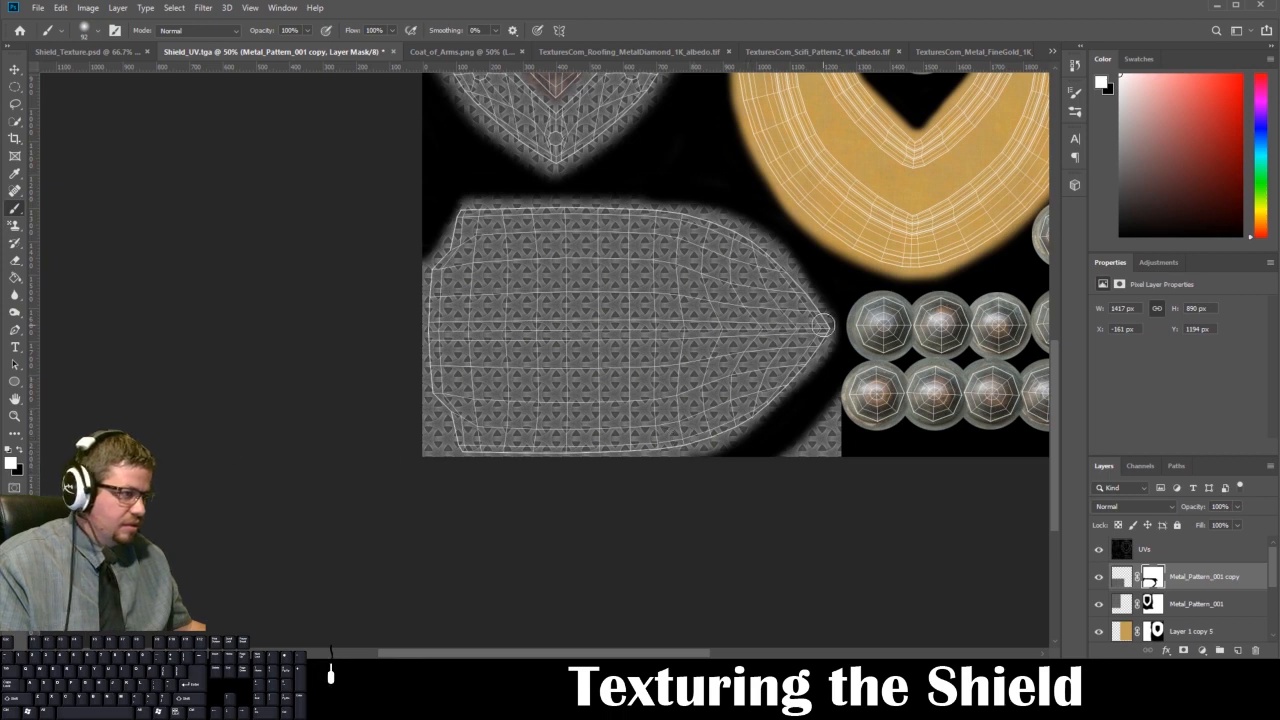
click(21, 449)
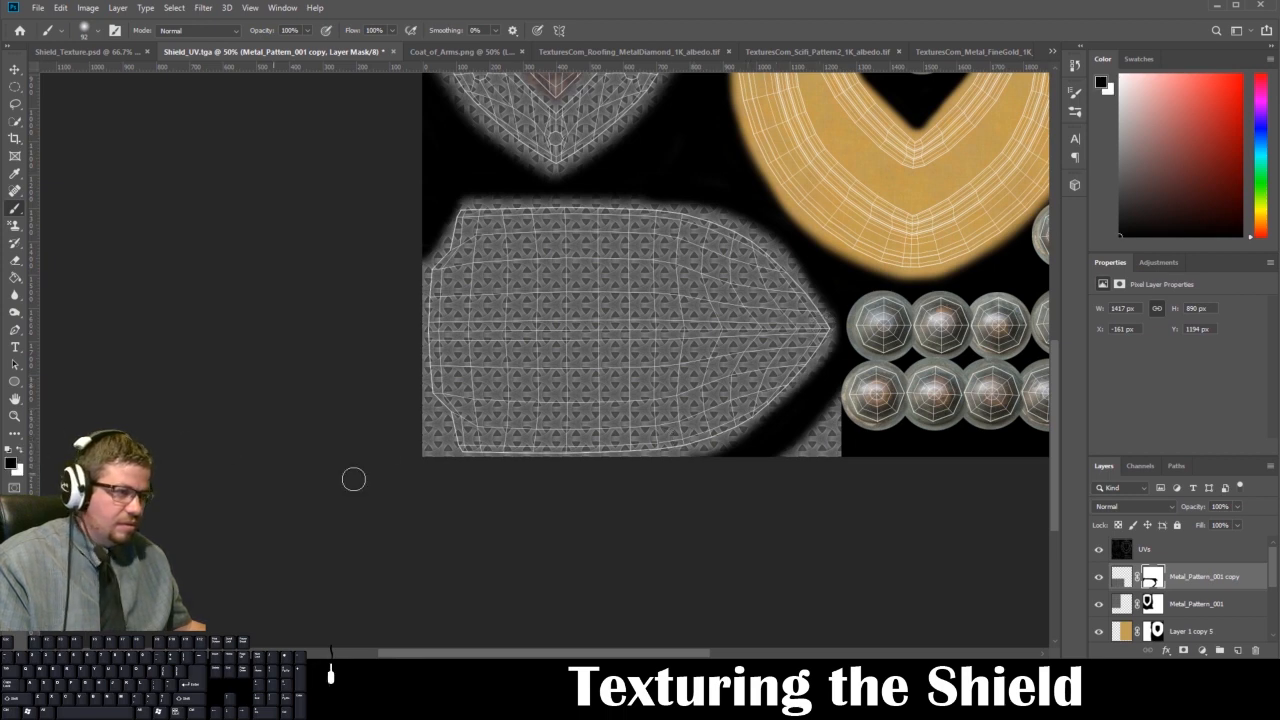
mouse_move(790, 455)
mouse_down()
mouse_move(820, 429)
mouse_move(797, 443)
mouse_up()
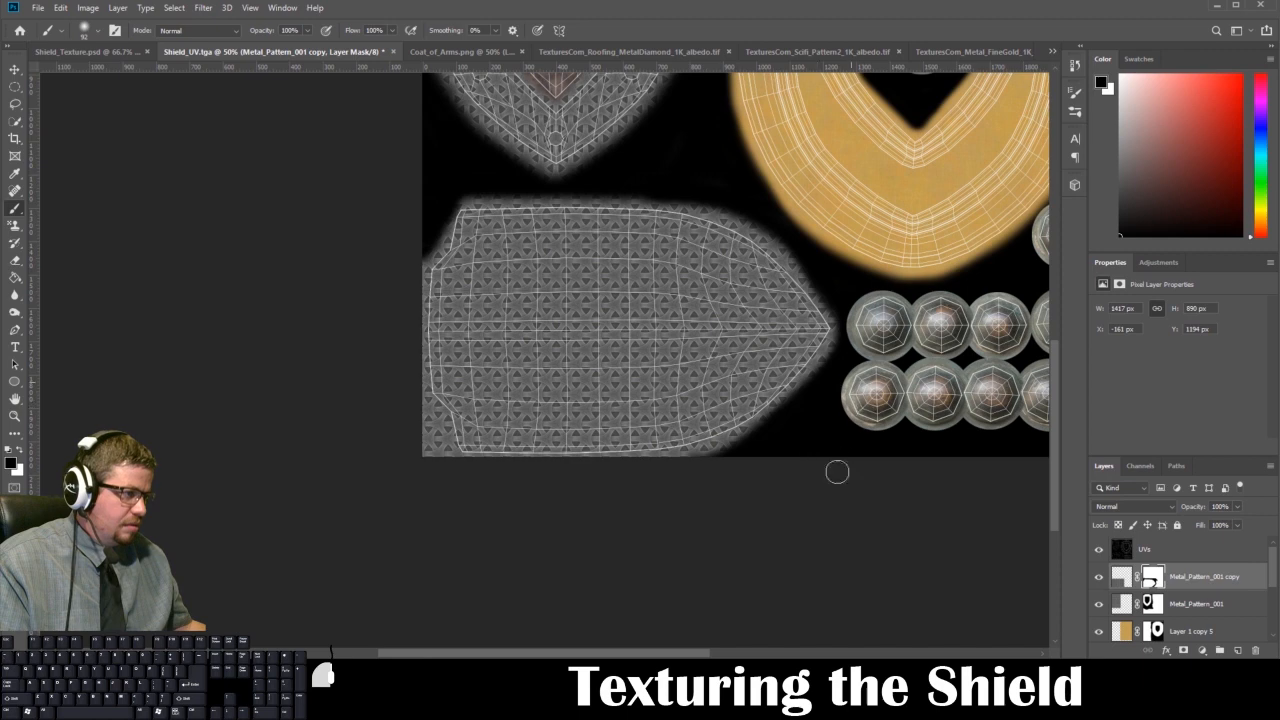
mouse_move(409, 387)
mouse_down()
mouse_move(429, 469)
mouse_move(432, 429)
mouse_move(447, 464)
mouse_up()
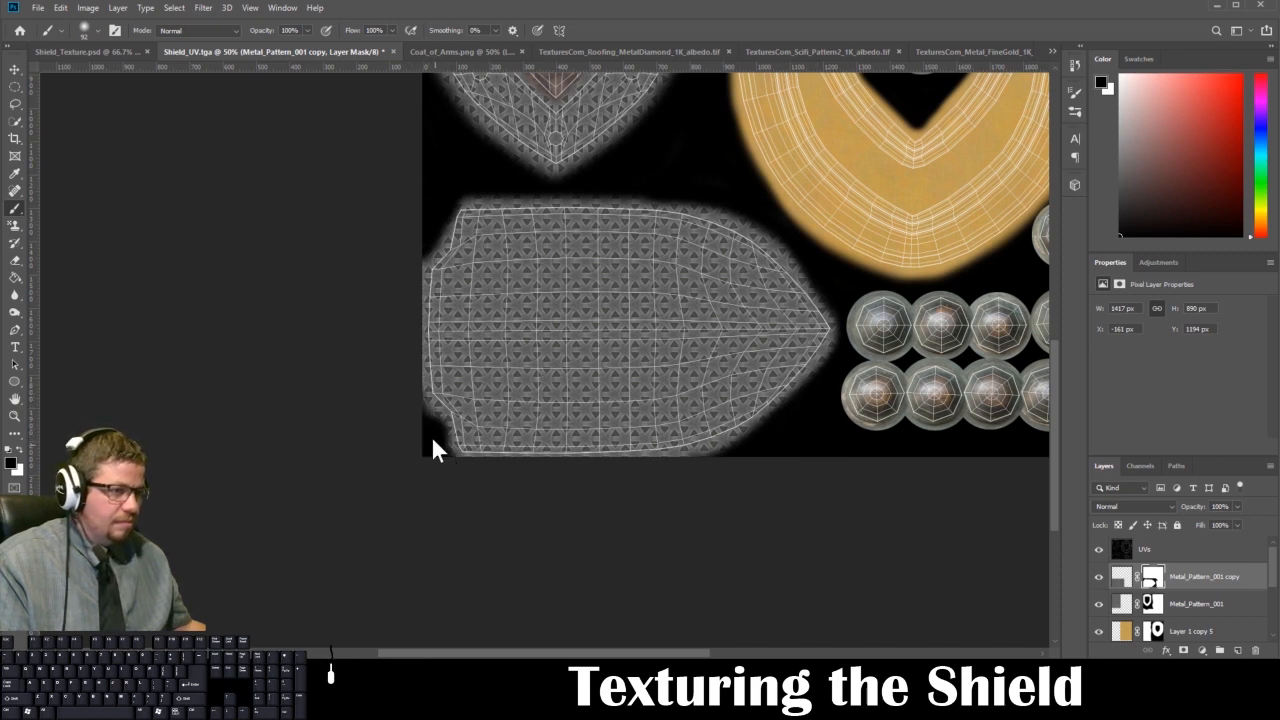
drag(421, 420, 409, 330)
Hide the UVs layer and compare the full texture with the finished Shield_Texture.psd, ending back in Shield_UV.tga.
key(ctrl+0)
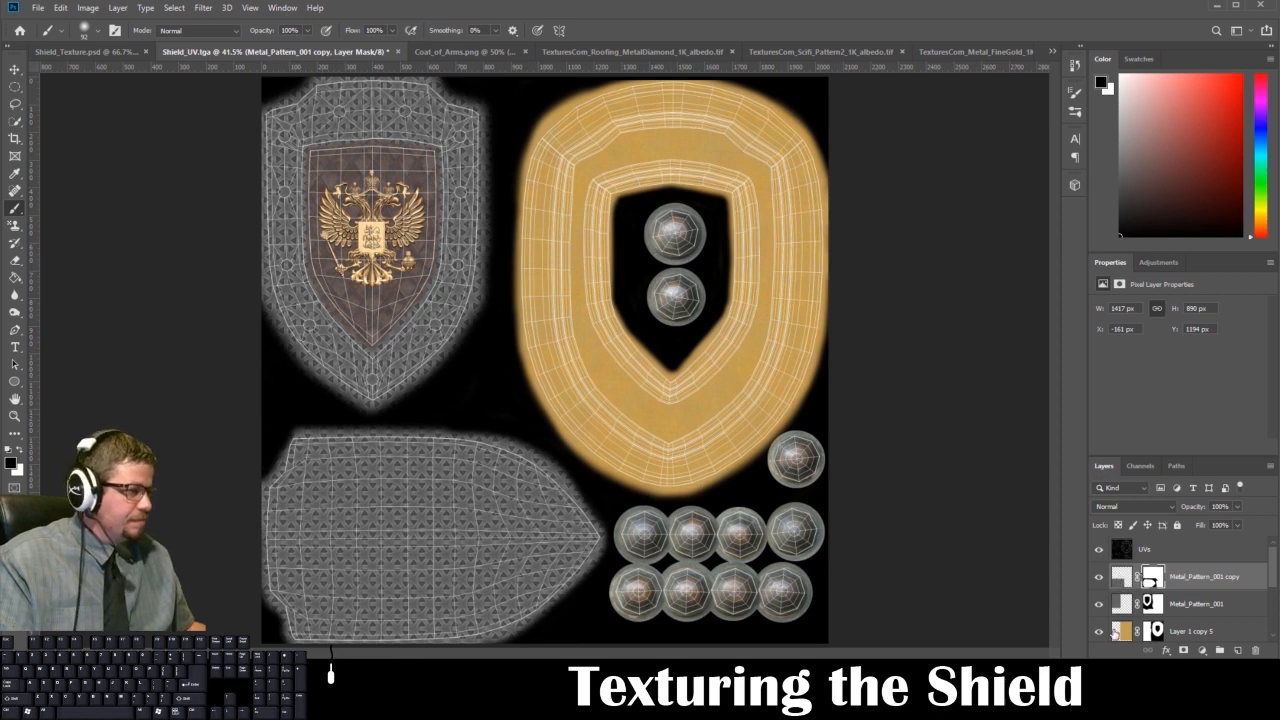
click(1098, 549)
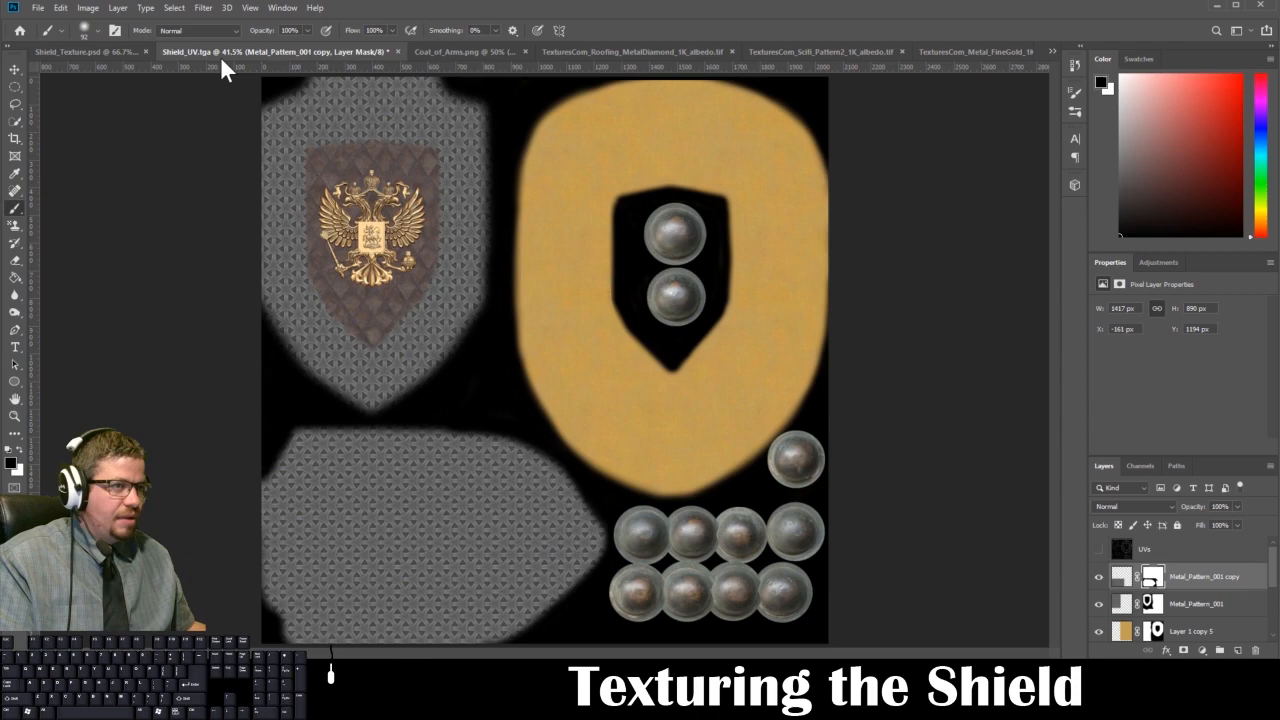
click(110, 52)
key(ctrl+0)
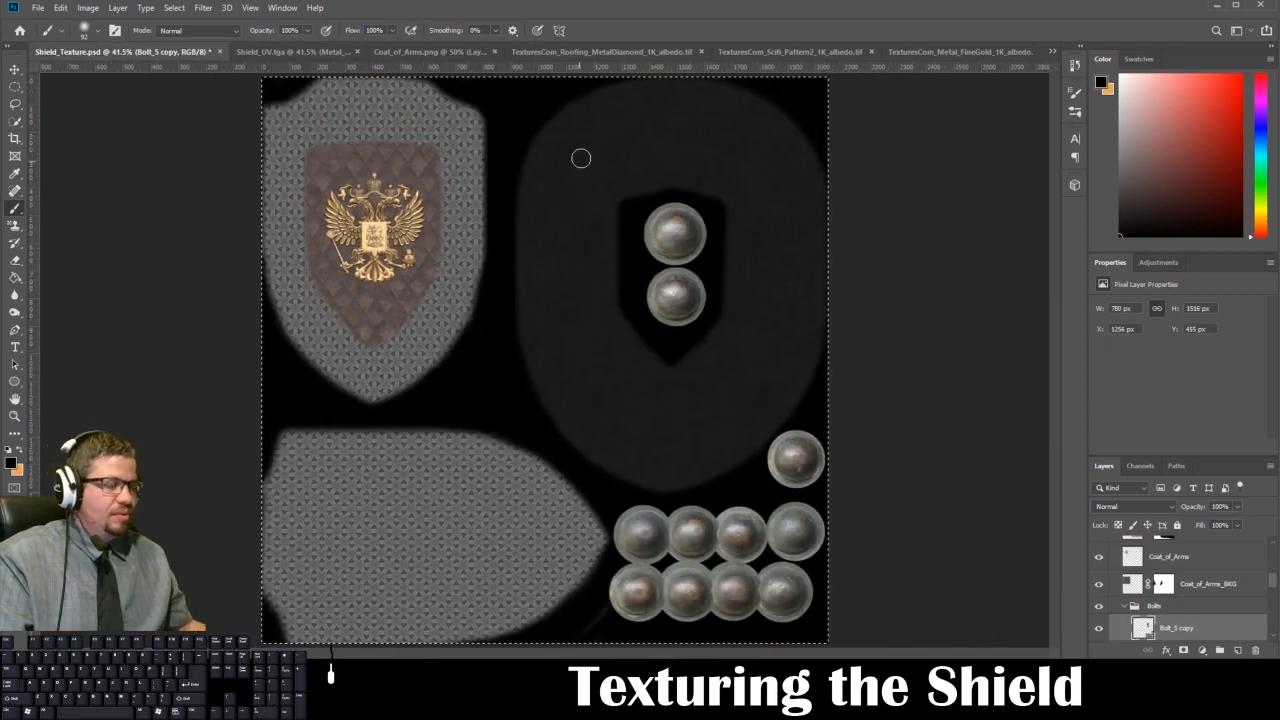
click(240, 51)
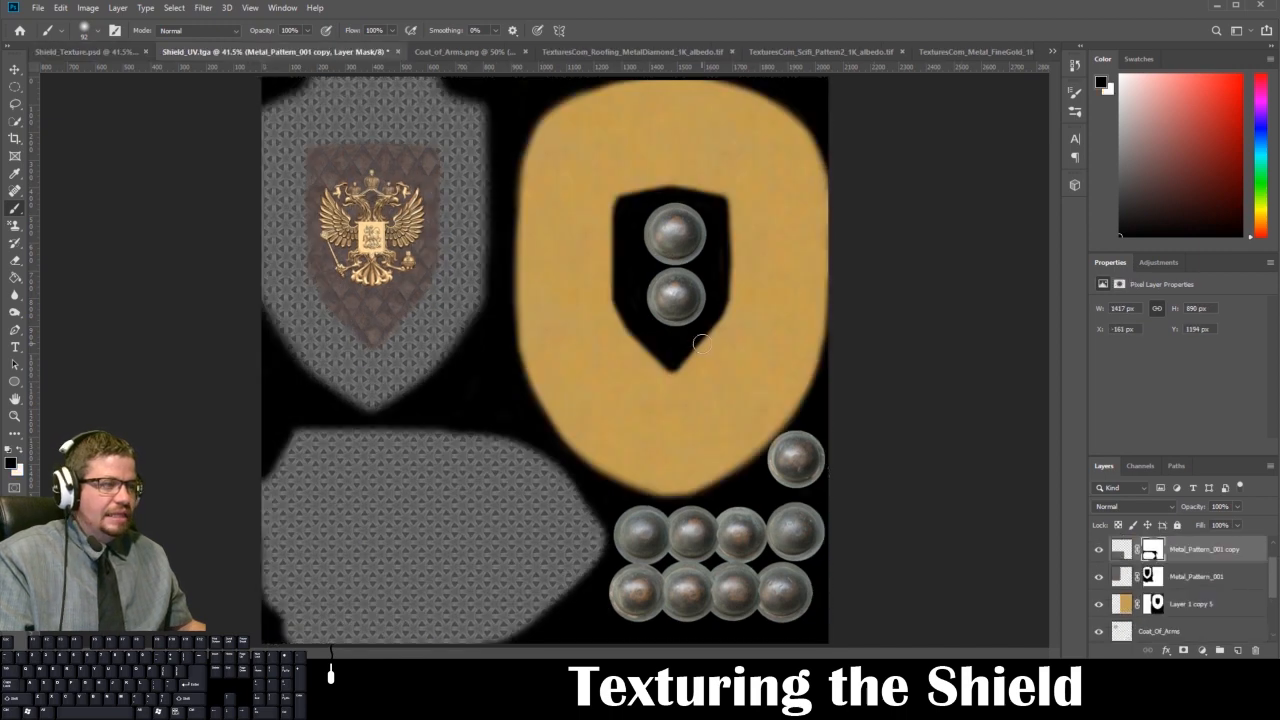
Darken the gold rim layer, Layer 1 copy 5, using legacy Brightness/Contrast with brightness -76 and contrast 36.
click(1130, 608)
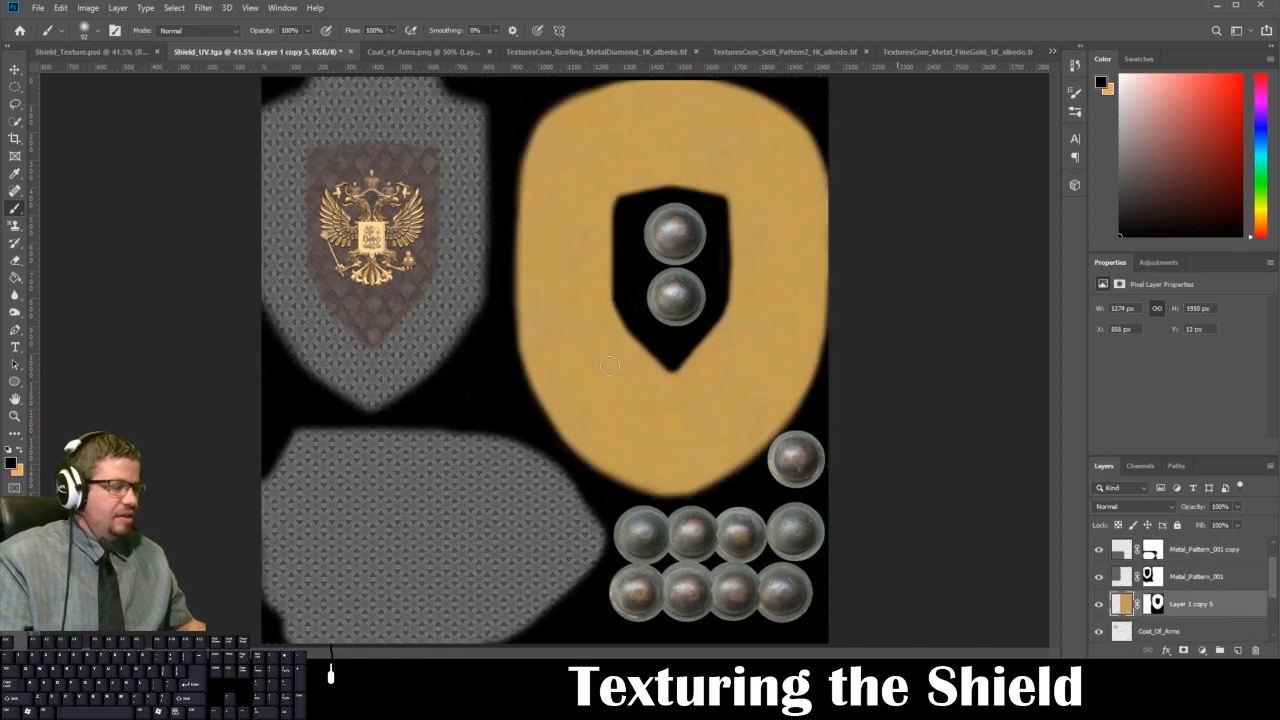
click(88, 7)
mouse_move(100, 40)
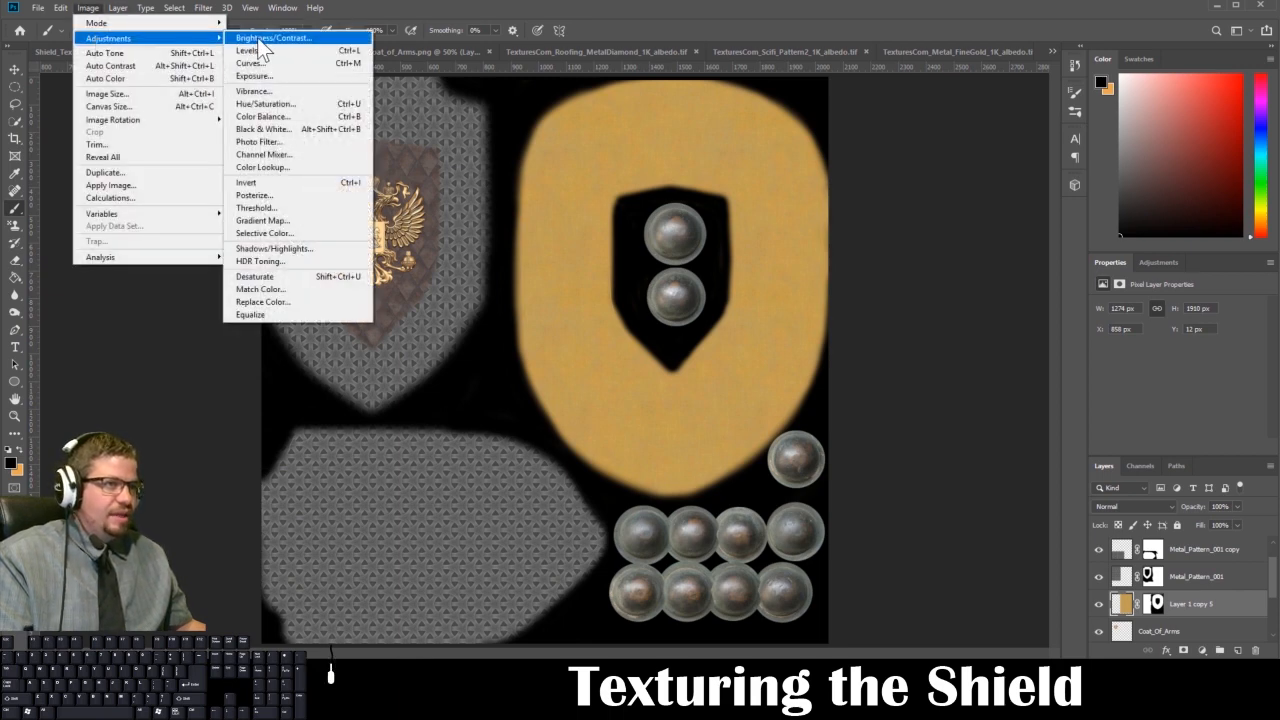
click(262, 39)
click(138, 248)
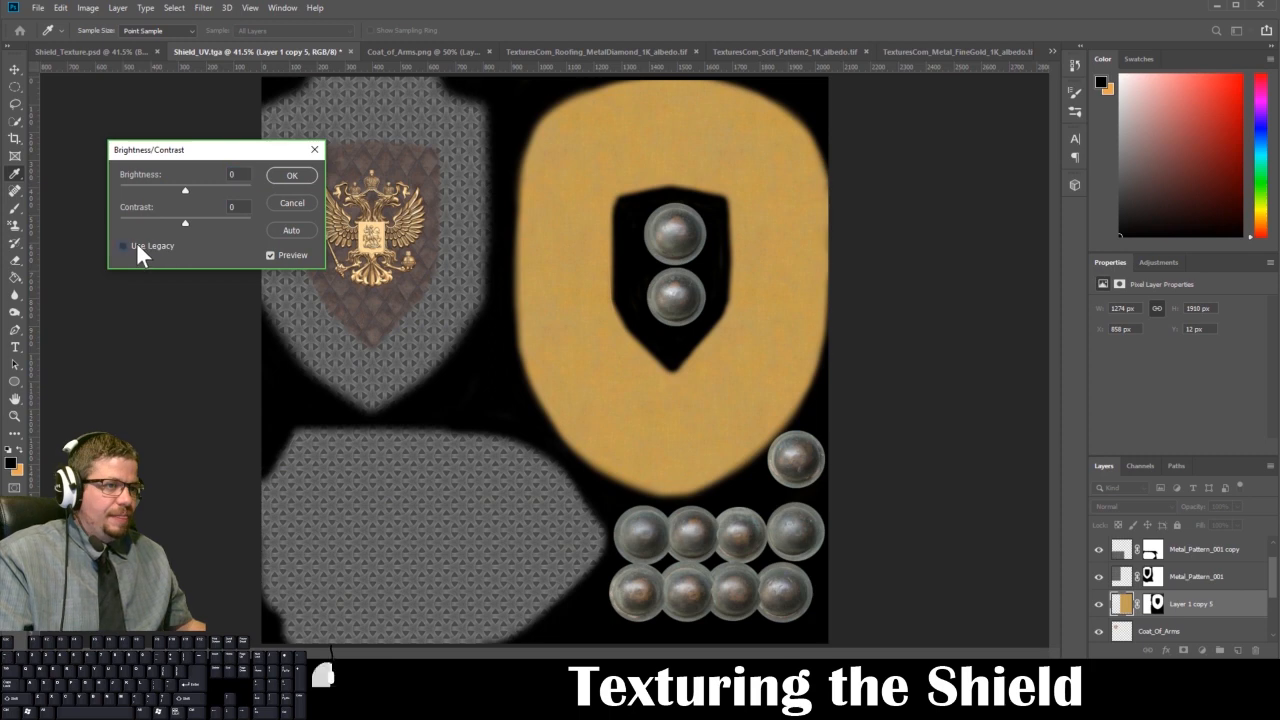
drag(184, 186, 136, 192)
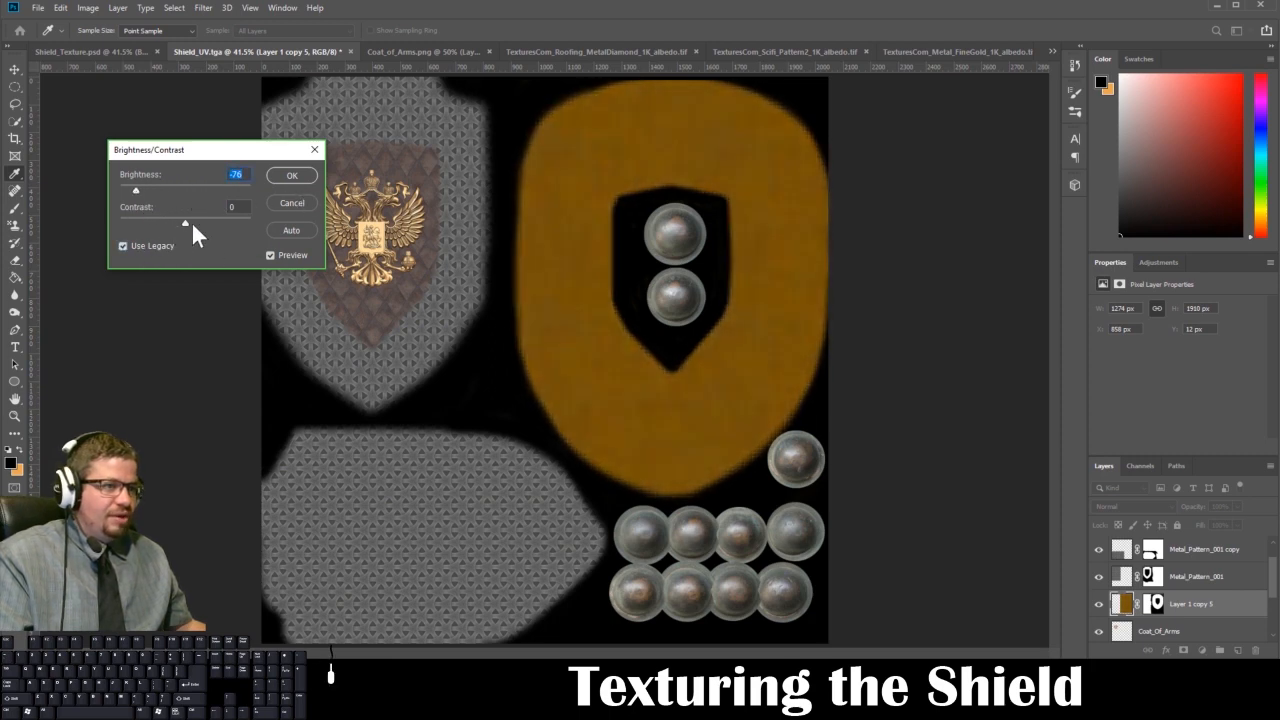
drag(192, 224, 208, 220)
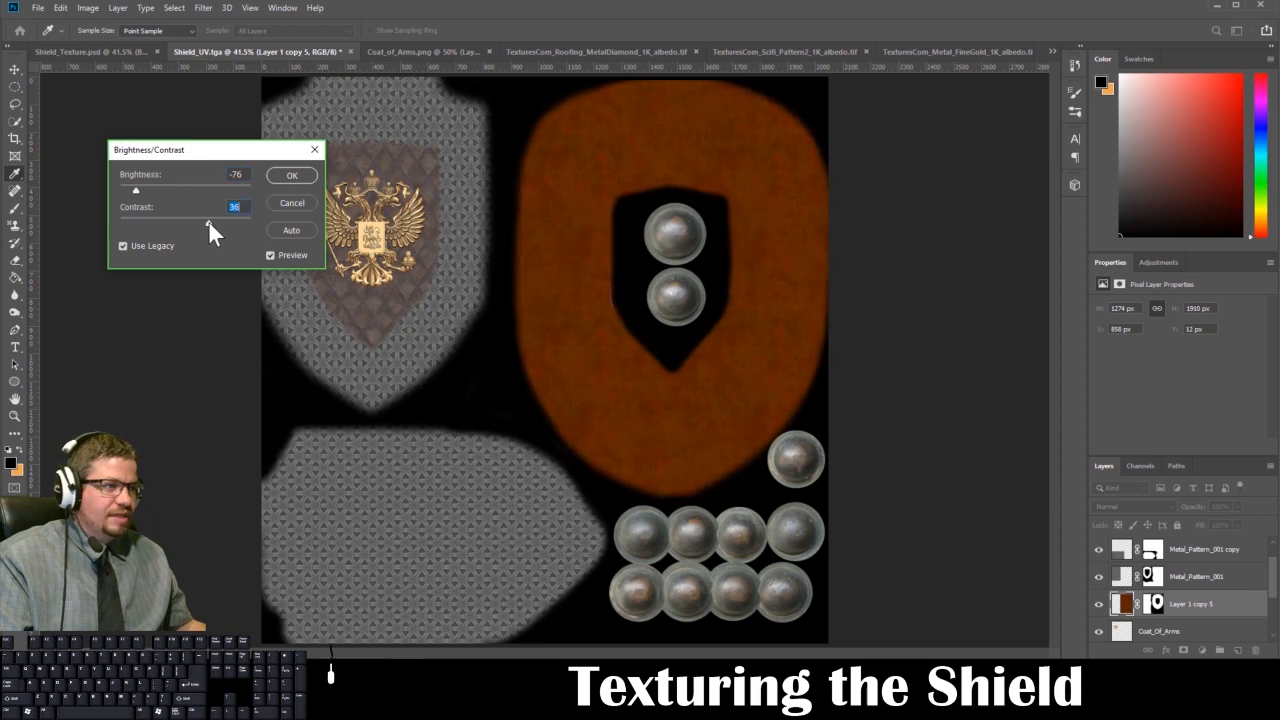
click(291, 175)
key(b)
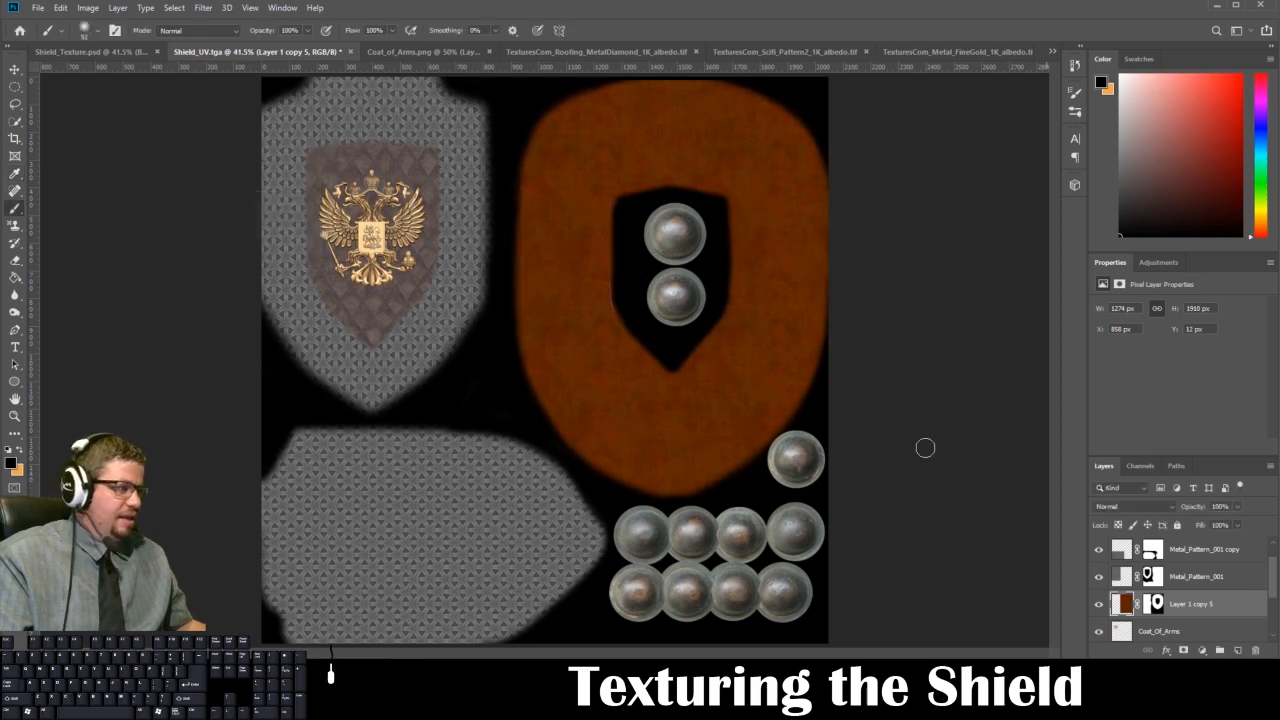
Try Auto Tone on the outer rim layer and undo it.
click(88, 7)
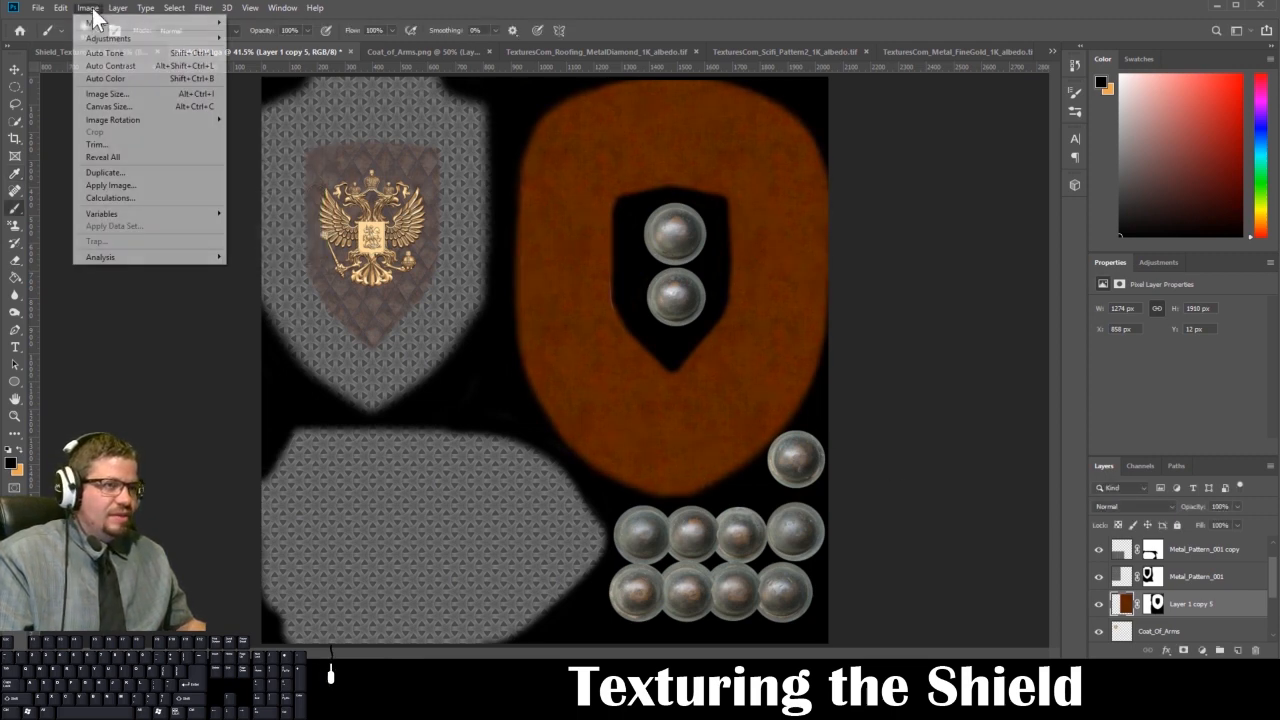
mouse_move(125, 38)
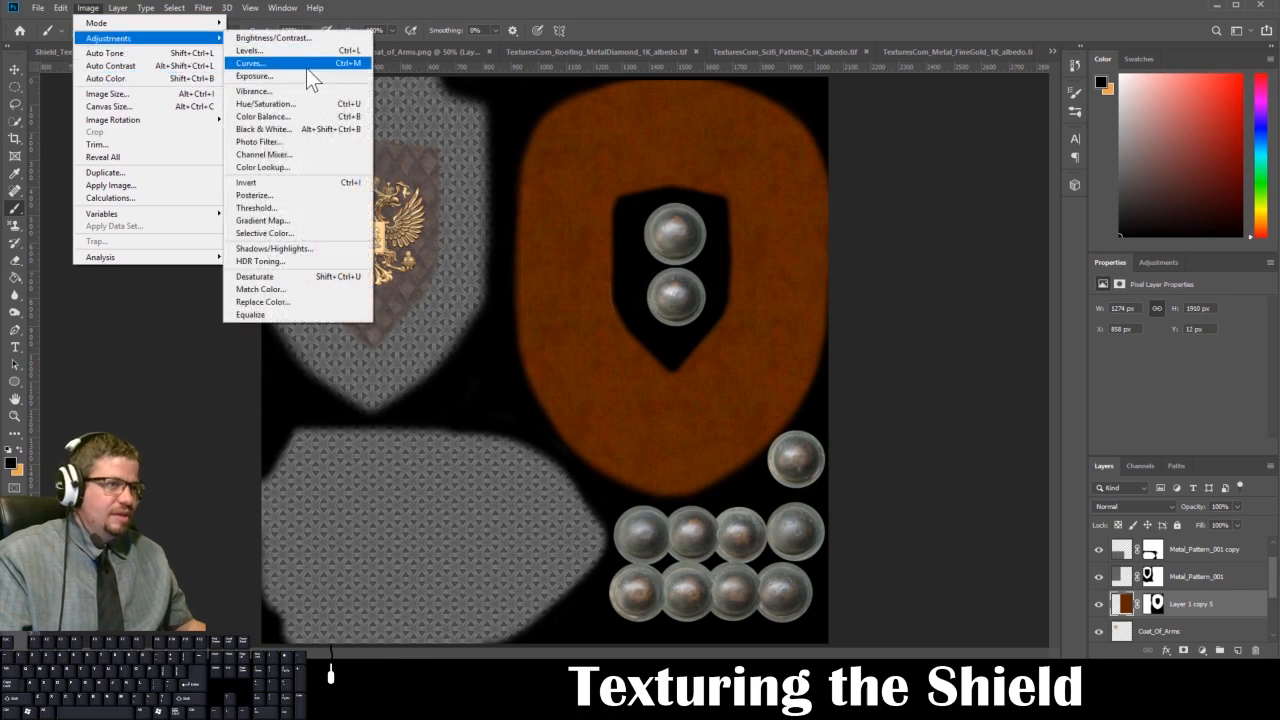
click(150, 52)
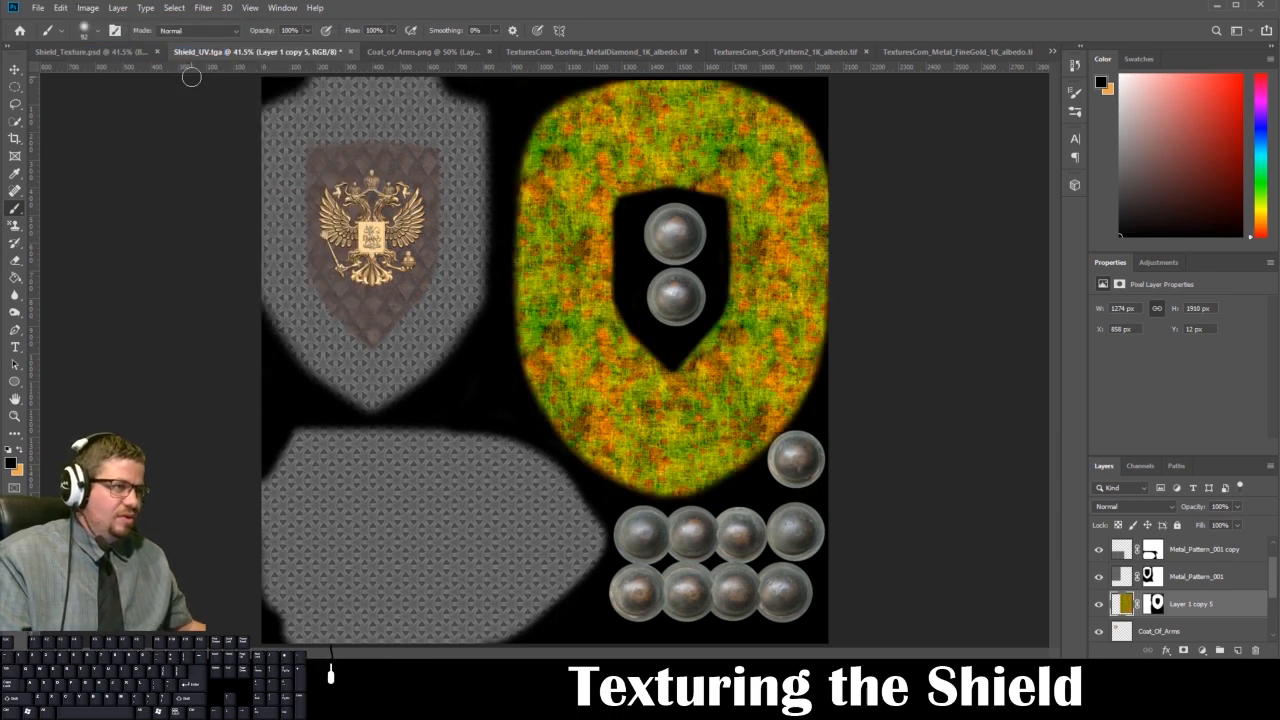
key(ctrl+z)
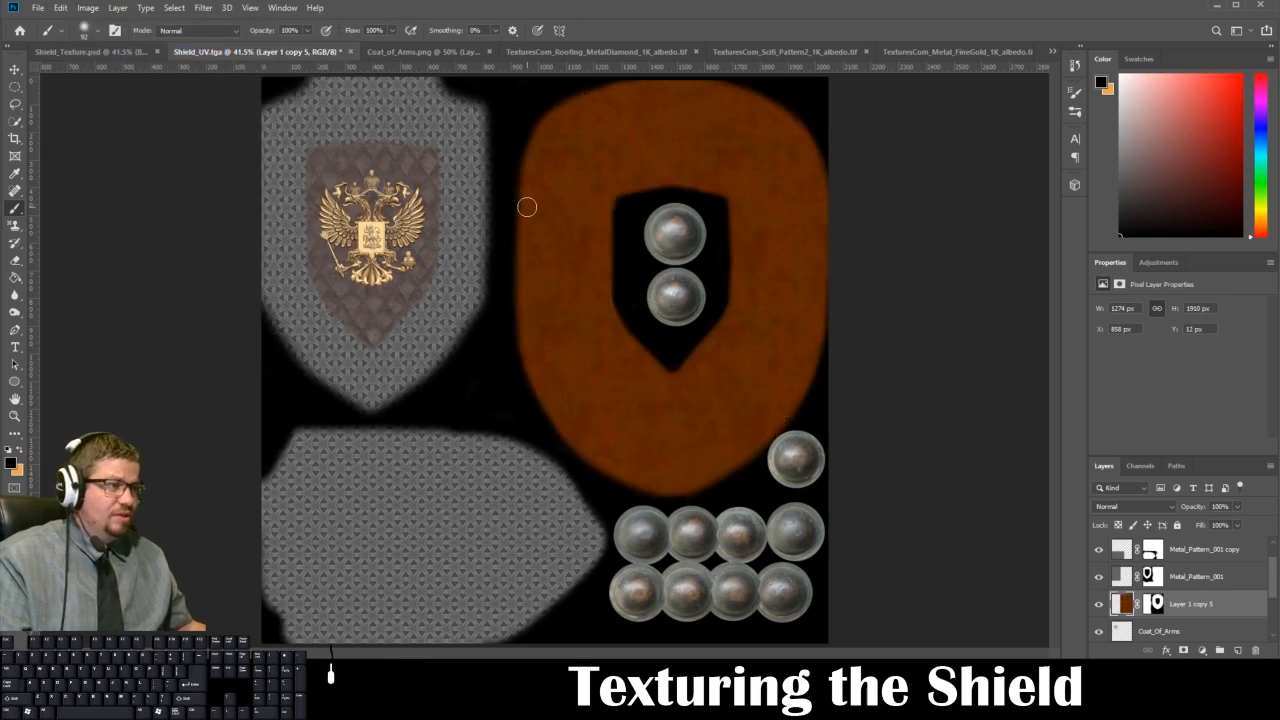
Try a Color Balance on the rim layer's midtones with levels -81, +100 and -100, and cancel it.
click(88, 7)
mouse_move(190, 40)
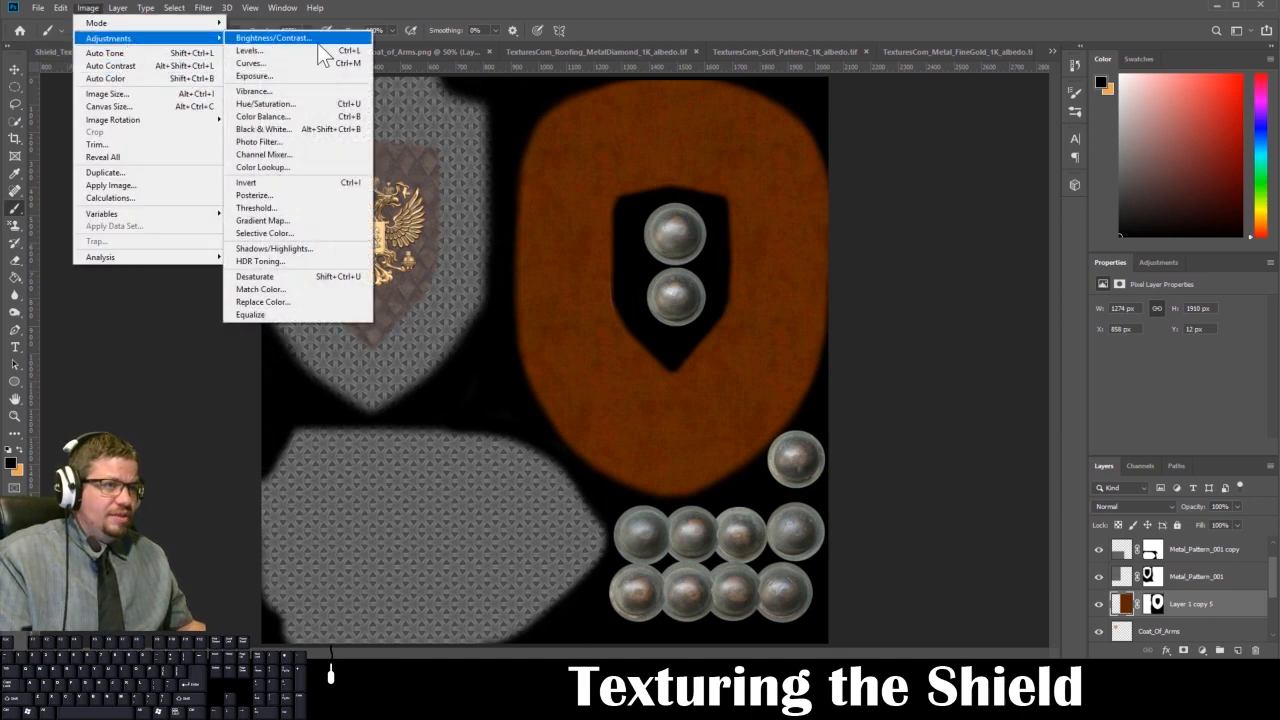
click(303, 117)
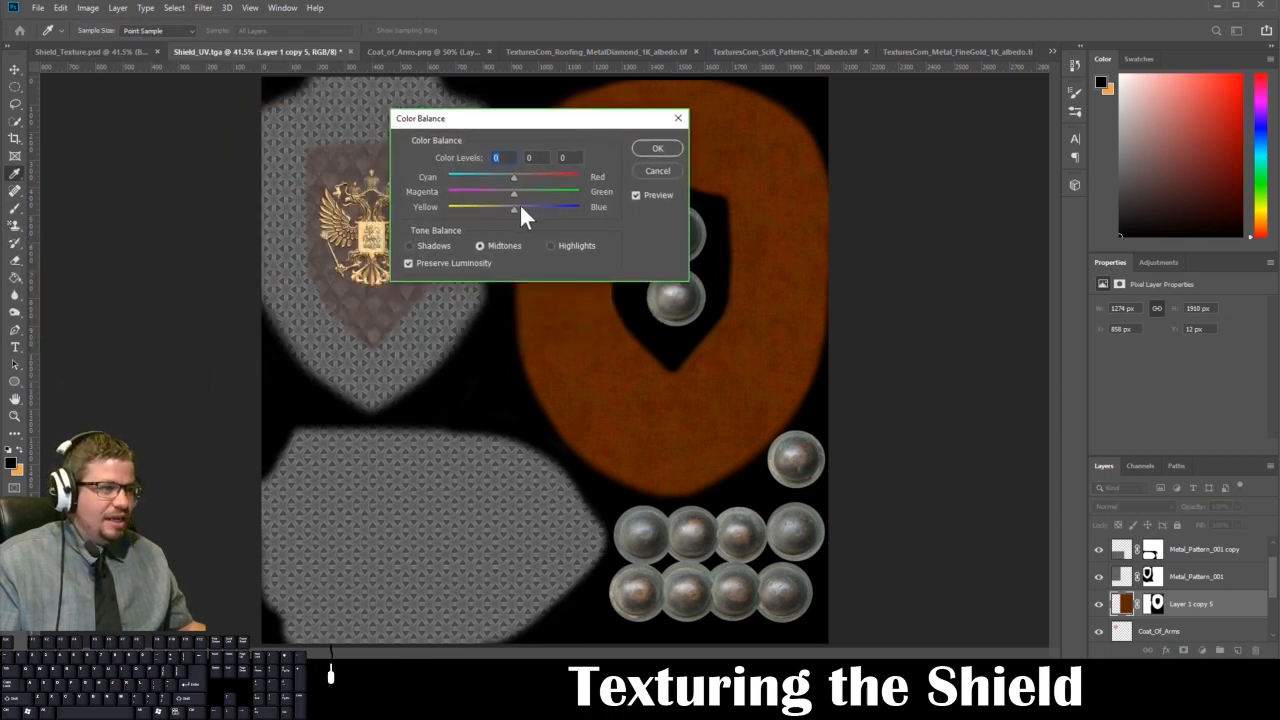
drag(514, 206, 445, 213)
drag(517, 192, 604, 195)
drag(516, 176, 463, 178)
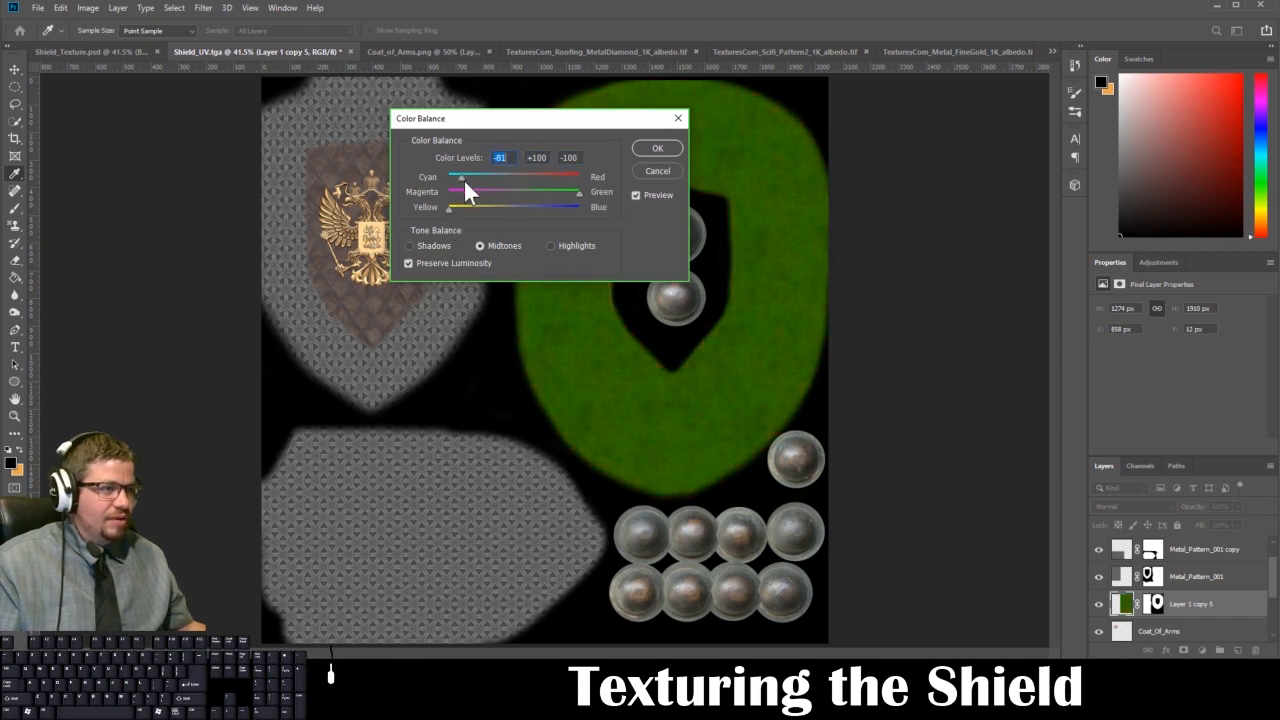
click(657, 172)
key(b)
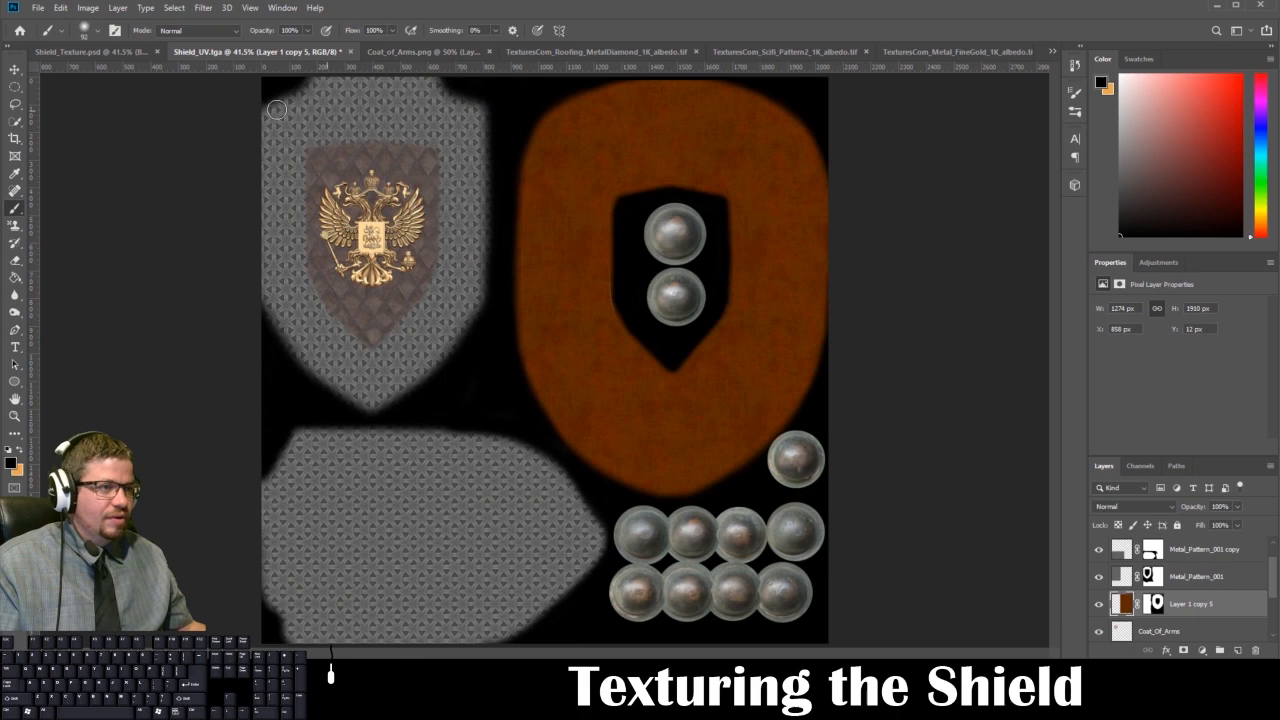
Try the Black & White adjustment with automatic color mix values on the rim layer, and cancel it.
click(62, 8)
click(58, 10)
click(90, 8)
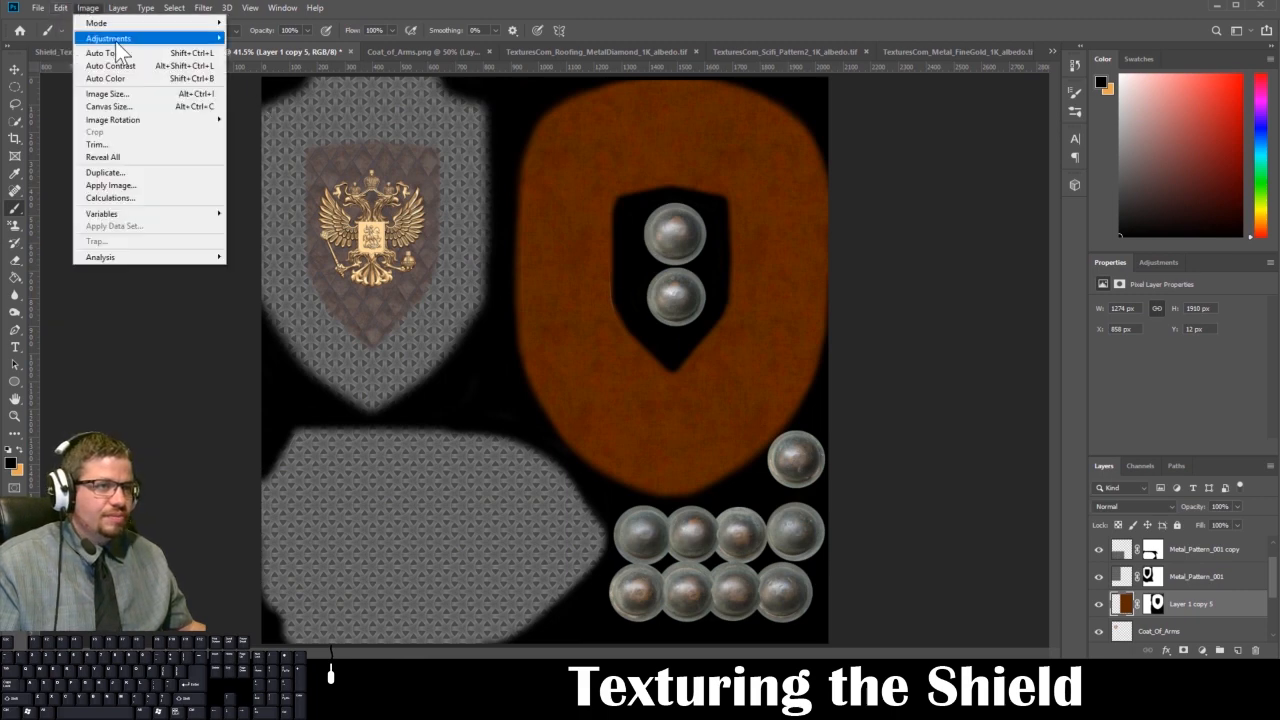
mouse_move(148, 43)
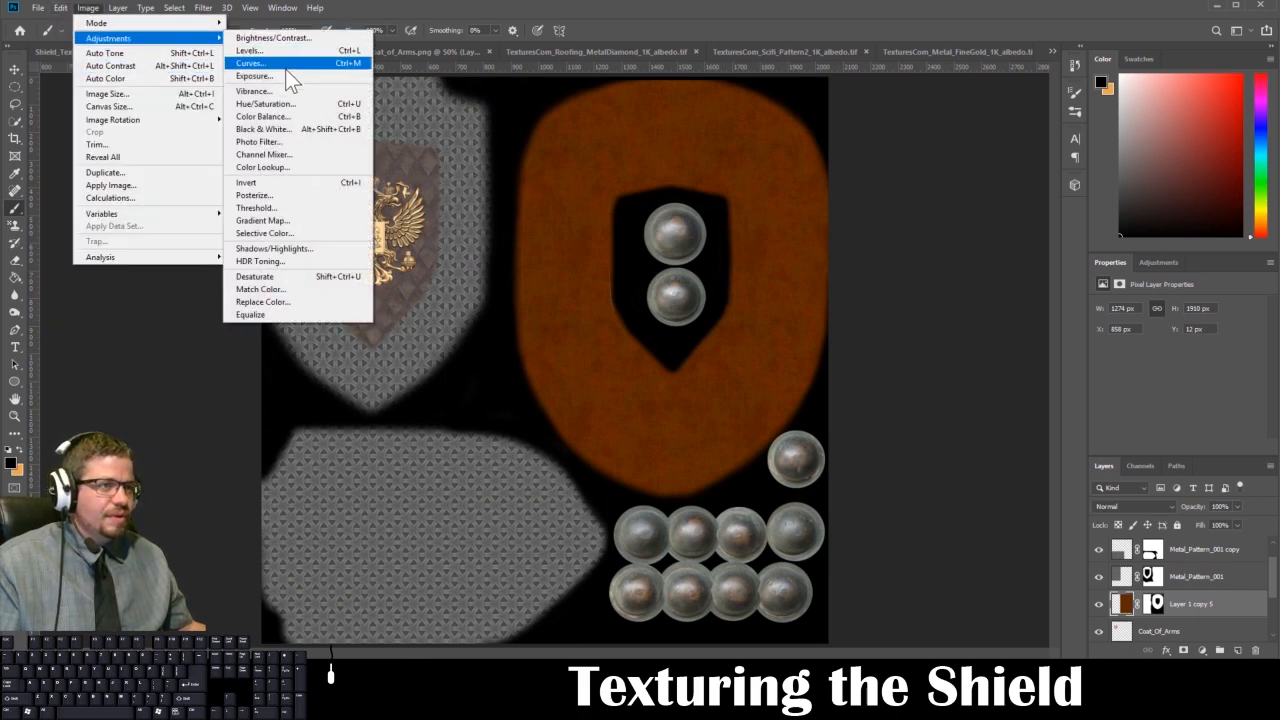
click(297, 129)
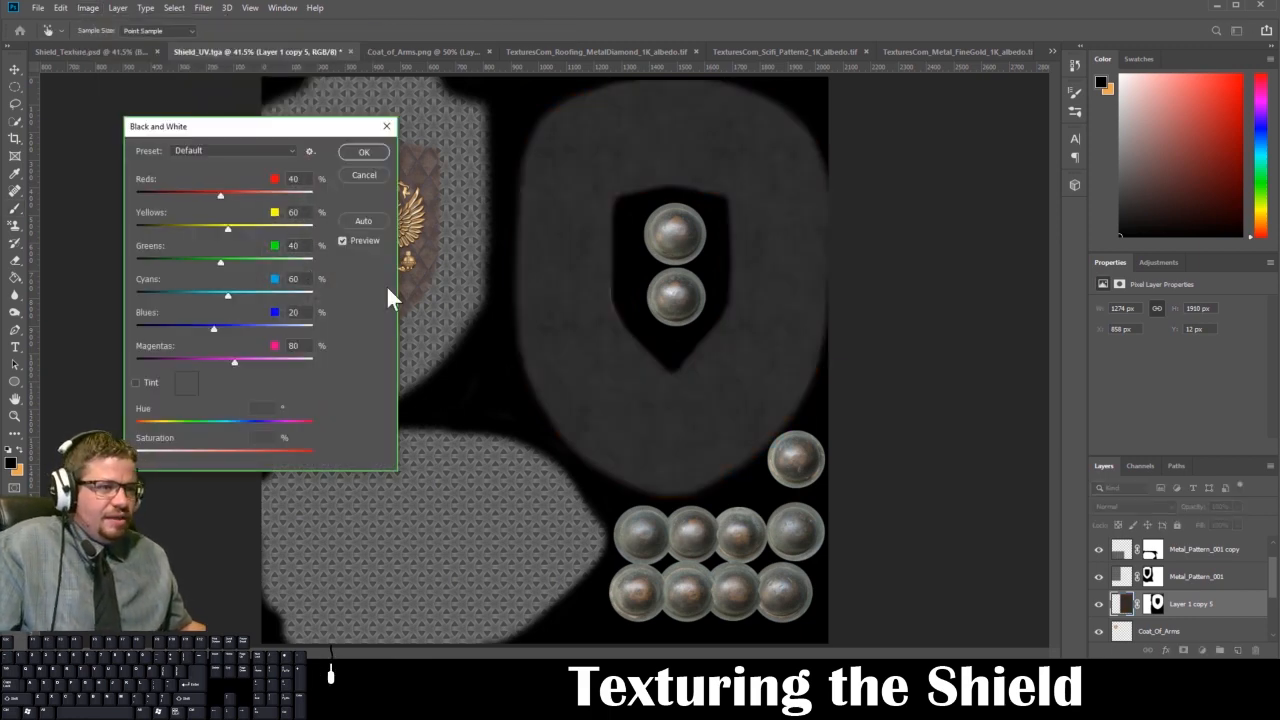
click(366, 222)
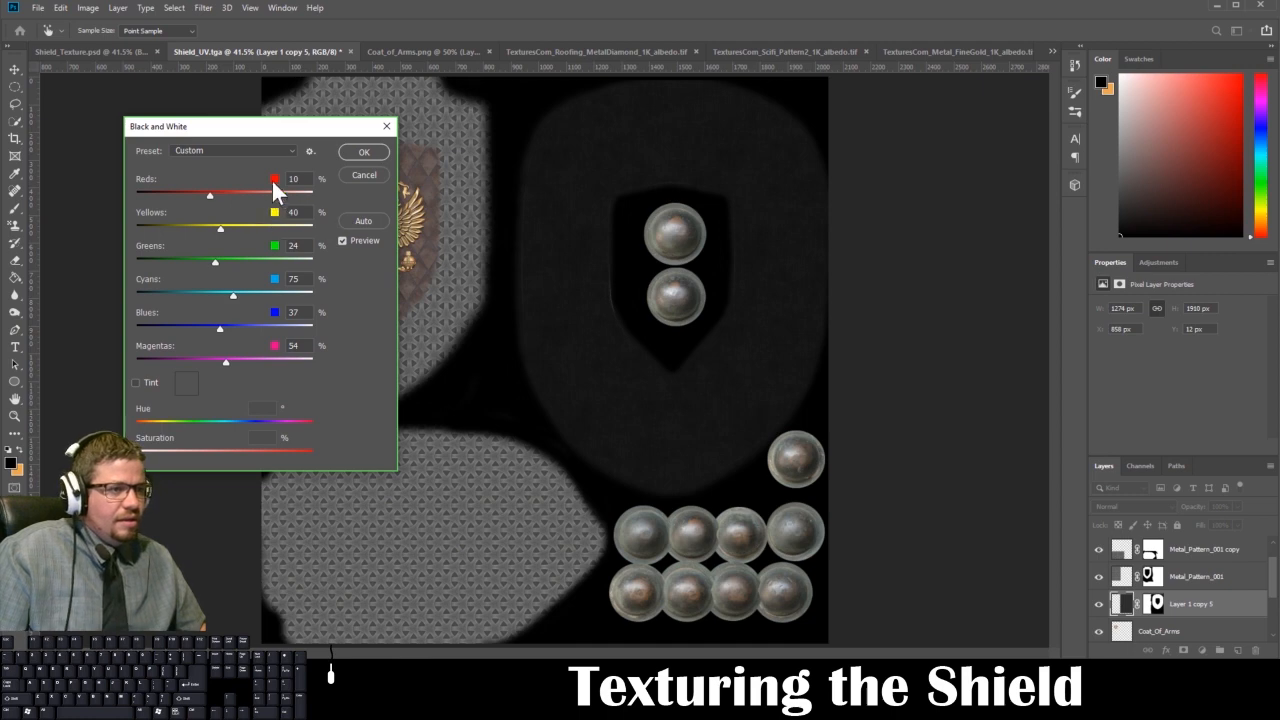
click(372, 172)
key(b)
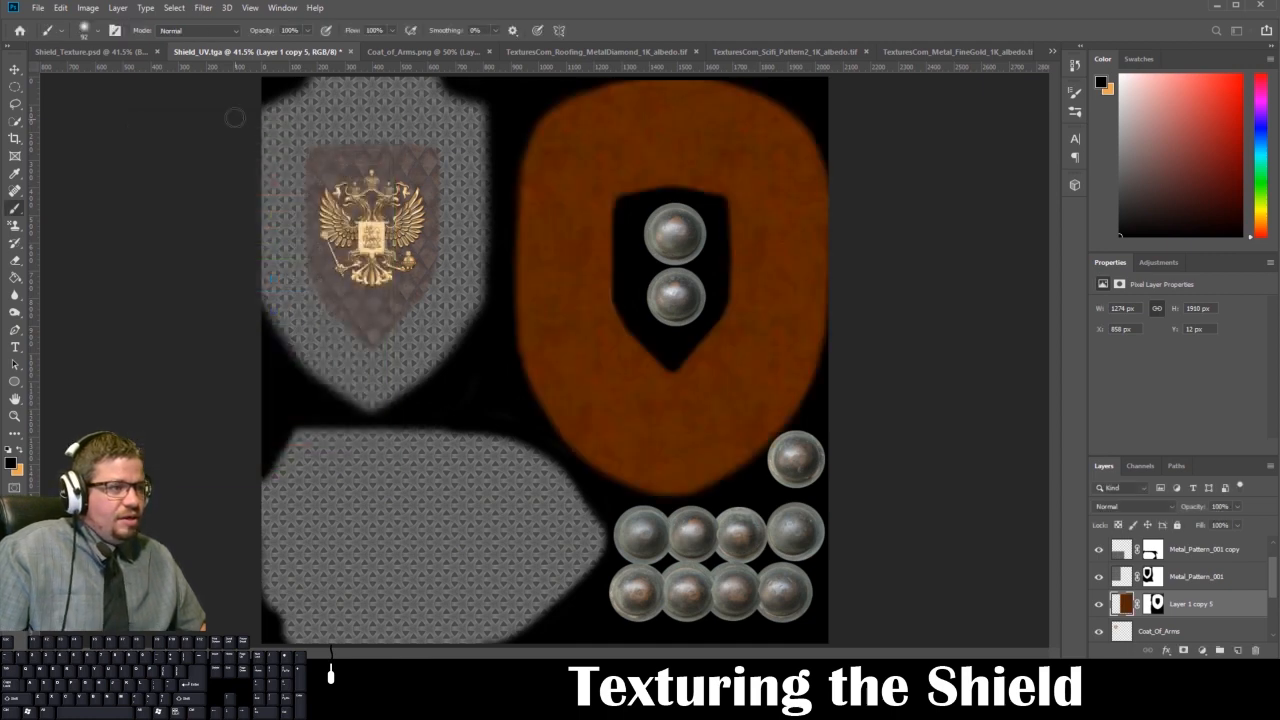
Turn the rim layer grey with the default Black & White adjustment and touch up its layer mask with a white brush.
click(88, 8)
mouse_move(105, 38)
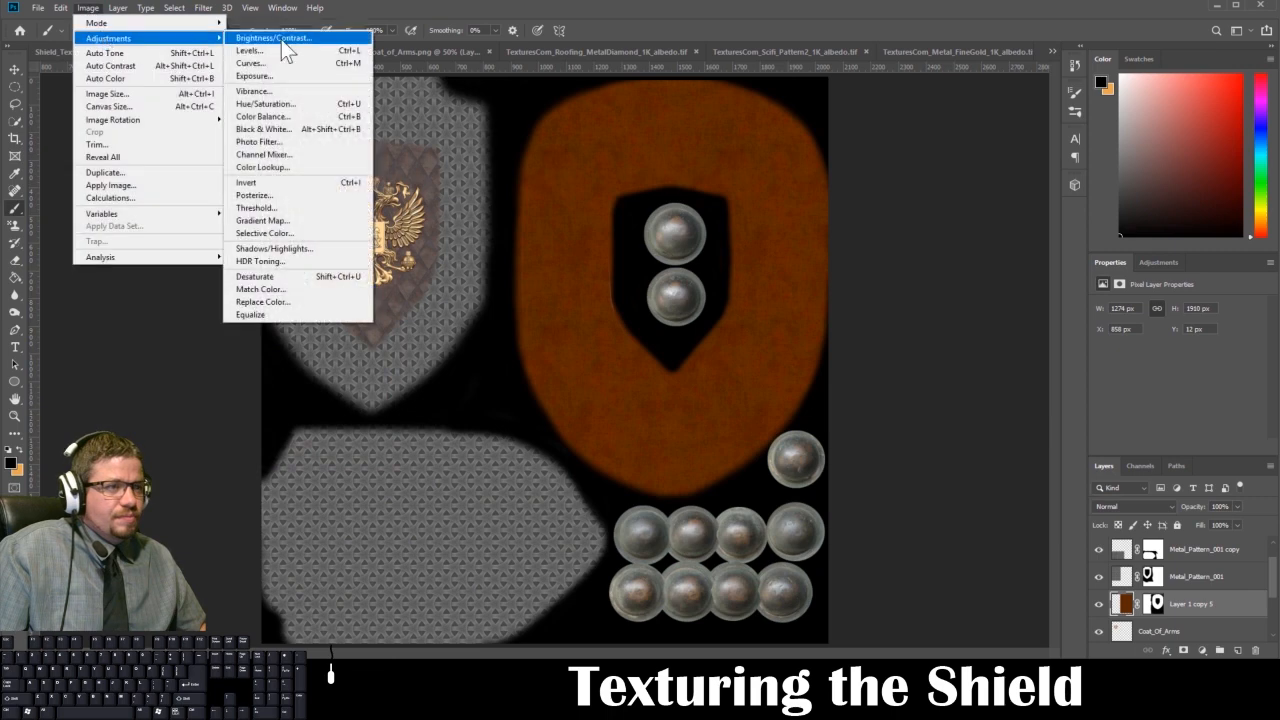
click(302, 129)
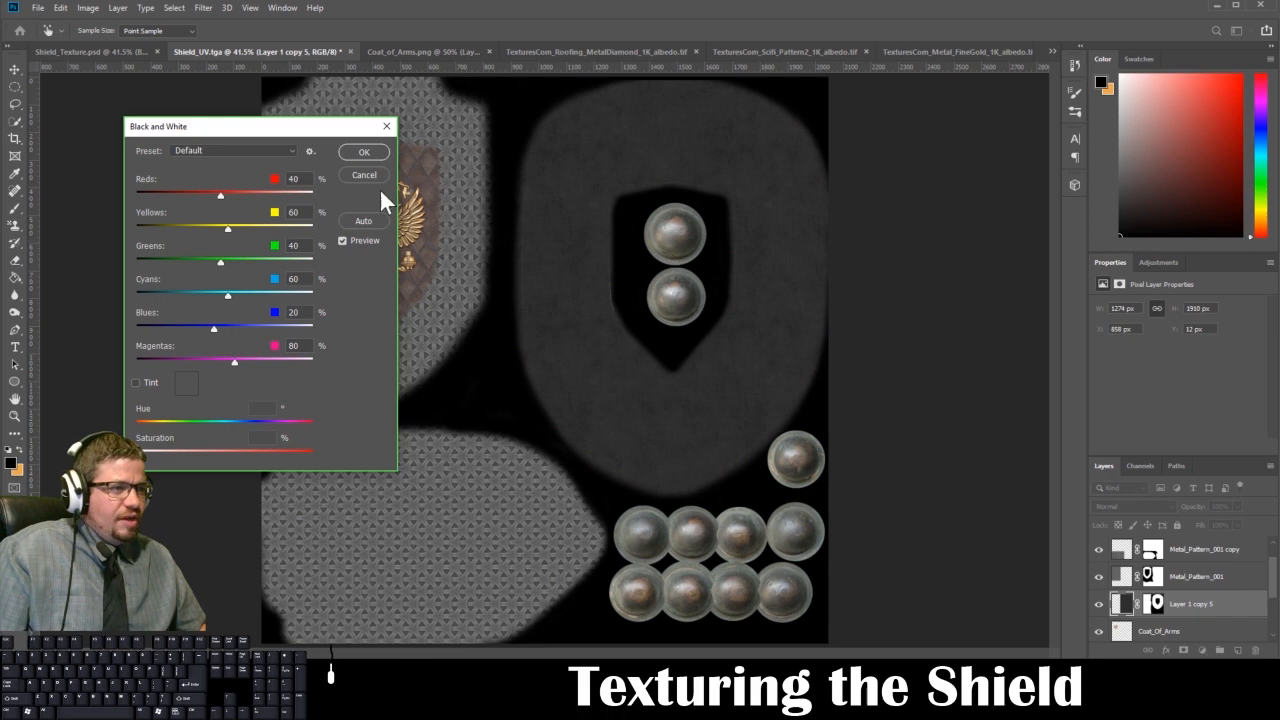
click(364, 155)
key(b)
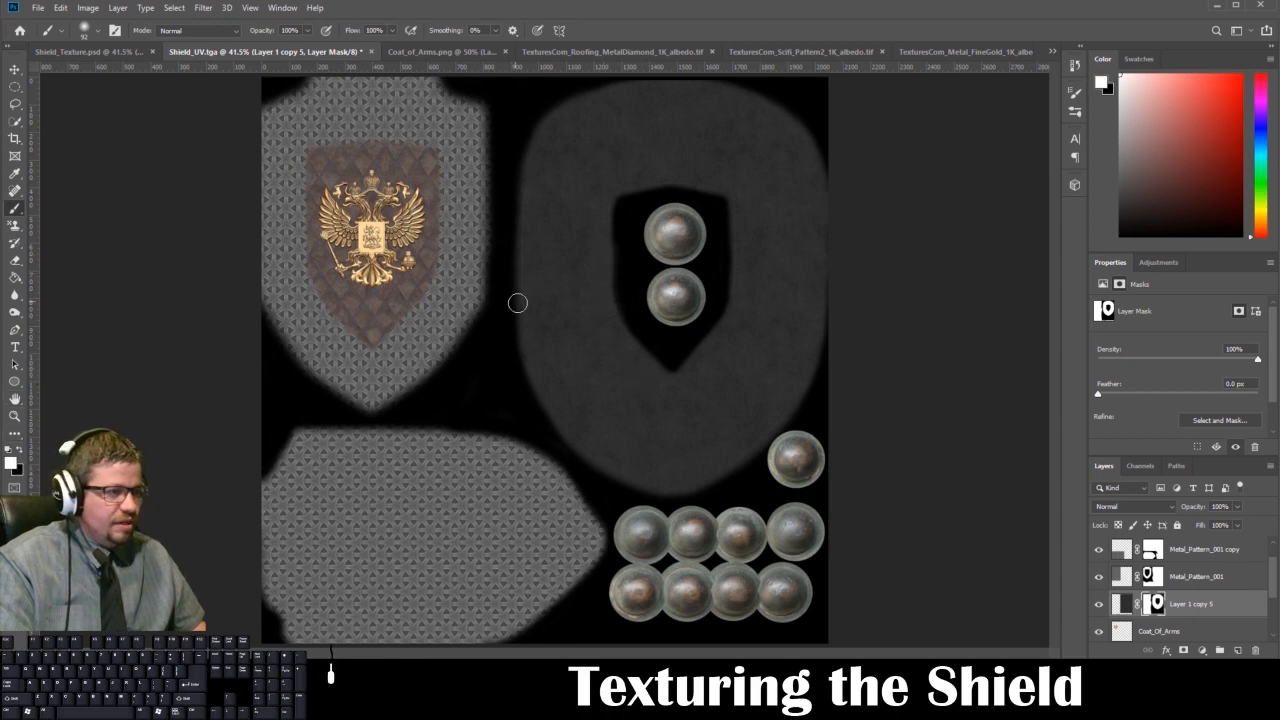
drag(532, 218, 570, 148)
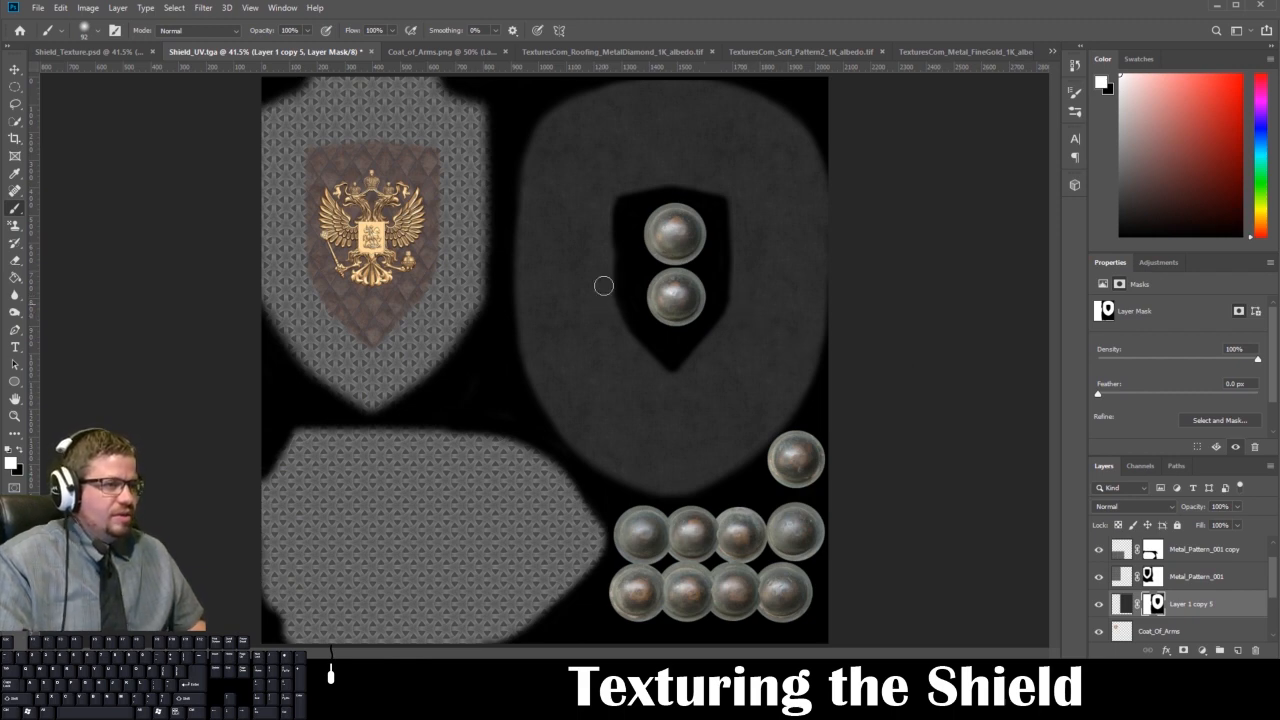
Rename the rim layer Layer 1 copy 5 to Outer_Rim_Metal.
double_click(1190, 606)
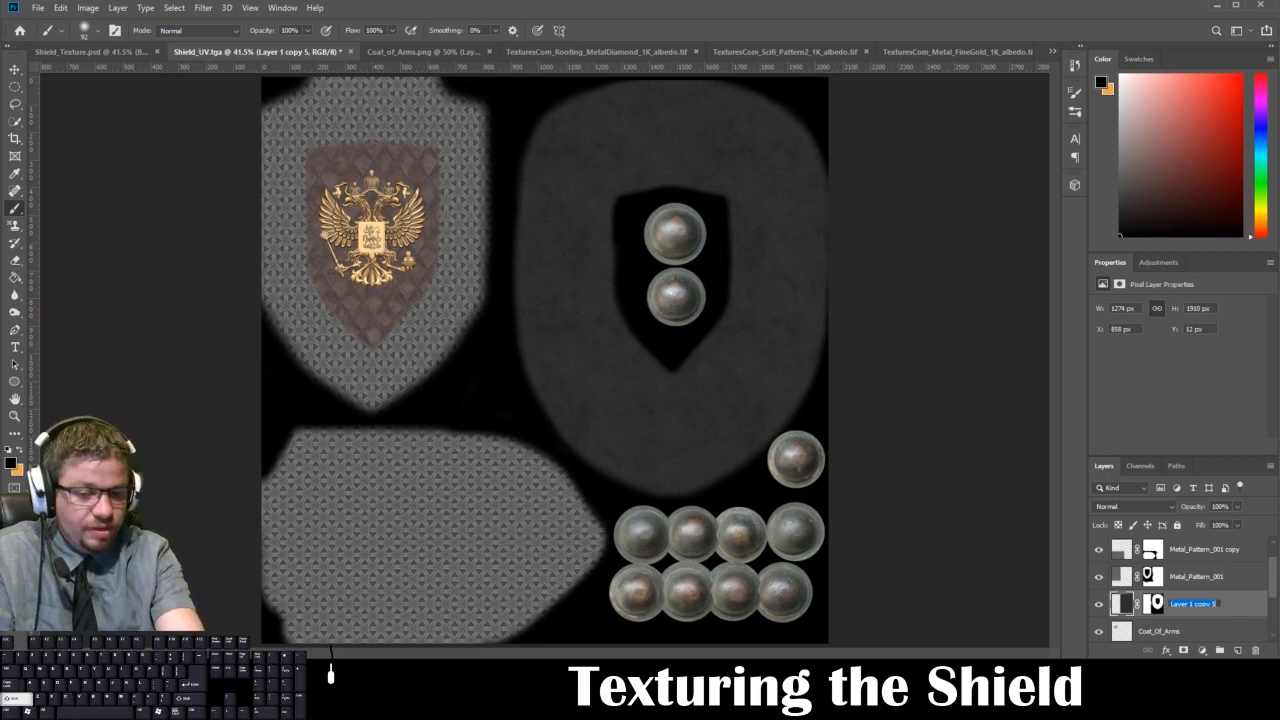
text(Outer Rim Metal)
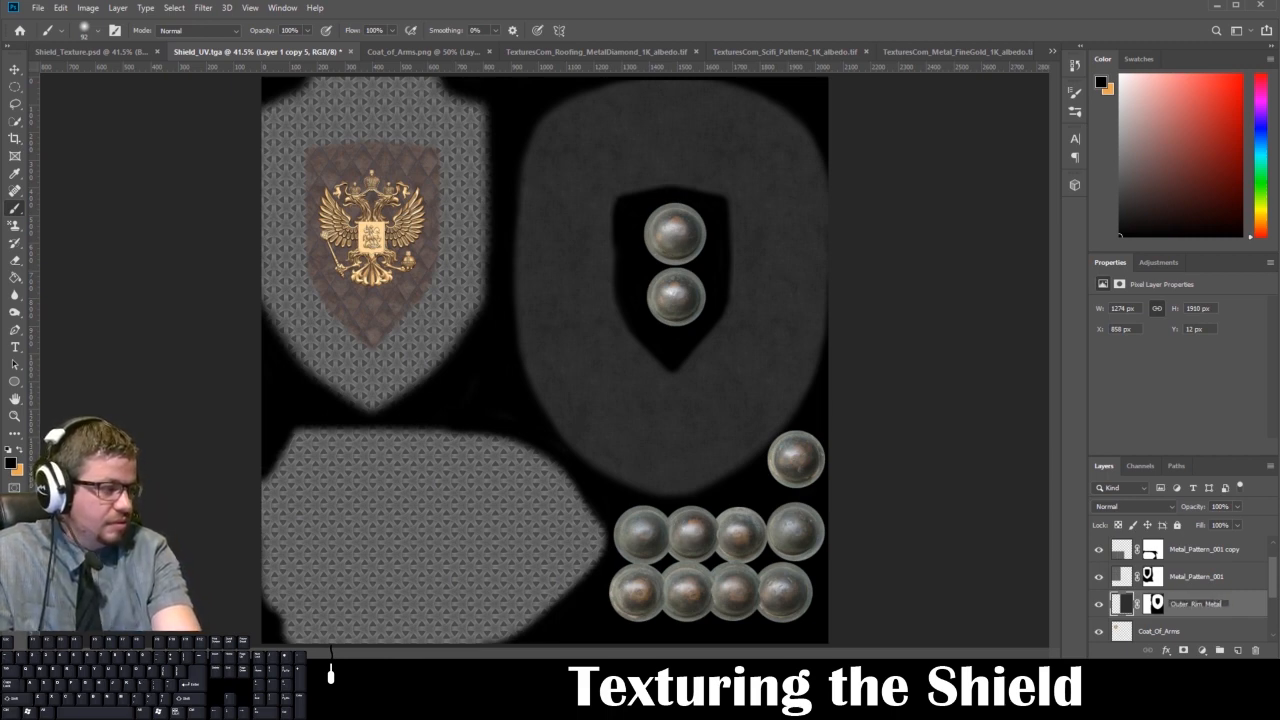
key(Return)
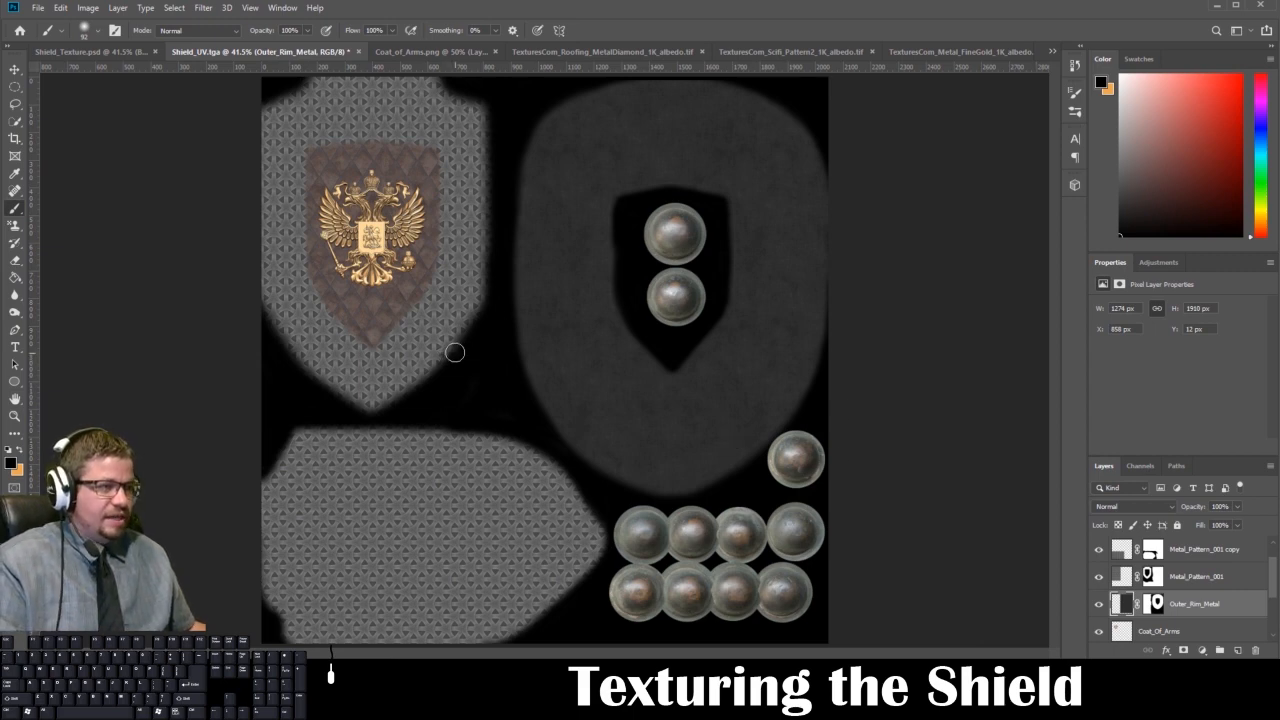
Save the texture as a 32 bits/pixel Targa copy in the Lab 11 folder, replacing the existing Shield_Diffuse_002.tga.
key(ctrl+shift+s)
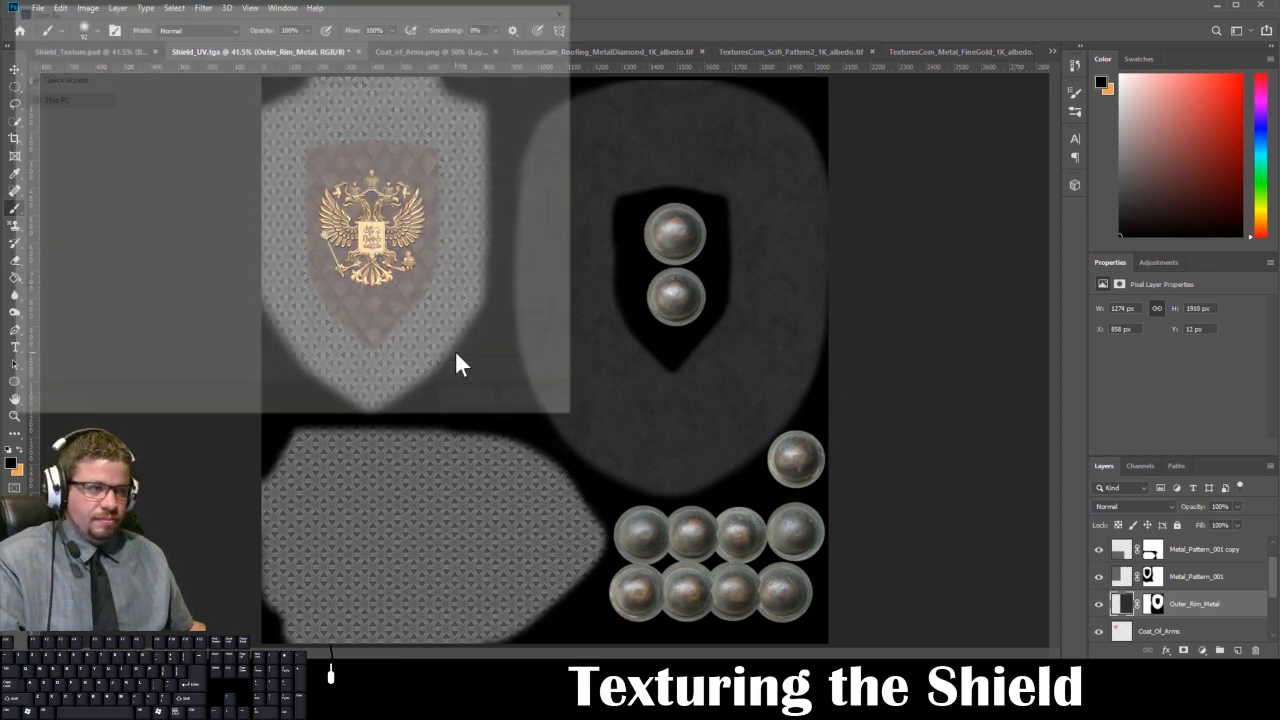
click(268, 299)
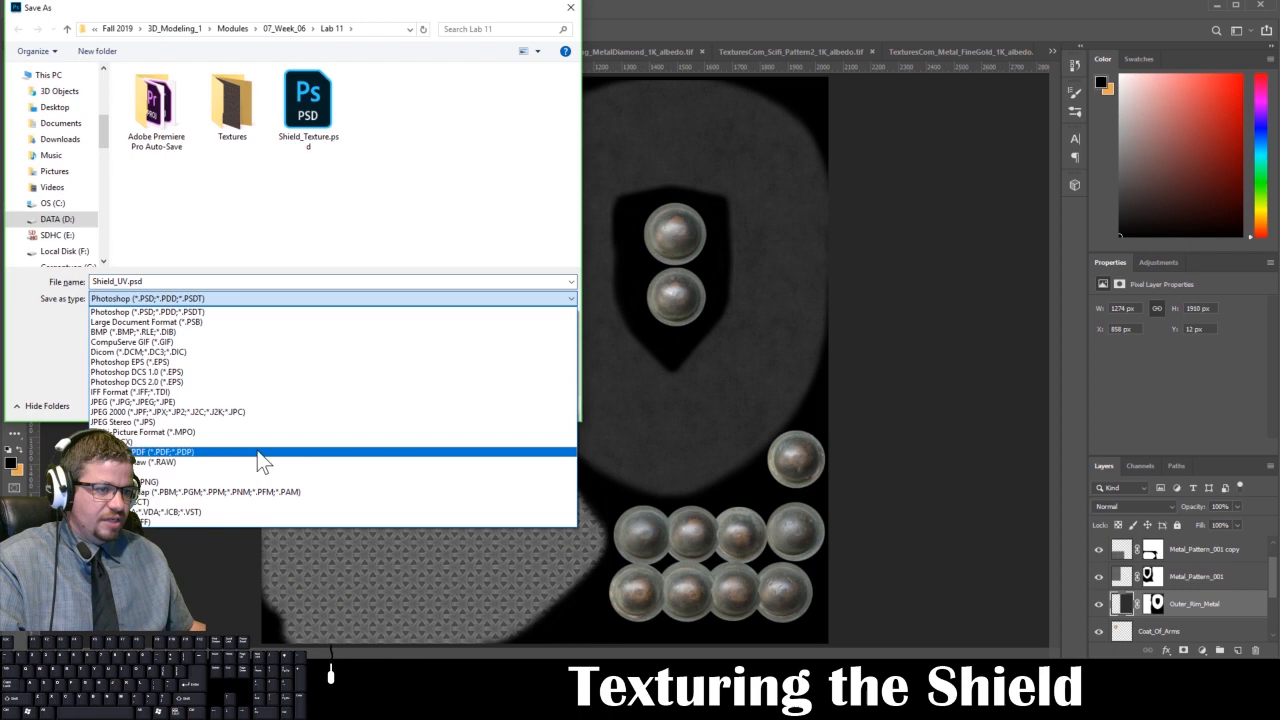
click(258, 511)
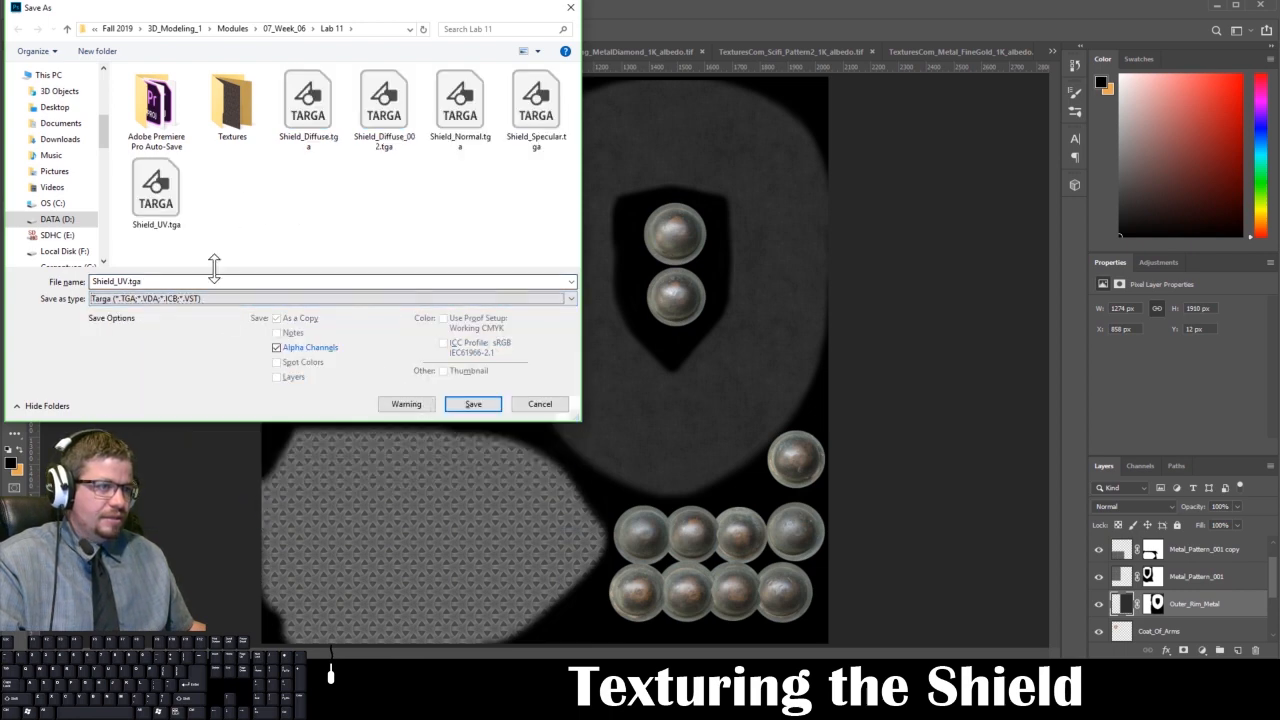
click(308, 105)
click(384, 105)
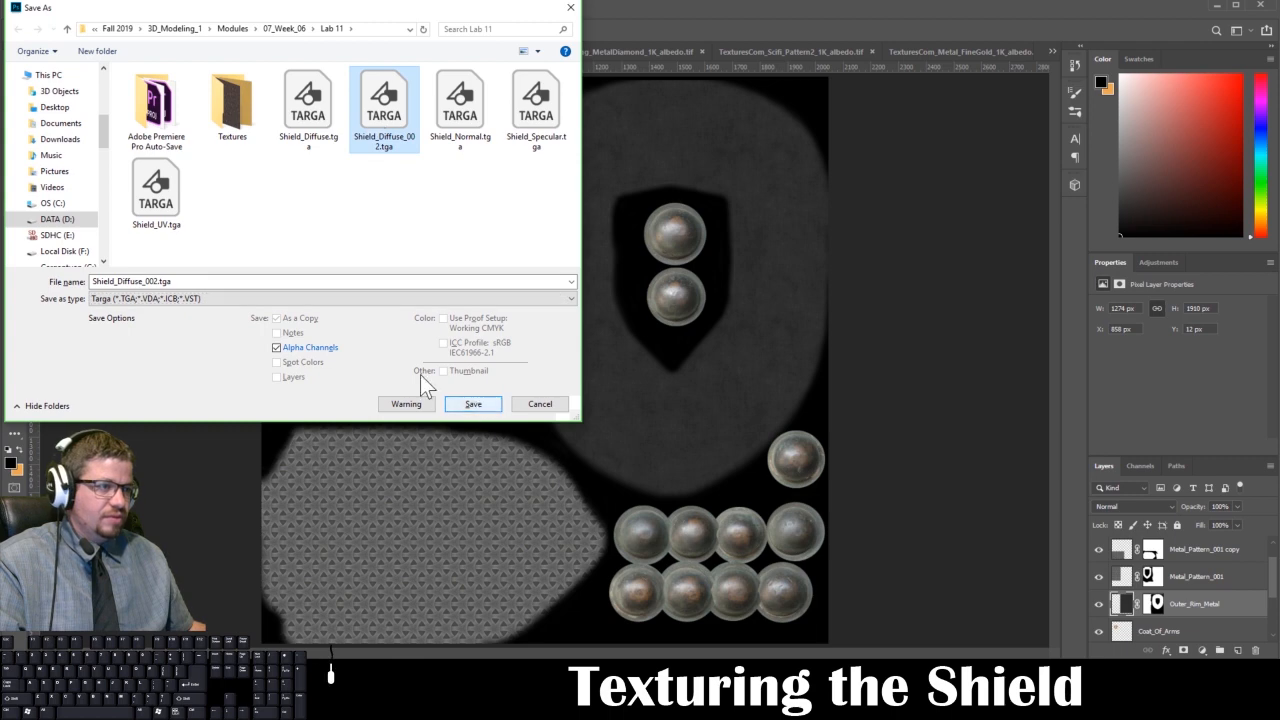
click(476, 406)
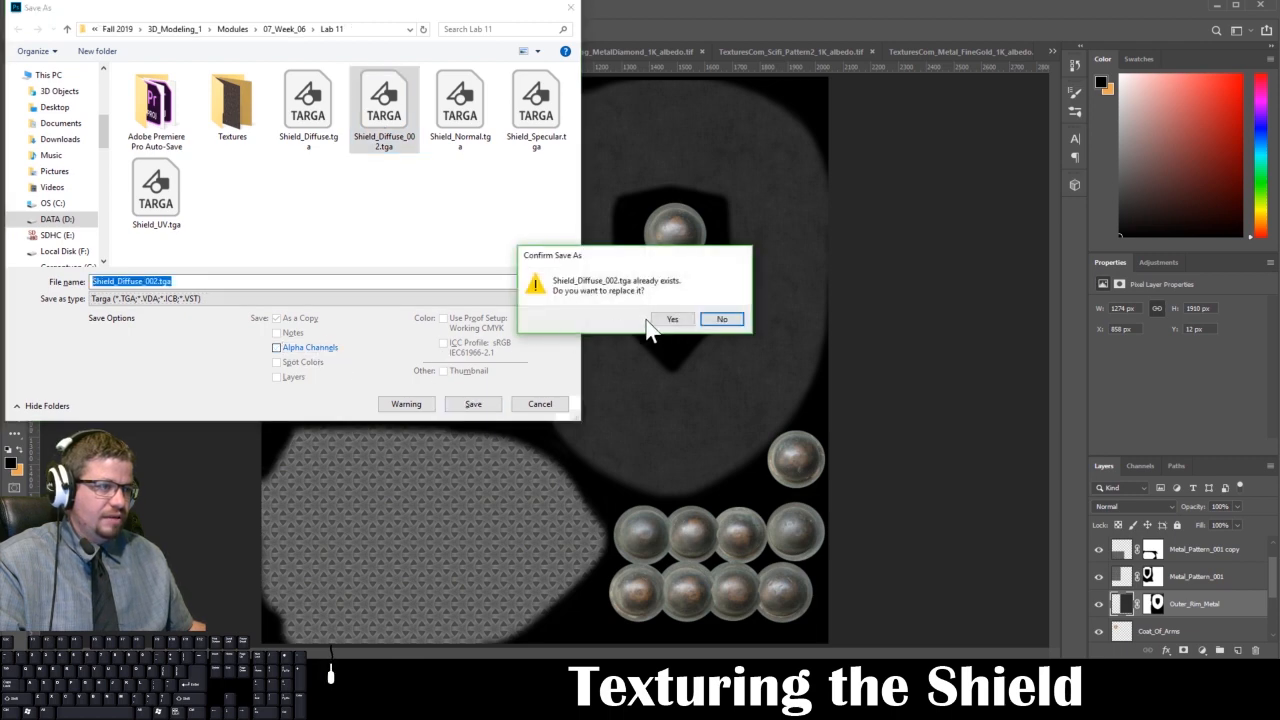
click(659, 319)
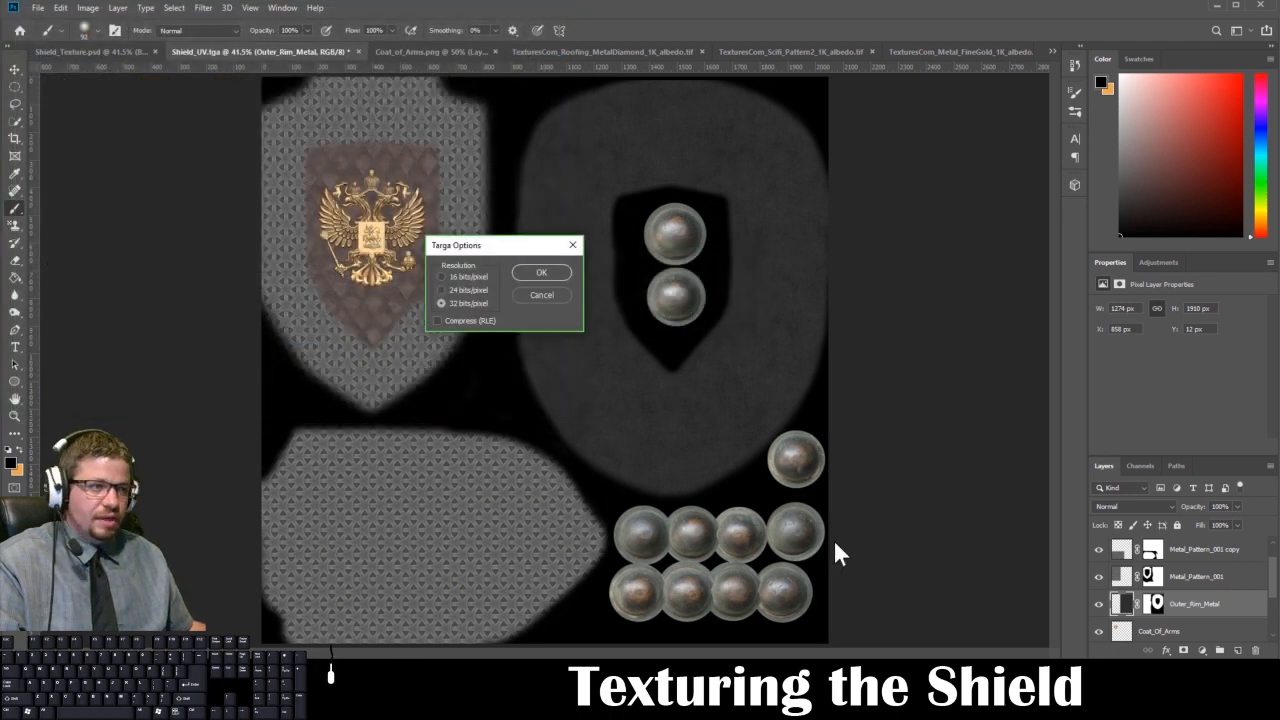
click(548, 276)
Switch to Maya, reload Shield_Diffuse_002.tga in the file texture of blinn2's Color, and deselect the shield.
mouse_move(366, 613)
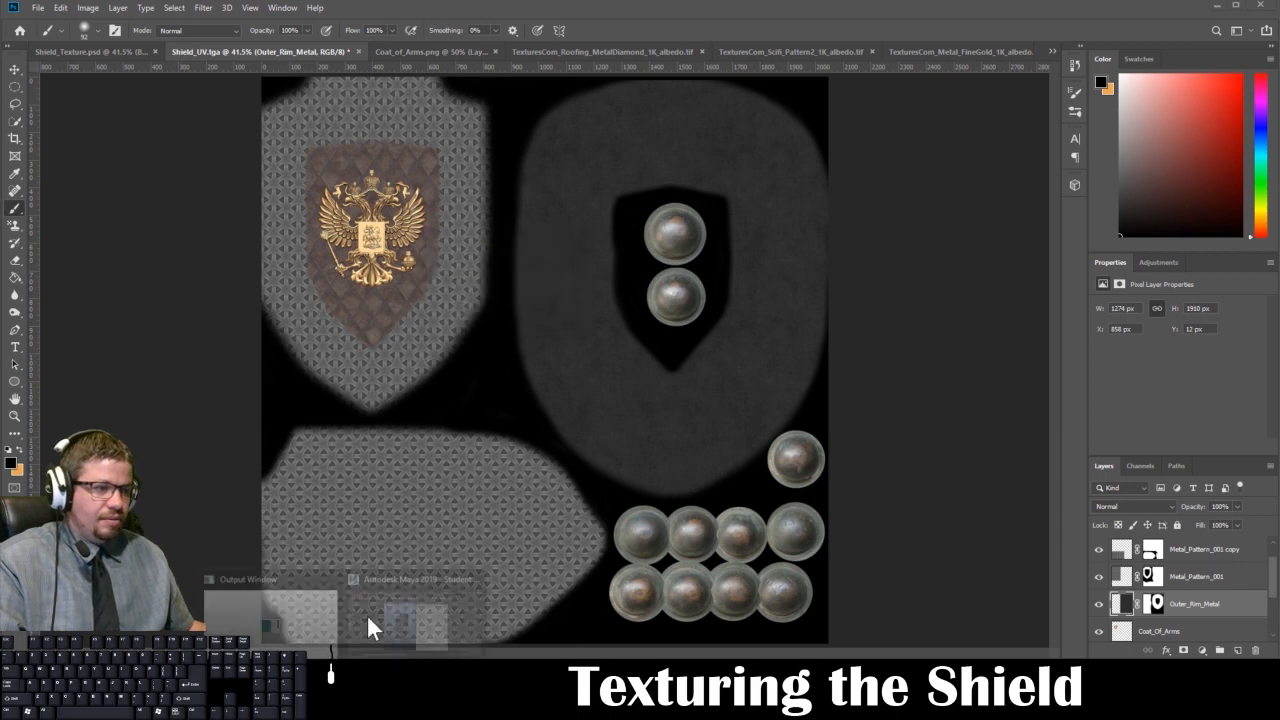
click(422, 606)
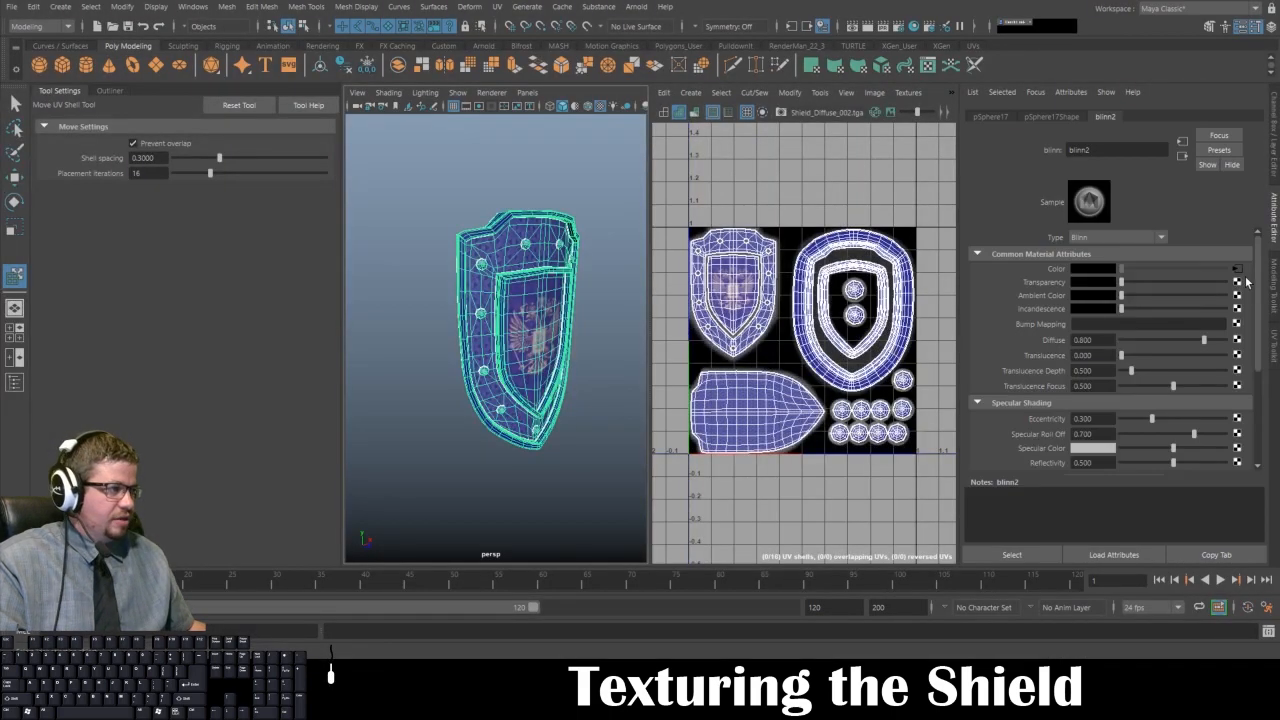
click(1237, 268)
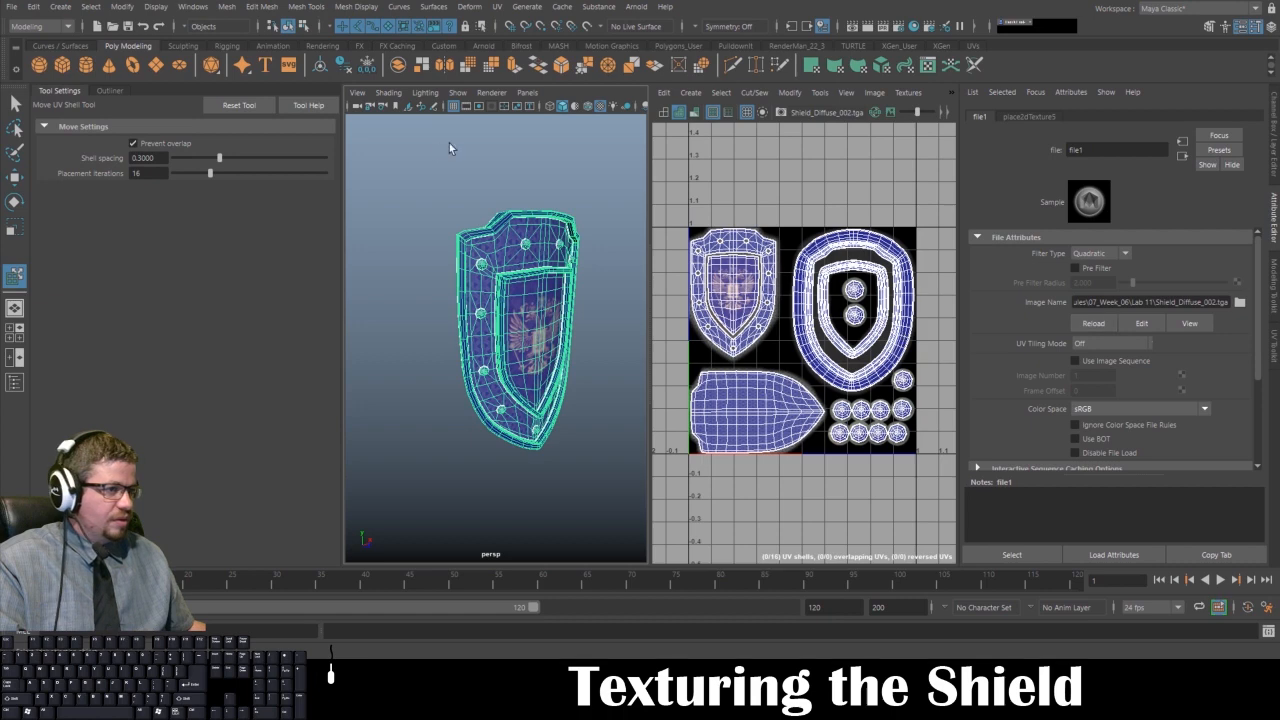
click(517, 173)
Examine the updated texture on the shield from several angles, enlarging the perspective view to fill the workspace.
drag(546, 208, 439, 290)
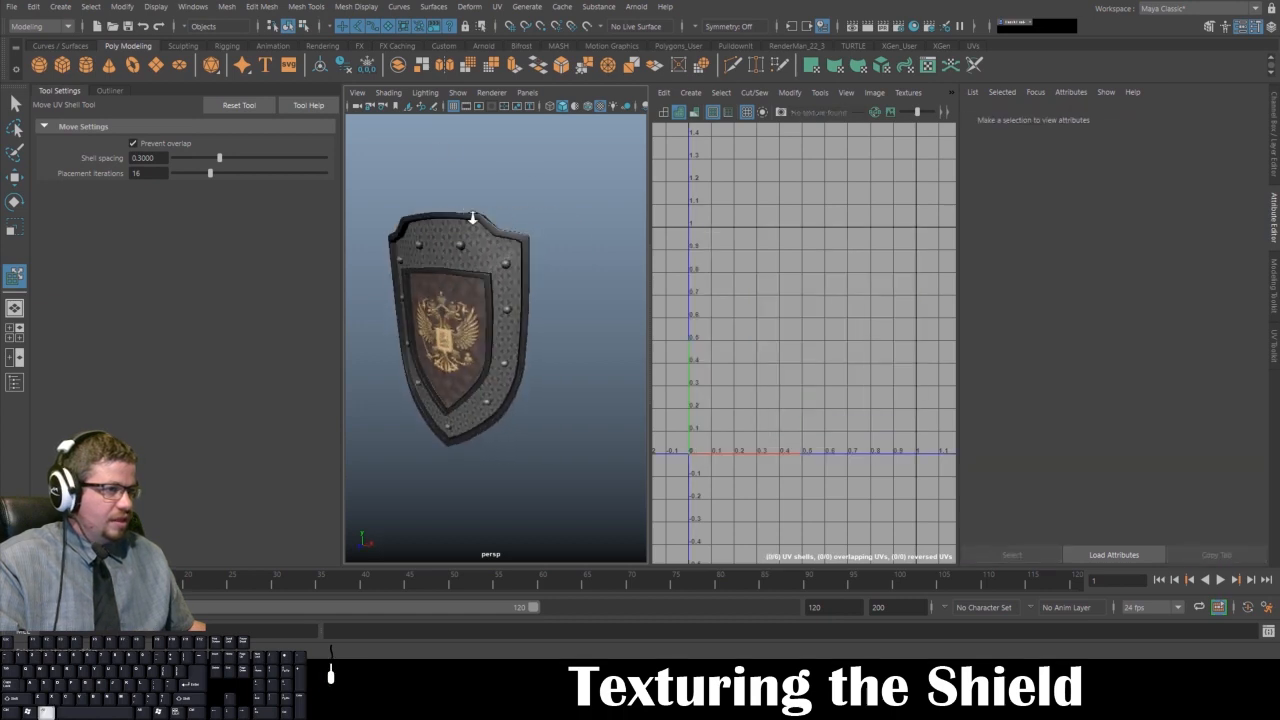
drag(471, 216, 515, 227)
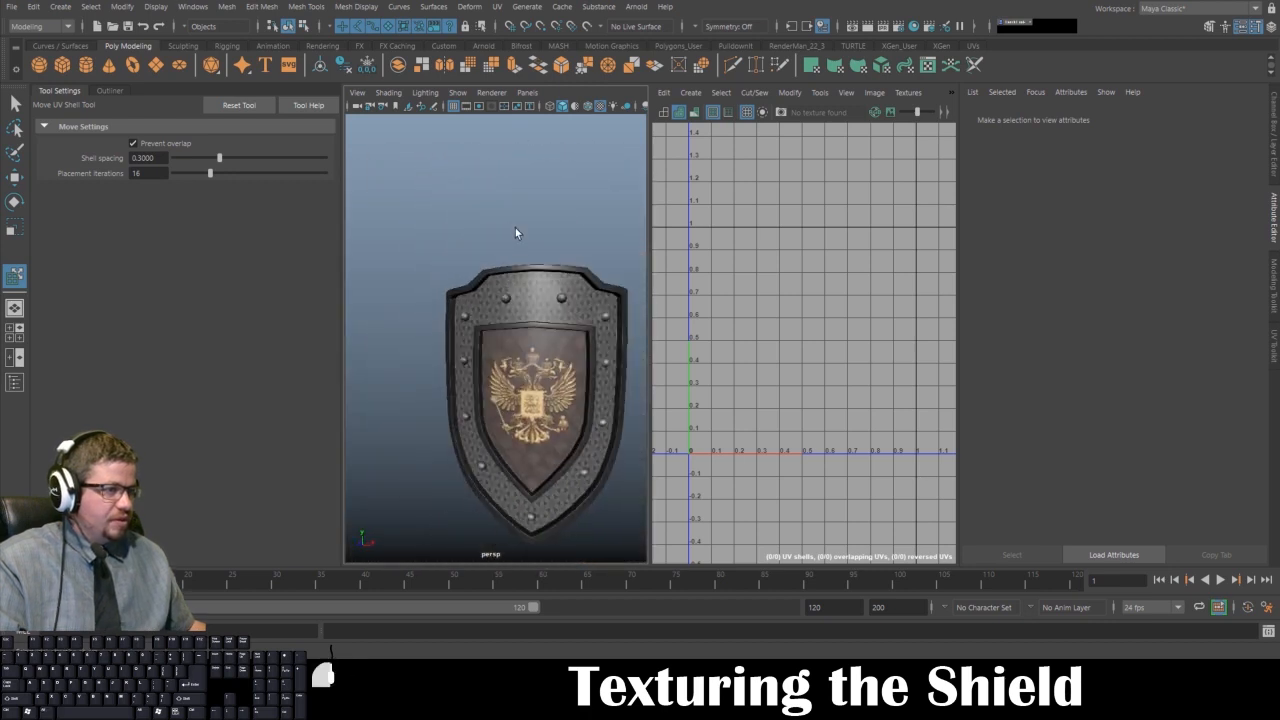
drag(502, 284, 484, 250)
drag(494, 342, 537, 205)
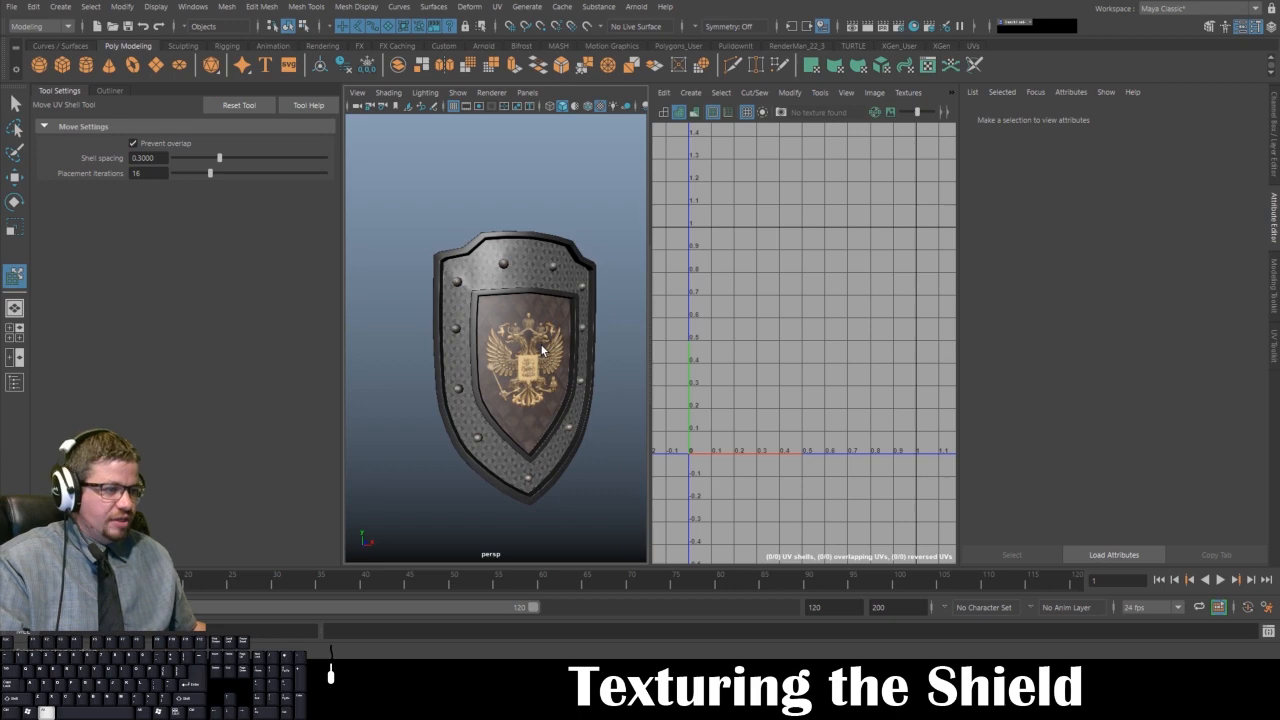
key(space)
scroll(537, 275, down, 3)
drag(539, 279, 536, 303)
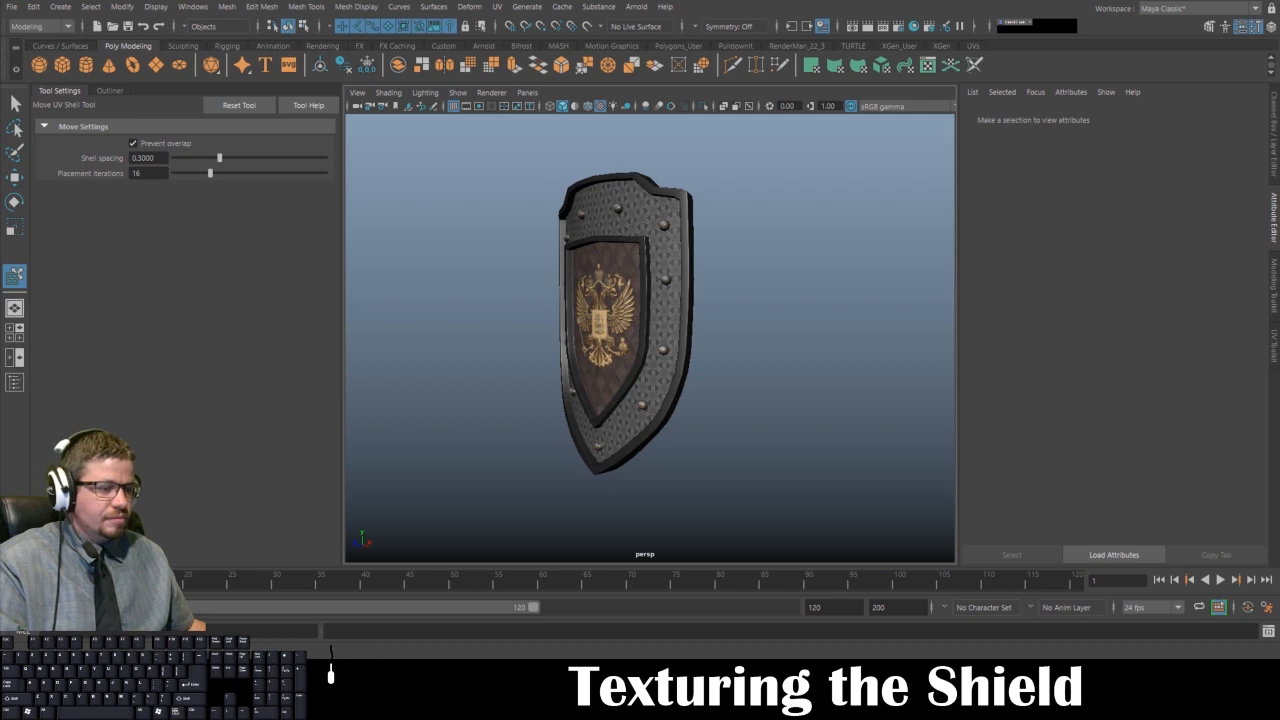
Switch to Photoshop, duplicate the layers from Bolts up to Metal_Pattern_001 copy, and merge the duplicates into one layer.
click(437, 675)
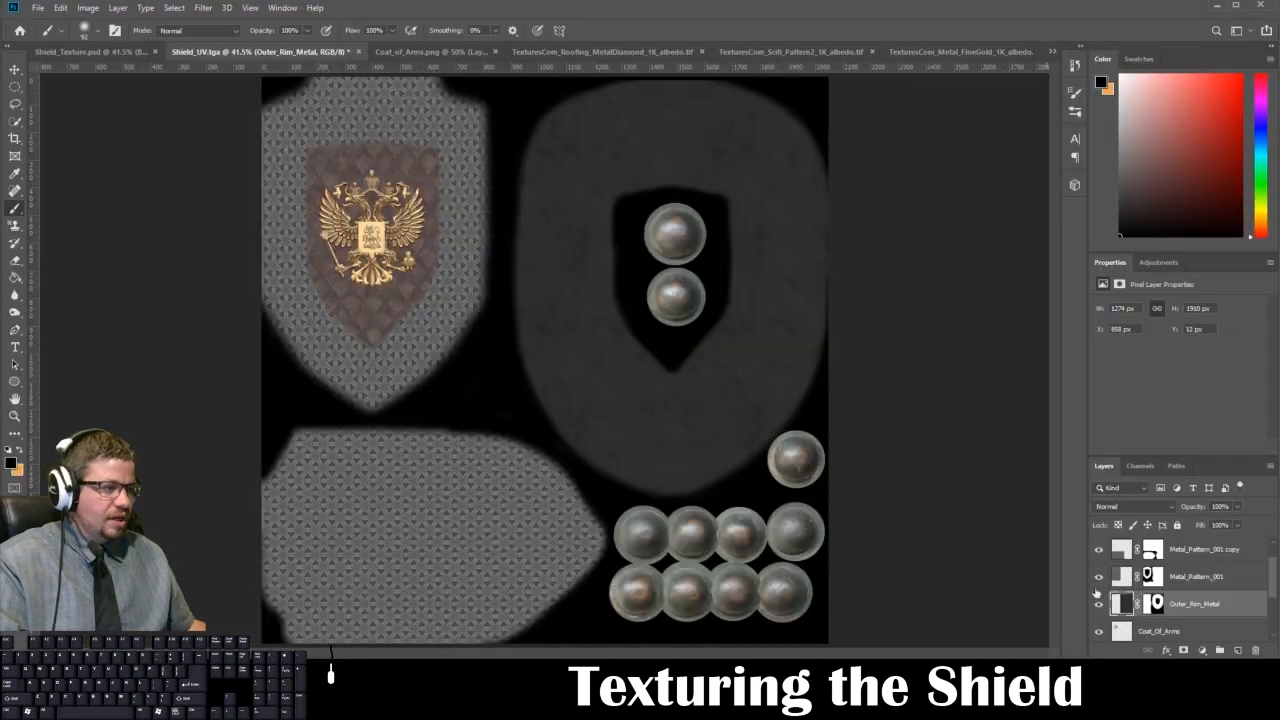
scroll(1157, 625, down, 2)
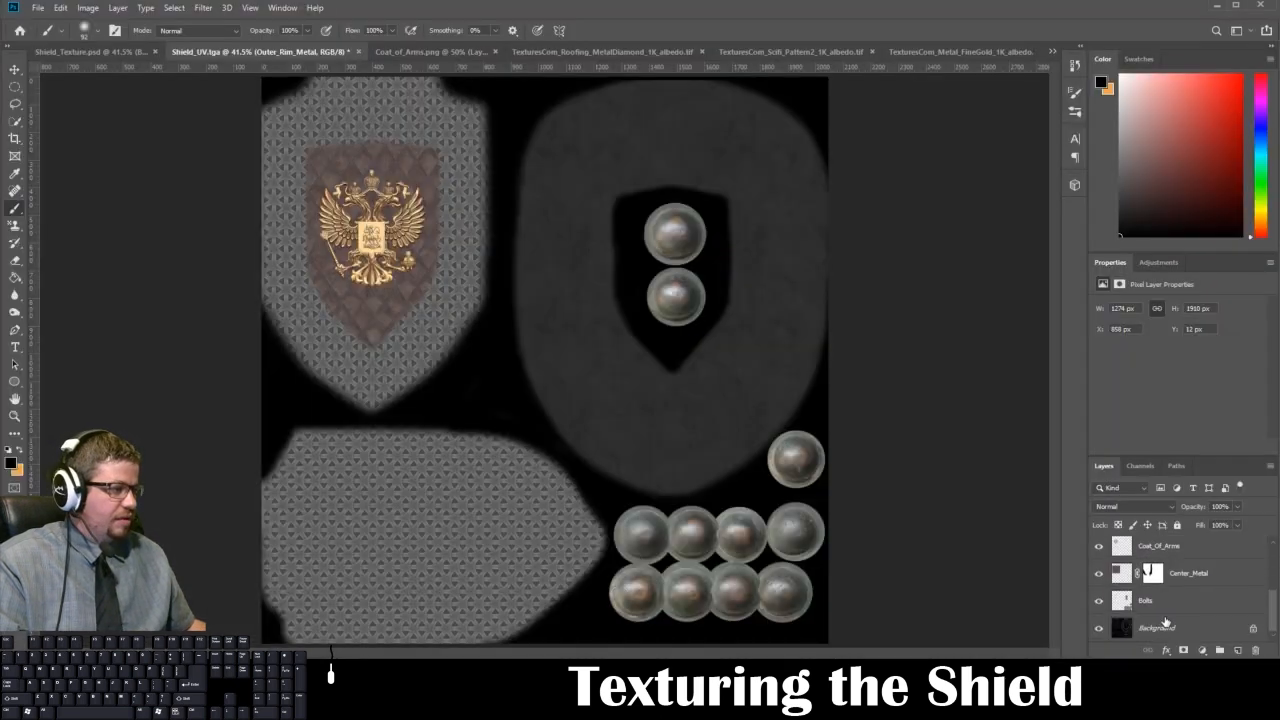
click(1174, 609)
scroll(1176, 604, up, 2)
shift+click(1198, 580)
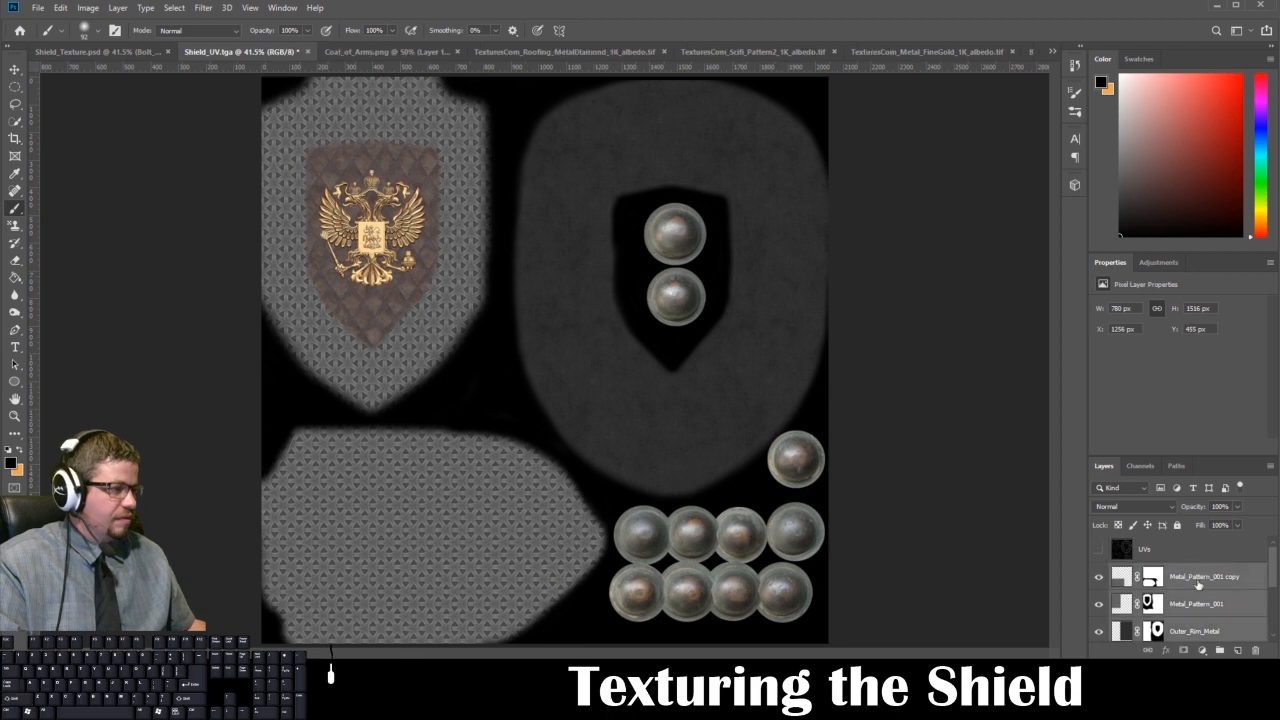
drag(1218, 577, 1238, 651)
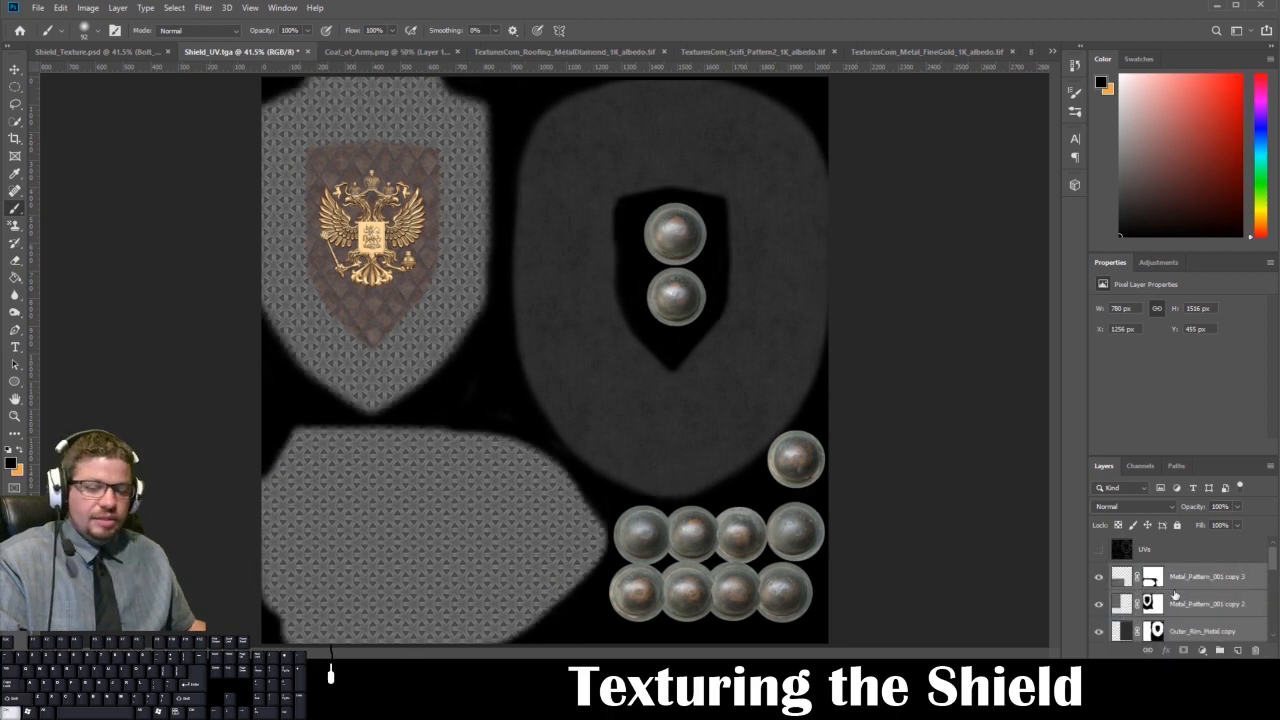
key(ctrl+e)
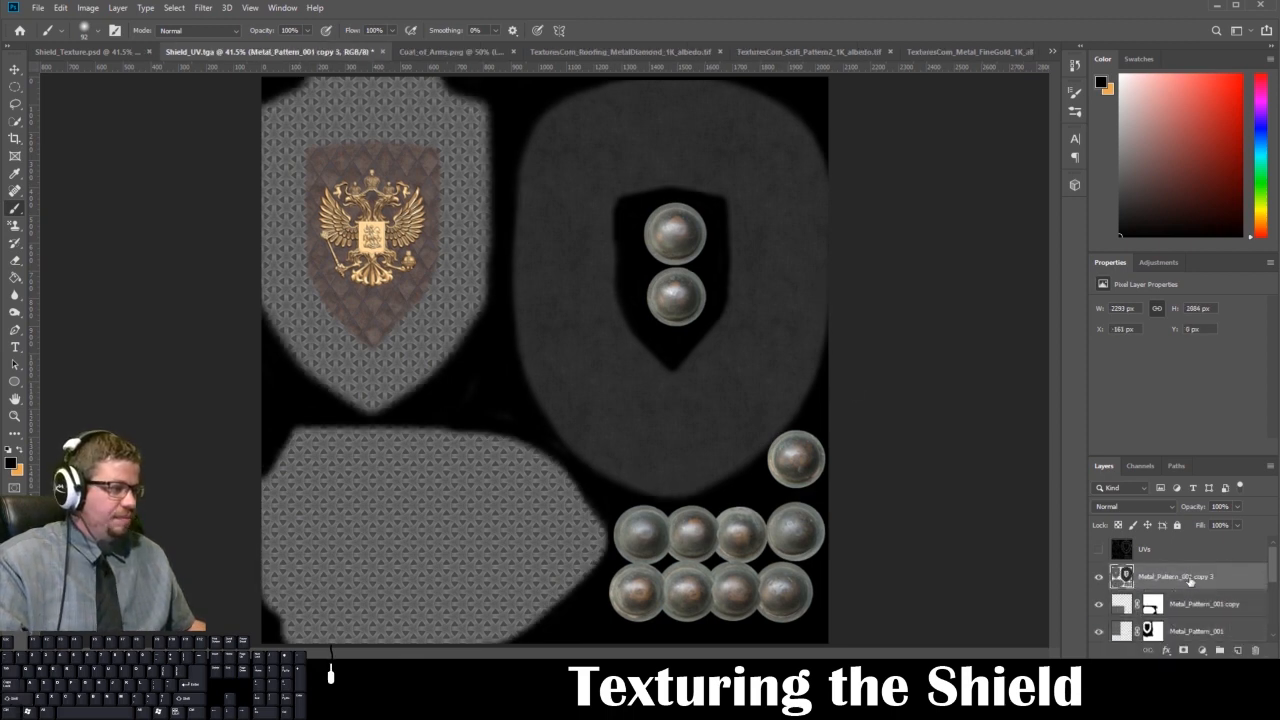
Duplicate the merged layer and generate a normal map from the copy with the default settings.
click(204, 8)
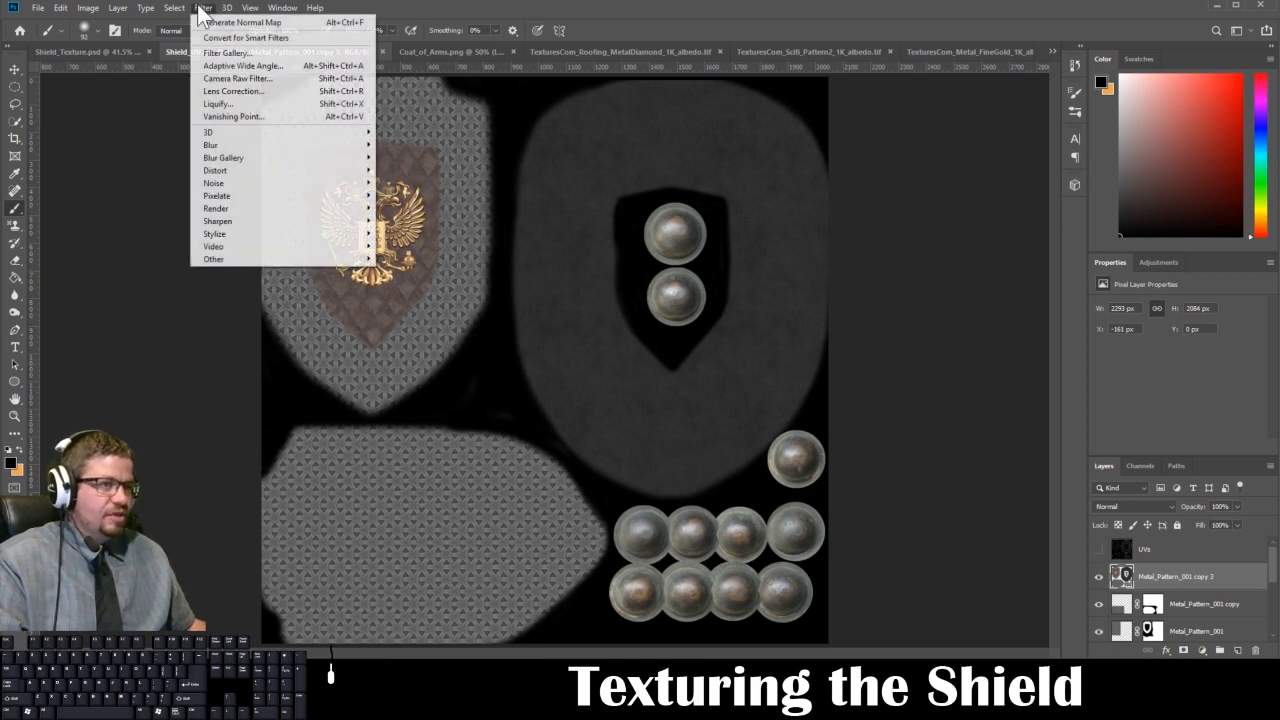
click(204, 8)
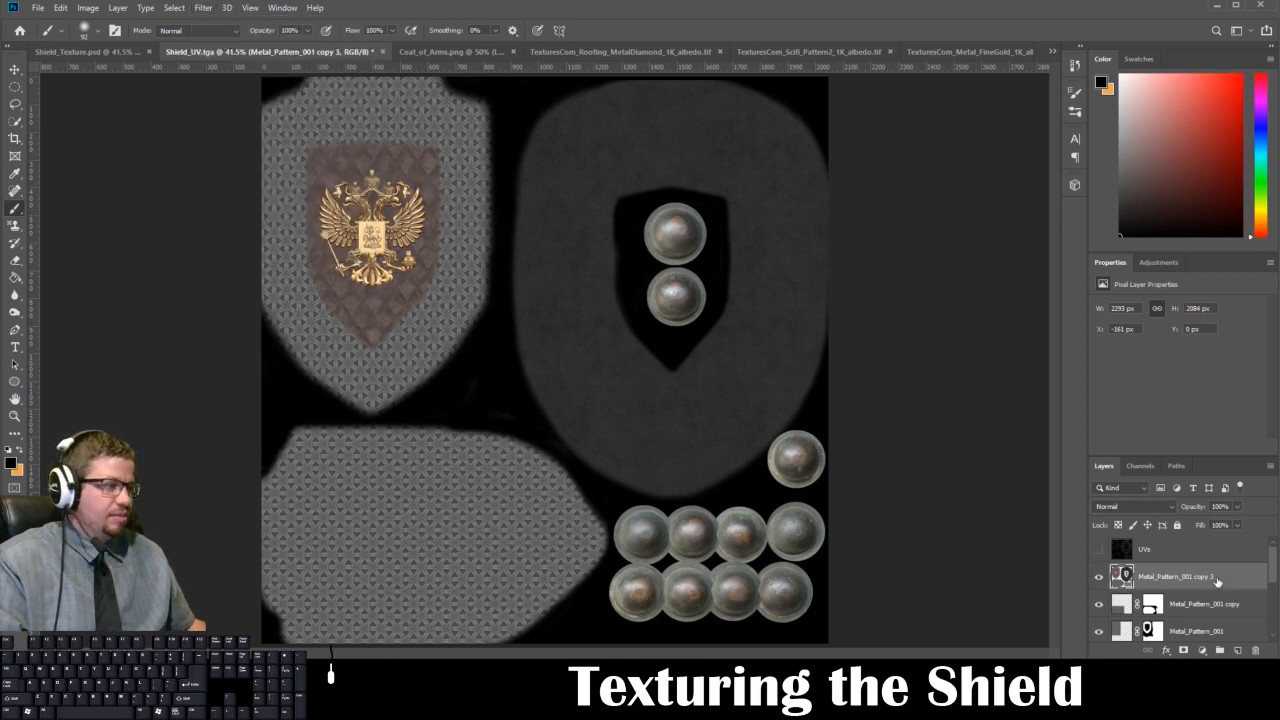
drag(1208, 578, 1238, 650)
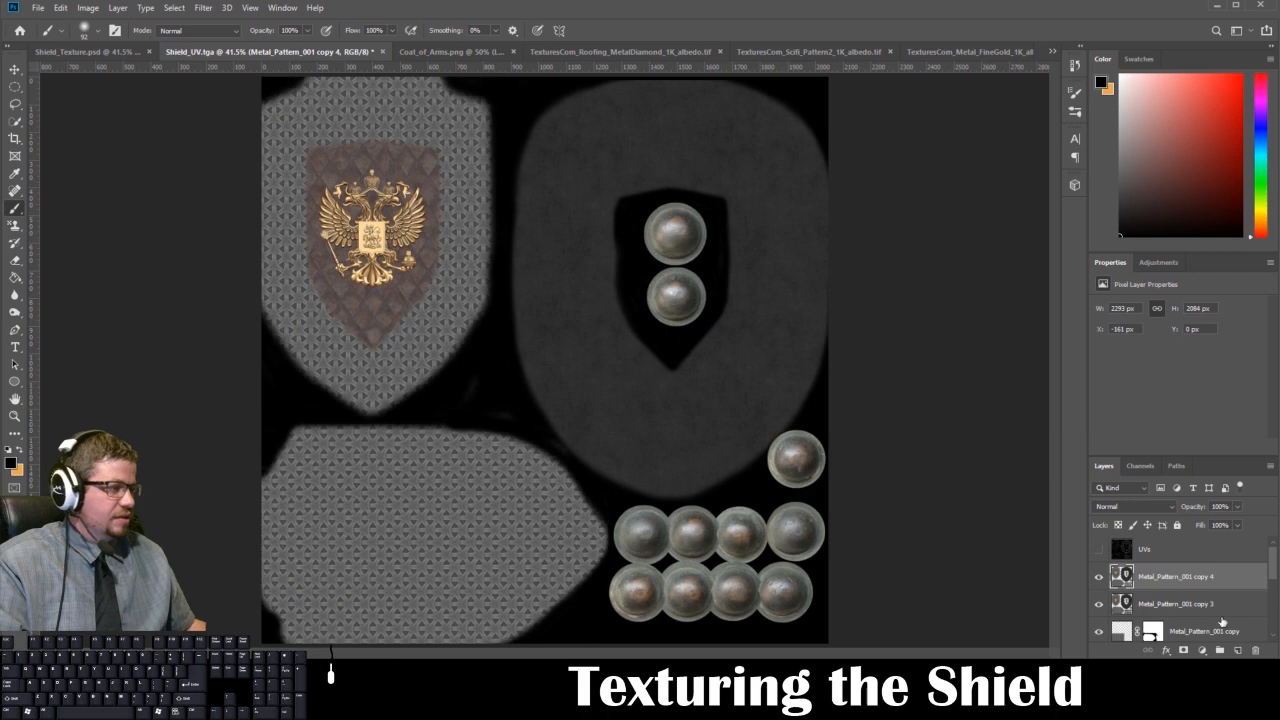
click(204, 8)
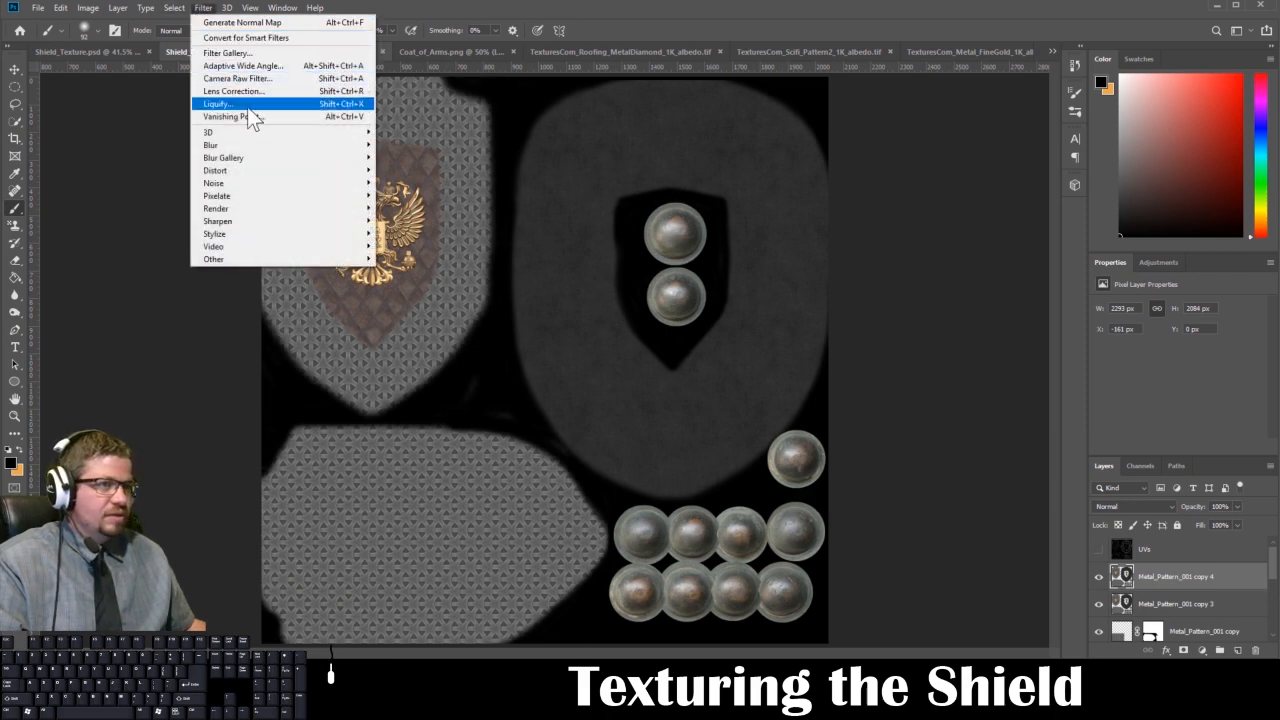
mouse_move(262, 133)
click(422, 144)
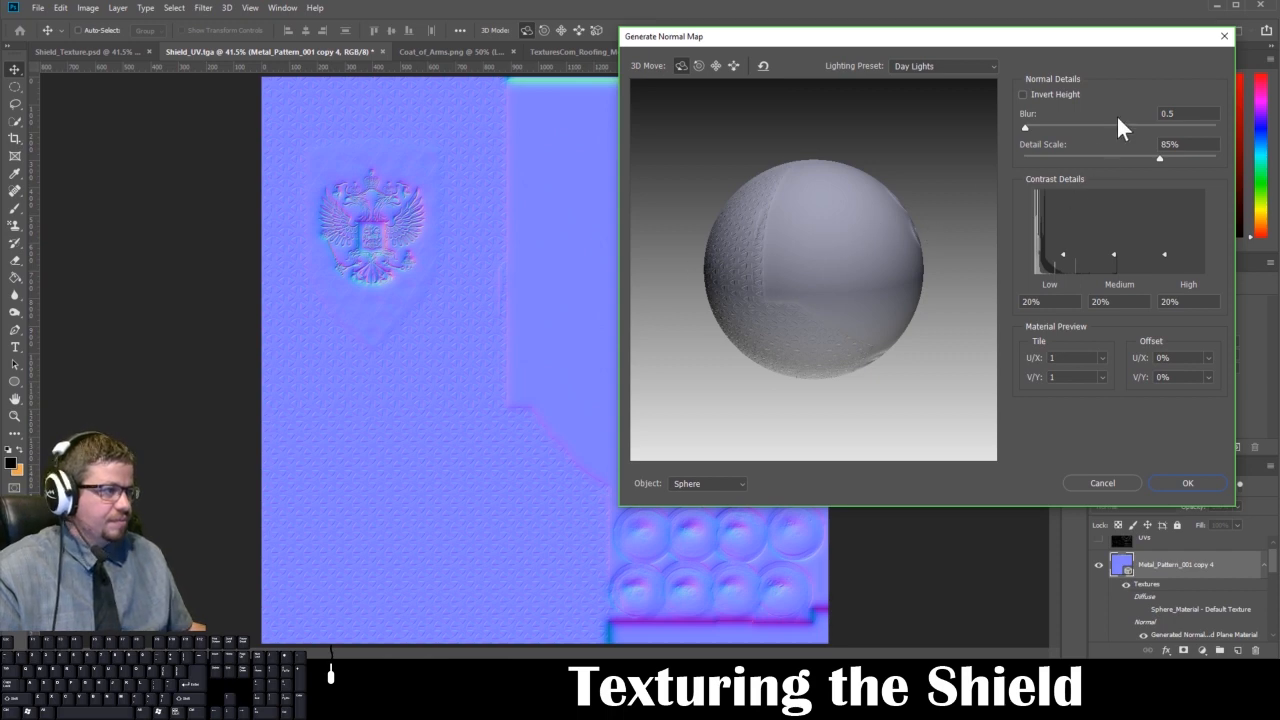
drag(848, 277, 961, 382)
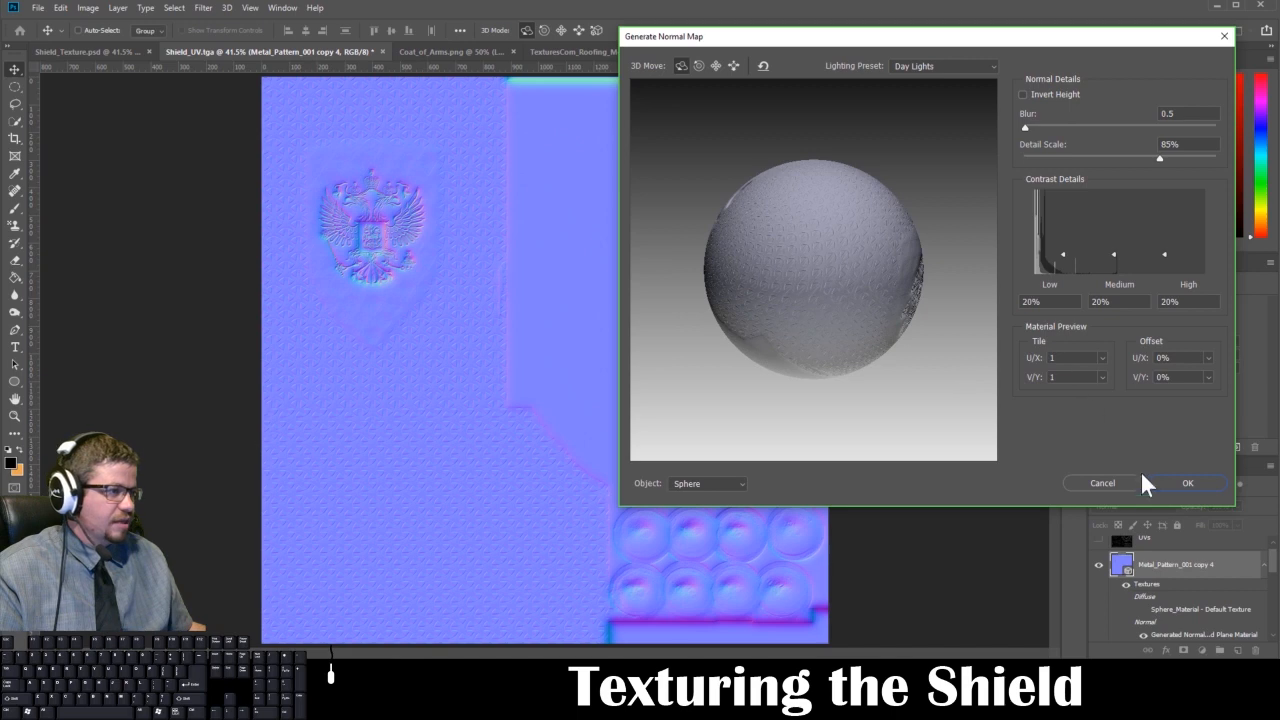
click(1181, 480)
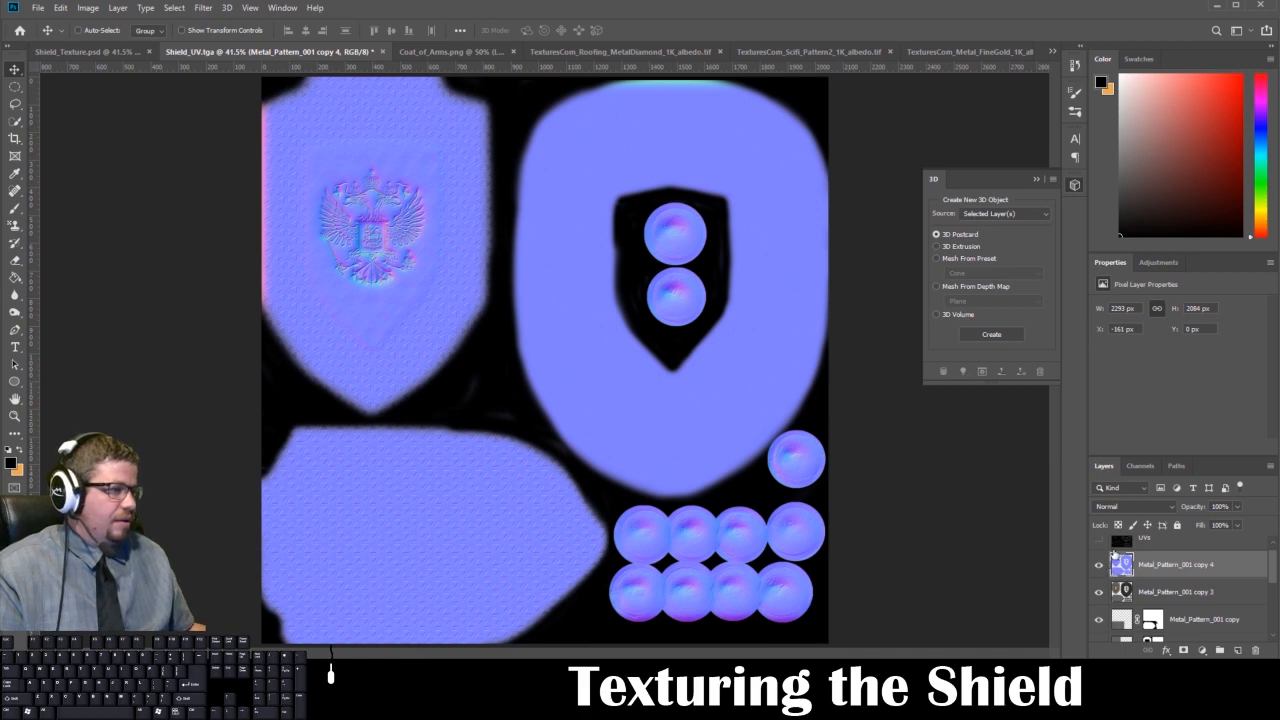
Hide the generated normal map layer and rename it Normal_Map.
scroll(1112, 550, up, 1)
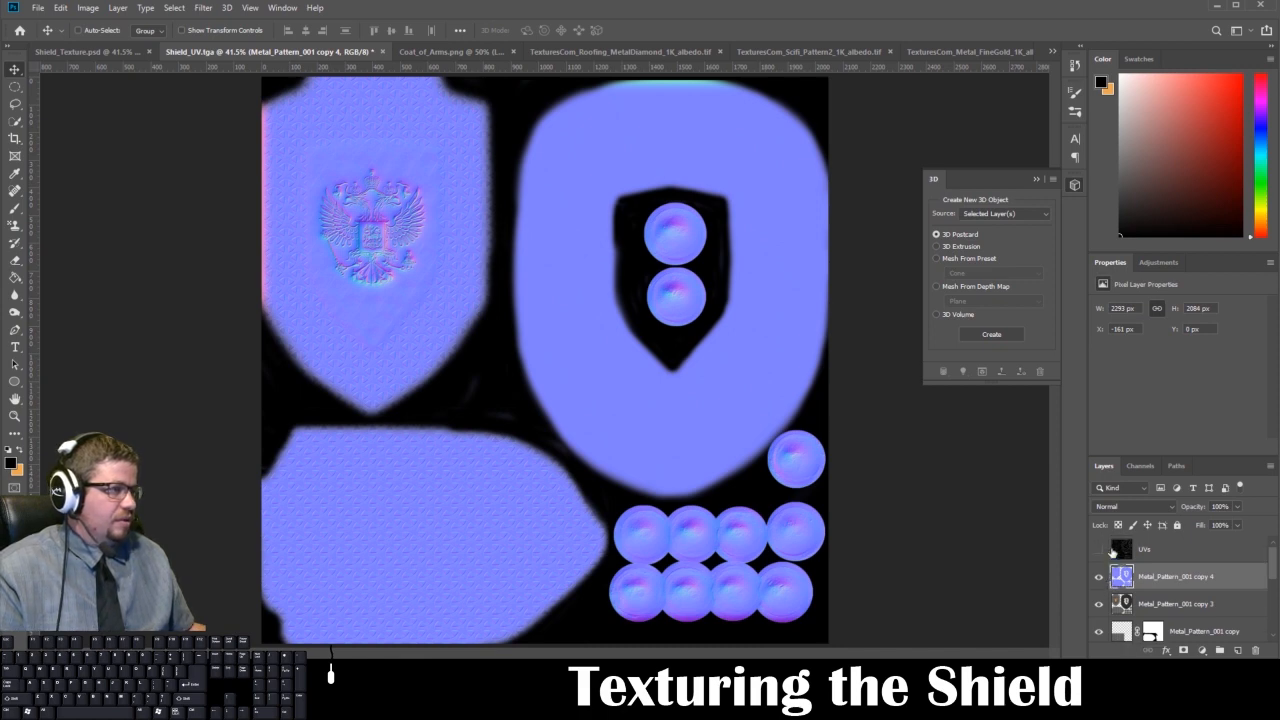
scroll(1101, 557, down, 3)
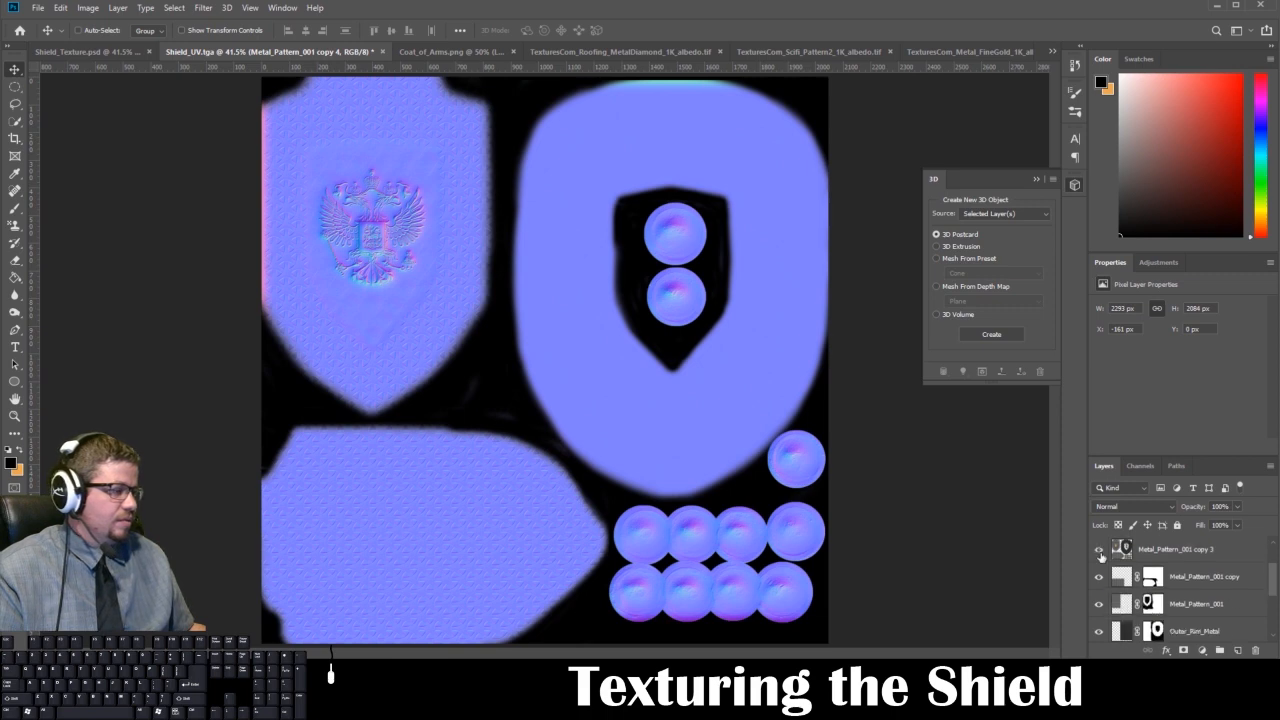
scroll(1101, 557, up, 2)
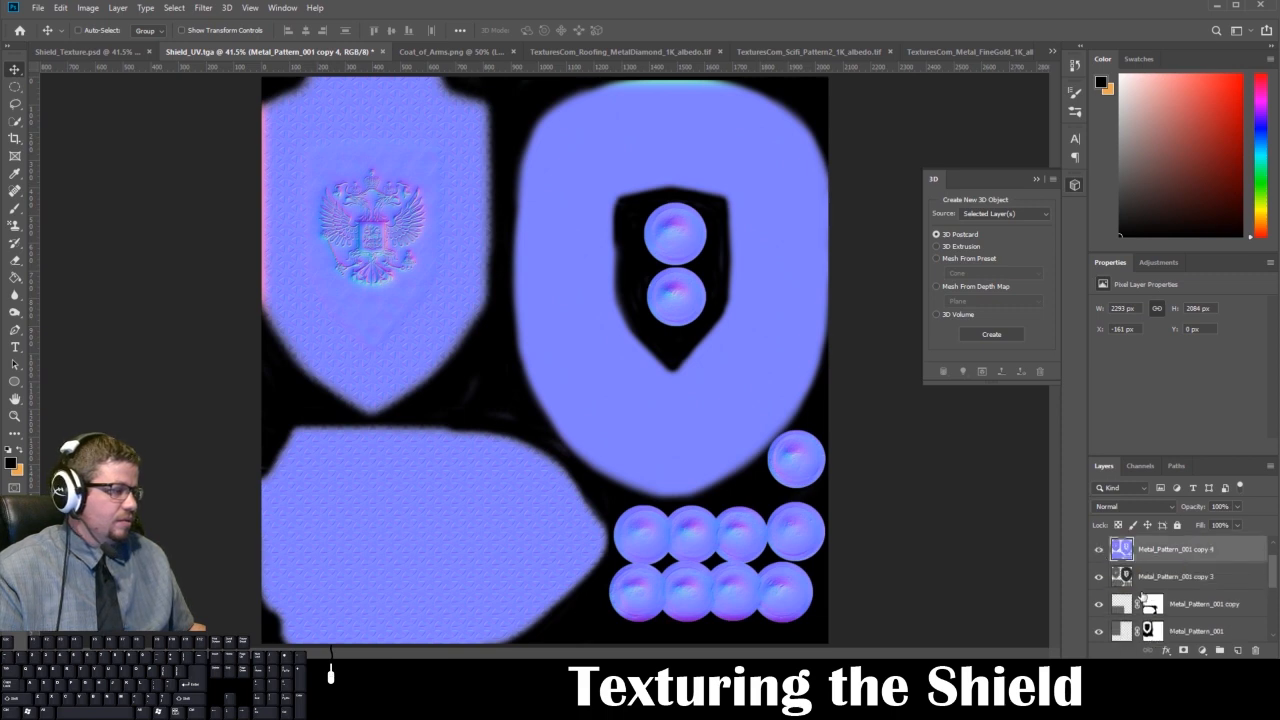
click(1099, 577)
click(1099, 577)
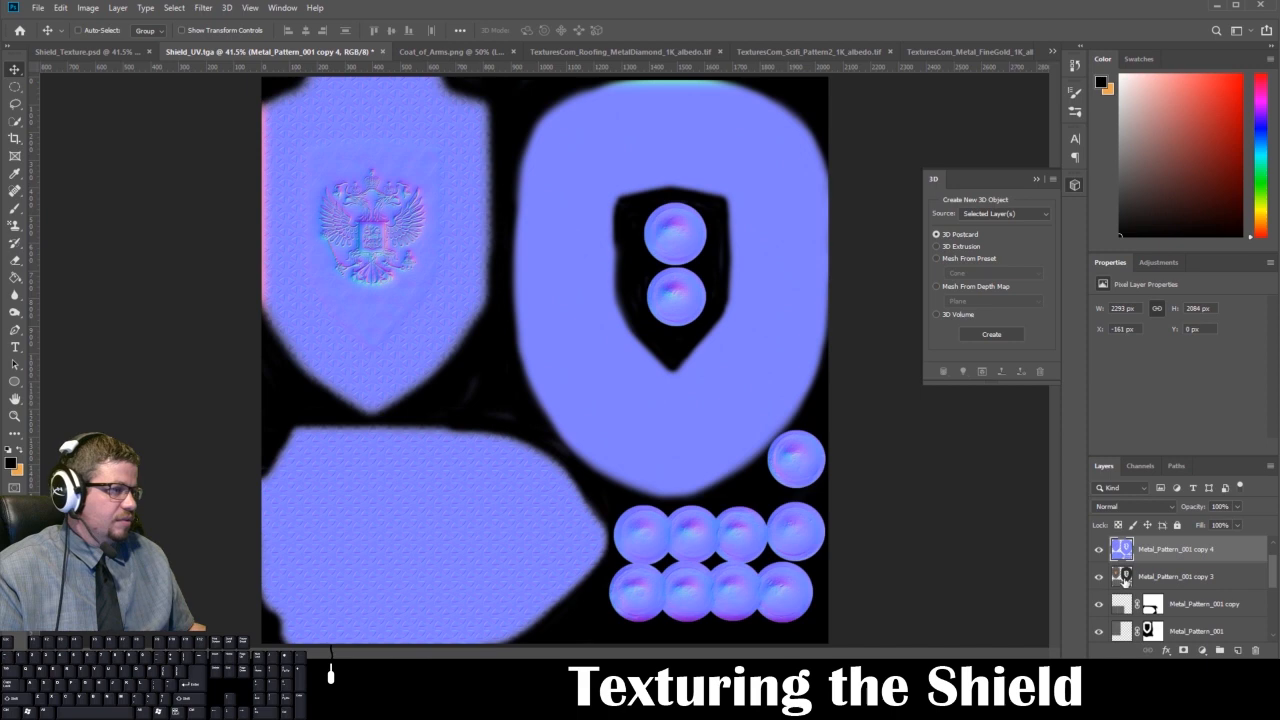
click(1126, 579)
click(1100, 550)
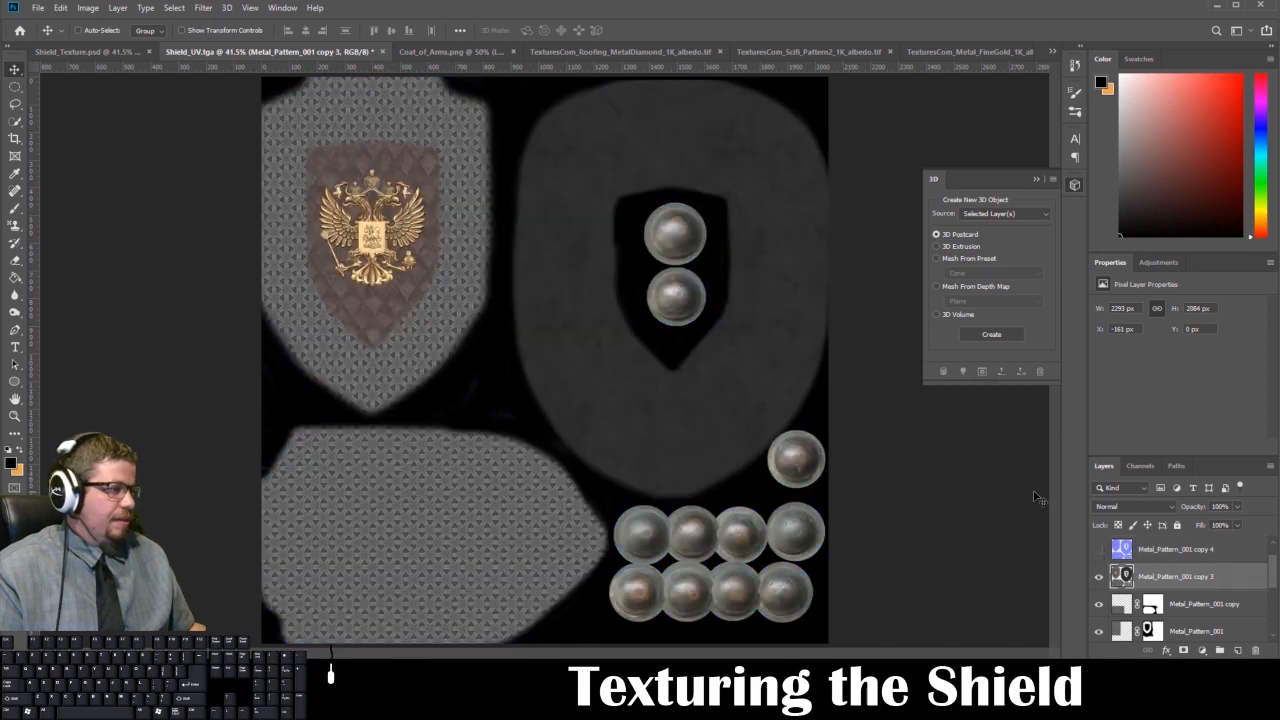
double_click(1156, 552)
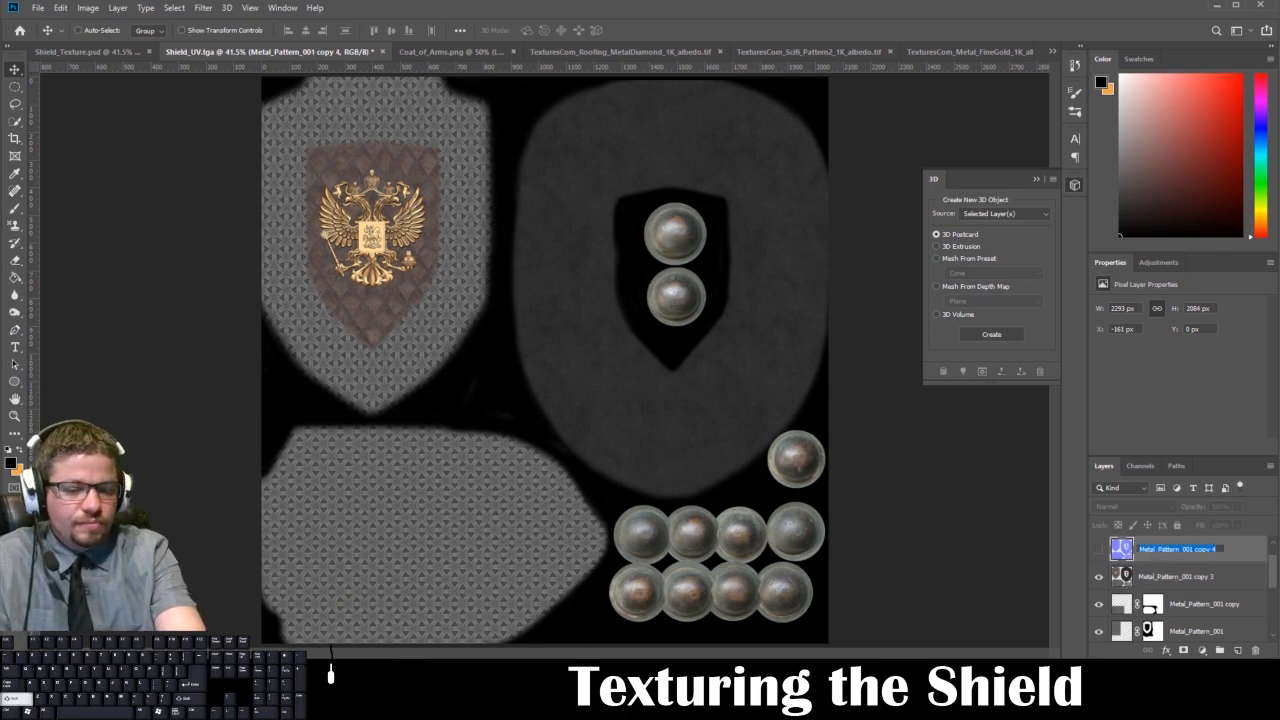
text(Normal_Map)
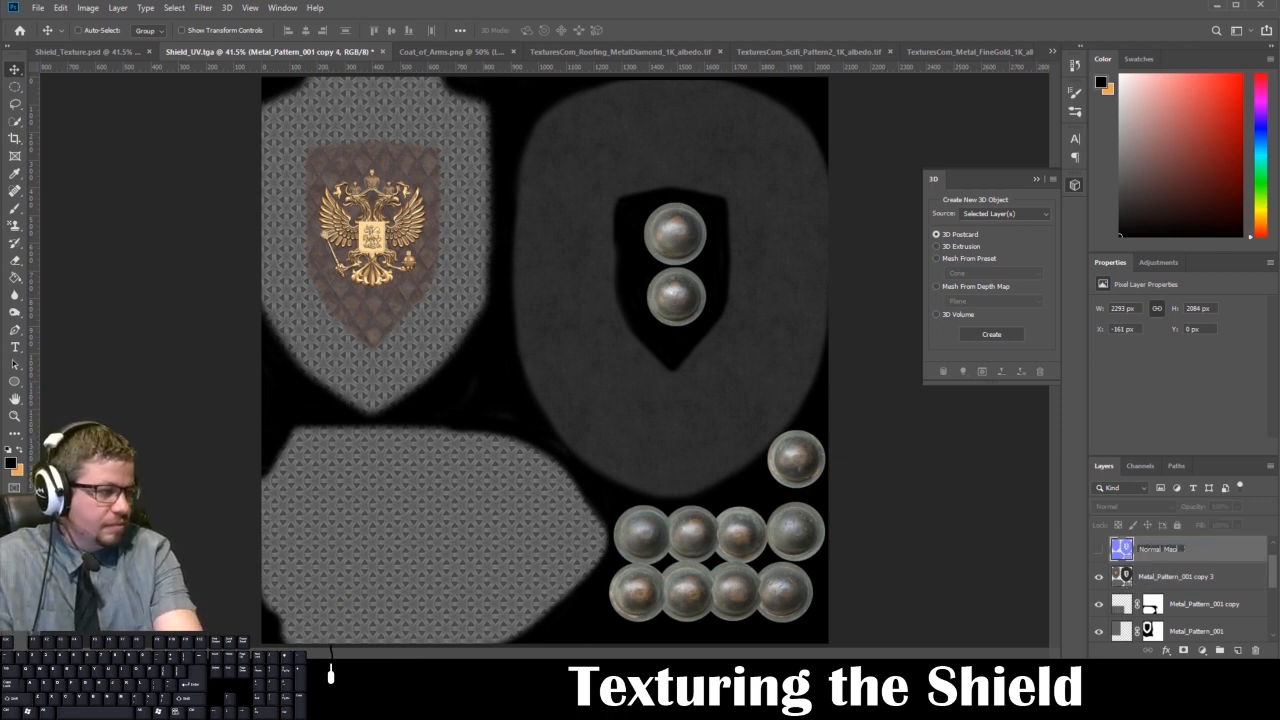
key(Return)
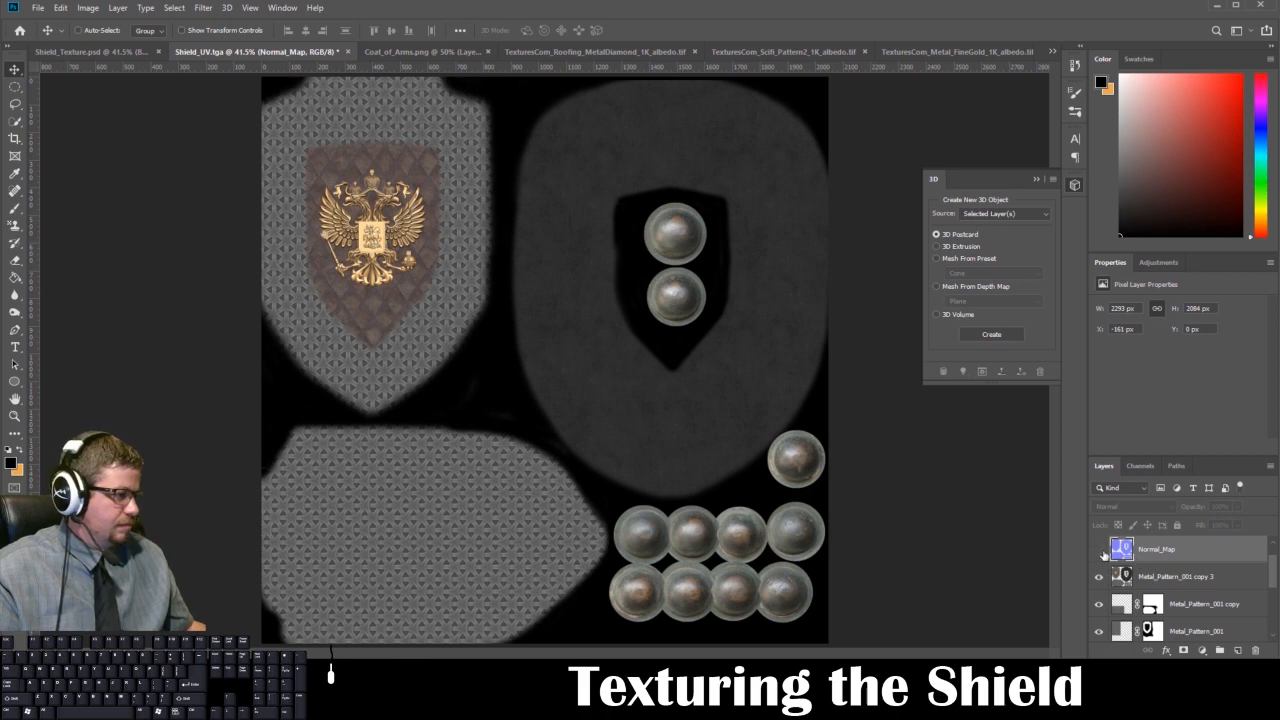
Turn the merged layer Metal_Pattern_001 copy 3 grey using the Black & White adjustment with automatic color mix values.
click(1101, 550)
click(1101, 550)
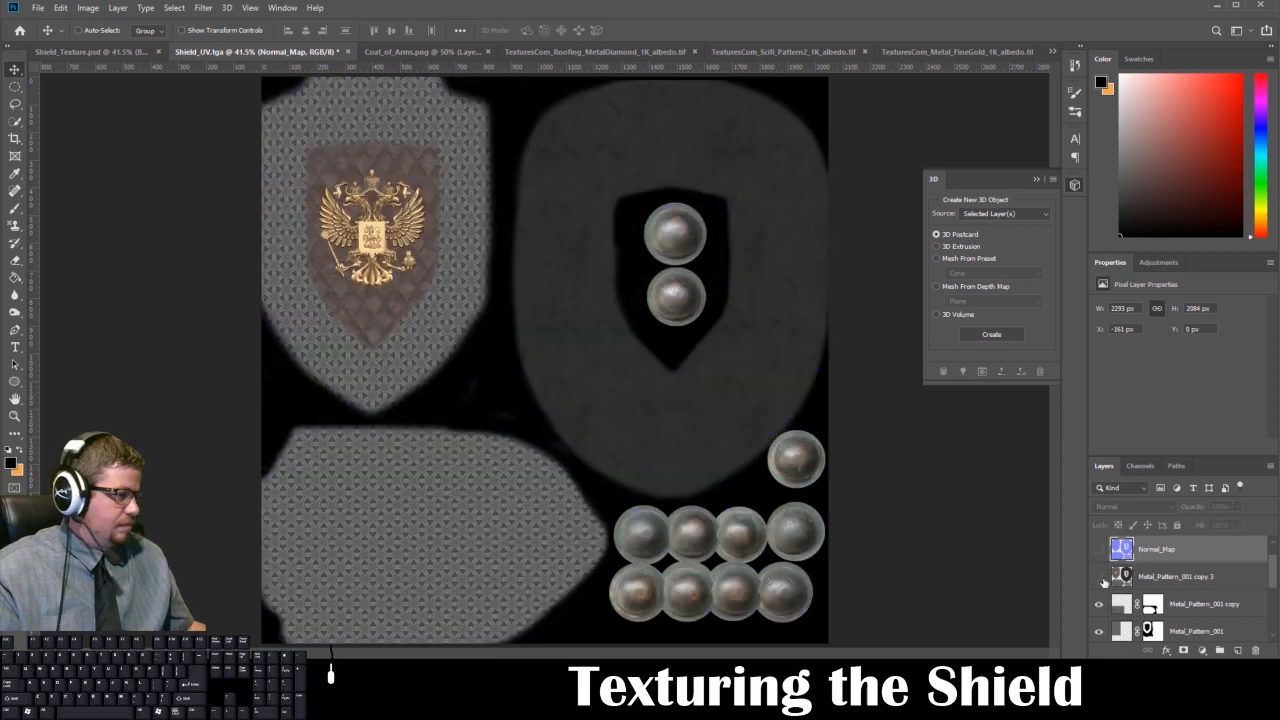
click(1100, 577)
click(1100, 577)
click(1170, 577)
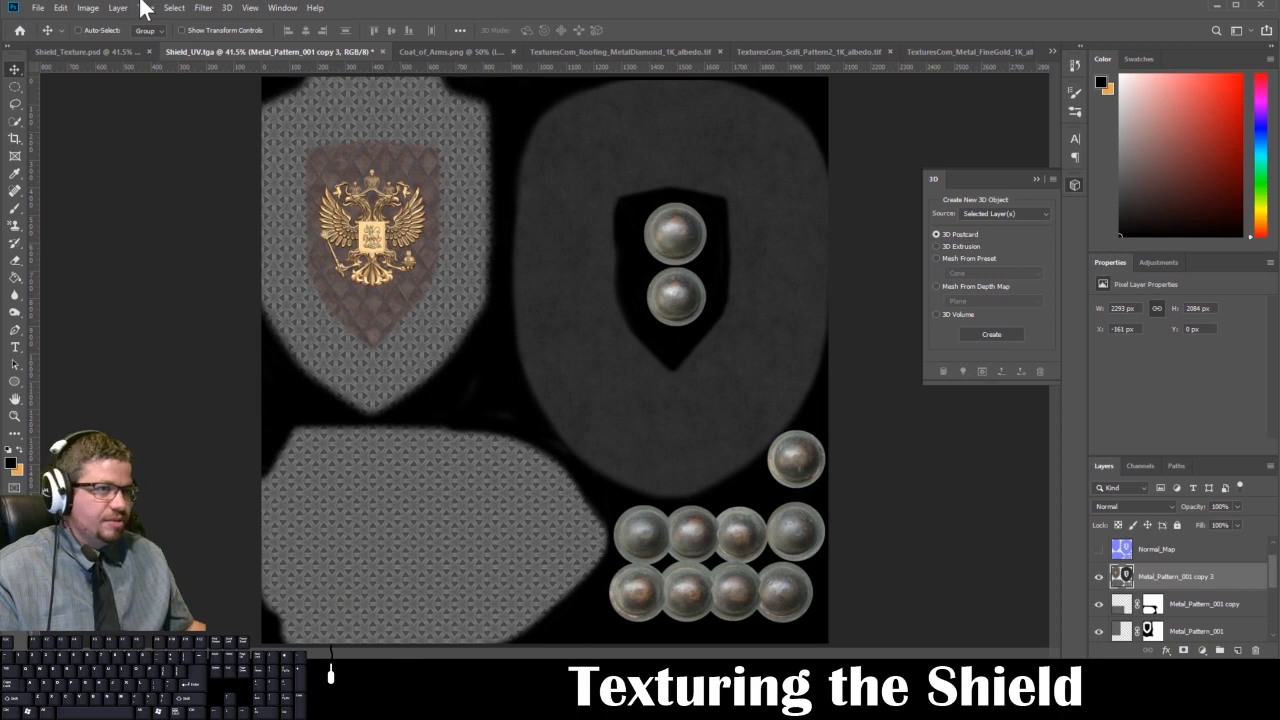
click(88, 8)
mouse_move(180, 39)
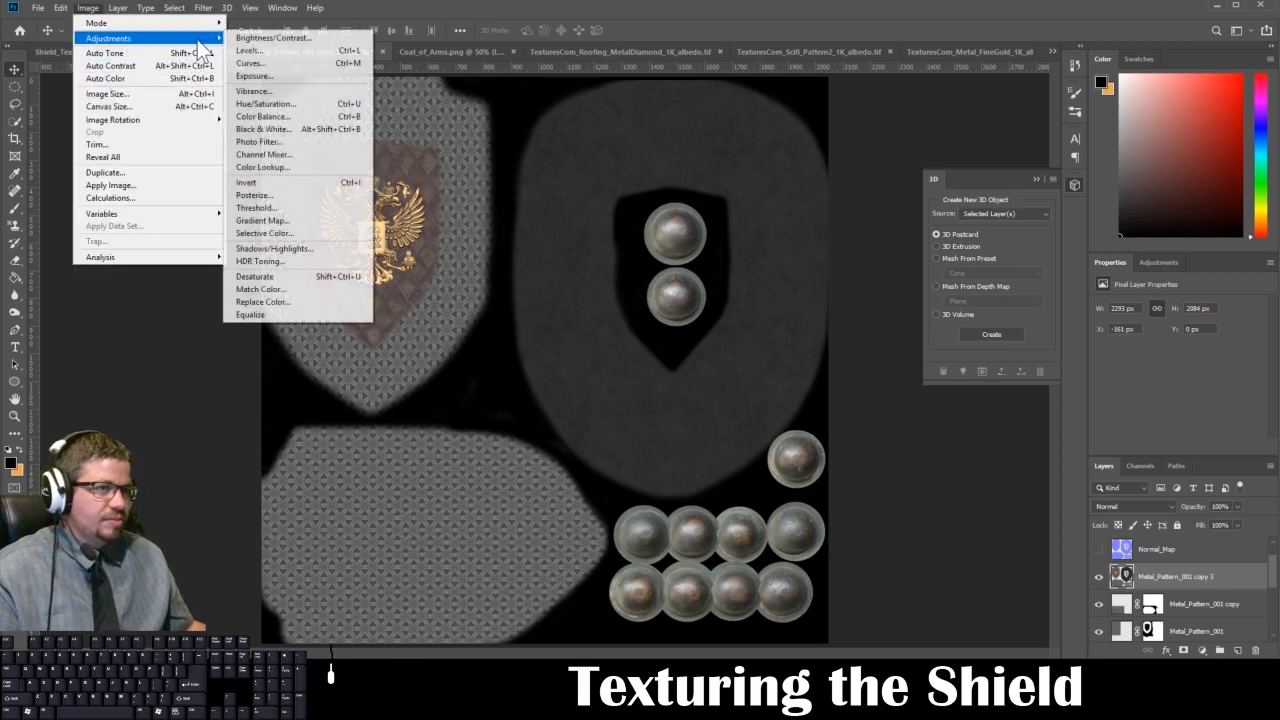
click(304, 130)
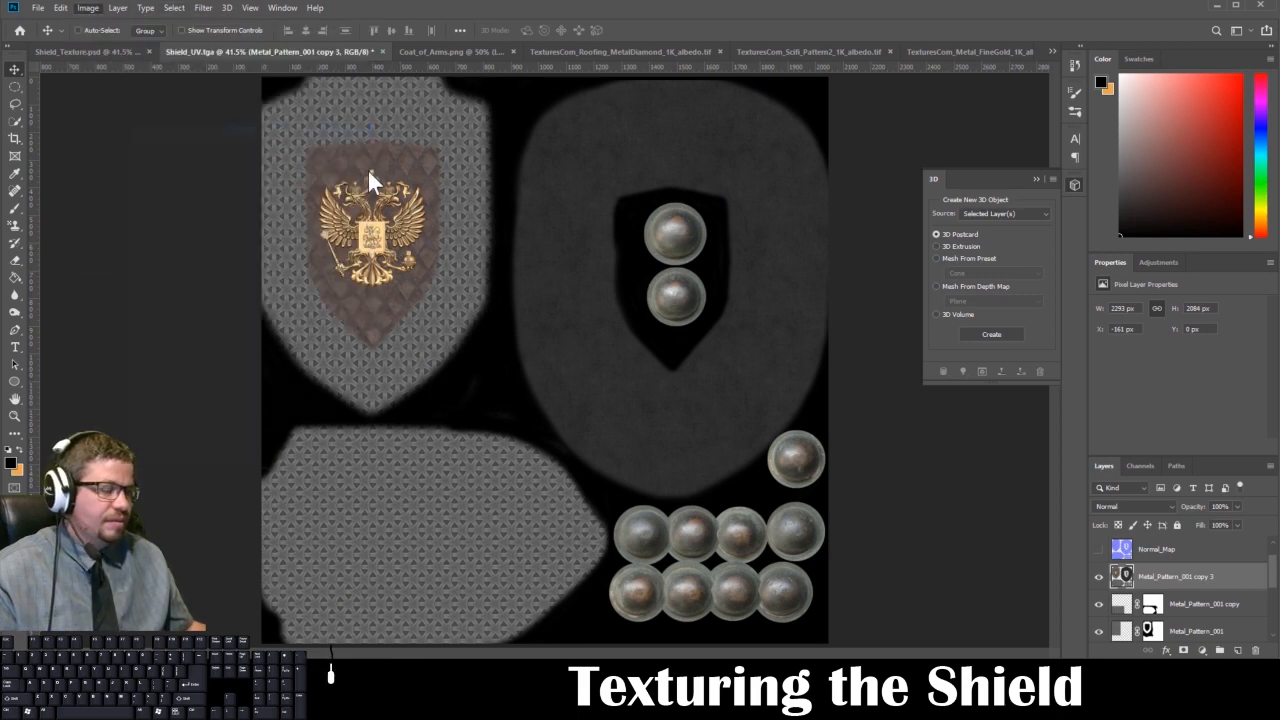
click(364, 221)
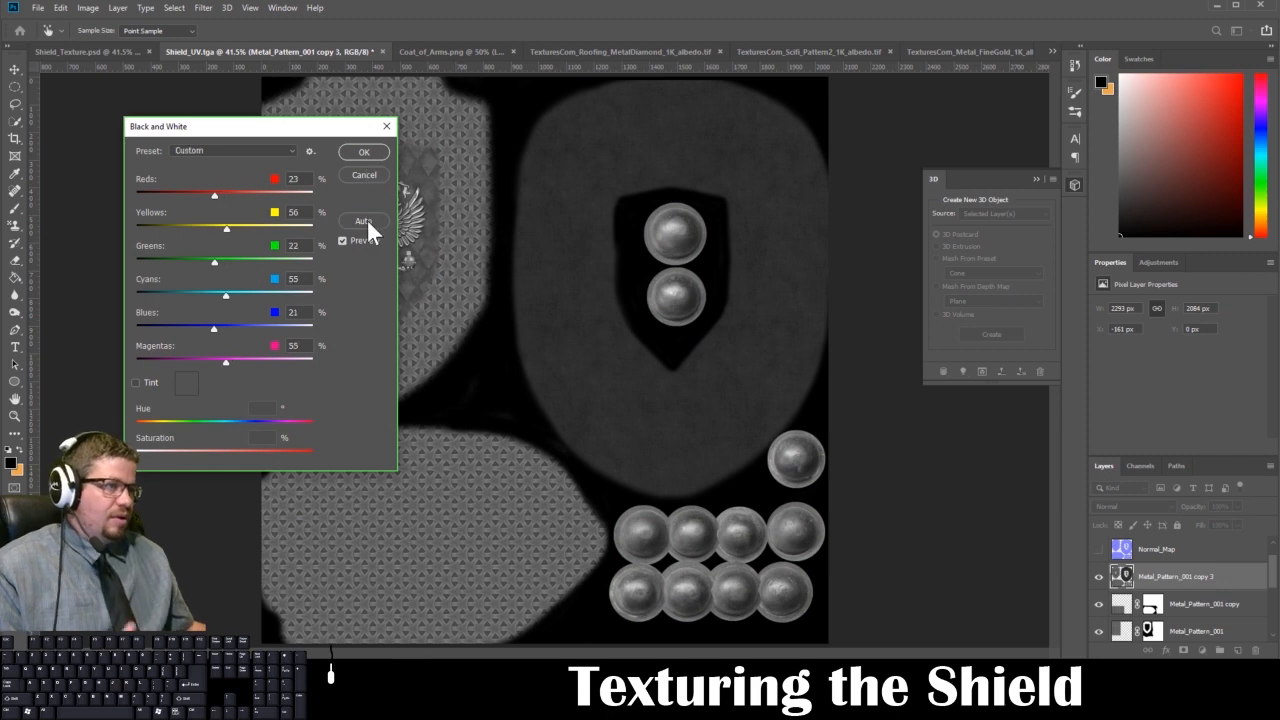
click(369, 155)
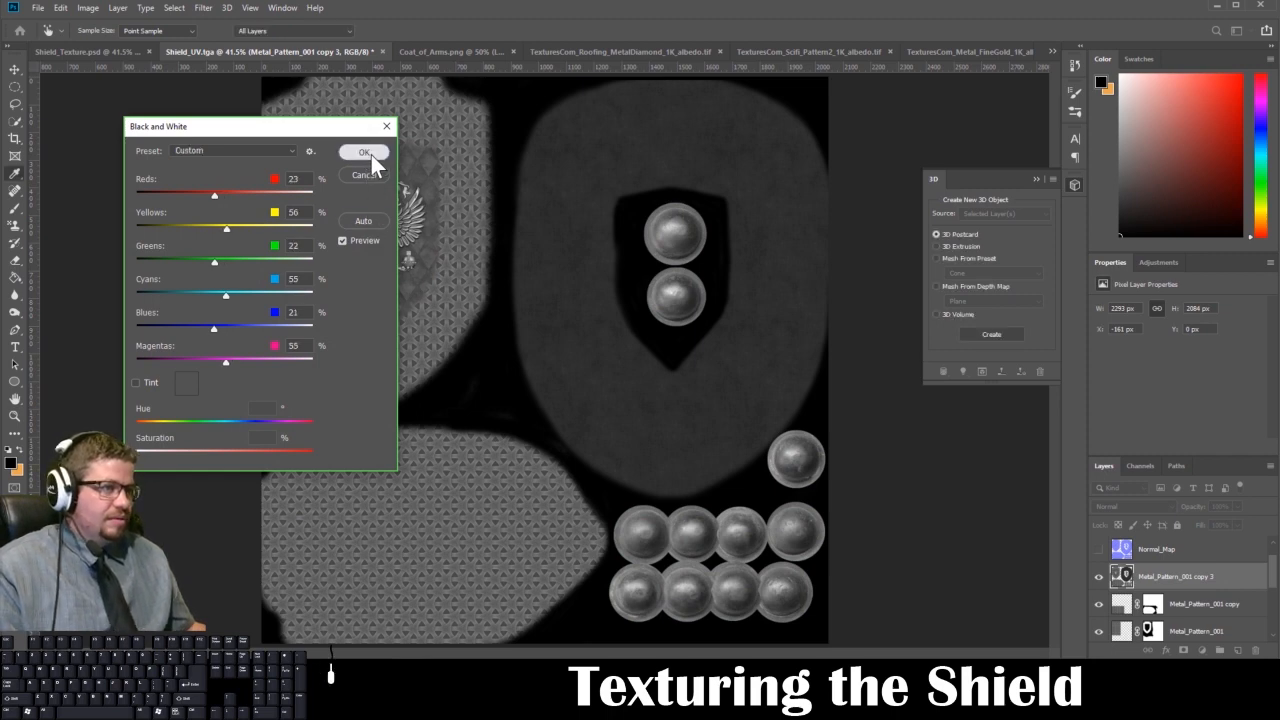
Adjust the grey Metal_Pattern_001 copy 3 layer with Brightness/Contrast, setting brightness to -14 and contrast to 91.
click(86, 7)
mouse_move(120, 38)
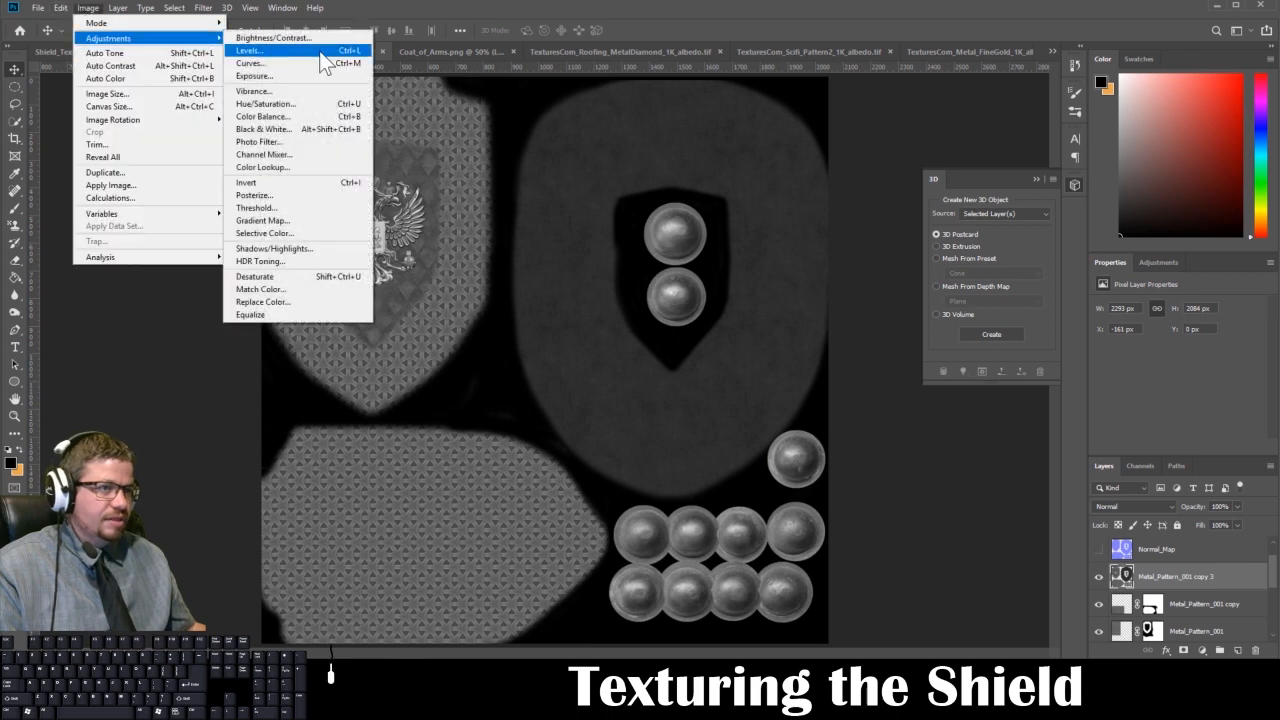
click(321, 41)
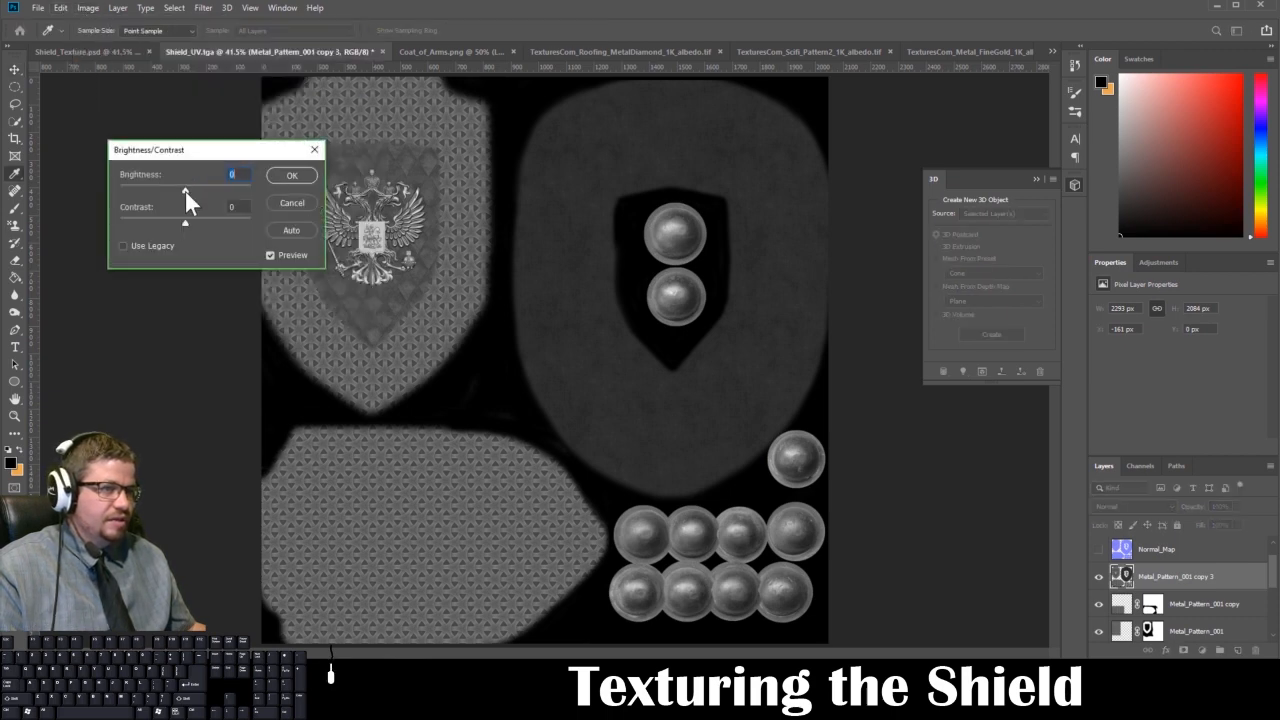
mouse_move(185, 191)
mouse_down()
mouse_move(267, 194)
mouse_move(174, 197)
mouse_move(233, 219)
mouse_move(174, 186)
mouse_move(185, 188)
mouse_up()
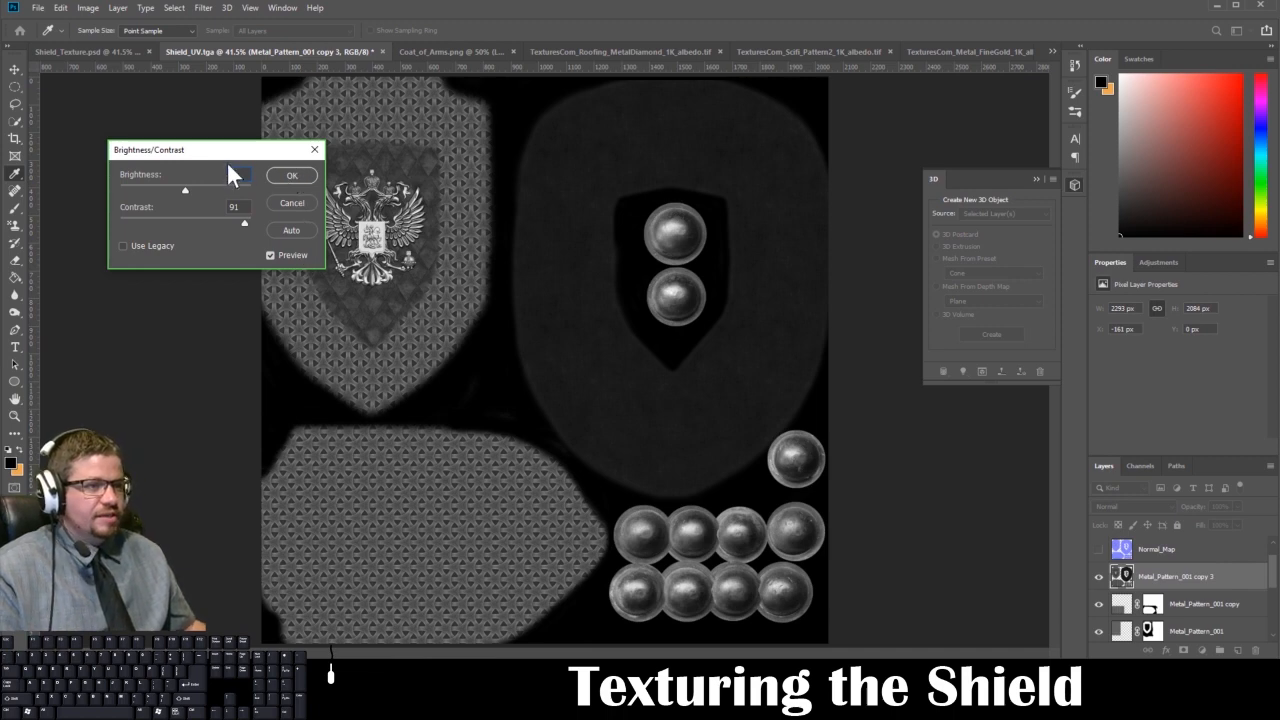
drag(186, 190, 178, 188)
click(290, 176)
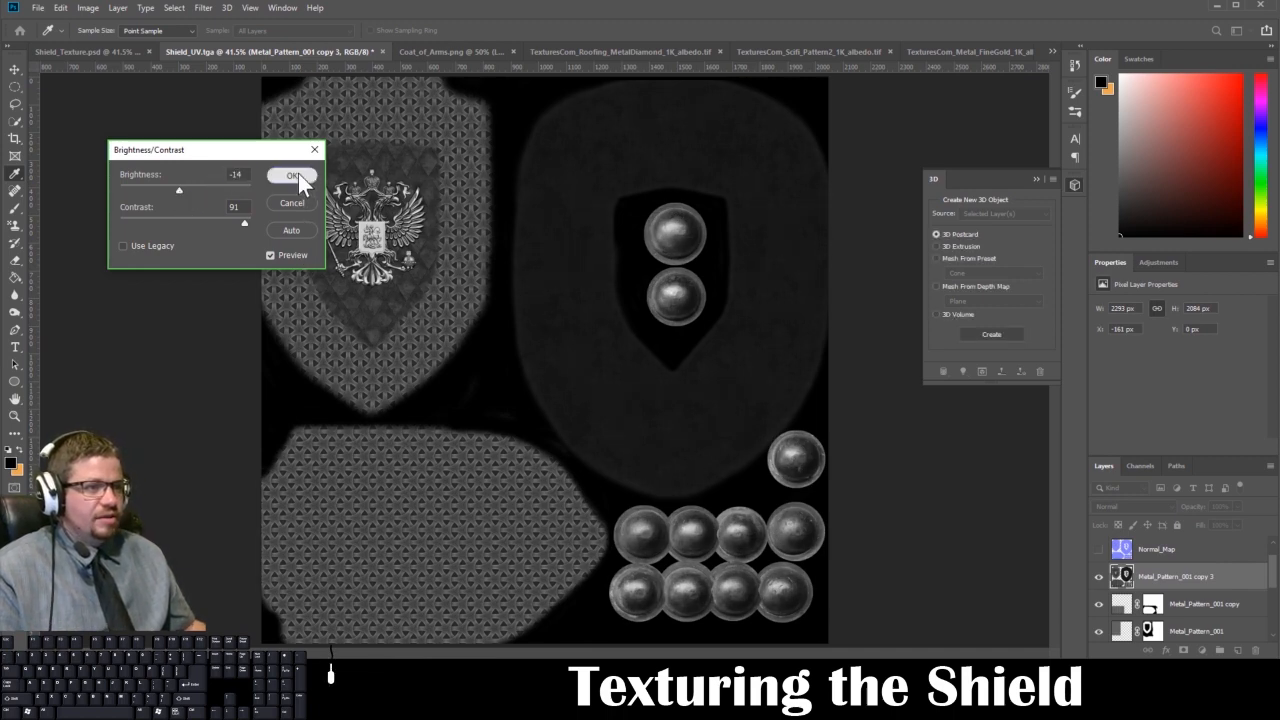
key(v)
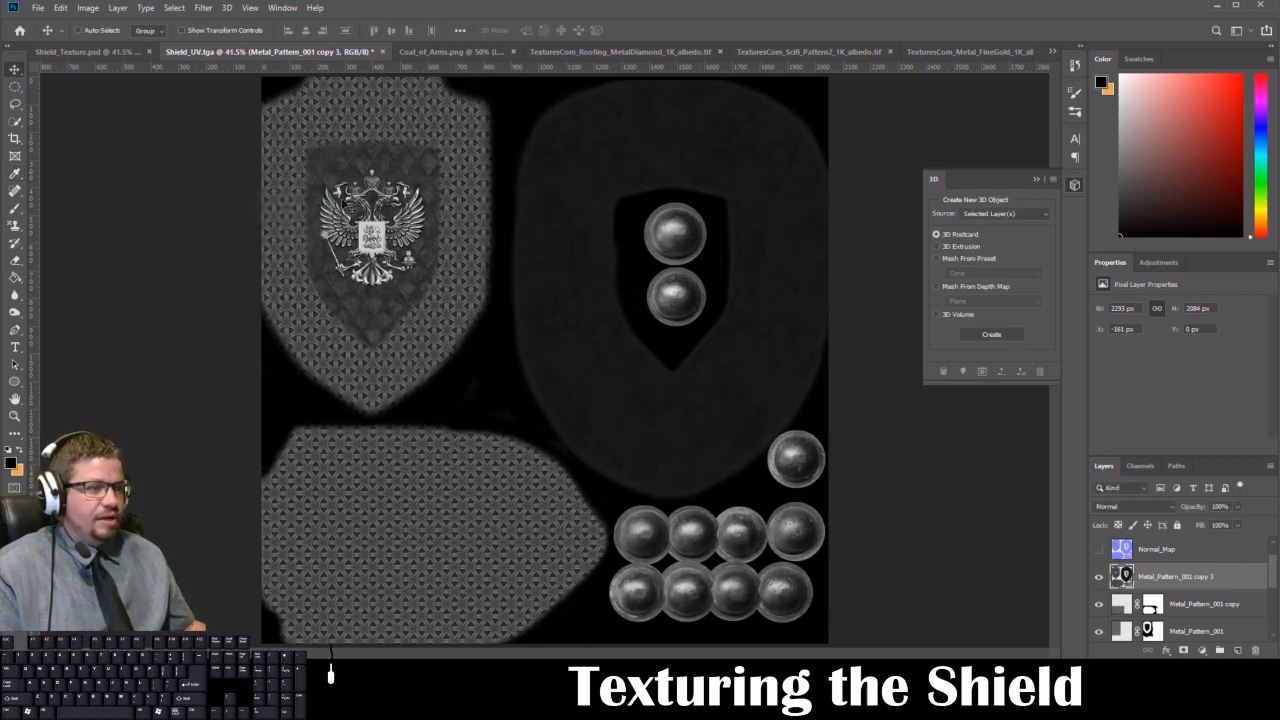
Rename the layer Metal_Pattern_001 copy 3 as Specular.
double_click(1143, 577)
text(Saecular)
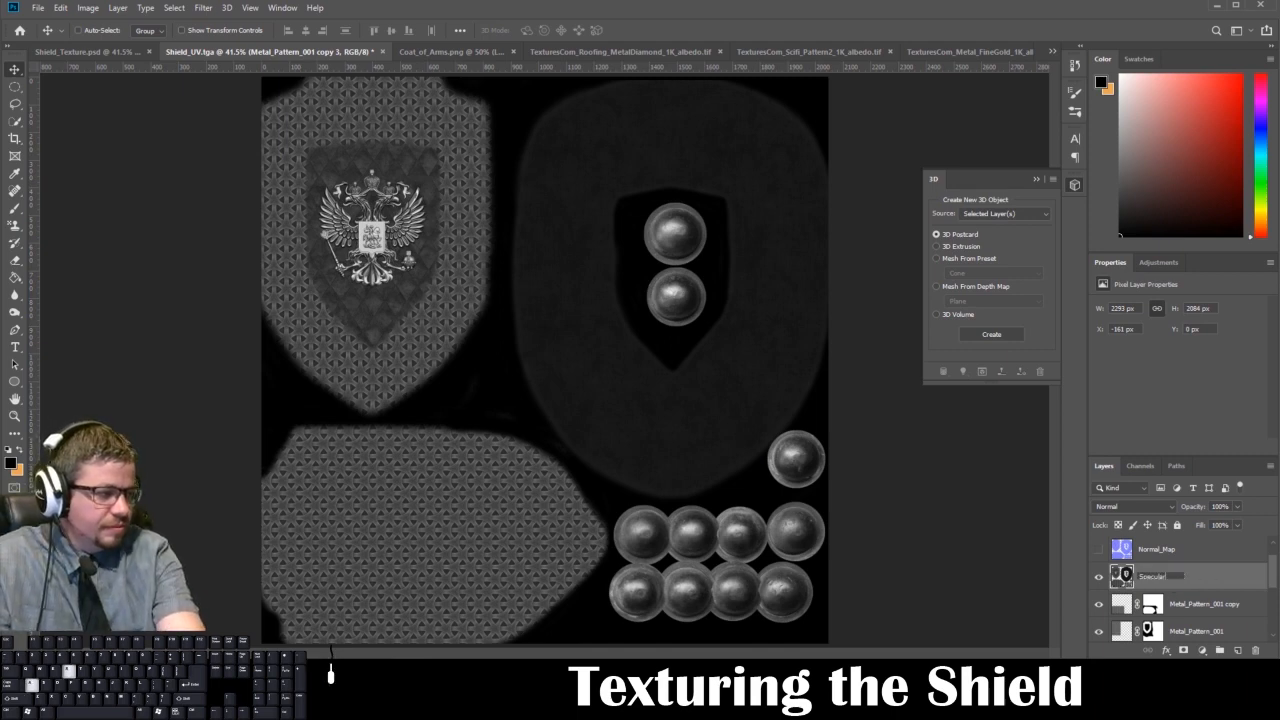
key(Return)
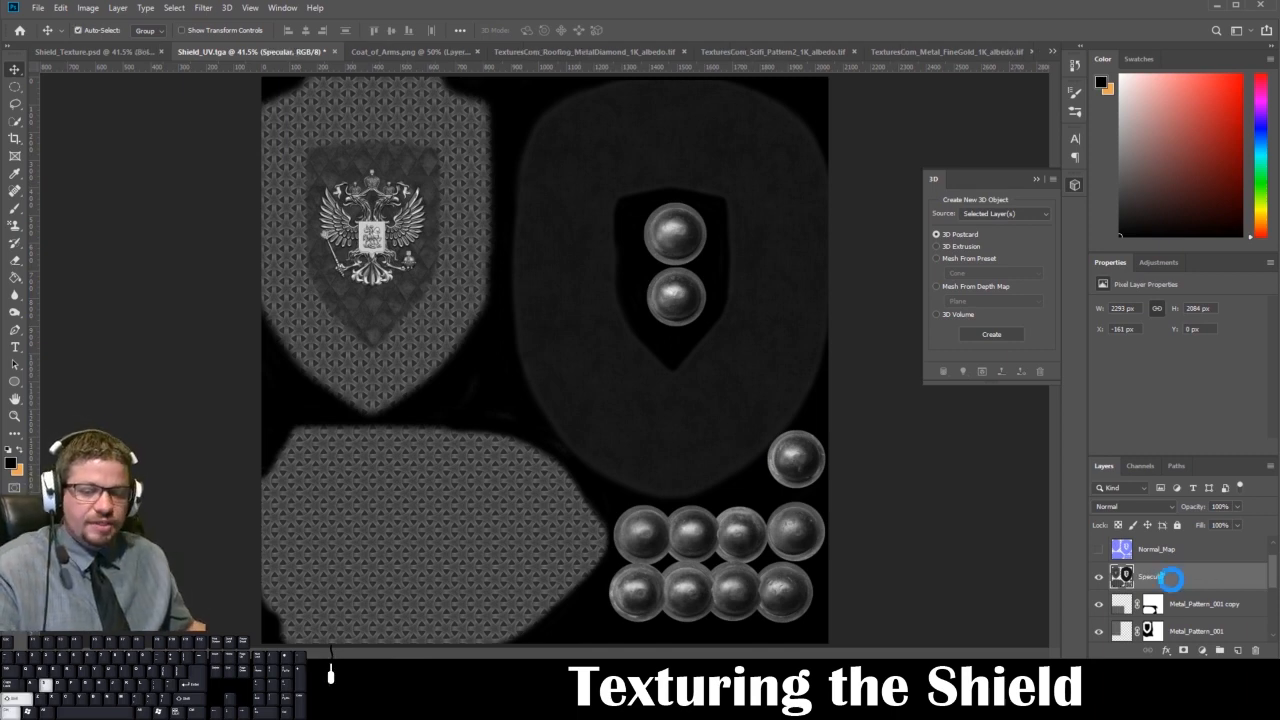
Save a Targa copy of the specular map without alpha channels as Shield_Specular_002.tga in the Lab 11 folder.
key(ctrl+shift+s)
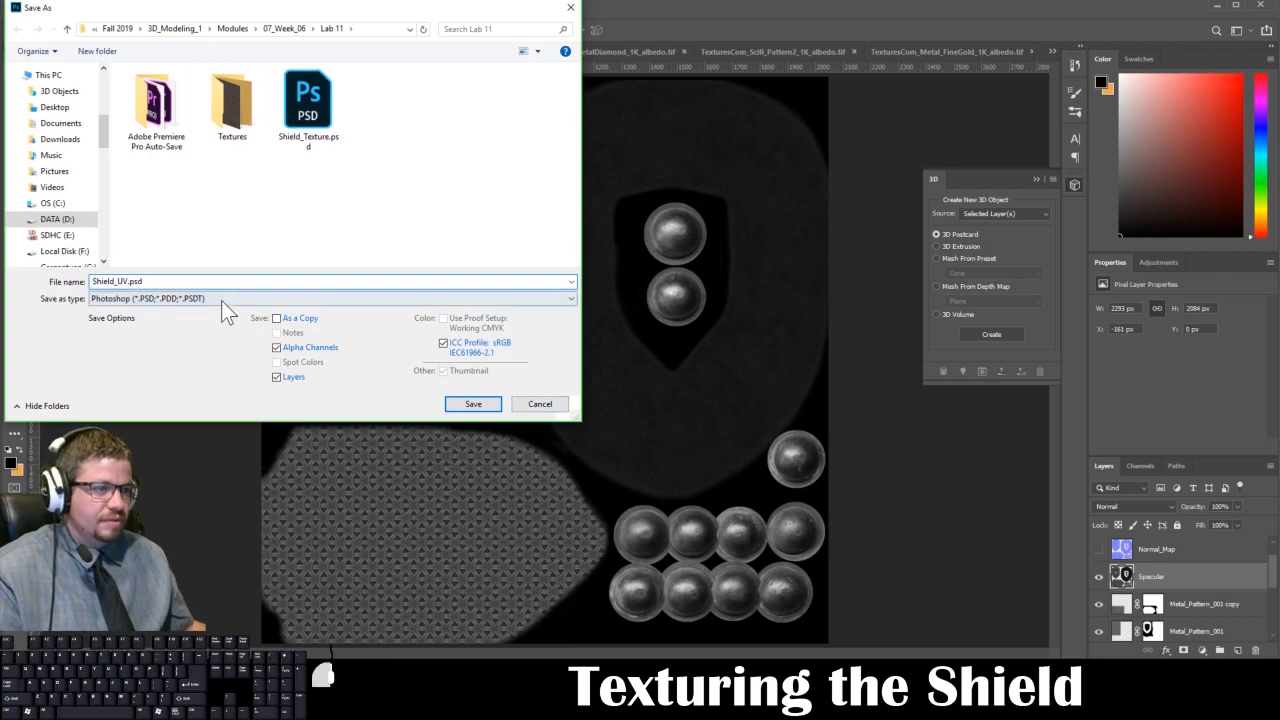
click(221, 298)
click(193, 496)
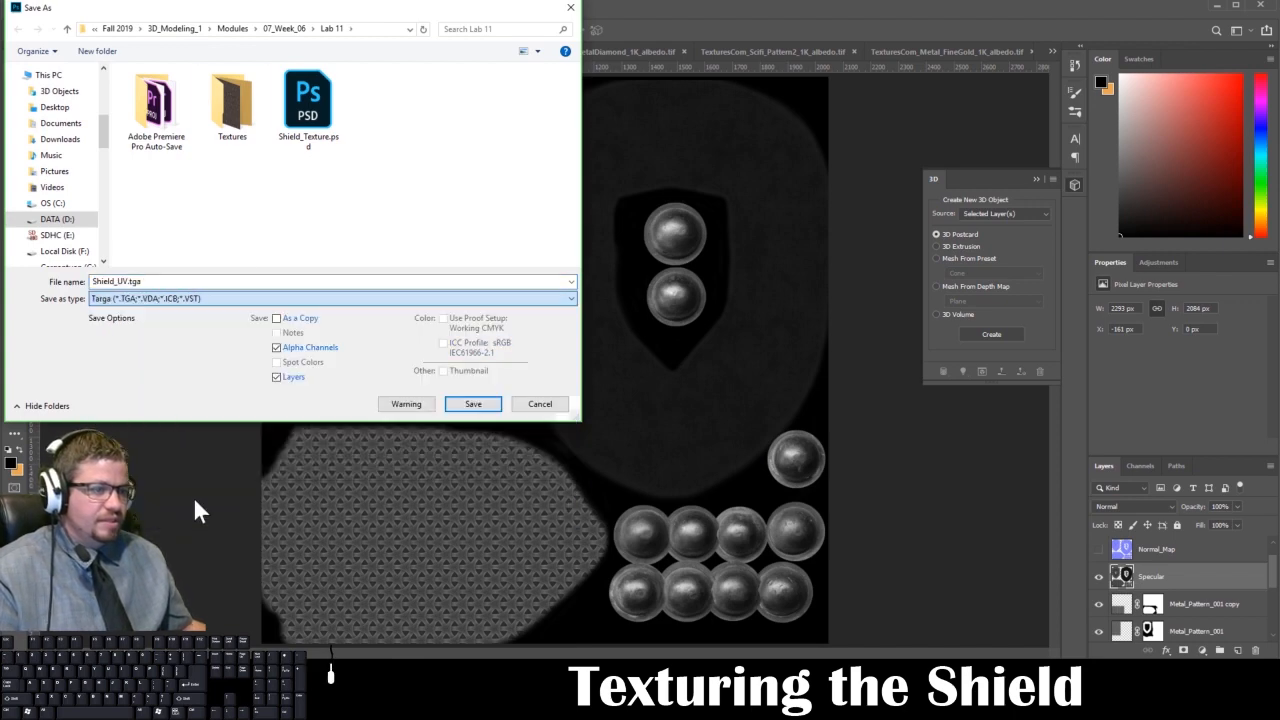
click(279, 348)
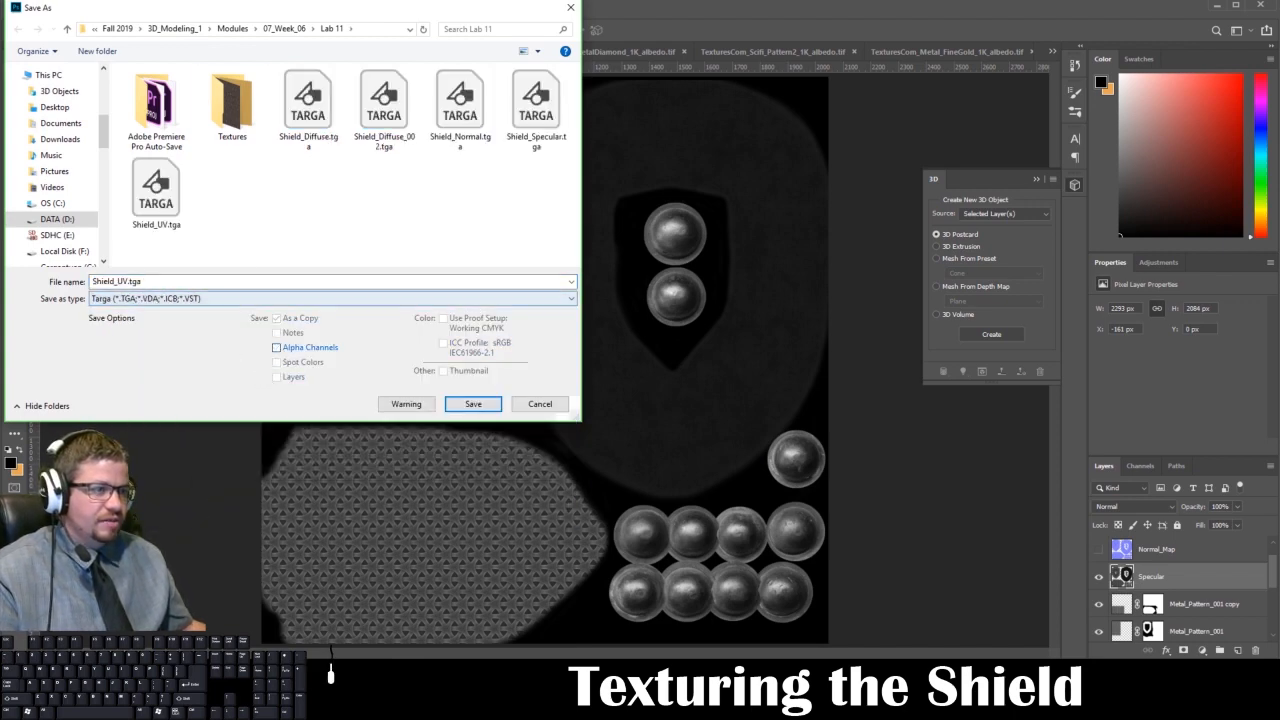
click(532, 124)
double_click(125, 281)
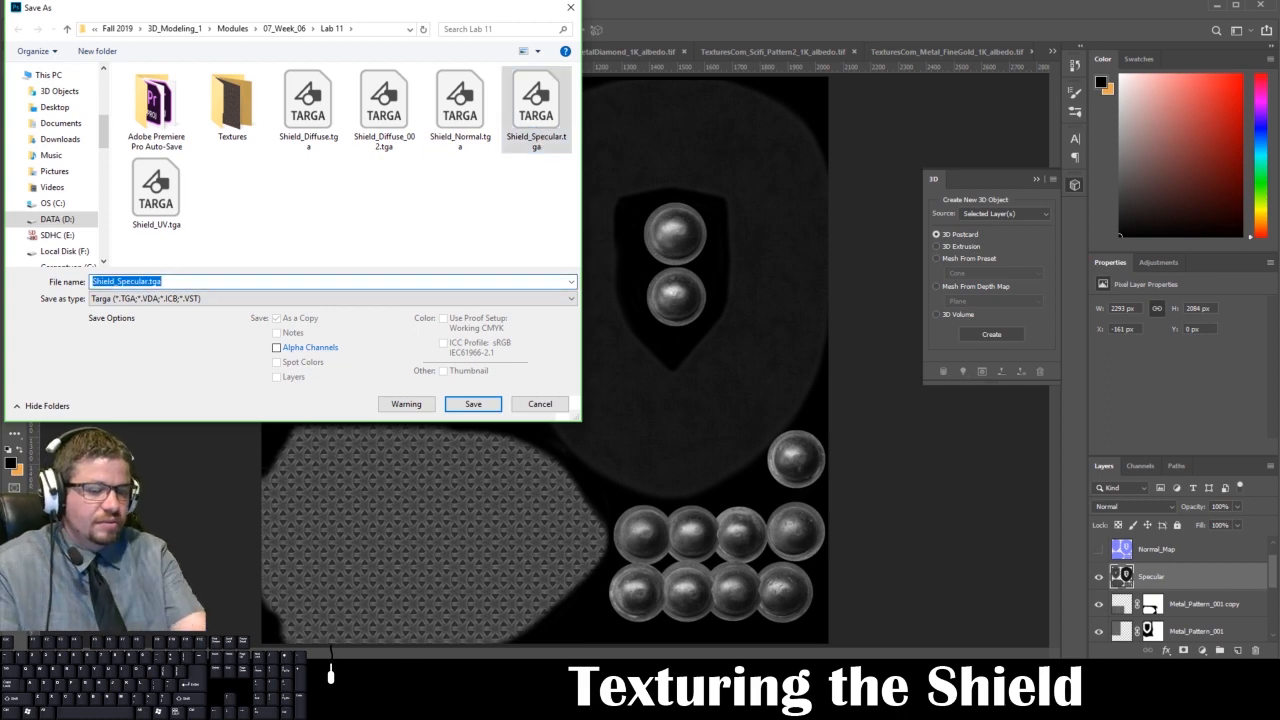
key(Right)
key(Left)
key(Left)
key(Left)
key(Left)
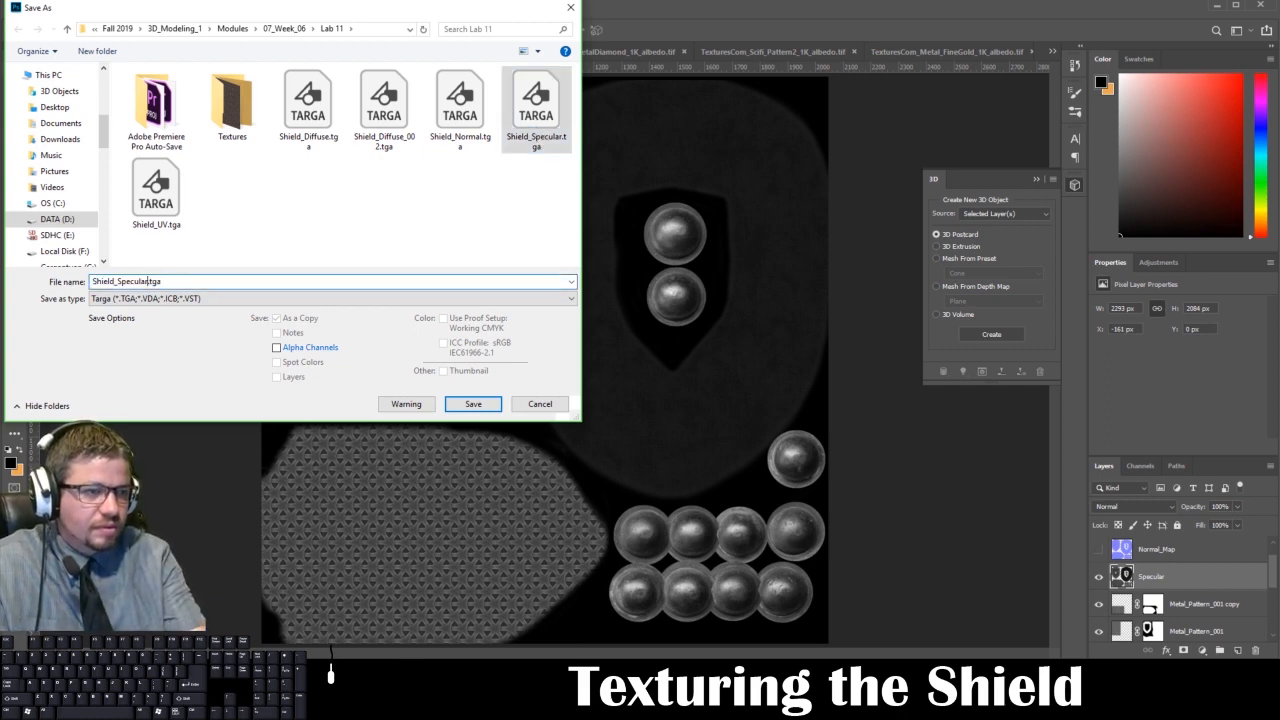
text(_00)
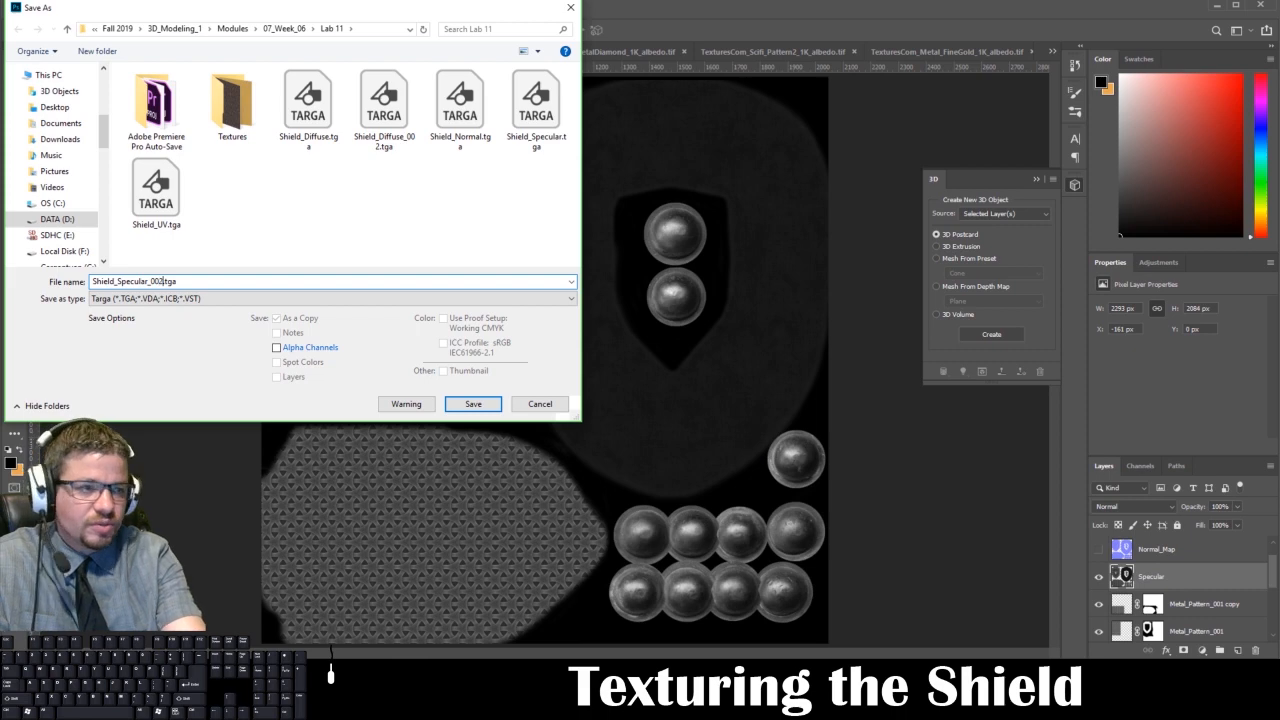
text(2)
key(Return)
key(Return)
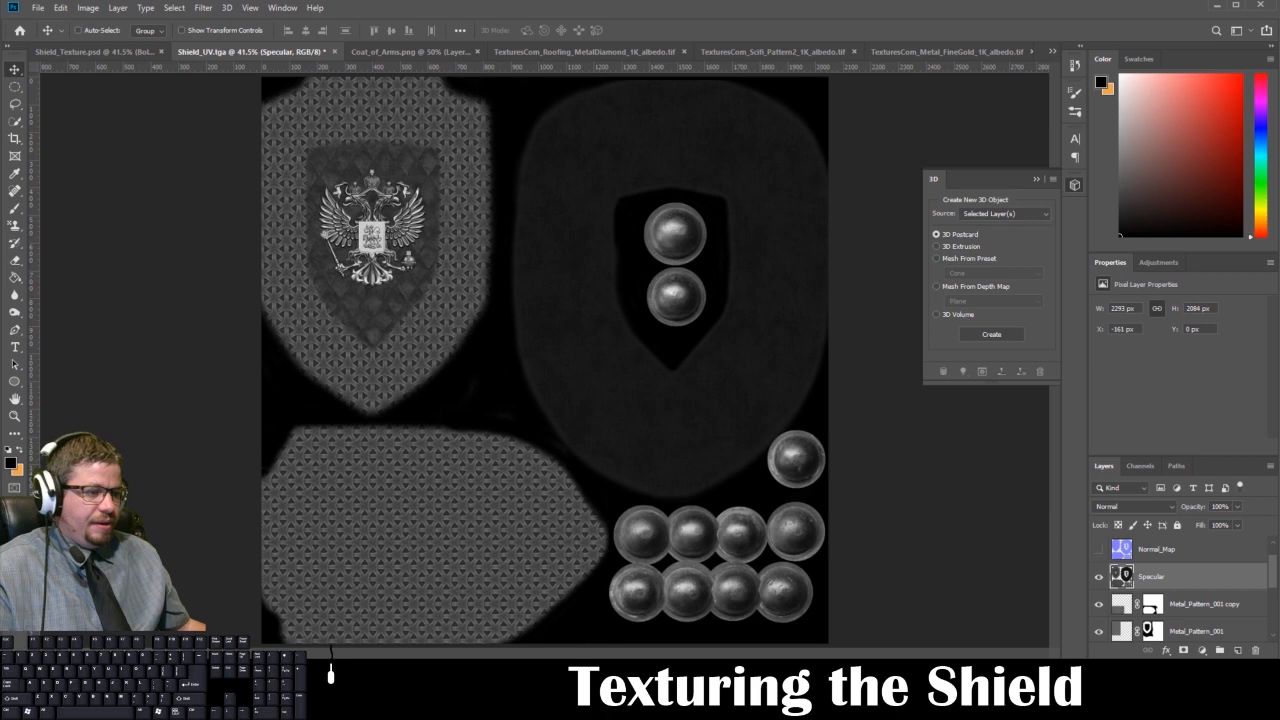
Switch to Maya and connect a file texture using Shield_Specular_002.tga to the Specular Color of the shield's blinn2 material.
click(451, 616)
click(656, 382)
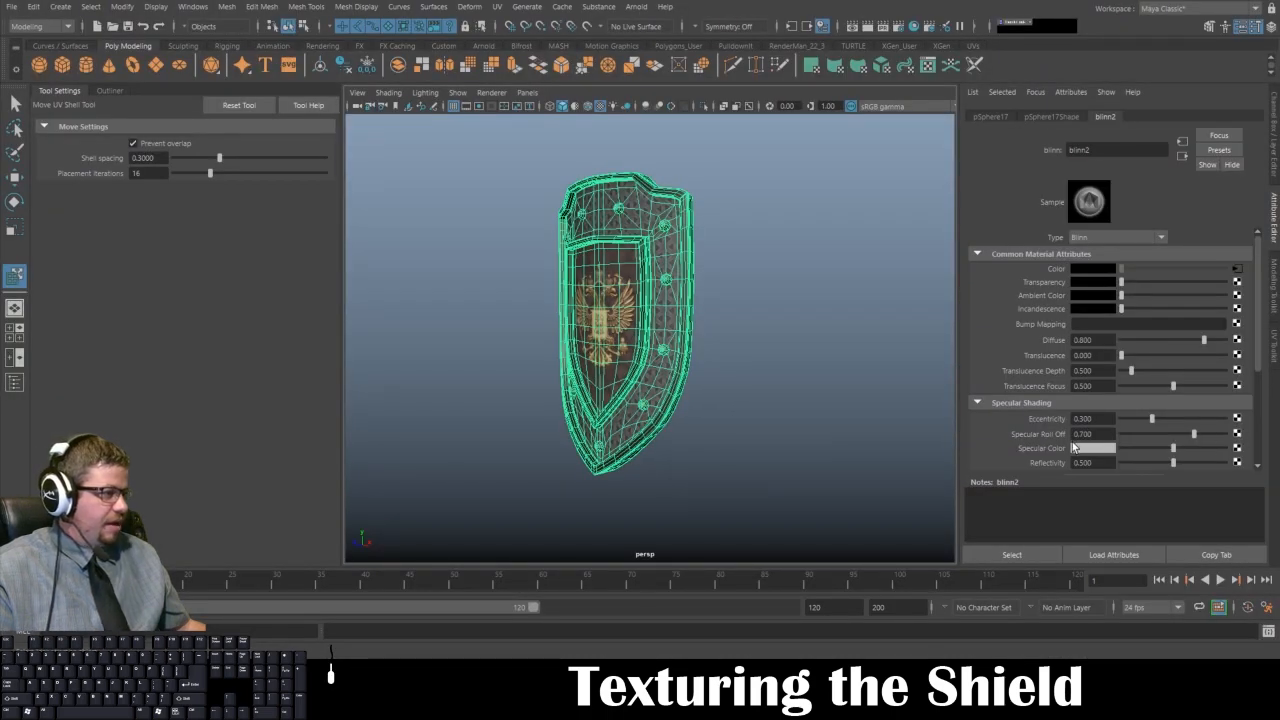
click(1237, 449)
click(588, 235)
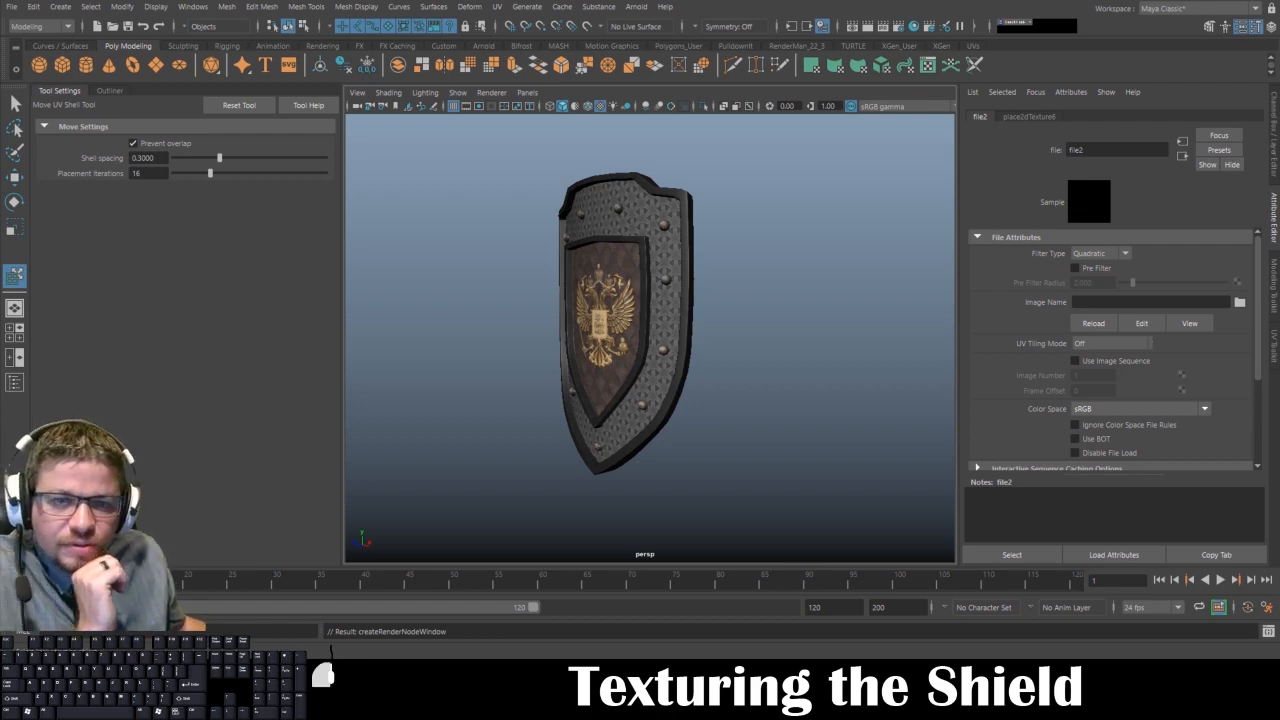
drag(1279, 165, 600, 152)
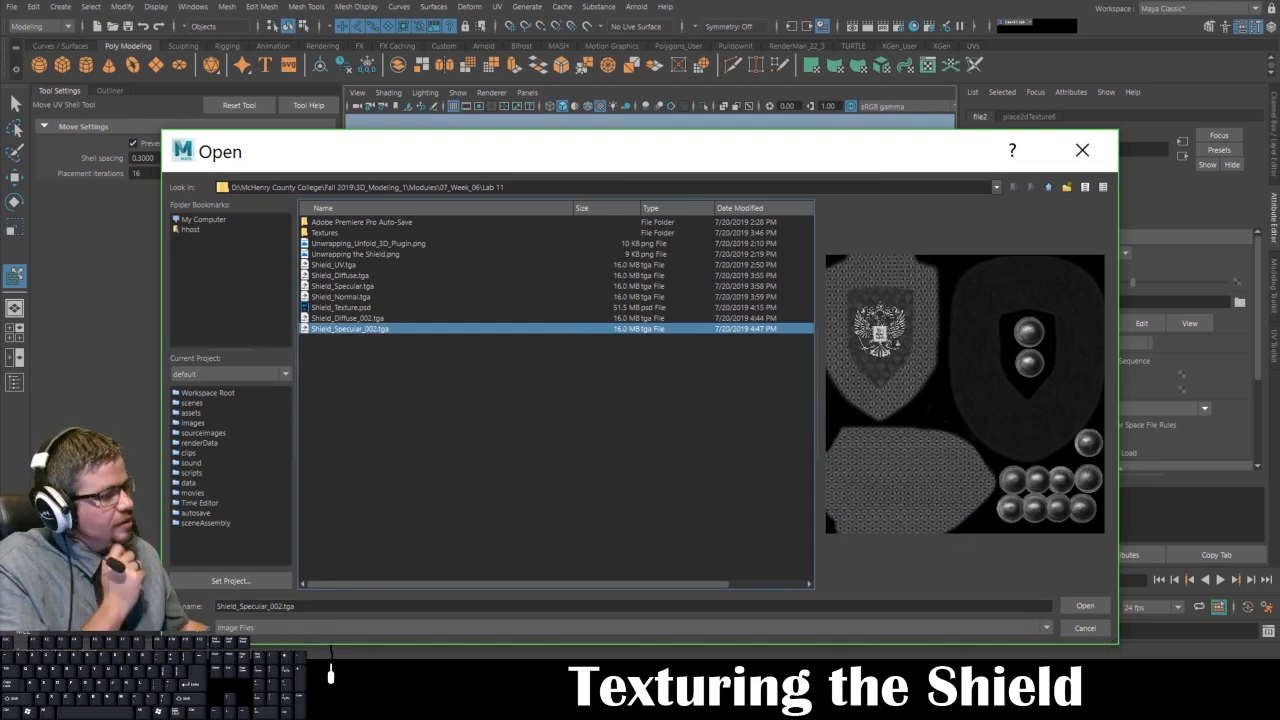
click(1085, 606)
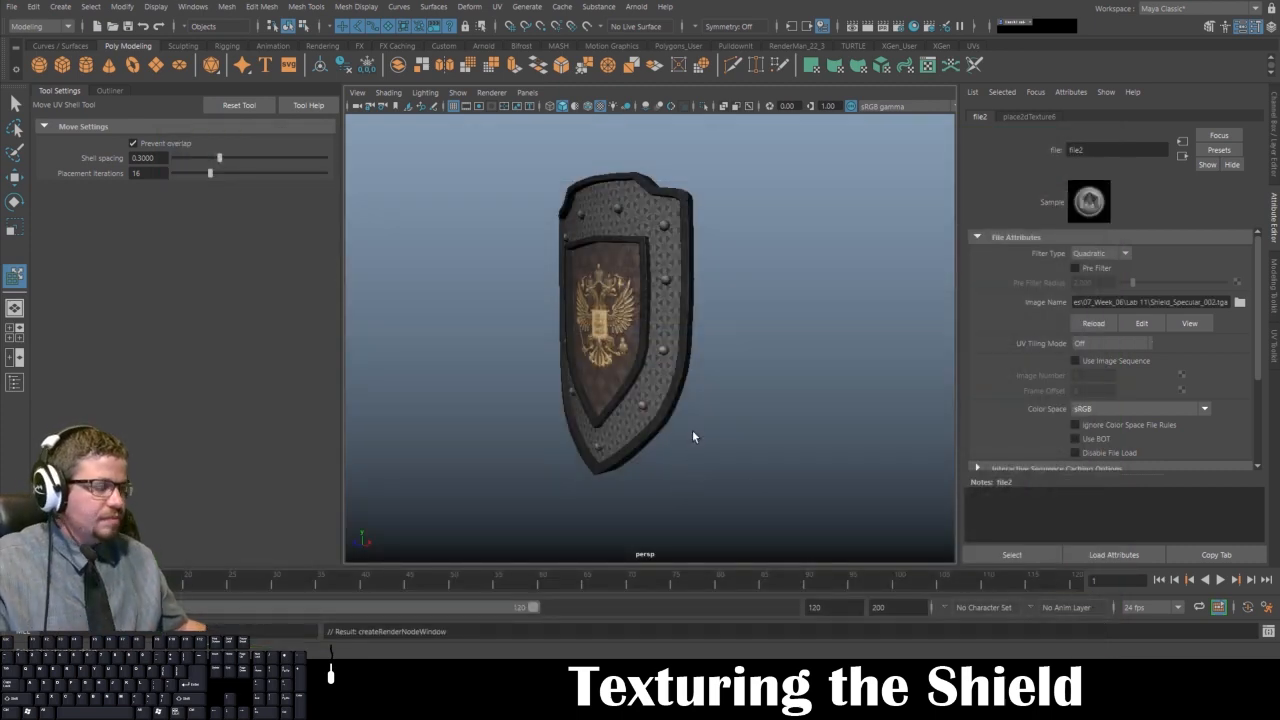
drag(617, 356, 507, 485)
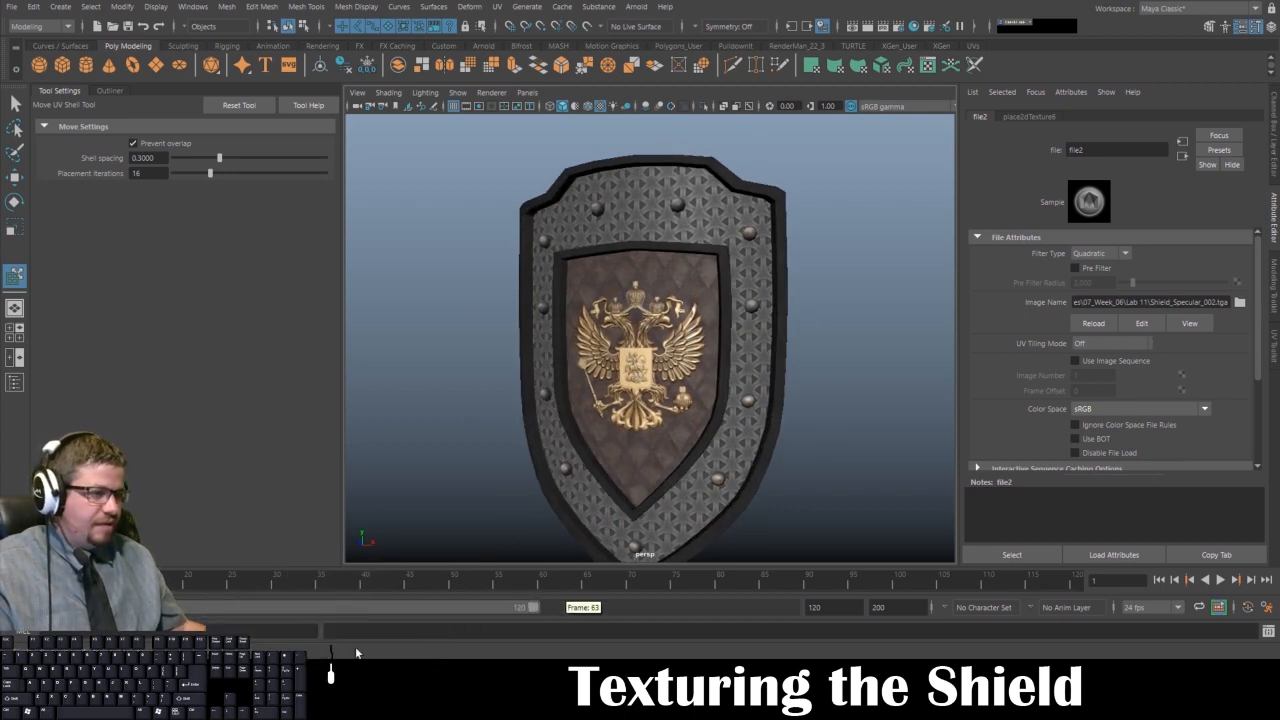
Switch to Photoshop, decline running the script, collapse the 3D panel, and show and select the Normal_Map layer.
click(640, 706)
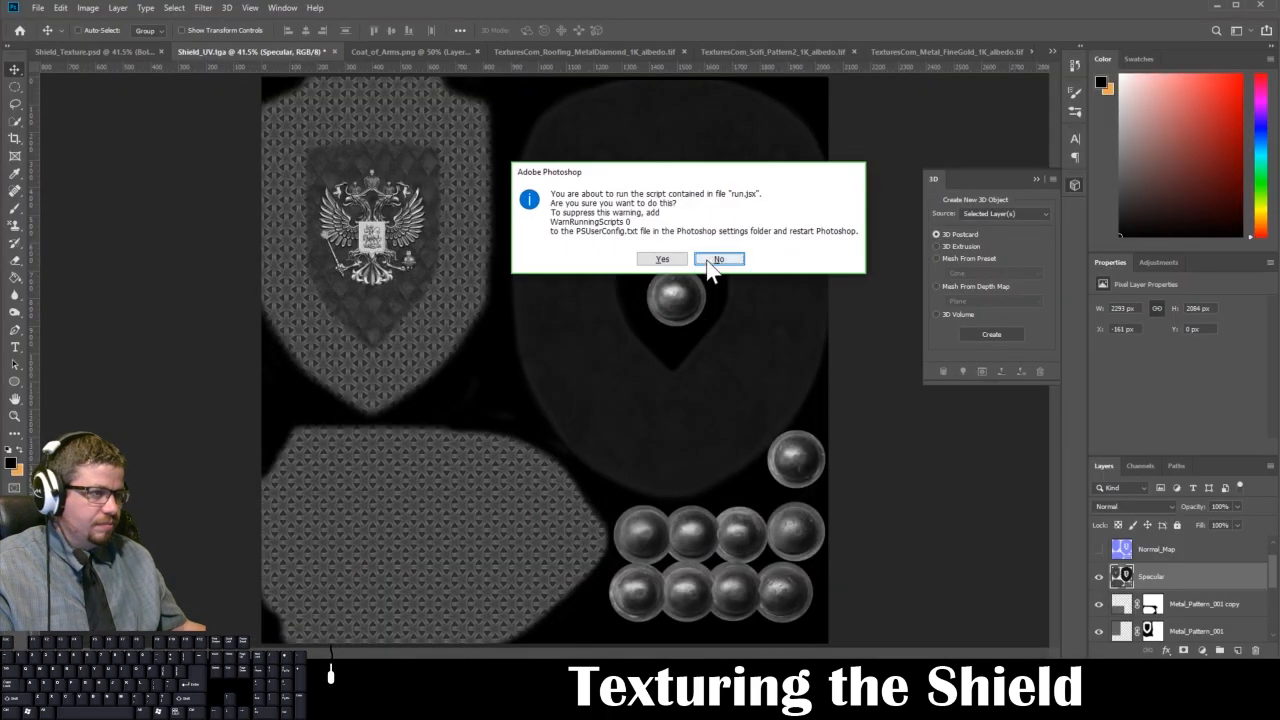
click(718, 259)
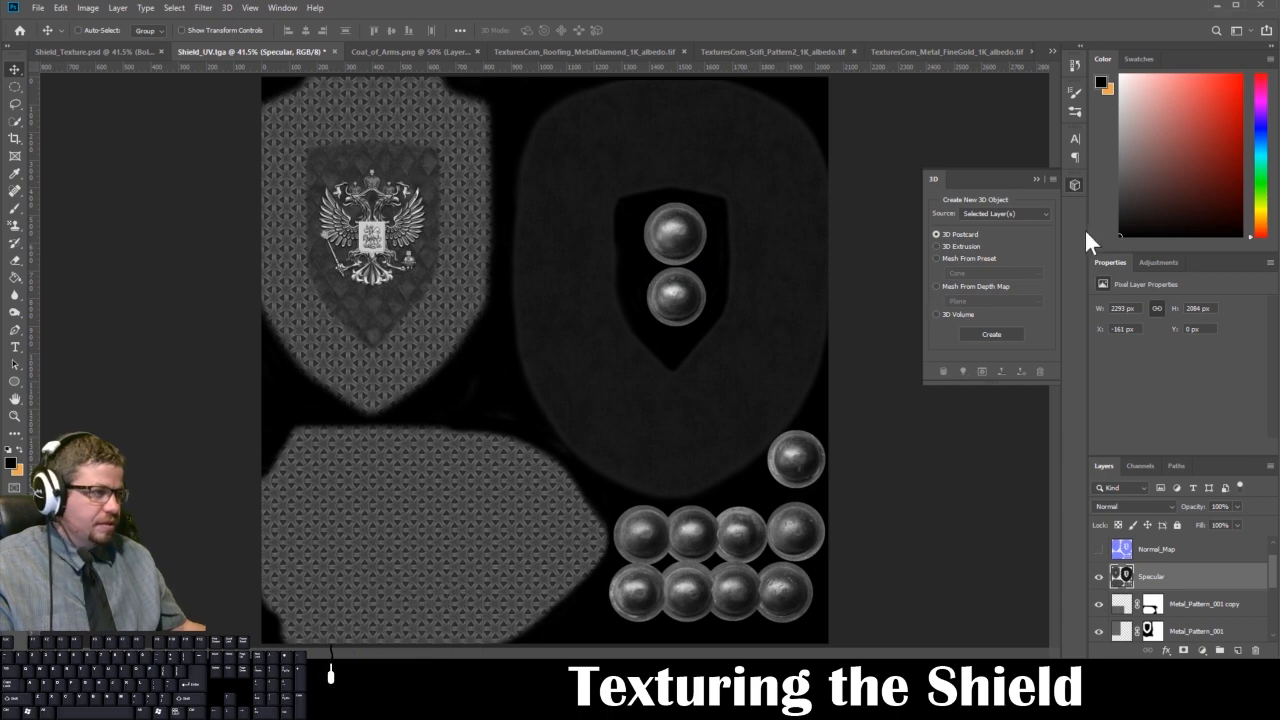
click(1037, 179)
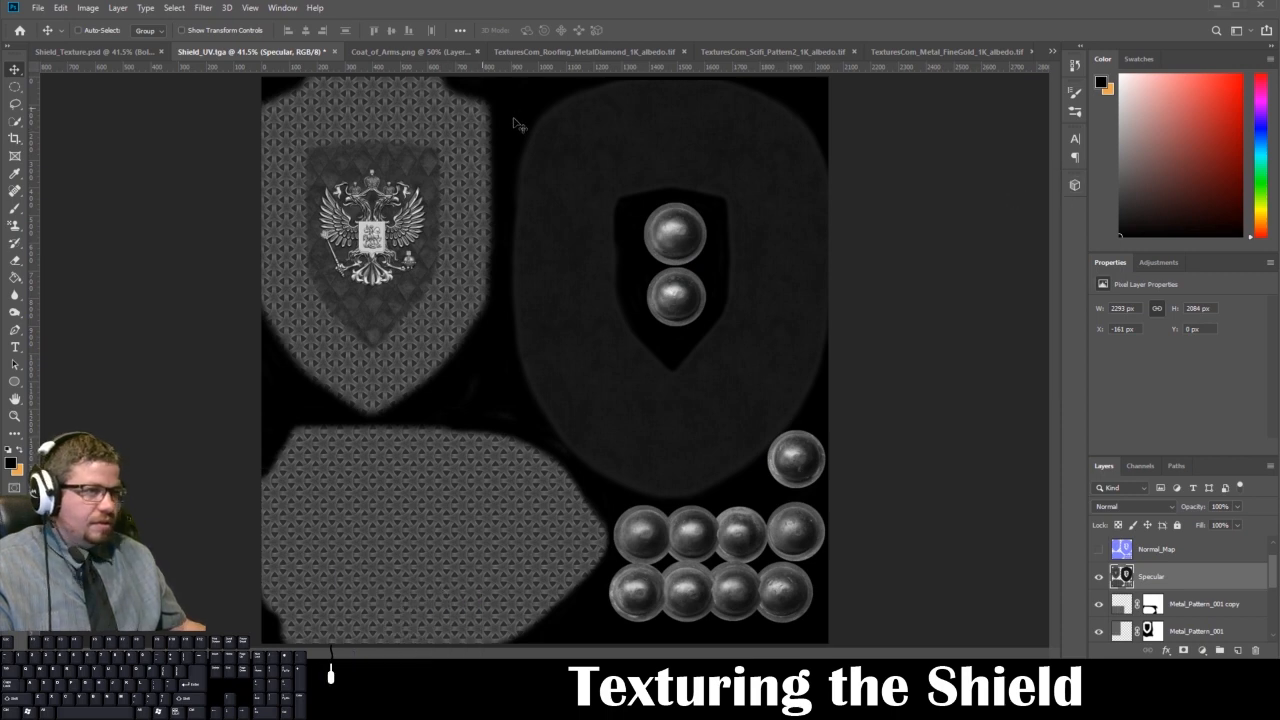
click(1098, 549)
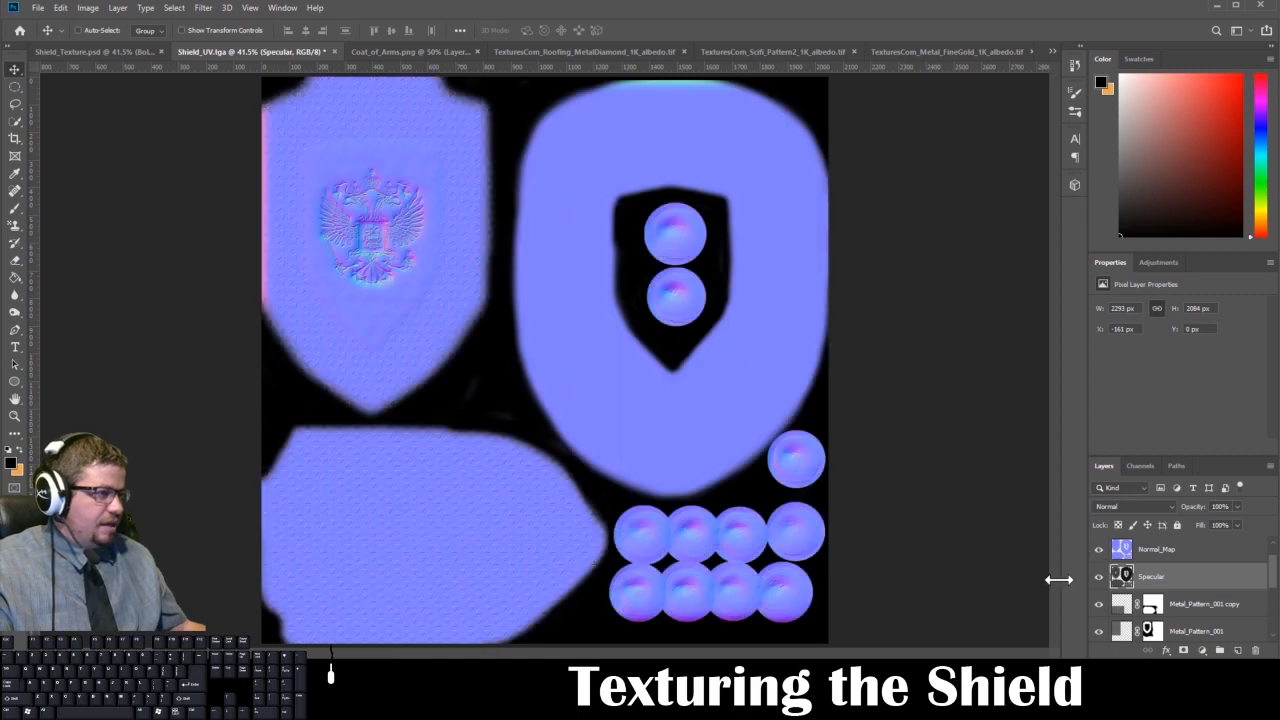
click(1121, 548)
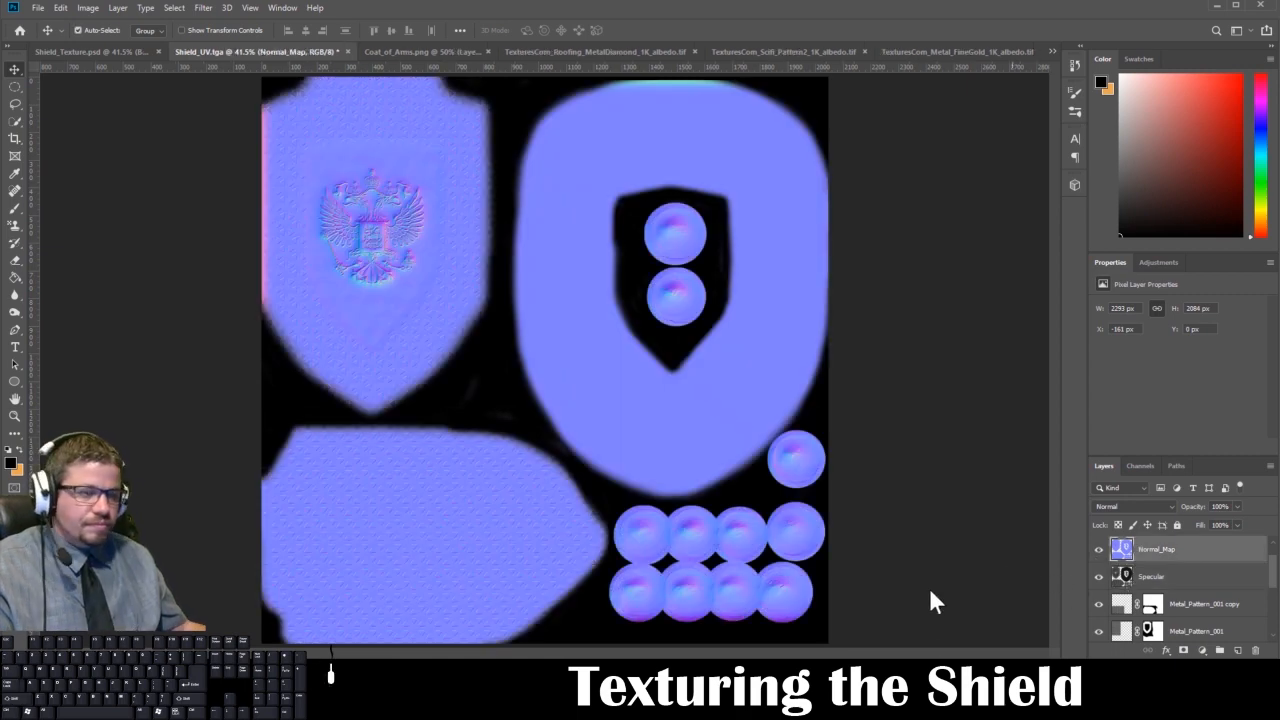
Save a Targa copy of the normal map as Shield_Normal_002.tga in the Lab 11 folder at 32 bits/pixel.
key(ctrl+shift+s)
click(327, 298)
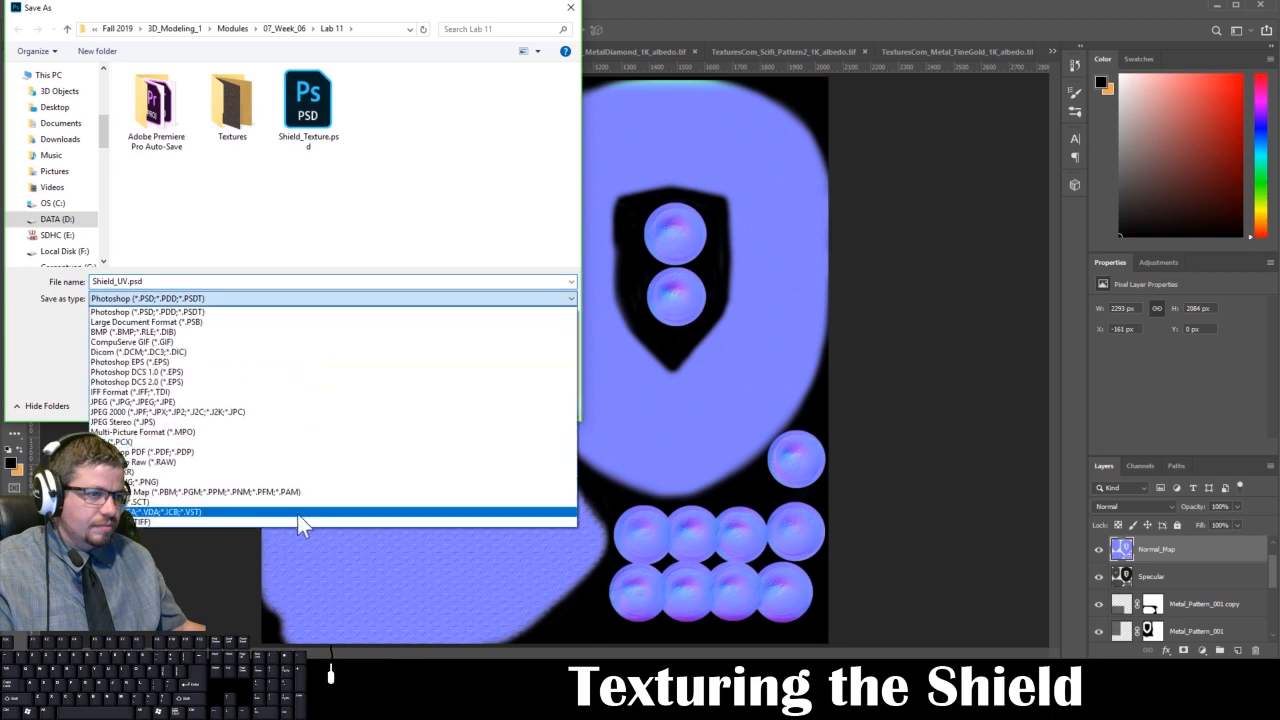
click(284, 505)
click(285, 299)
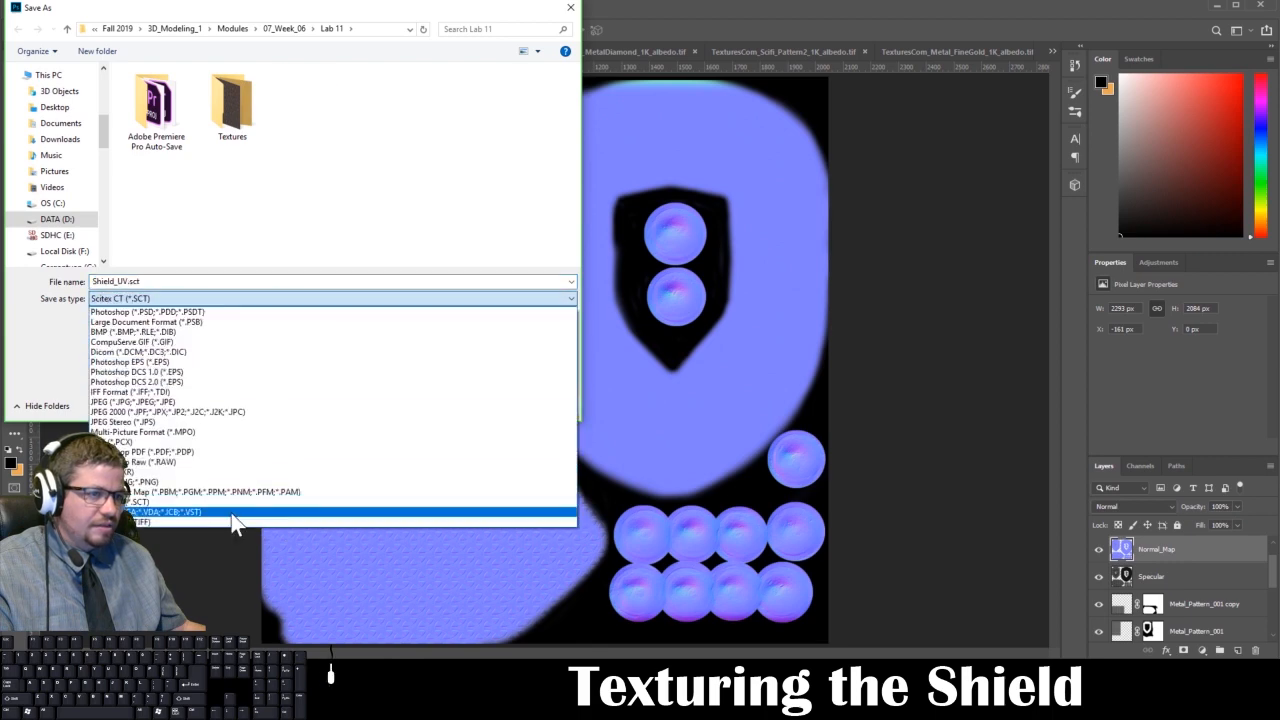
click(231, 513)
click(231, 282)
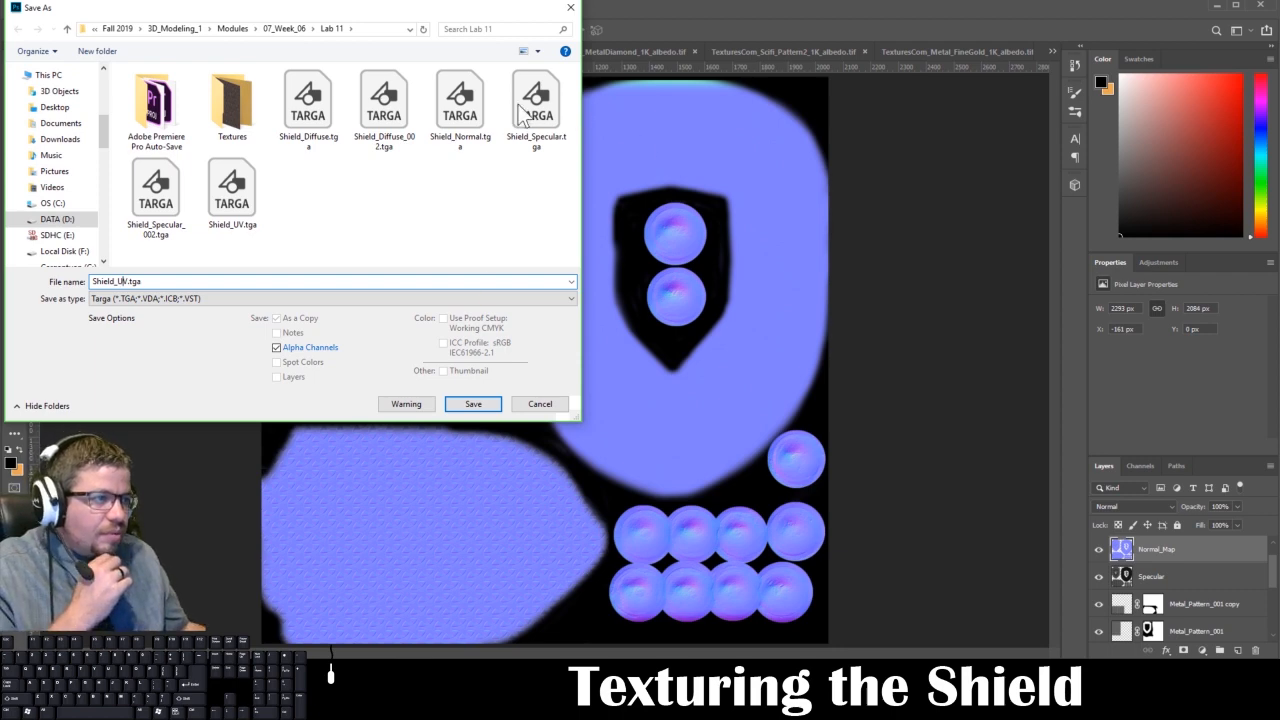
click(460, 105)
click(140, 282)
click(145, 282)
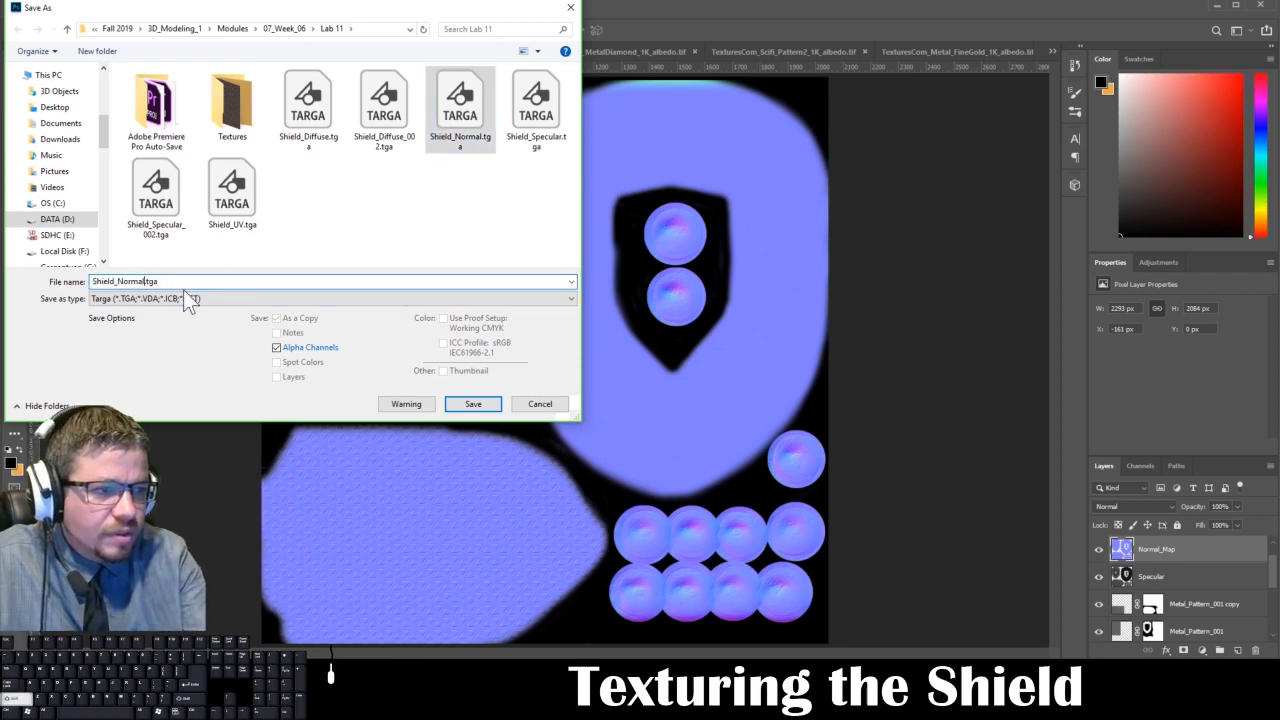
text(_)
key(BackSpace)
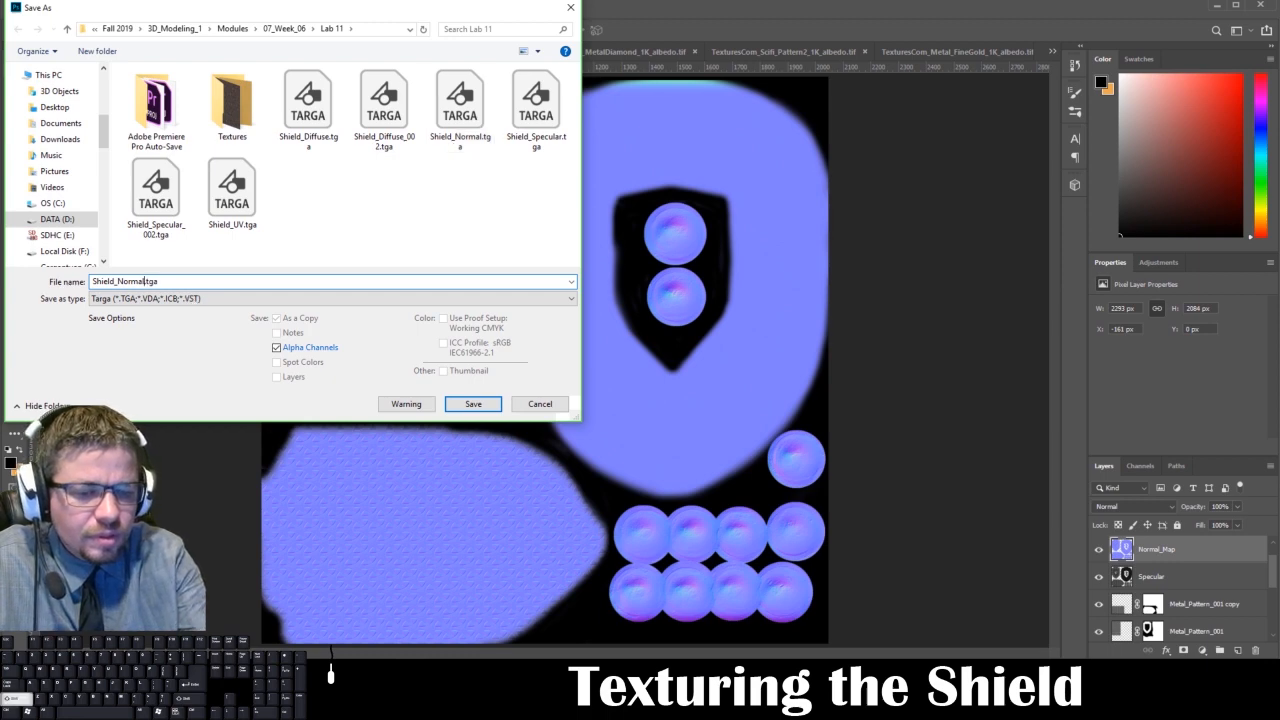
text(_002)
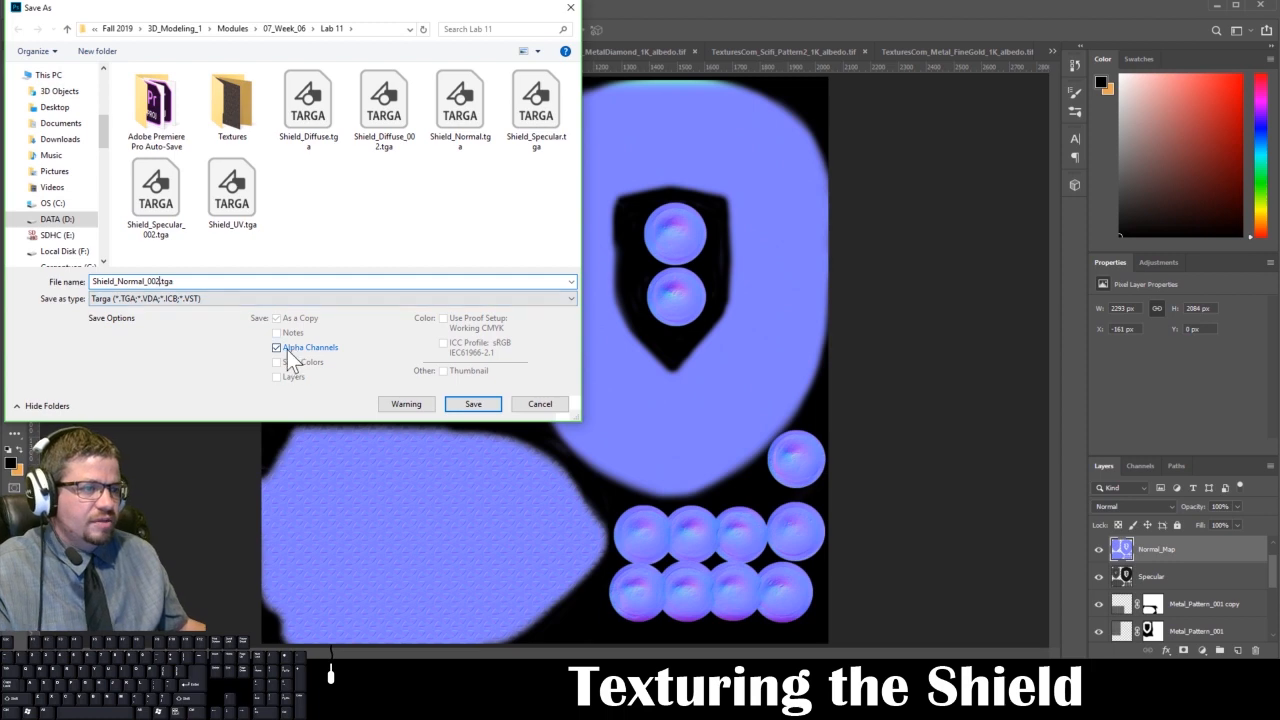
click(471, 403)
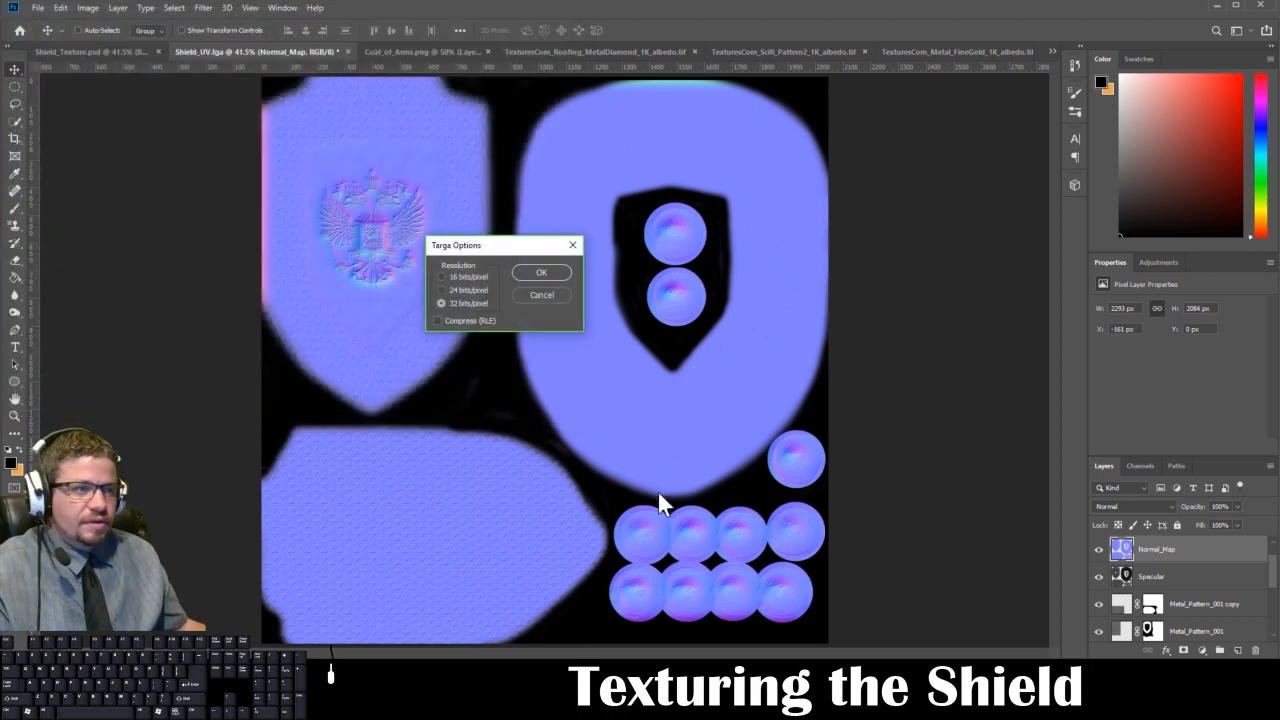
click(545, 275)
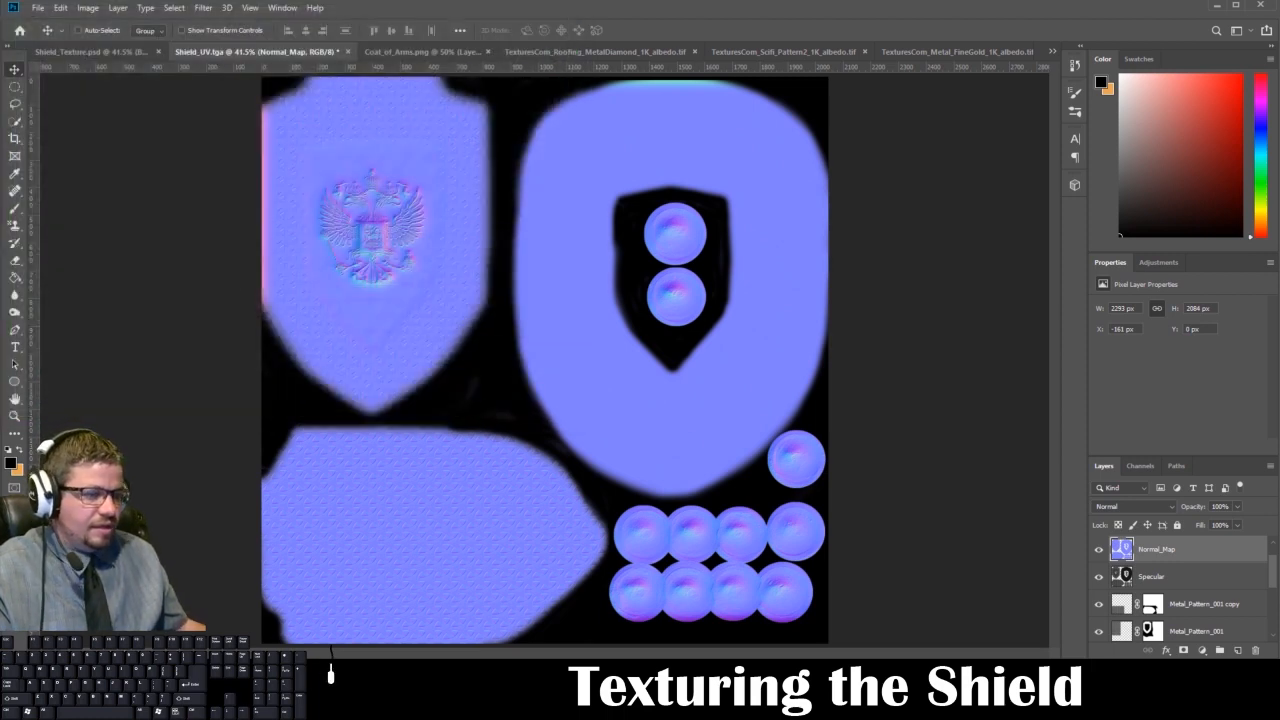
Switch to Maya, add a file texture to the Bump Mapping of blinn2, and set its bump node to use Tangent Space Normals.
click(356, 632)
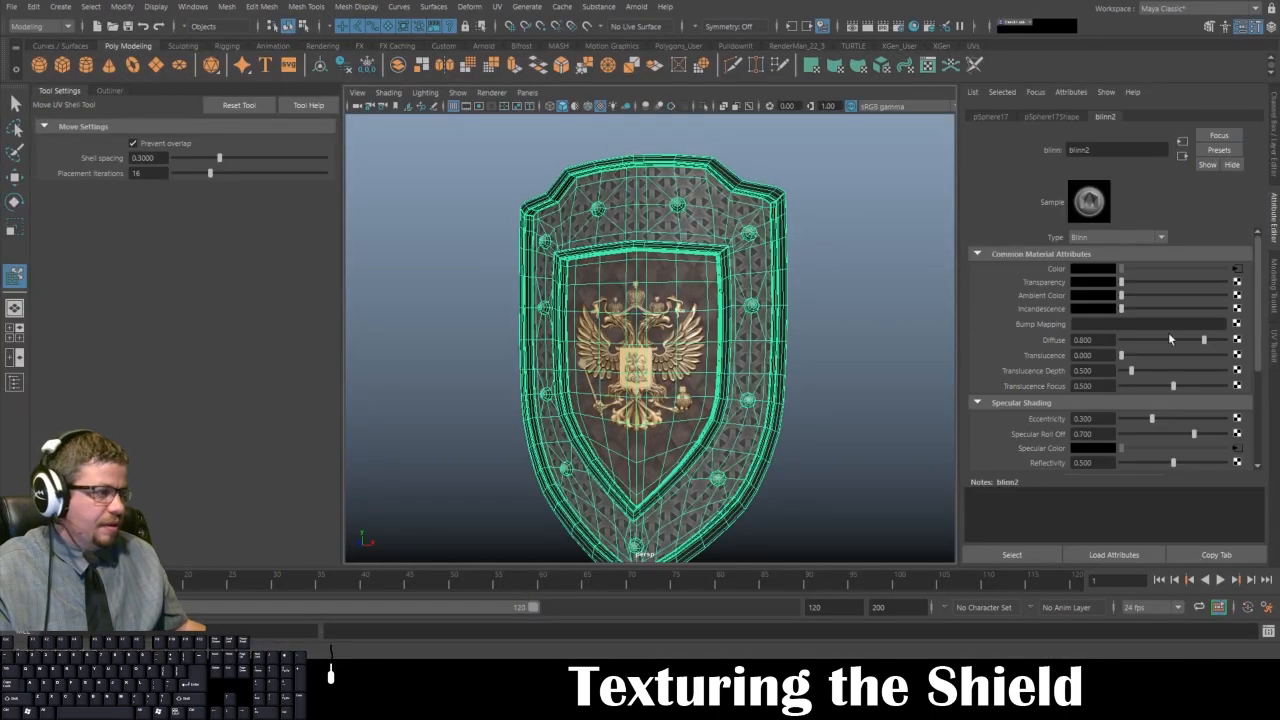
scroll(1158, 416, down, 3)
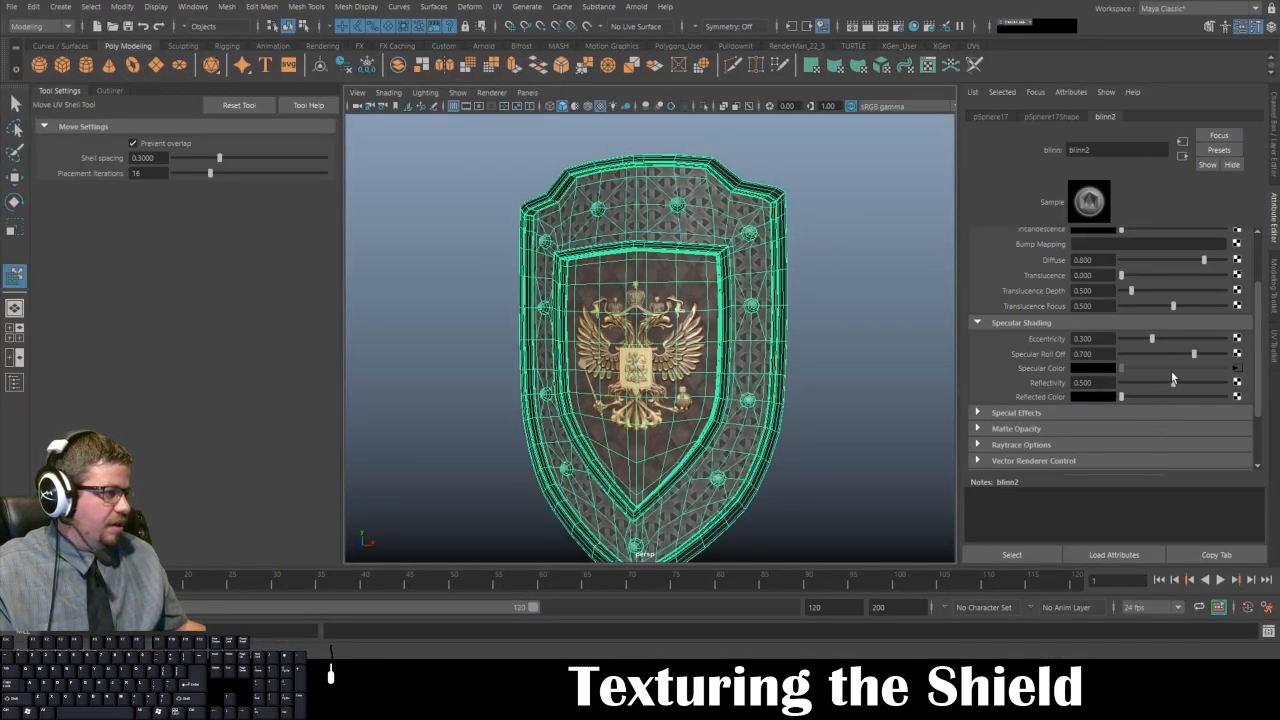
scroll(1118, 275, up, 3)
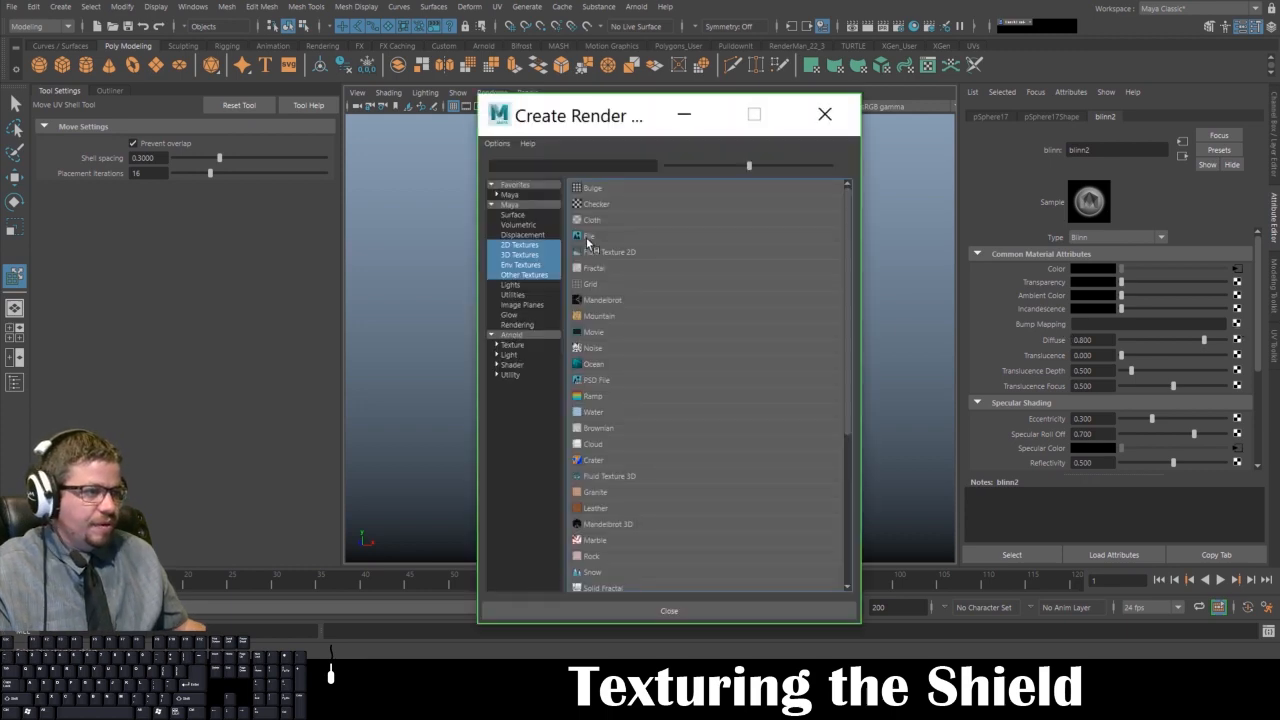
click(588, 236)
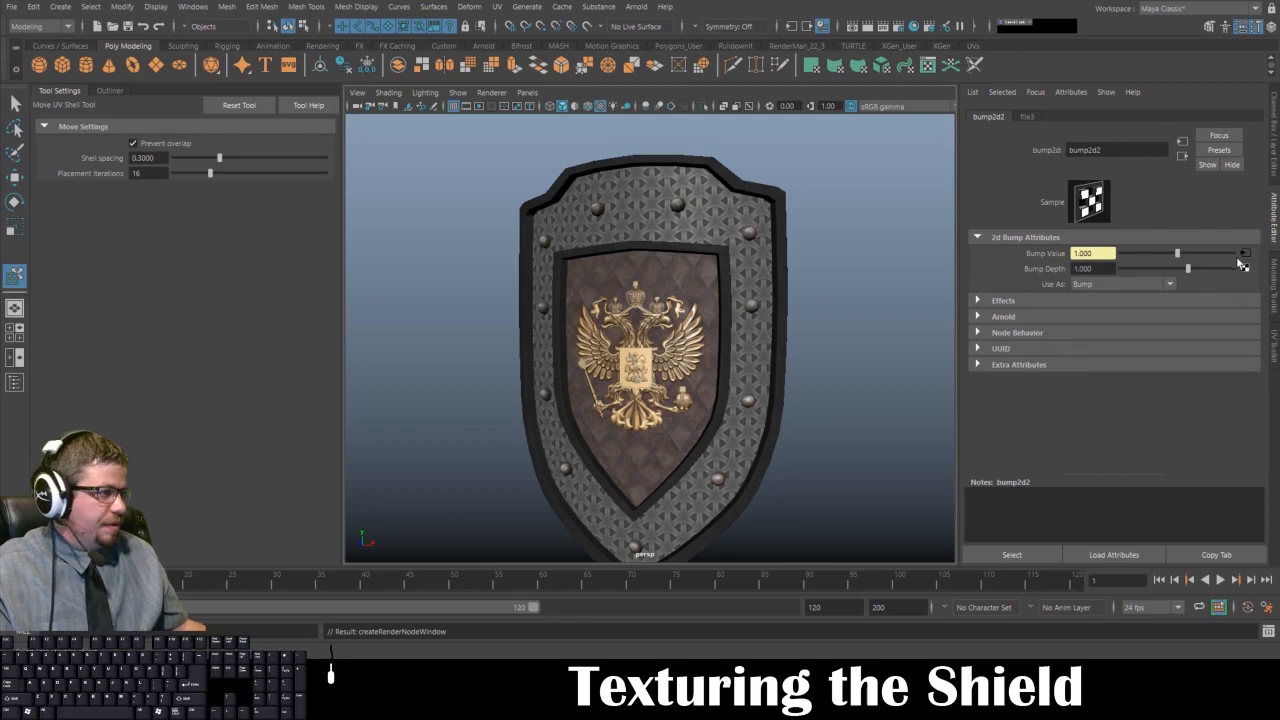
click(1166, 282)
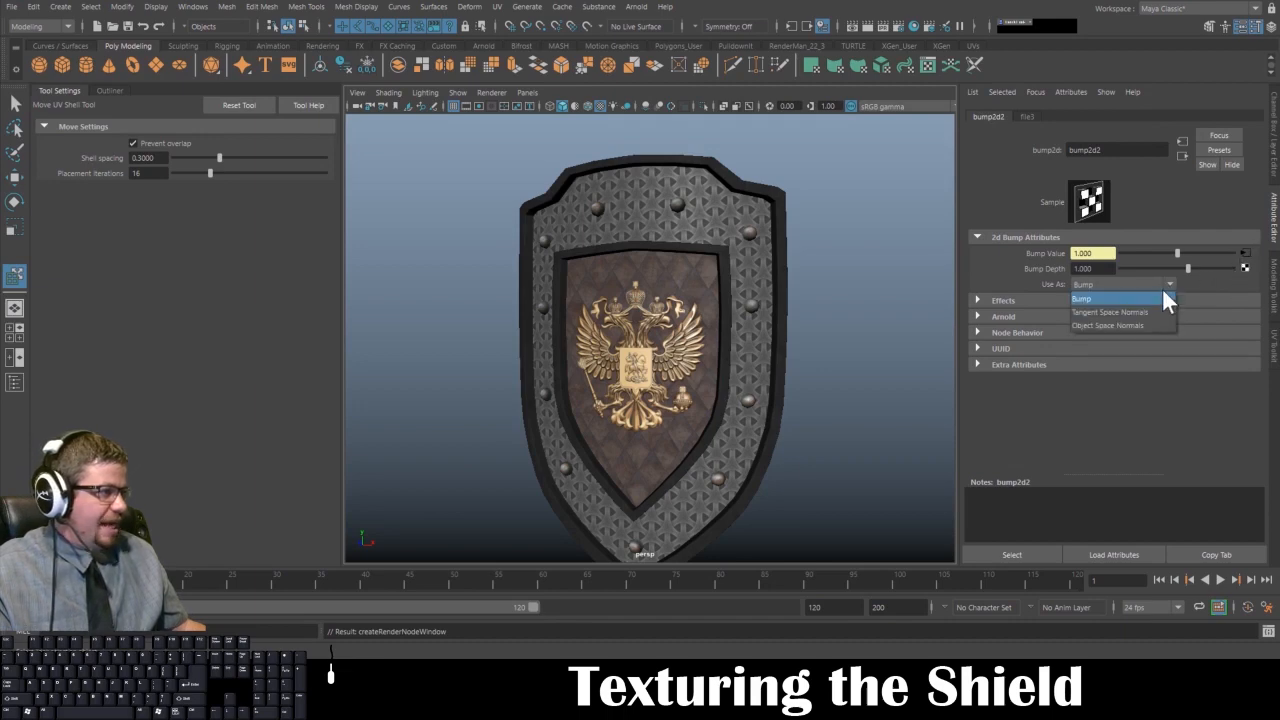
click(1152, 310)
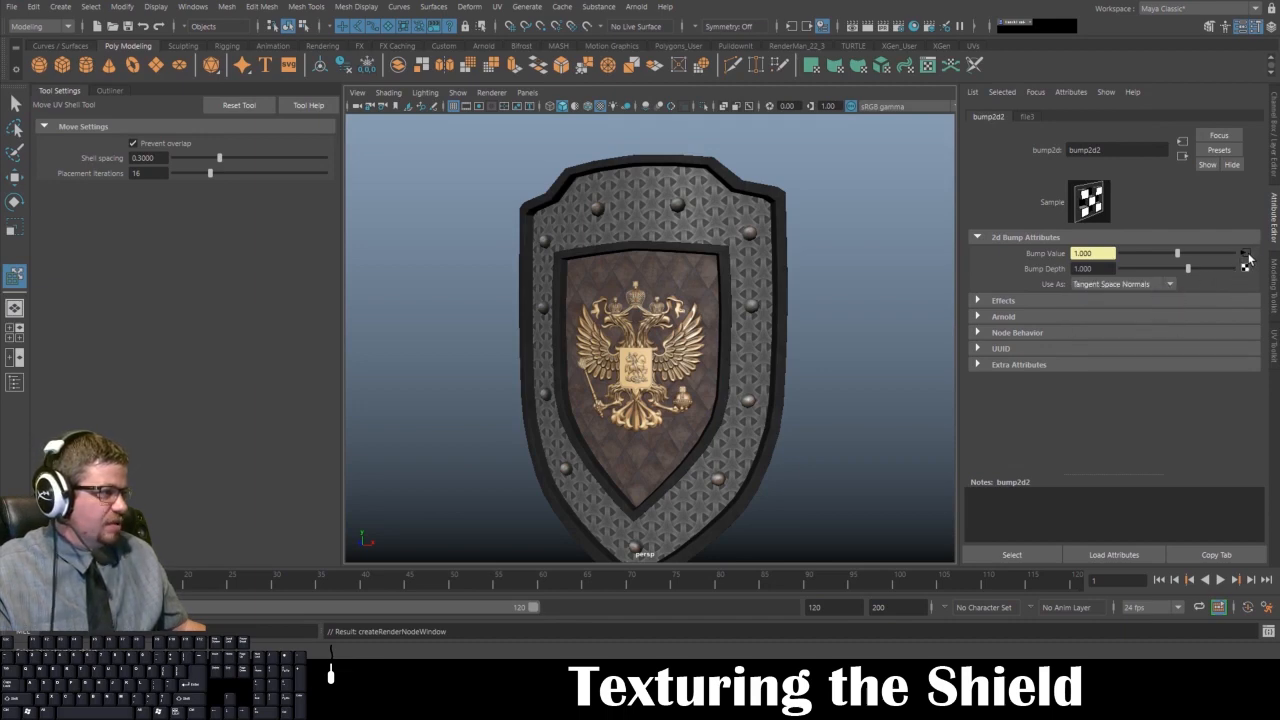
Load Shield_Normal_002.tga from the Lab 11 folder as the image of the bump map's file texture.
click(1028, 117)
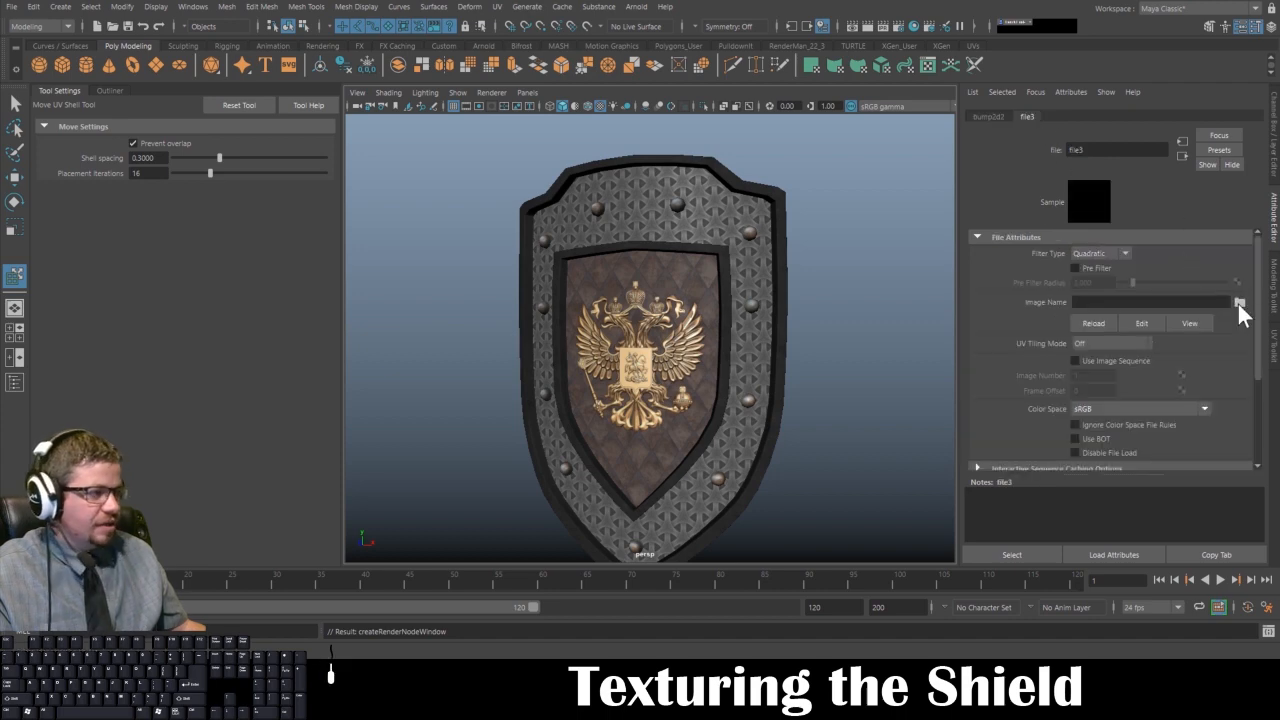
drag(0, 220, 577, 86)
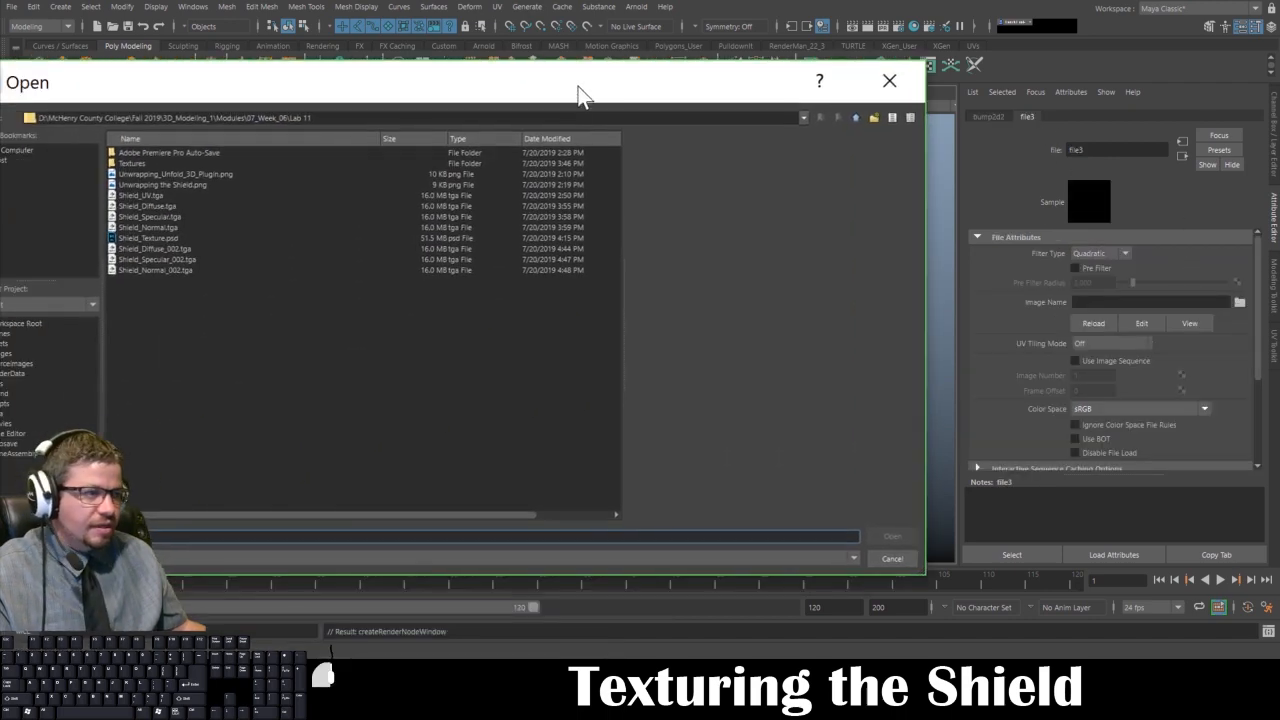
click(211, 270)
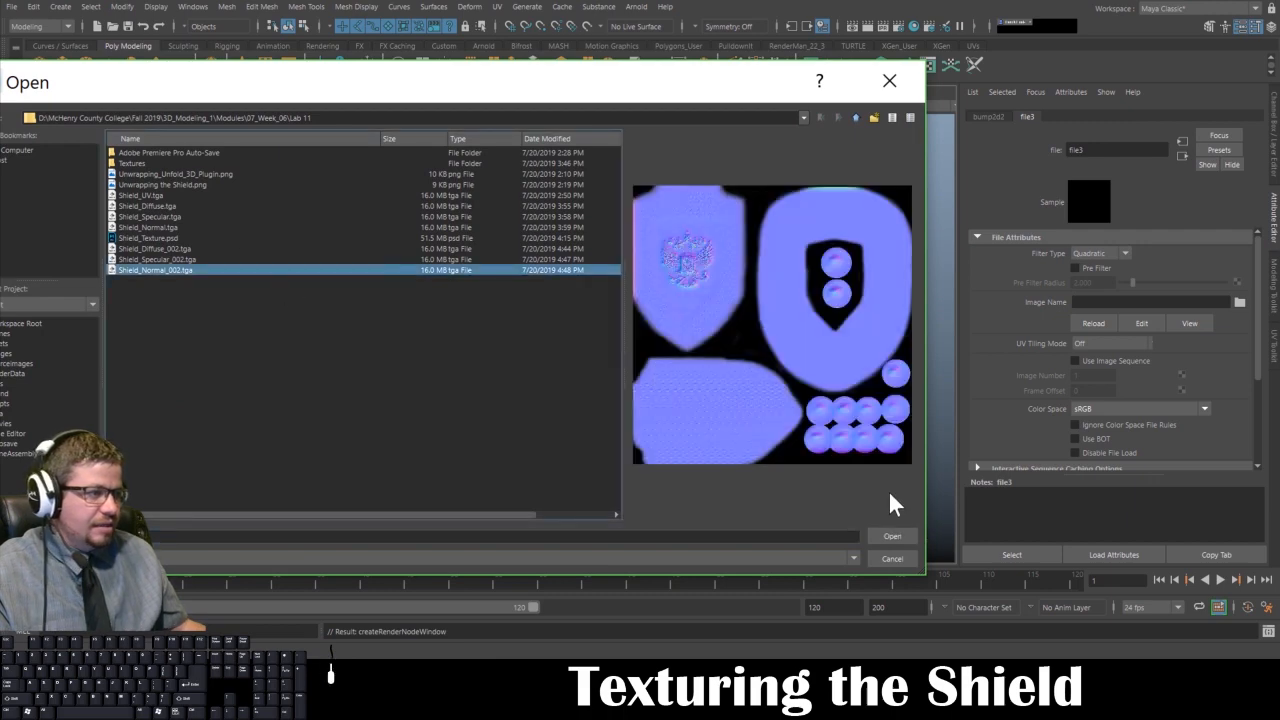
click(889, 537)
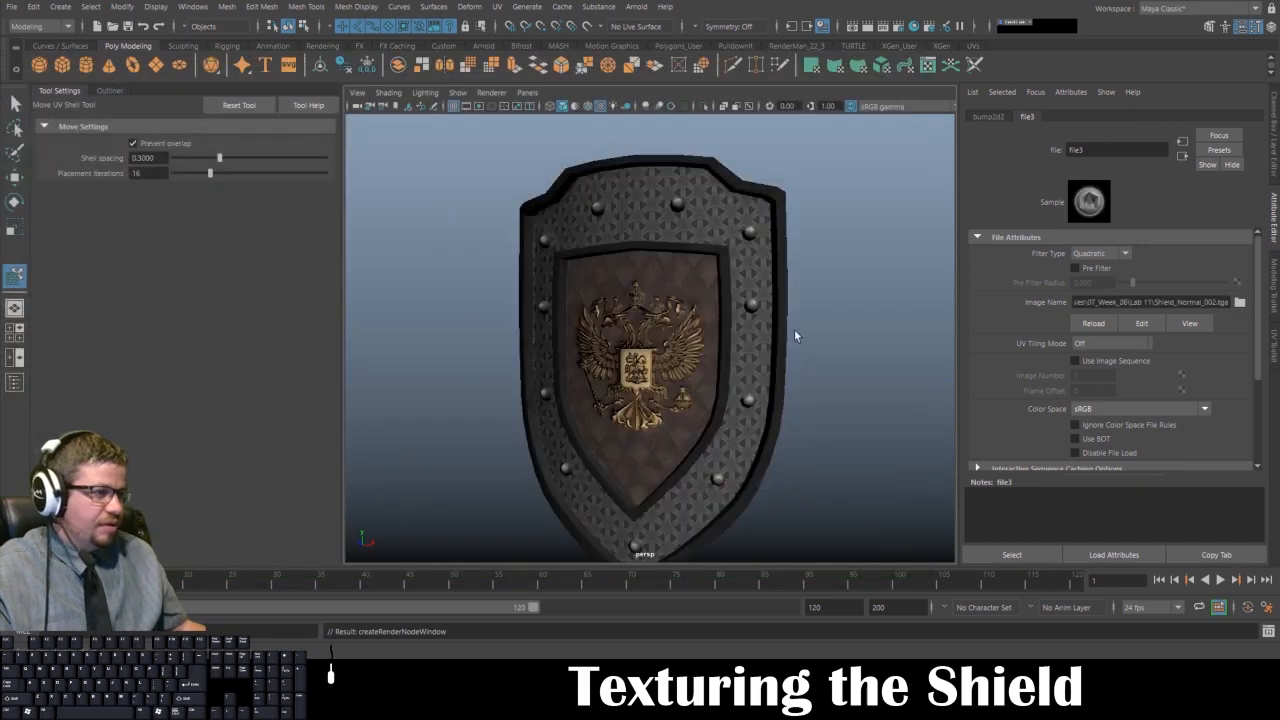
Deselect the shield and inspect its textured surface up close in the Legacy High Quality Viewport.
click(795, 336)
drag(608, 351, 490, 233)
click(490, 92)
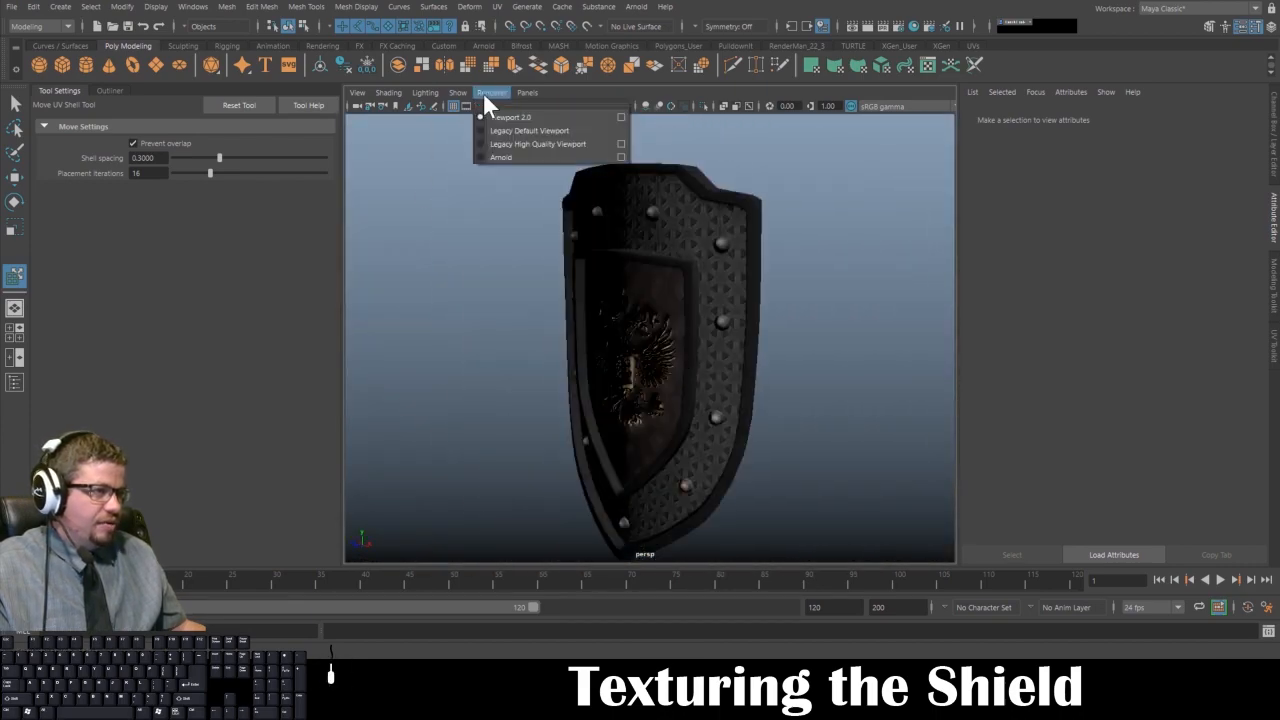
click(530, 145)
drag(529, 150, 588, 327)
key(f)
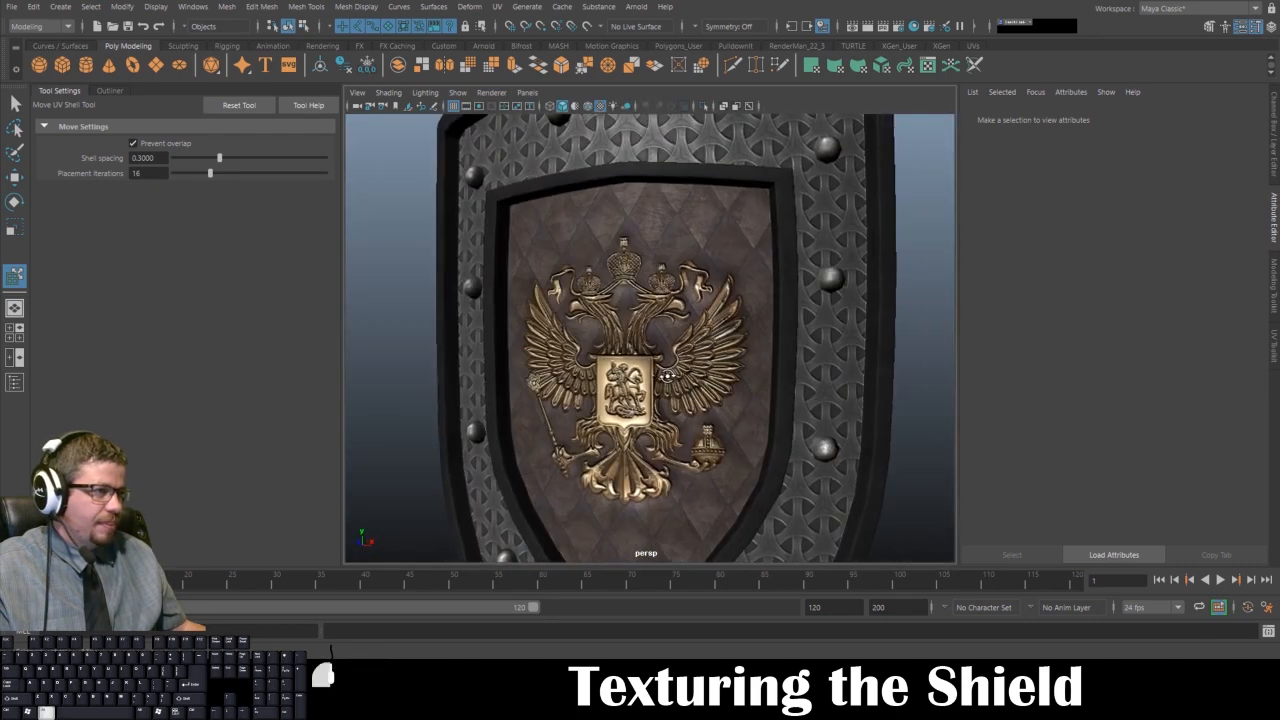
Compare the textured shield under the Arnold and Viewport 2.0 viewport renderers from different angles.
click(491, 92)
click(516, 156)
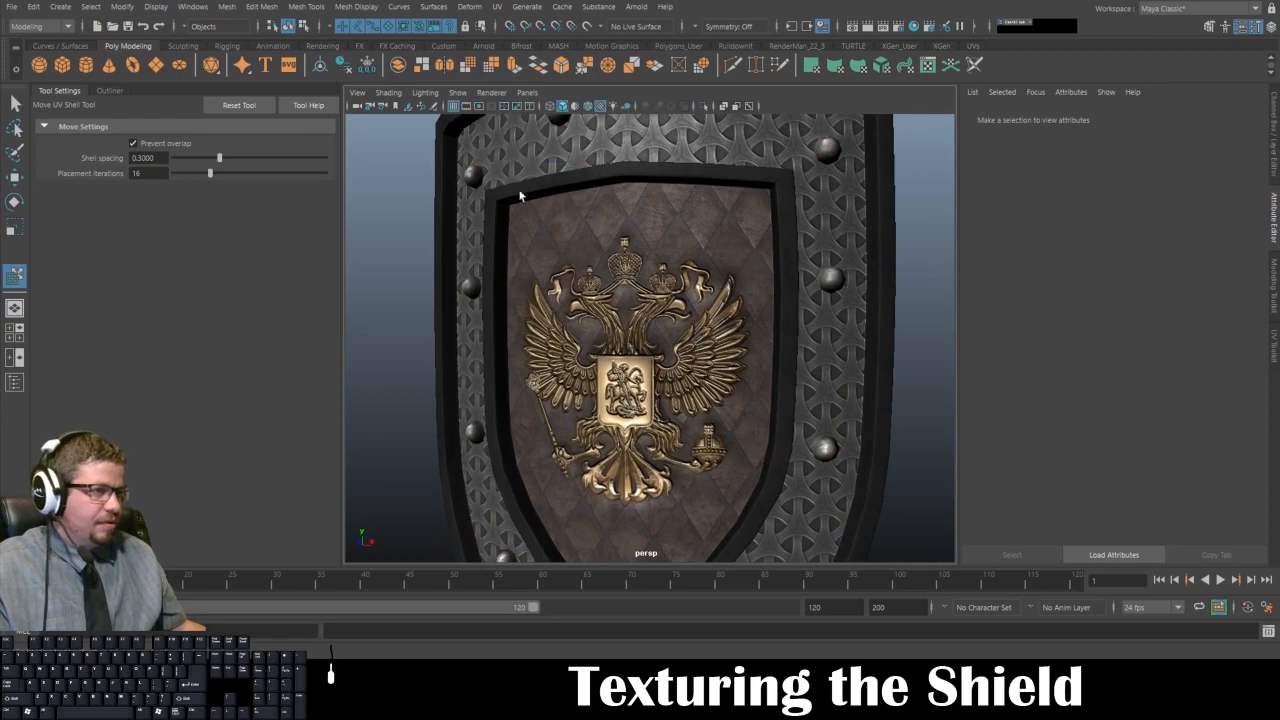
drag(600, 330, 540, 250)
click(493, 92)
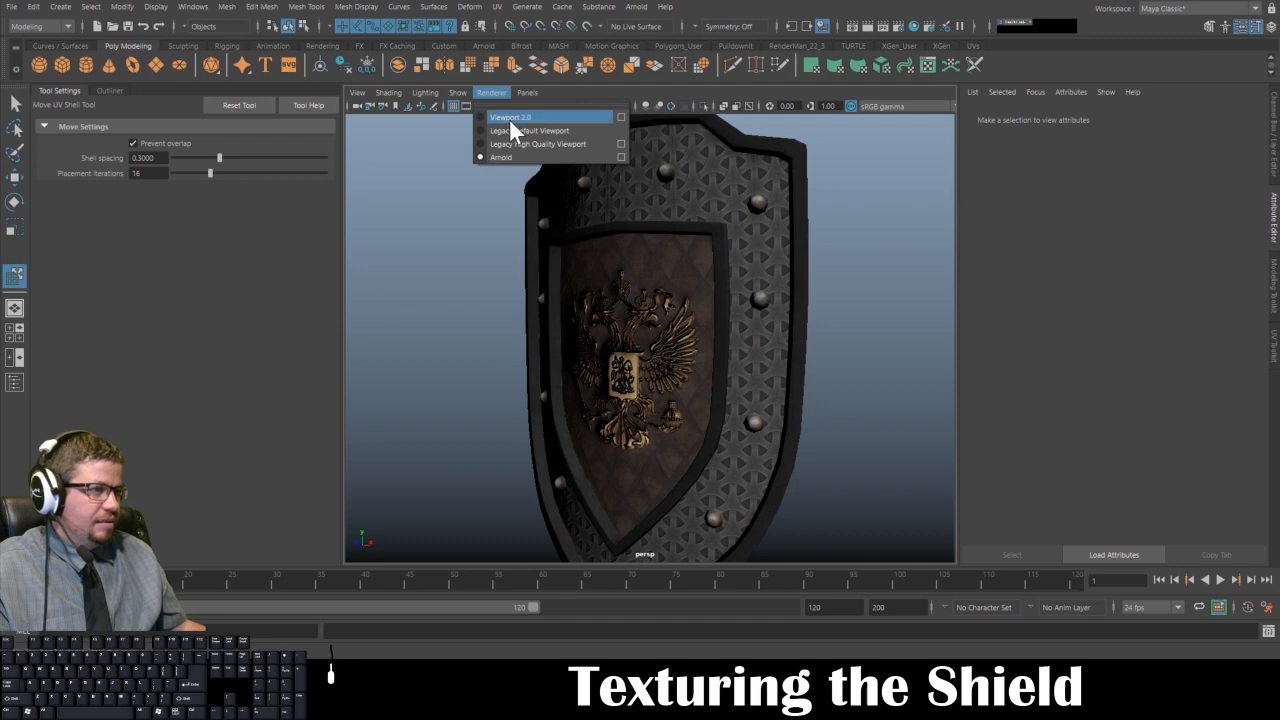
click(509, 118)
drag(687, 430, 919, 357)
Set the viewport renderer to Legacy High Quality Viewport and bring the whole shield into view.
click(493, 92)
click(511, 142)
scroll(566, 343, down, 8)
drag(606, 264, 487, 94)
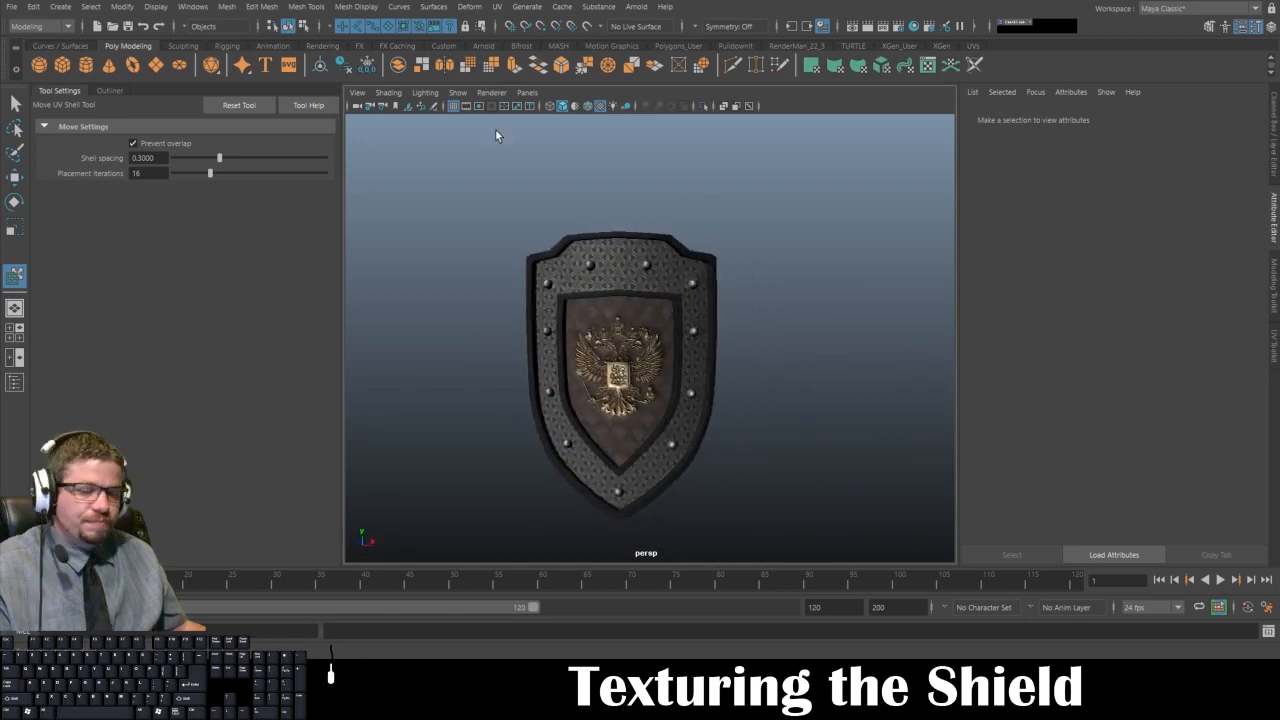
Compare the shield's textured display with plain untextured shading from several angles, ending in textured display.
key(6)
key(6)
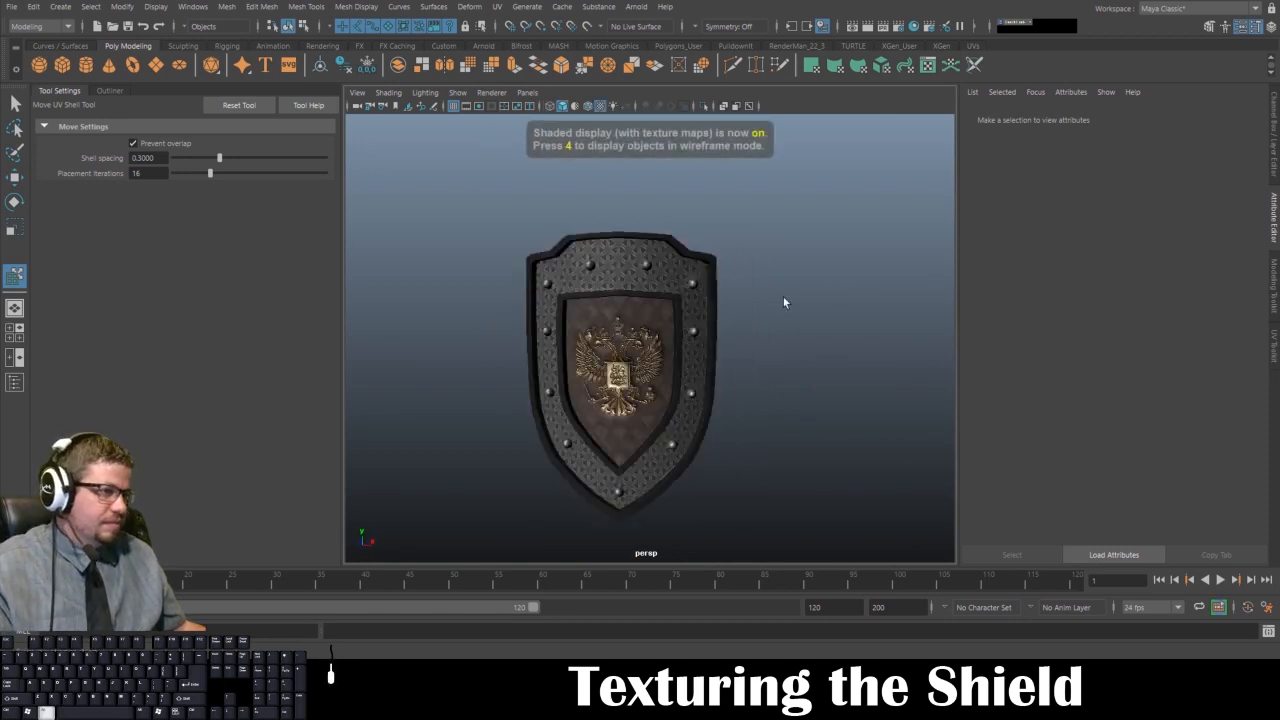
drag(783, 297, 771, 270)
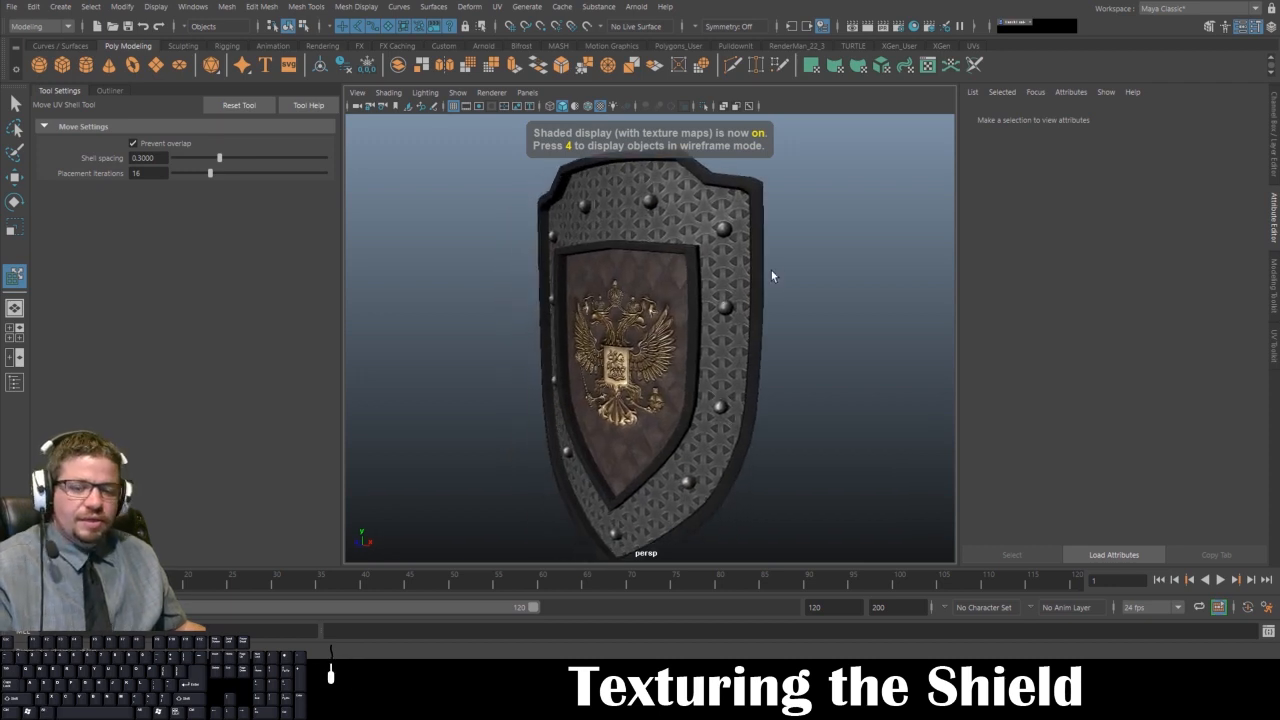
key(5)
drag(768, 322, 760, 302)
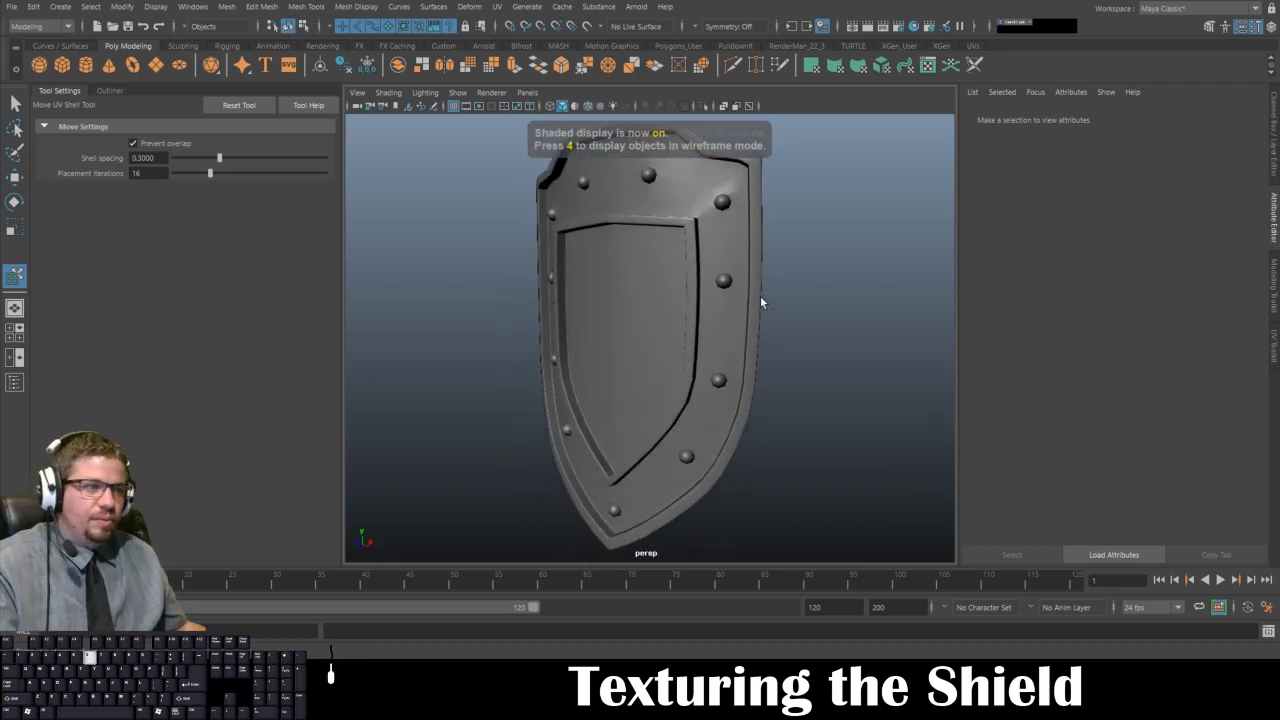
key(6)
drag(874, 317, 645, 323)
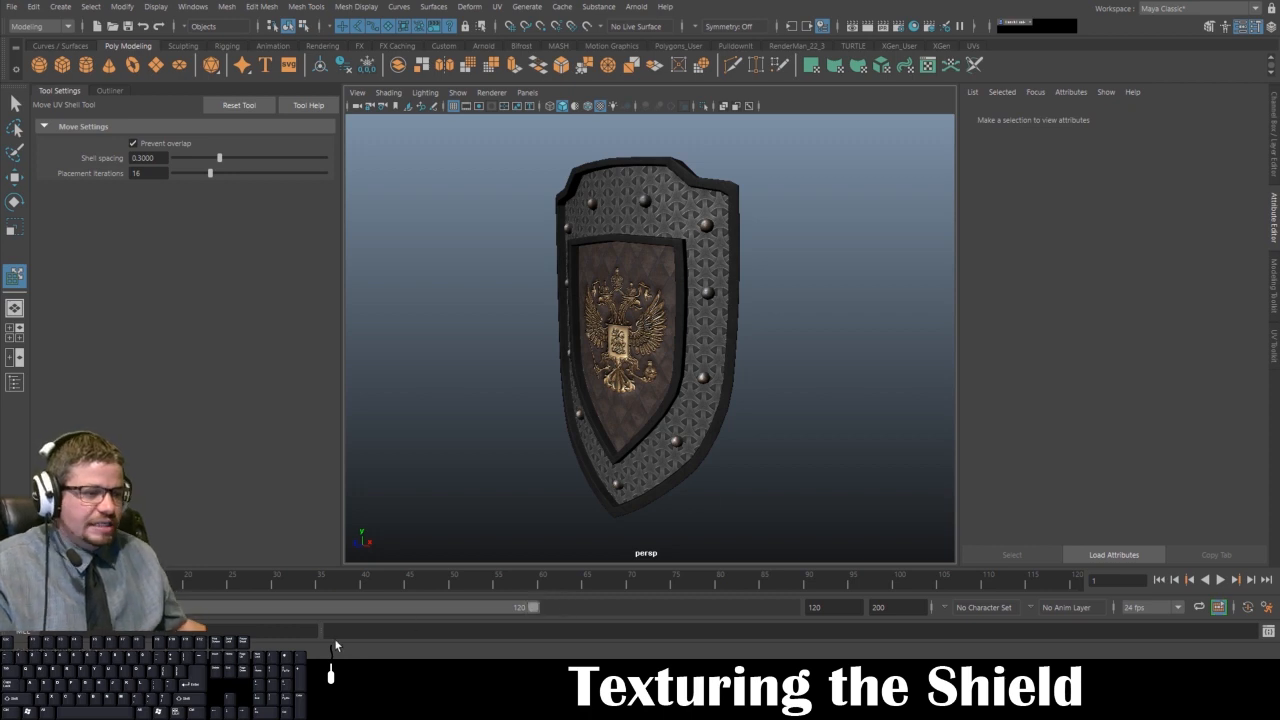
Switch to Photoshop with the Shield_UV.tga document.
click(400, 672)
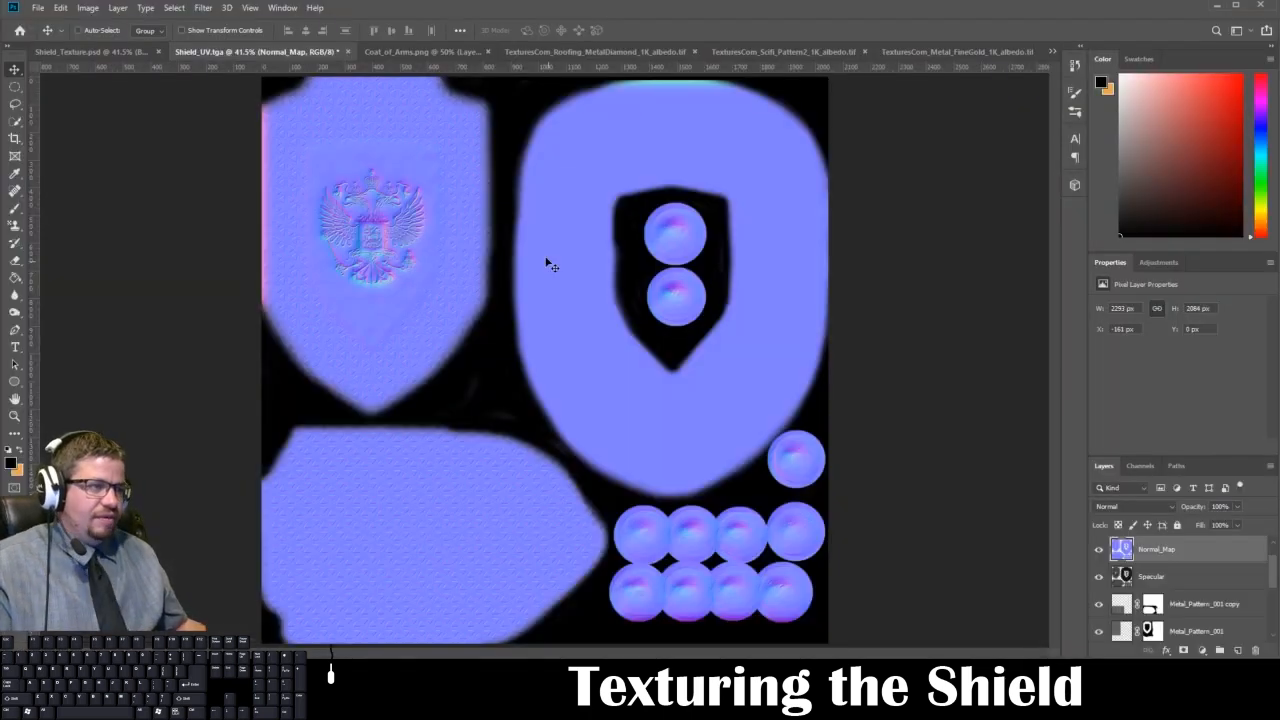